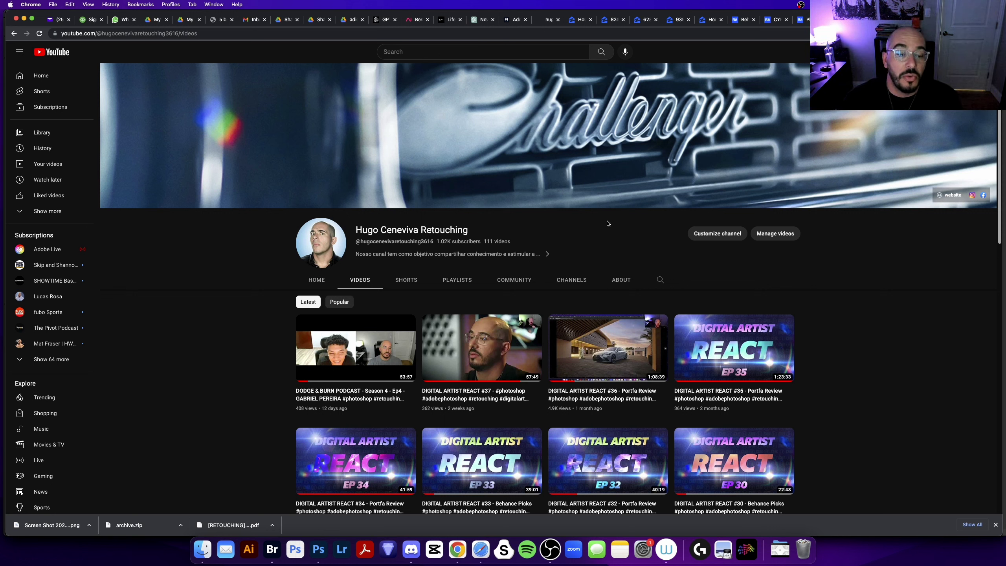
Switch from Chrome to Photoshop, showing the rhino composite with red critique markup.
click(319, 549)
Hide the feedback text on the tower landscape composite.
key(ctrl+Tab)
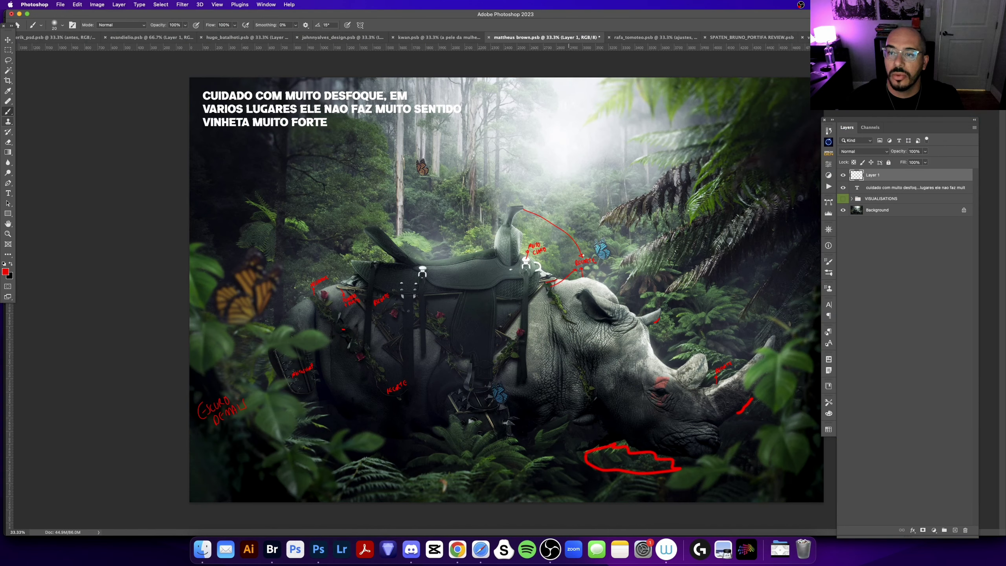
key(ctrl+Tab)
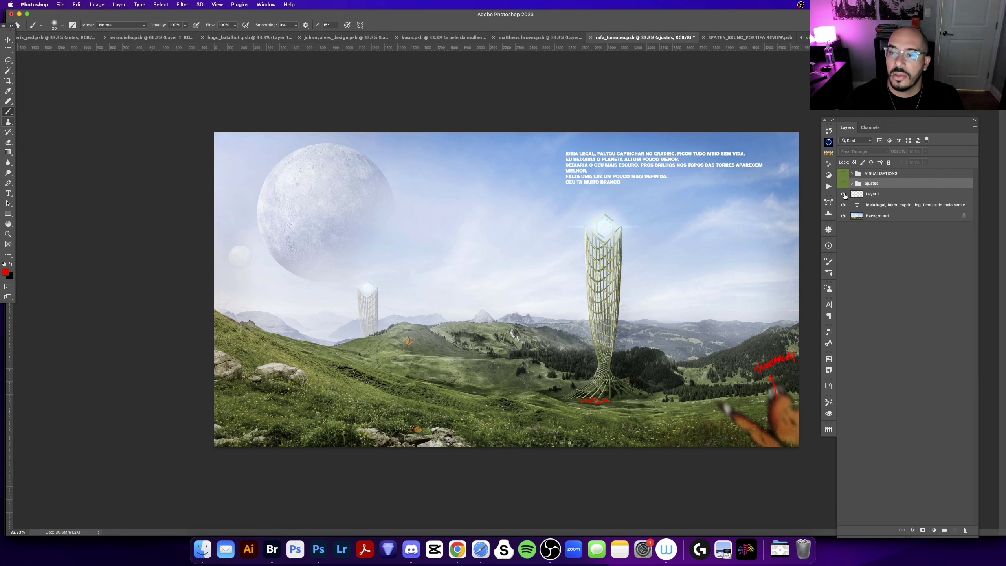
click(843, 205)
key(ctrl+Tab)
key(ctrl+Tab)
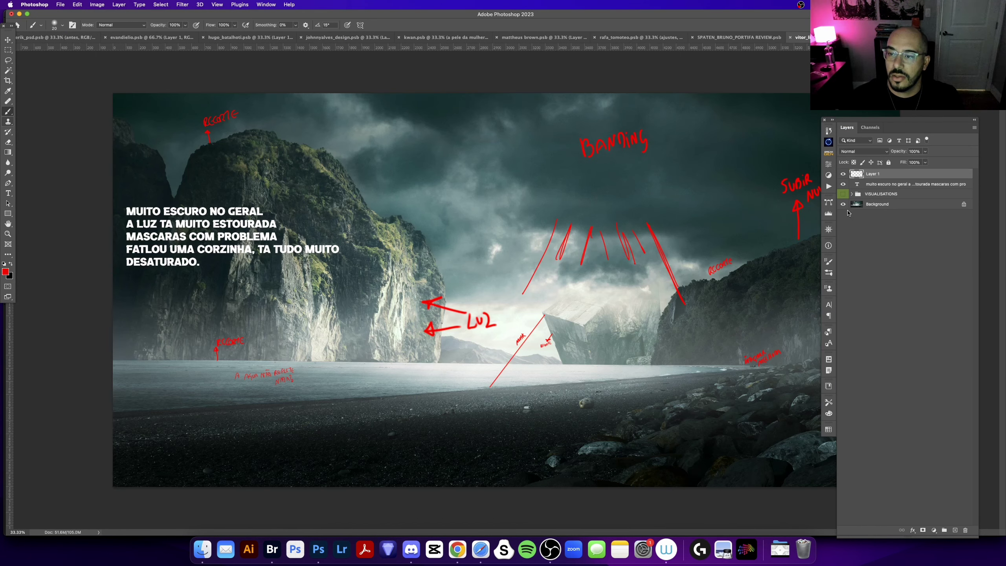
Hide the markup on the dirt bike, green bottle and pink-dress composites.
key(ctrl+shift+Tab)
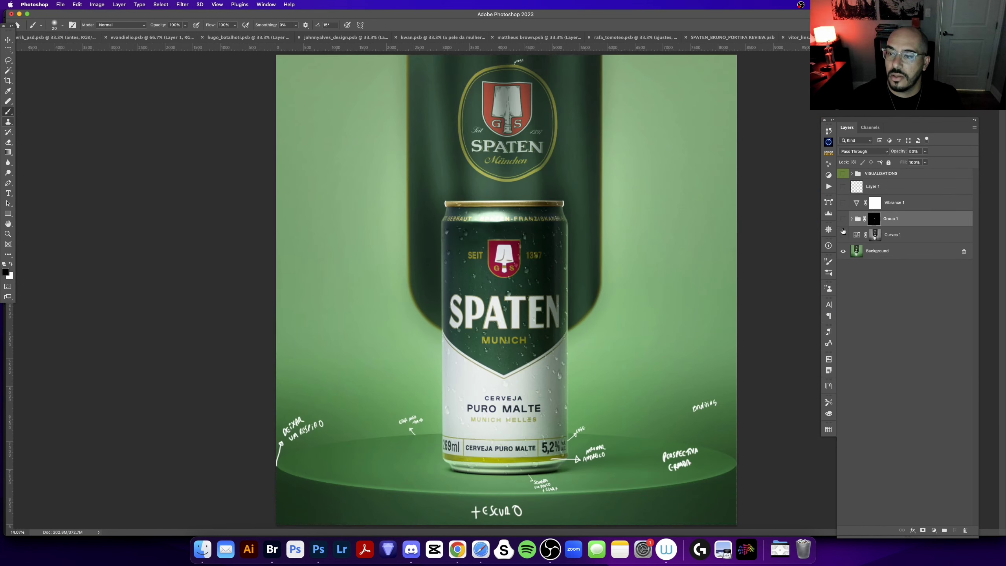
key(ctrl+shift+Tab)
key(ctrl+shift+Tab)
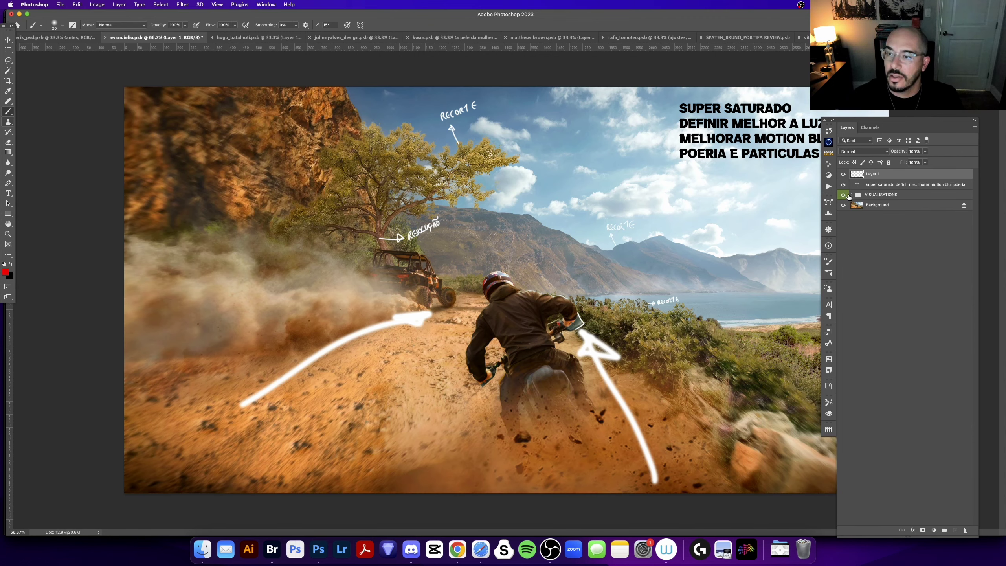
click(843, 175)
key(ctrl+Tab)
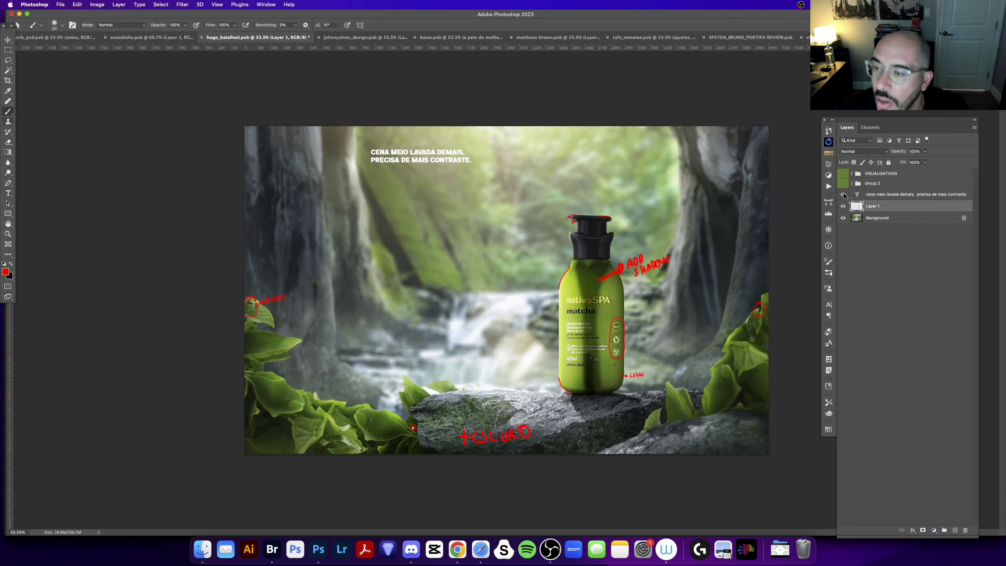
drag(843, 194, 843, 229)
key(ctrl+Tab)
key(ctrl+Tab)
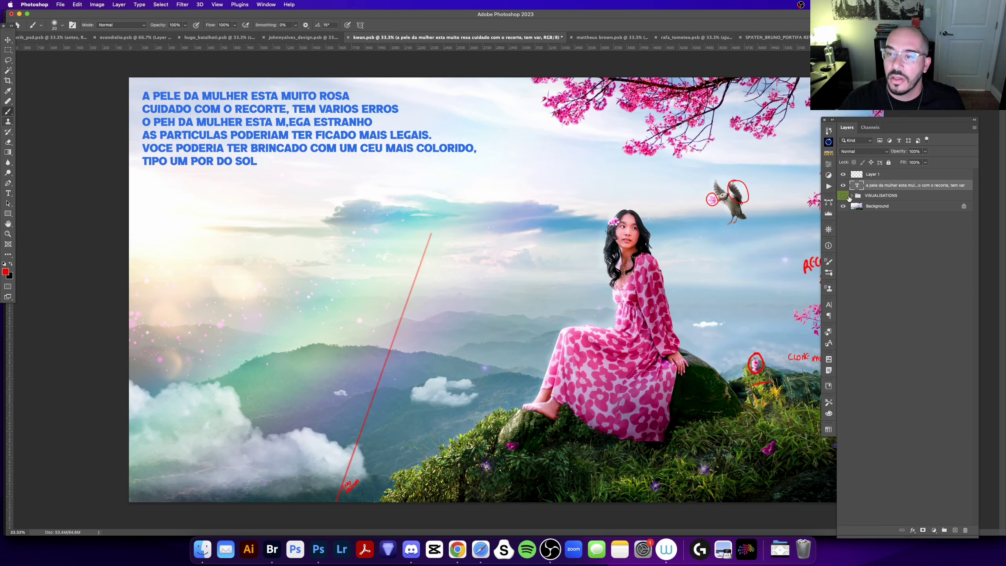
drag(845, 185, 843, 175)
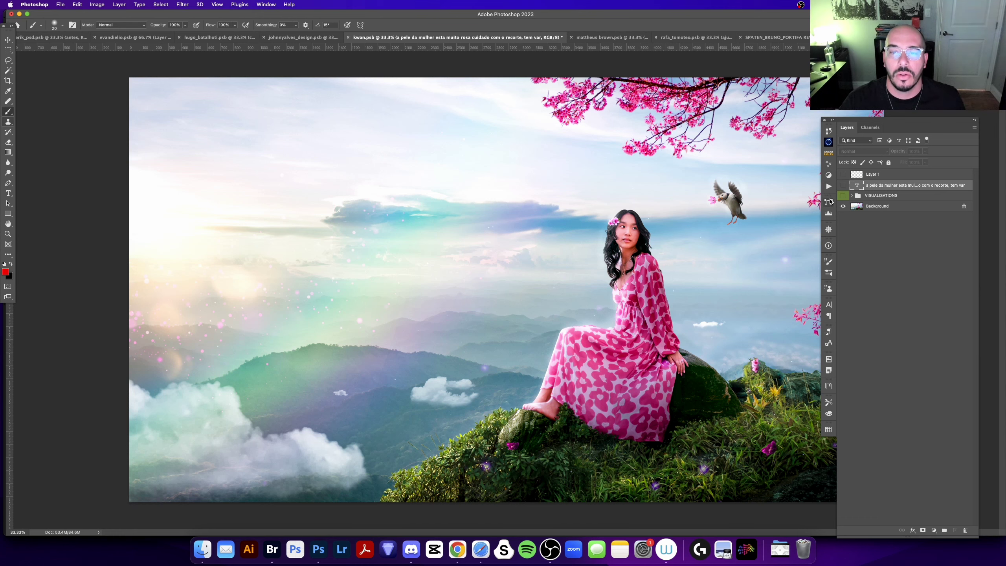
Review the rhino, cliffs, green bottle, tower and Spaten composites without annotations.
key(ctrl+Tab)
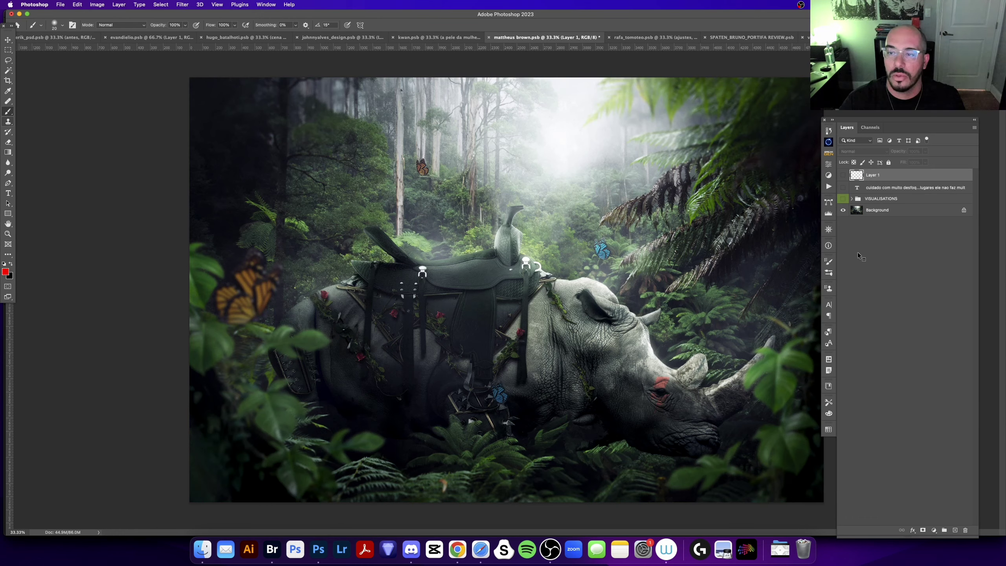
key(ctrl+Tab)
key(ctrl+Tab)
key(ctrl+Tab)
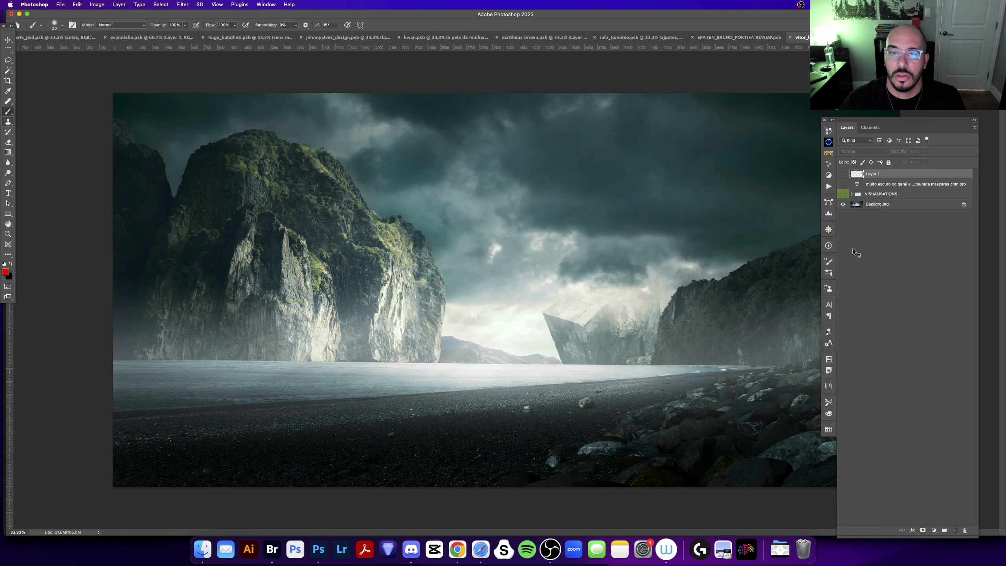
key(ctrl+Tab)
key(ctrl+Tab)
key(ctrl+Tab)
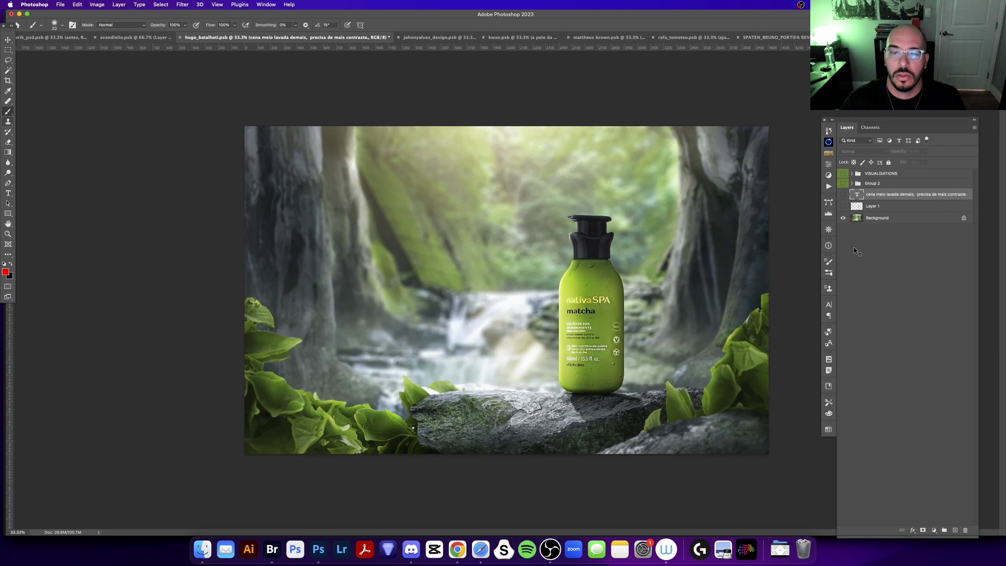
key(ctrl+Tab)
key(ctrl+Tab)
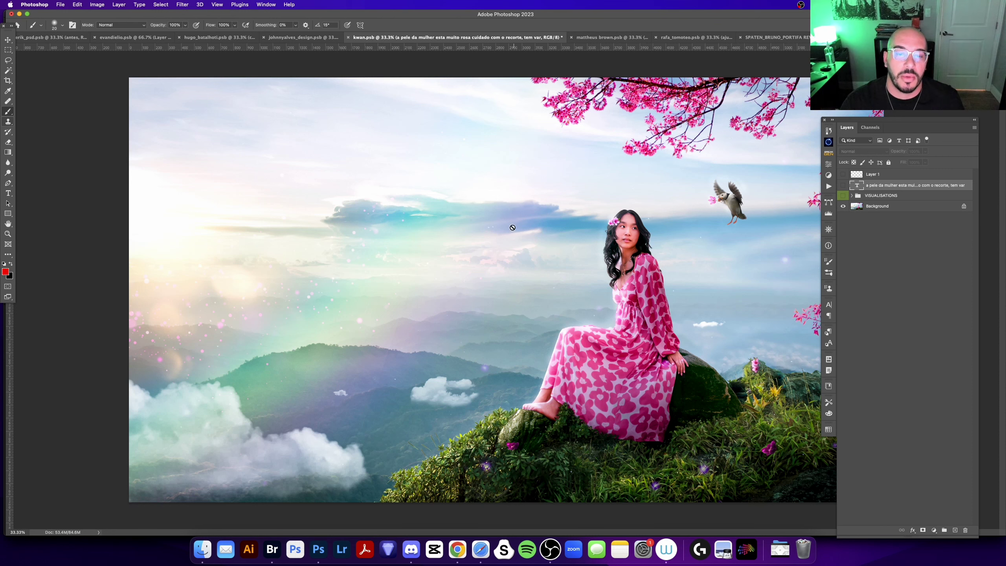
key(ctrl+Tab)
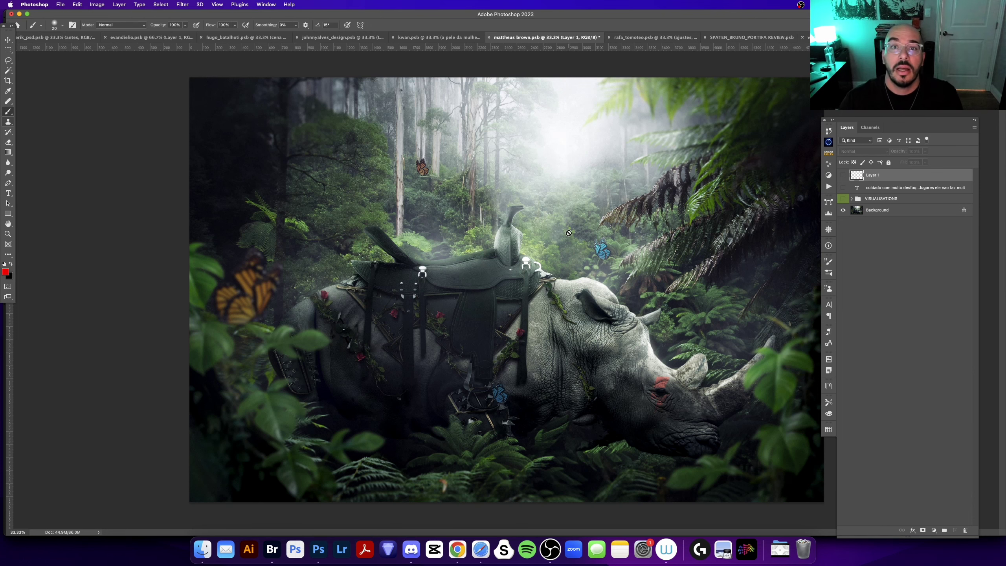
key(ctrl+Tab)
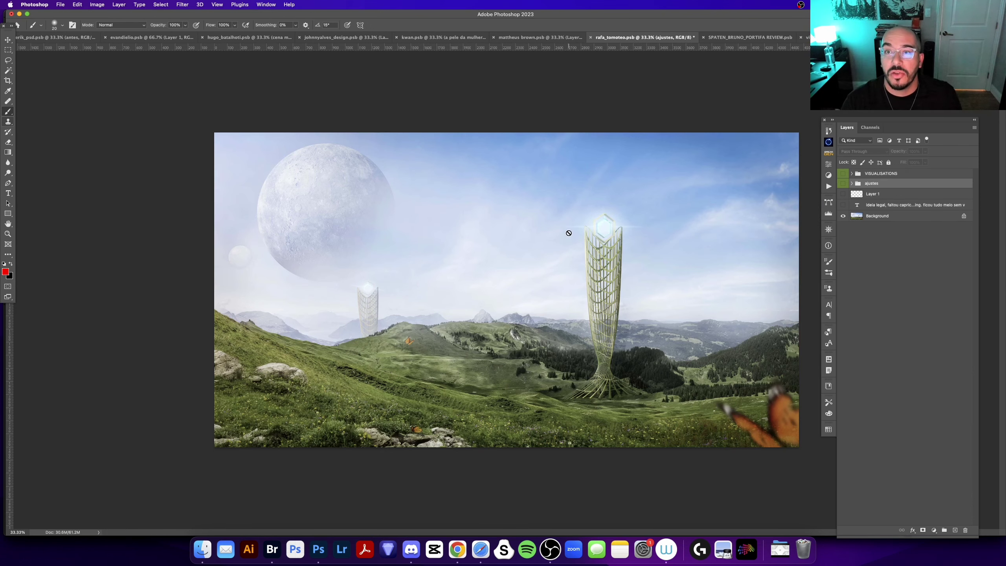
key(ctrl+Tab)
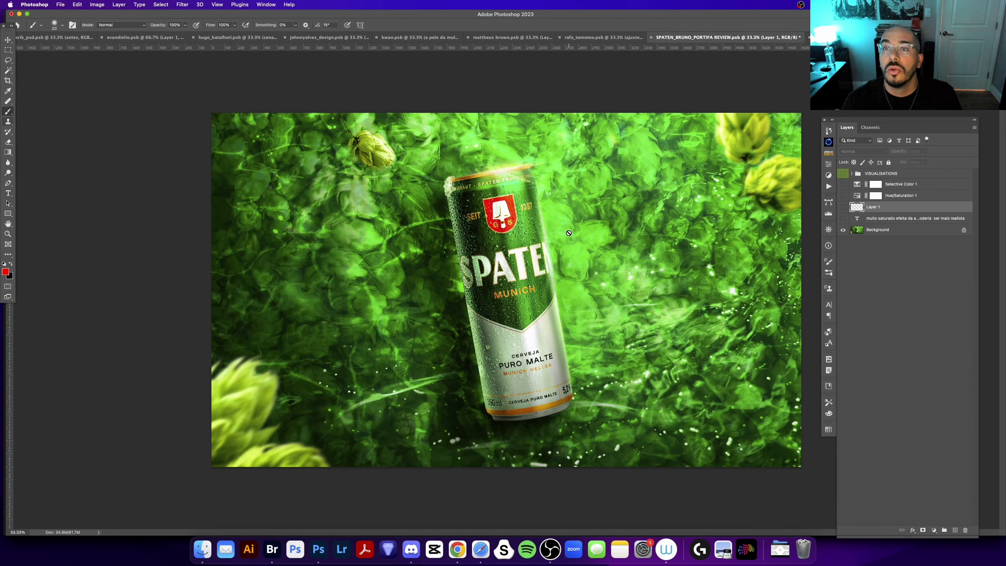
Review the remaining composites through the johnnyalves_design poster, then switch to Chrome.
key(ctrl+Tab)
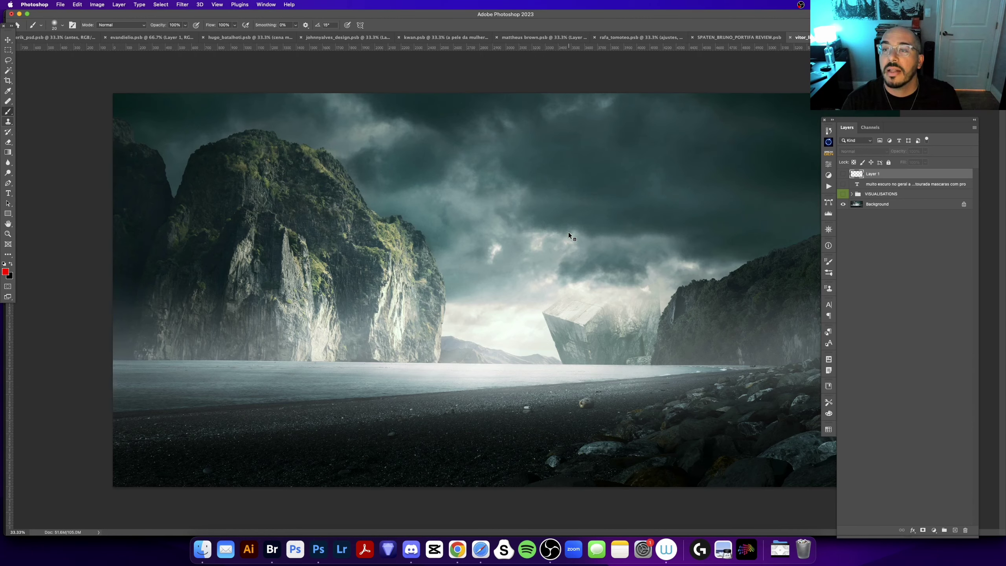
key(ctrl+Tab)
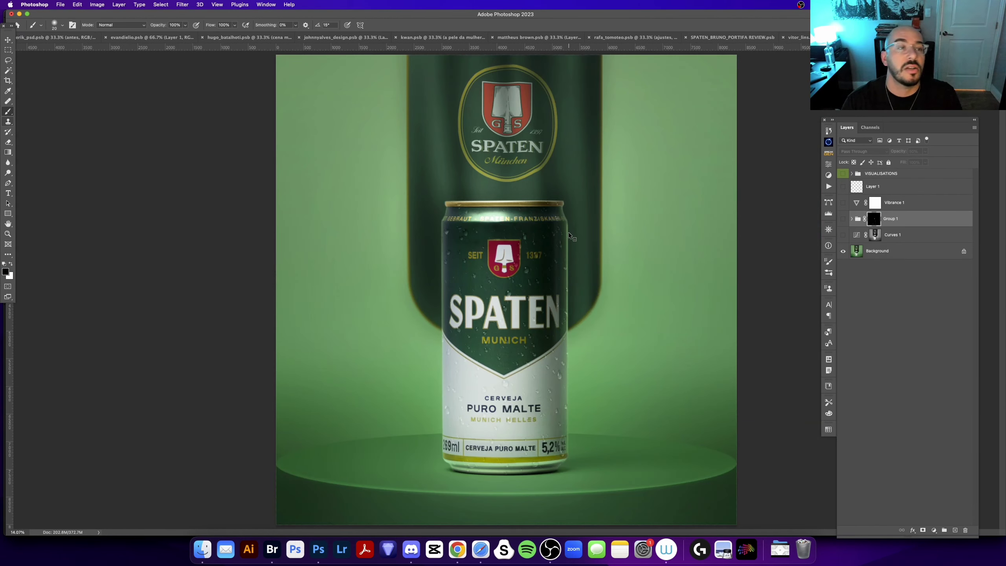
key(ctrl+Tab)
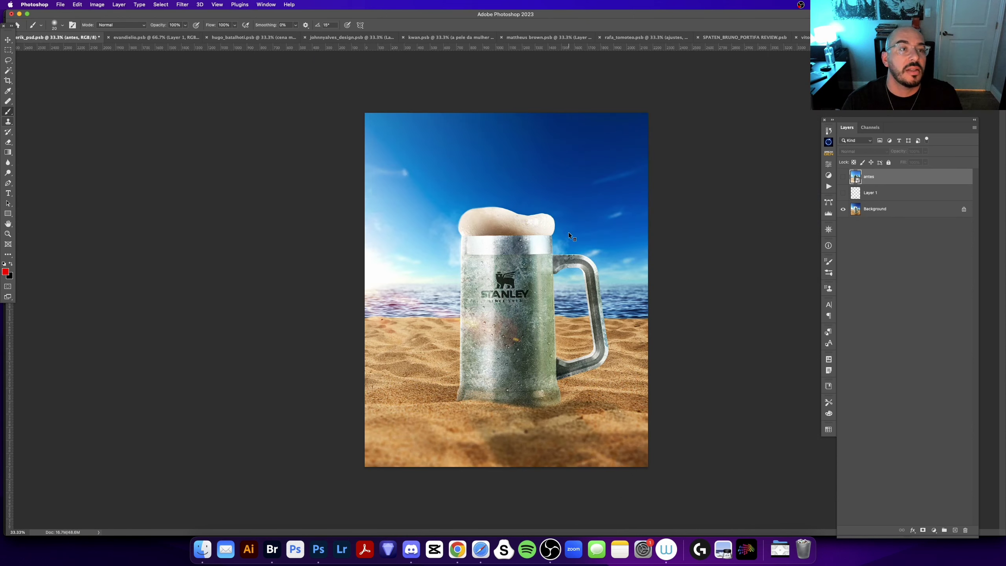
key(ctrl+Tab)
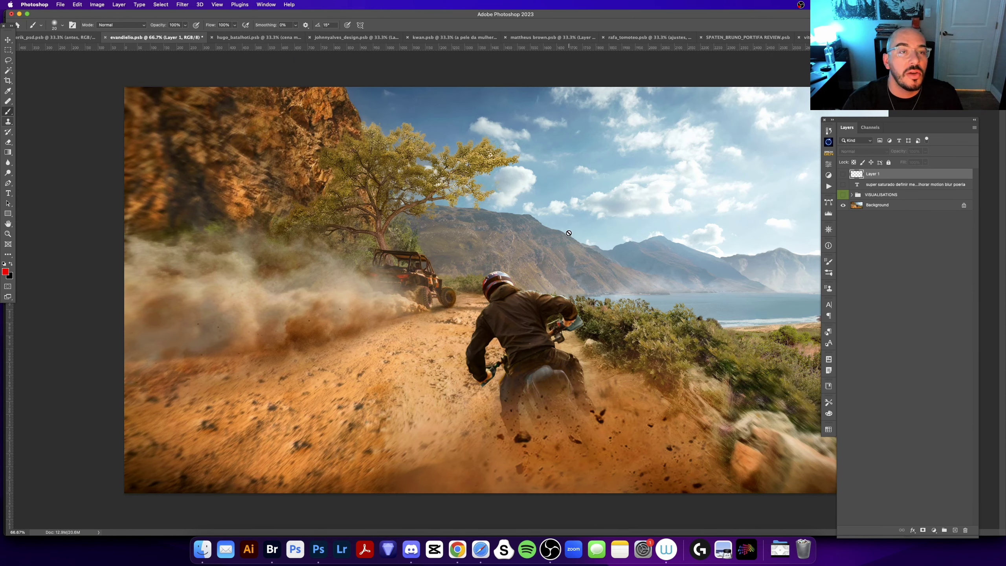
key(ctrl+Tab)
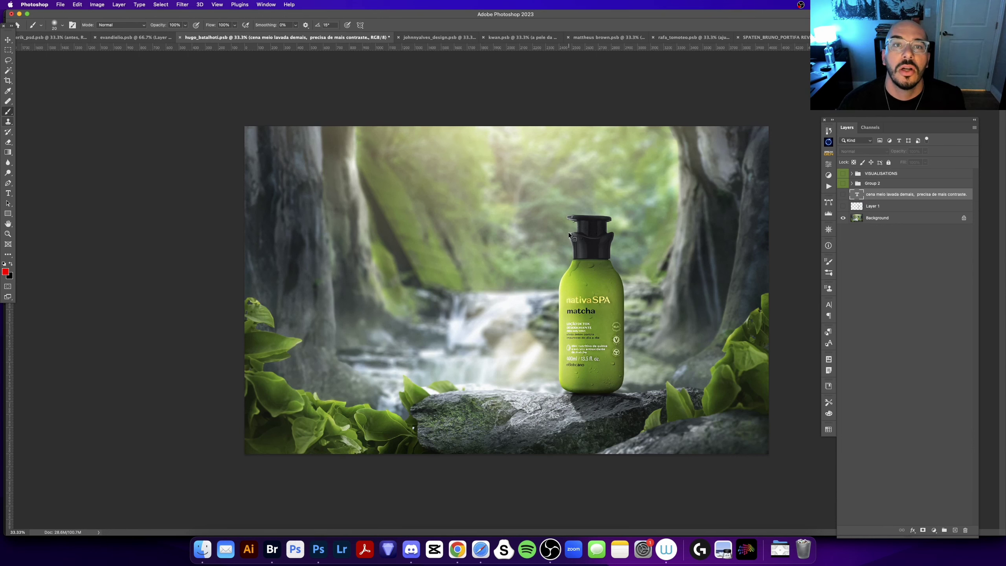
key(ctrl+Tab)
key(ctrl+Tab)
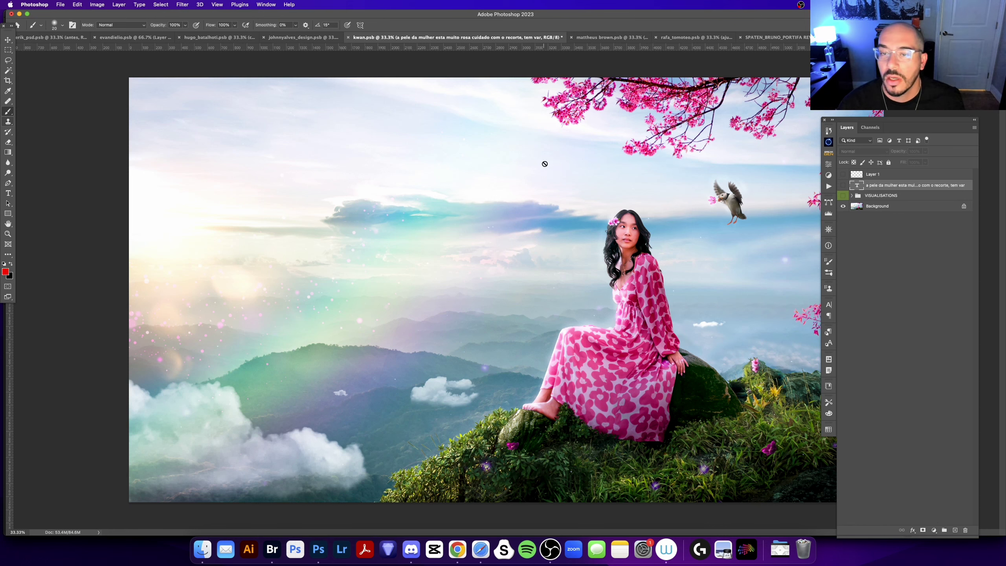
key(super+Tab)
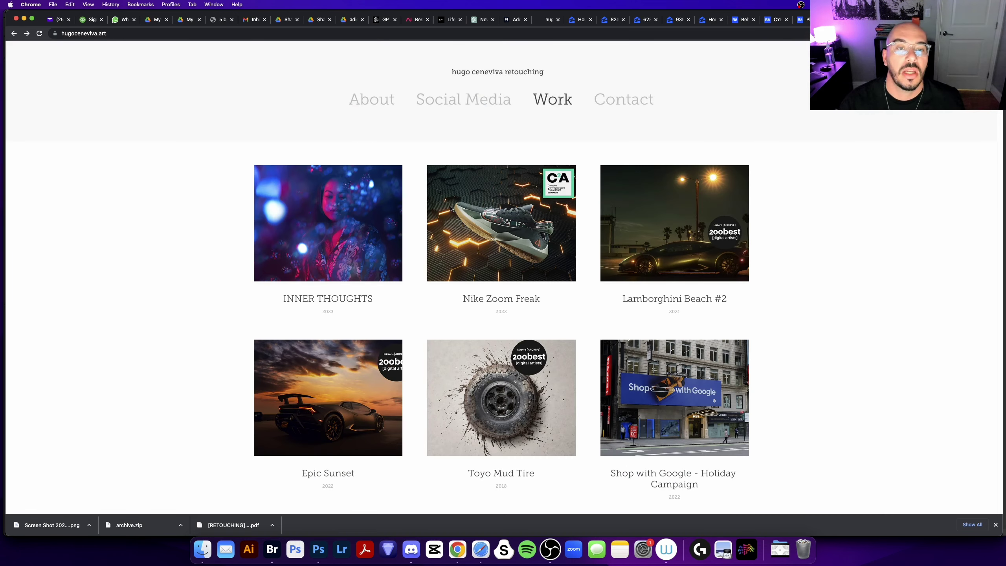
Browse the portfolio Work projects, then load the proedu.com Battle Tested Retouching course page.
scroll(133, 256, down, 5)
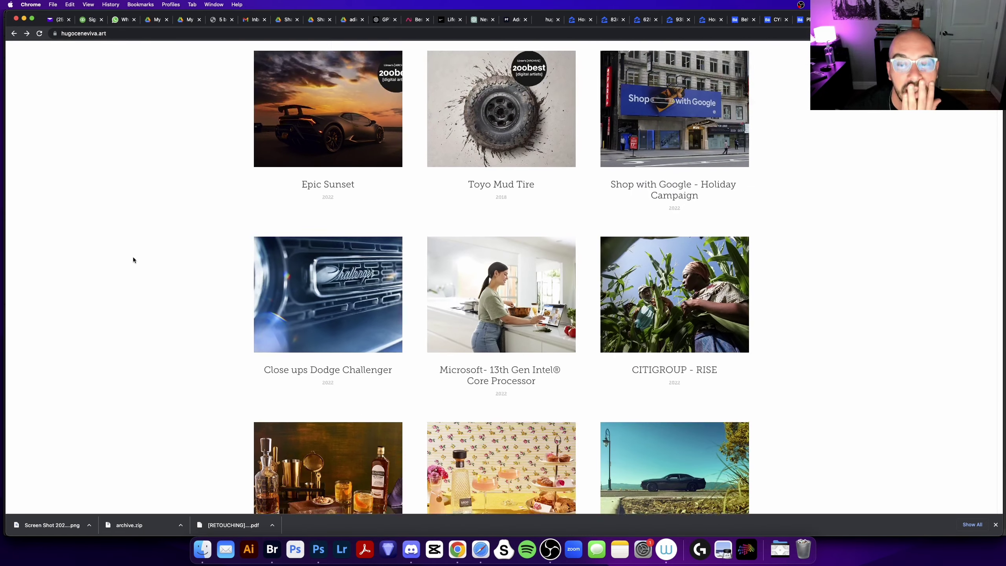
scroll(133, 257, up, 10)
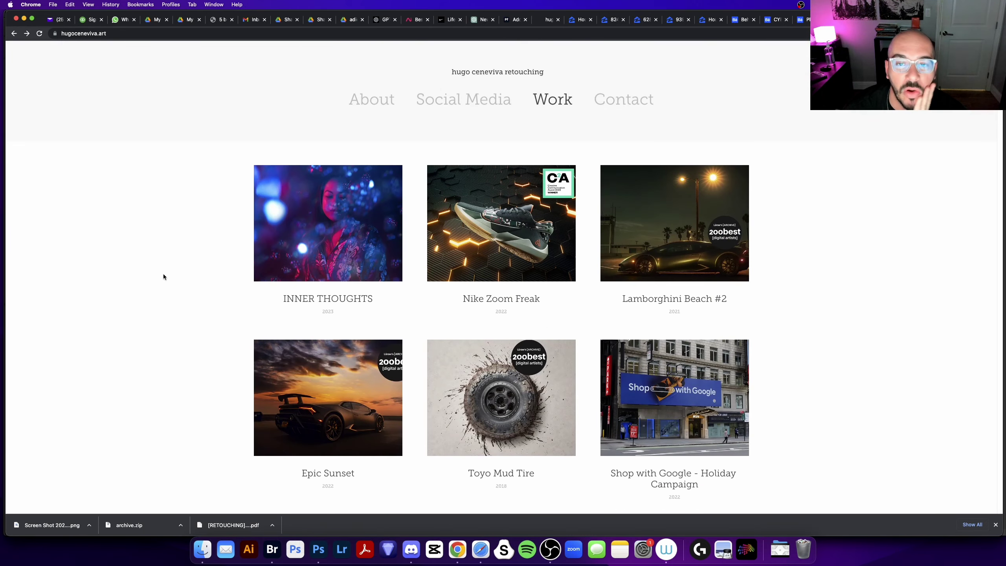
scroll(177, 348, down, 7)
scroll(184, 363, down, 2)
scroll(184, 364, down, 6)
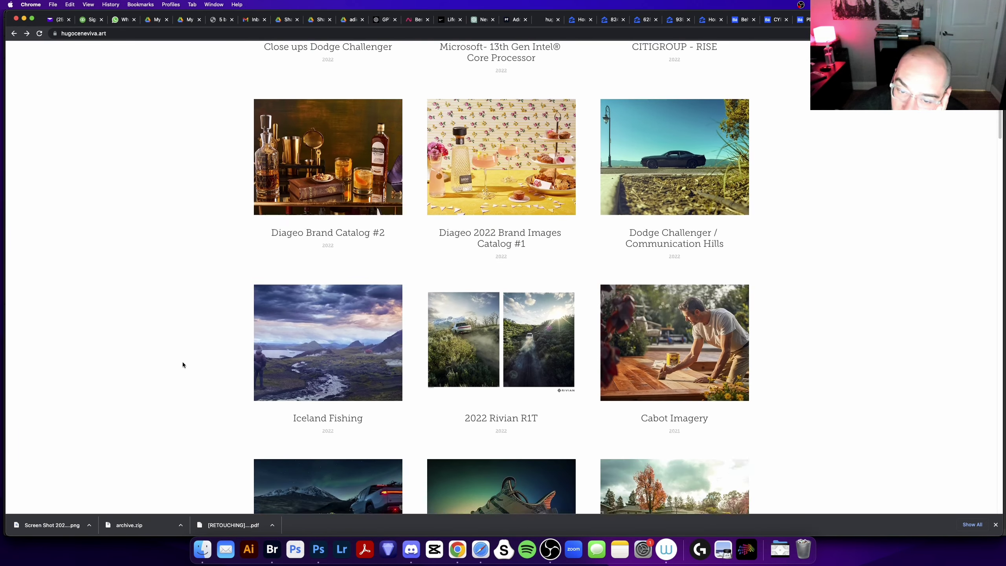
scroll(184, 364, down, 1)
scroll(182, 362, up, 12)
scroll(182, 362, up, 4)
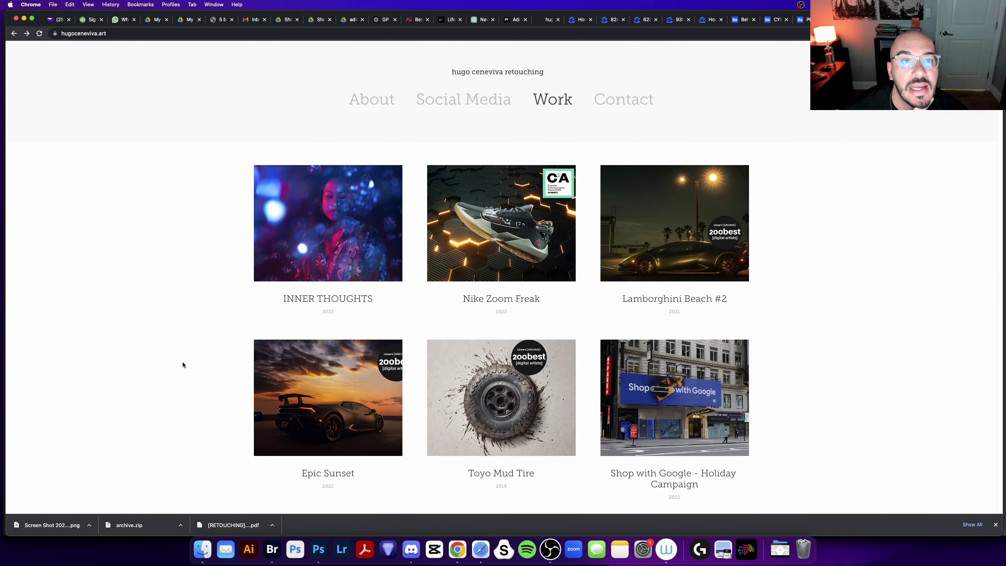
double_click(98, 33)
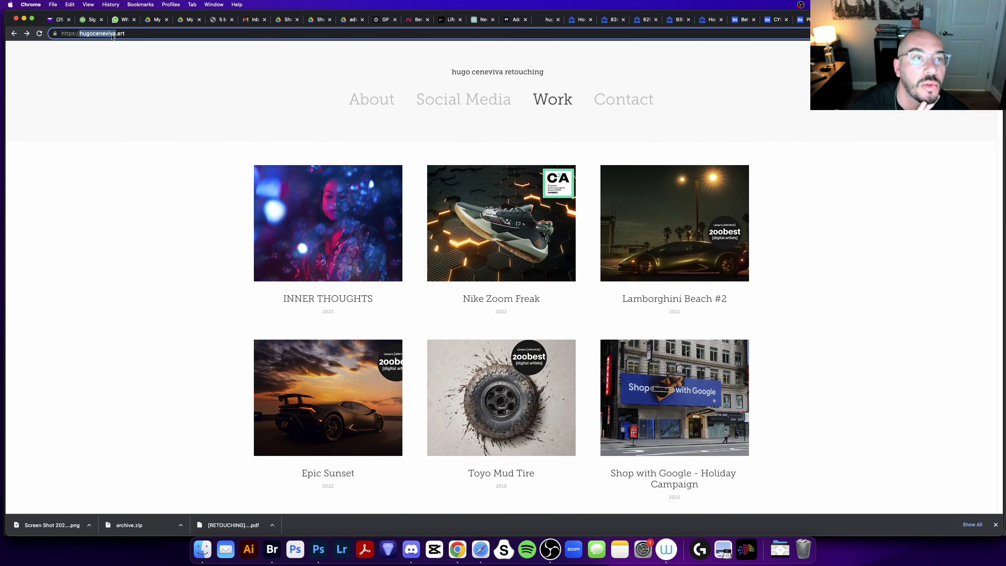
key(super+bracketright)
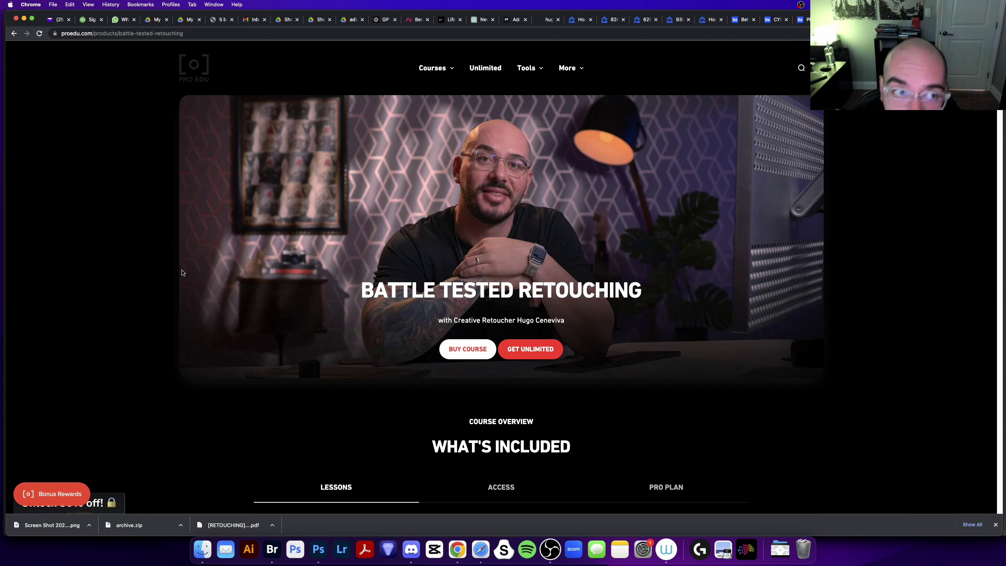
Inspect the course page address and scroll through the Battle Tested Retouching page.
drag(63, 34, 193, 34)
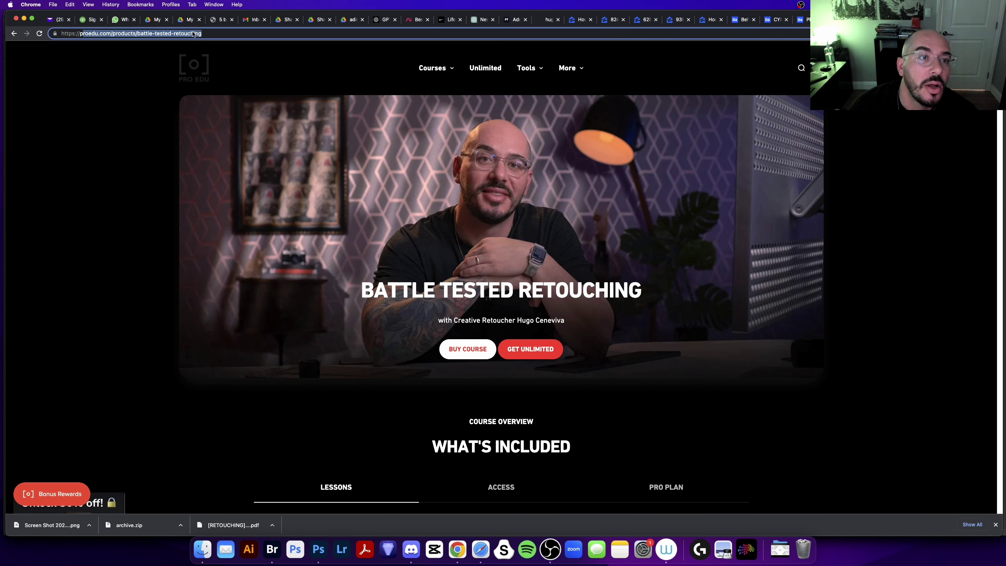
click(205, 35)
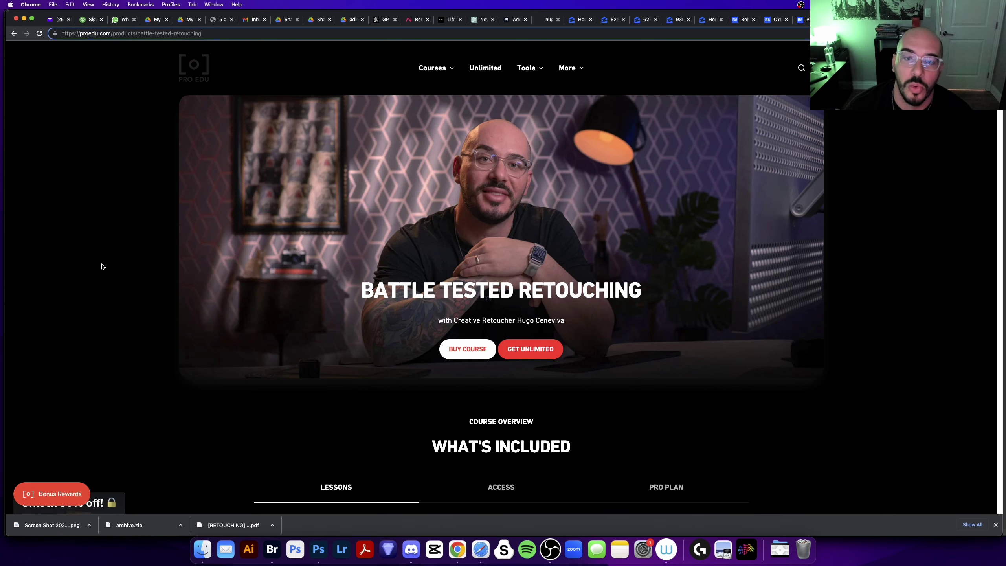
scroll(127, 310, down, 5)
scroll(127, 310, down, 5)
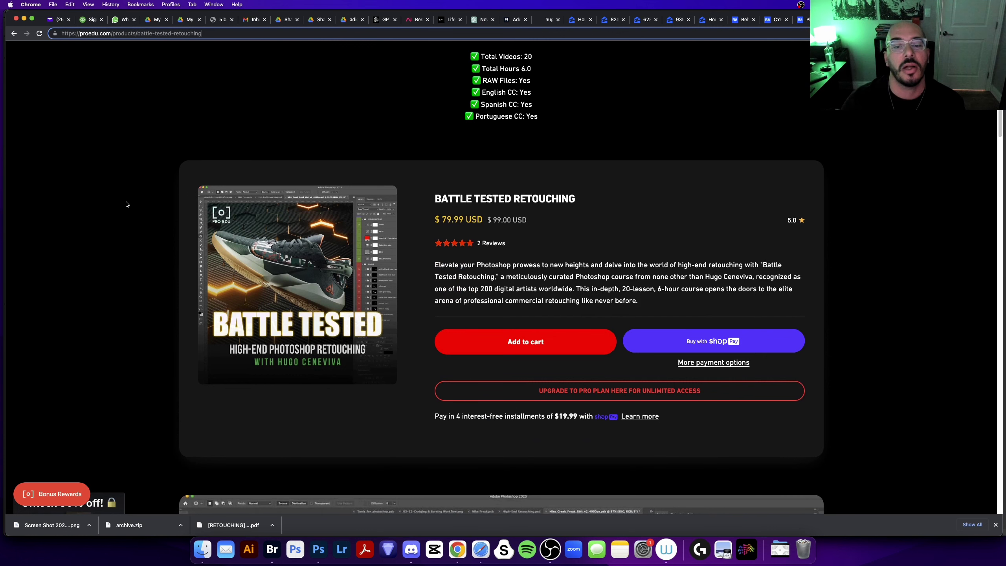
scroll(107, 210, up, 2)
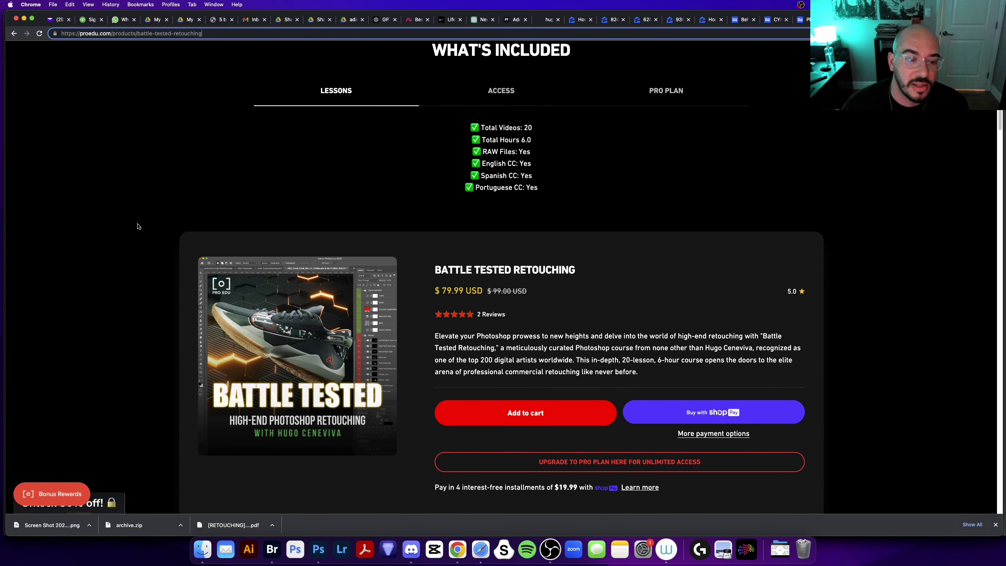
scroll(139, 224, up, 2)
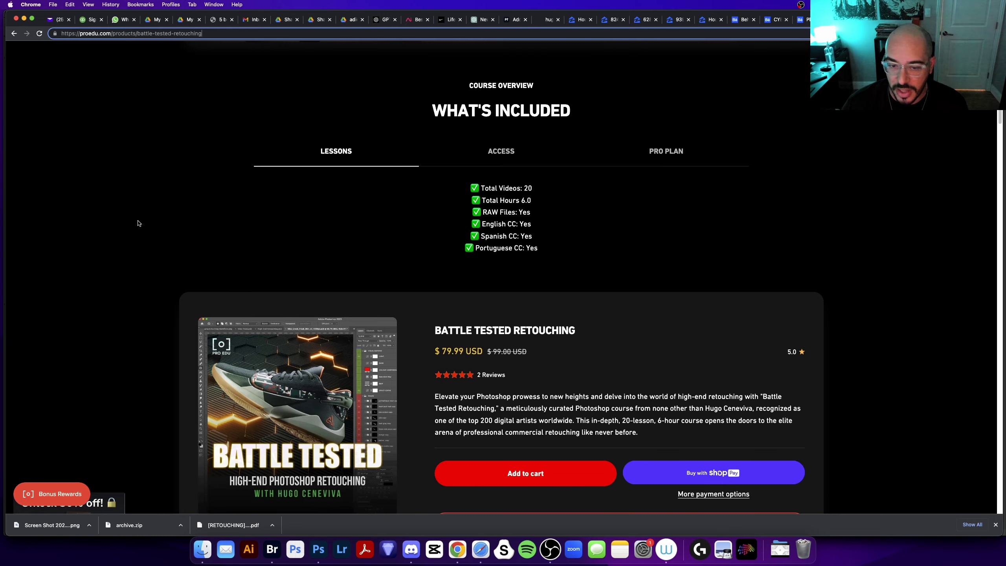
scroll(140, 222, up, 5)
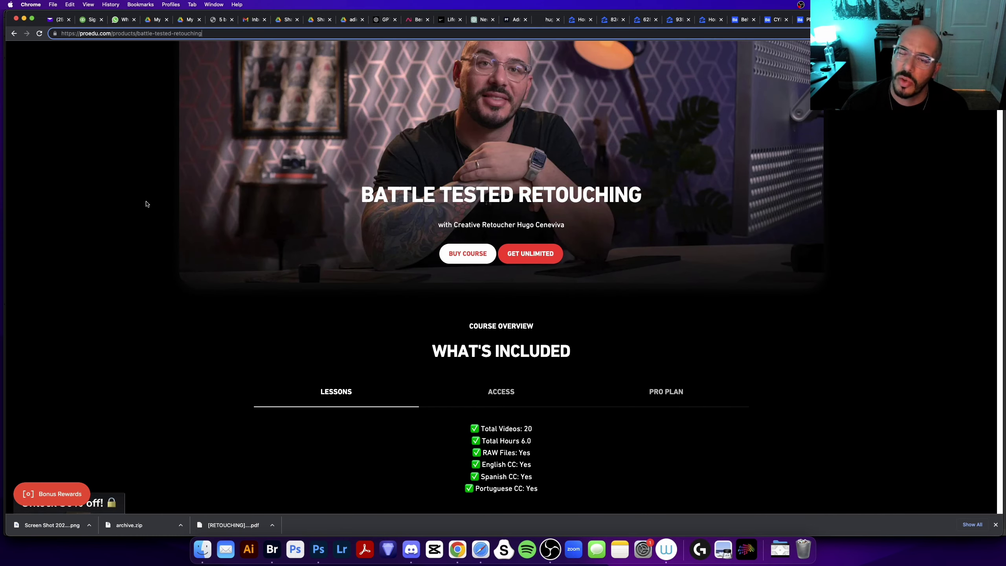
scroll(159, 238, down, 3)
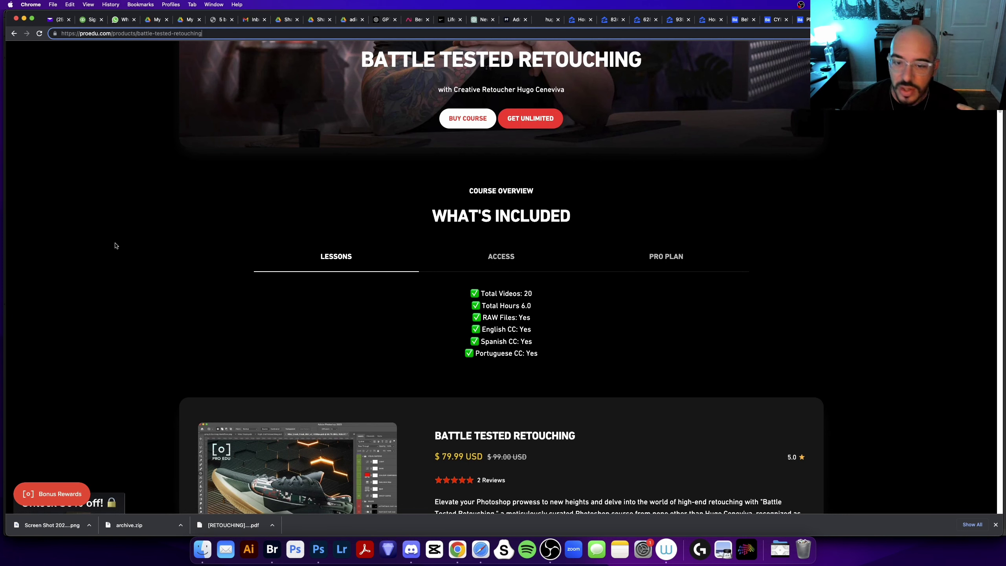
scroll(126, 223, down, 5)
scroll(124, 277, down, 1)
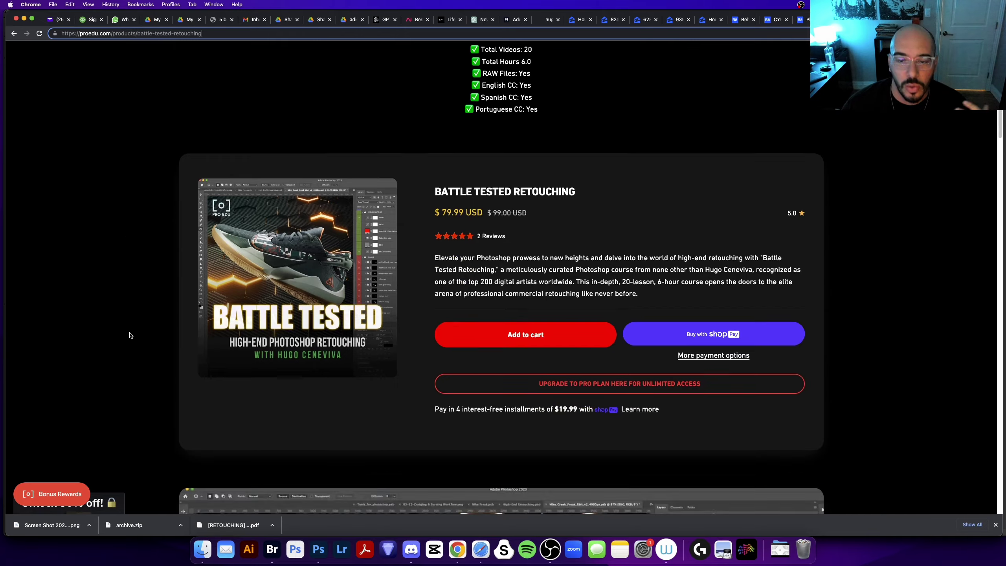
scroll(123, 329, down, 6)
scroll(122, 329, down, 5)
scroll(123, 329, down, 3)
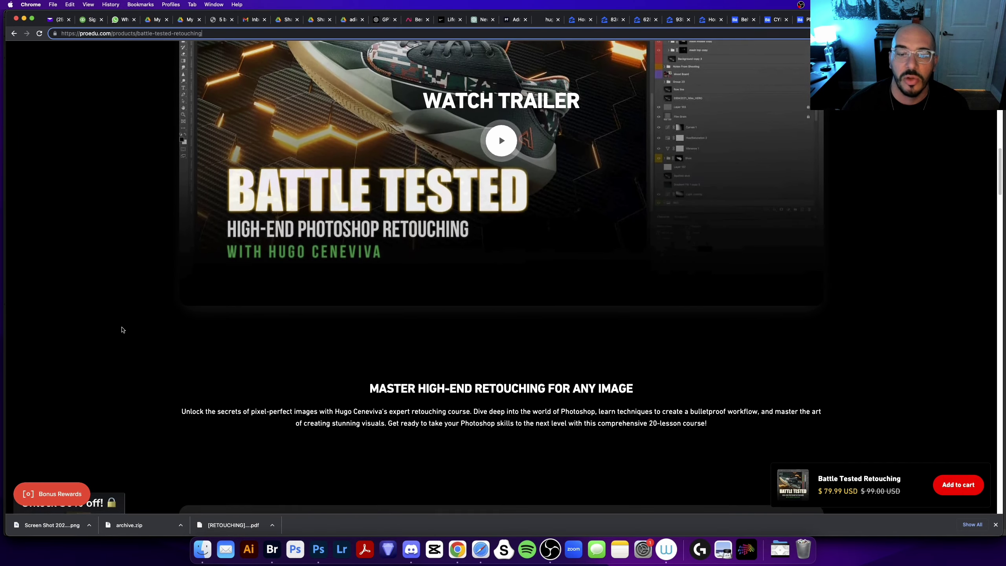
scroll(122, 330, down, 5)
scroll(122, 330, down, 6)
Compare the shoe's before/after slider and scroll through the rest of the course page.
mouse_move(455, 267)
mouse_down()
mouse_move(740, 264)
mouse_move(308, 283)
mouse_up()
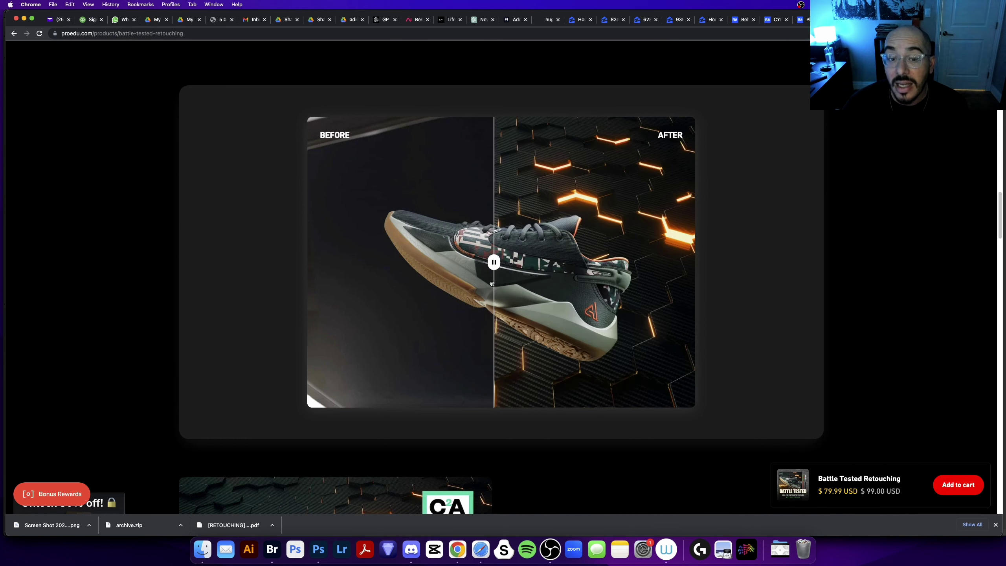
scroll(101, 359, down, 7)
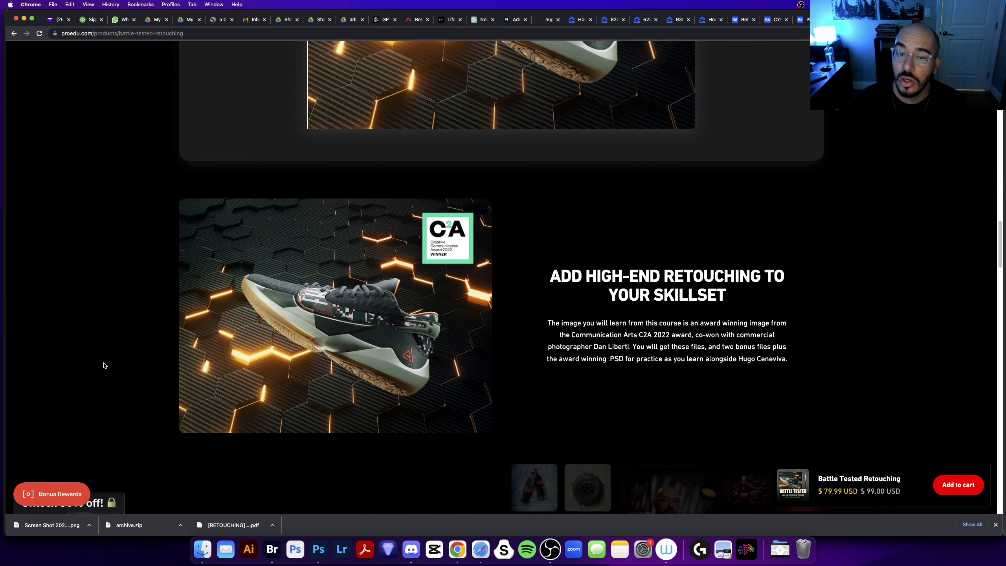
scroll(103, 361, down, 4)
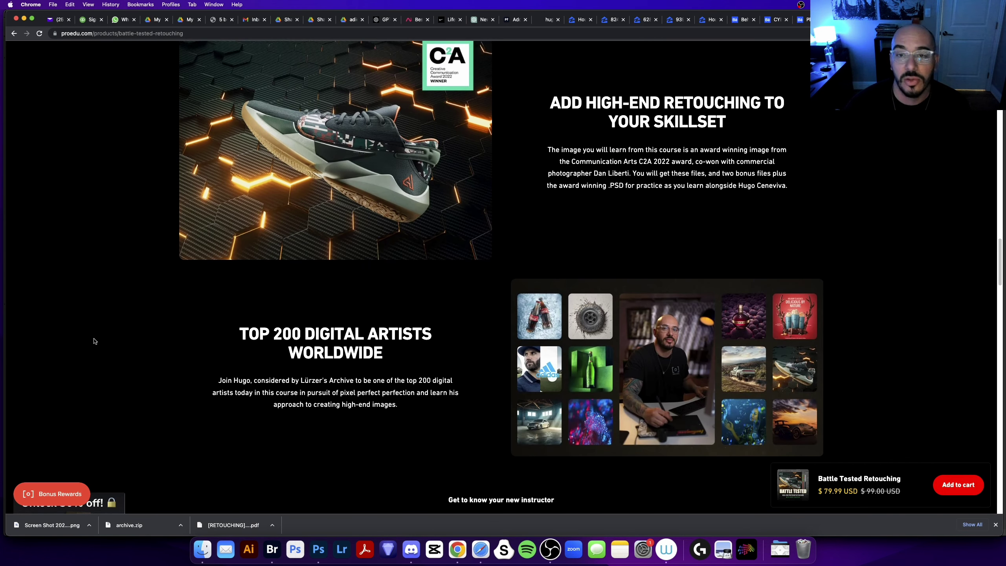
scroll(94, 341, down, 6)
scroll(94, 340, down, 1)
scroll(94, 341, down, 6)
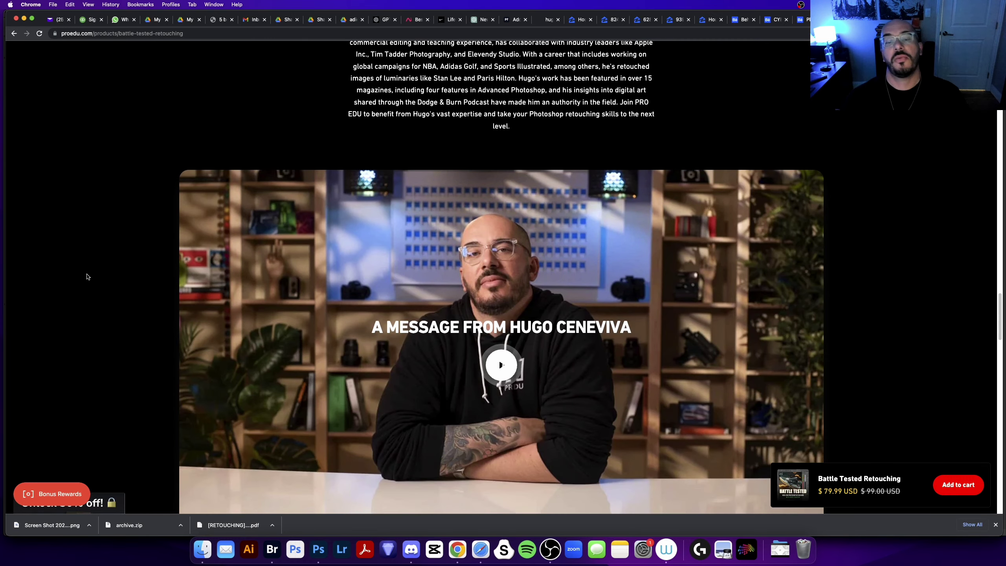
scroll(109, 322, down, 2)
scroll(110, 322, down, 5)
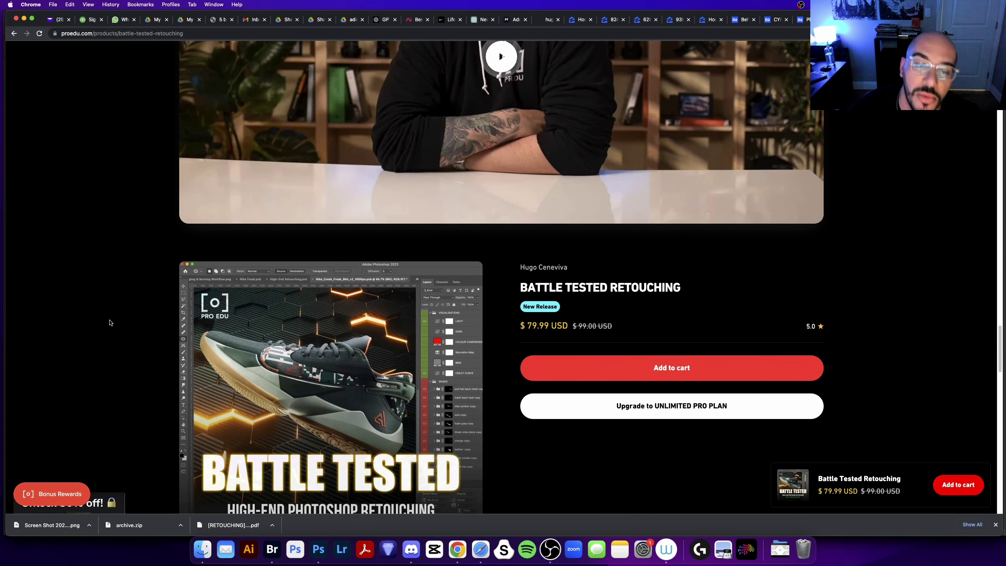
scroll(110, 323, down, 3)
scroll(109, 323, down, 4)
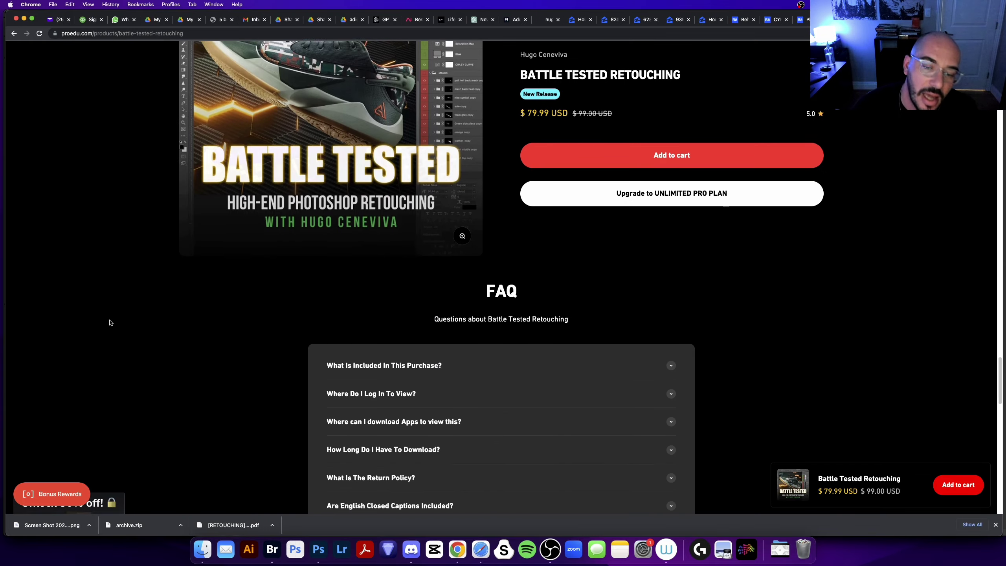
scroll(110, 323, up, 1)
scroll(110, 322, up, 7)
scroll(109, 323, up, 5)
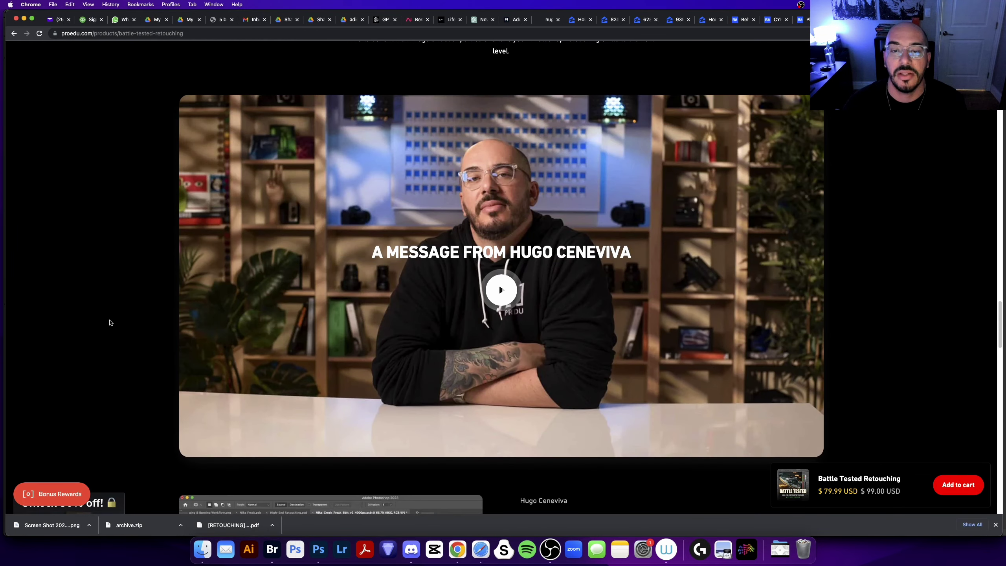
scroll(99, 214, up, 6)
scroll(98, 208, up, 2)
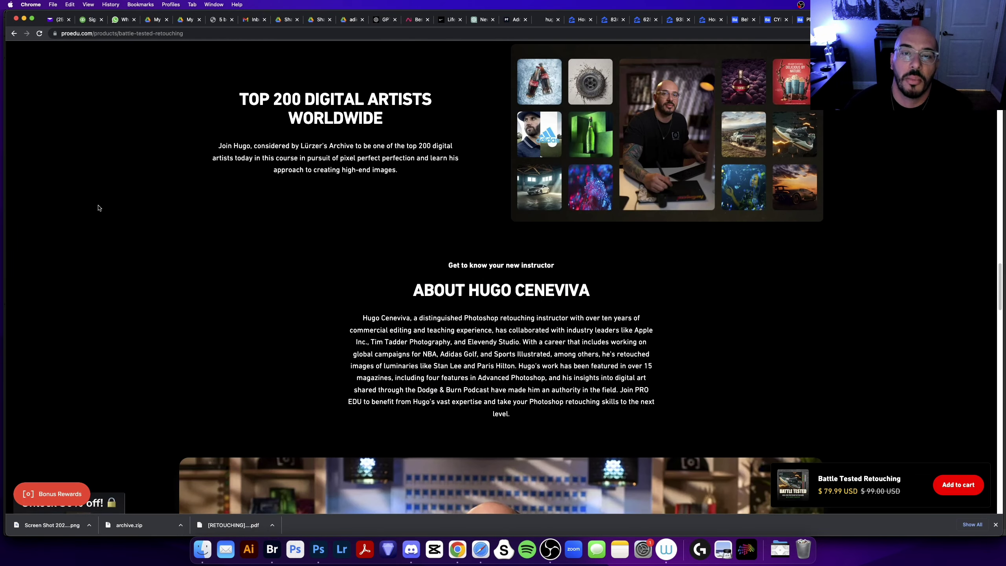
scroll(98, 208, up, 8)
scroll(98, 208, up, 3)
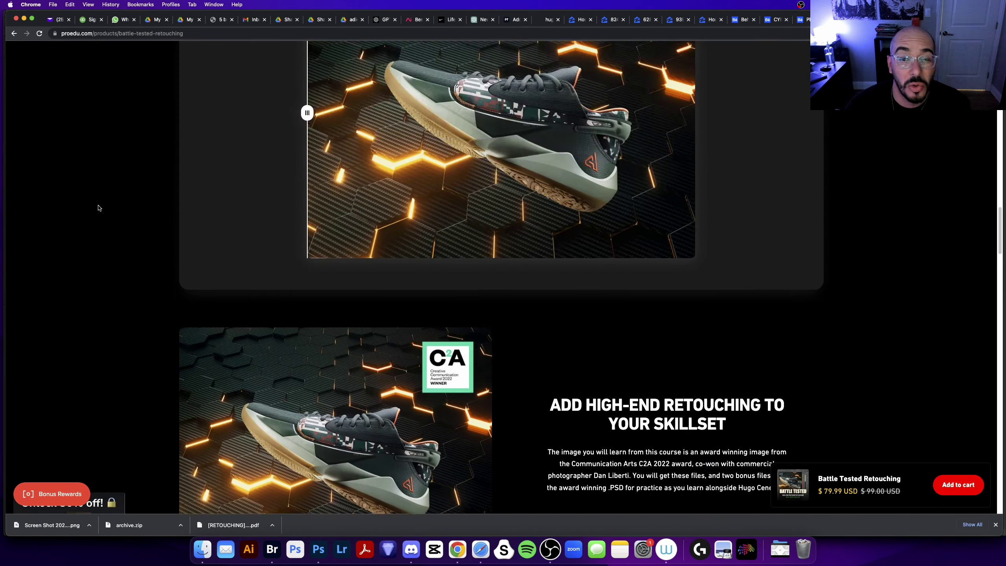
scroll(99, 208, up, 8)
scroll(99, 207, up, 8)
scroll(99, 208, up, 2)
scroll(98, 208, up, 5)
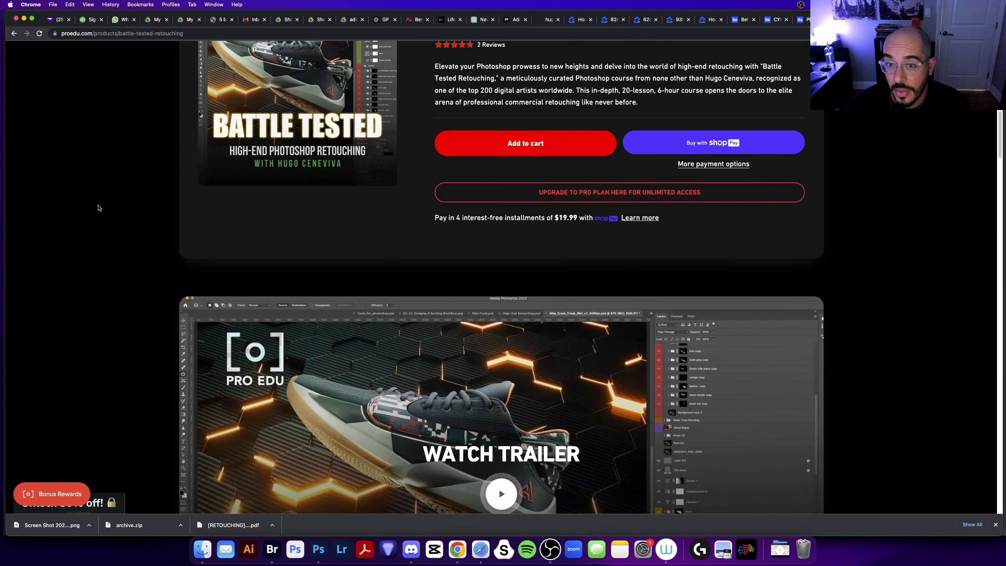
scroll(99, 208, up, 7)
scroll(99, 208, up, 8)
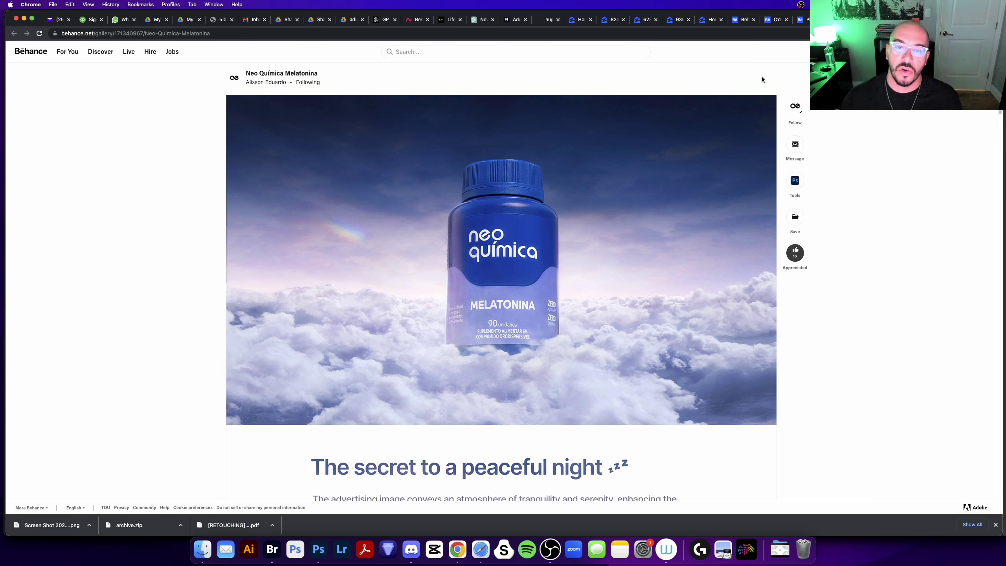
Go via Planet MINERVA to CYBERPUNK BRAZIL and view its street scene full-screen.
click(803, 19)
mouse_move(474, 193)
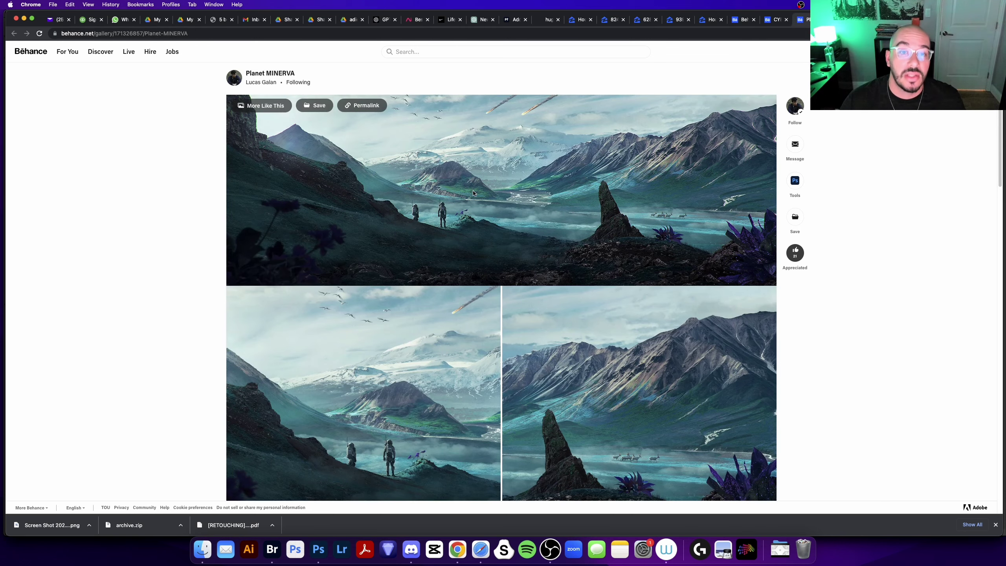
click(775, 19)
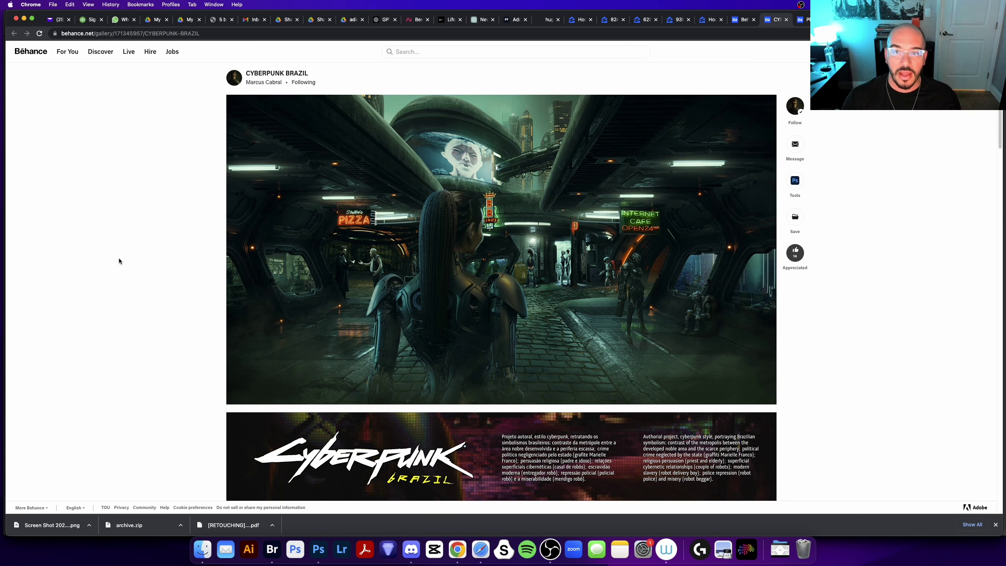
click(286, 167)
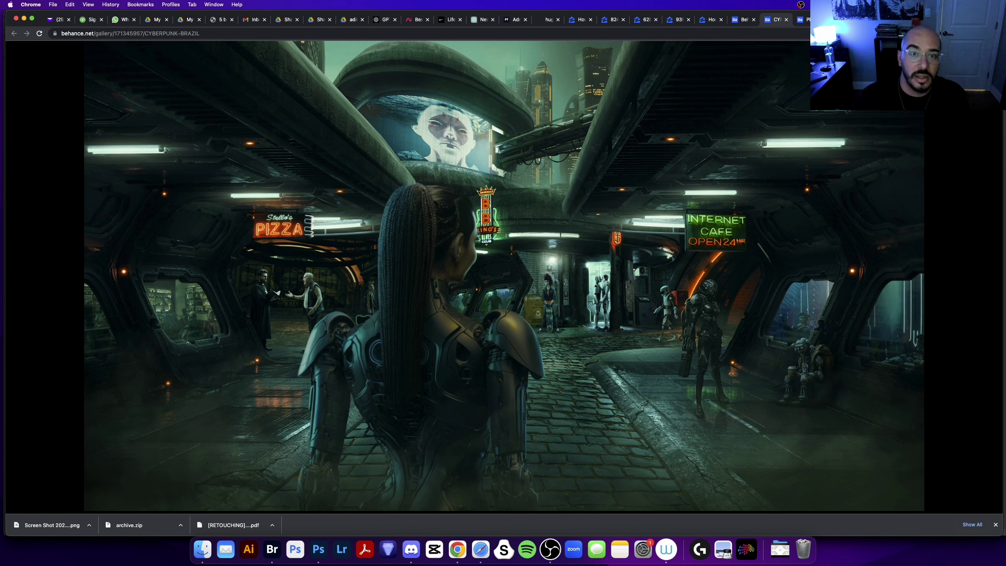
Page through the banner, pizza shop, Internet Cafe and blues club images, then exit the viewer.
key(Left)
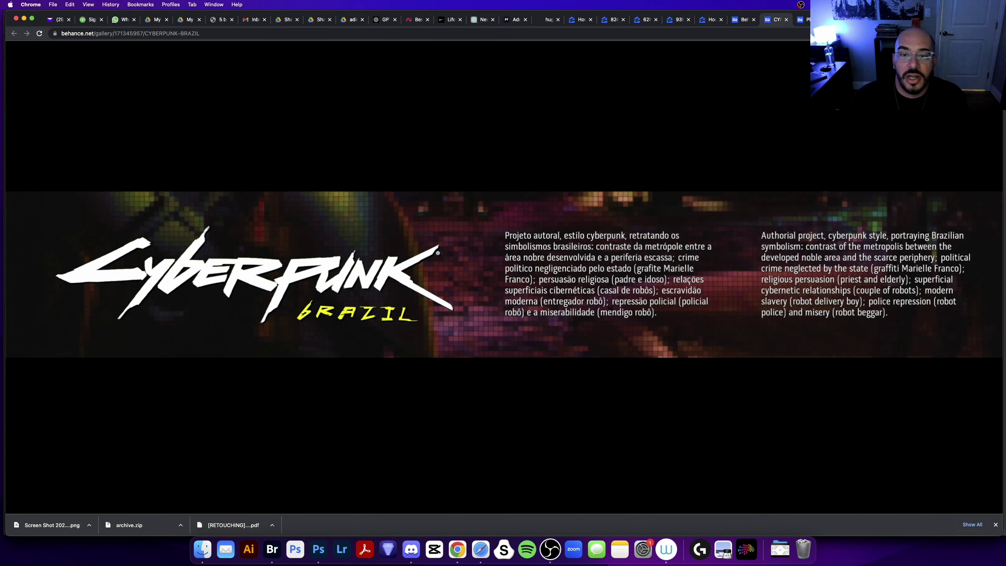
key(Right)
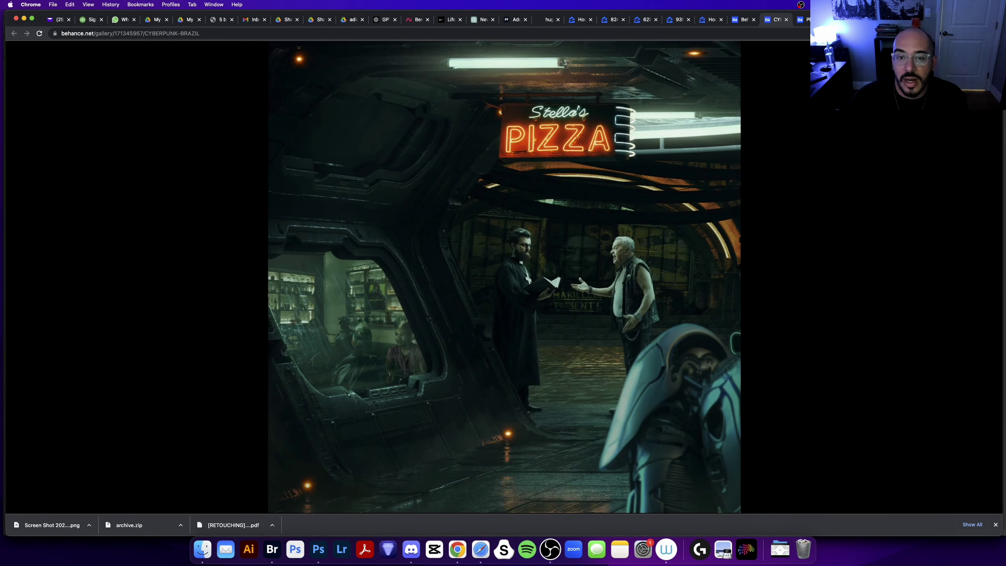
key(Right)
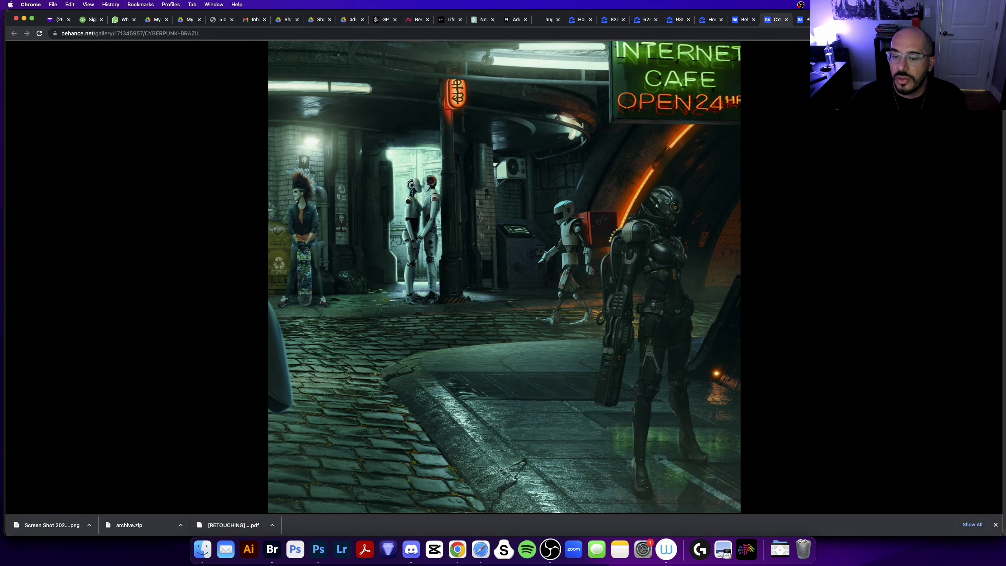
key(Right)
key(Left)
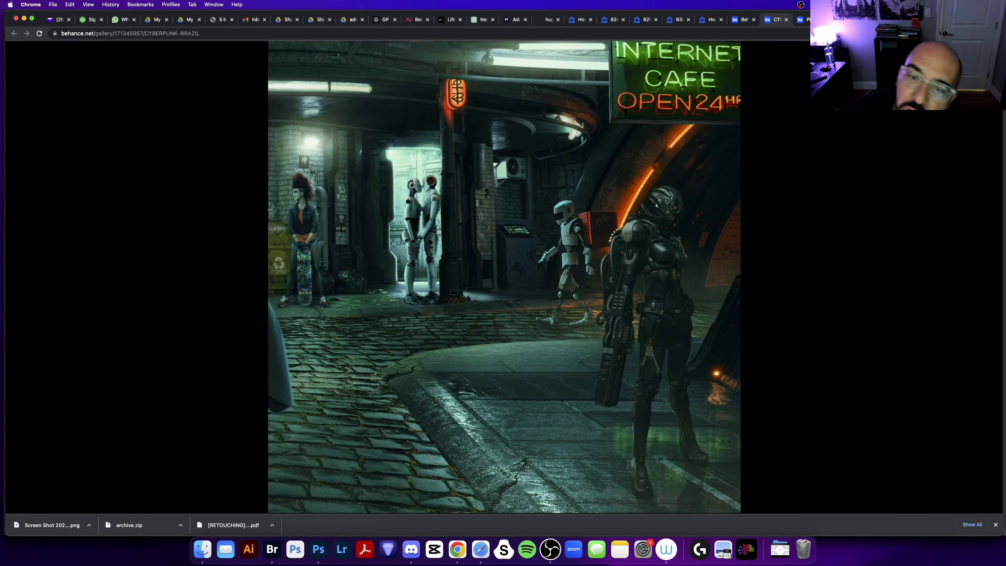
key(Right)
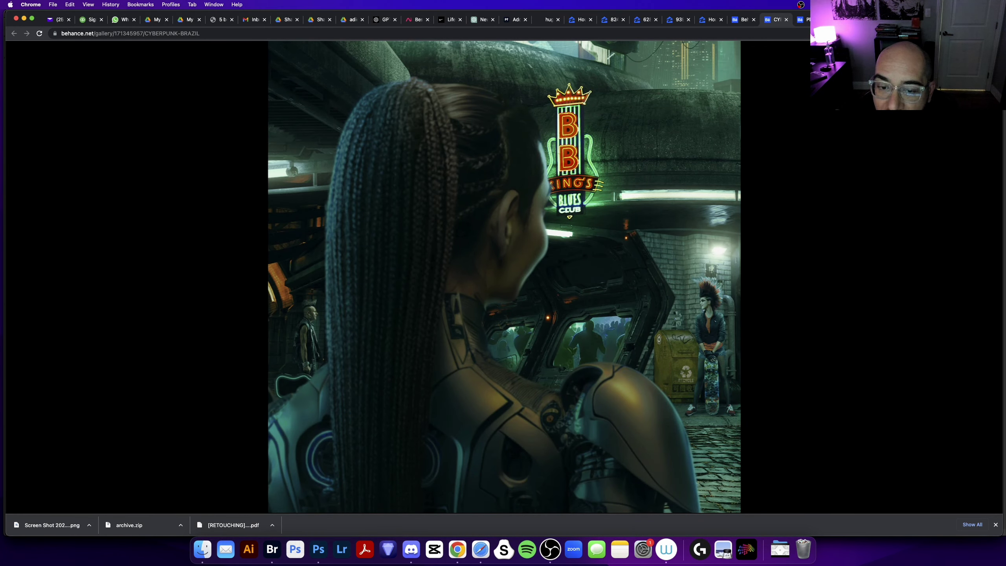
key(Right)
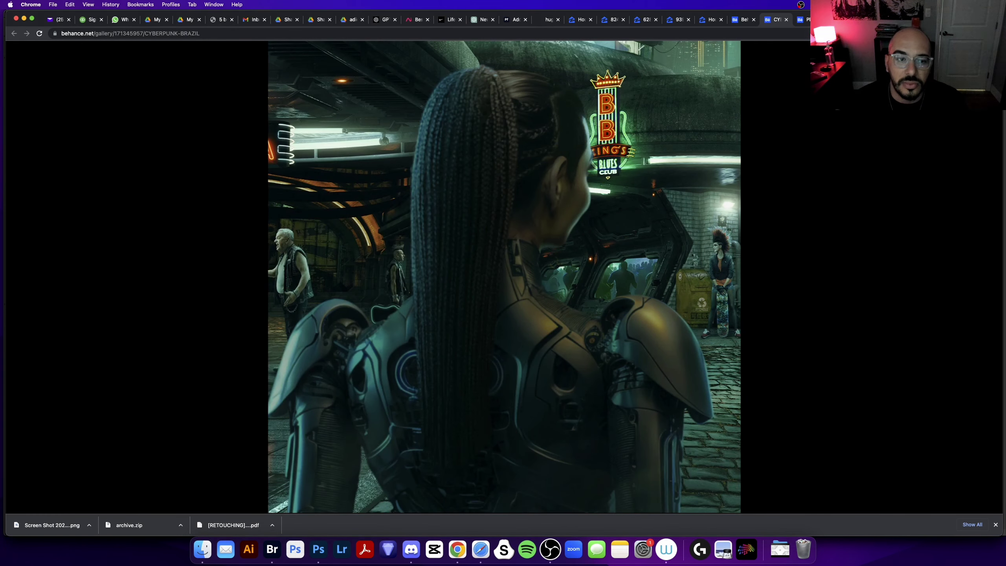
key(Right)
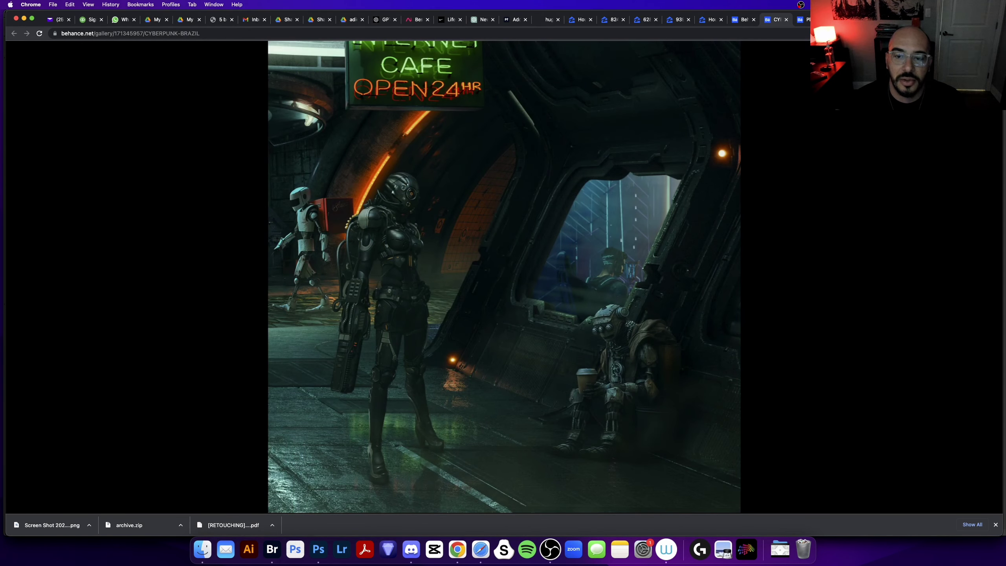
key(Right)
key(Right)
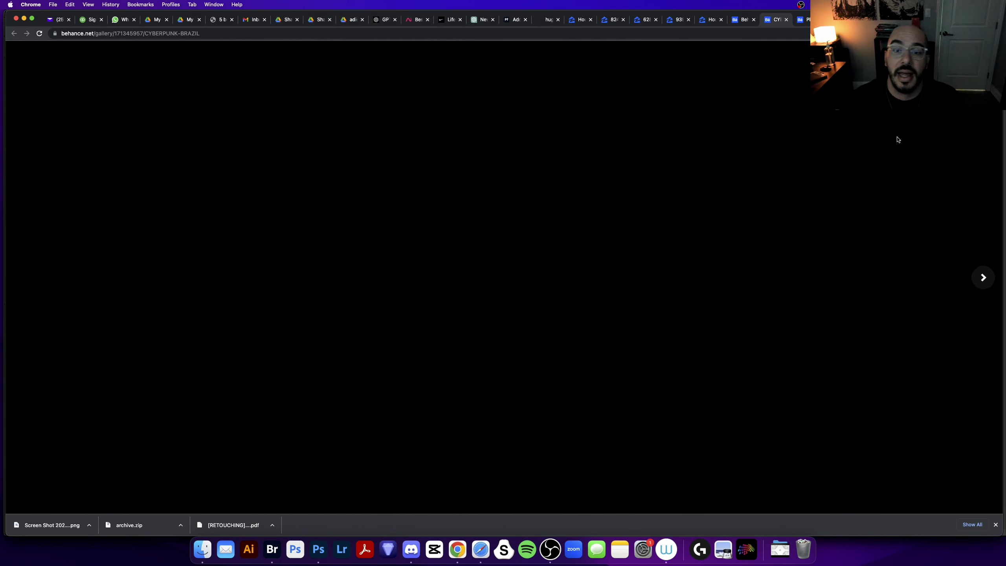
key(Escape)
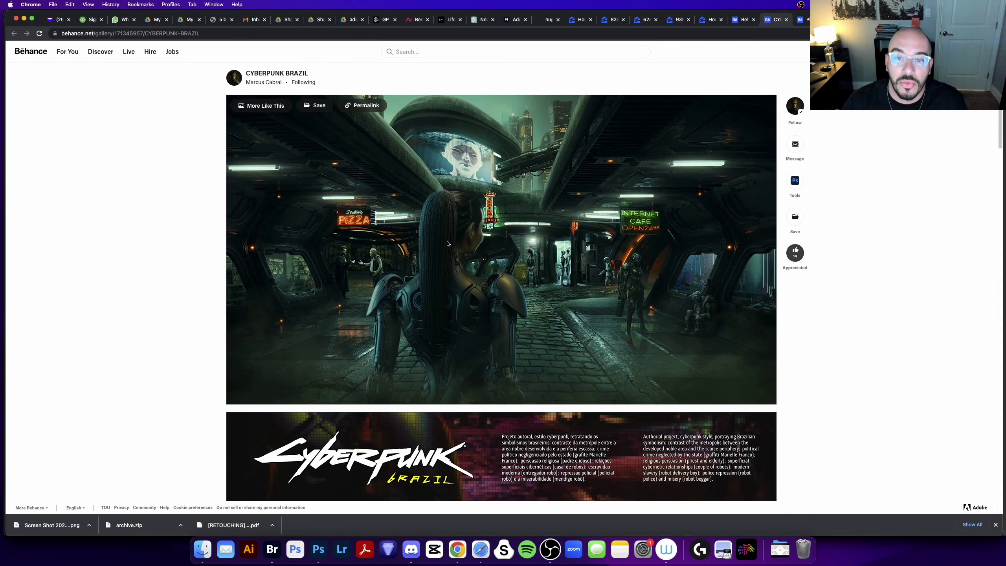
scroll(420, 364, down, 2)
scroll(421, 363, down, 10)
scroll(420, 360, down, 10)
scroll(420, 360, up, 5)
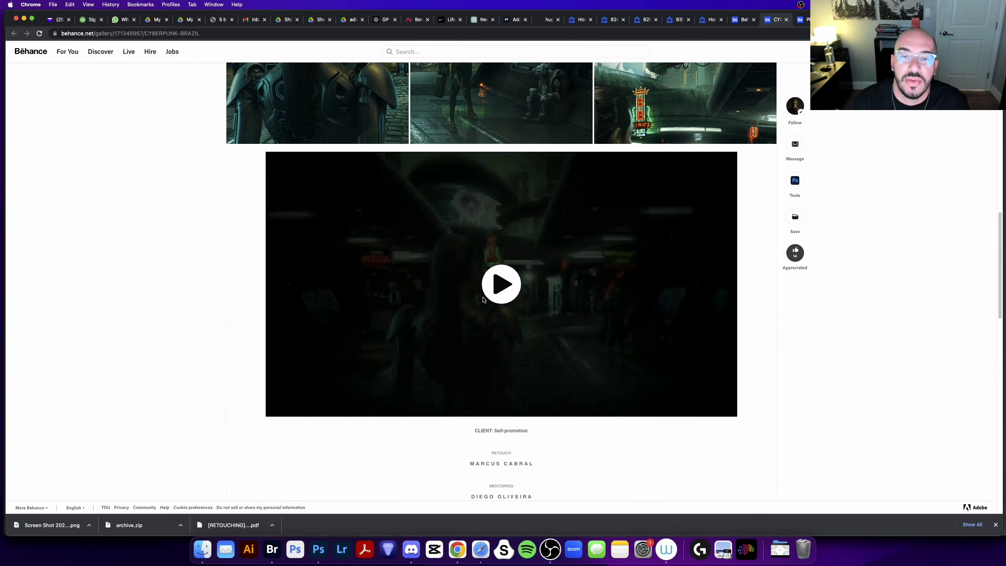
click(503, 285)
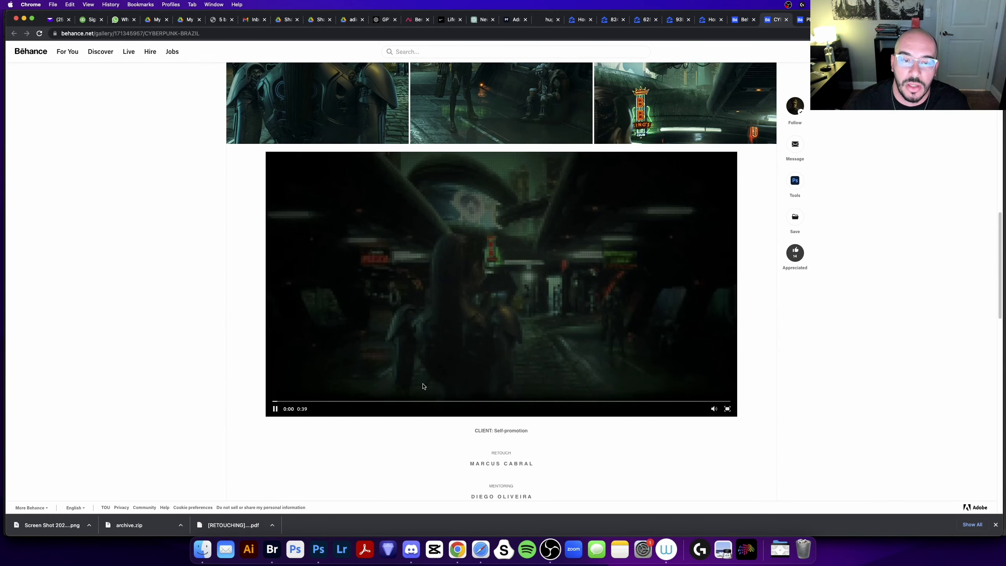
click(728, 409)
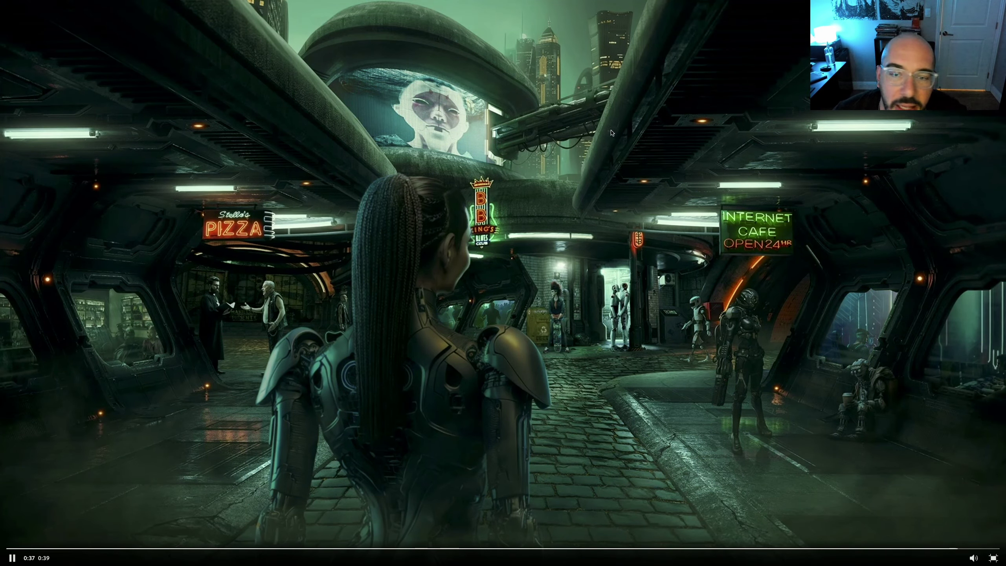
key(Escape)
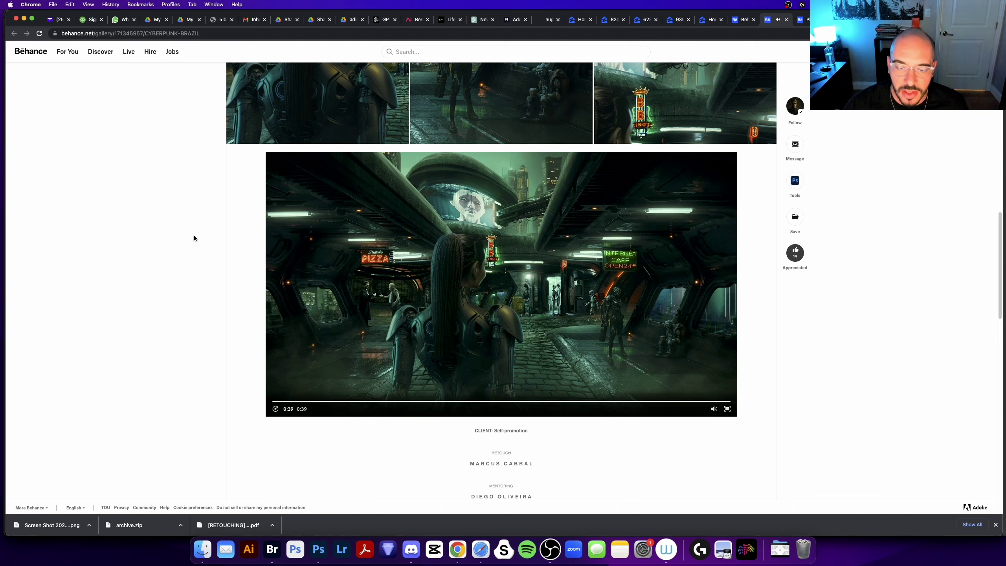
scroll(193, 235, up, 3)
scroll(193, 235, up, 10)
scroll(193, 235, up, 10)
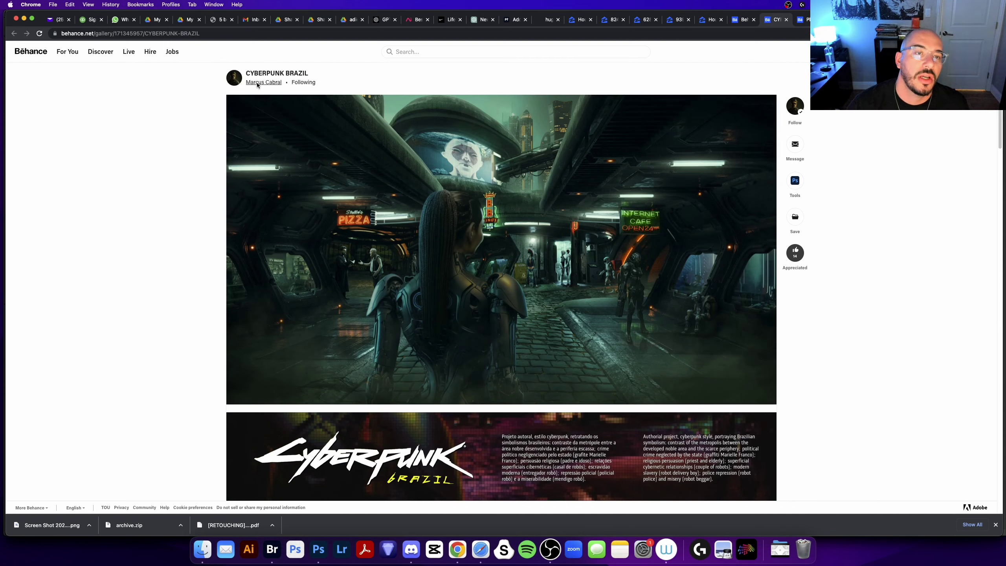
mouse_move(264, 81)
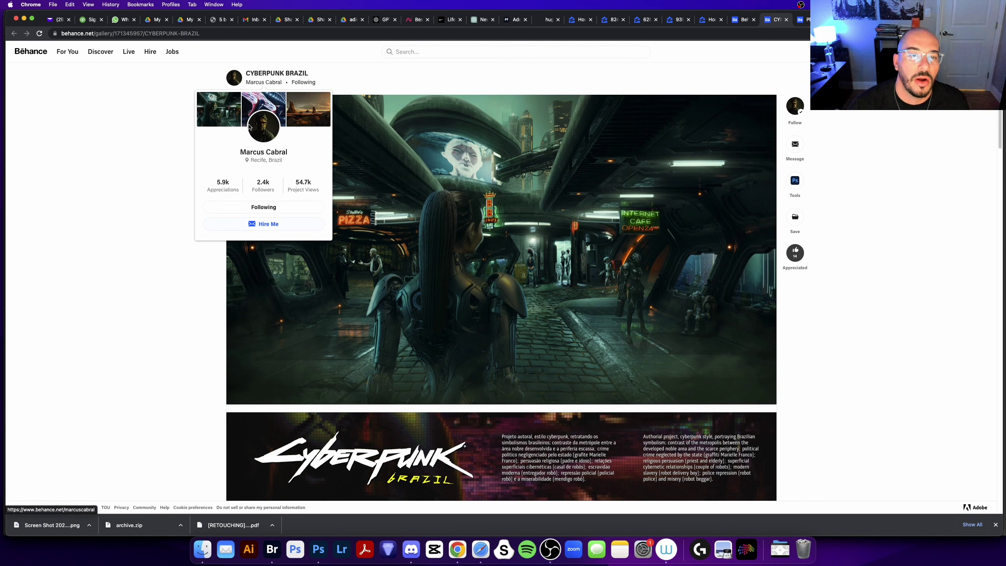
Close the CYBERPUNK BRAZIL tab and view the top Planet MINERVA artwork full-screen.
key(super+w)
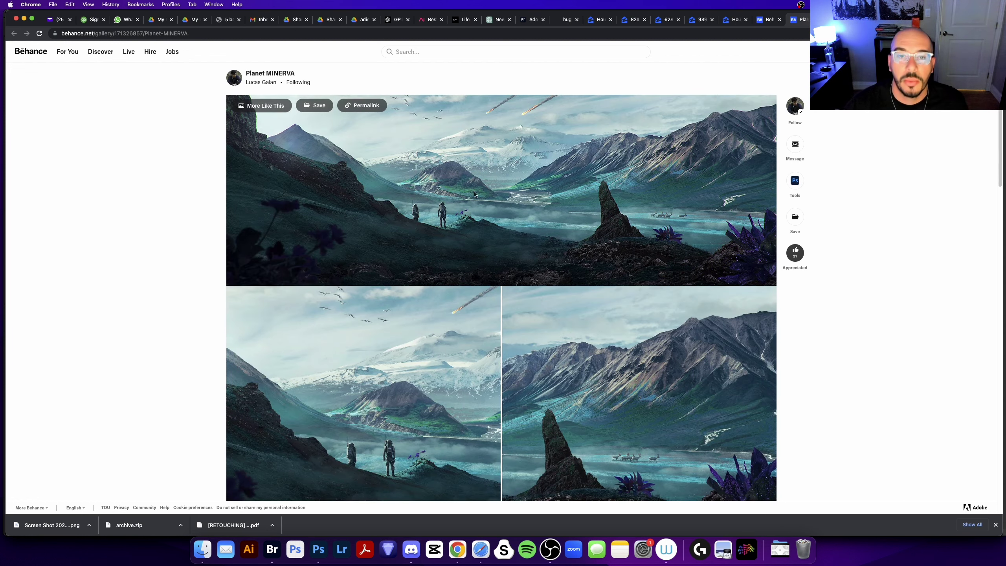
click(486, 169)
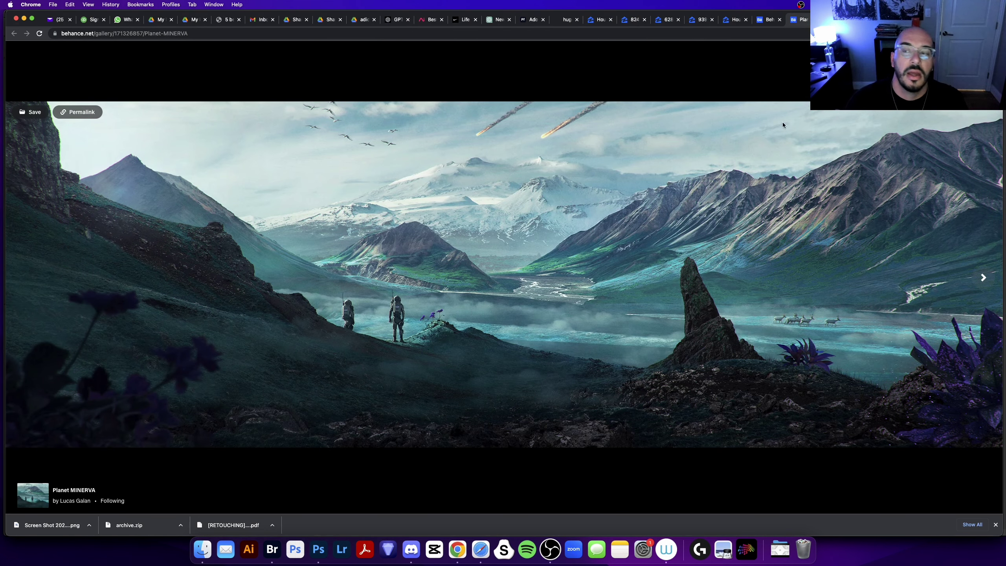
key(Escape)
mouse_move(501, 190)
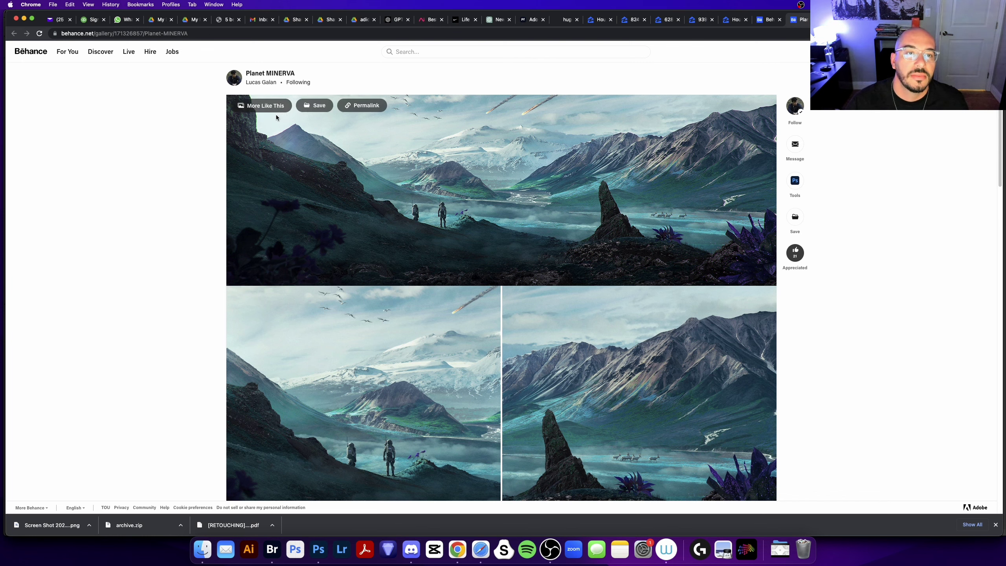
click(277, 143)
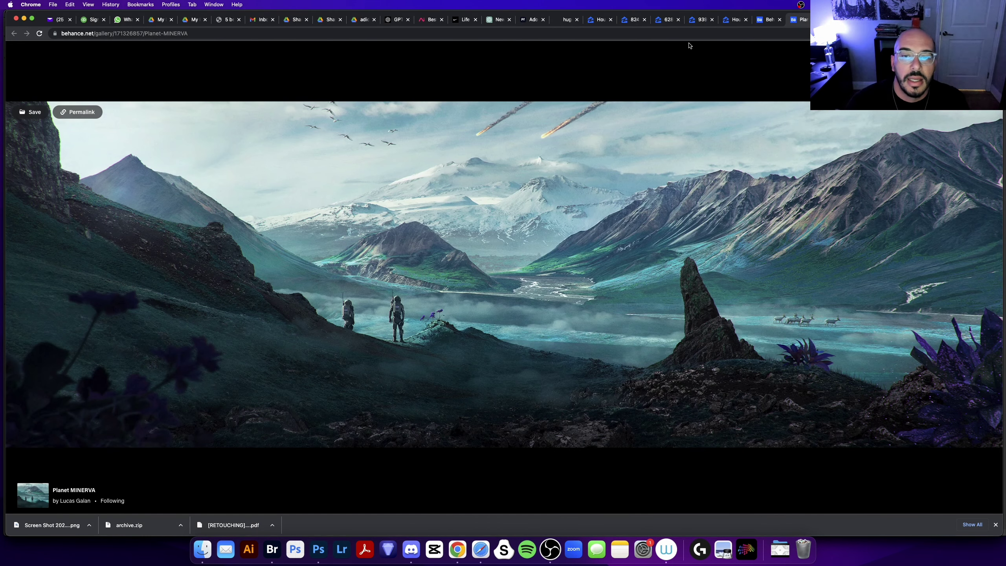
key(Escape)
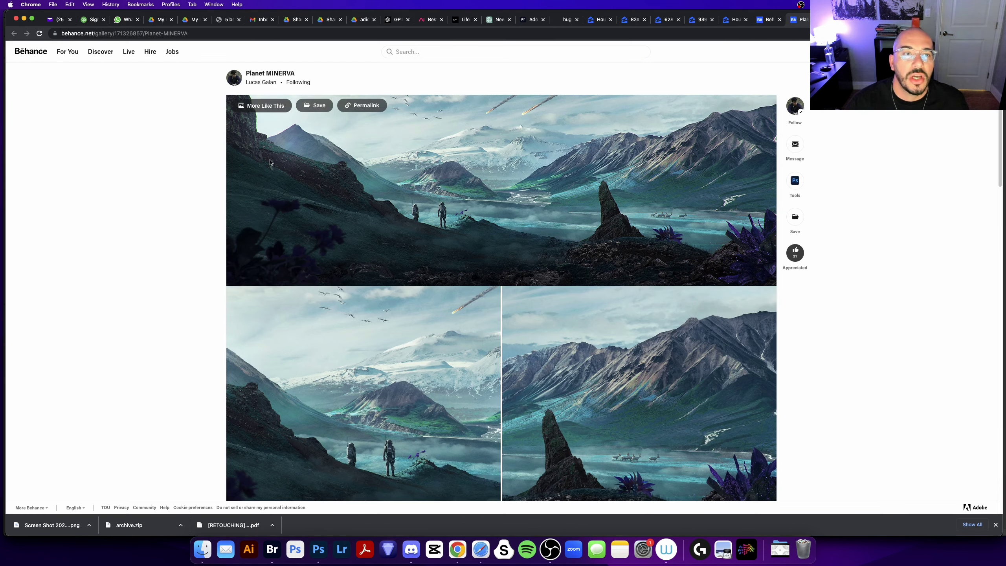
click(271, 160)
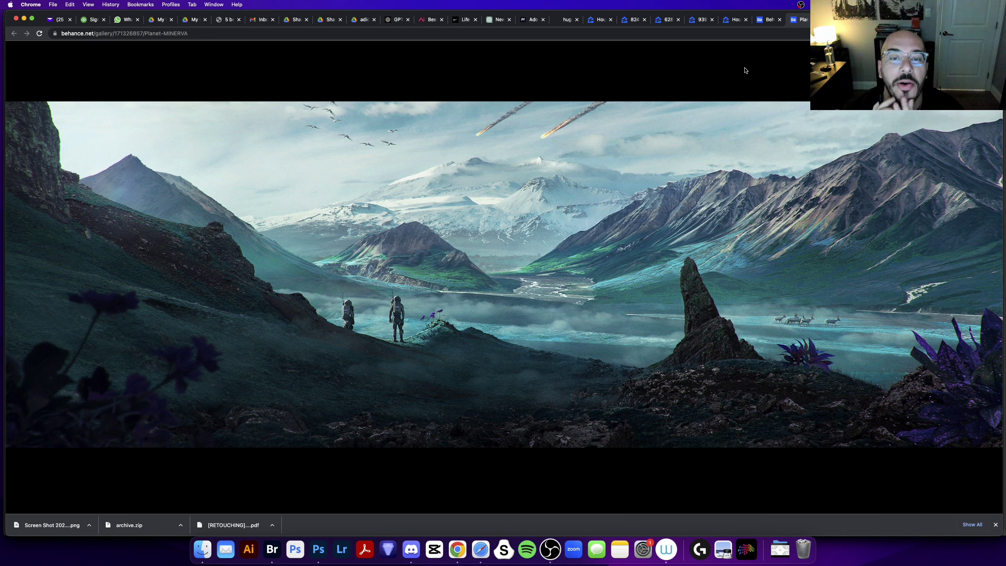
mouse_move(503, 275)
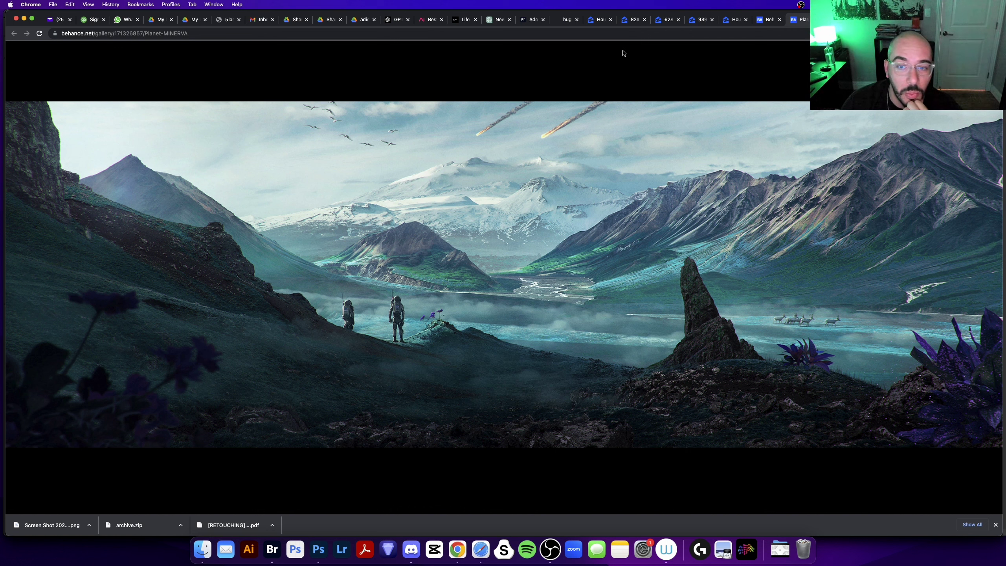
Step through the portrait crop, deer mountain and green valley images, then exit the viewer.
key(Right)
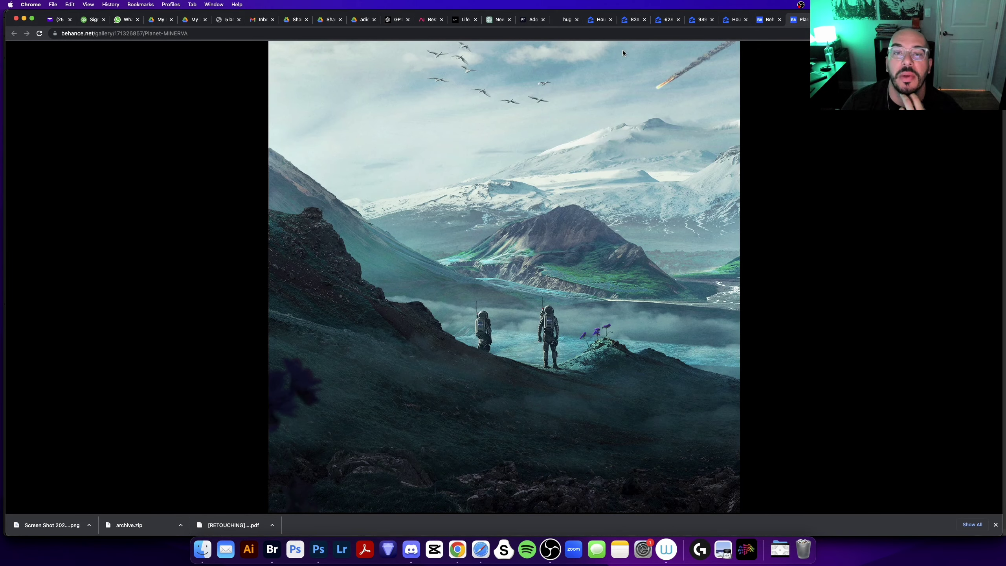
key(Right)
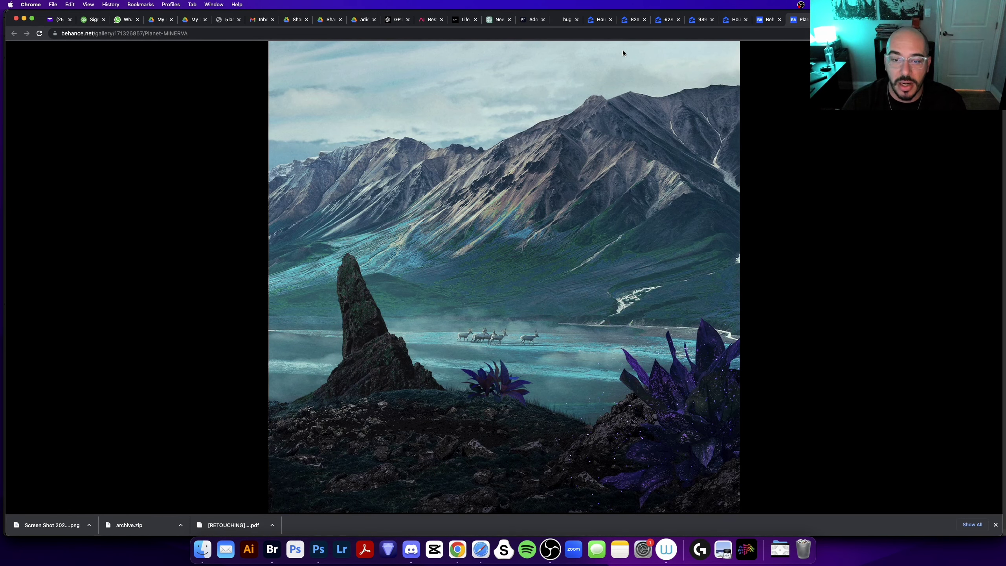
key(Right)
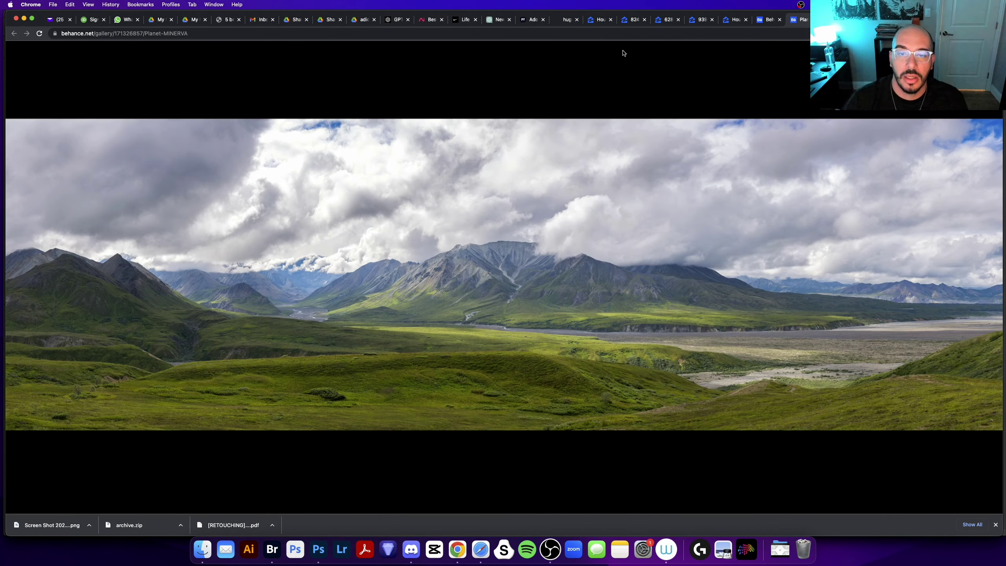
key(Right)
key(Escape)
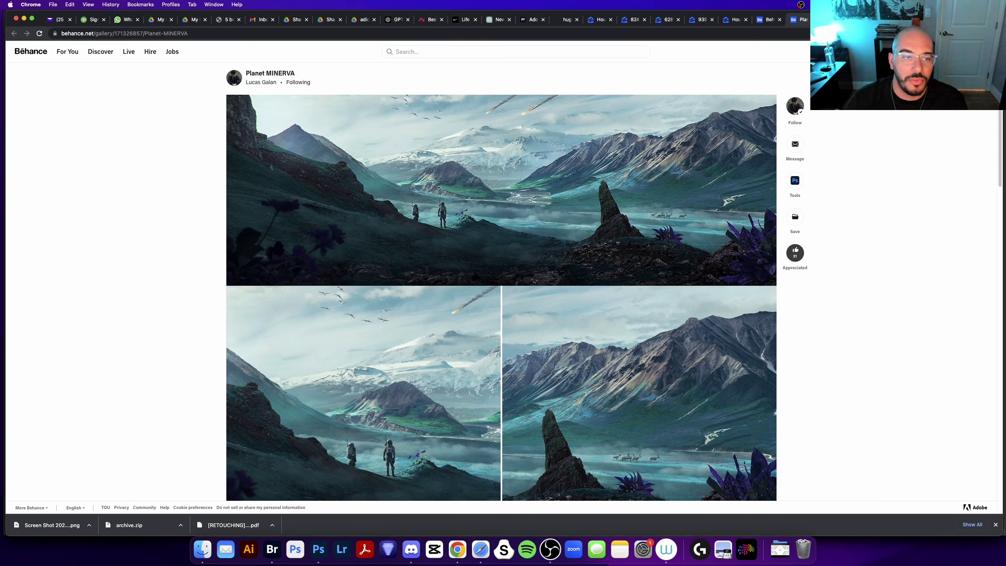
Compare the Base used photo with the earlier images, then close the Planet MINERVA tab.
scroll(503, 328, down, 15)
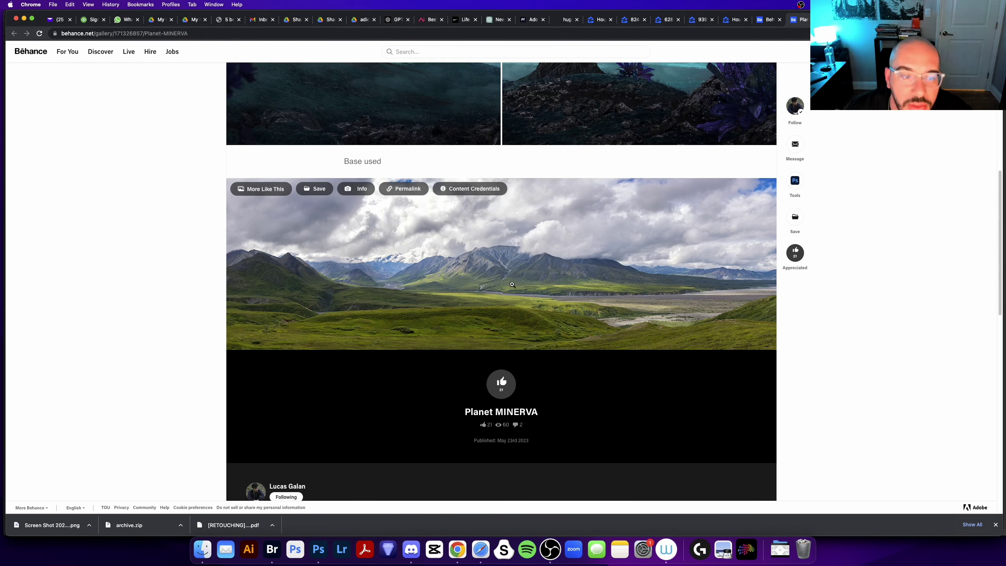
click(530, 271)
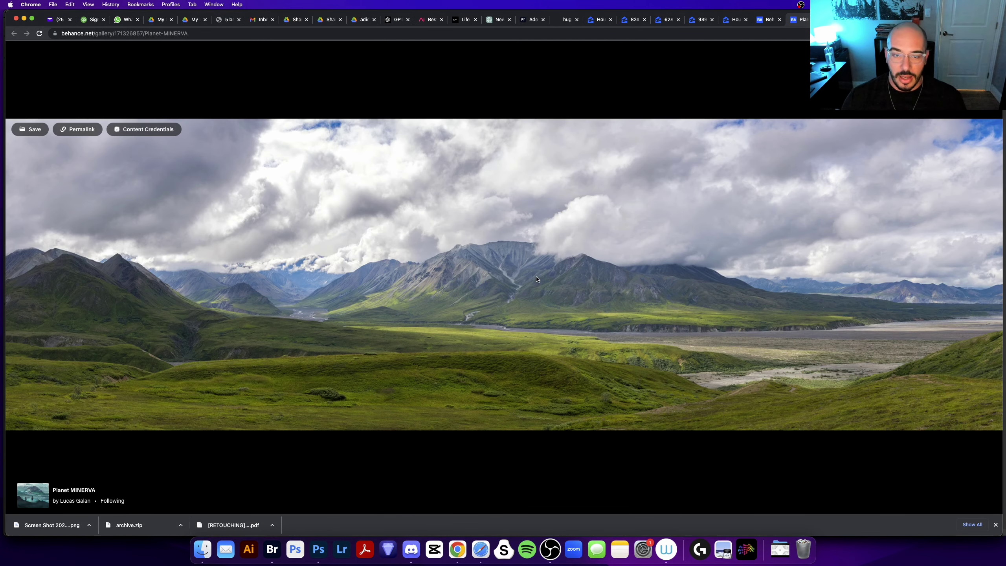
key(Right)
key(Left)
key(Left)
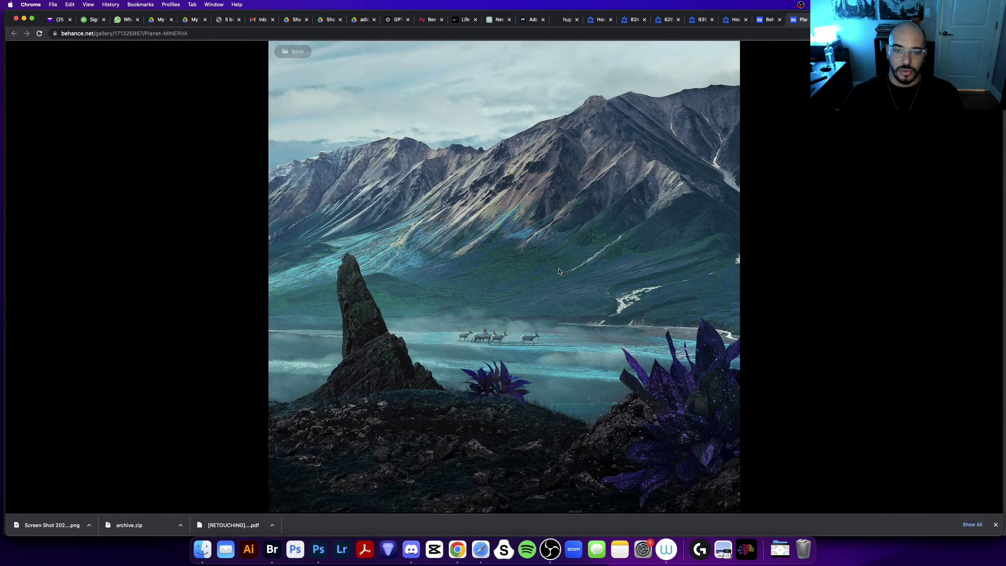
key(Left)
key(Right)
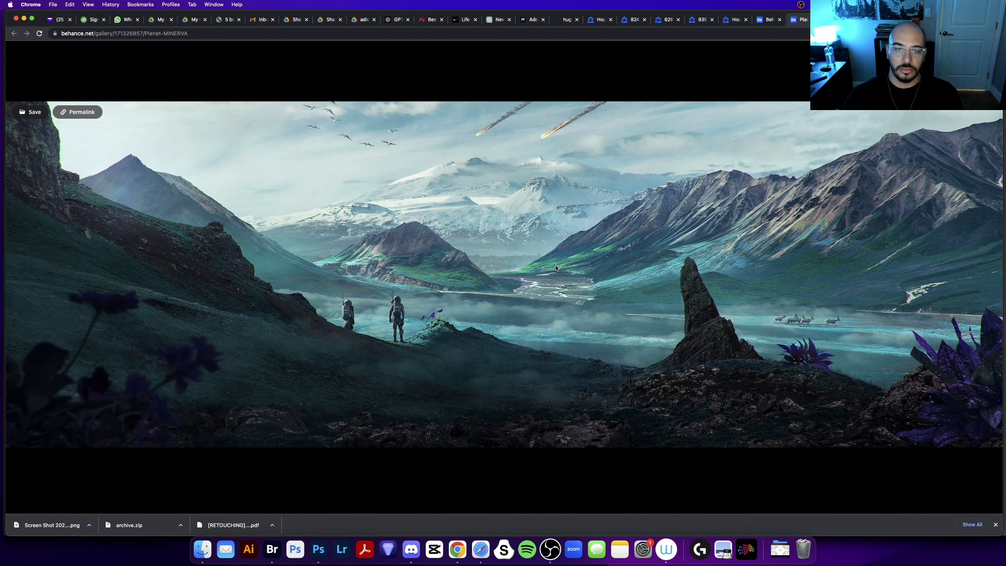
key(Left)
key(Left)
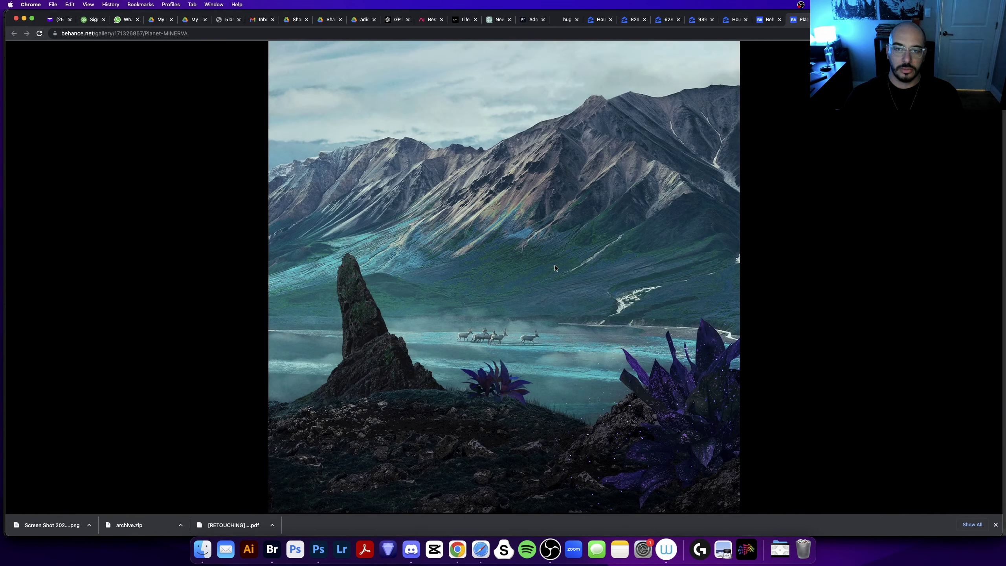
key(Left)
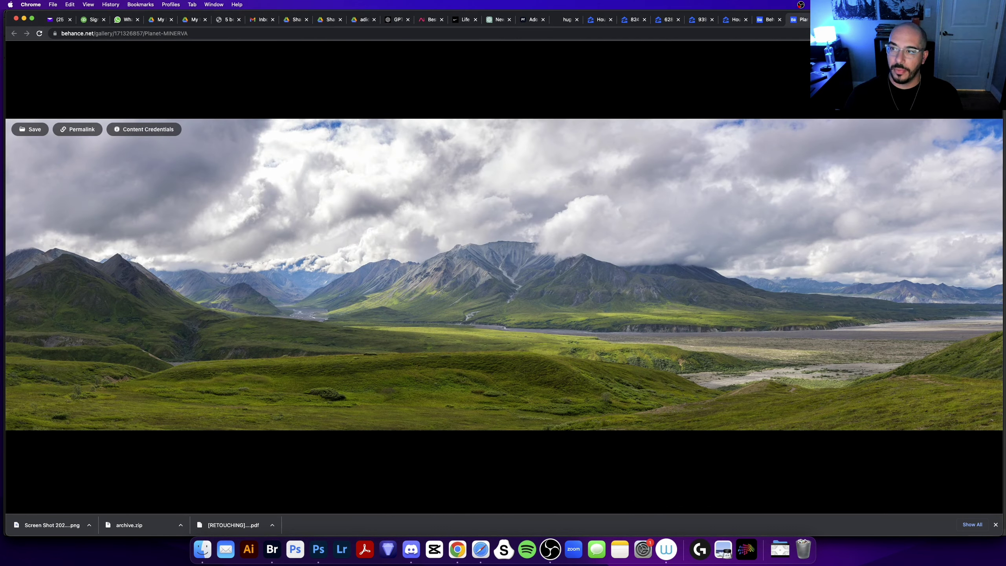
click(945, 116)
scroll(501, 238, up, 20)
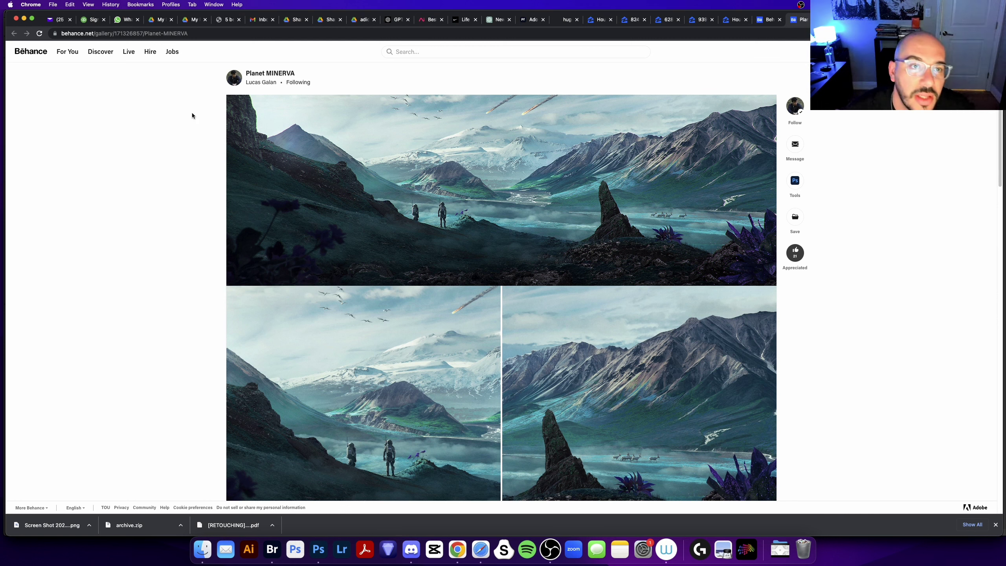
mouse_move(795, 181)
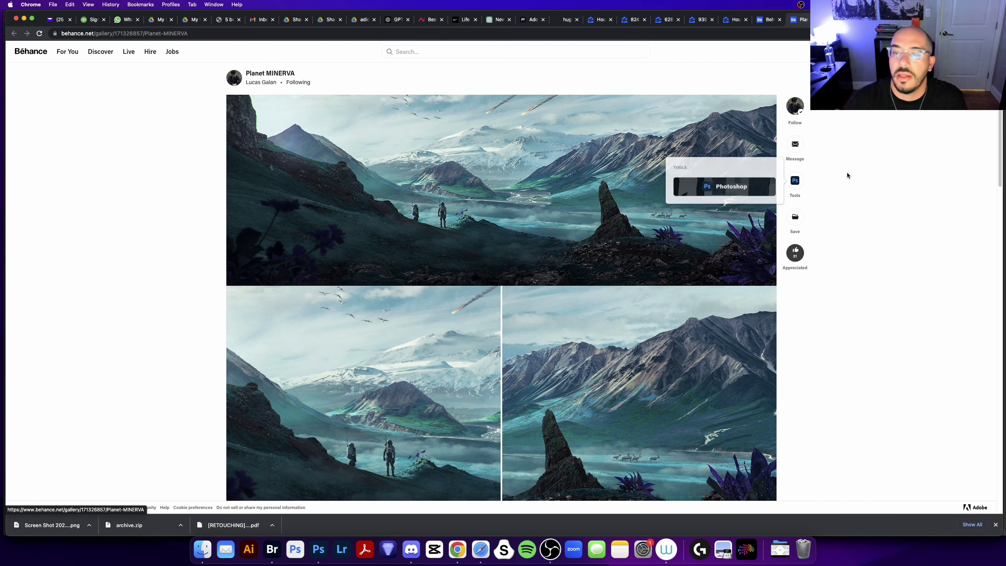
key(super+w)
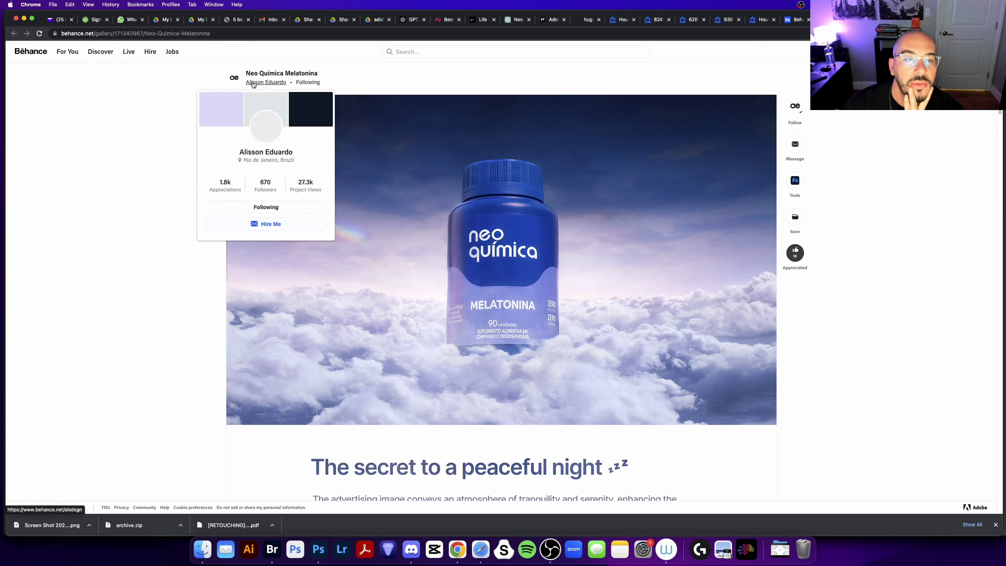
mouse_move(266, 82)
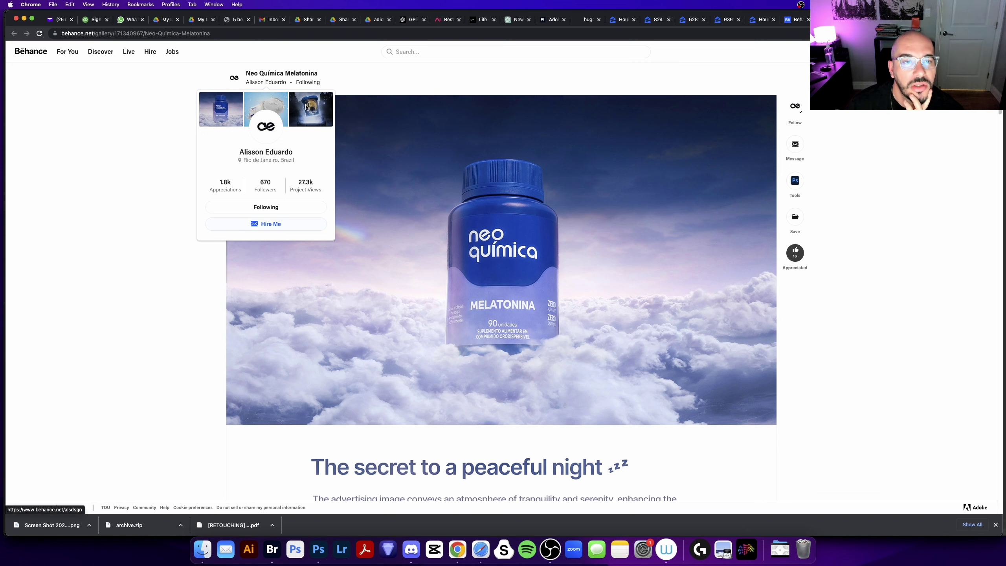
Show the Neo Química Melatonina bottle-in-the-clouds header image in the full-screen viewer.
click(265, 134)
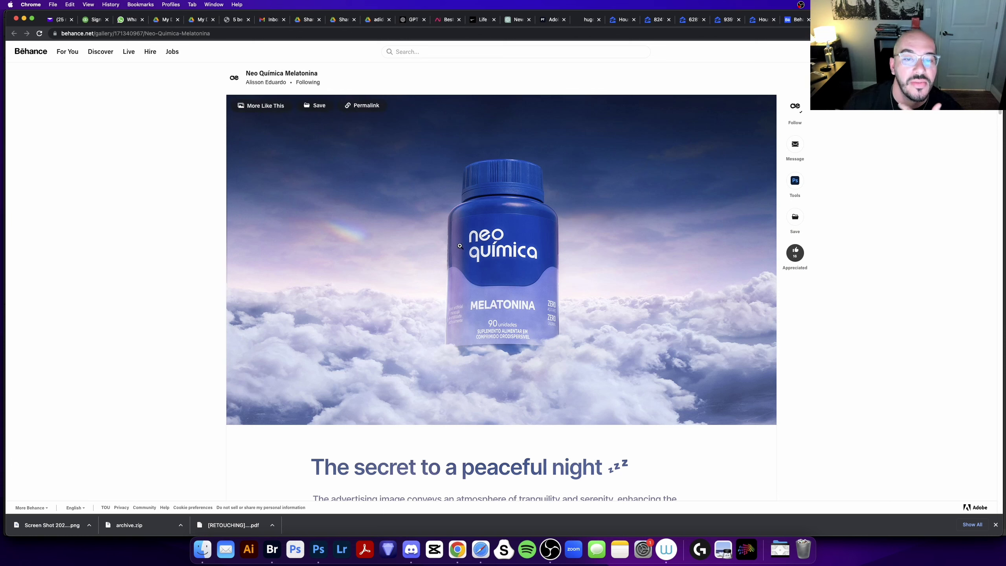
mouse_move(582, 191)
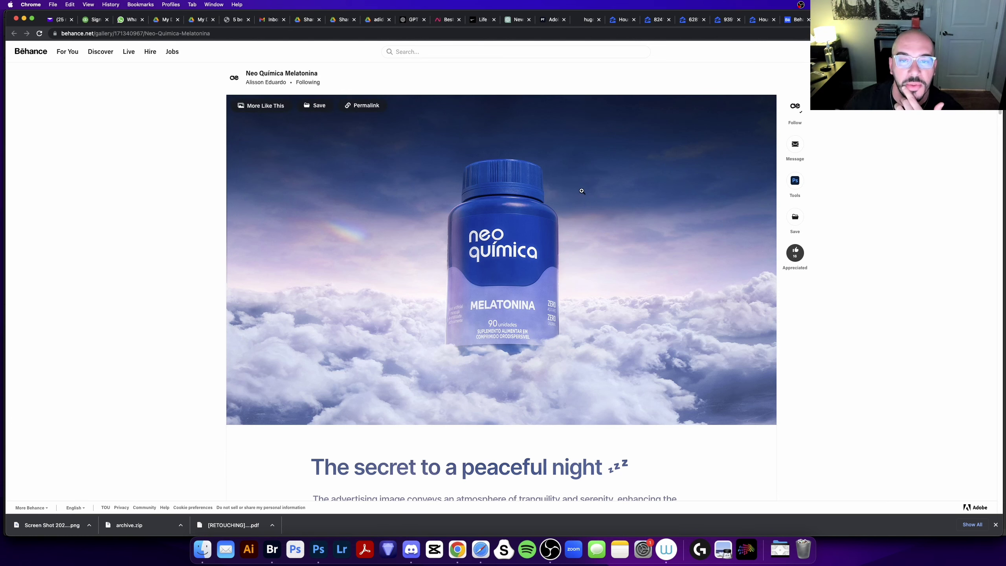
click(581, 191)
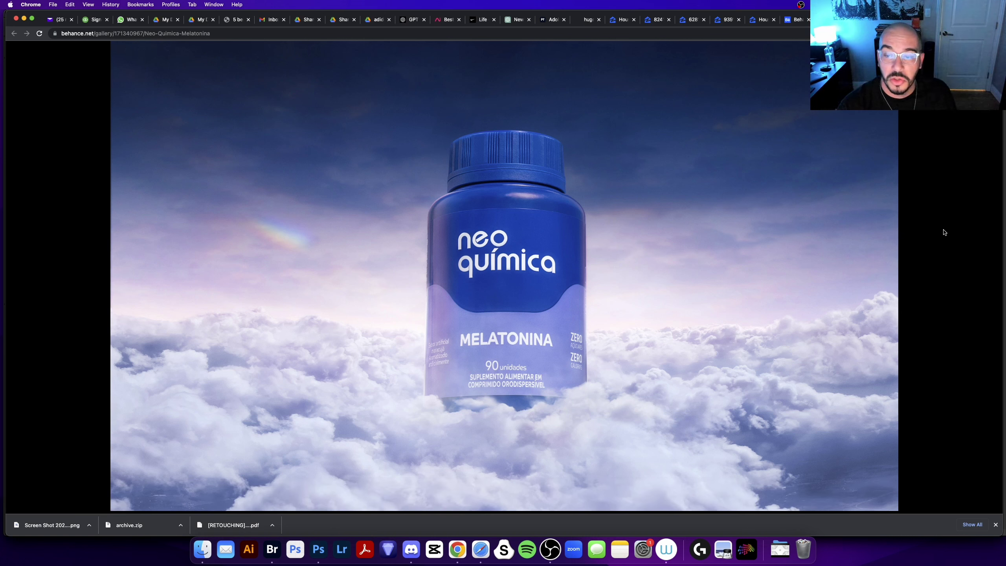
Close the Neo Química Melatonina lightbox and end card, close its Behance tab, and bring up Photoshop.
click(743, 214)
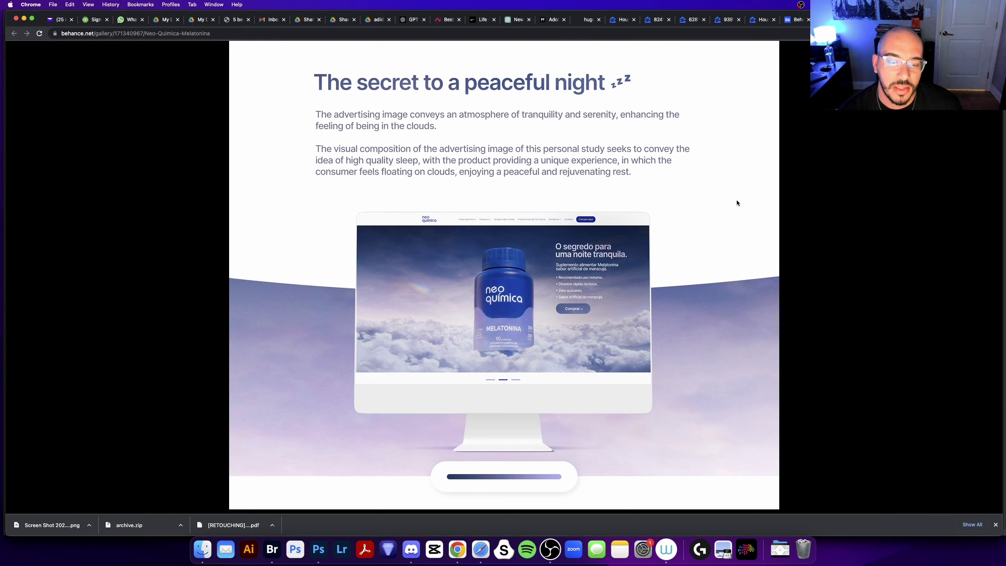
scroll(737, 200, down, 10)
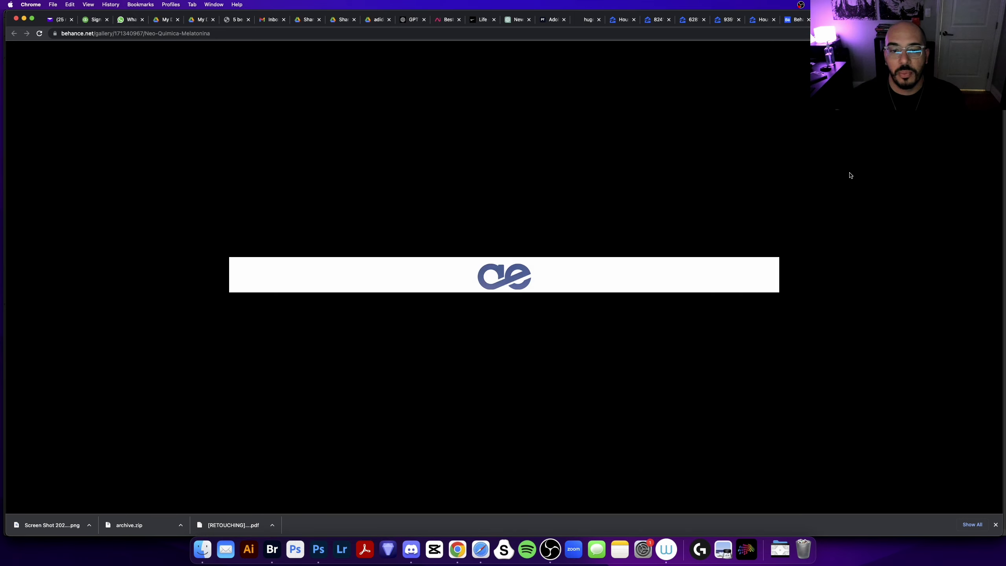
click(116, 258)
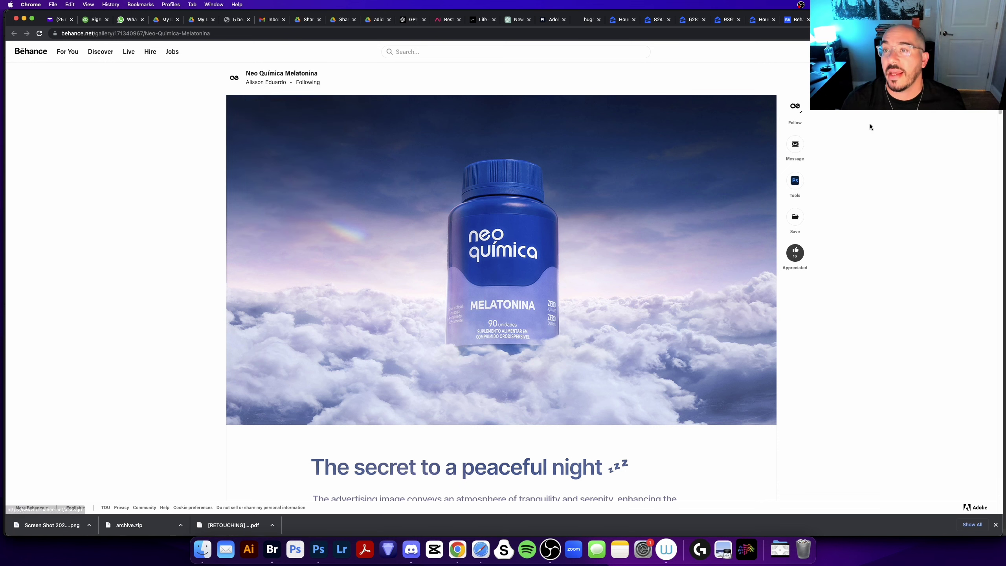
key(super+w)
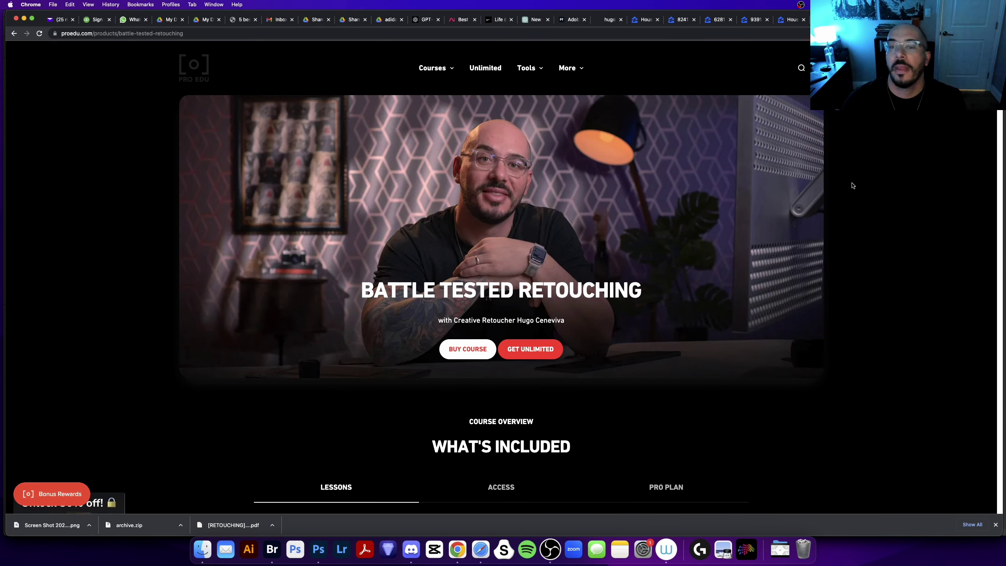
click(319, 549)
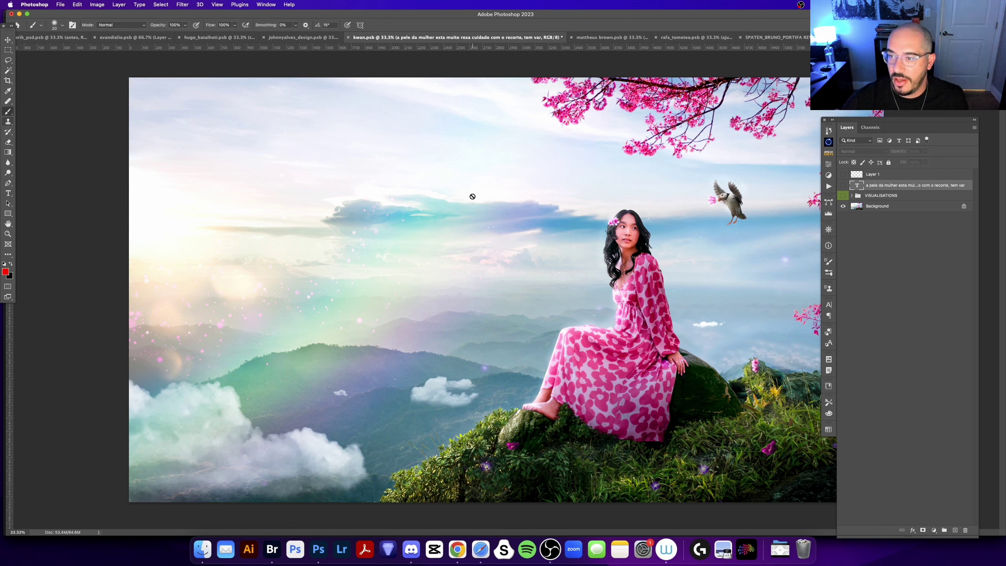
Cycle the screen mode to full screen with menus, hiding the document tabs.
key(f)
key(f)
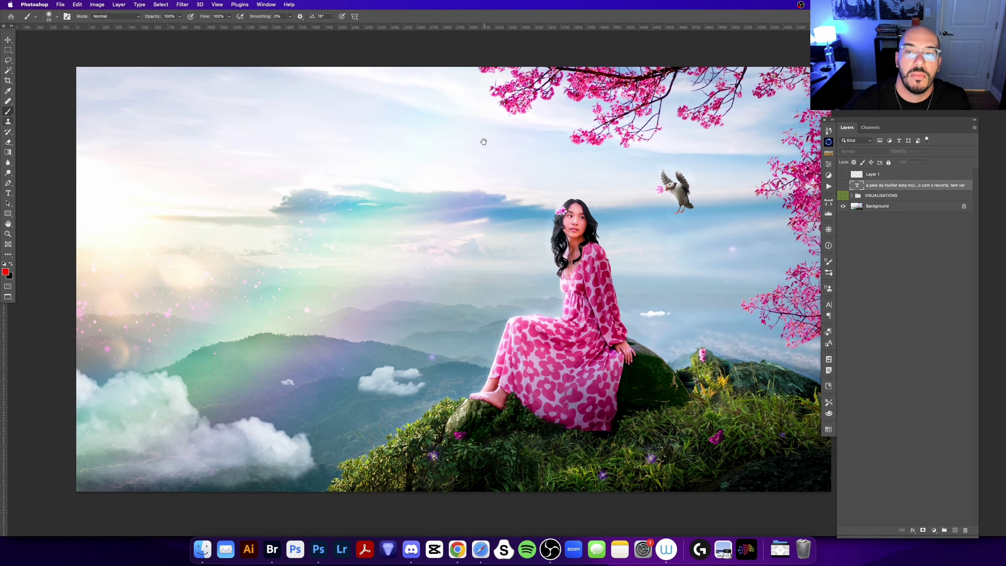
key(f)
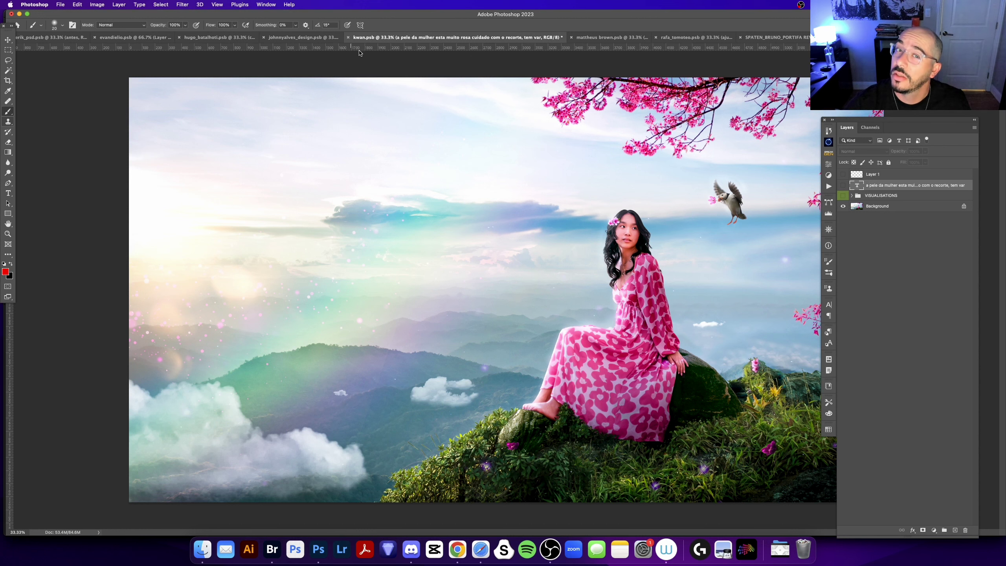
key(f)
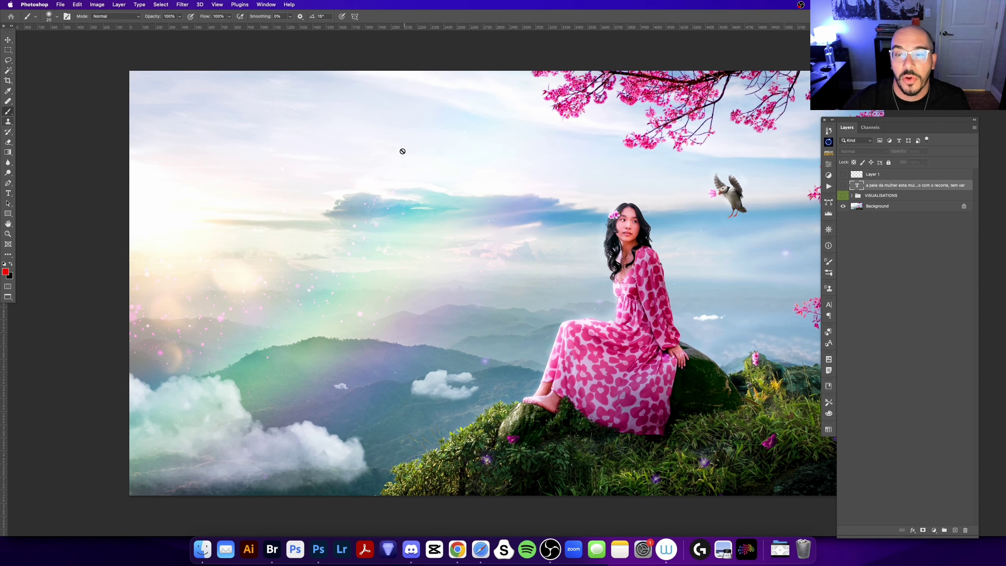
Zoom in on the puffin and the woman's face, then fit the whole composite on screen.
key(z)
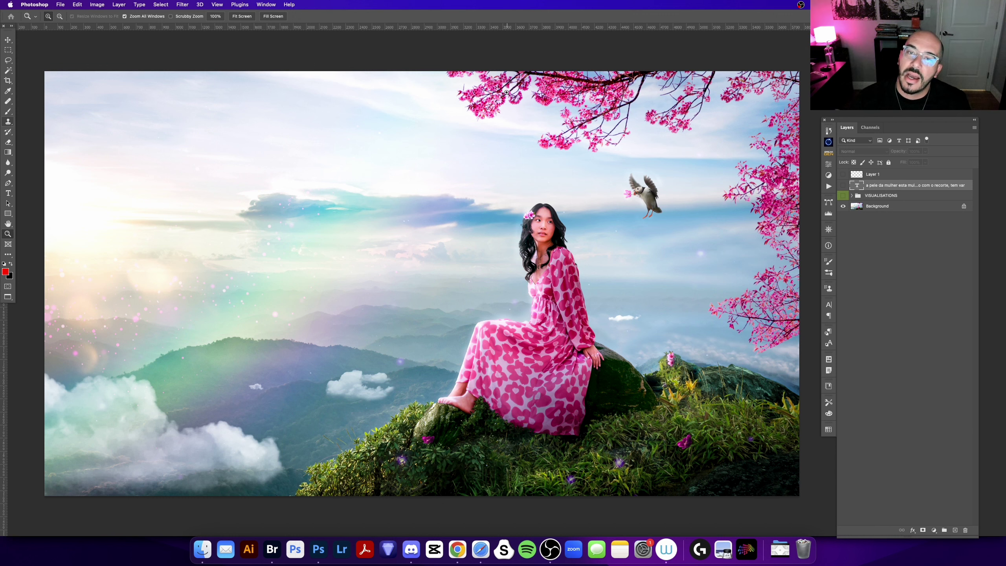
mouse_move(558, 74)
mouse_down()
mouse_move(563, 110)
mouse_move(561, 102)
mouse_up()
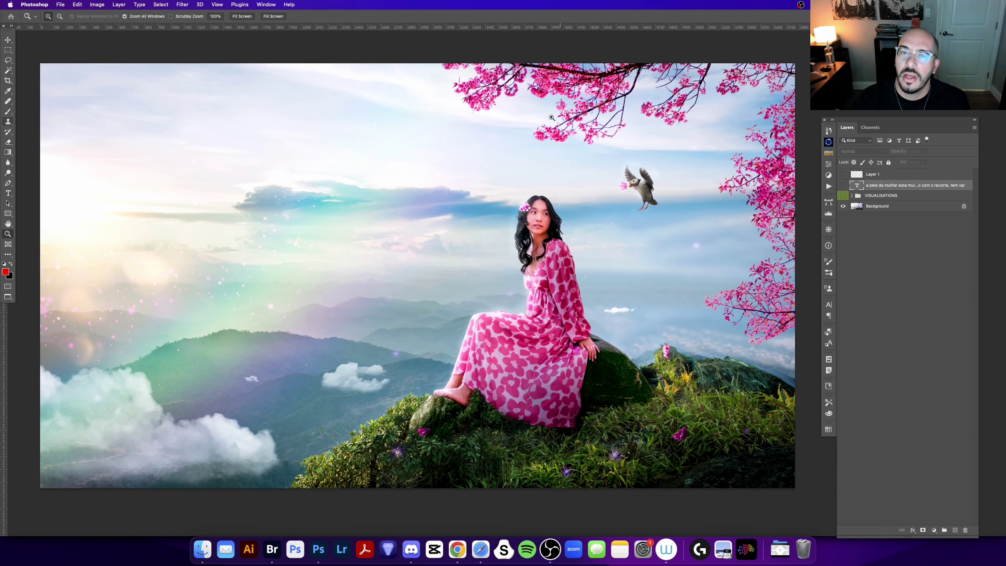
click(651, 175)
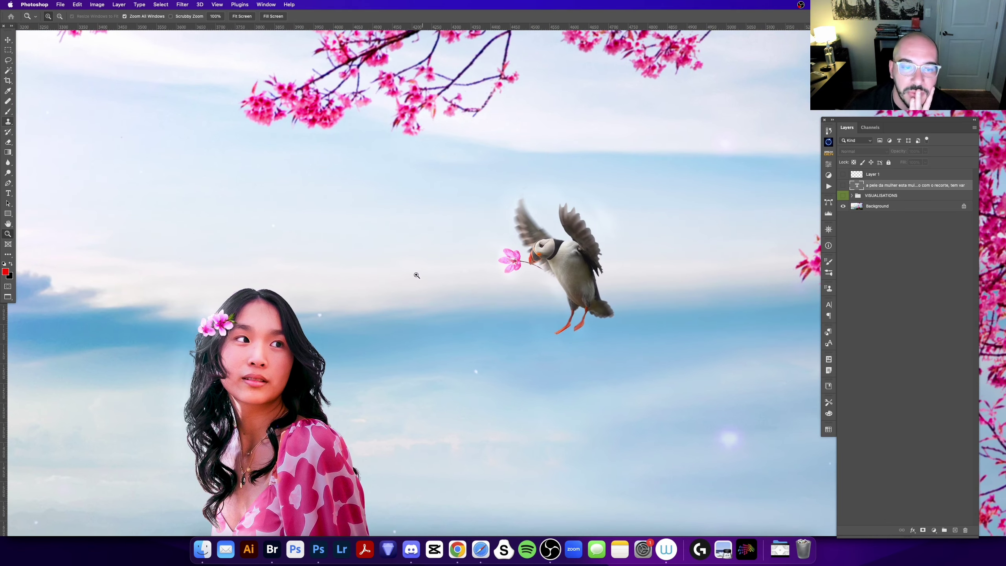
mouse_move(568, 237)
mouse_down()
mouse_move(601, 213)
mouse_move(559, 244)
mouse_up()
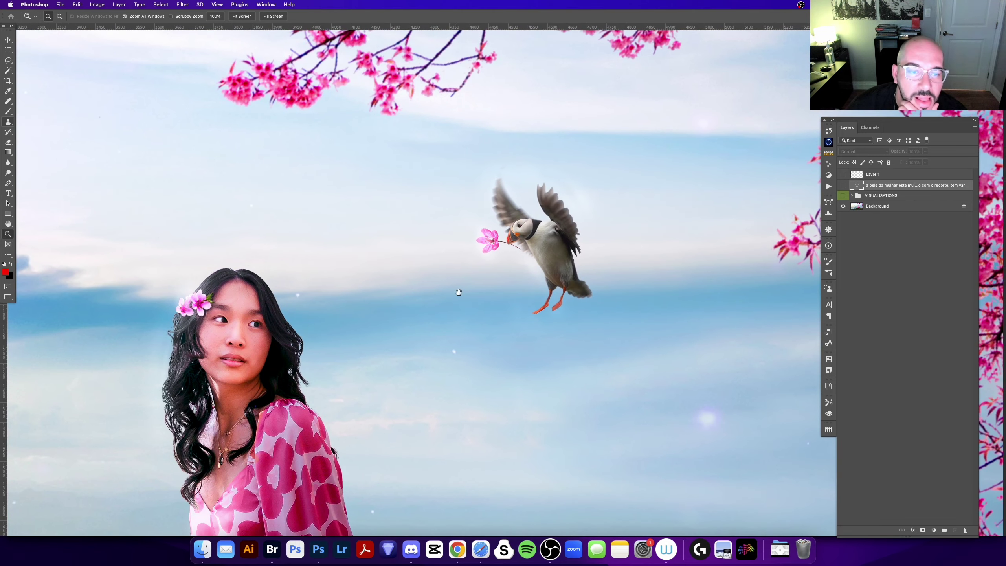
drag(459, 292, 492, 226)
key(super+0)
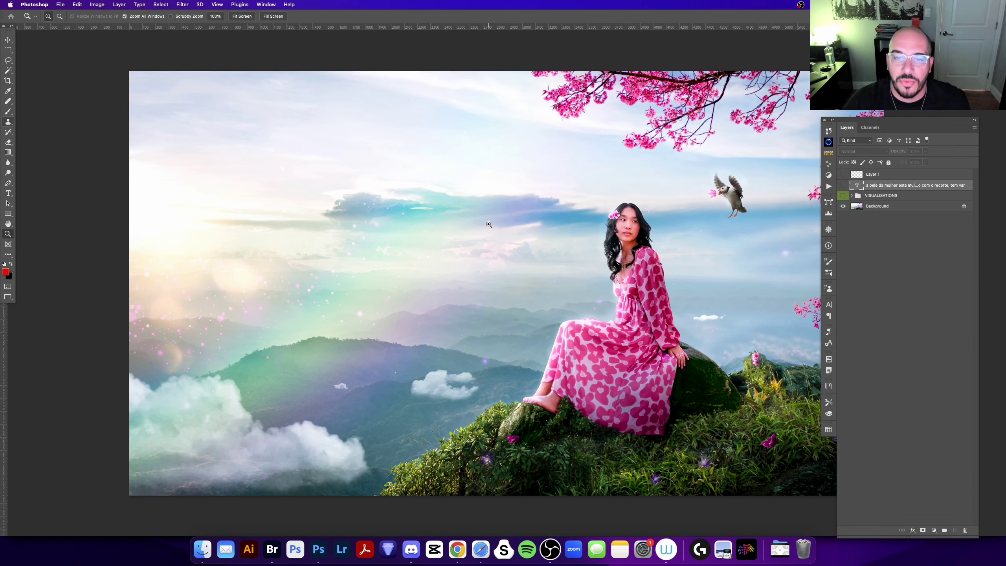
drag(388, 296, 373, 298)
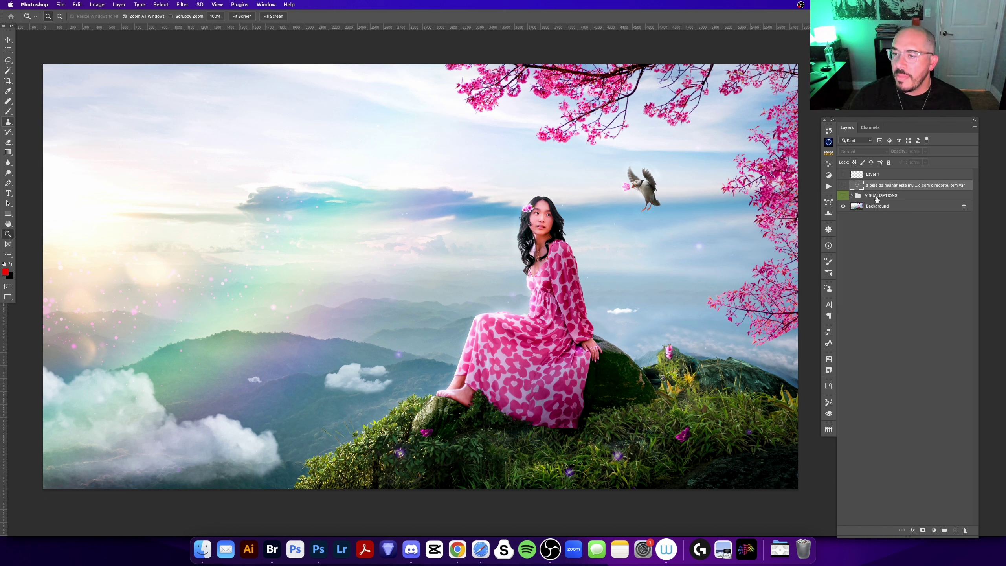
Move the VISUALISATIONS group to the top and show the blue 'A PELE DA MULHER ESTA MUITO ROSA' notes.
drag(878, 199, 877, 172)
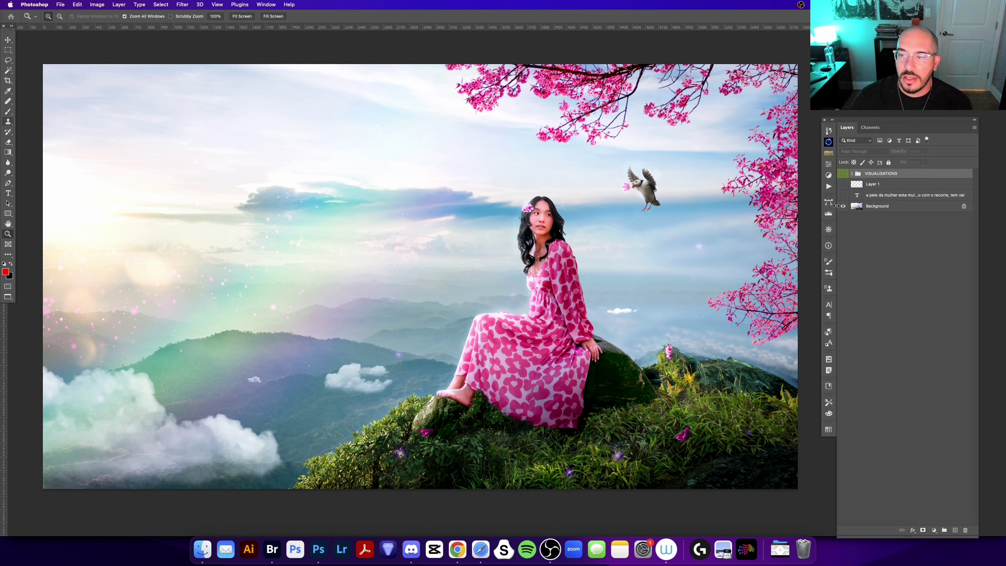
click(844, 195)
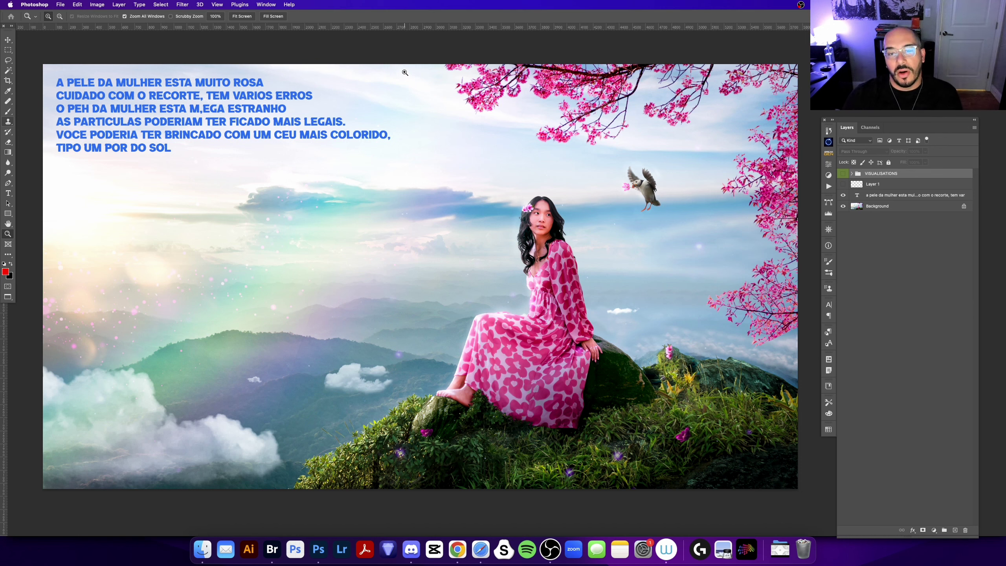
Zoom in on the woman, fit the image back on screen, and show Layer 1's red markup.
click(540, 234)
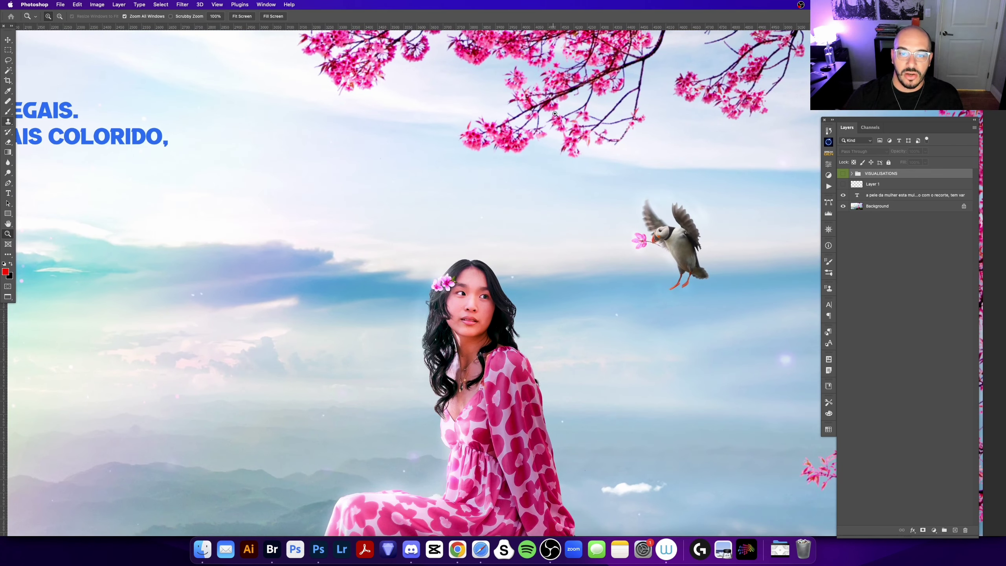
scroll(434, 322, down, 3)
scroll(434, 322, left, 2)
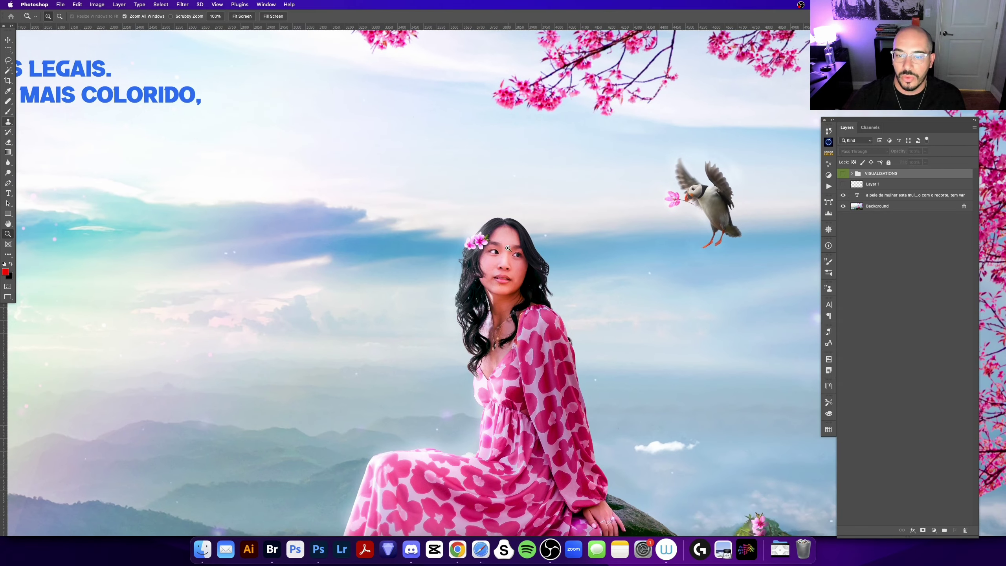
key(super+0)
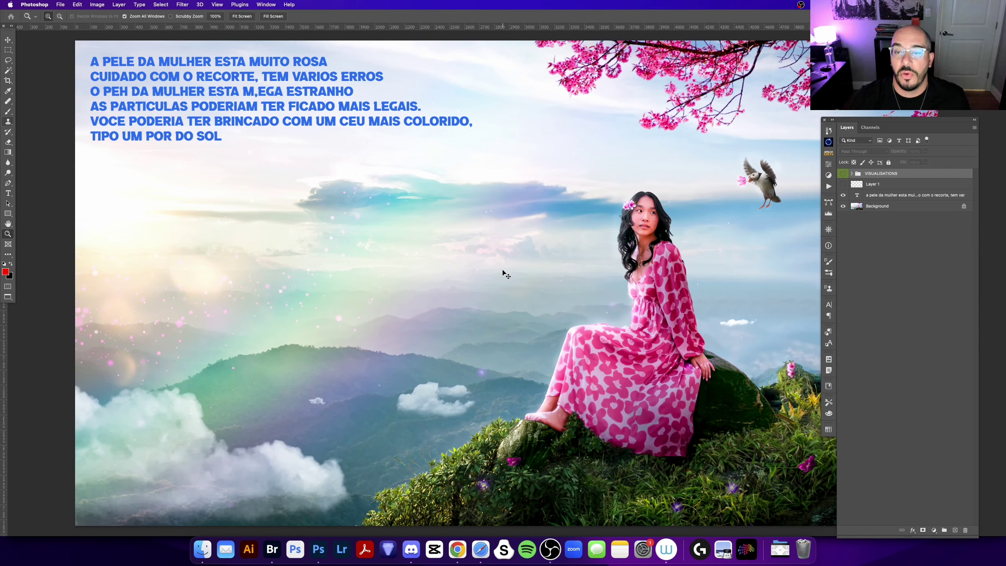
scroll(503, 271, down, 2)
scroll(456, 254, down, 3)
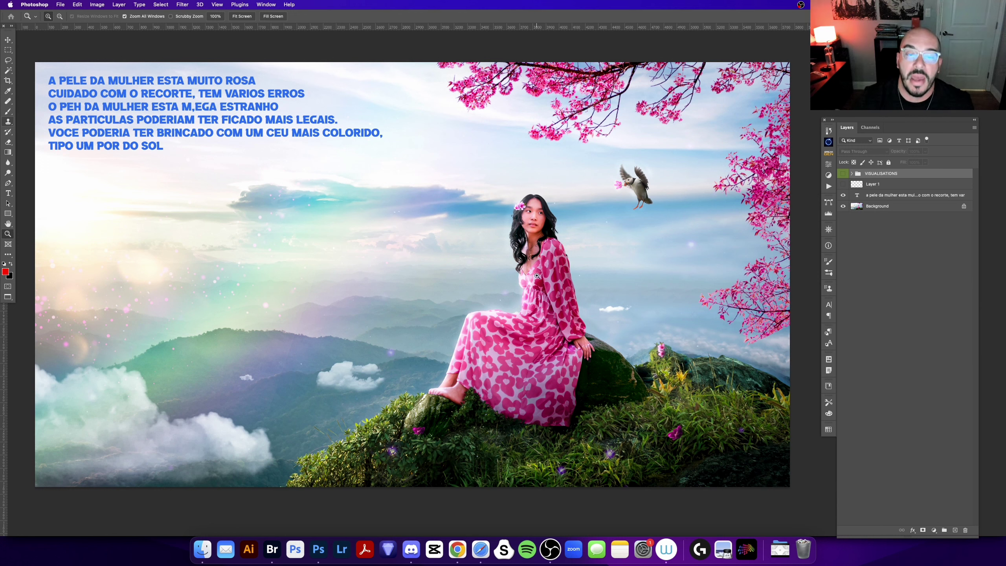
scroll(478, 302, down, 3)
scroll(478, 302, left, 3)
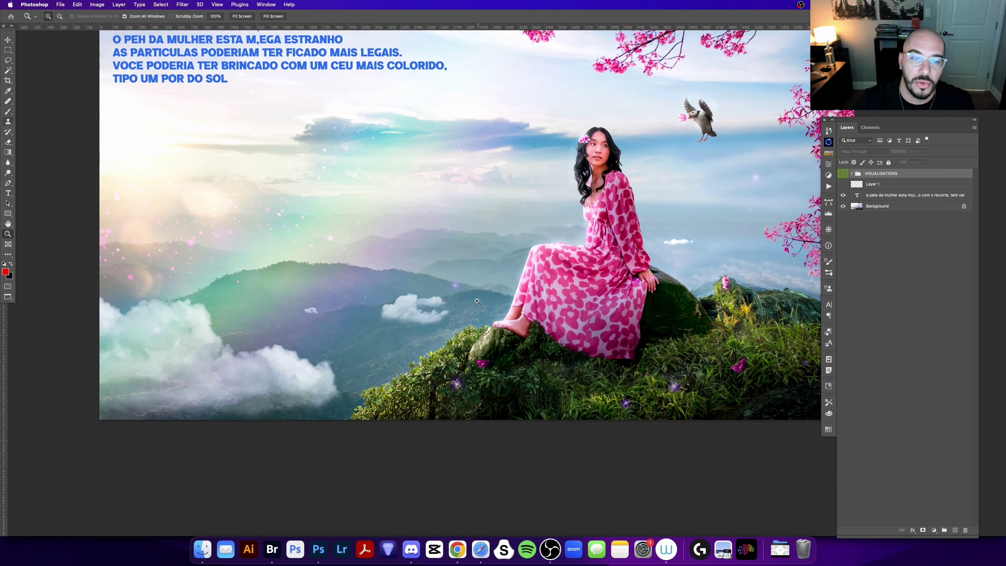
click(844, 174)
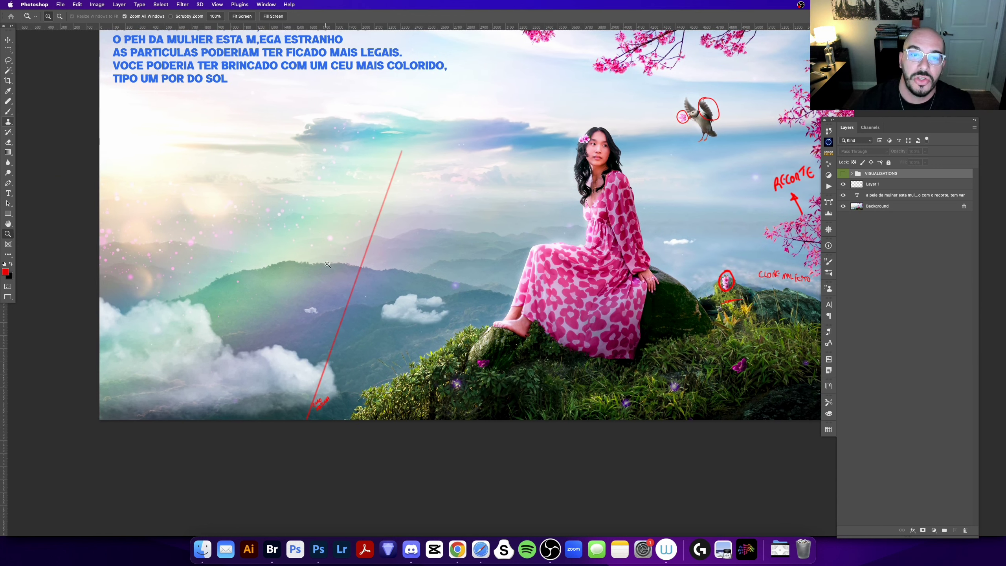
Zoom into the top of the bush on the hillside and add a new empty layer.
click(382, 388)
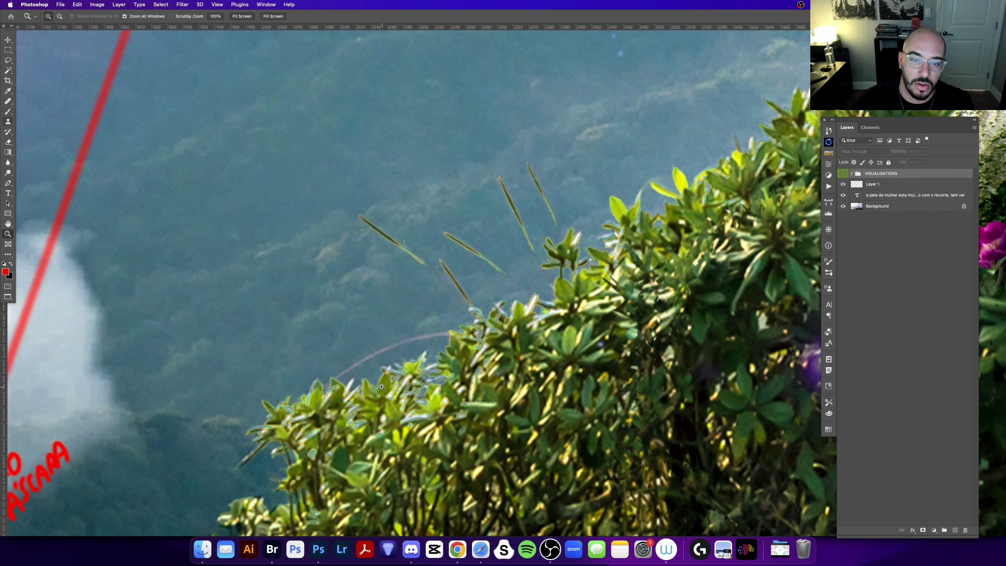
drag(393, 435, 373, 359)
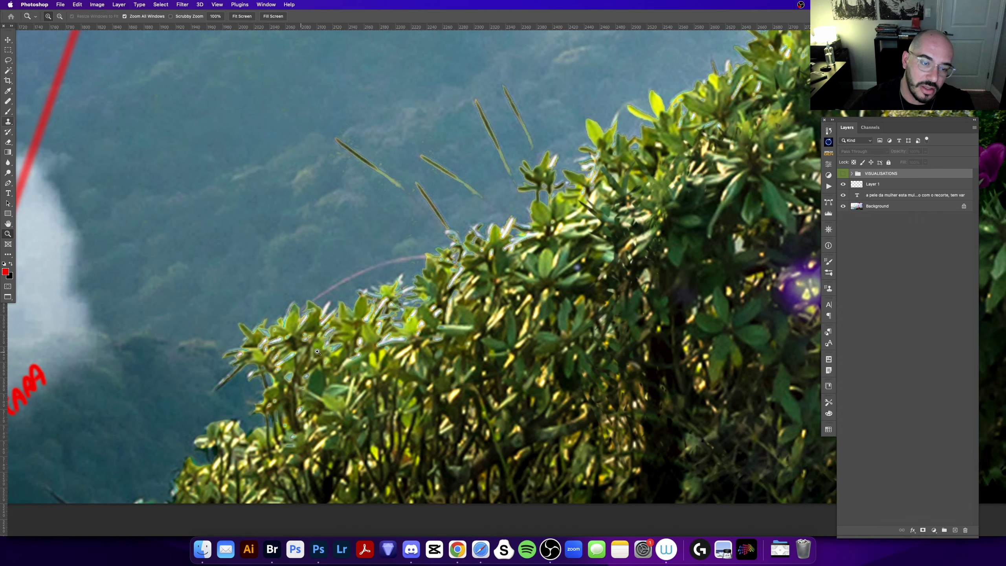
click(956, 531)
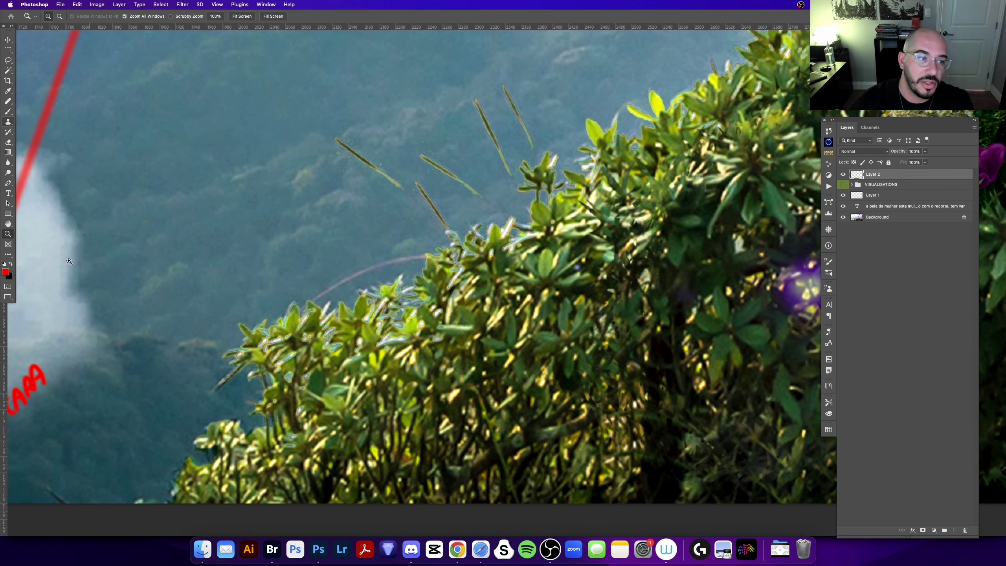
Check the foreground colour, trying 0000b0 but cancelling to keep red.
click(5, 273)
text(0000b0)
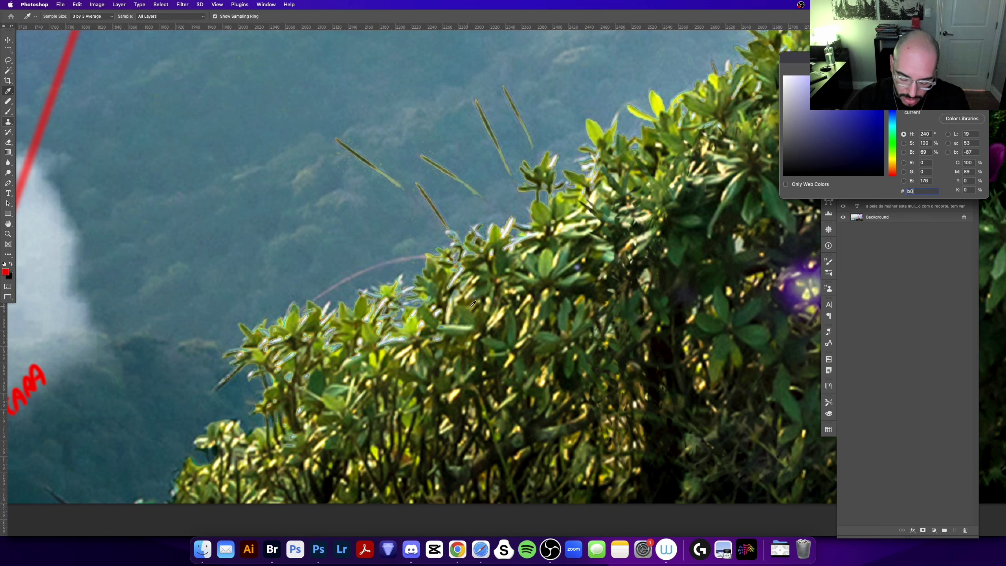
scroll(475, 321, up, 1)
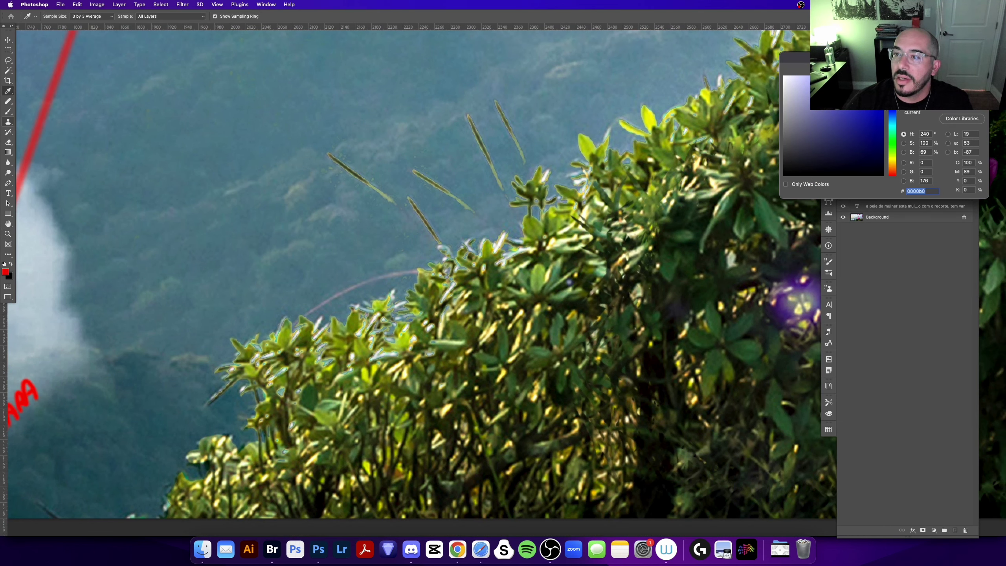
key(Escape)
Try a red brush stroke on the grass, undo it, and confirm red stays the foreground colour.
key(z)
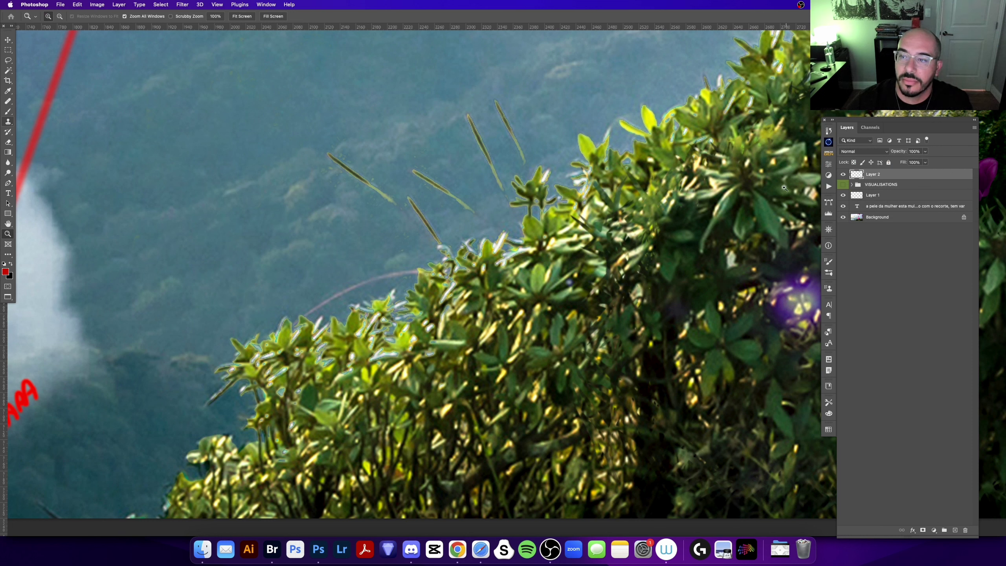
key(b)
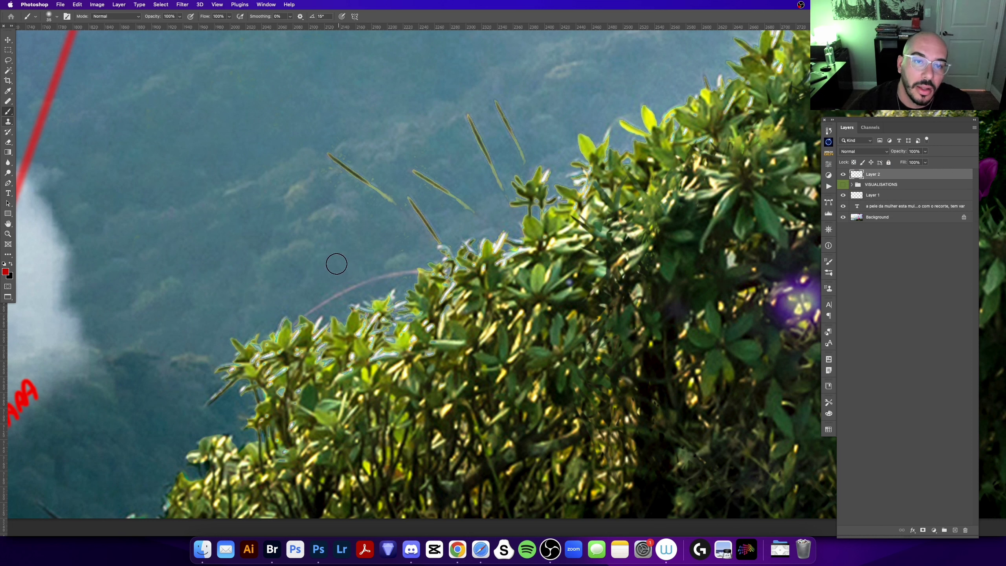
drag(410, 194, 445, 251)
key(super+z)
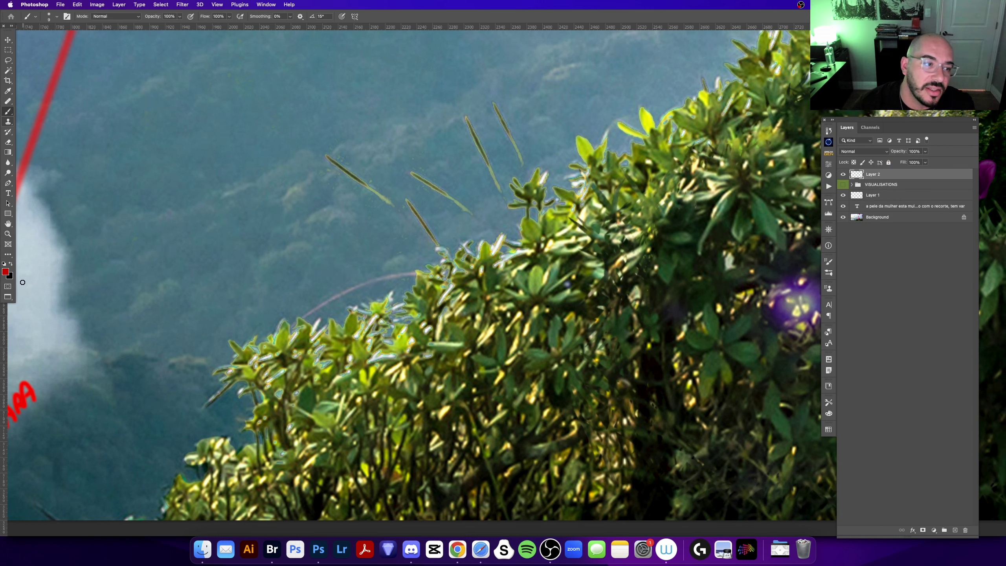
click(5, 272)
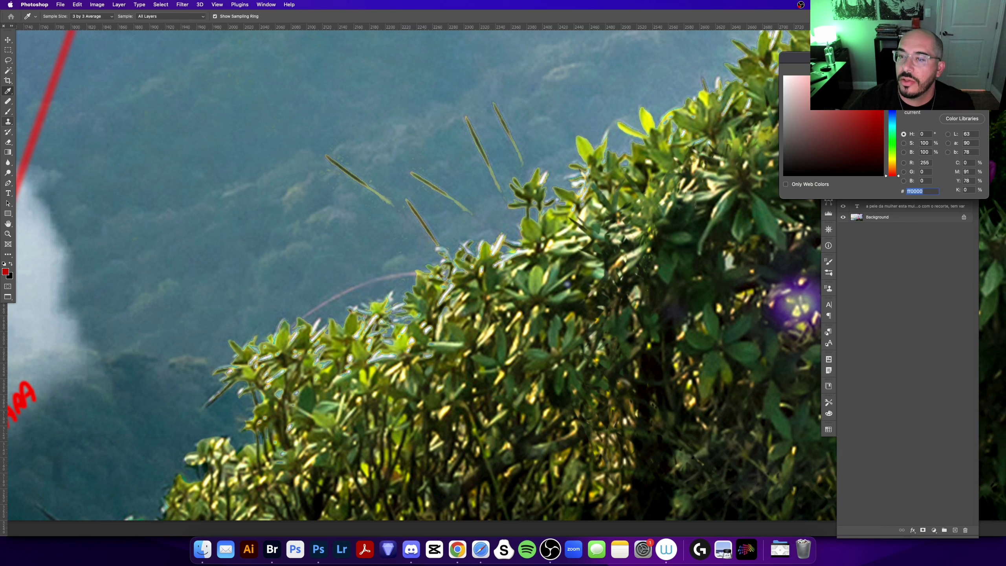
key(Escape)
drag(262, 341, 277, 384)
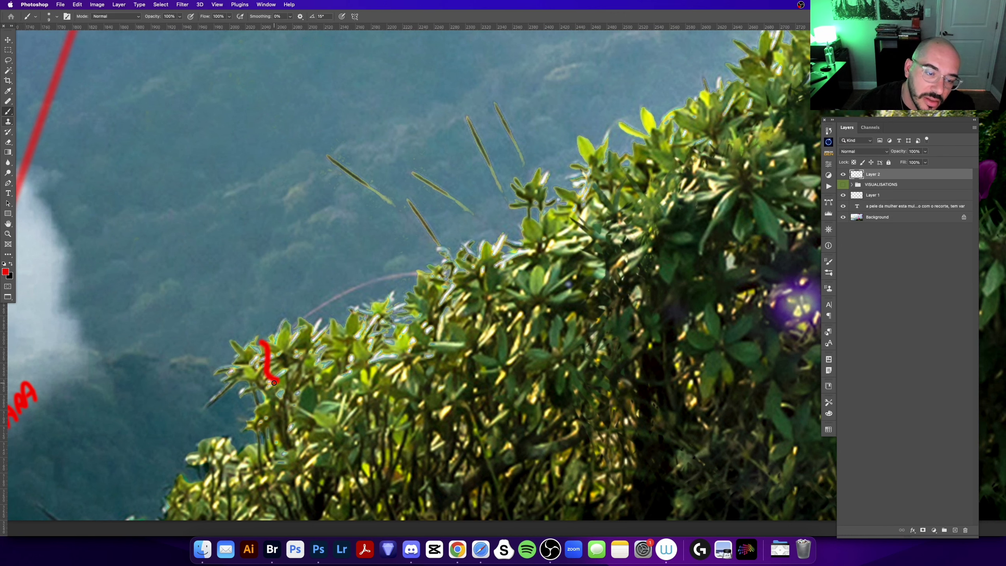
key(super+z)
scroll(258, 342, right, 10)
scroll(258, 343, up, 4)
drag(438, 242, 282, 401)
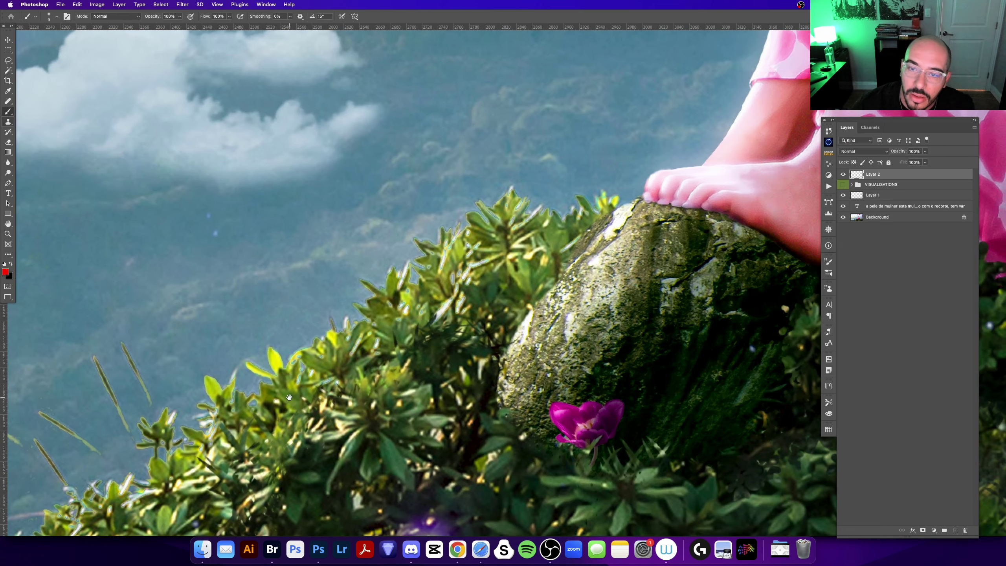
mouse_move(344, 307)
mouse_down()
mouse_move(394, 276)
mouse_move(312, 294)
mouse_up()
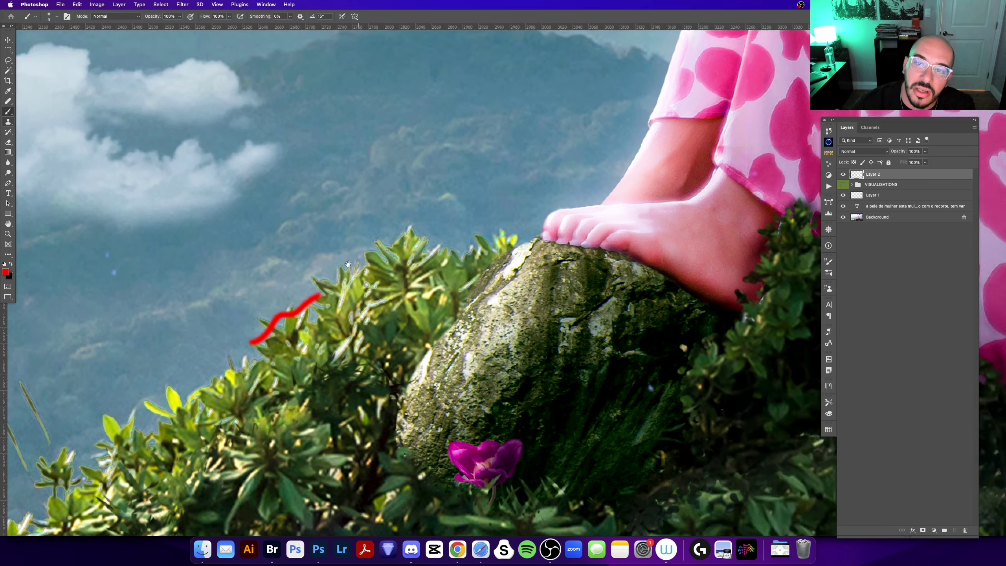
drag(495, 274, 383, 351)
drag(513, 304, 380, 359)
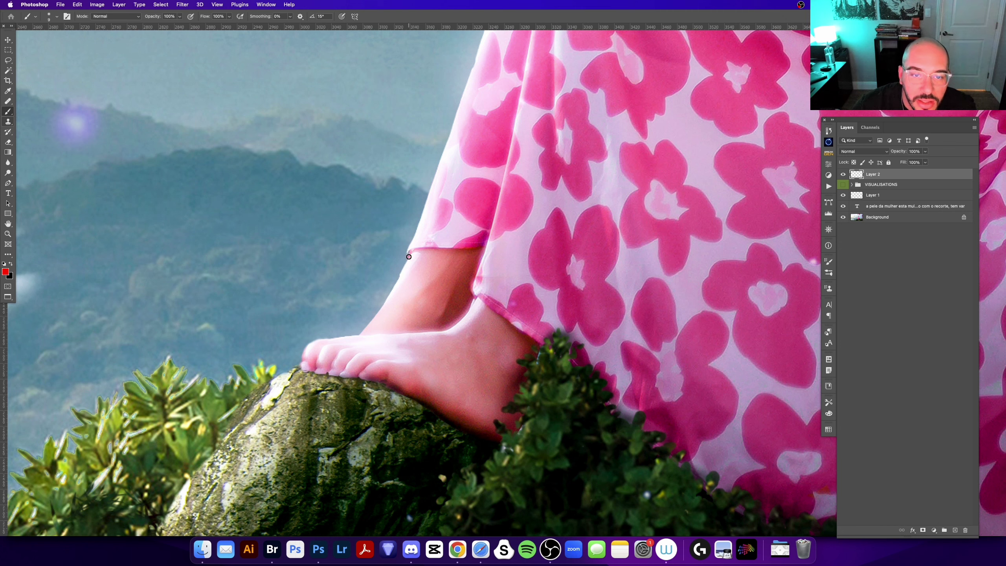
drag(409, 256, 360, 331)
key(ctrl+z)
scroll(471, 172, up, 5)
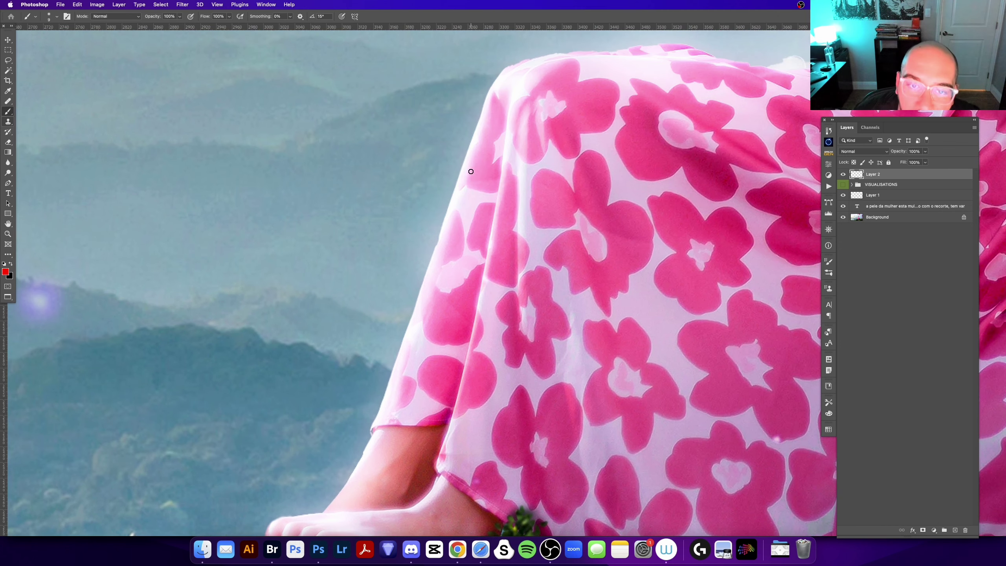
drag(471, 171, 383, 365)
scroll(363, 333, down, 5)
key(ctrl+z)
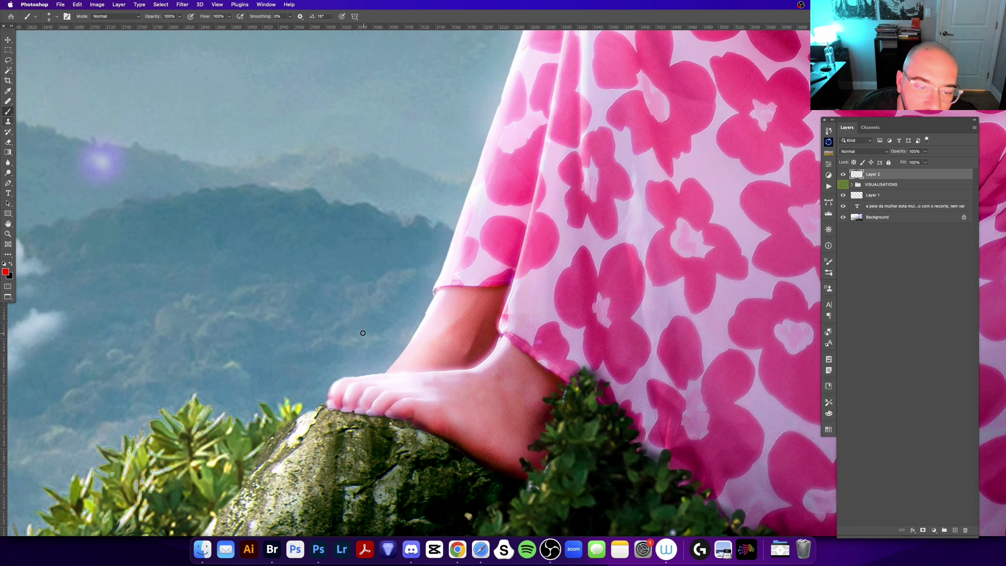
scroll(363, 333, right, 2)
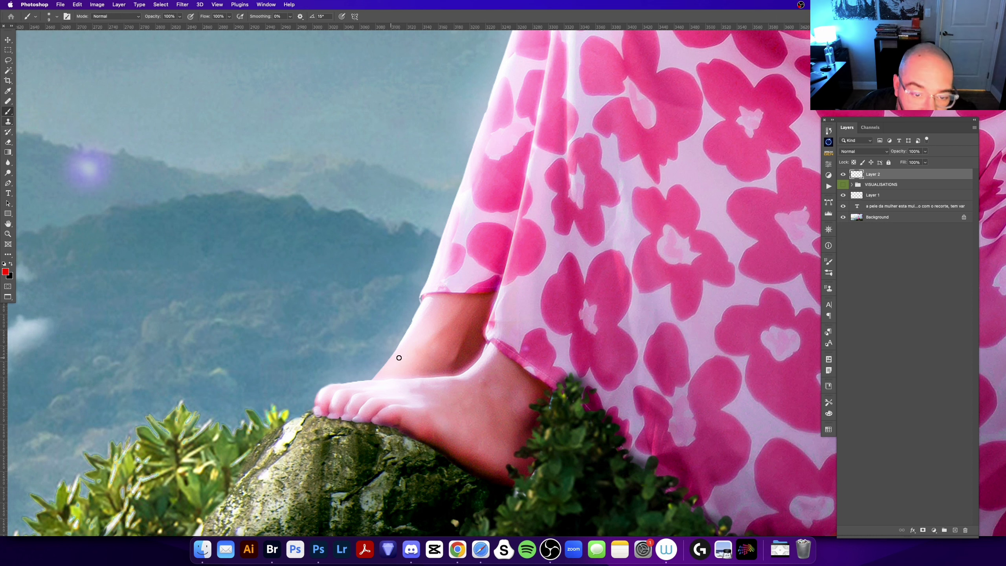
drag(375, 250, 380, 218)
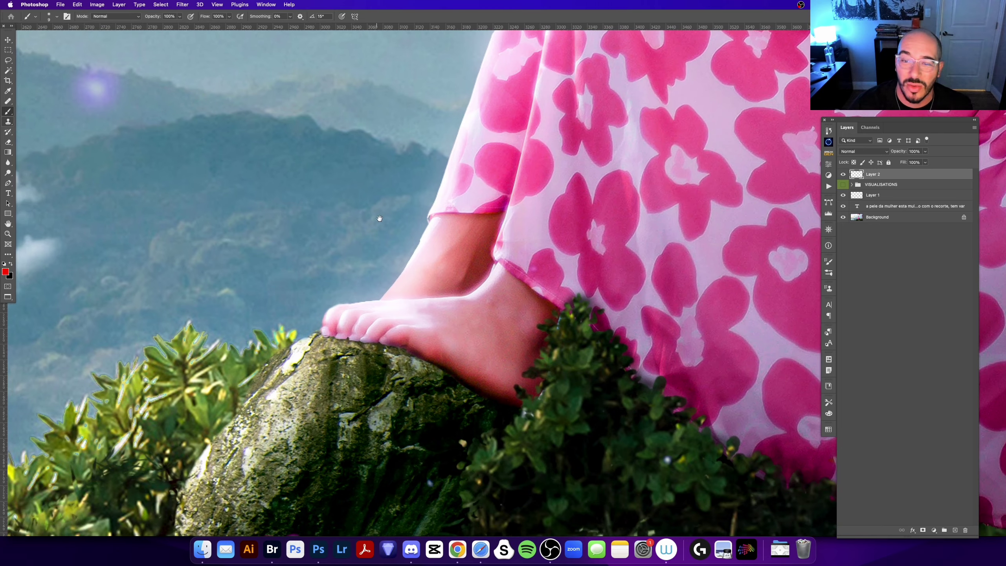
drag(385, 290, 440, 174)
drag(371, 210, 412, 224)
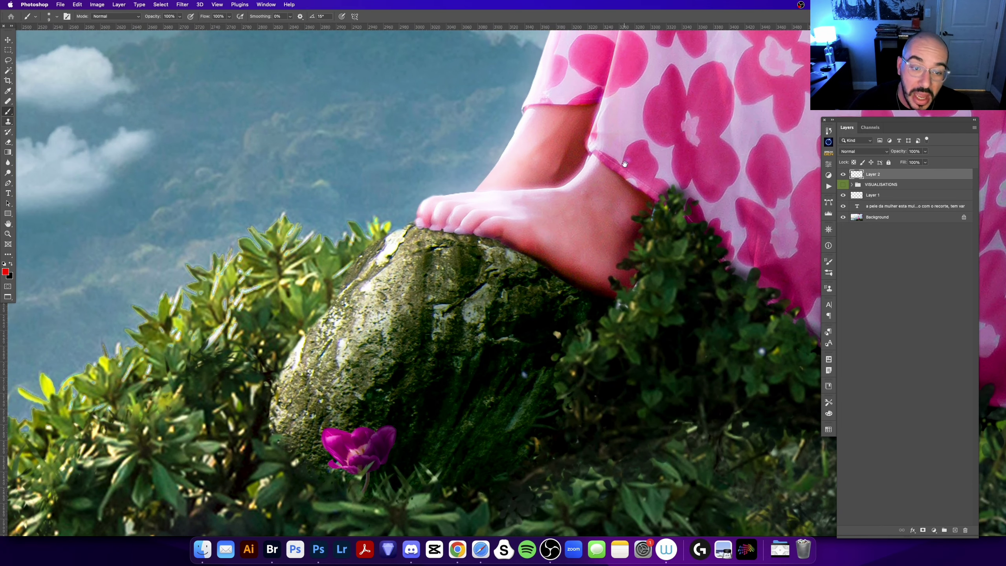
mouse_move(596, 173)
mouse_down()
mouse_move(632, 186)
mouse_move(701, 173)
mouse_up()
drag(598, 265, 610, 255)
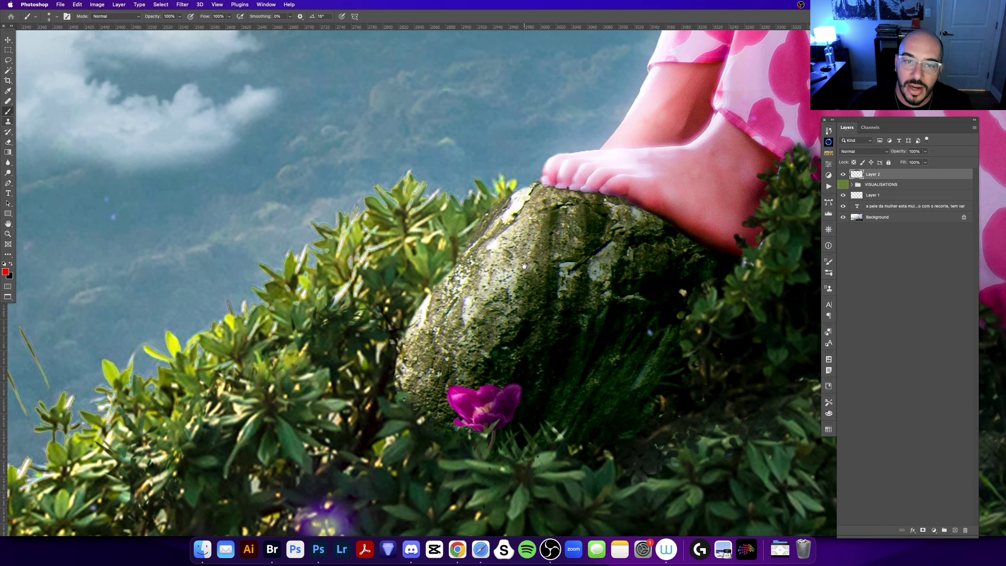
drag(397, 230, 410, 225)
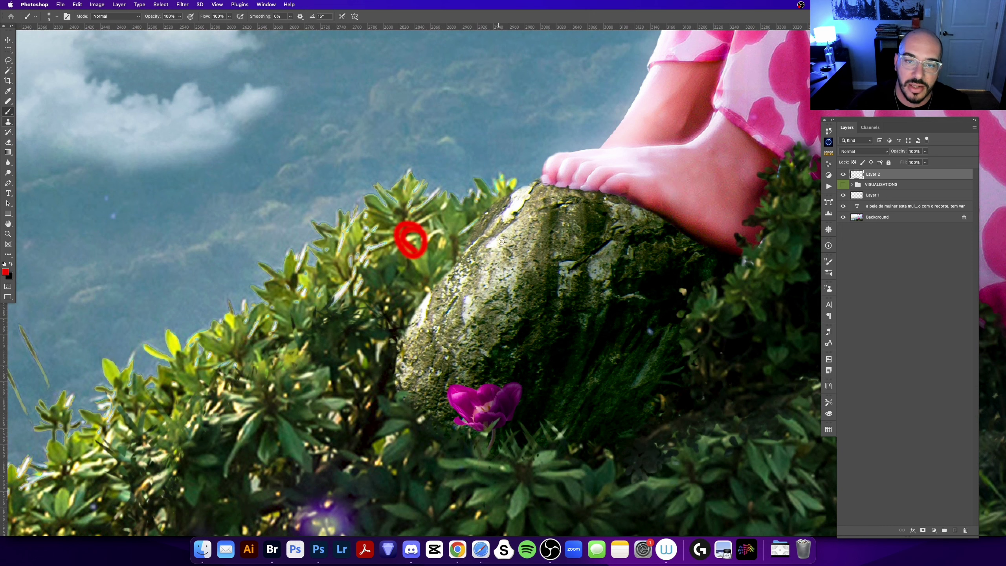
drag(515, 237, 511, 240)
key(cmd+z)
key(cmd+z)
key(z)
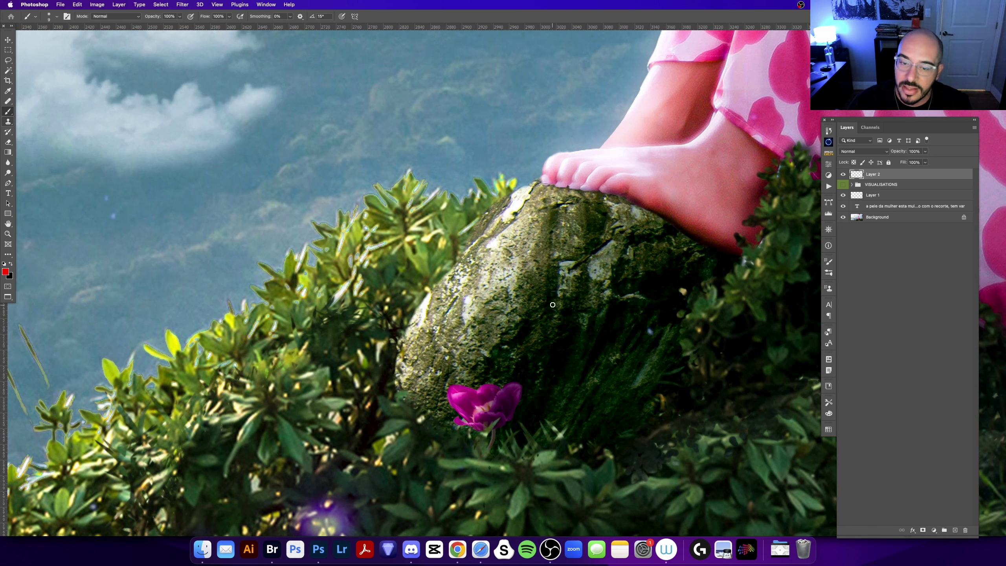
mouse_move(762, 152)
mouse_down()
mouse_move(570, 141)
mouse_move(449, 253)
mouse_up()
scroll(452, 258, up, 5)
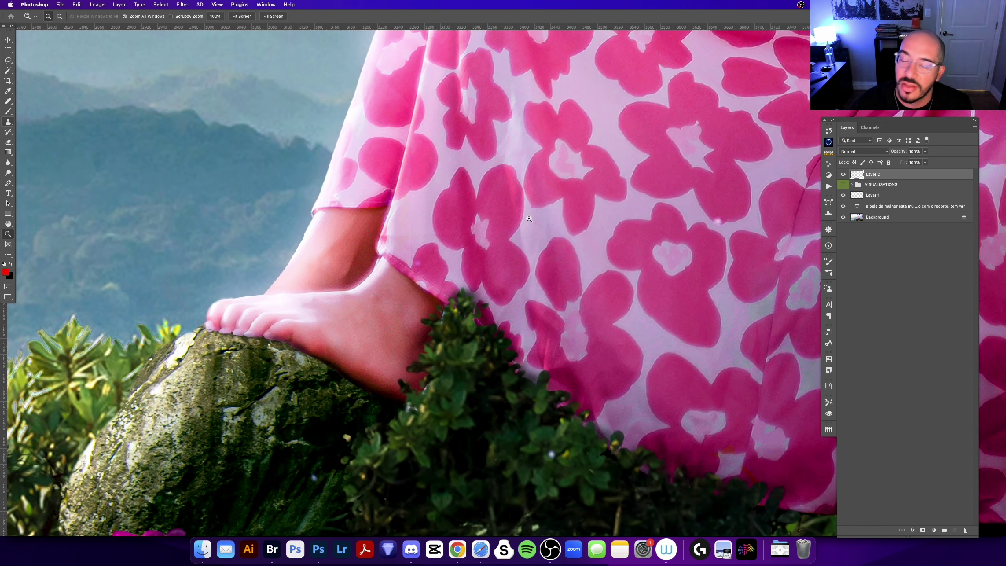
scroll(460, 268, up, 5)
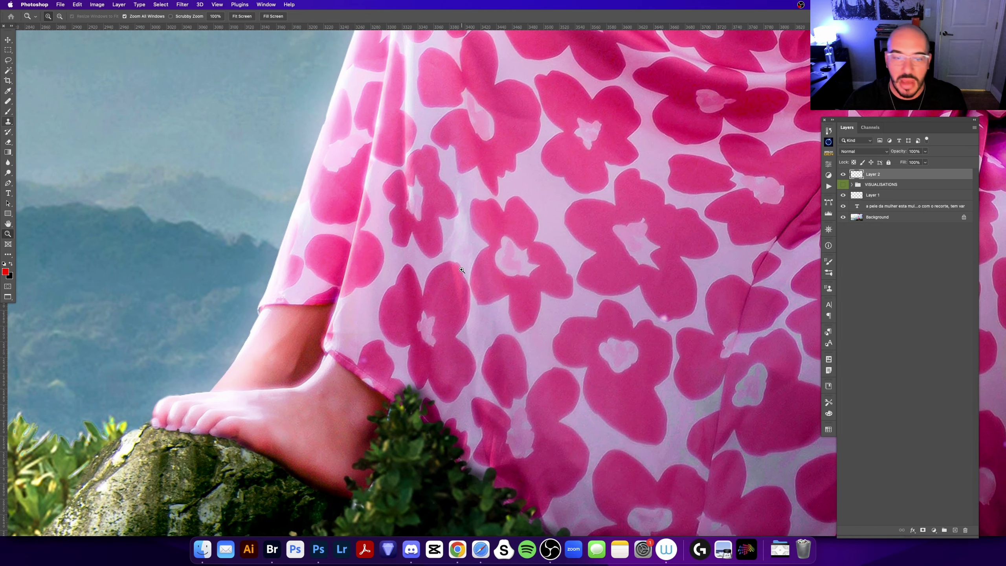
scroll(397, 252, down, 3)
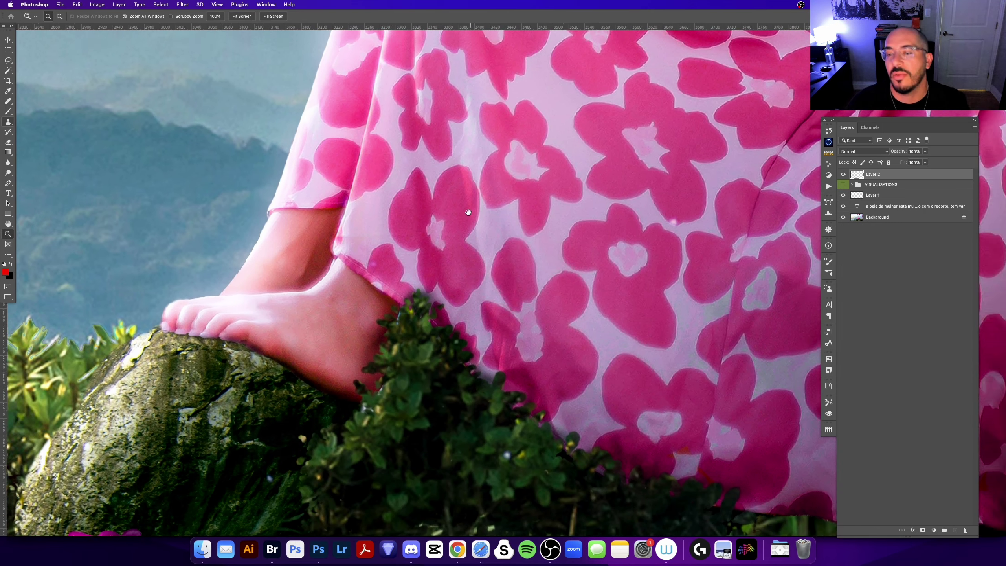
scroll(455, 241, right, 2)
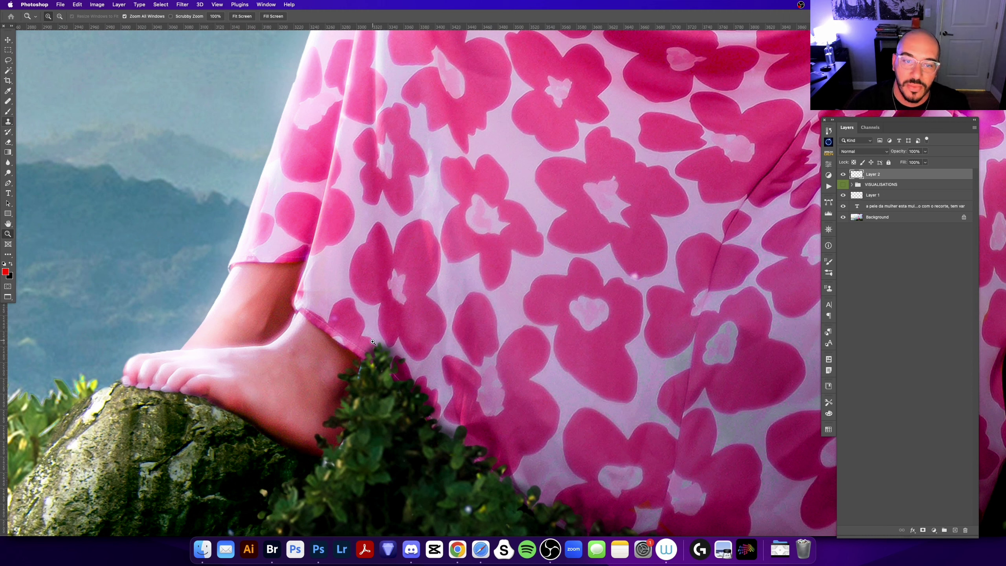
key(b)
drag(345, 384, 400, 357)
key(ctrl+z)
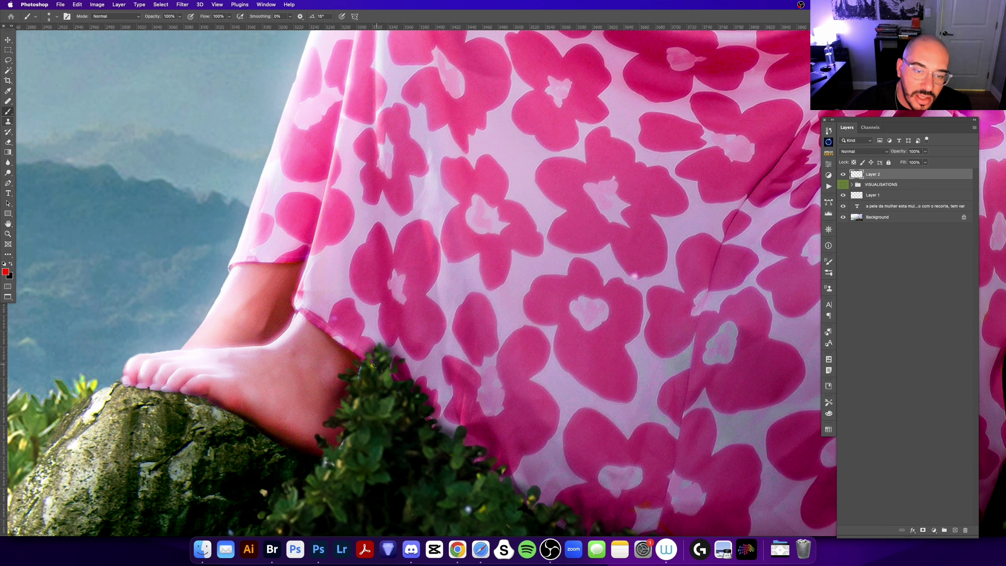
scroll(370, 363, up, 1)
scroll(397, 349, up, 10)
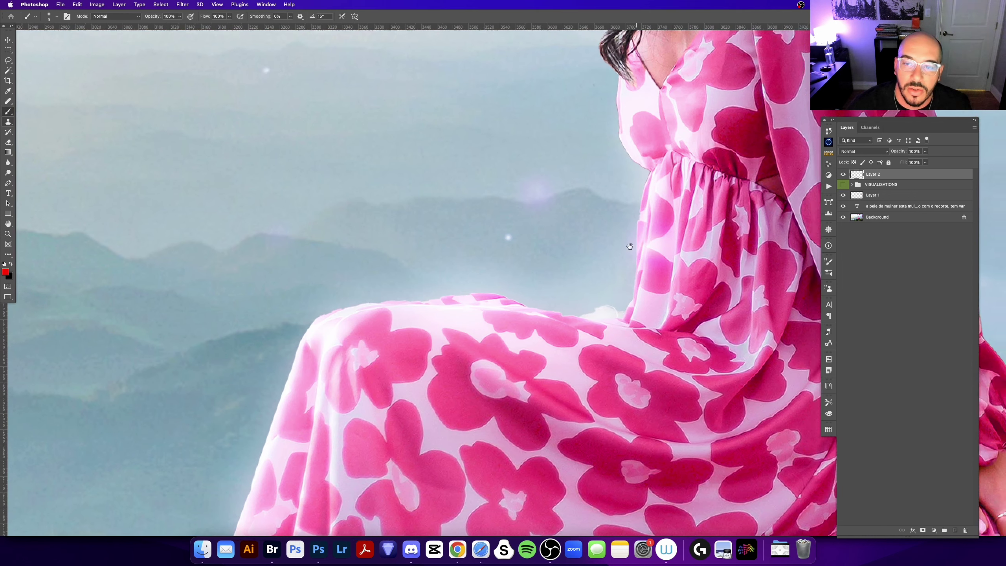
scroll(447, 311, right, 3)
scroll(449, 211, up, 4)
scroll(425, 335, up, 1)
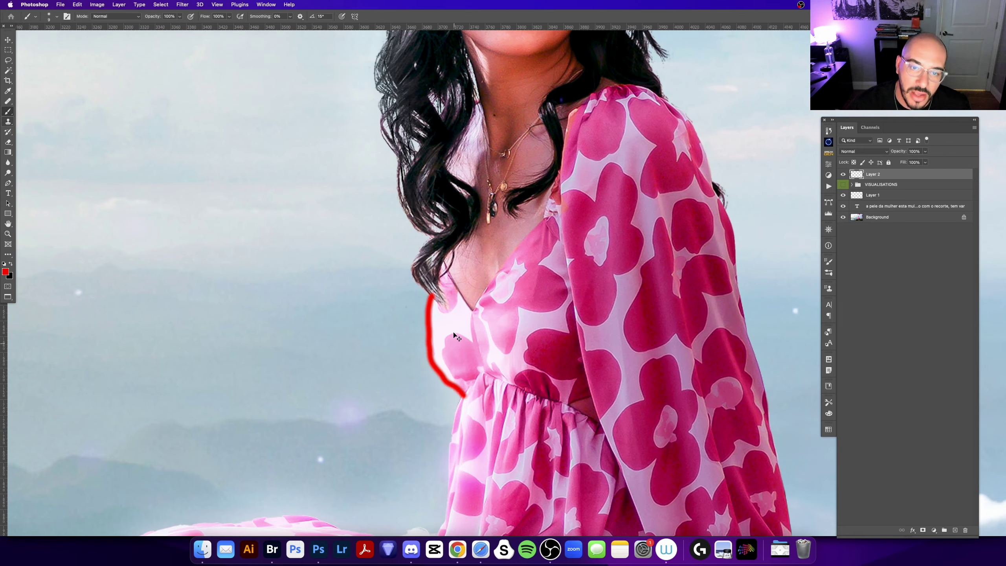
key(ctrl+z)
scroll(436, 309, up, 10)
key(z)
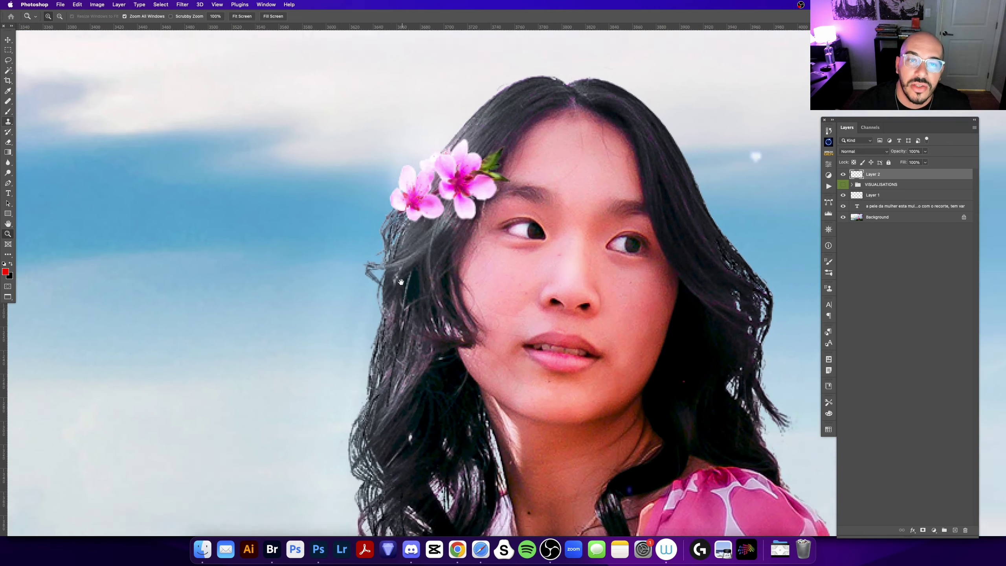
scroll(401, 281, up, 3)
scroll(455, 158, right, 3)
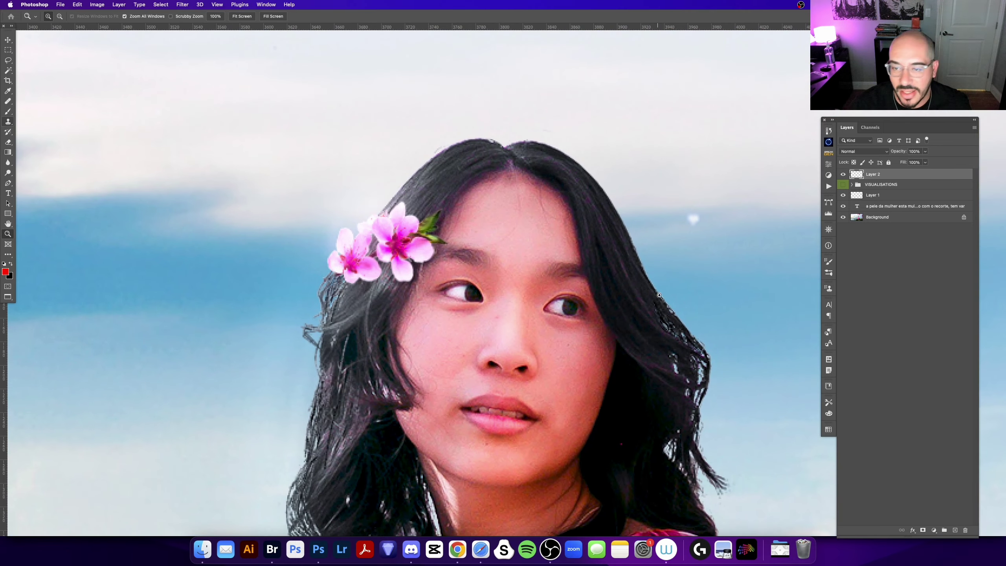
drag(660, 295, 577, 159)
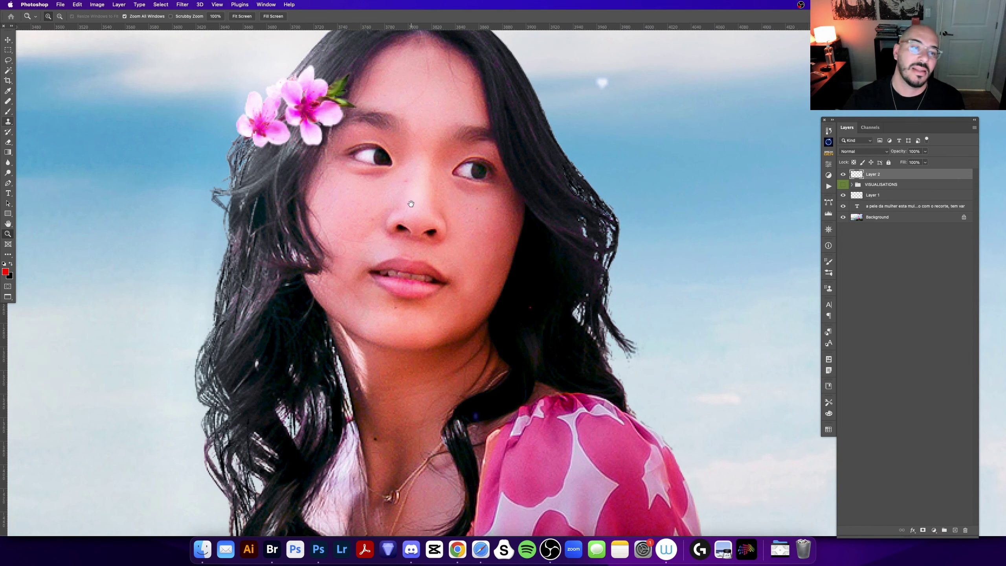
drag(411, 204, 476, 204)
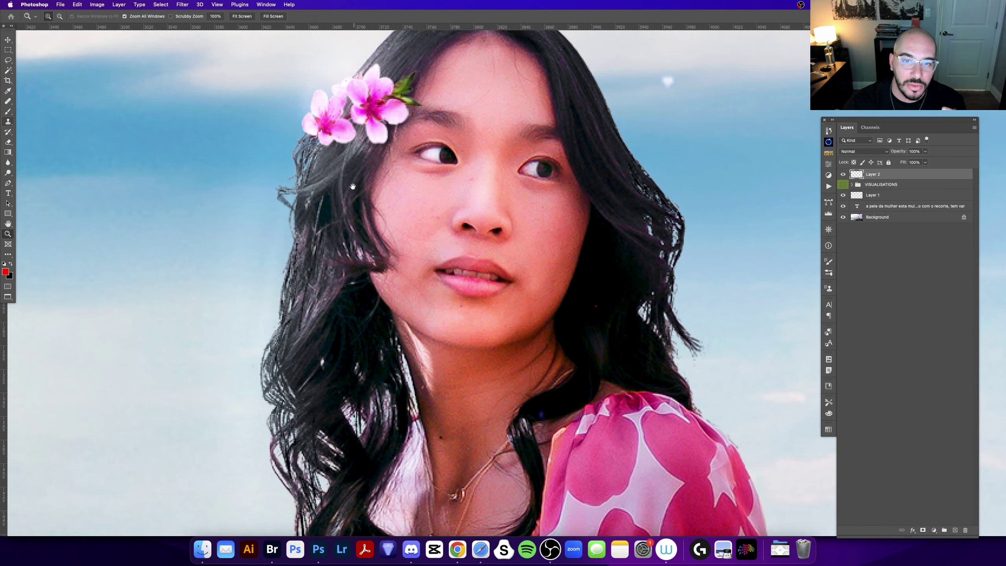
drag(401, 190, 390, 291)
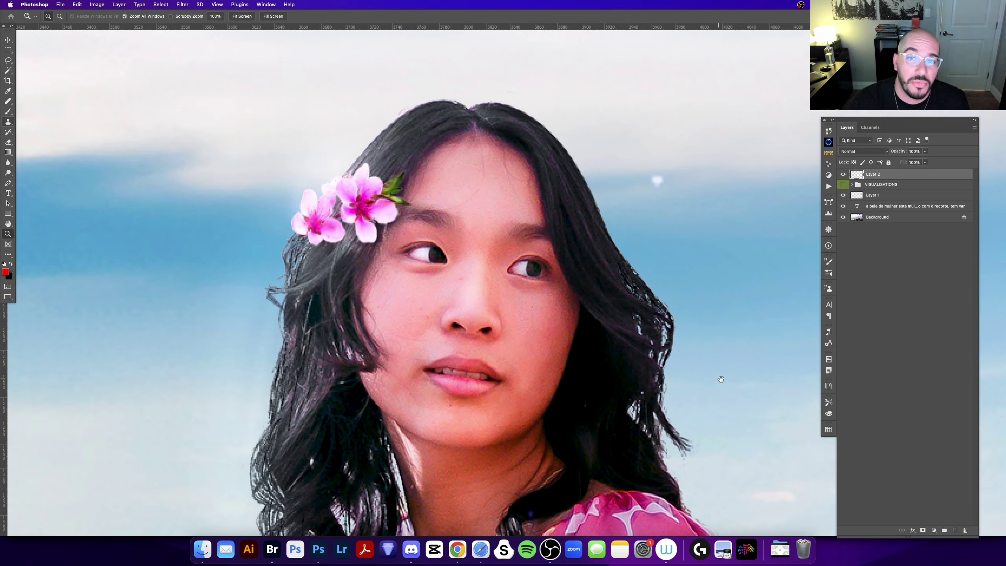
drag(721, 379, 479, 75)
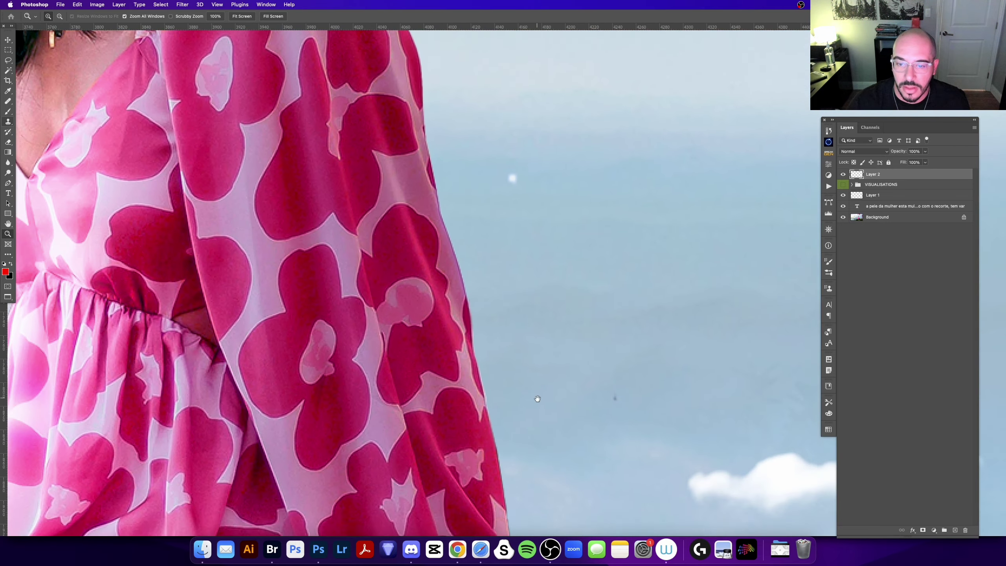
Pan to the woman's hand on the rock and trace the rock edge with a red brush line.
drag(537, 400, 476, 172)
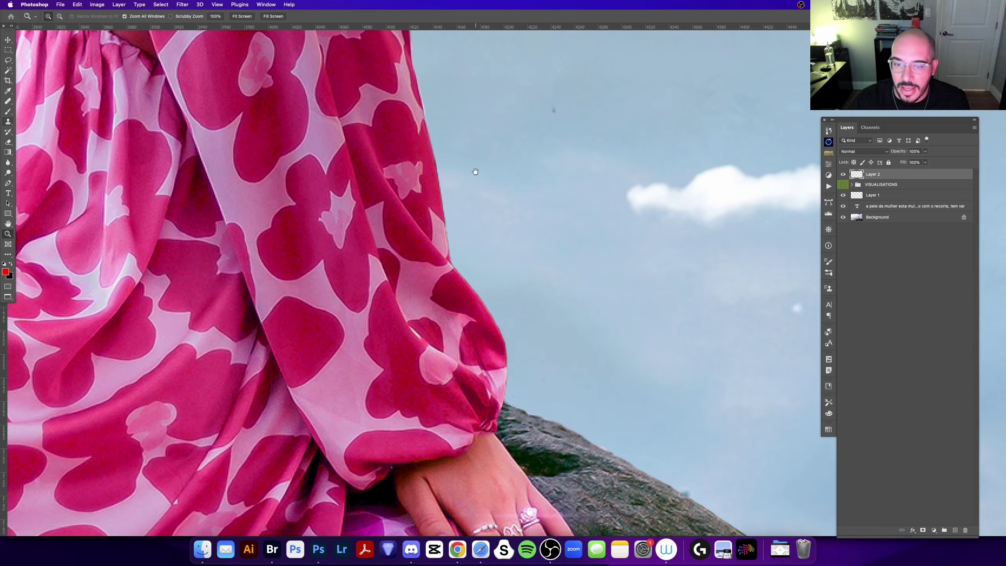
mouse_move(682, 364)
mouse_down()
mouse_move(588, 208)
mouse_move(529, 146)
mouse_up()
scroll(433, 165, up, 3)
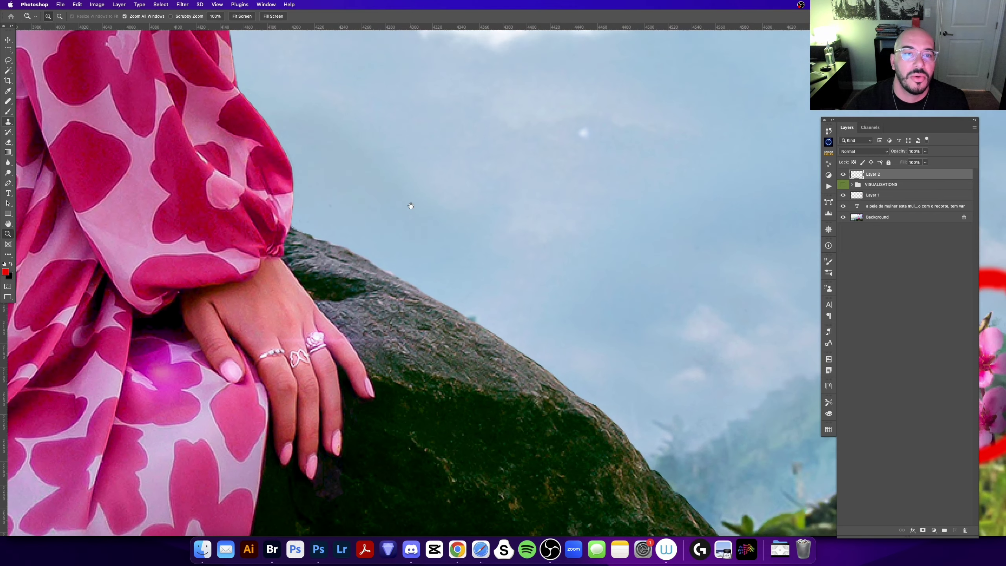
scroll(279, 164, up, 10)
scroll(319, 164, up, 5)
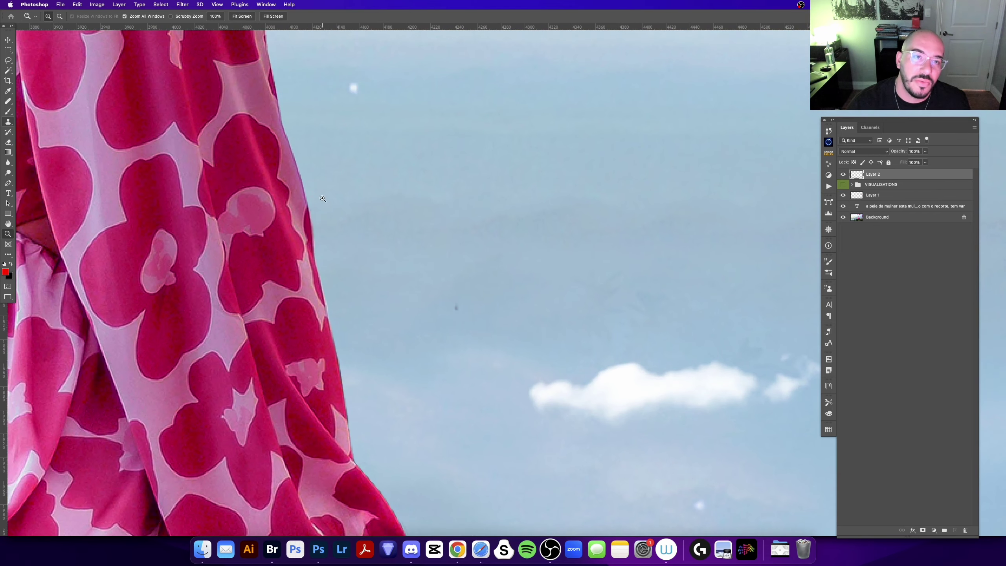
key(b)
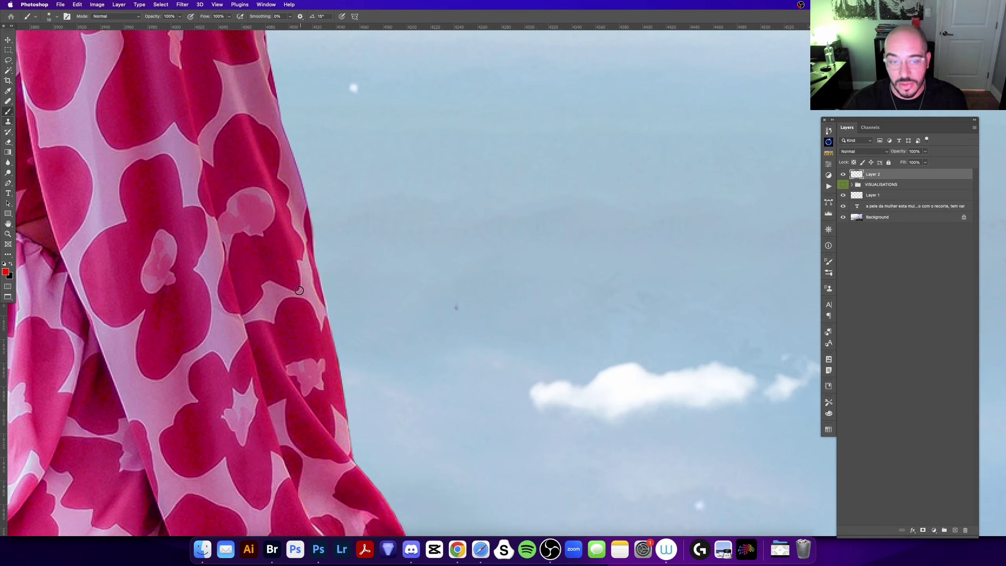
scroll(300, 291, down, 6)
scroll(317, 301, down, 3)
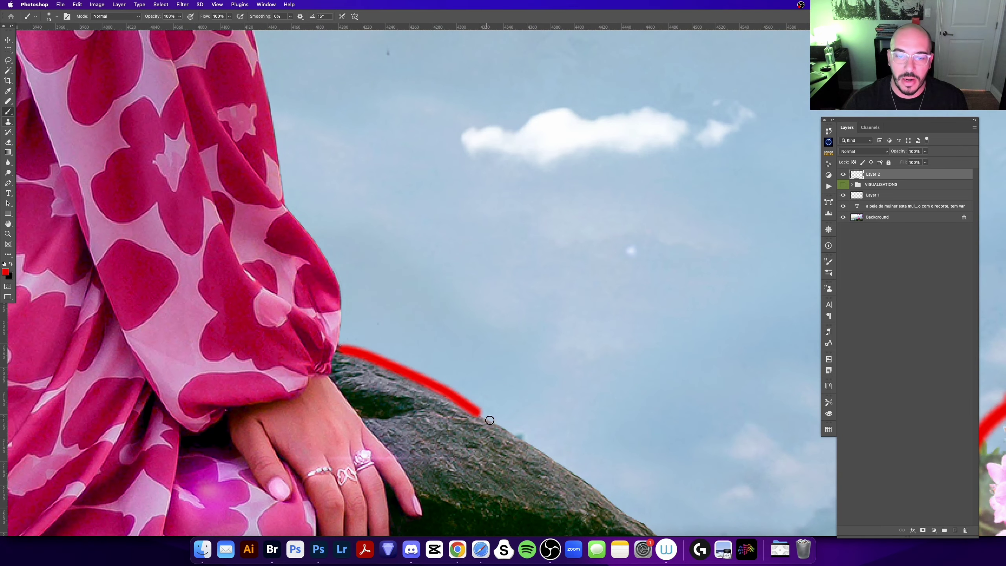
drag(345, 351, 506, 438)
drag(624, 471, 450, 281)
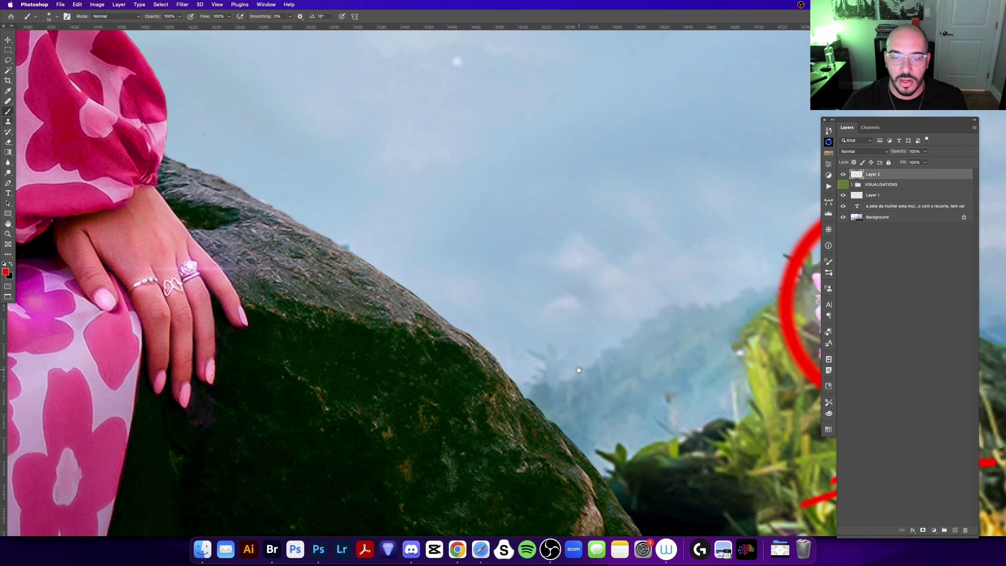
Circle the rock face and nearby plants in red, undo both, and hide the markup layer.
scroll(347, 249, right, 5)
scroll(347, 249, down, 3)
scroll(317, 285, down, 3)
mouse_move(311, 214)
mouse_down()
mouse_move(339, 257)
mouse_move(311, 314)
mouse_up()
drag(595, 197, 598, 203)
key(super+z)
key(super+z)
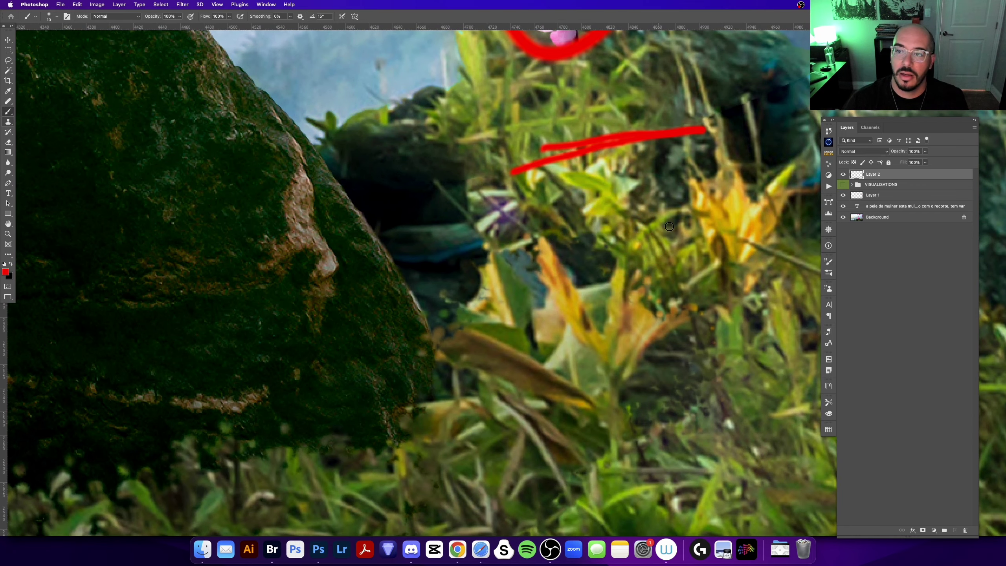
key(z)
scroll(673, 218, up, 5)
scroll(673, 218, right, 3)
click(844, 195)
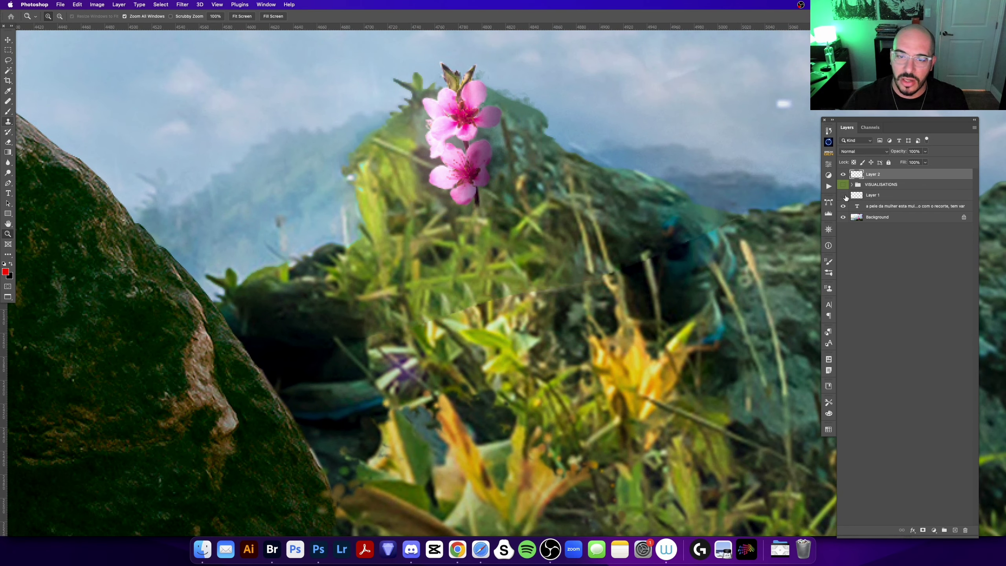
Try red marks across the plant and flower, undoing each trial stroke.
key(b)
drag(393, 339, 591, 285)
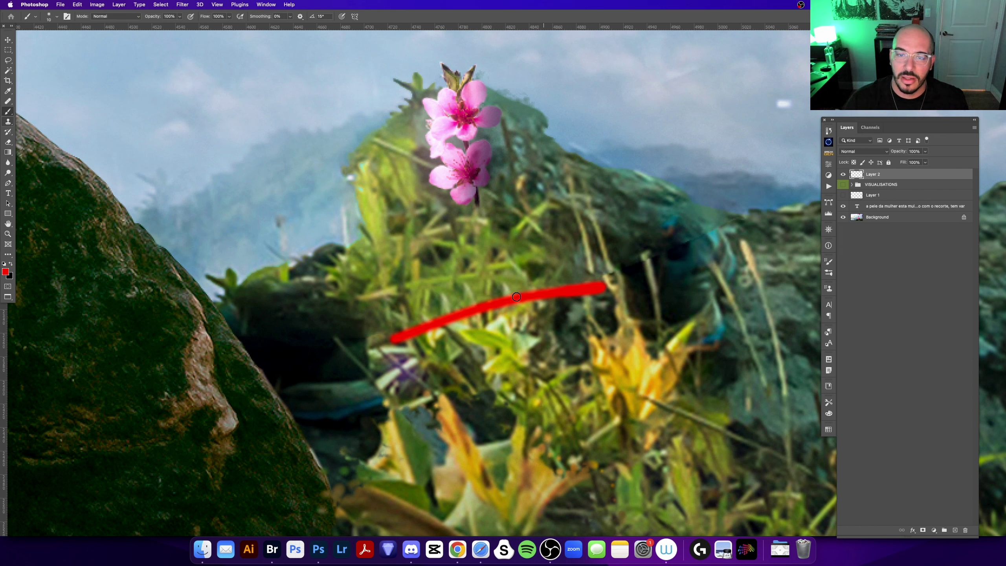
key(super+z)
drag(486, 245, 493, 321)
scroll(493, 320, up, 5)
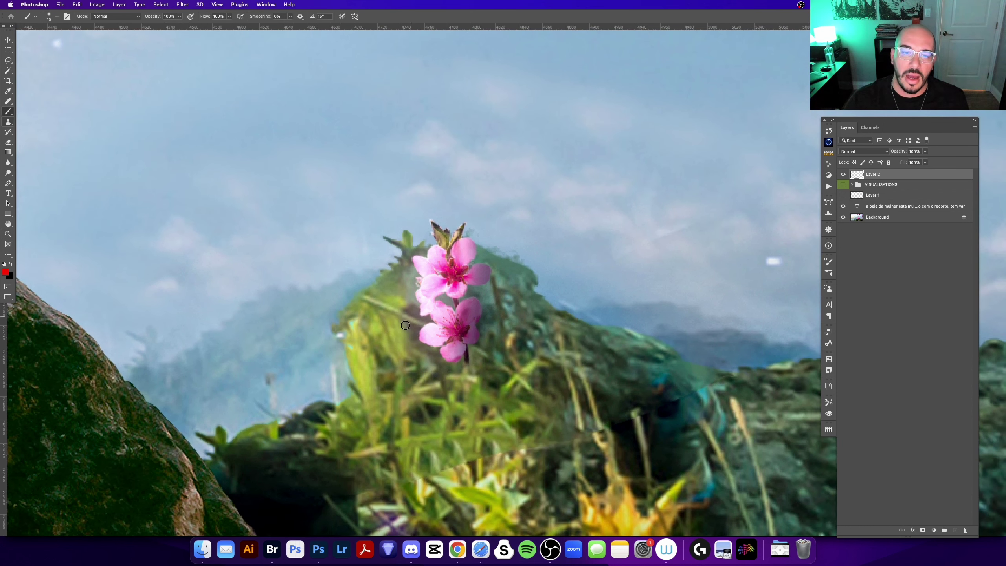
drag(377, 304, 392, 297)
key(super+z)
mouse_move(453, 295)
mouse_down()
mouse_move(436, 313)
mouse_move(183, 279)
mouse_move(452, 248)
mouse_up()
key(super+z)
Draw a red line down the ridge slope, then undo it and the ridge-top line.
scroll(396, 257, right, 10)
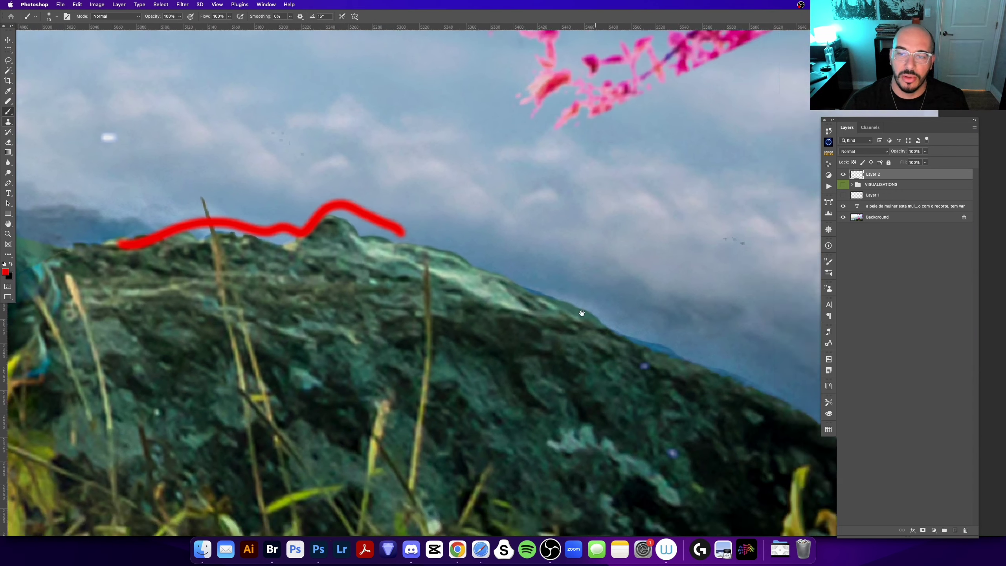
scroll(397, 258, down, 3)
drag(362, 268, 573, 377)
key(super+z)
scroll(493, 398, up, 5)
scroll(492, 398, left, 2)
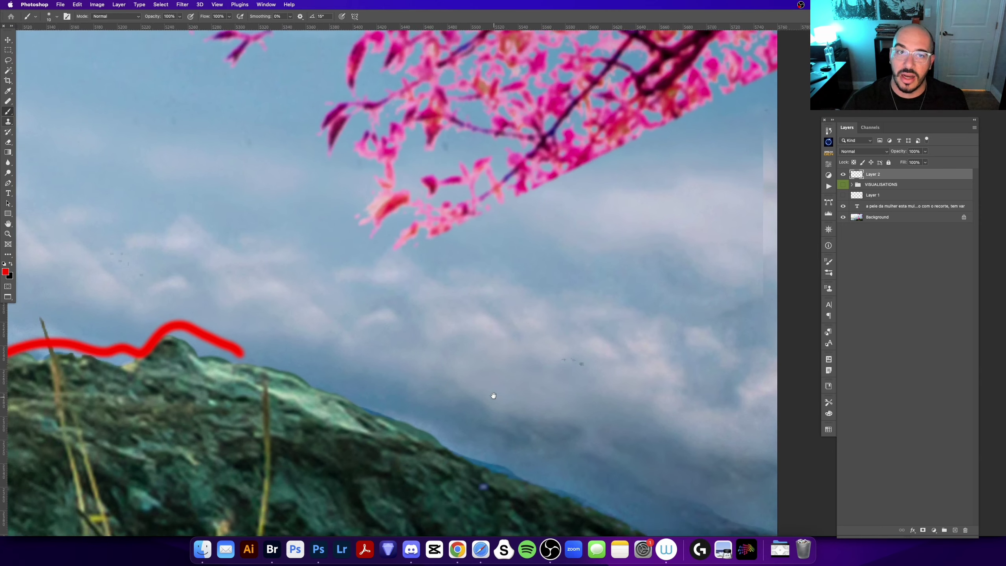
scroll(472, 312, up, 1)
key(super+z)
Try red strokes on the branch's lower edge and the image's right edge, undoing each.
scroll(473, 315, up, 3)
scroll(555, 293, right, 3)
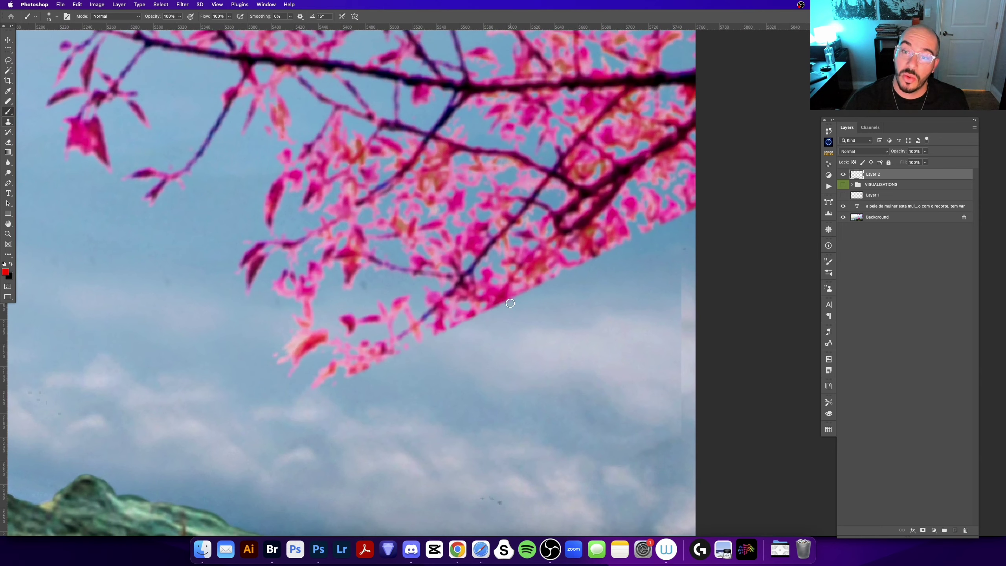
mouse_move(431, 340)
mouse_down()
mouse_move(674, 211)
mouse_move(689, 253)
mouse_move(672, 480)
mouse_up()
key(super+z)
key(super+z)
scroll(677, 289, down, 2)
scroll(677, 289, right, 1)
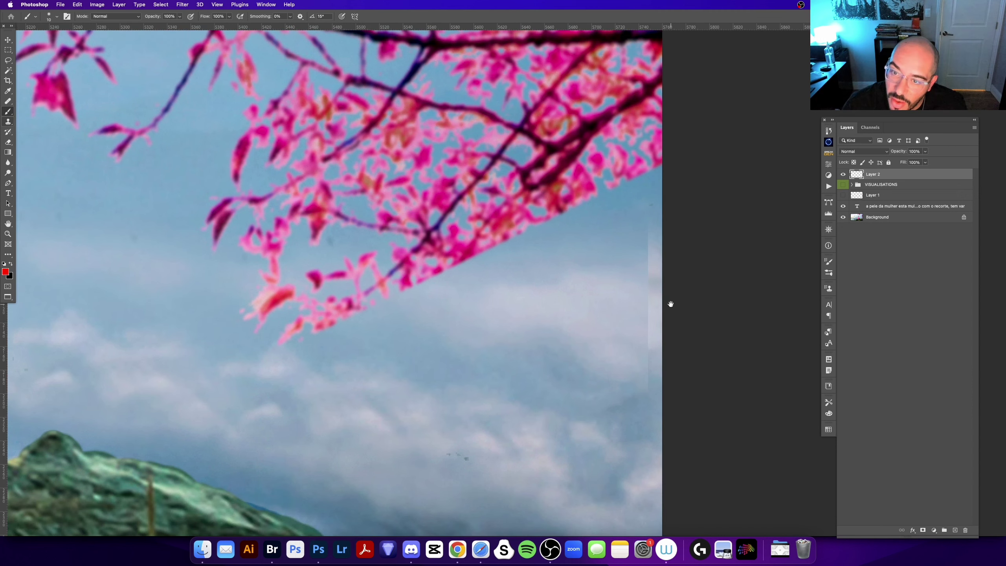
drag(657, 202, 654, 270)
drag(657, 351, 656, 447)
key(super+z)
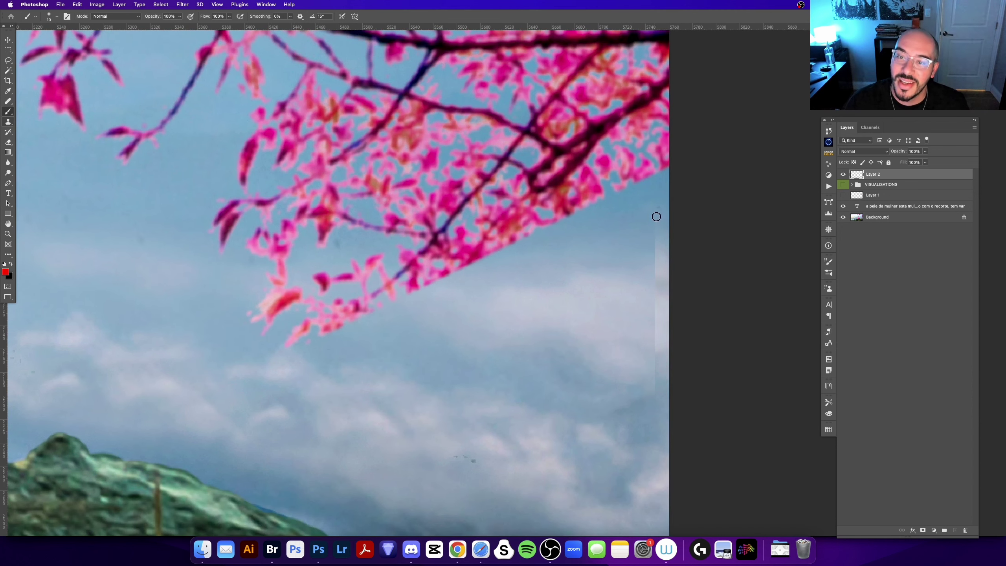
drag(657, 217, 654, 408)
Mark the leaf edge with a straight red line, then undo it.
key(super+z)
scroll(515, 307, up, 1)
scroll(515, 307, left, 1)
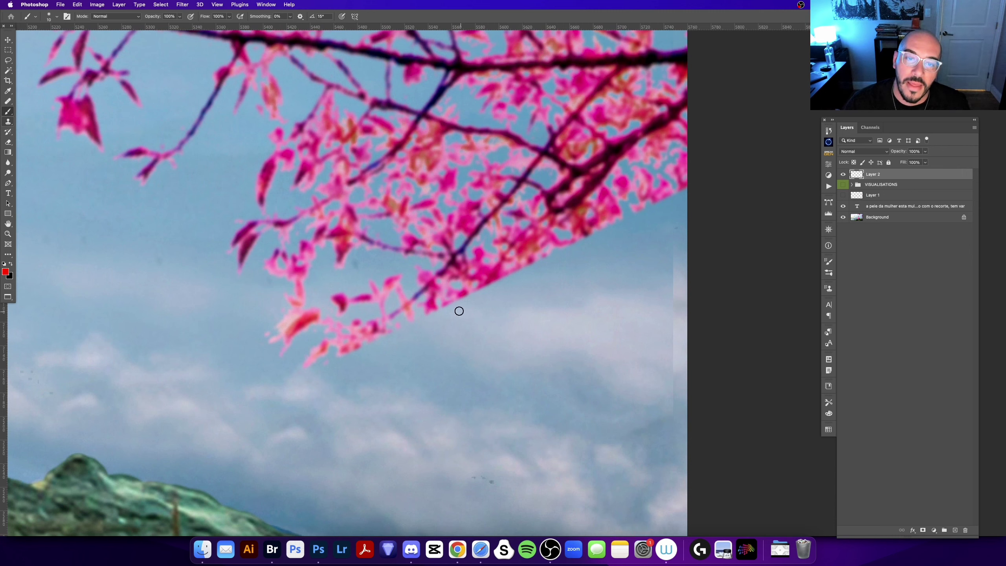
drag(434, 308, 686, 191)
key(super+z)
Pan across the pink blossom branches and zoom out one step to view them against the sky.
scroll(406, 248, up, 5)
scroll(407, 248, left, 3)
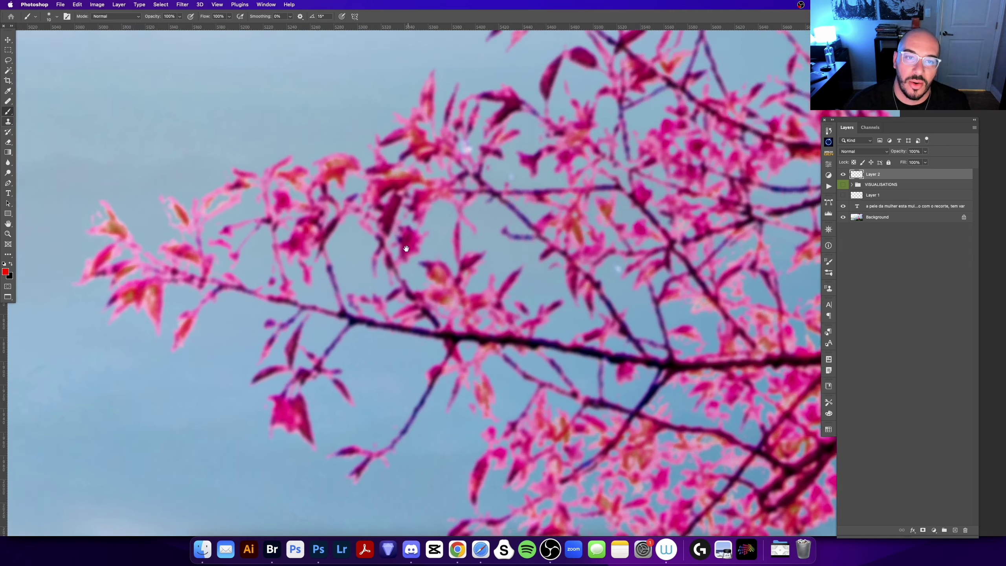
scroll(406, 248, up, 2)
scroll(400, 247, up, 3)
scroll(392, 247, up, 2)
scroll(387, 246, right, 3)
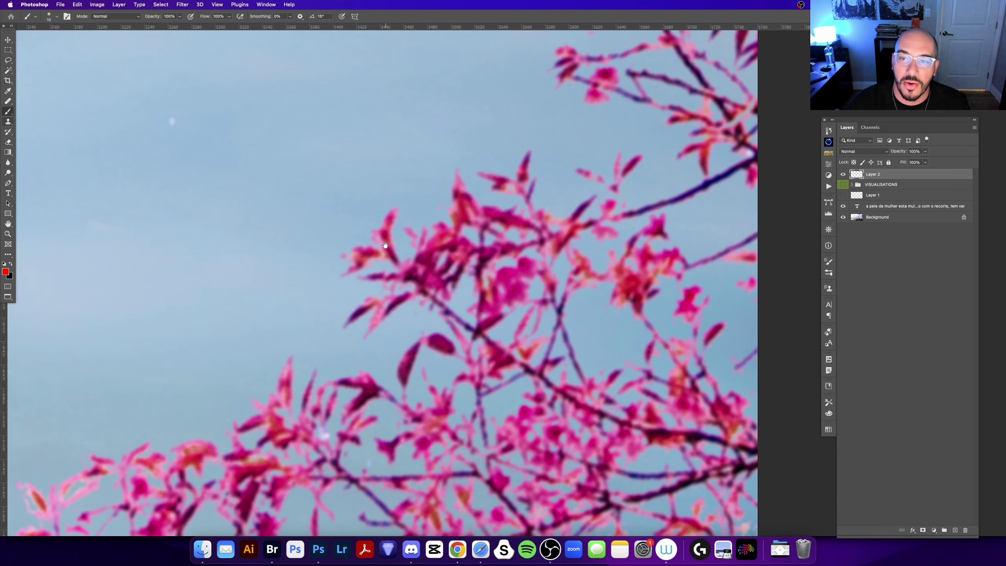
scroll(392, 274, up, 4)
scroll(404, 317, up, 5)
scroll(408, 357, up, 1)
key(z)
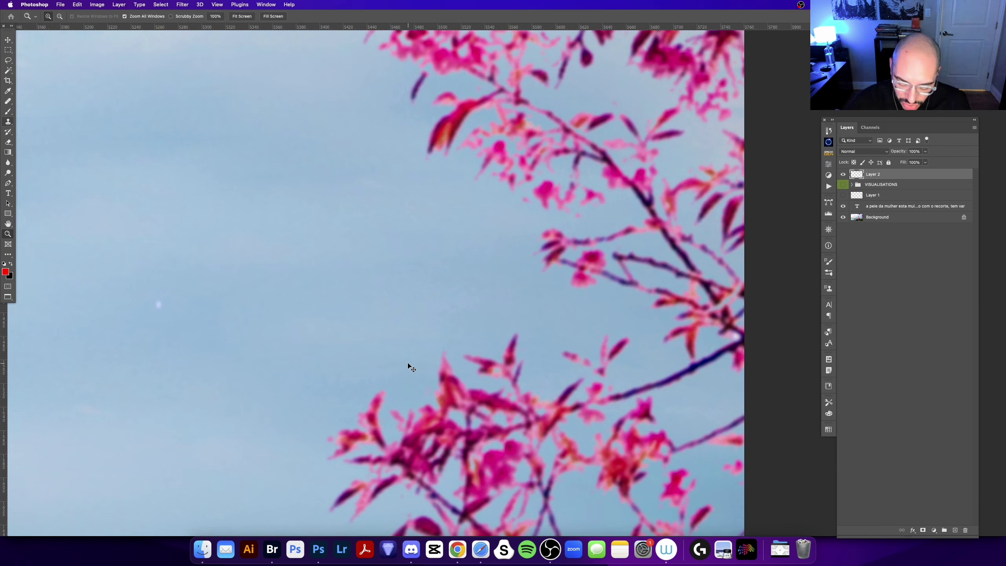
alt+click(408, 364)
scroll(473, 173, up, 3)
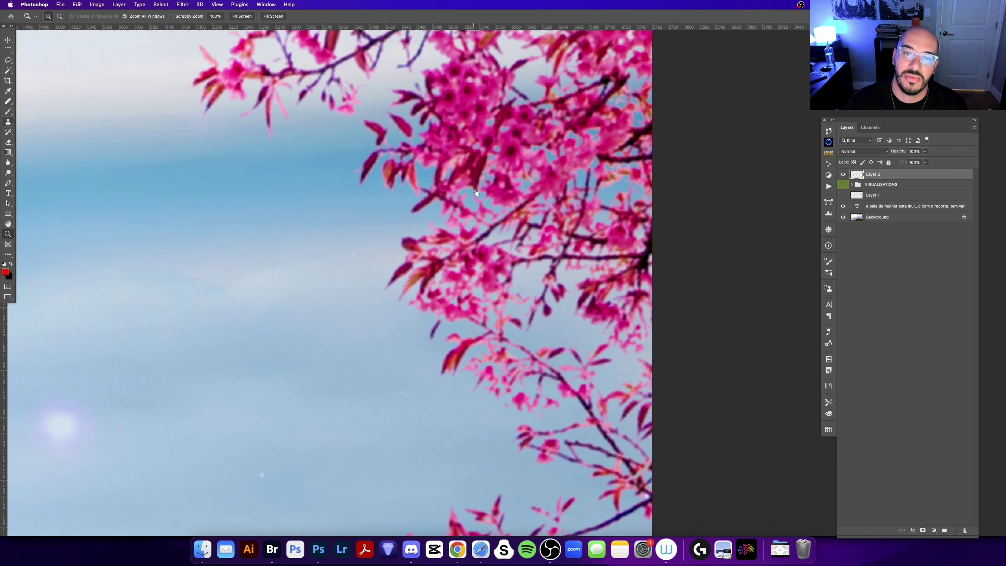
scroll(495, 219, left, 3)
scroll(514, 263, up, 2)
scroll(487, 222, up, 2)
scroll(487, 222, right, 1)
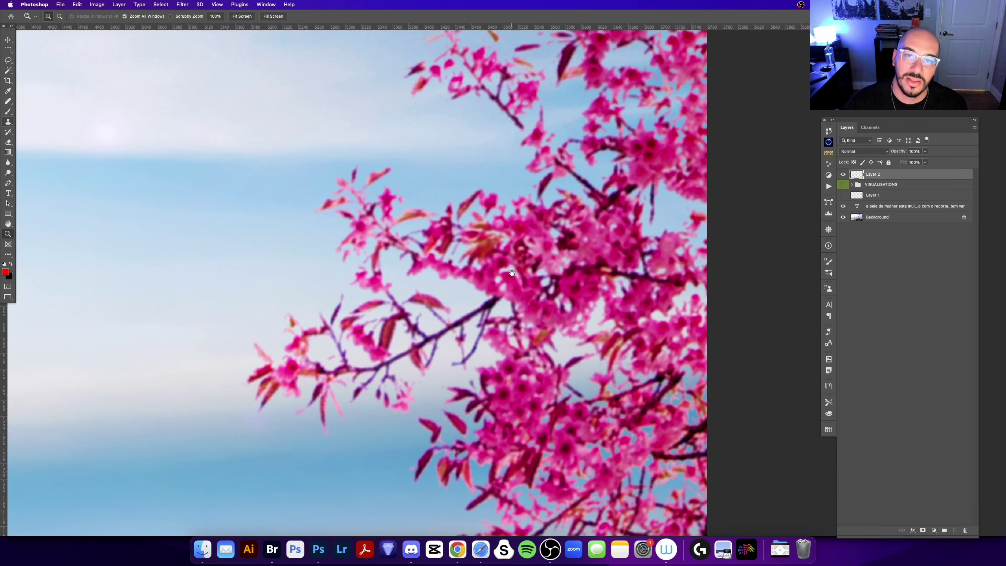
scroll(467, 190, up, 3)
scroll(456, 168, up, 2)
scroll(437, 254, up, 1)
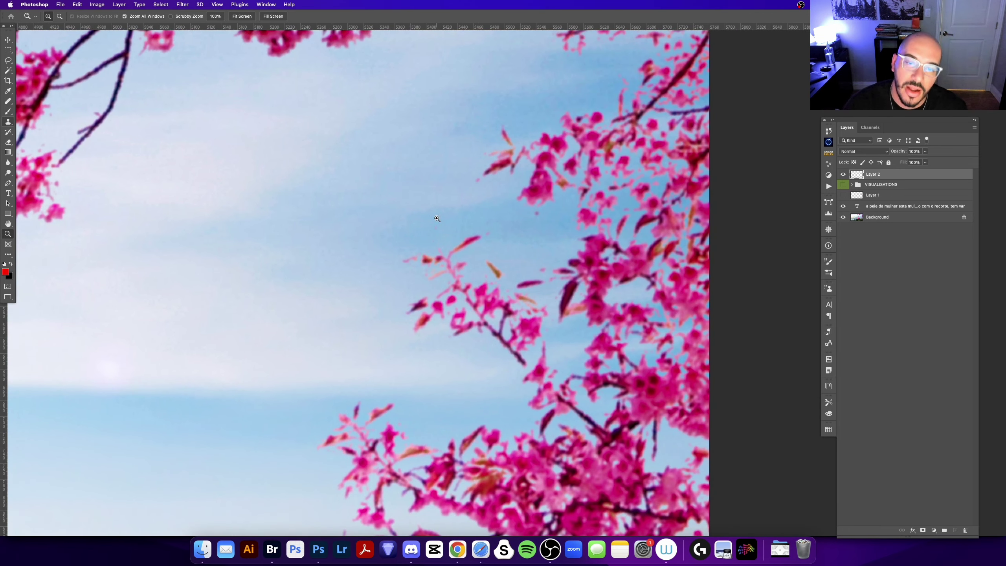
scroll(448, 238, up, 2)
scroll(460, 277, left, 2)
scroll(460, 270, up, 2)
scroll(471, 263, up, 1)
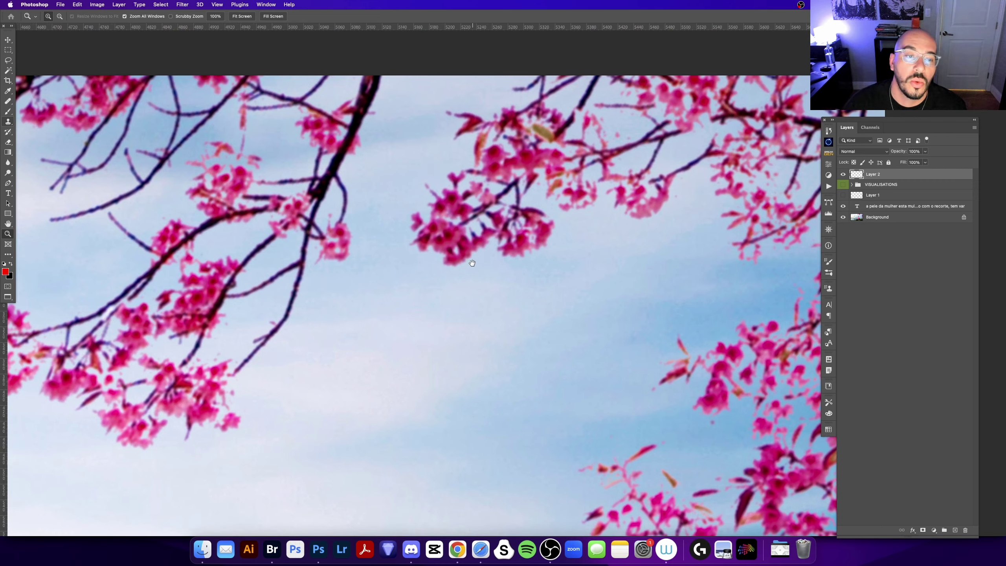
Inspect the seated woman and rock up close, refit the image, and open the adjustment layer list.
key(super+0)
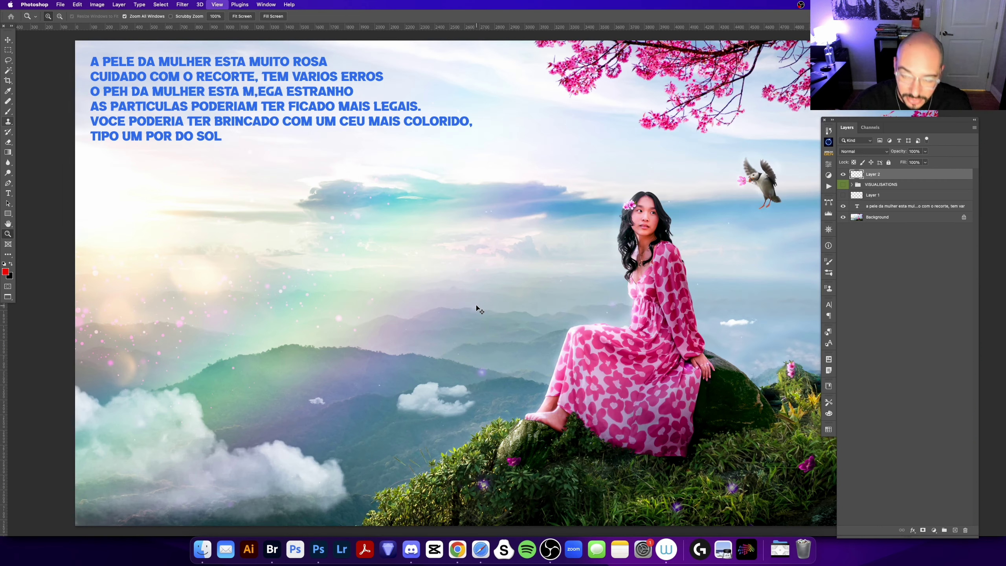
scroll(495, 226, right, 2)
scroll(460, 238, right, 1)
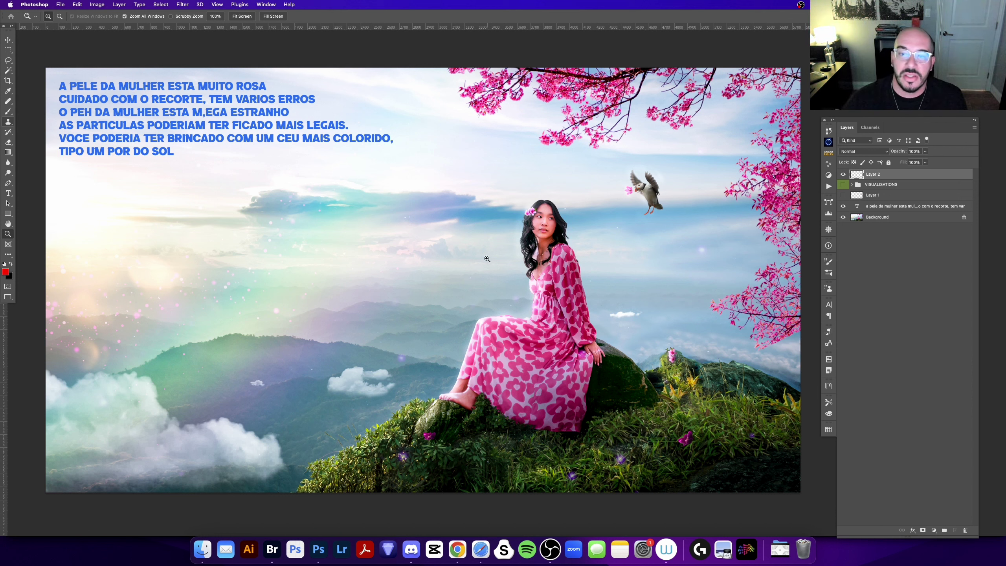
click(410, 415)
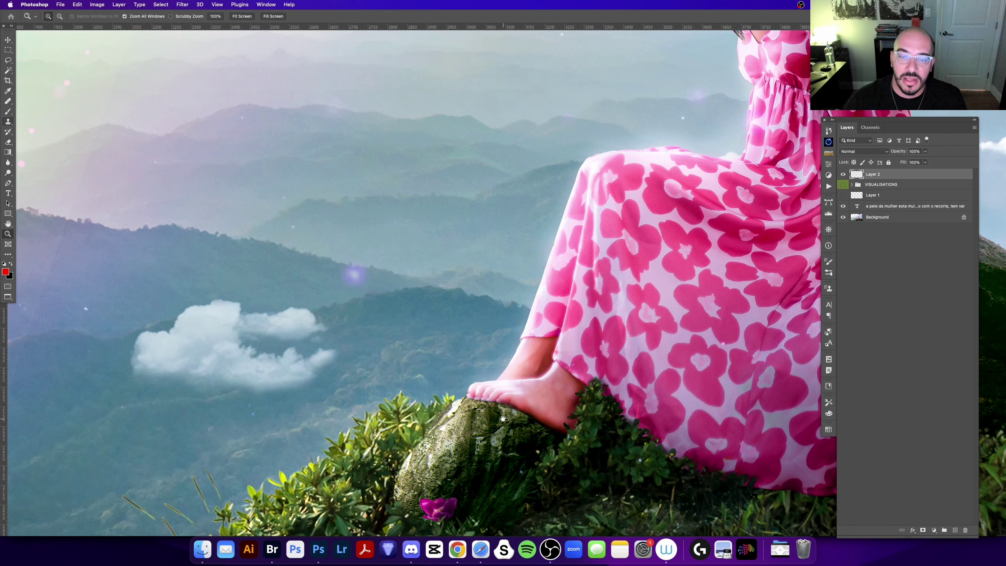
drag(538, 428, 389, 416)
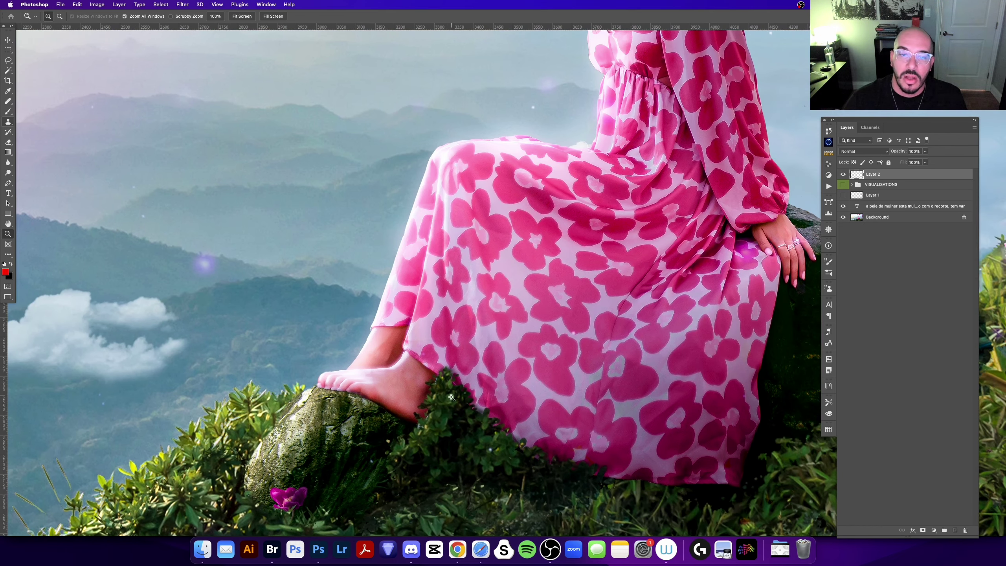
drag(472, 405, 563, 347)
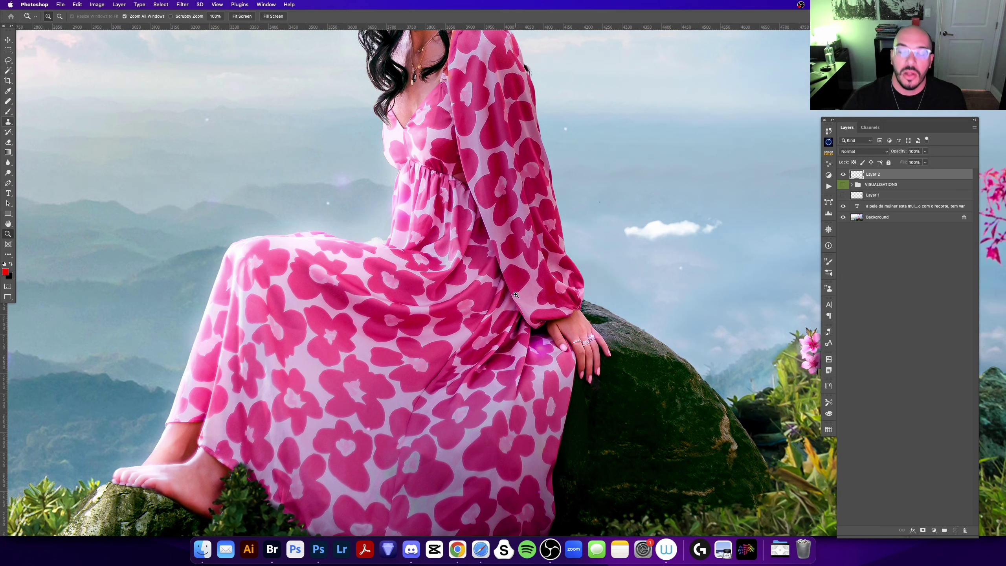
key(super+0)
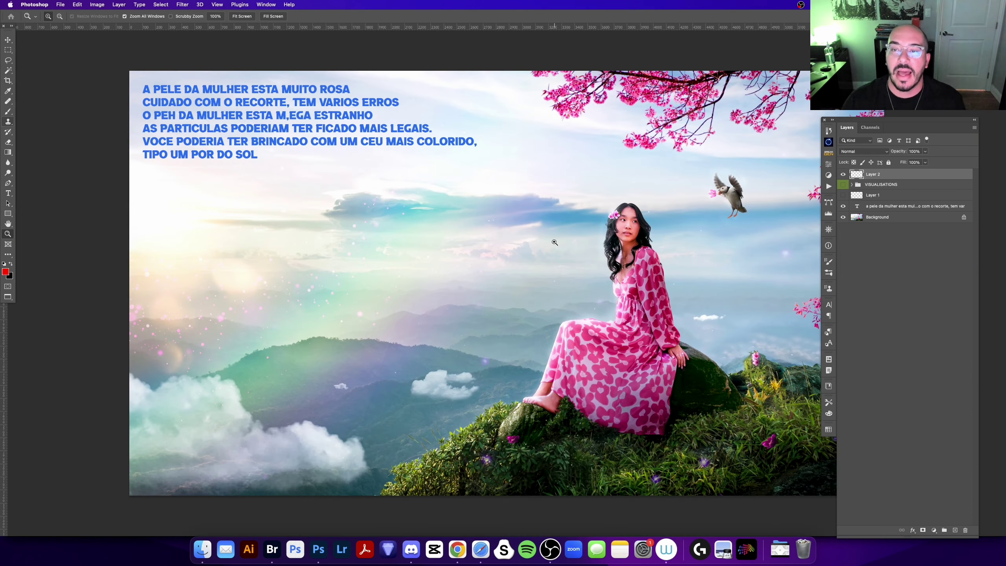
scroll(444, 201, right, 5)
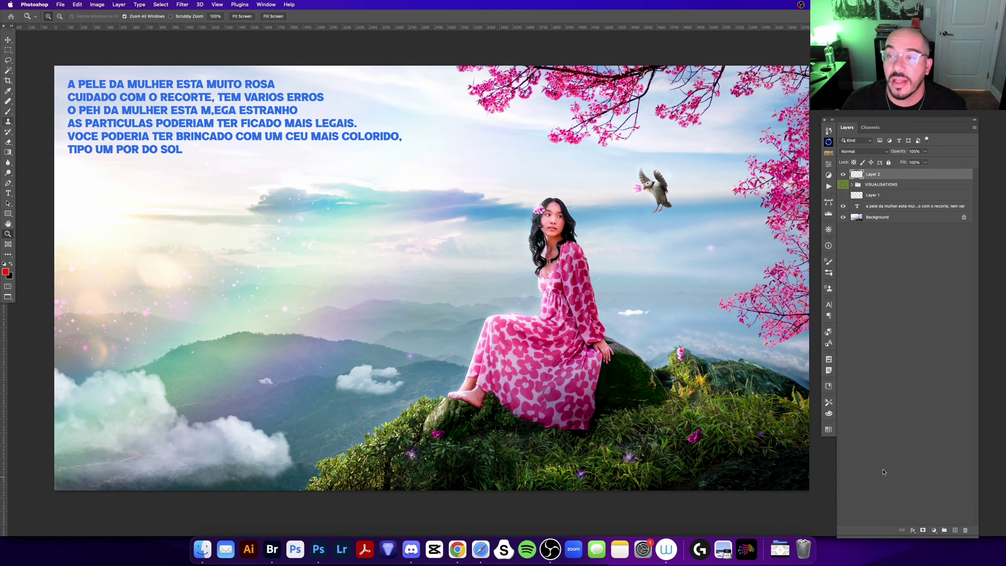
click(939, 530)
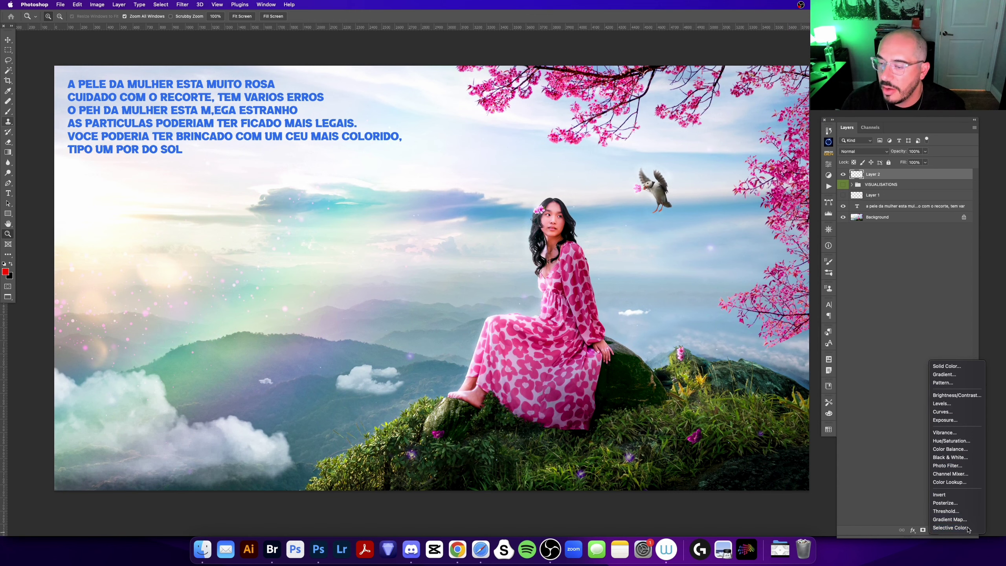
Add a Selective Color adjustment layer and toggle it off and on to compare before and after.
click(957, 522)
scroll(562, 221, up, 5)
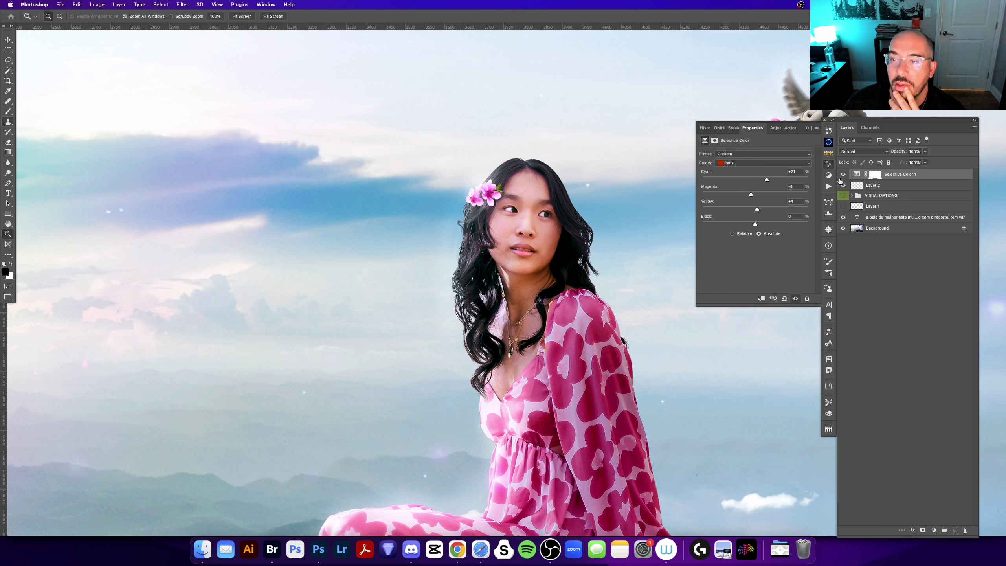
click(844, 175)
click(844, 175)
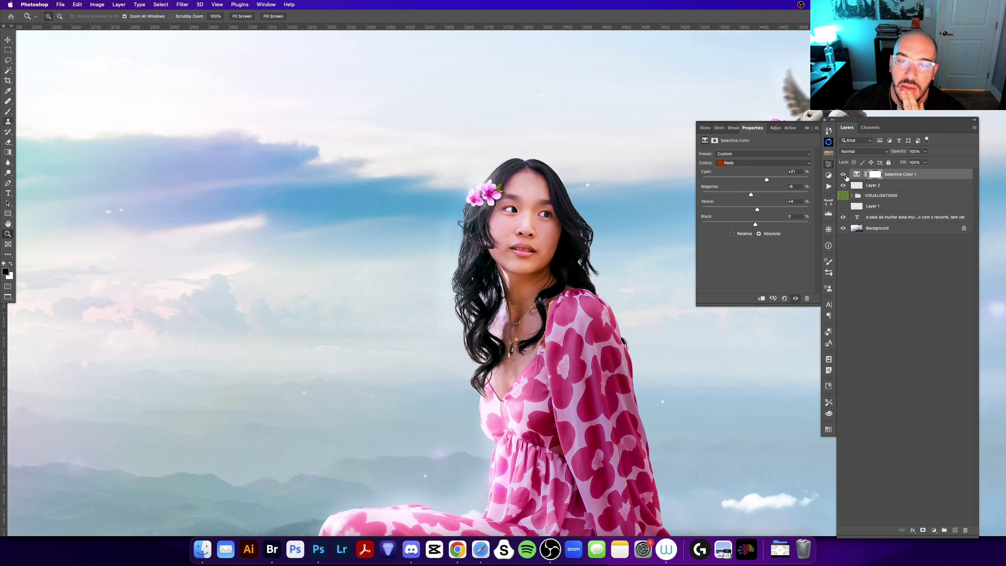
click(844, 175)
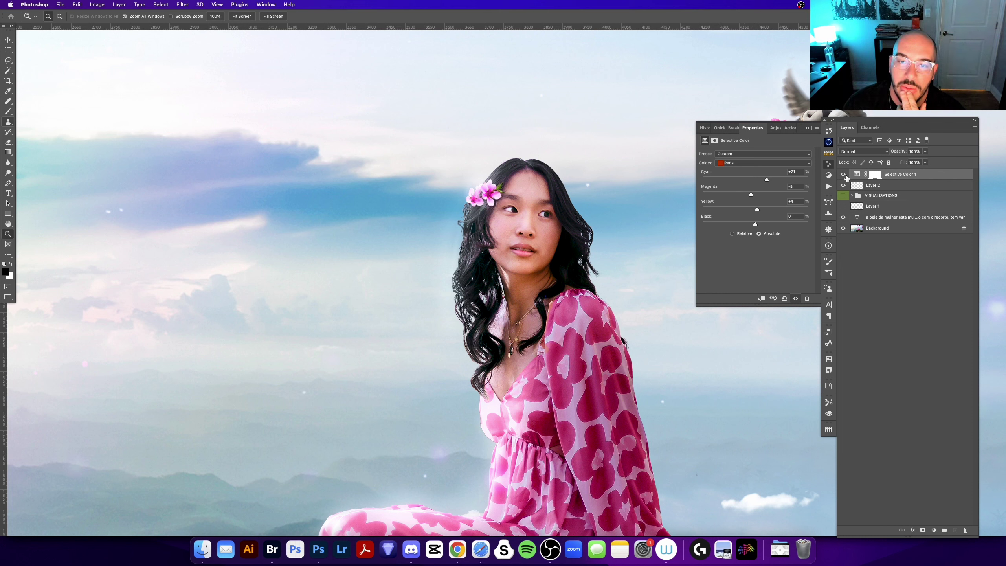
click(843, 175)
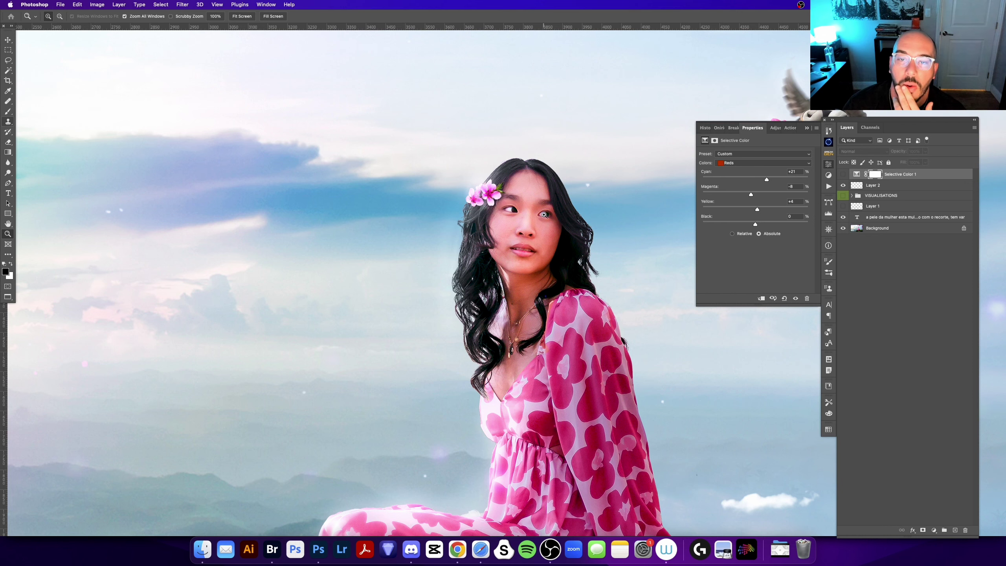
scroll(545, 215, up, 2)
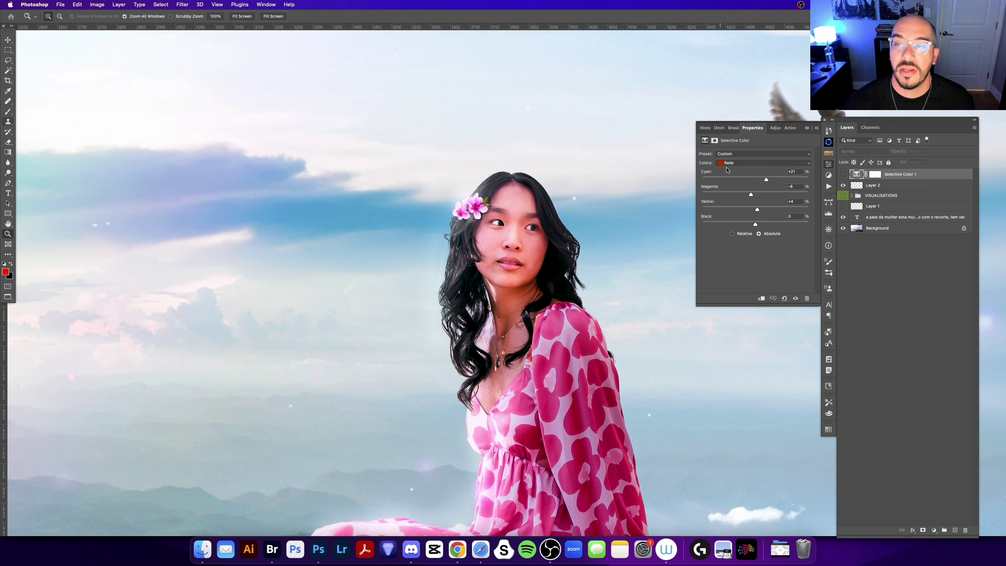
scroll(806, 133, left, 2)
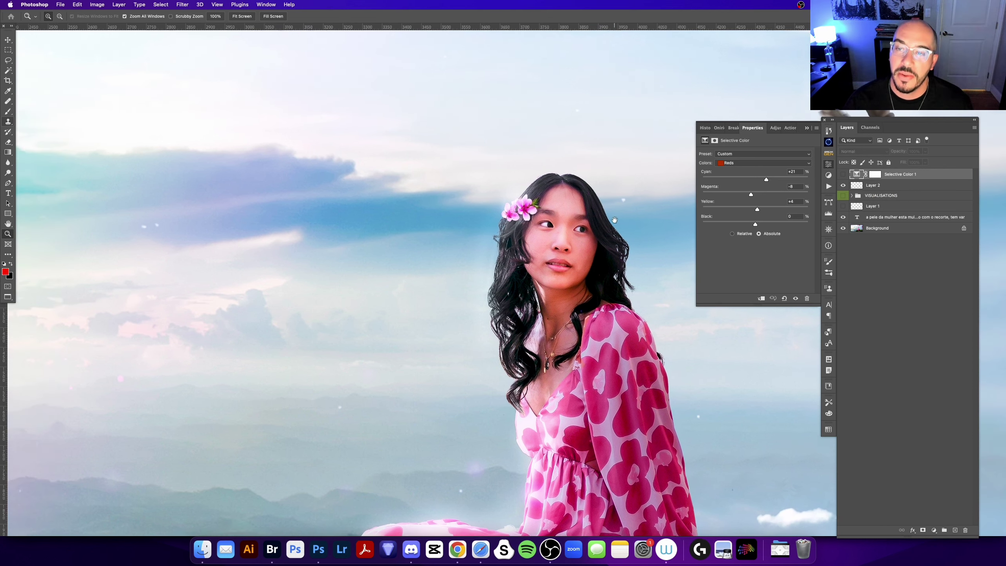
click(809, 130)
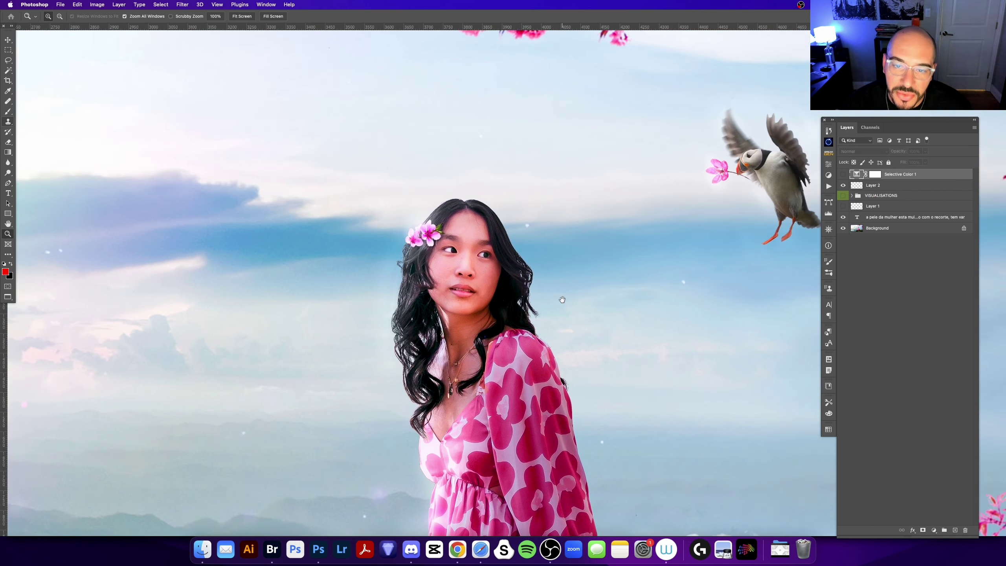
Fit the image, then compare Selective Color 1 once more and leave it visible.
scroll(568, 301, right, 5)
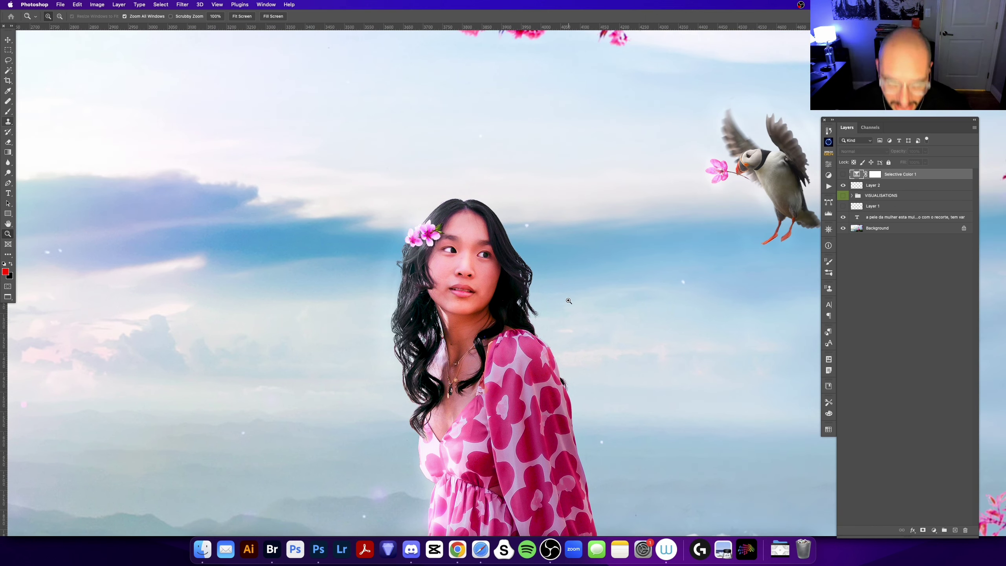
key(super+0)
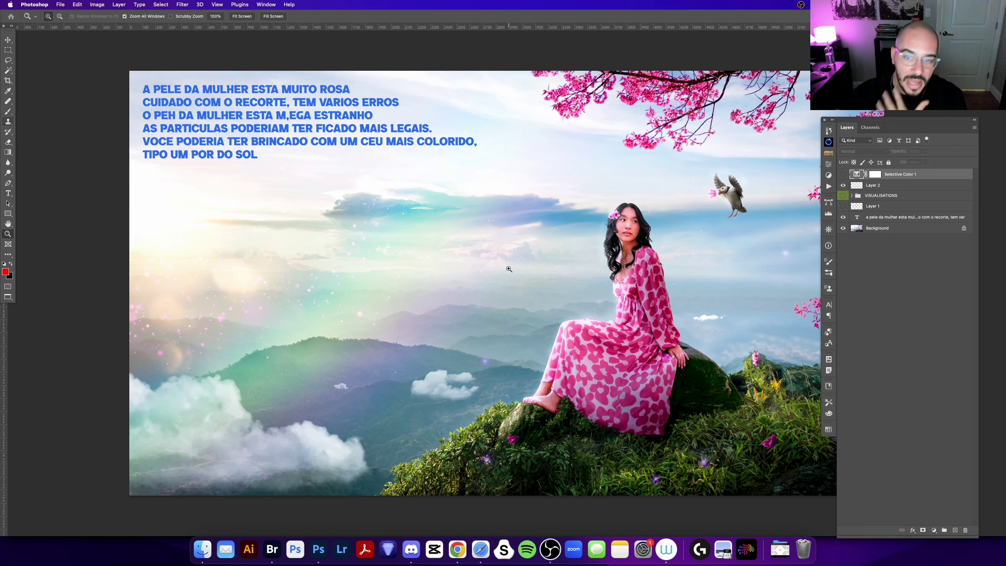
scroll(460, 257, right, 5)
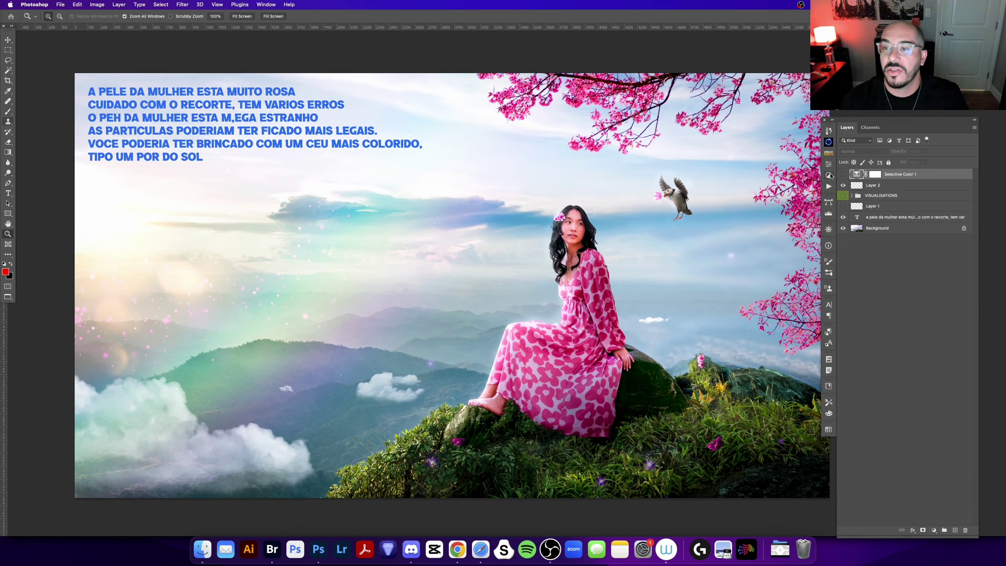
click(844, 174)
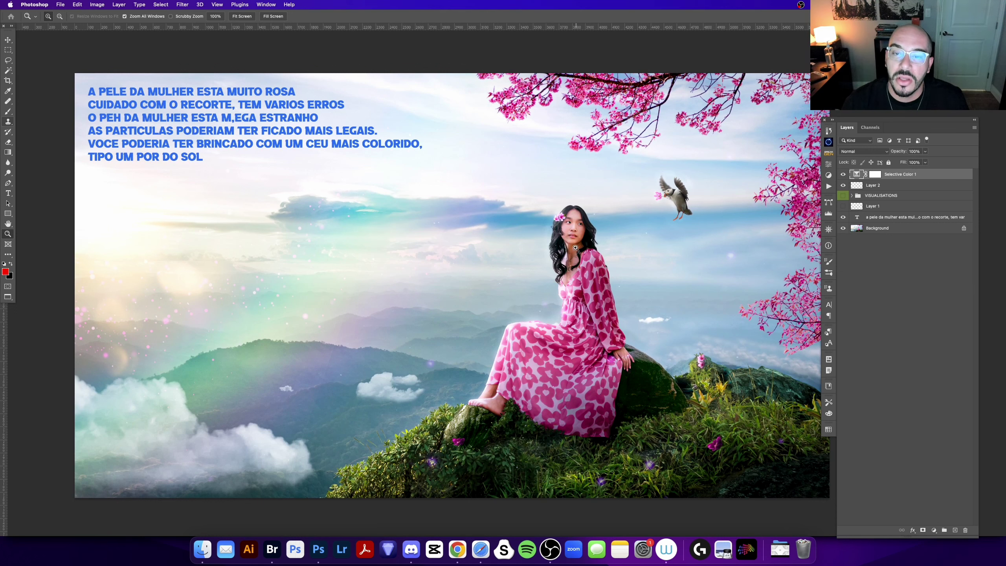
scroll(576, 247, left, 2)
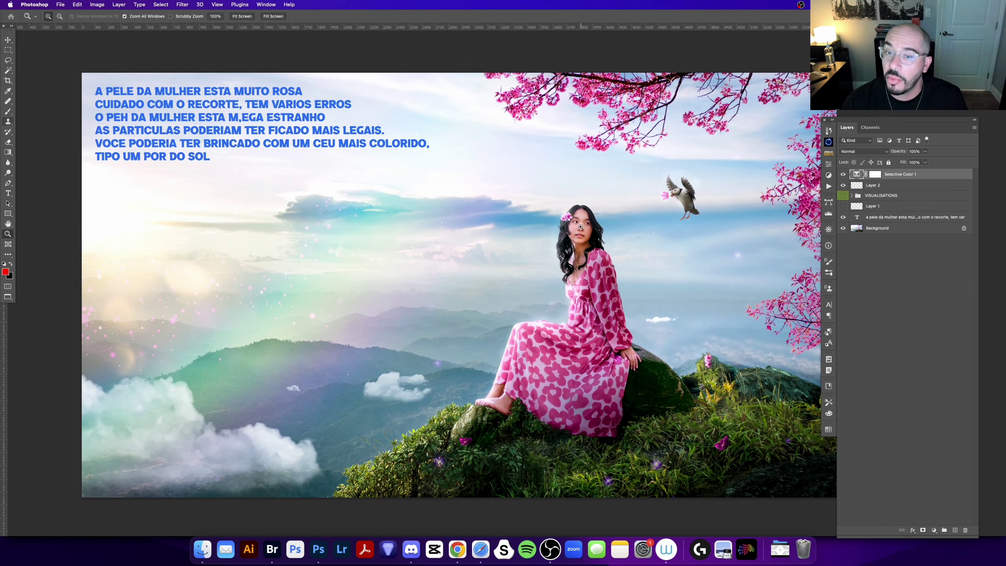
click(846, 174)
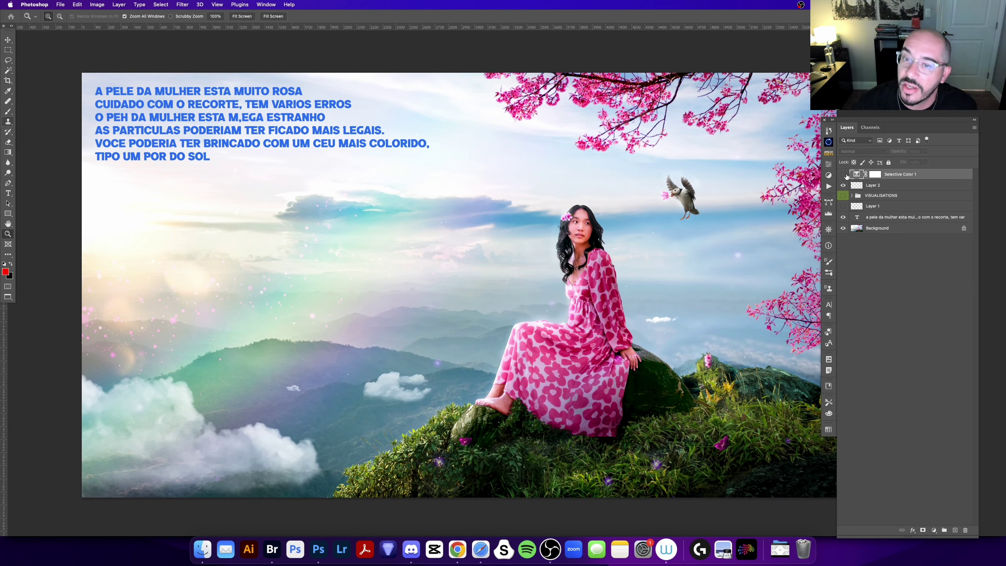
click(846, 174)
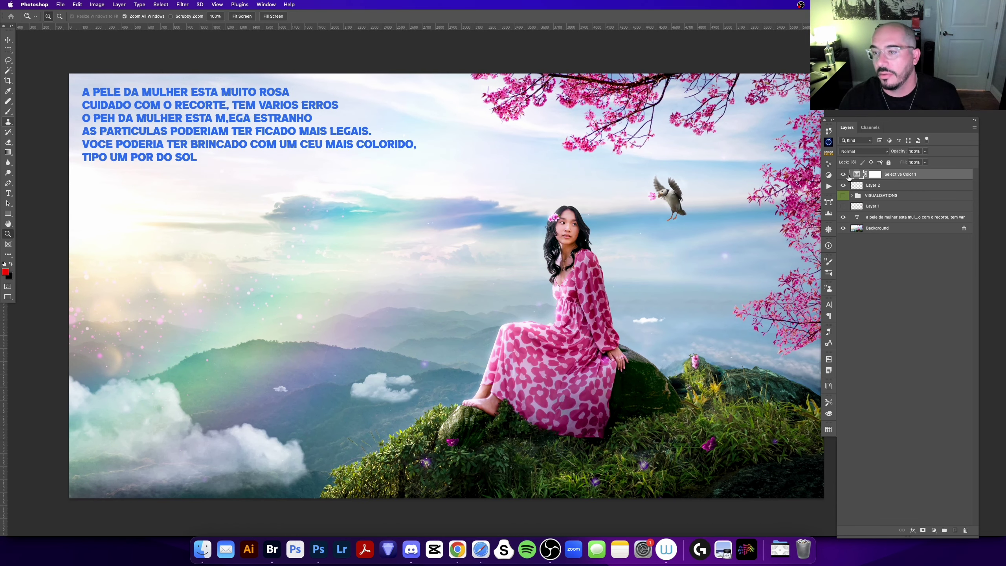
Delete the Selective Color 1 adjustment and zoom in on the puffin holding the flower.
key(Delete)
click(674, 188)
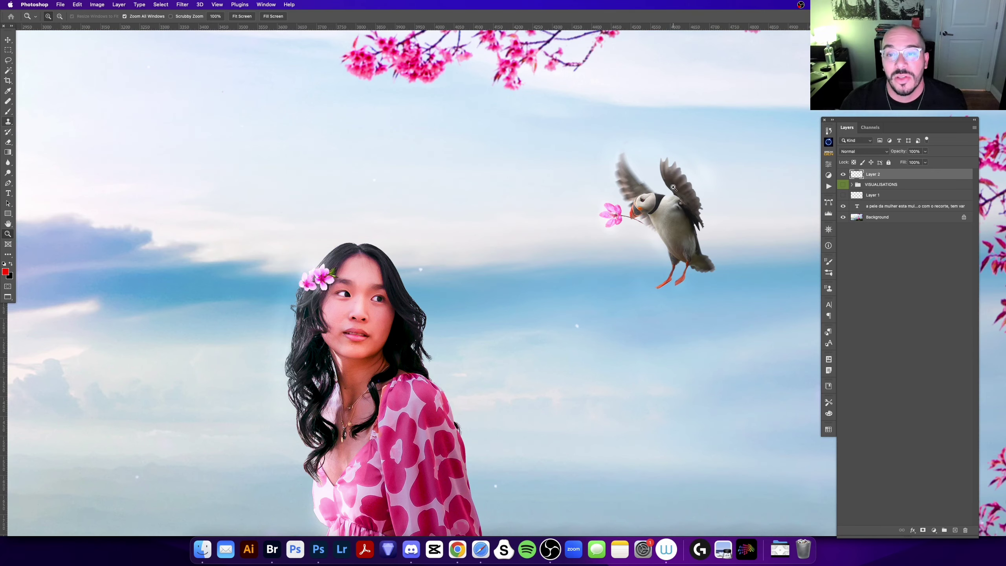
alt+click(681, 177)
click(604, 188)
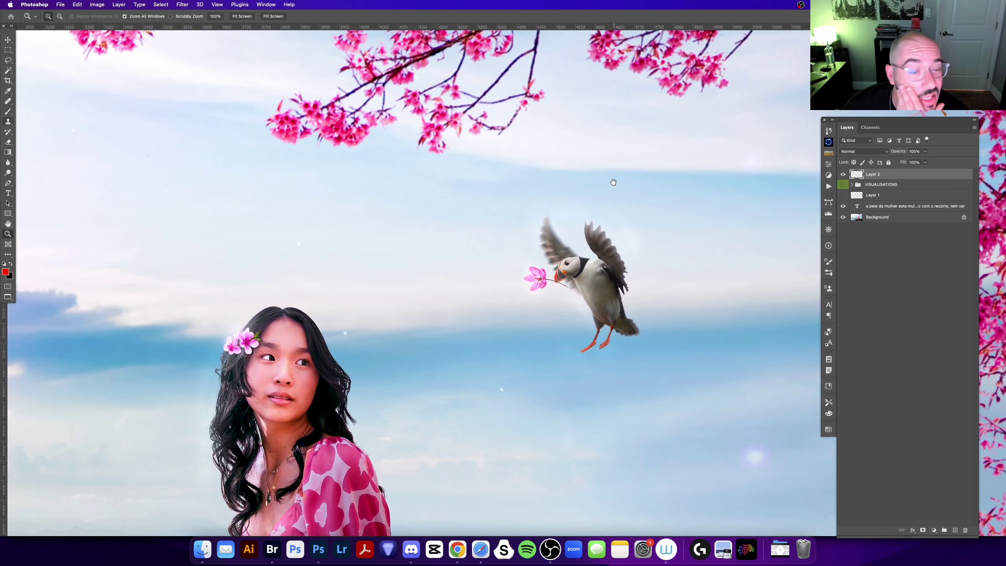
scroll(563, 260, down, 1)
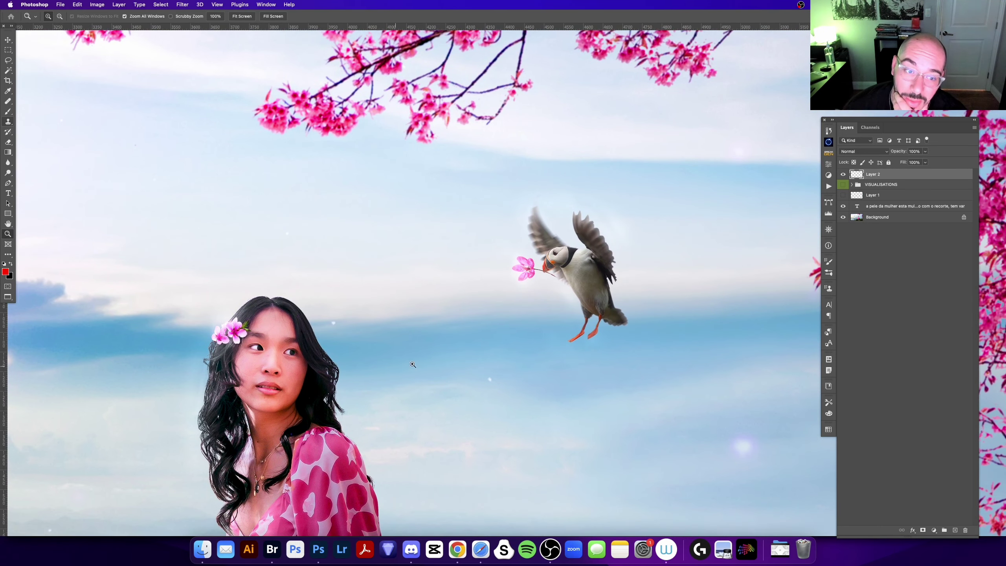
scroll(604, 380, right, 2)
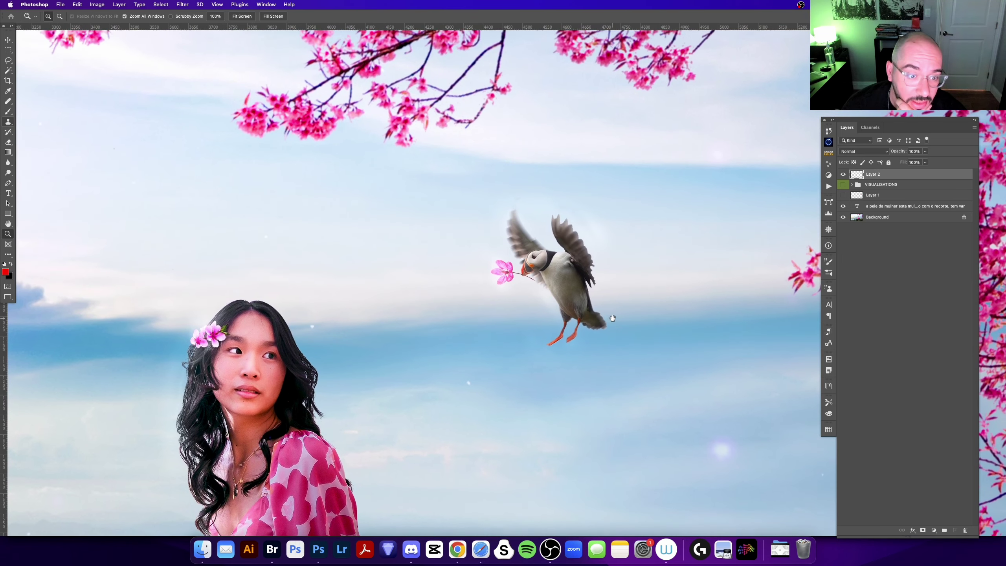
scroll(620, 326, up, 1)
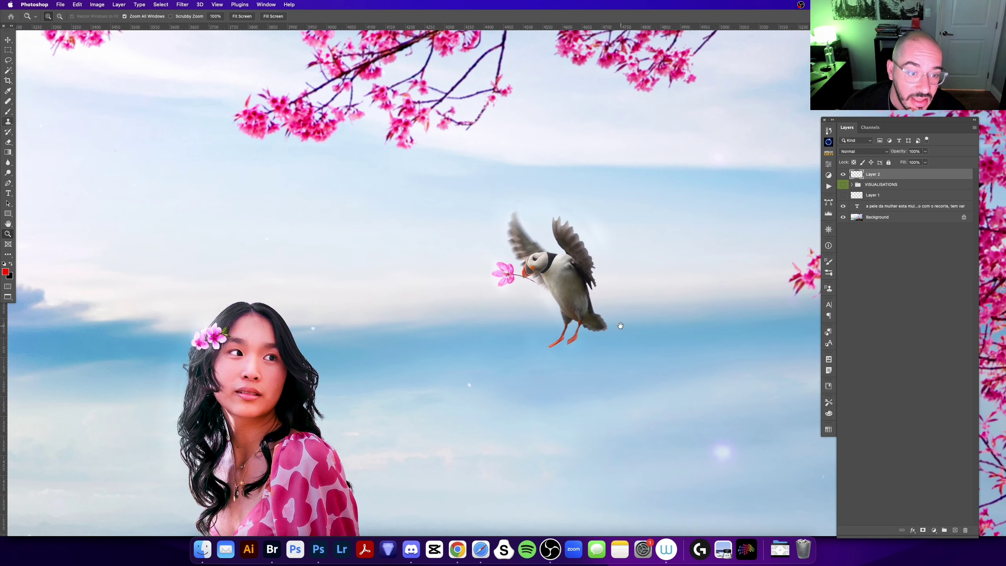
Magnify the puffin about twice as large, then fit the whole image on screen.
click(574, 244)
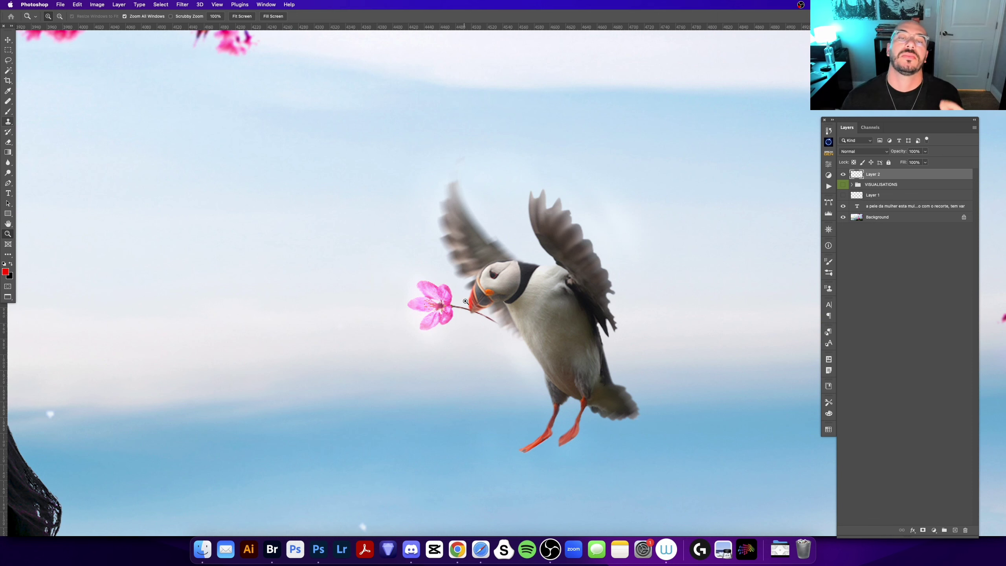
scroll(459, 281, up, 2)
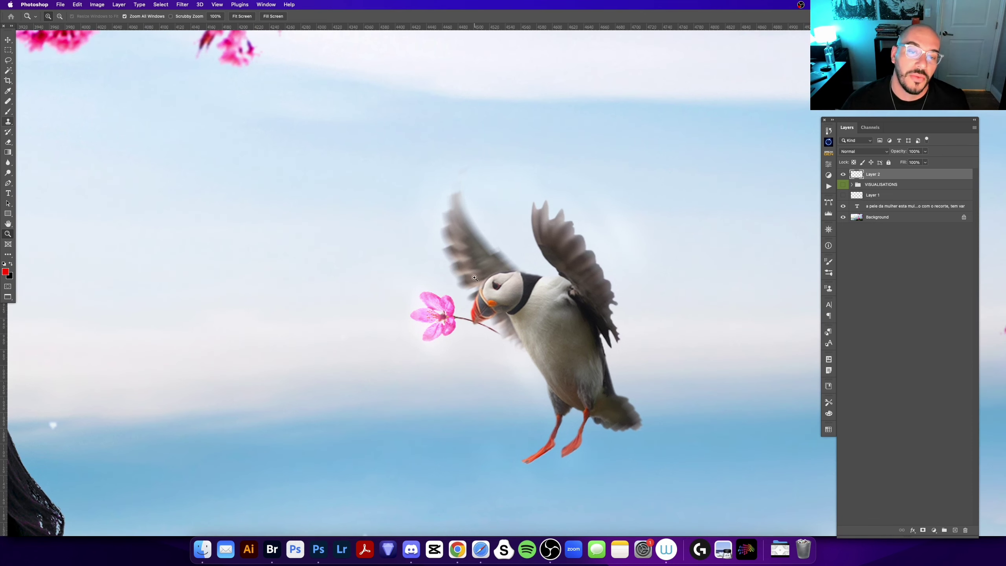
scroll(441, 297, up, 3)
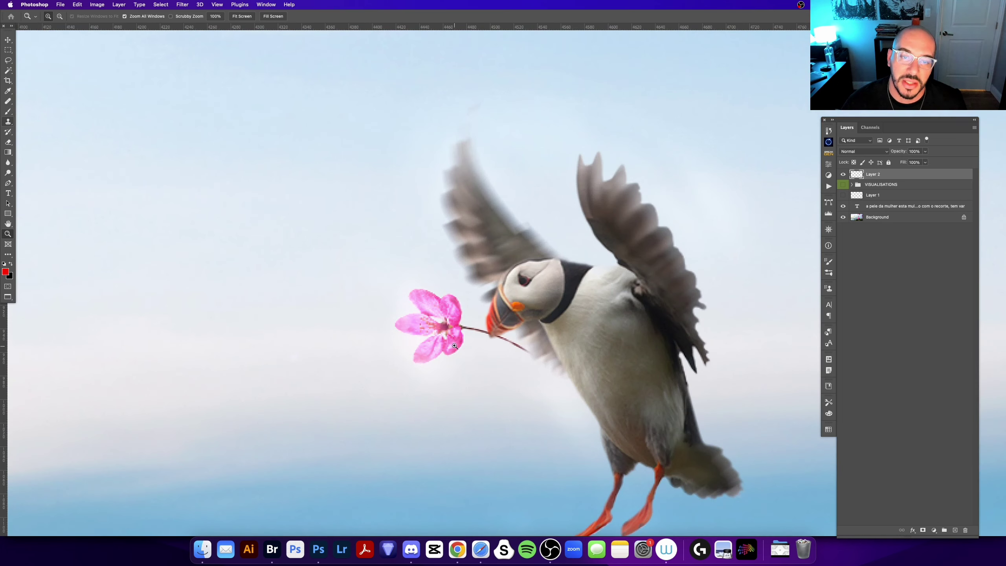
scroll(454, 346, left, 2)
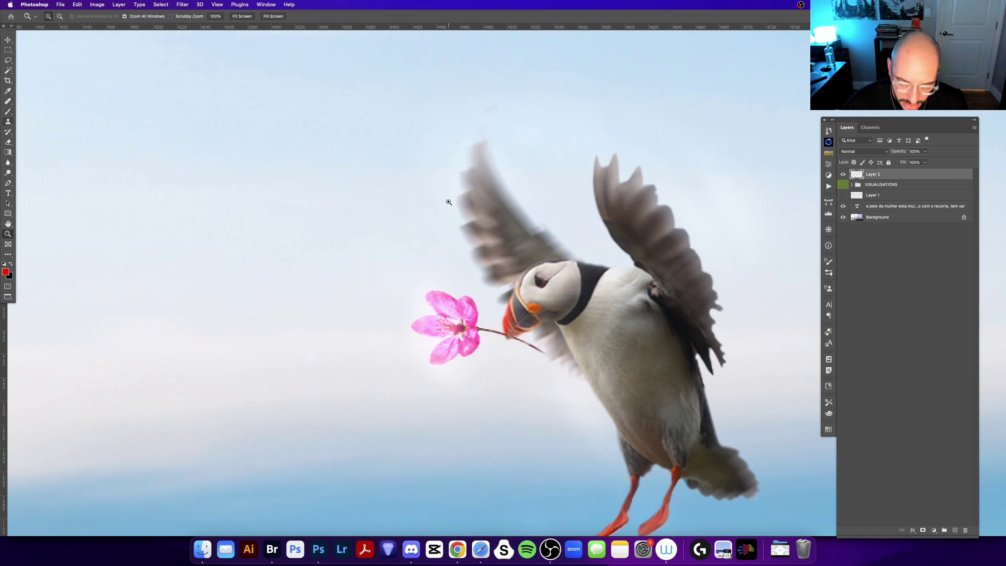
key(super+0)
mouse_move(449, 202)
mouse_down()
mouse_move(333, 218)
mouse_move(398, 248)
mouse_up()
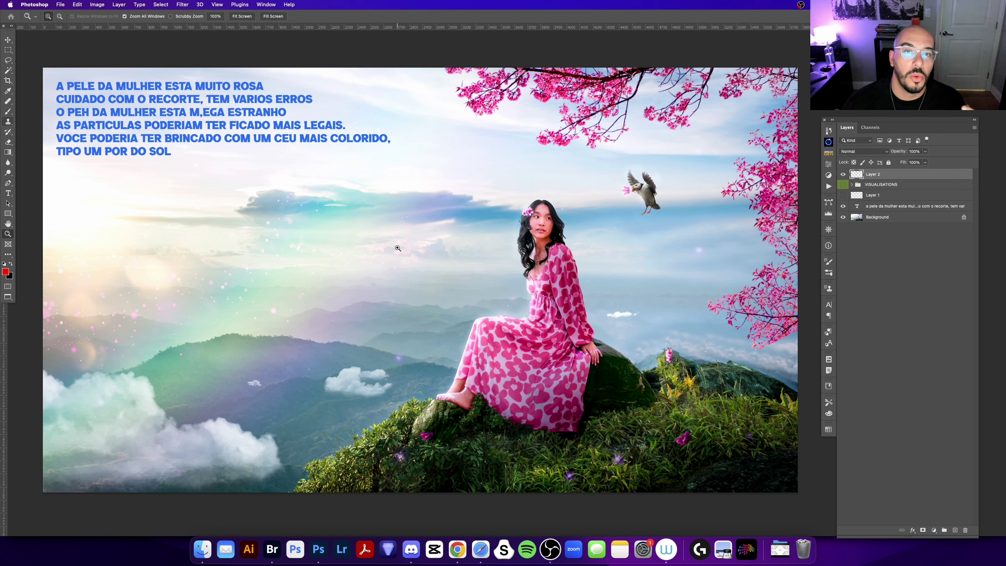
Scroll the canvas right and down to review the pink-dress composite.
scroll(523, 199, right, 2)
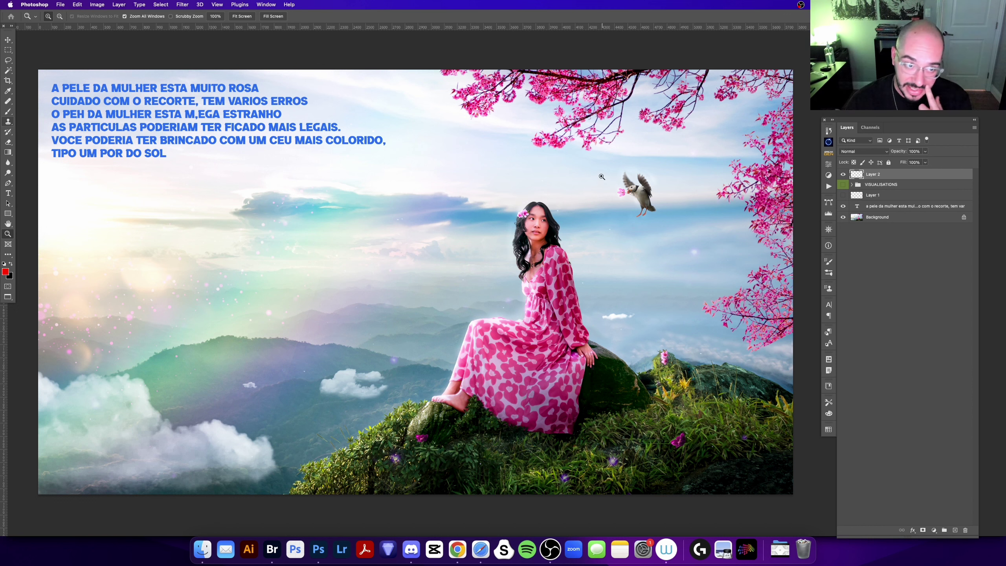
scroll(403, 197, down, 1)
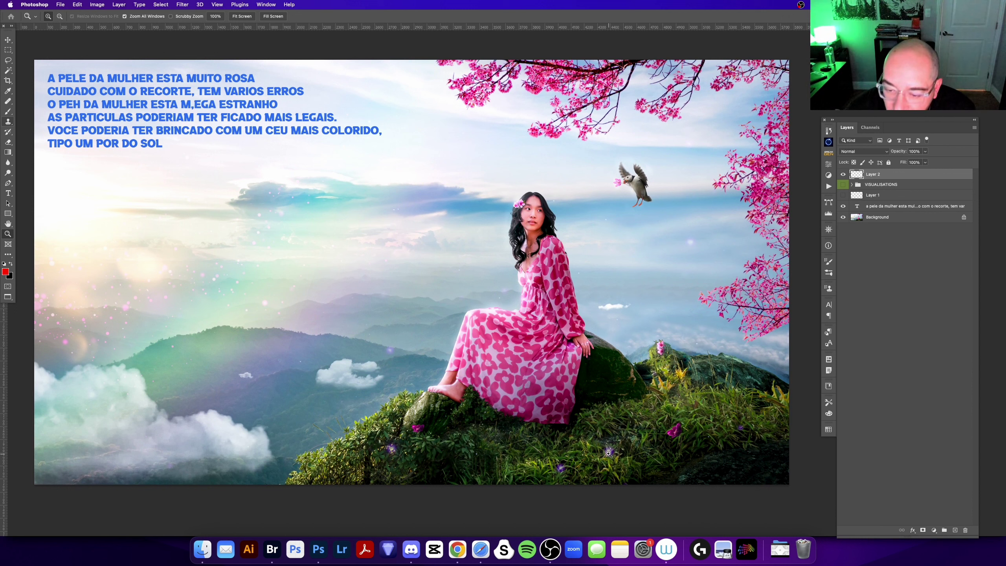
click(955, 531)
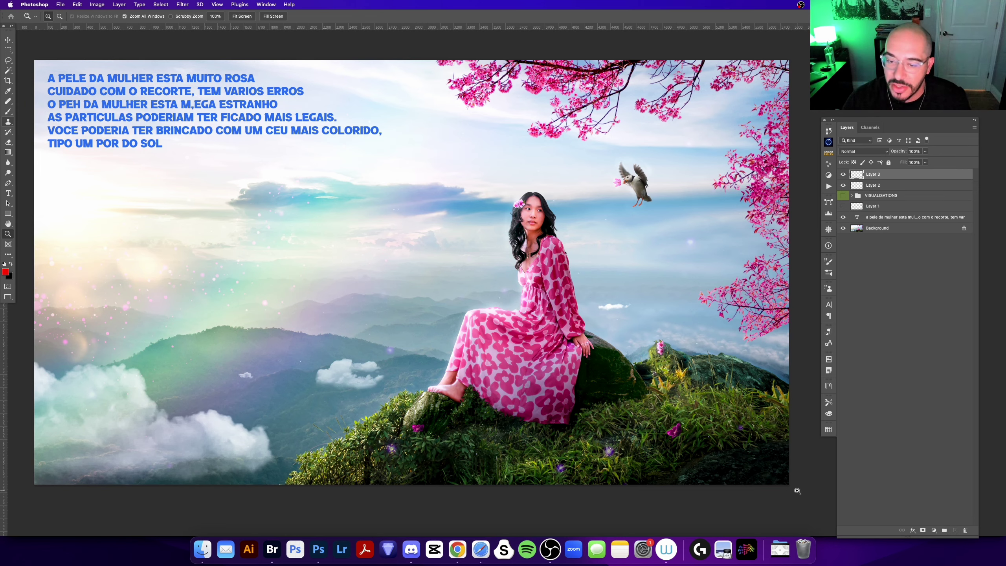
click(617, 446)
key(b)
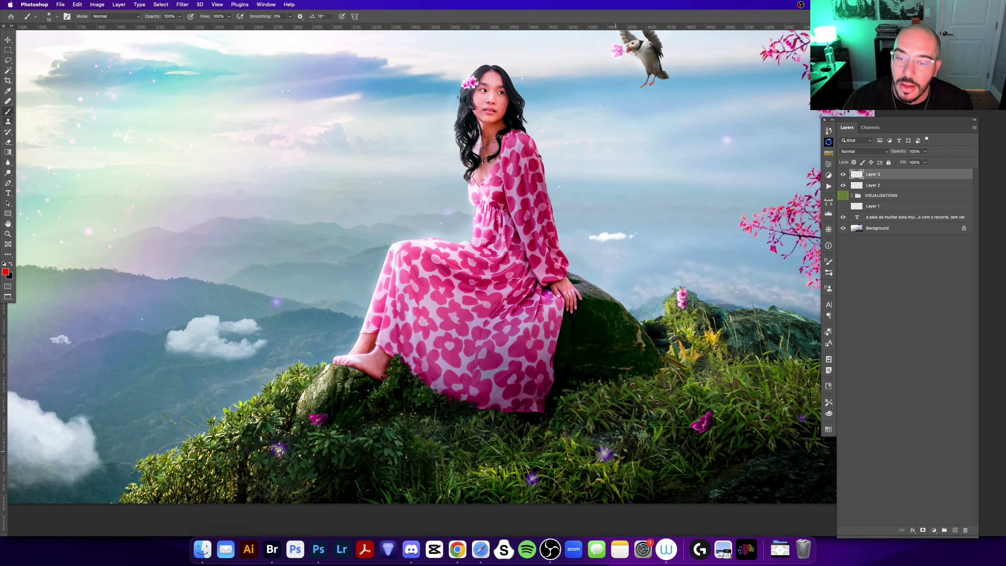
key(ctrl+z)
drag(542, 460, 525, 469)
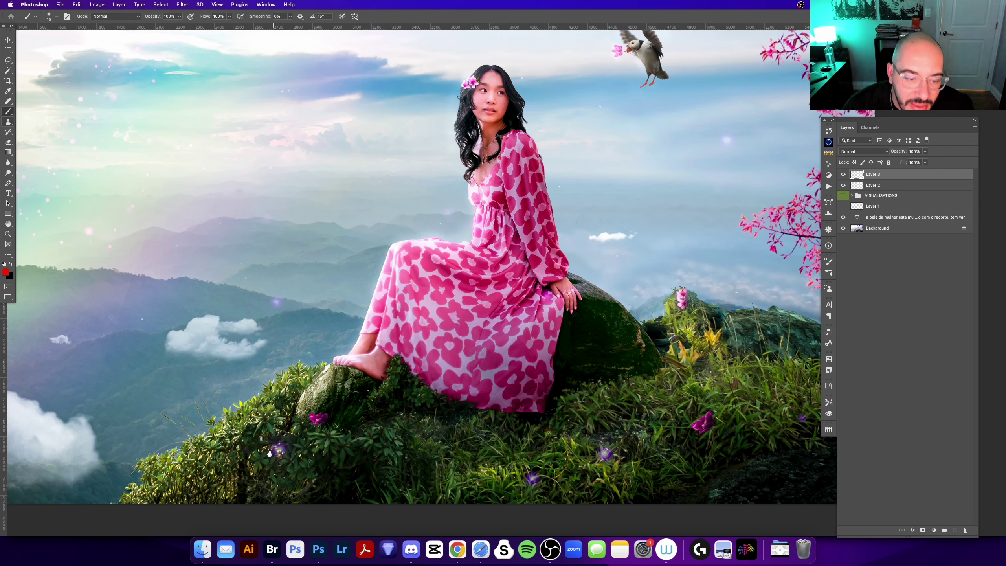
drag(270, 454, 345, 447)
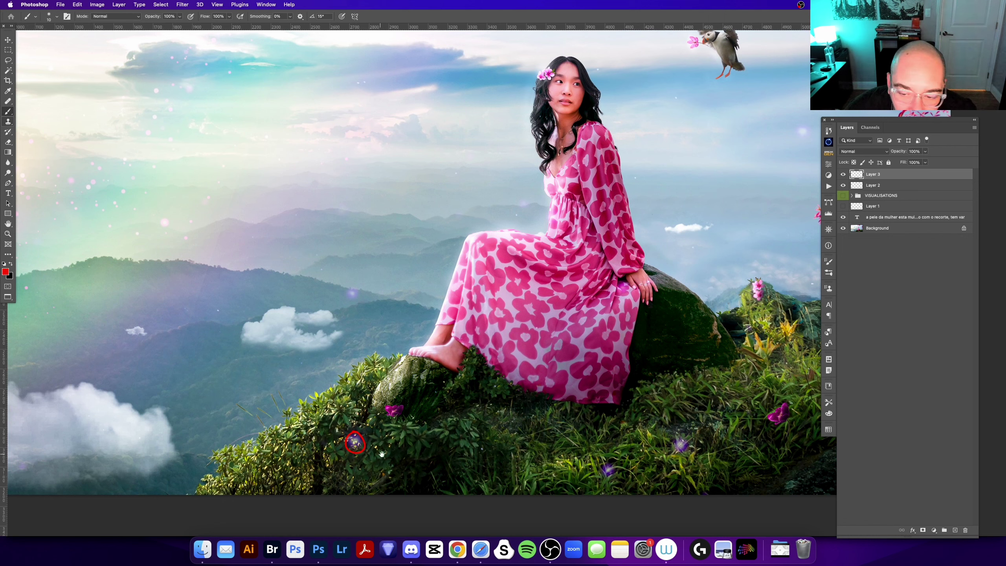
key(ctrl+z)
drag(708, 444, 526, 423)
alt+click(481, 393)
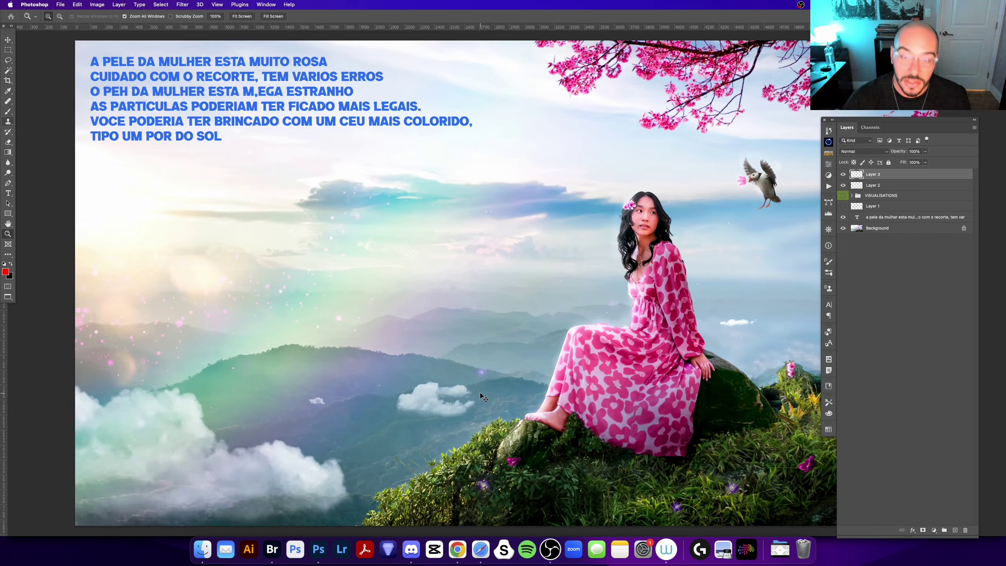
scroll(481, 393, right, 2)
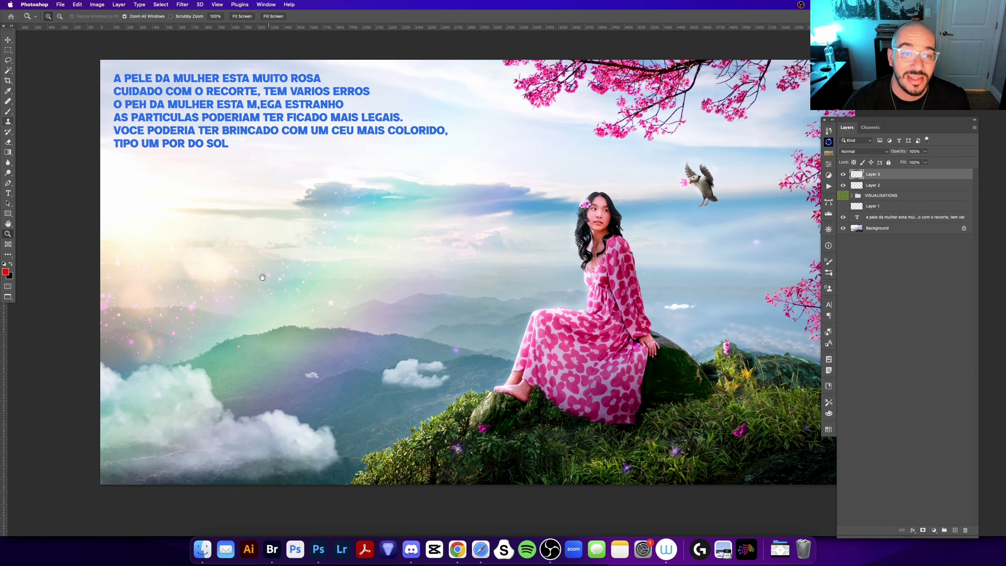
scroll(262, 277, right, 2)
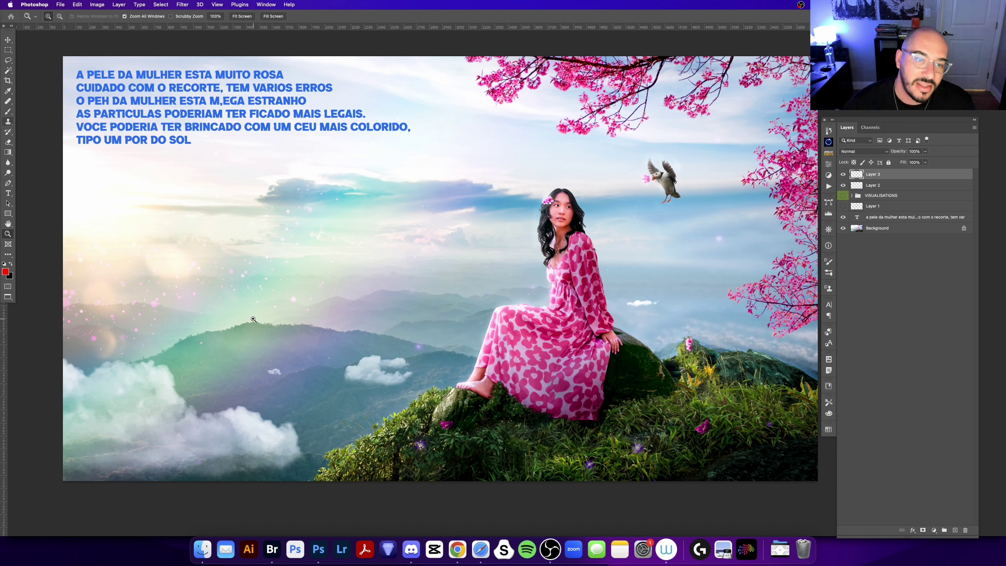
mouse_move(480, 214)
mouse_down()
mouse_move(496, 236)
mouse_move(488, 224)
mouse_up()
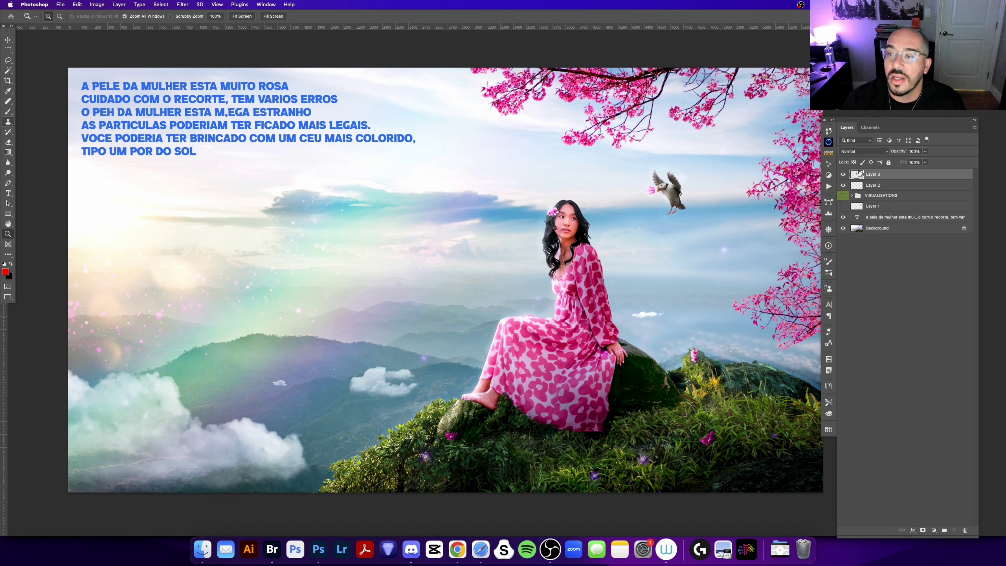
key(b)
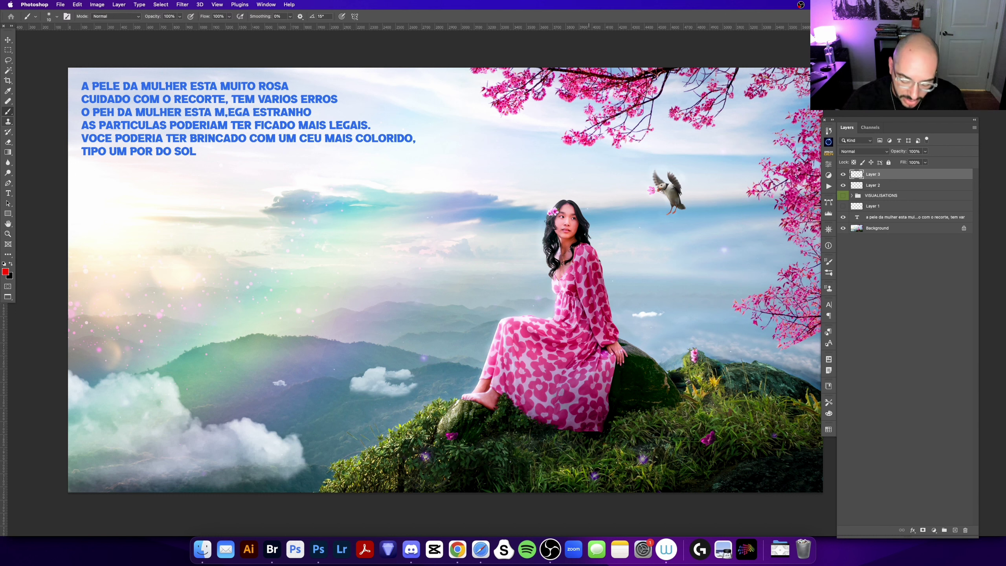
drag(723, 392, 612, 426)
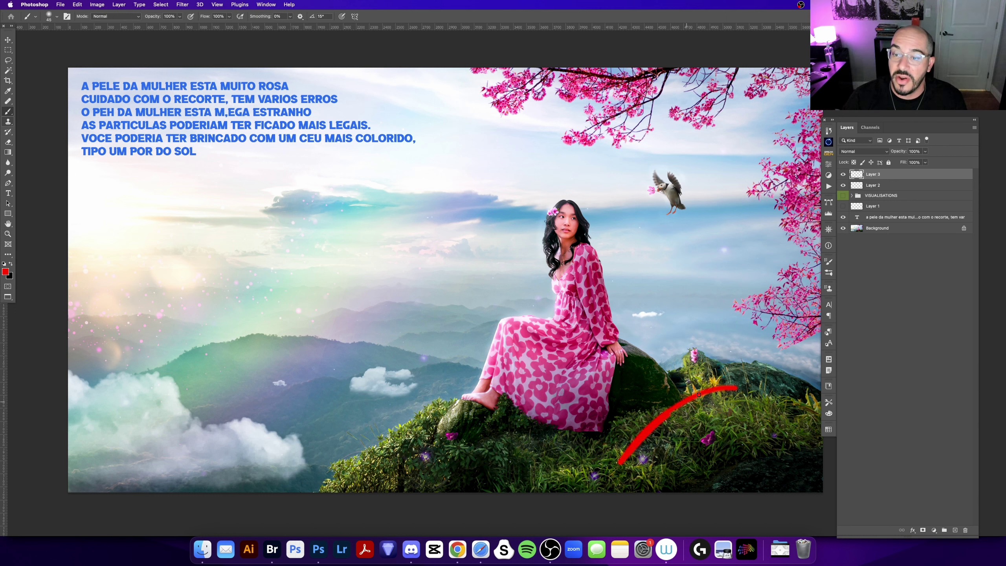
key(super+z)
drag(486, 132, 450, 223)
key(super+z)
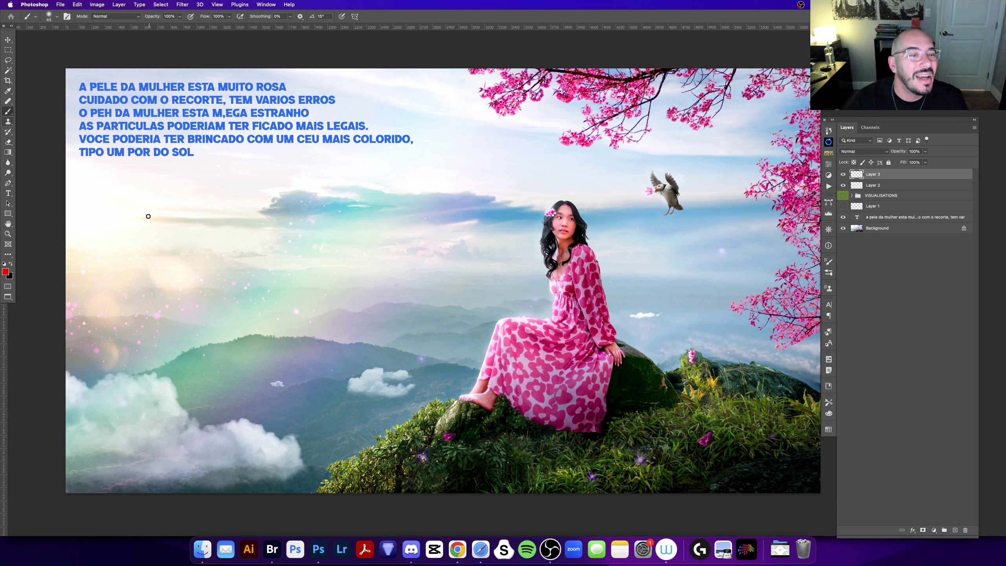
drag(112, 237, 539, 77)
drag(428, 143, 714, 119)
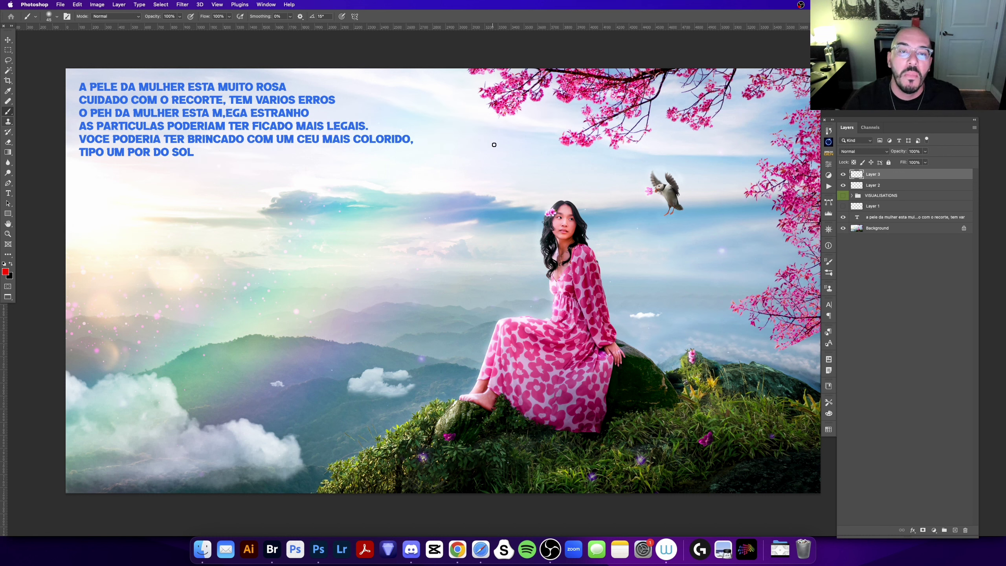
key(z)
click(934, 530)
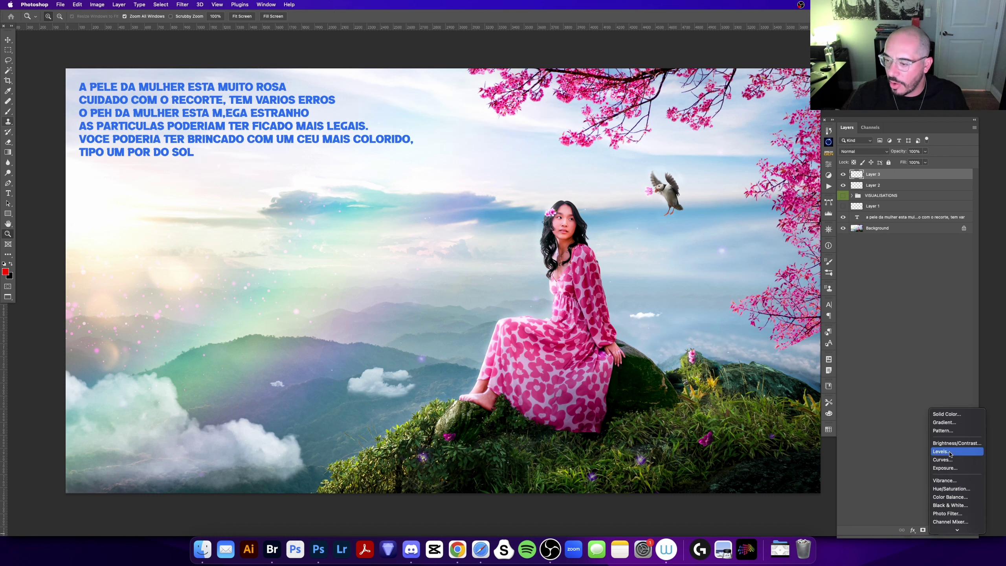
click(957, 462)
scroll(649, 241, right, 2)
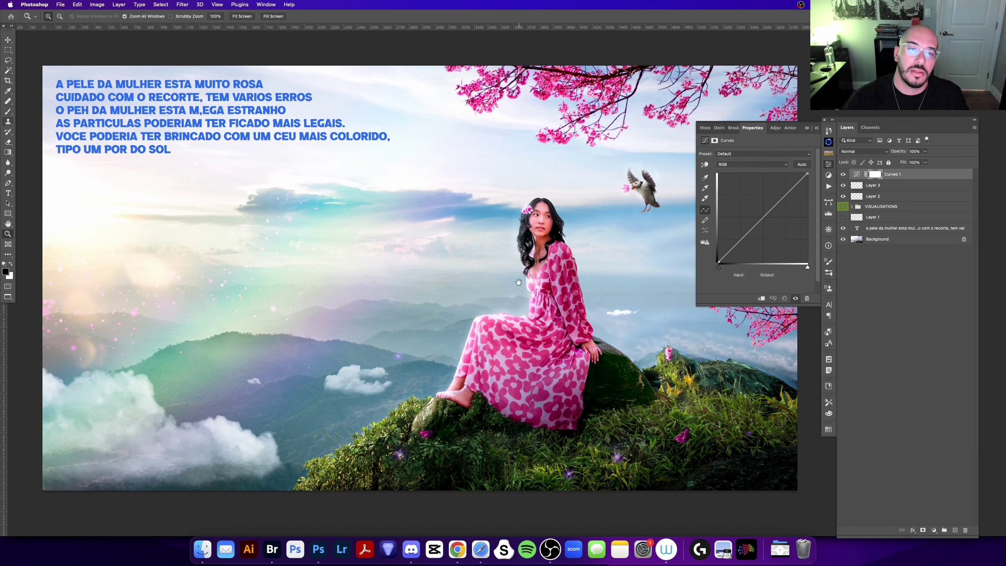
drag(769, 211, 774, 225)
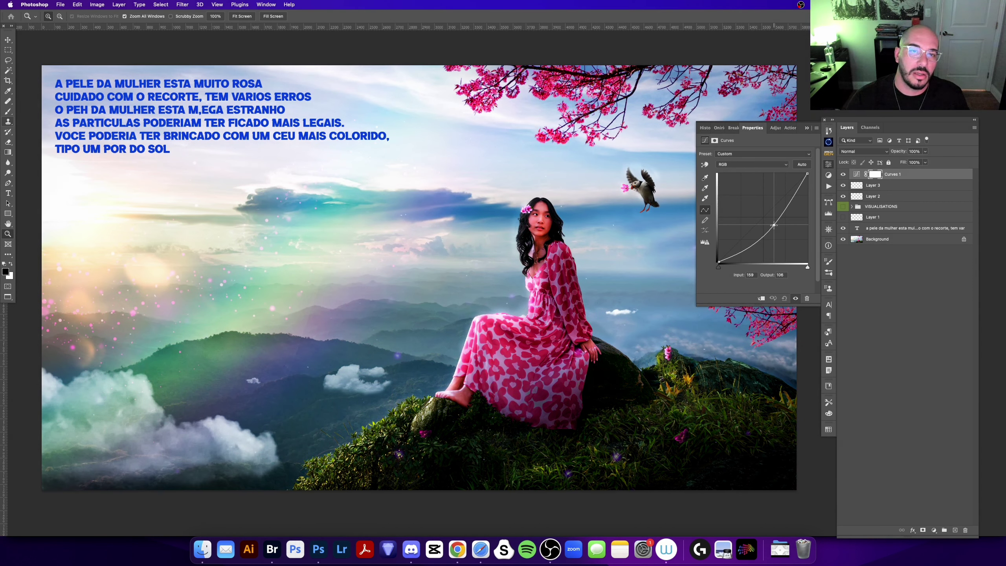
drag(773, 225, 768, 218)
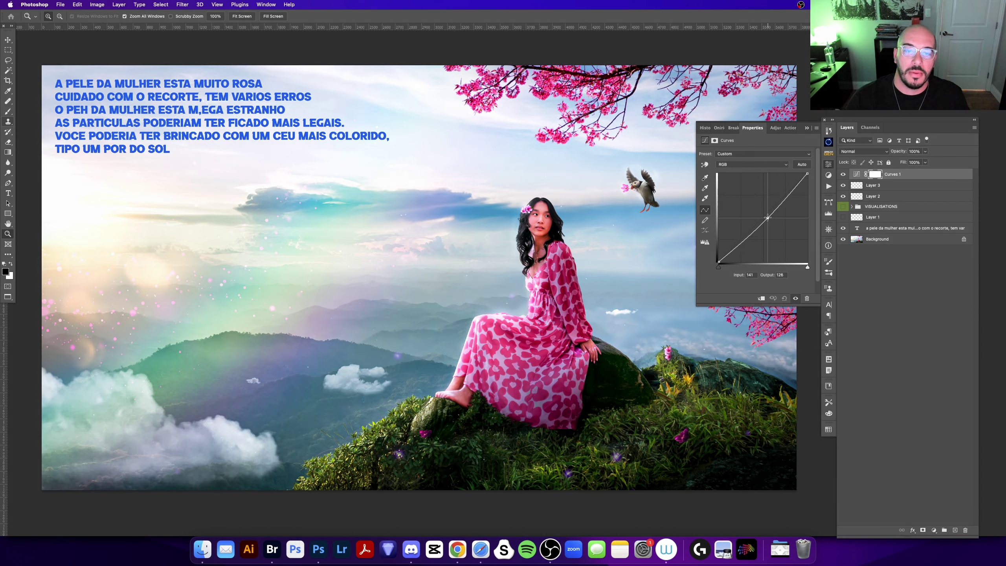
click(808, 128)
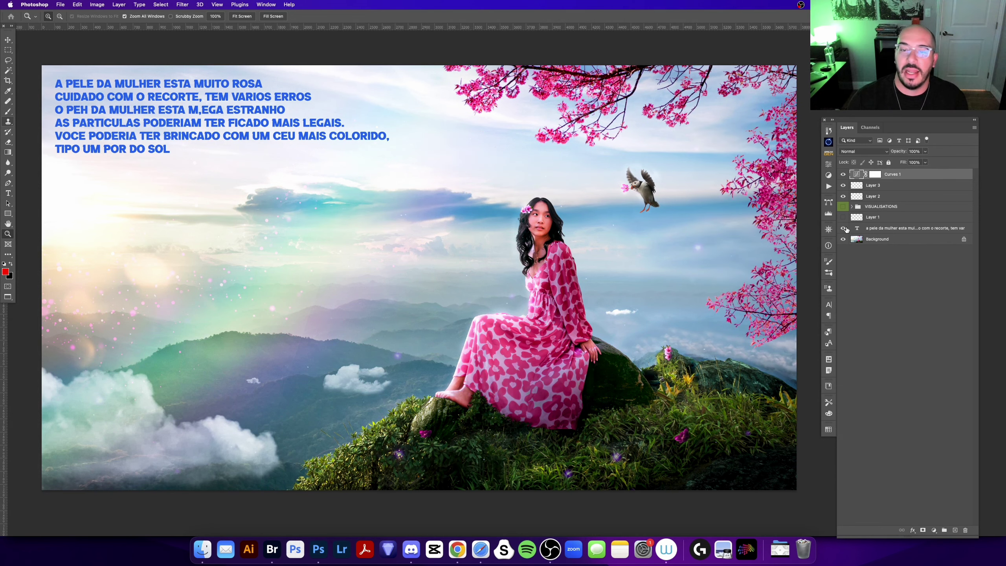
key(Delete)
drag(364, 383, 374, 384)
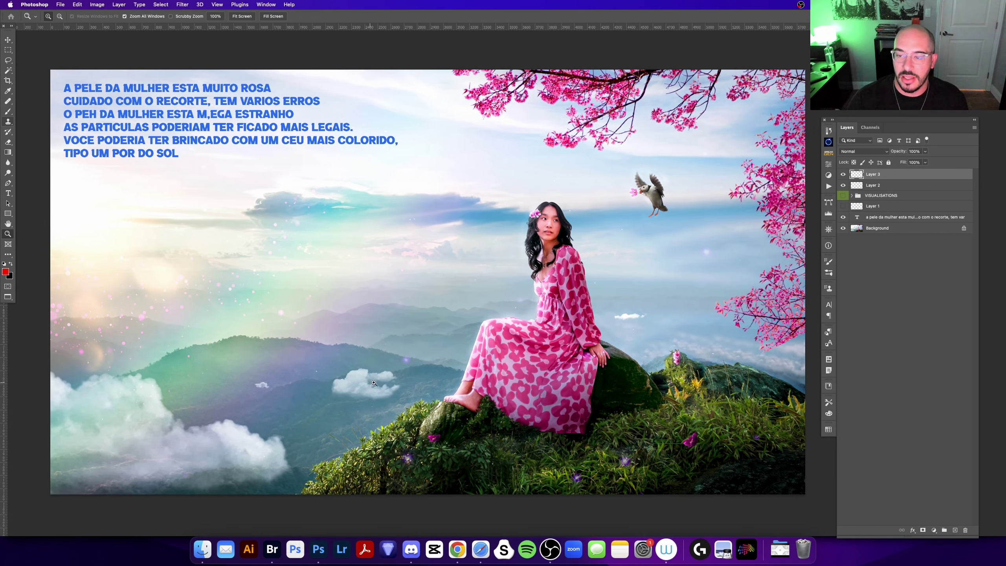
Zoom in on the woman and rocks, test a red brush zigzag, then undo it and fit the composite.
click(706, 385)
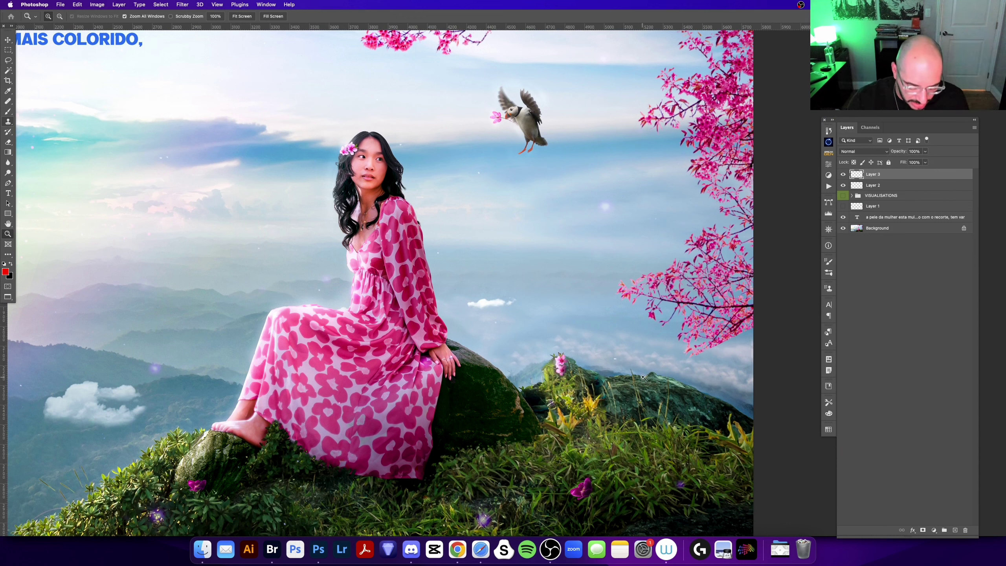
key(b)
drag(532, 393, 745, 408)
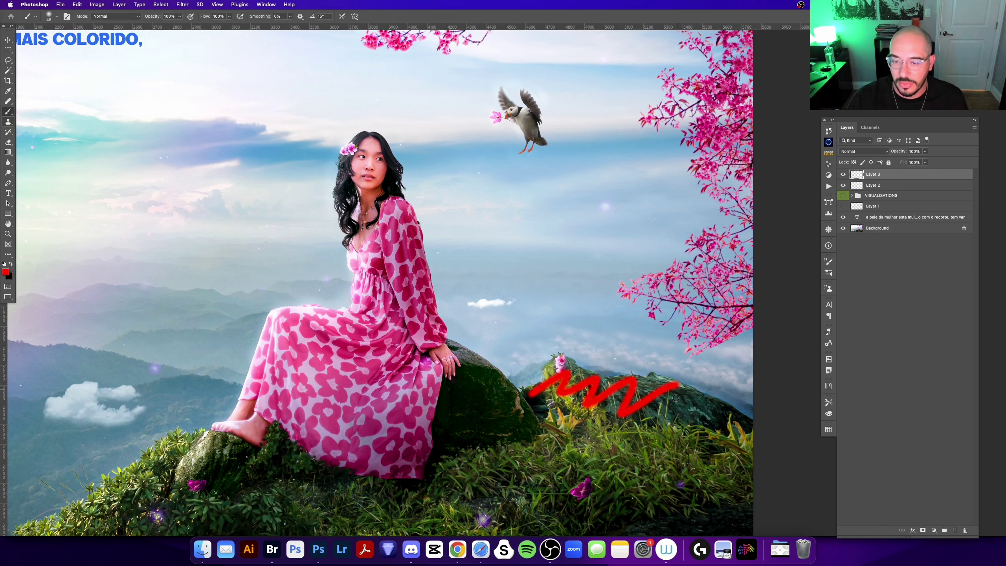
drag(484, 397, 602, 321)
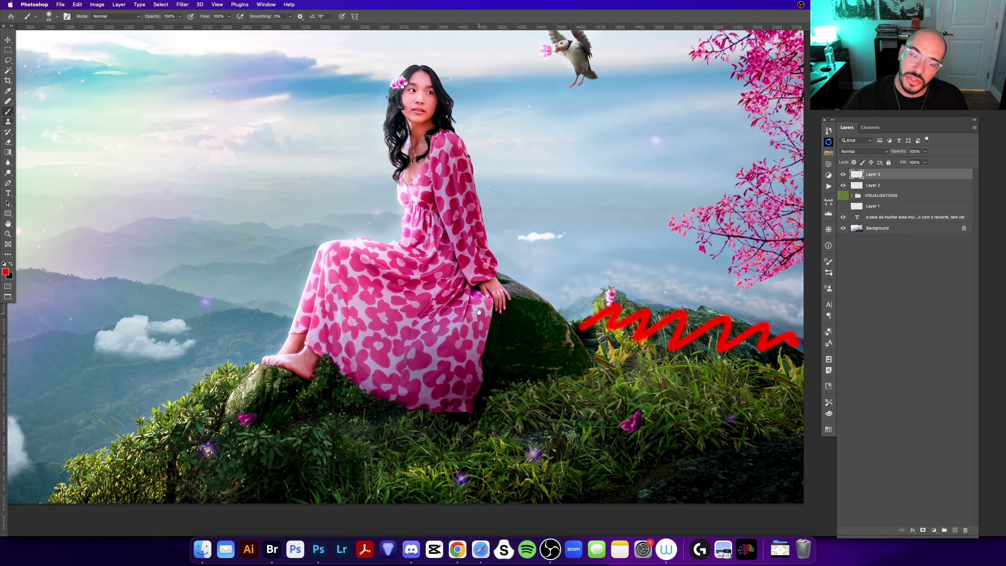
key(Delete)
key(z)
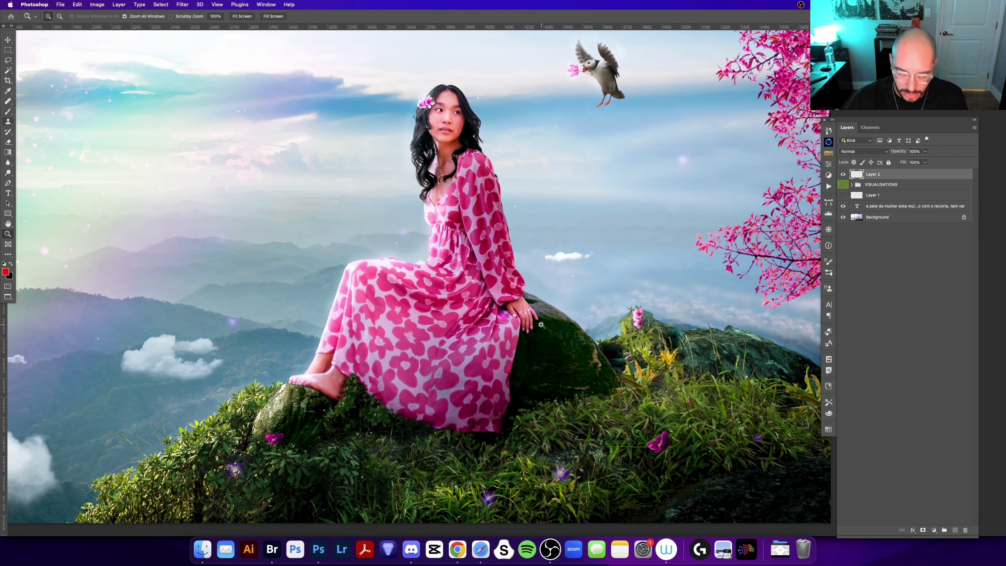
key(super+0)
scroll(520, 394, right, 3)
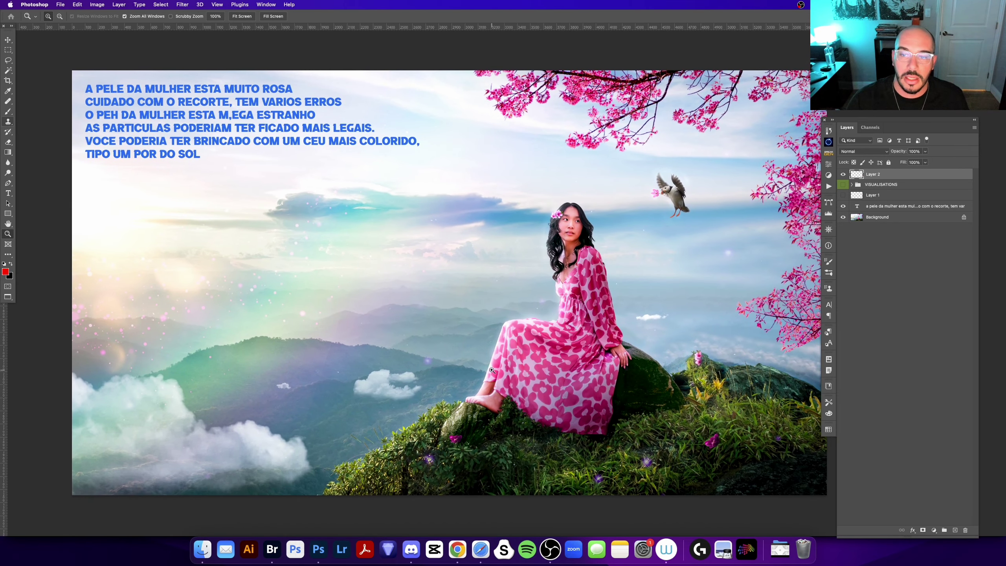
Paint and undo test red strokes, then show Layer 1's red markup annotations.
key(b)
drag(638, 318, 674, 316)
key(super+z)
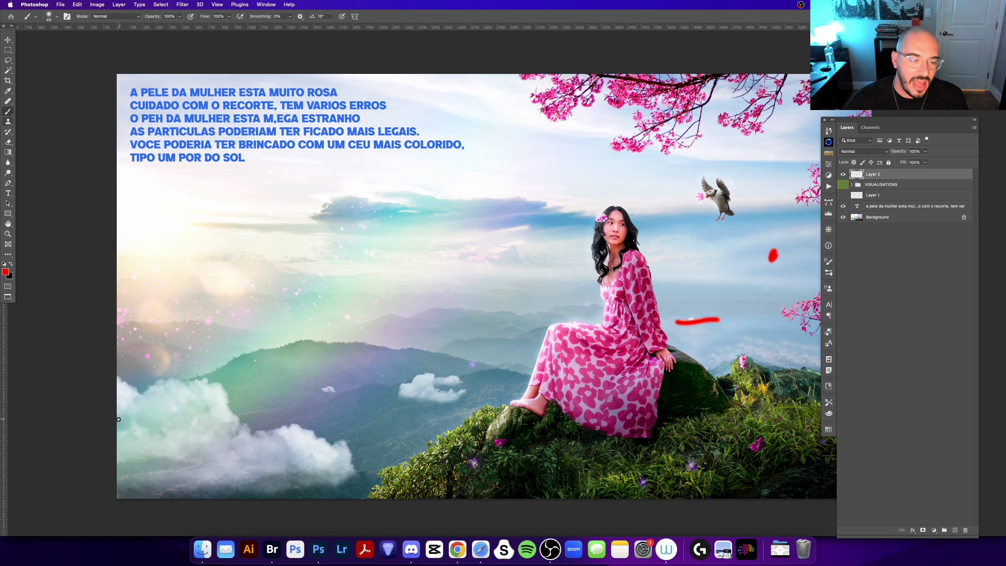
mouse_move(118, 419)
mouse_down()
mouse_move(291, 473)
mouse_move(118, 497)
mouse_up()
key(super+z)
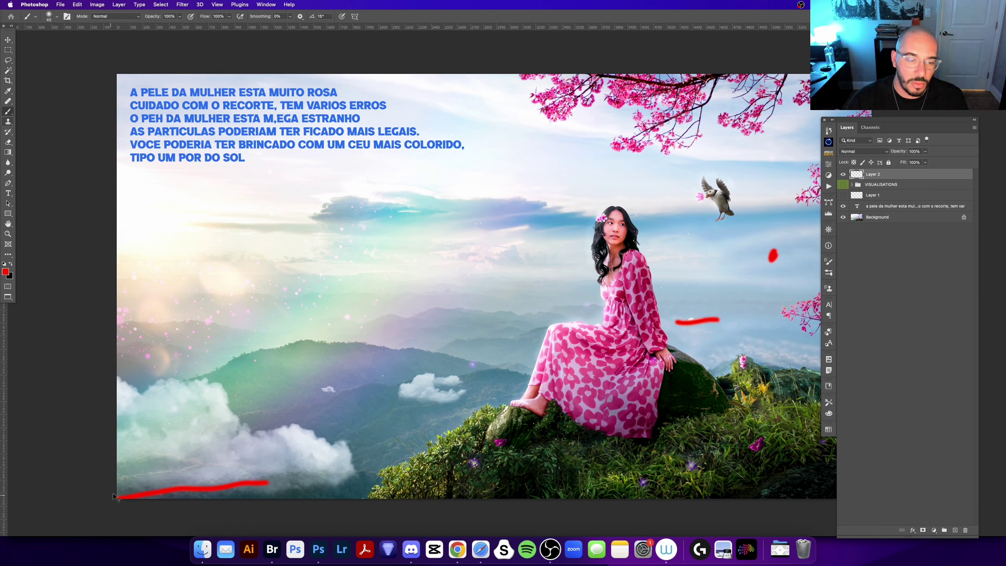
key(super+z)
scroll(116, 439, right, 2)
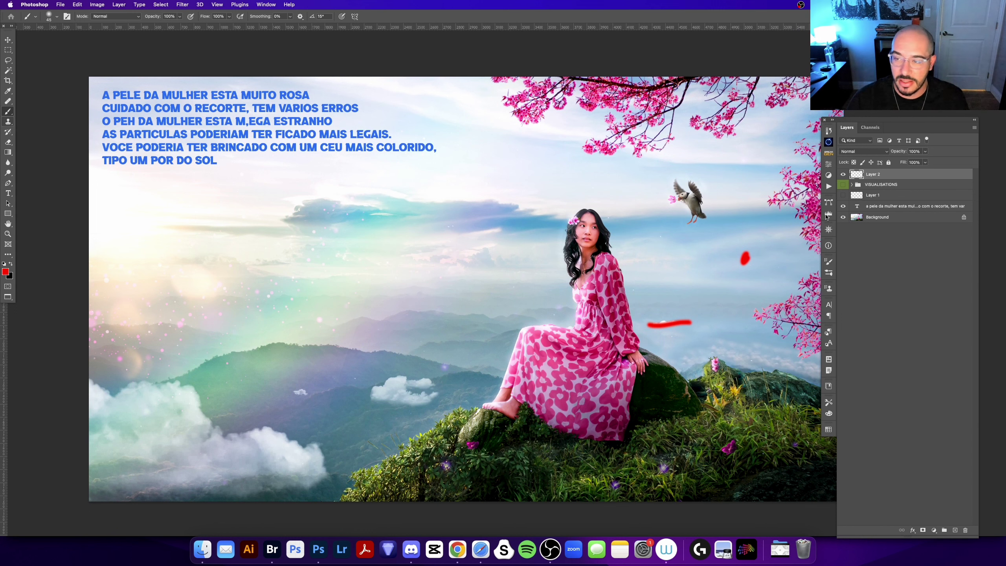
click(844, 195)
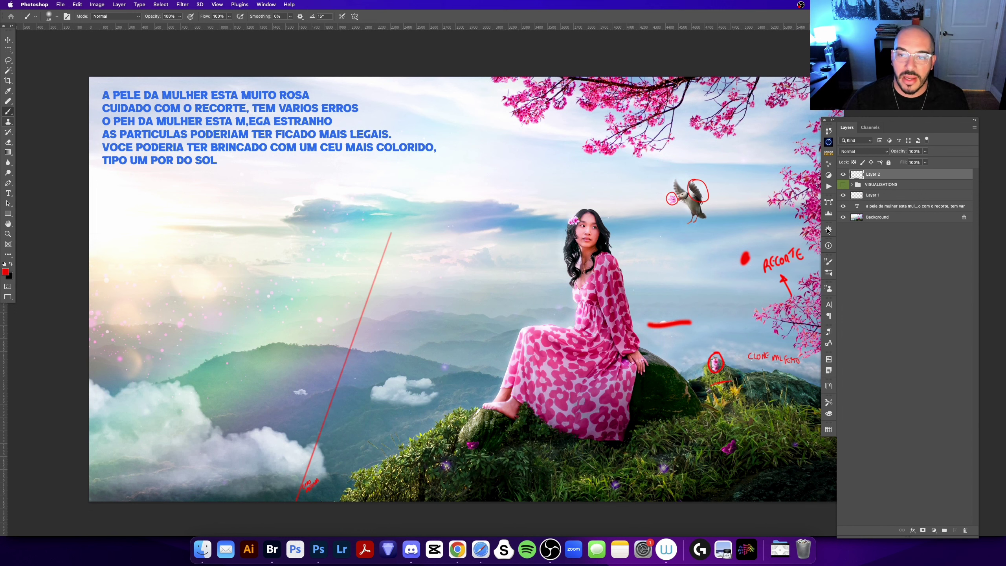
Zoom into the CLONE MAL FEITO area and hide Layer 1's red markup.
key(z)
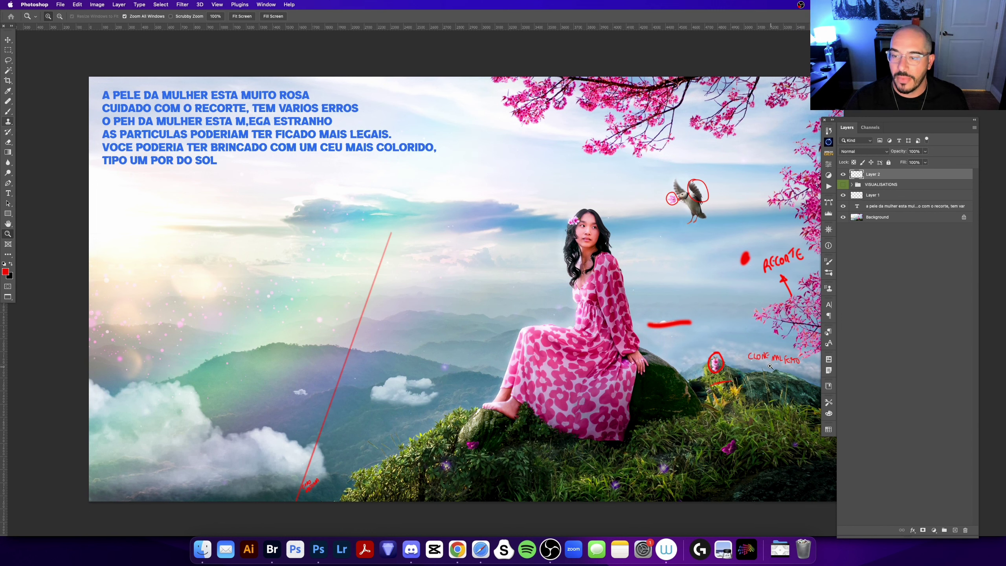
click(771, 367)
scroll(753, 309, left, 6)
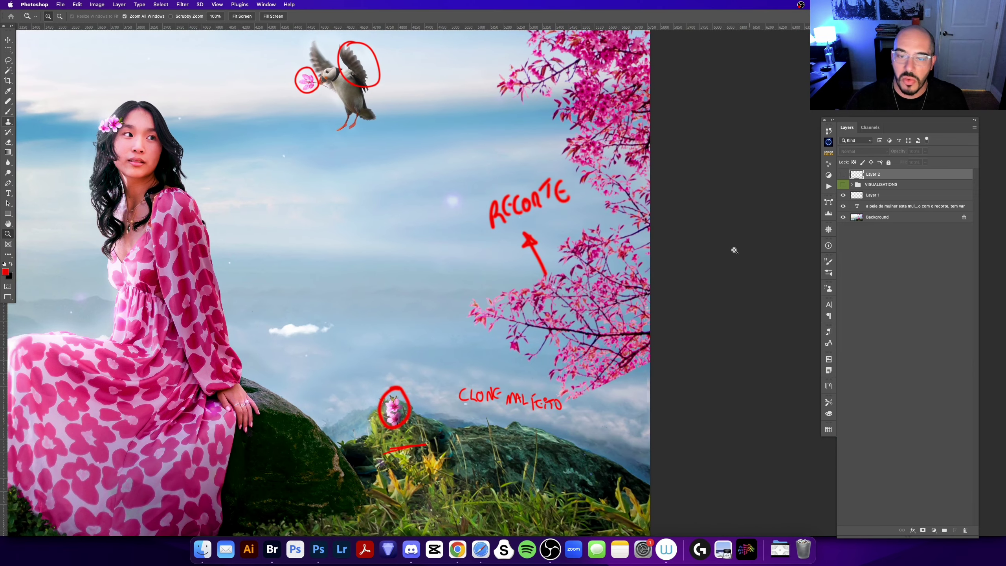
click(844, 195)
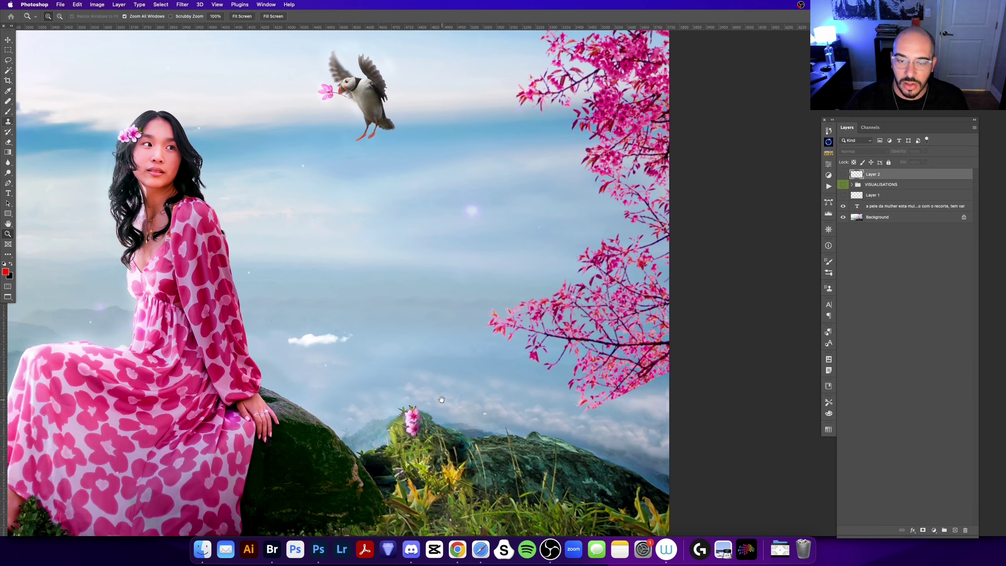
Zoom further into the sky and small white cloud beside the pink dress.
scroll(446, 421, up, 3)
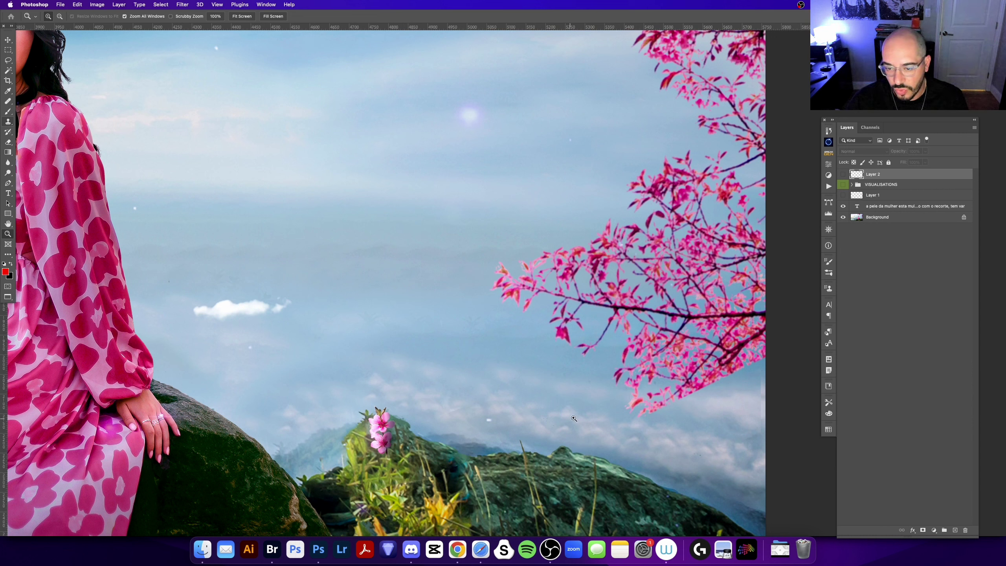
scroll(589, 395, left, 3)
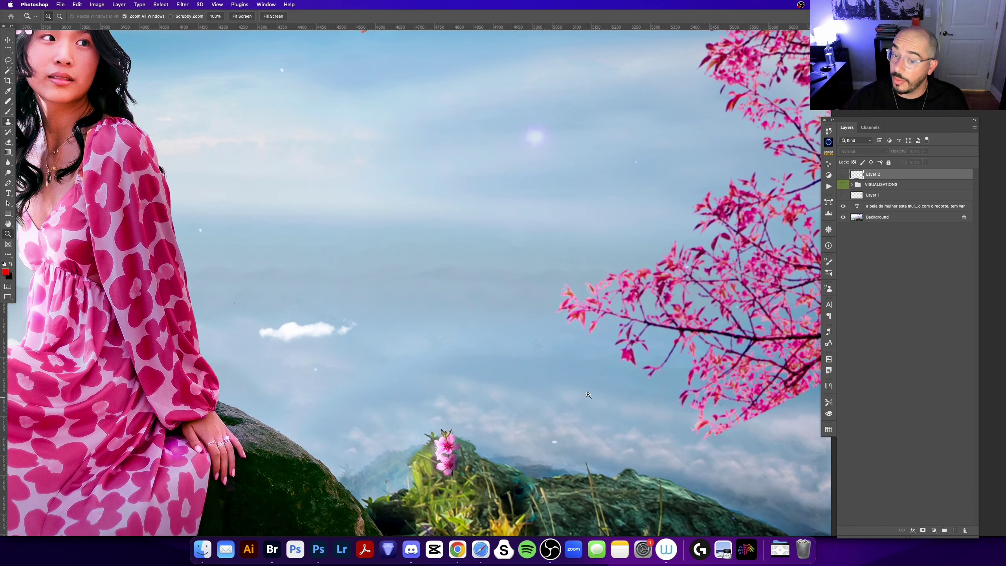
scroll(562, 373, right, 2)
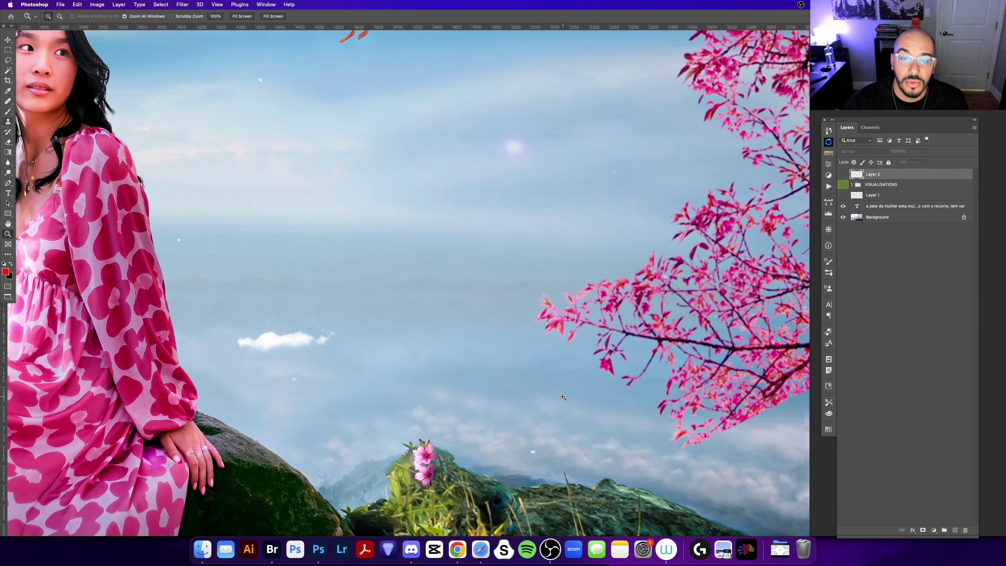
click(429, 372)
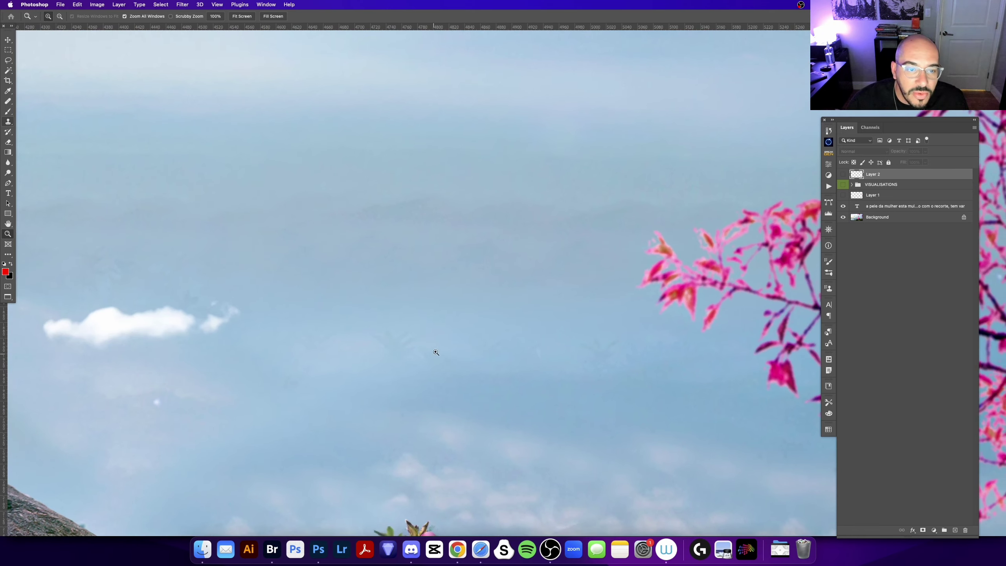
scroll(325, 351, left, 3)
scroll(326, 350, up, 1)
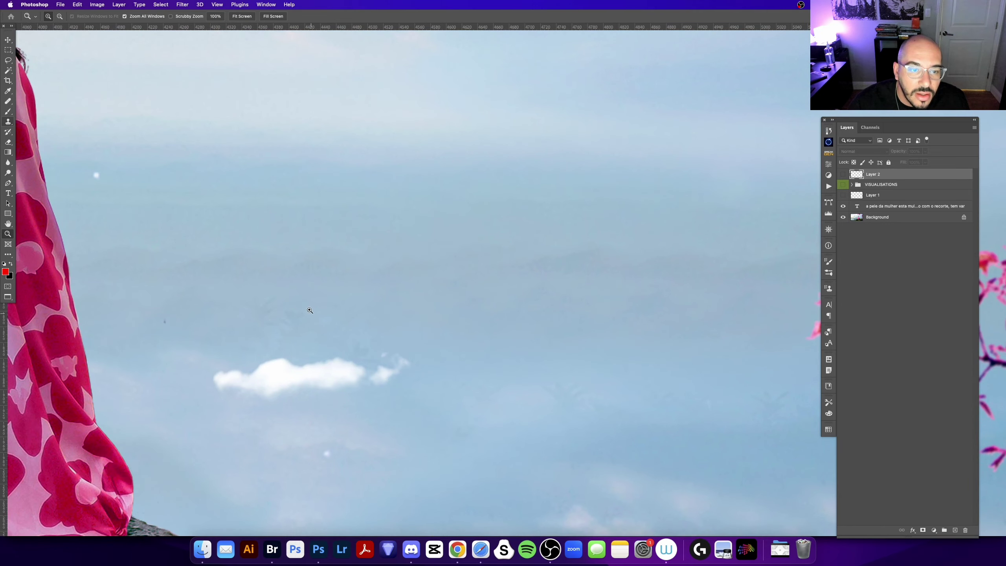
On a new layer, circle the small cloud in red, undoing two extra red marks.
key(b)
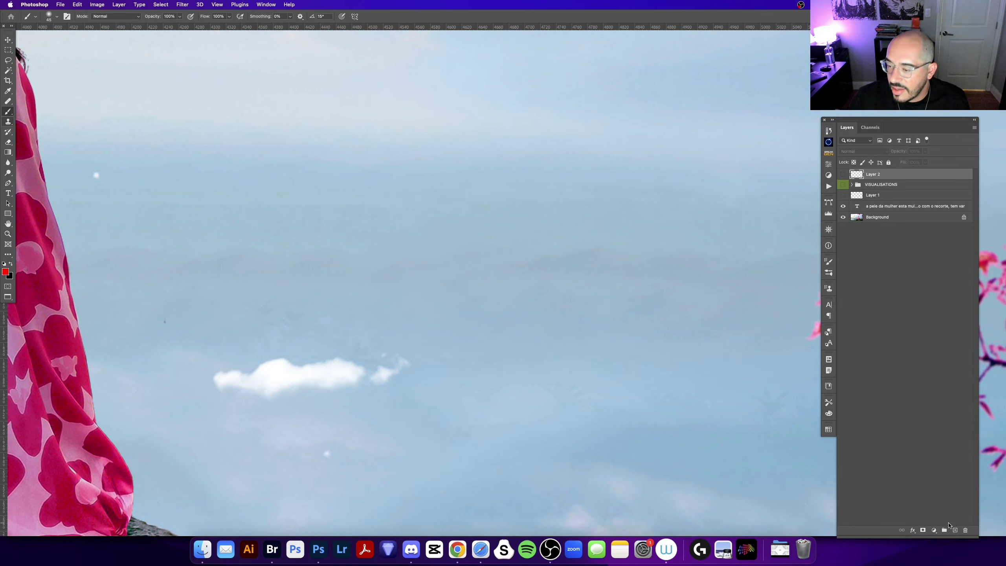
click(956, 530)
drag(303, 265, 276, 285)
scroll(425, 268, right, 10)
scroll(424, 269, down, 3)
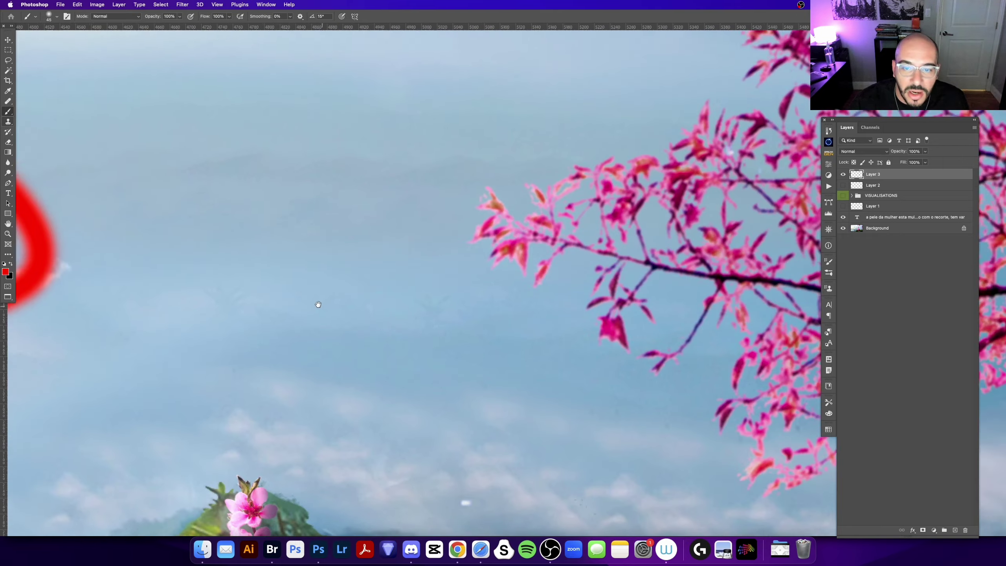
drag(424, 269, 528, 337)
key(ctrl+z)
mouse_move(224, 238)
mouse_down()
mouse_move(310, 366)
mouse_move(269, 262)
mouse_up()
key(ctrl+z)
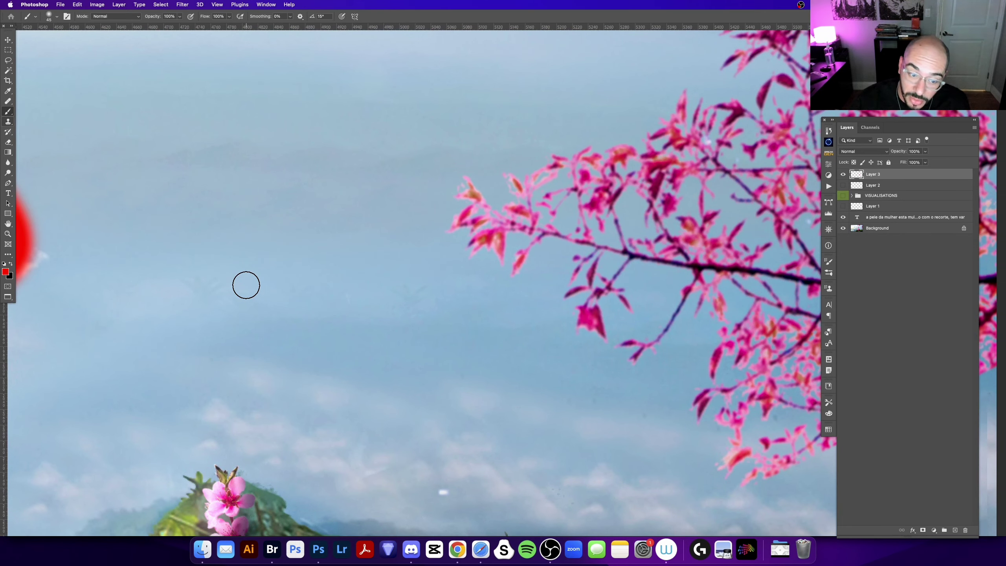
Fit the composite, show Layer 1's red markup again, and zoom into the sky's long red line.
key(ctrl+0)
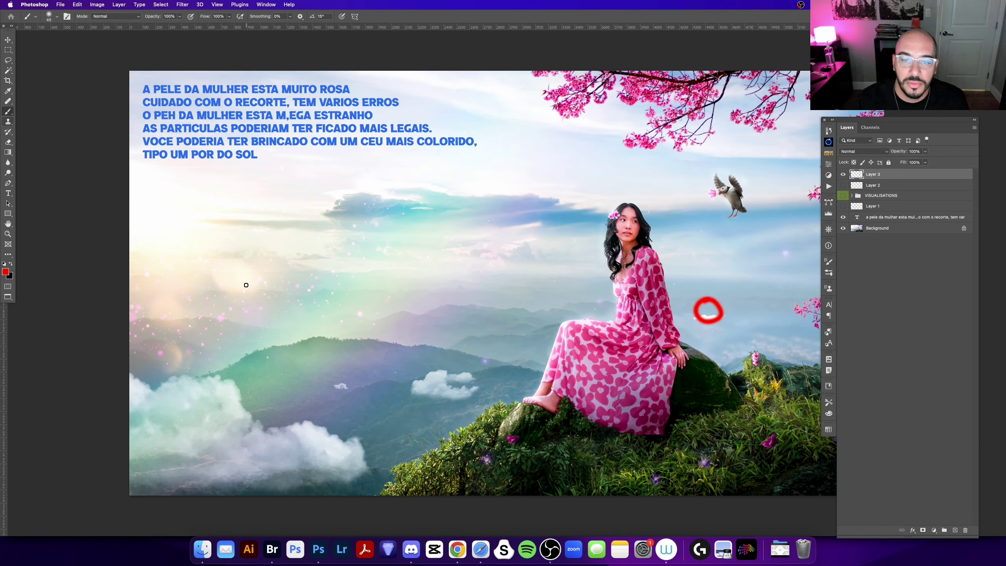
key(z)
scroll(349, 296, right, 1)
scroll(365, 277, right, 4)
scroll(384, 257, right, 2)
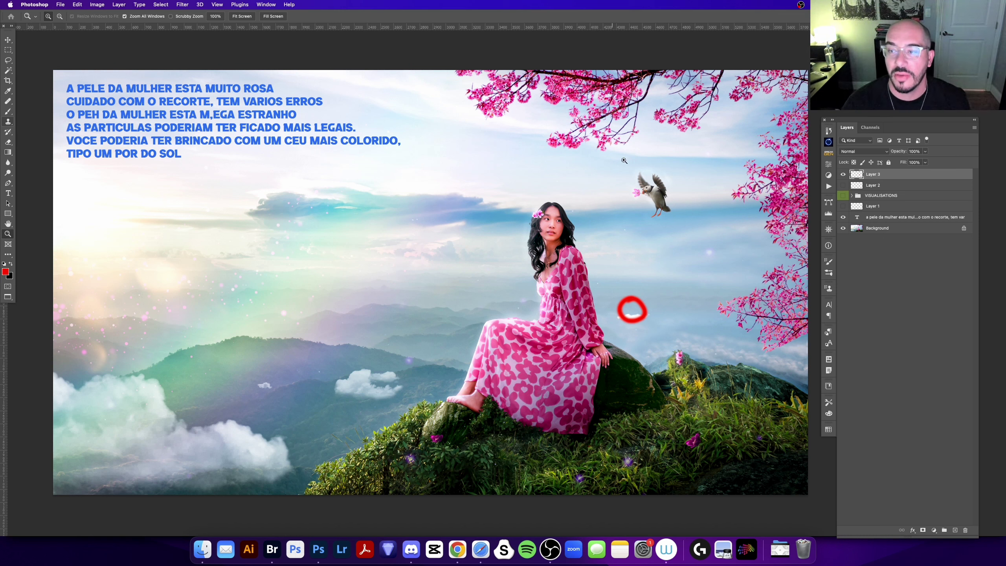
click(844, 206)
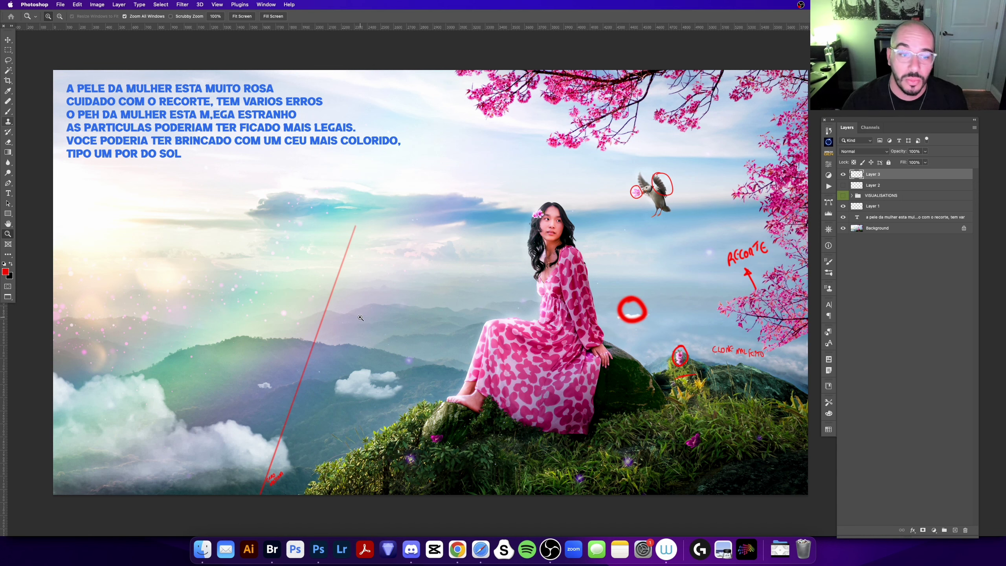
drag(411, 356, 562, 273)
click(567, 179)
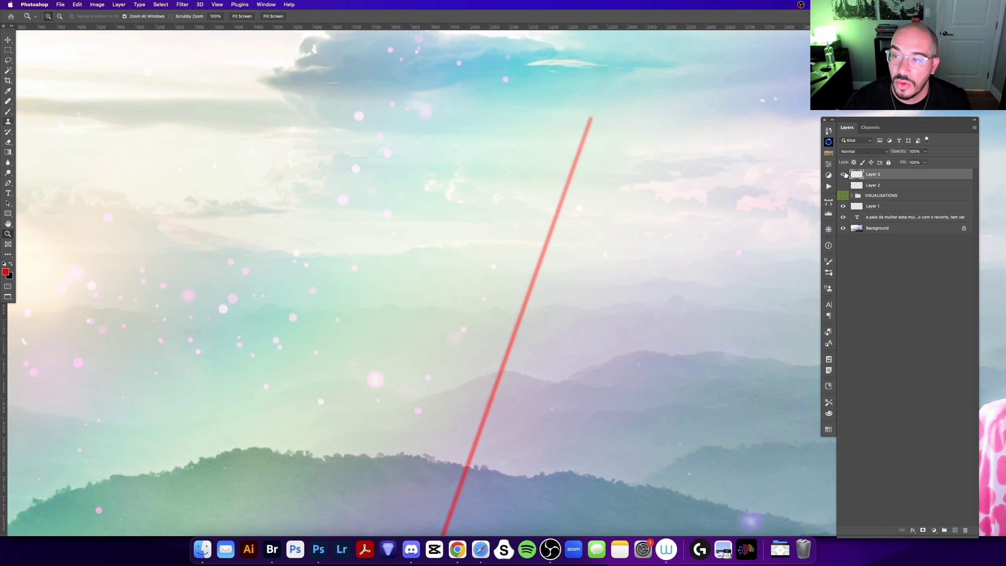
Toggle the blue feedback text and red line layers' visibility to compare the markup.
click(844, 217)
click(843, 218)
click(844, 206)
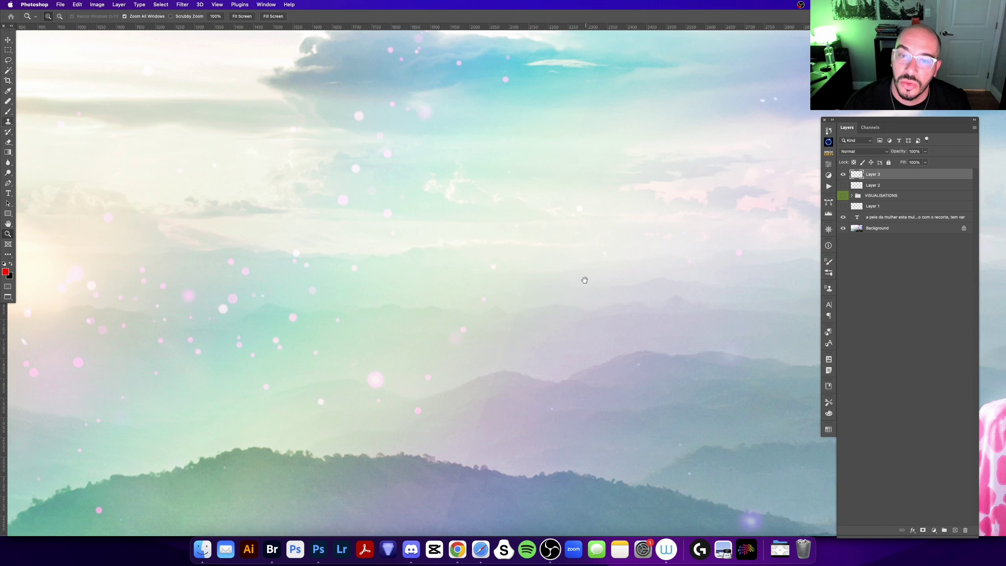
scroll(584, 280, down, 3)
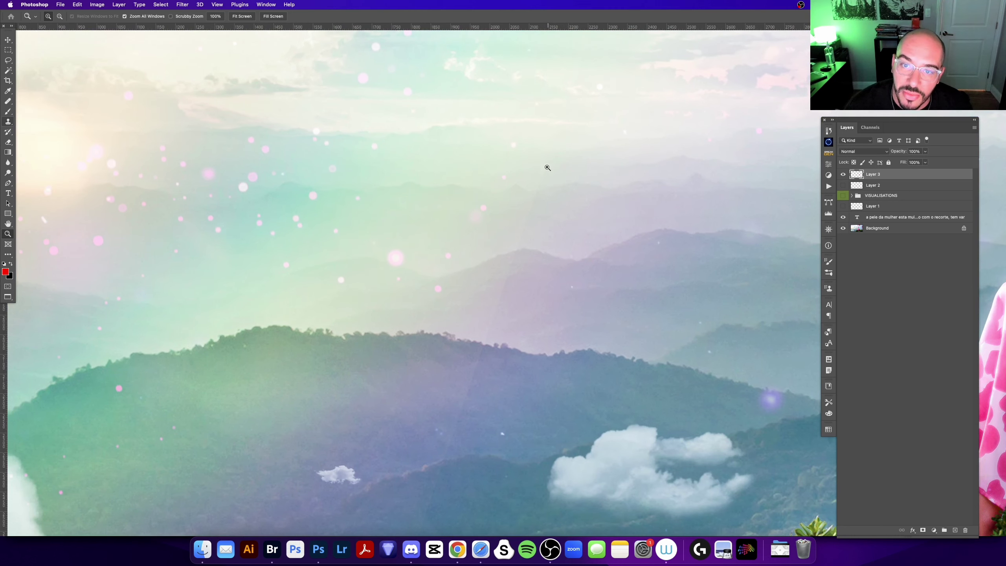
click(844, 206)
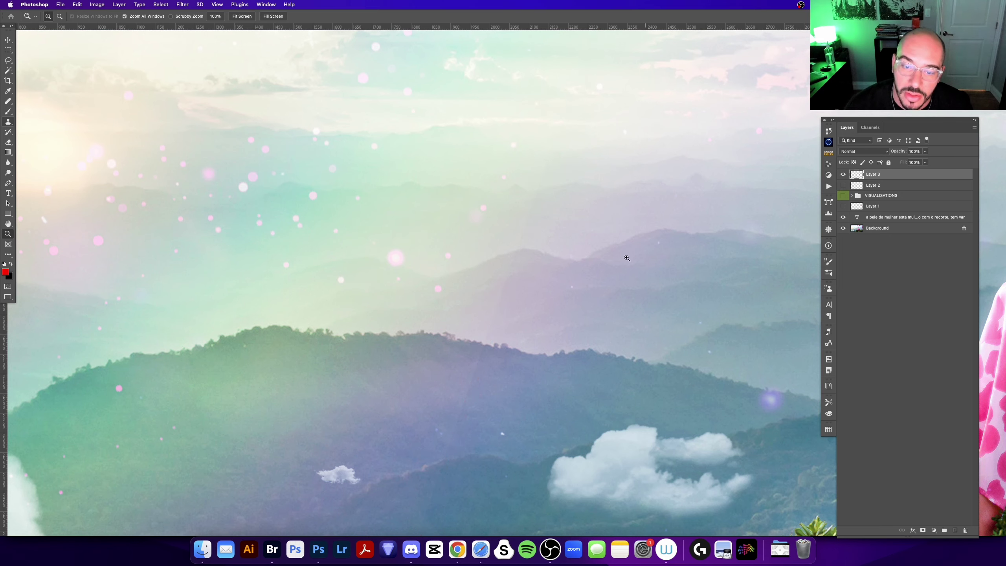
Inspect the hazy mountain ridges and large cloud up close, then fit the whole image.
scroll(530, 200, up, 2)
scroll(512, 220, up, 1)
scroll(506, 366, up, 2)
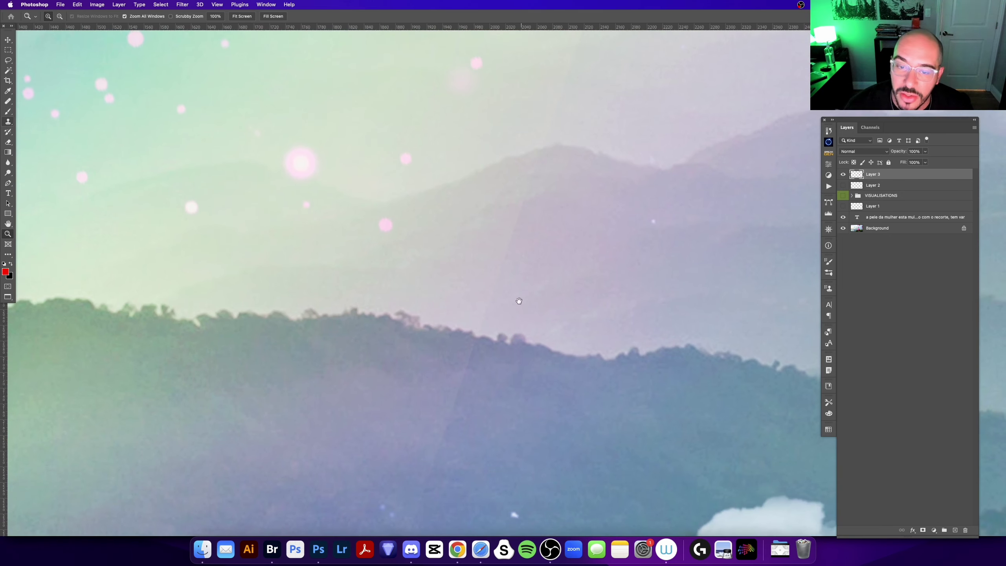
scroll(521, 299, up, 2)
drag(509, 243, 516, 220)
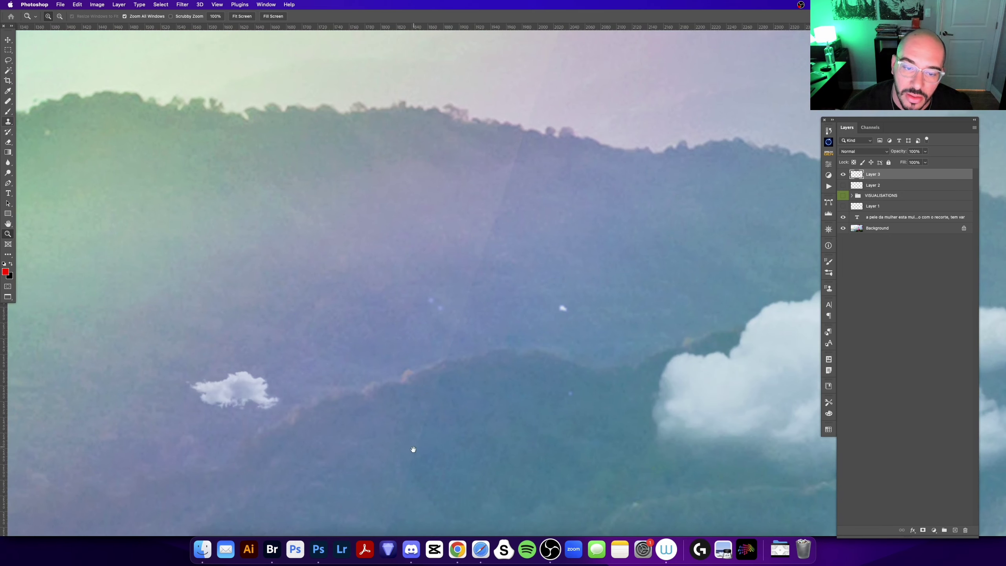
drag(413, 449, 524, 152)
drag(434, 367, 510, 202)
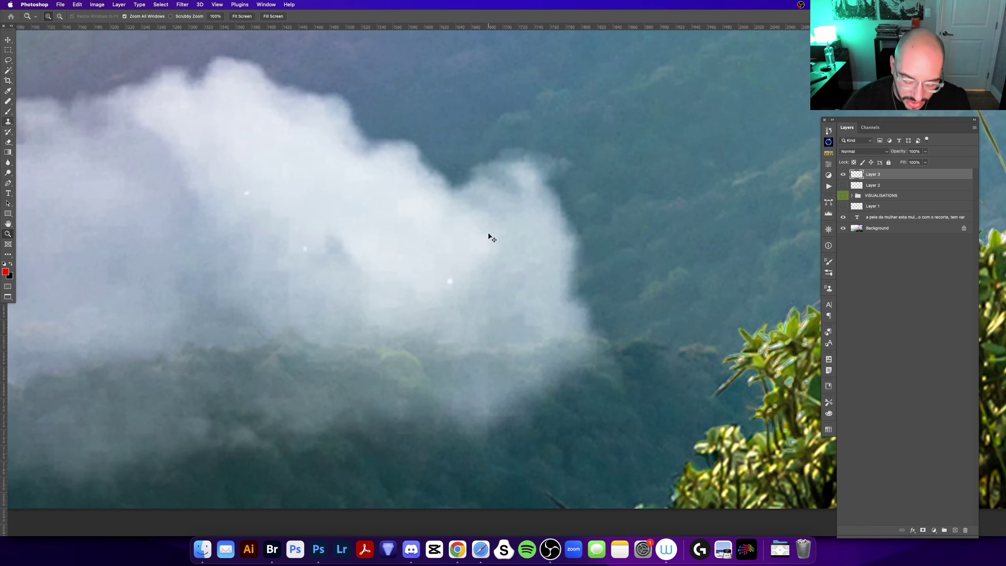
key(super+0)
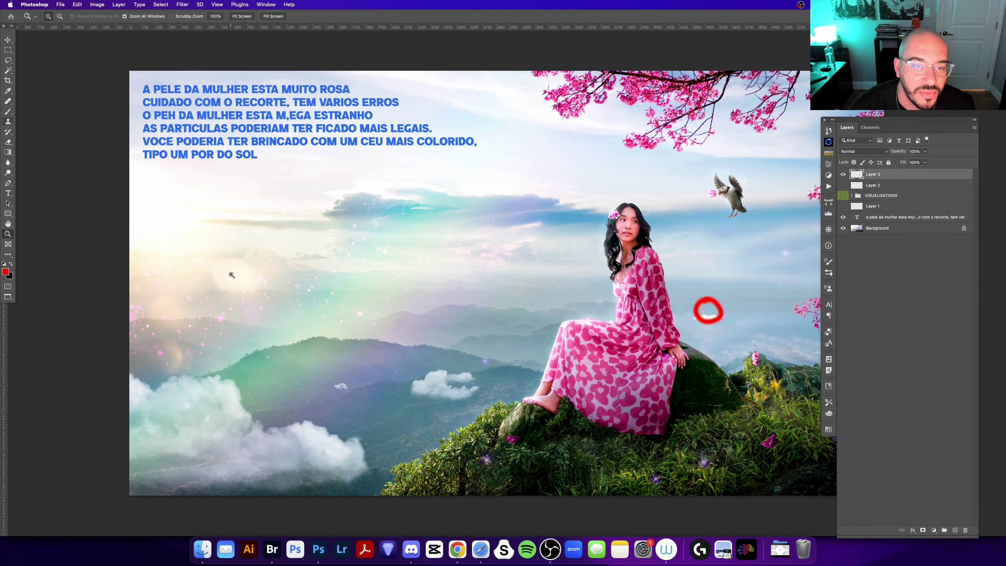
key(b)
drag(276, 258, 269, 248)
key(cmd+z)
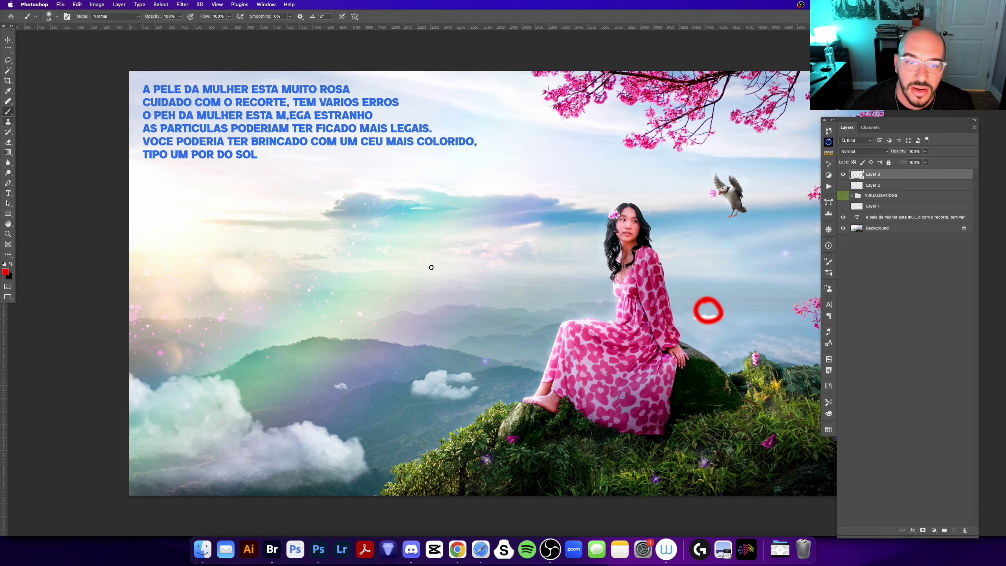
drag(253, 291, 248, 279)
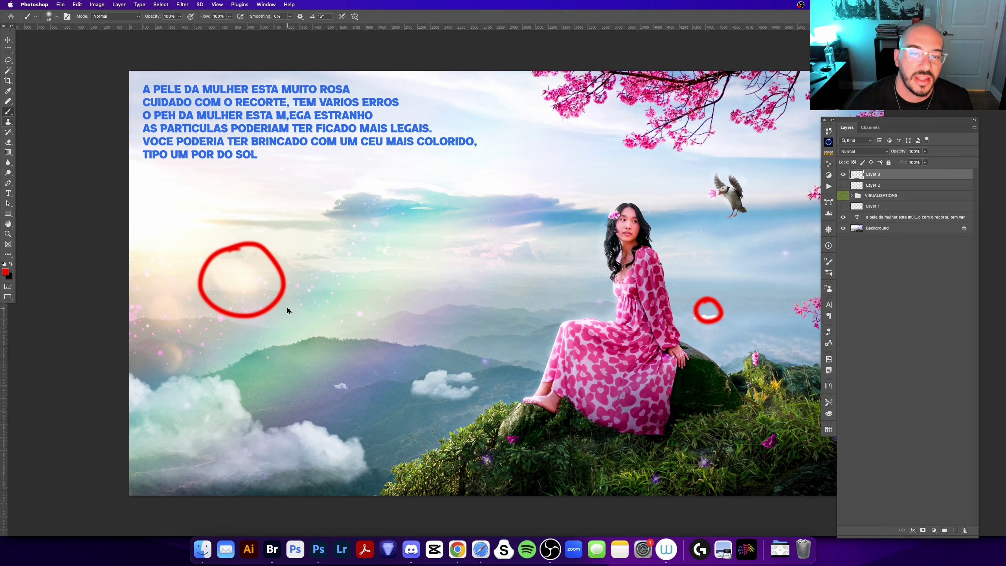
key(super+z)
drag(414, 247, 435, 265)
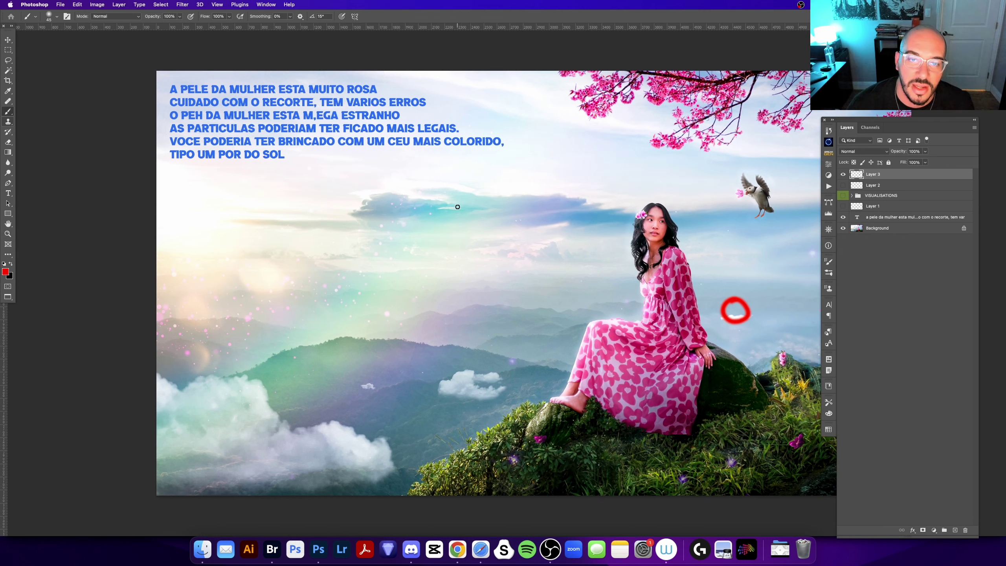
drag(469, 187, 358, 476)
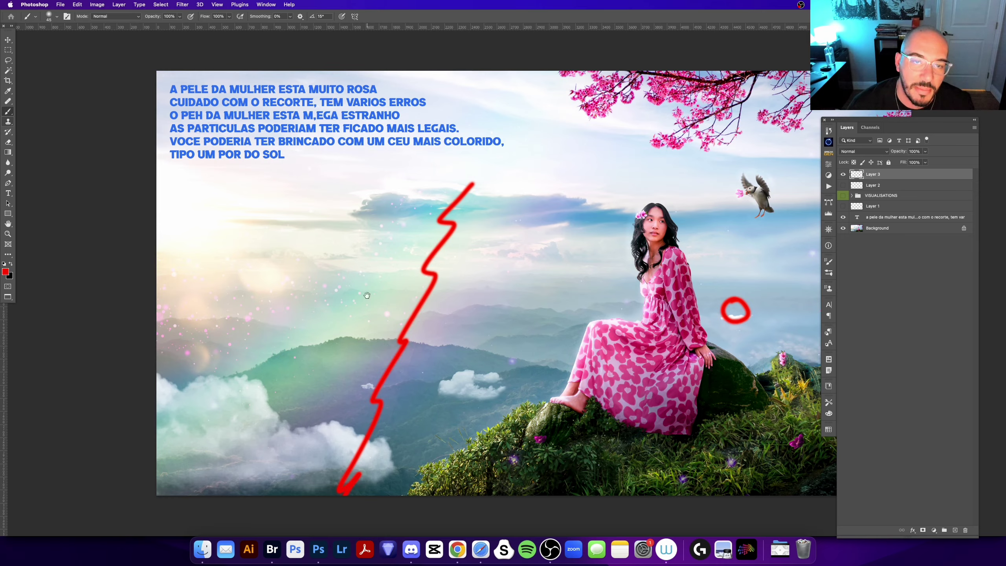
drag(367, 295, 255, 295)
key(super+z)
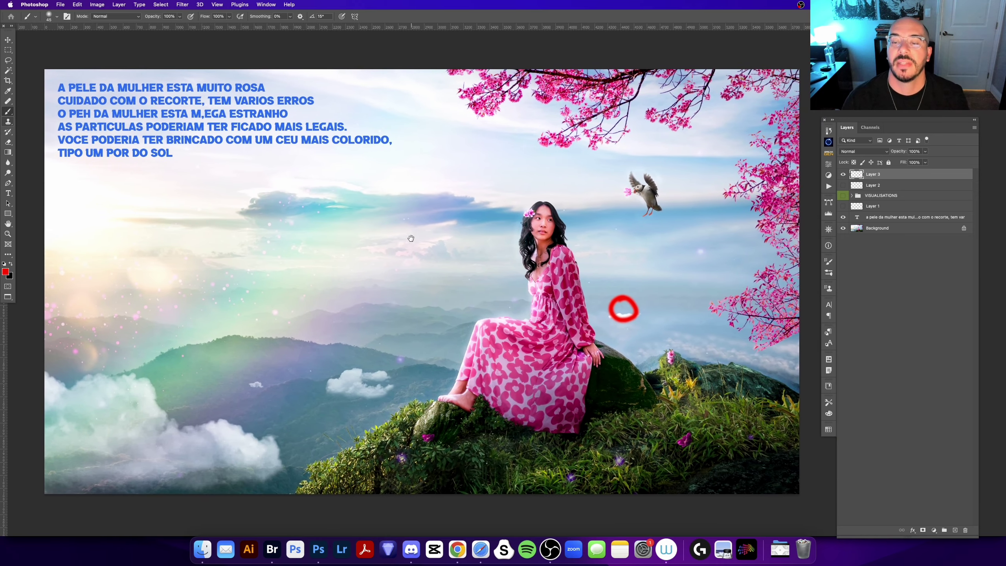
drag(411, 239, 405, 236)
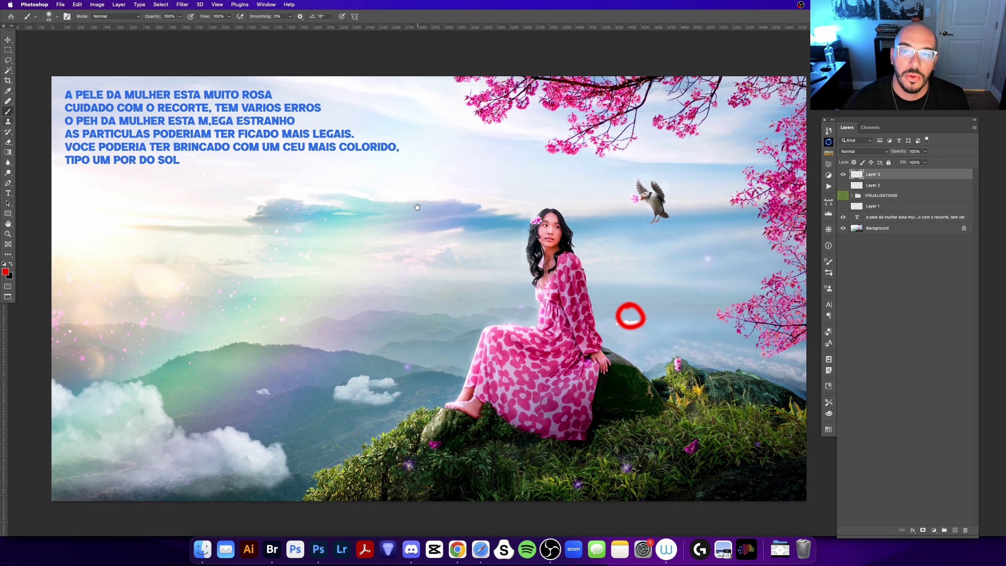
drag(428, 203, 428, 207)
Hide Layer 3's small red circle, then save and close kwan.psd.
key(f)
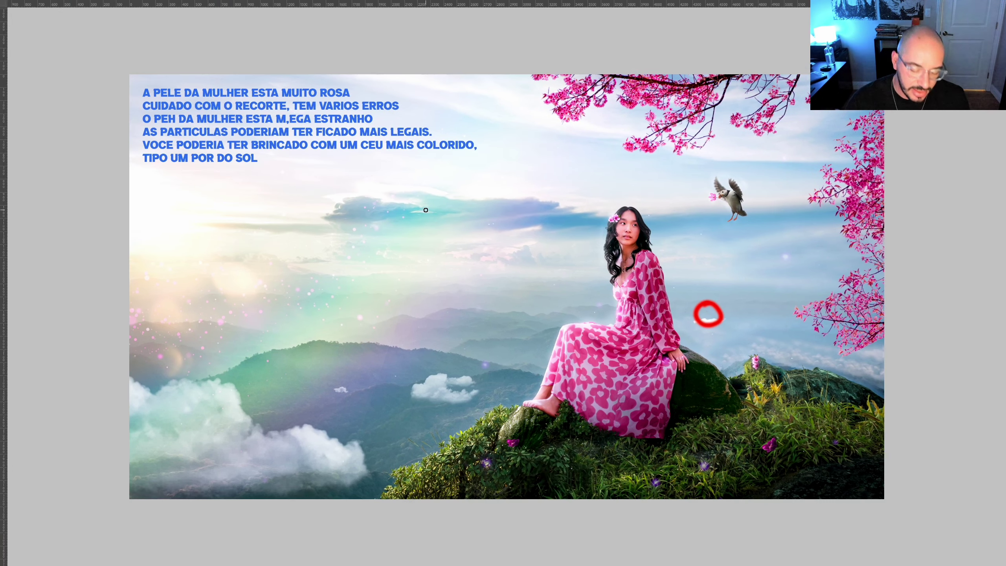
key(f)
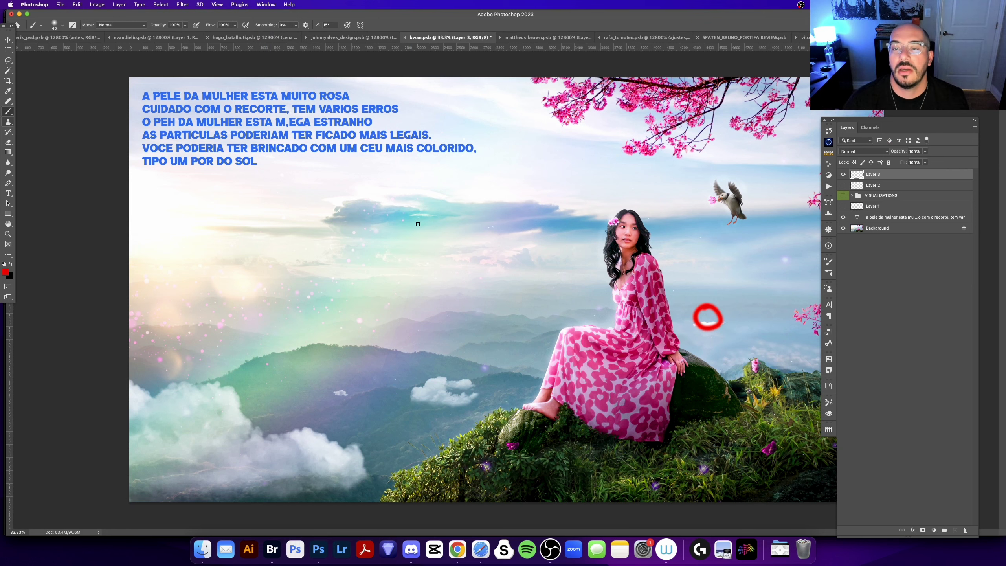
click(843, 175)
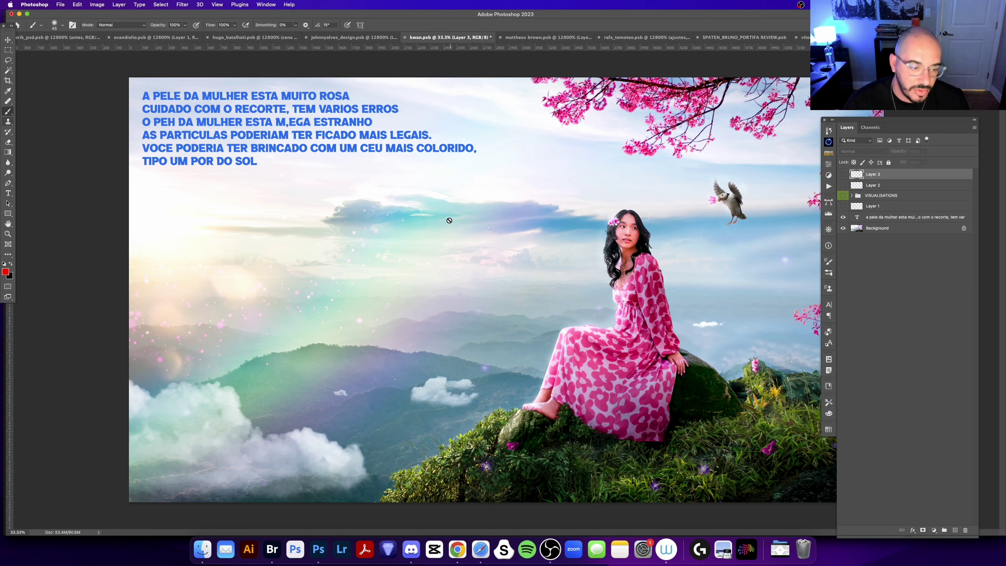
key(f)
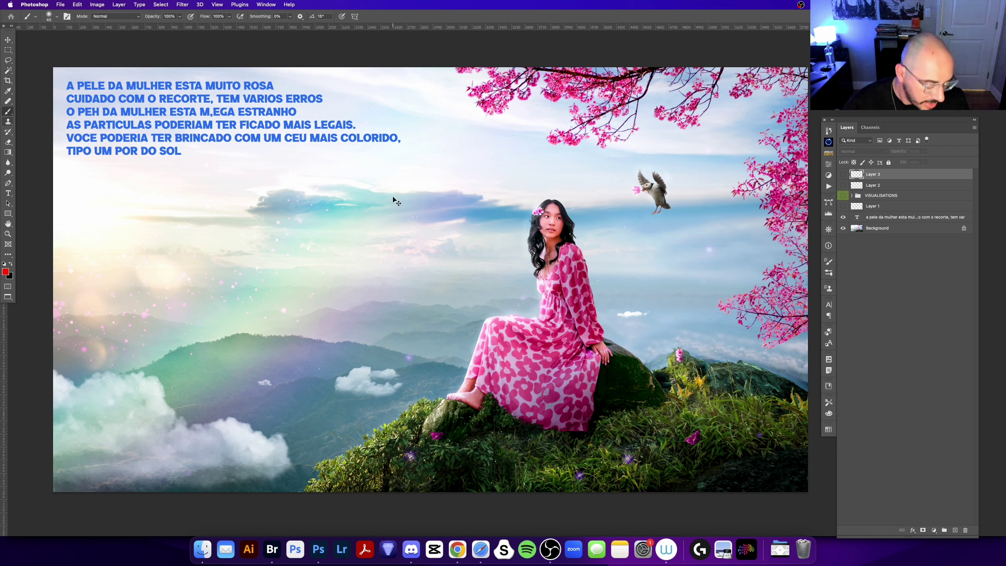
key(super+w)
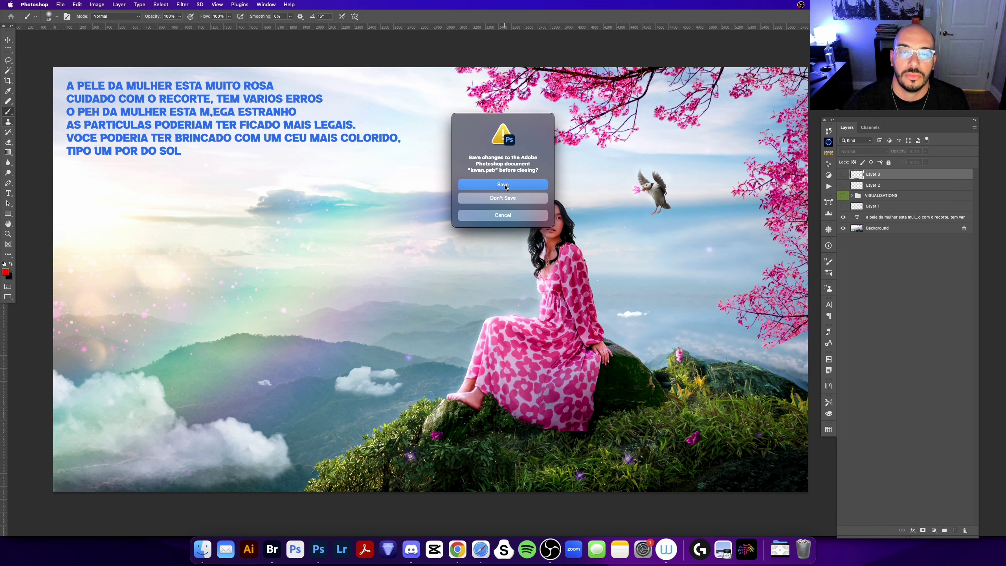
click(506, 187)
key(z)
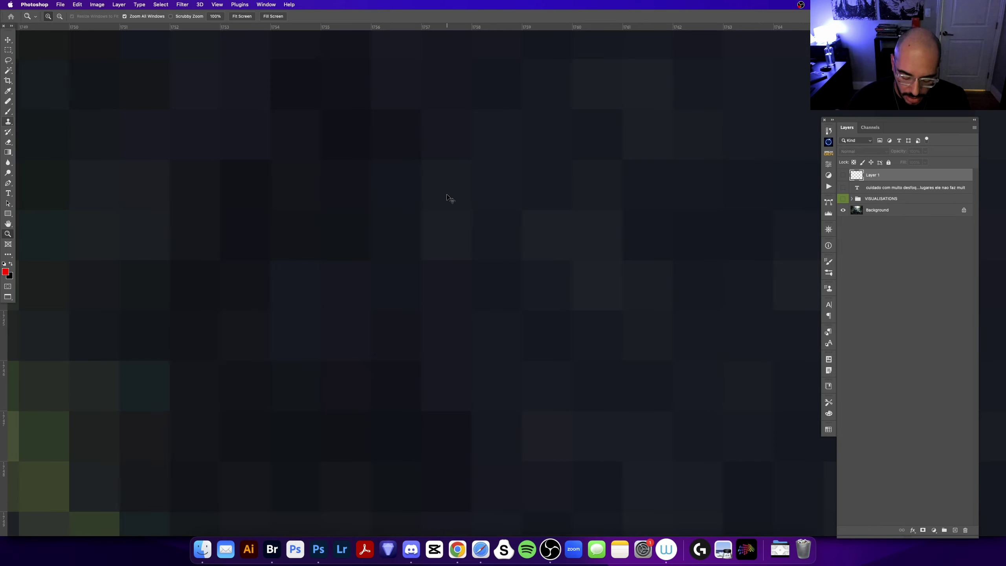
key(f)
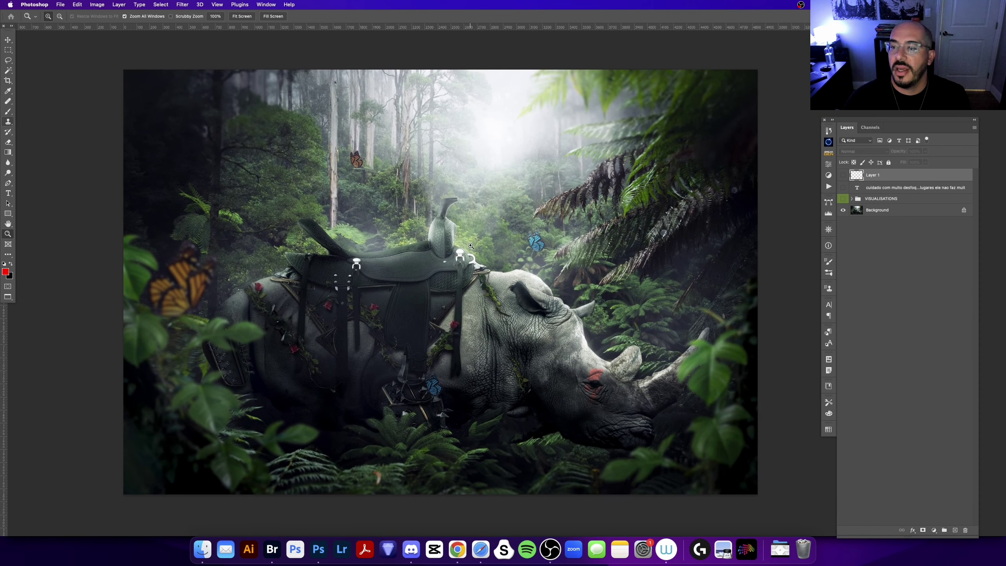
key(f)
key(f)
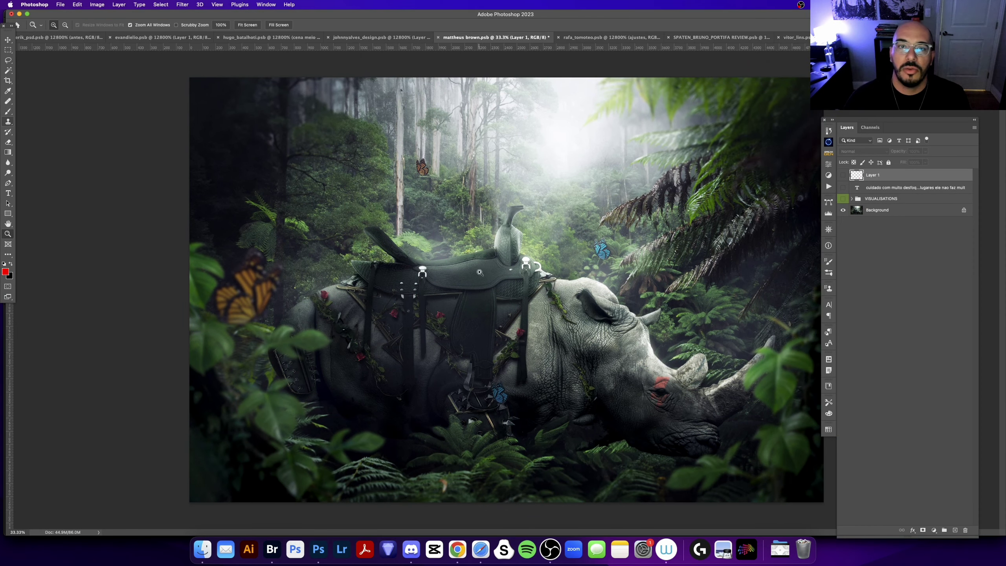
key(f)
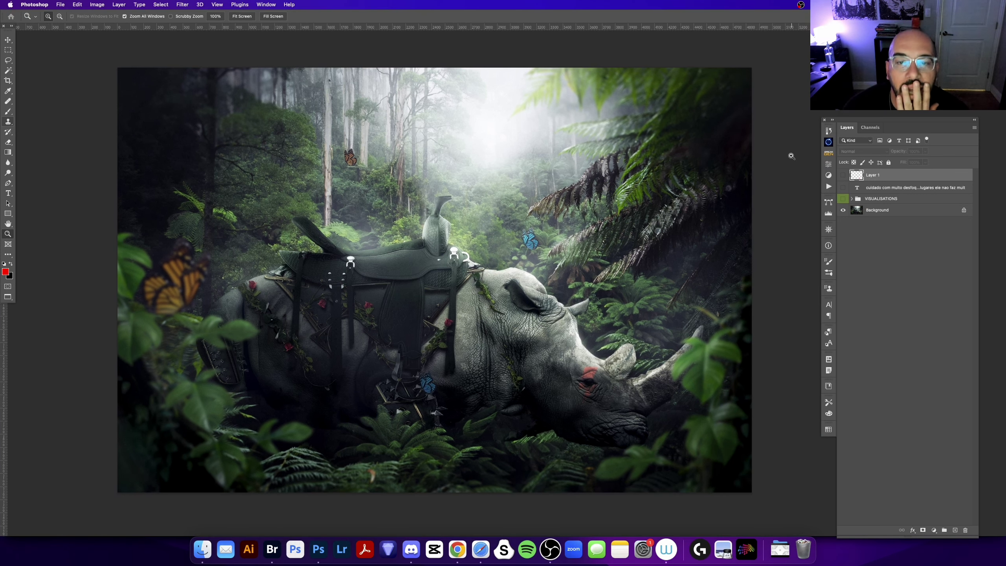
click(844, 188)
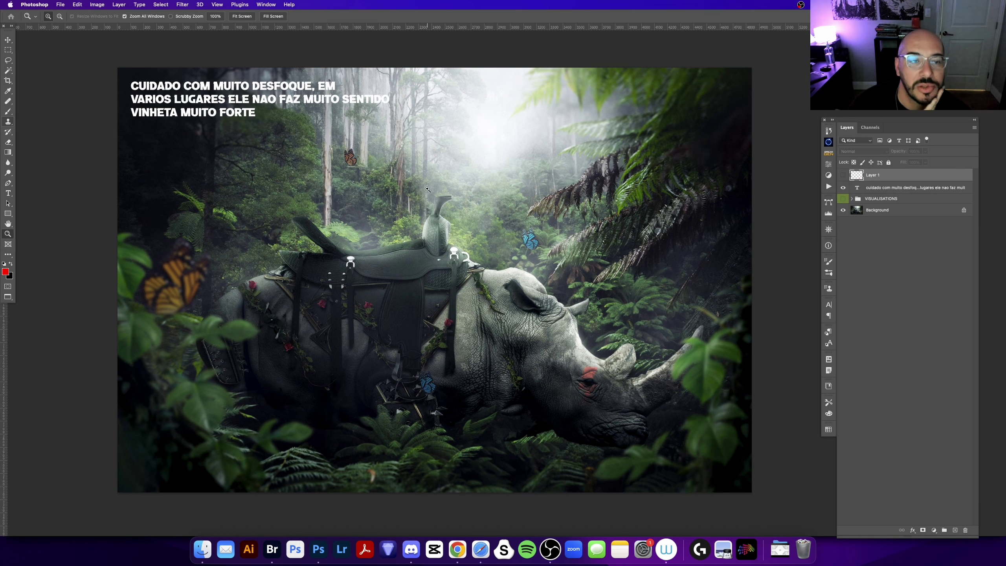
scroll(428, 189, up, 1)
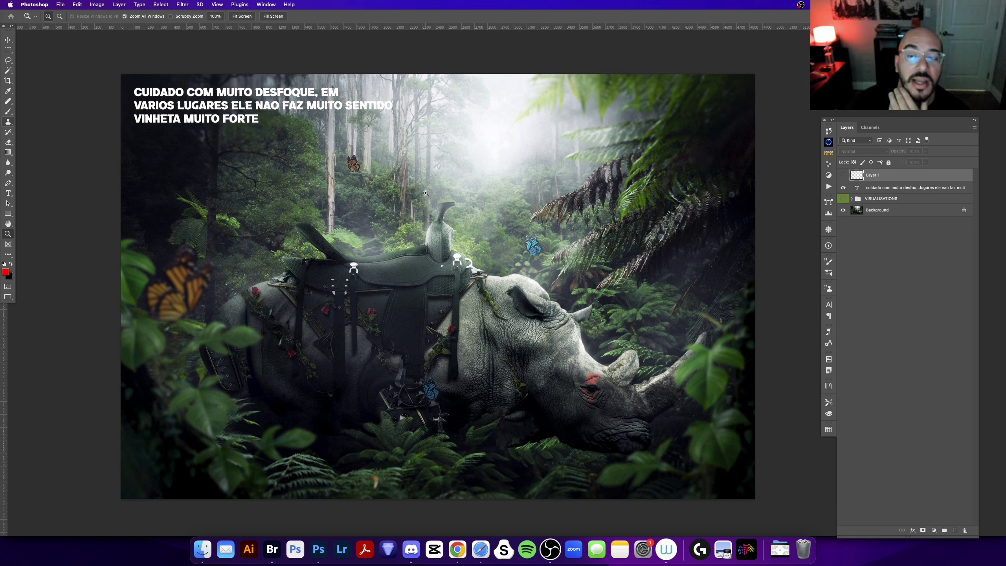
click(844, 188)
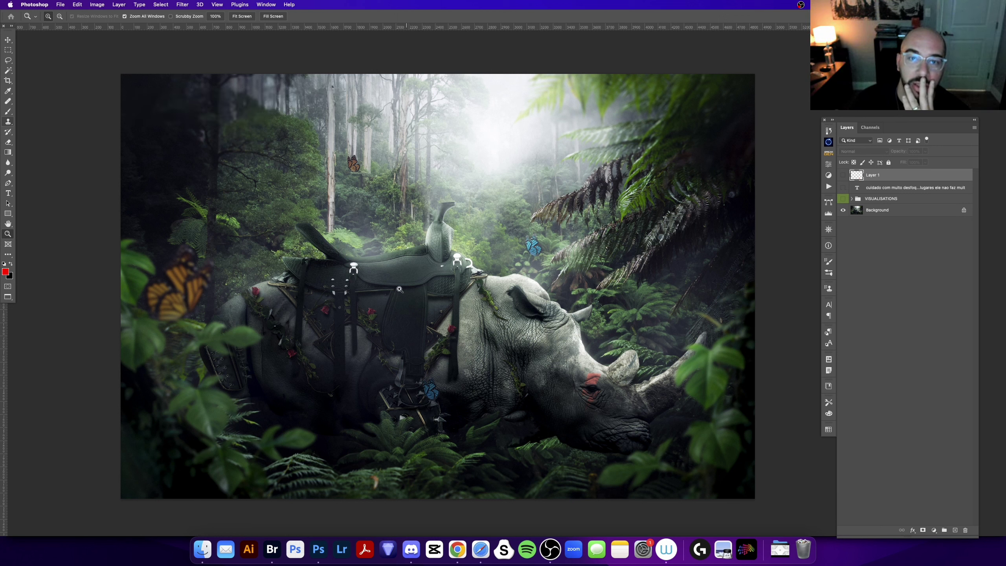
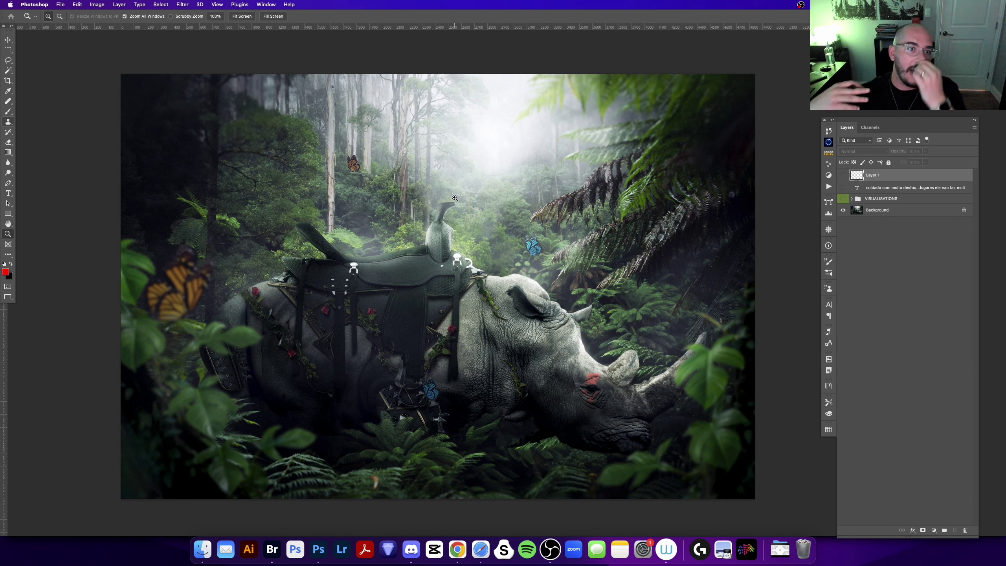
Add Layer 2, then sketch red test circles and a stroke over the misty area and undo them.
click(956, 531)
key(b)
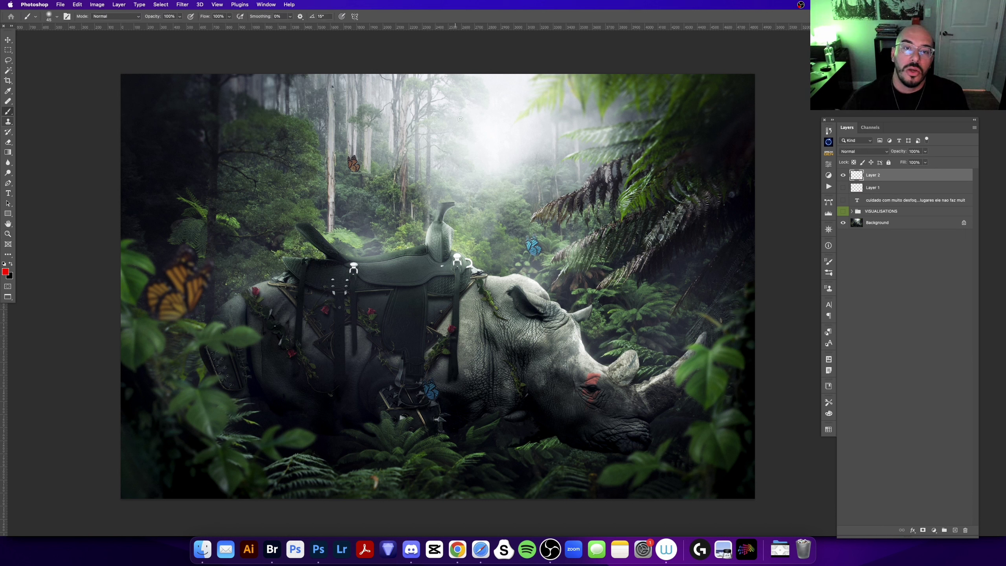
drag(475, 92, 458, 112)
key(super+z)
drag(501, 80, 474, 151)
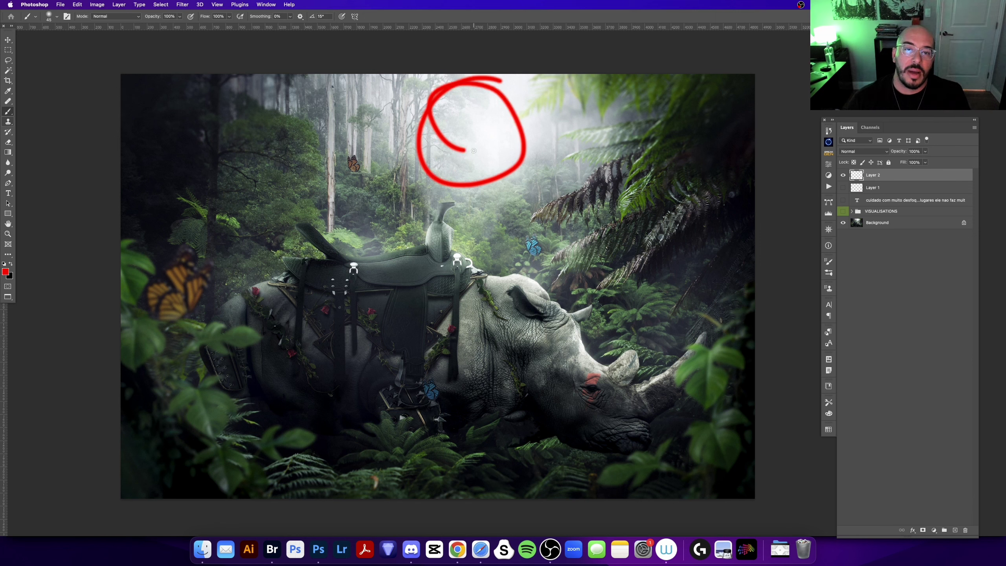
key(super+z)
mouse_move(190, 88)
mouse_down()
mouse_move(155, 432)
mouse_move(509, 481)
mouse_move(745, 147)
mouse_up()
key(super+z)
Zoom in on the lower-left foliage, then fit the whole image back in view.
key(z)
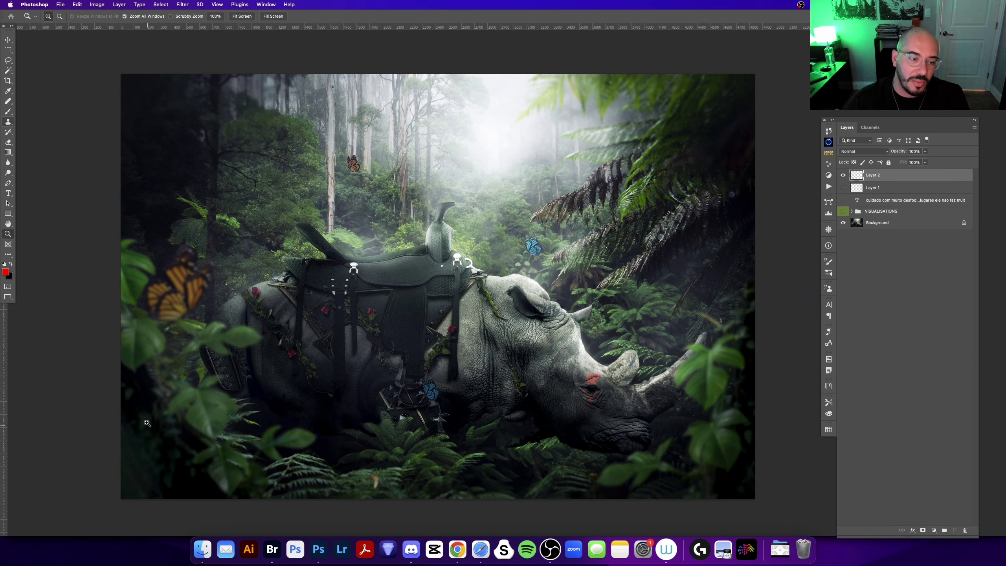
click(147, 423)
scroll(135, 375, down, 2)
scroll(306, 279, down, 3)
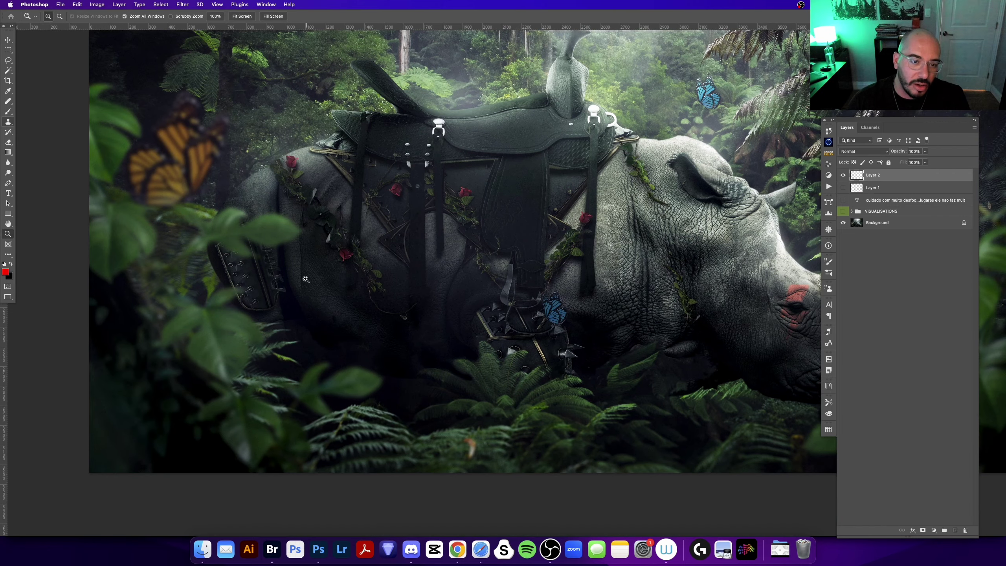
scroll(293, 293, up, 4)
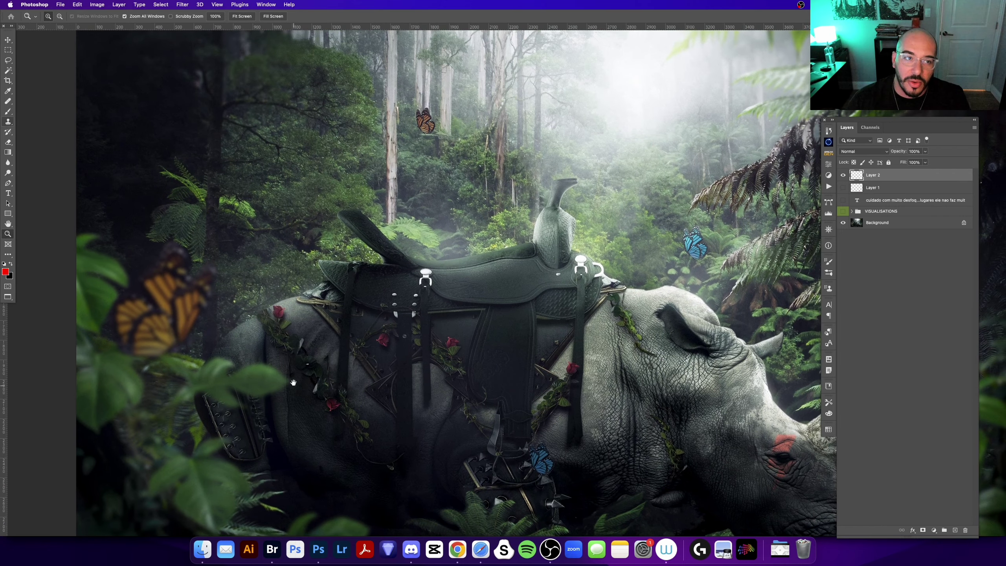
scroll(309, 313, up, 1)
alt+click(312, 317)
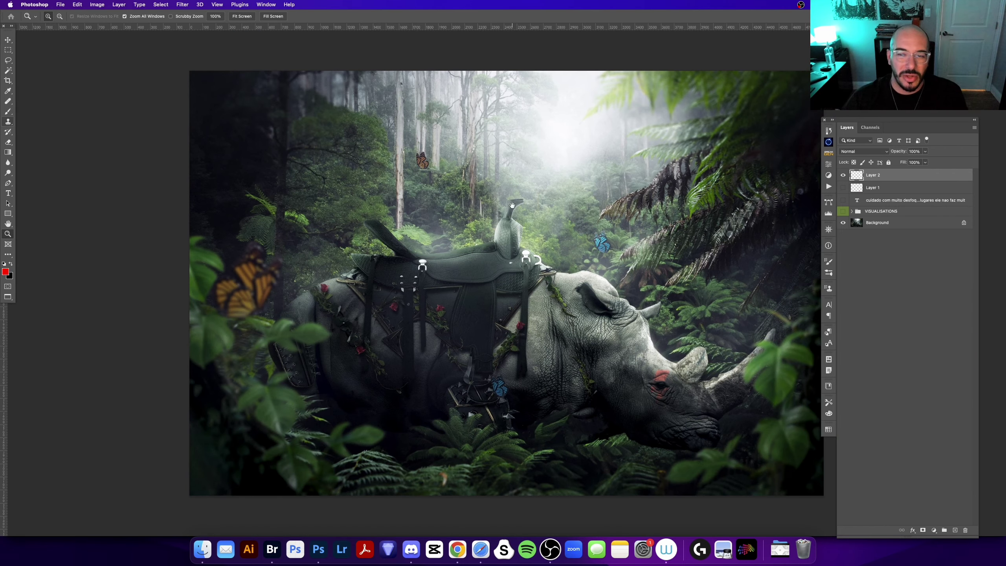
scroll(462, 202, right, 2)
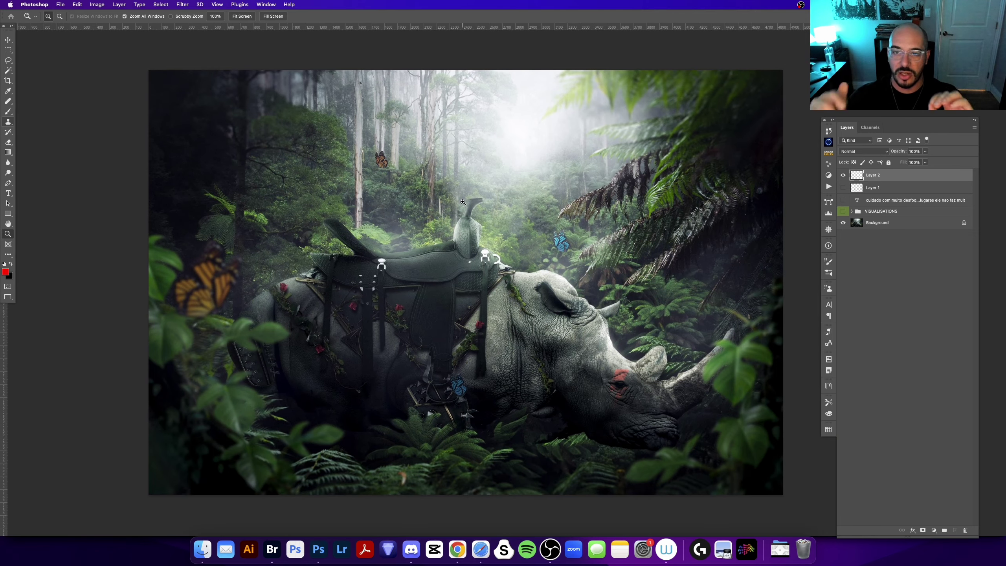
key(b)
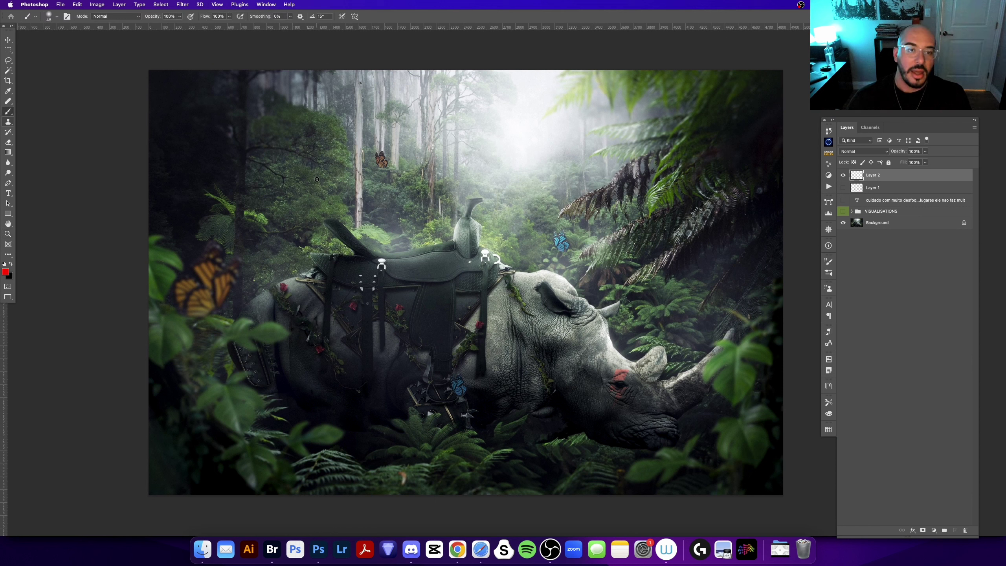
drag(324, 333, 323, 101)
drag(551, 98, 550, 314)
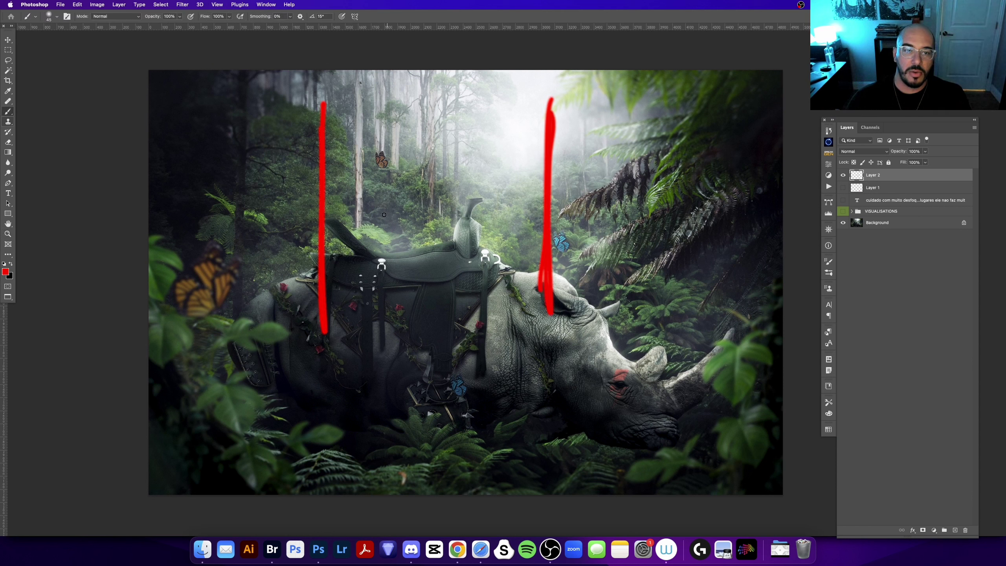
mouse_move(343, 330)
mouse_down()
mouse_move(345, 225)
mouse_move(344, 324)
mouse_up()
drag(511, 225, 513, 321)
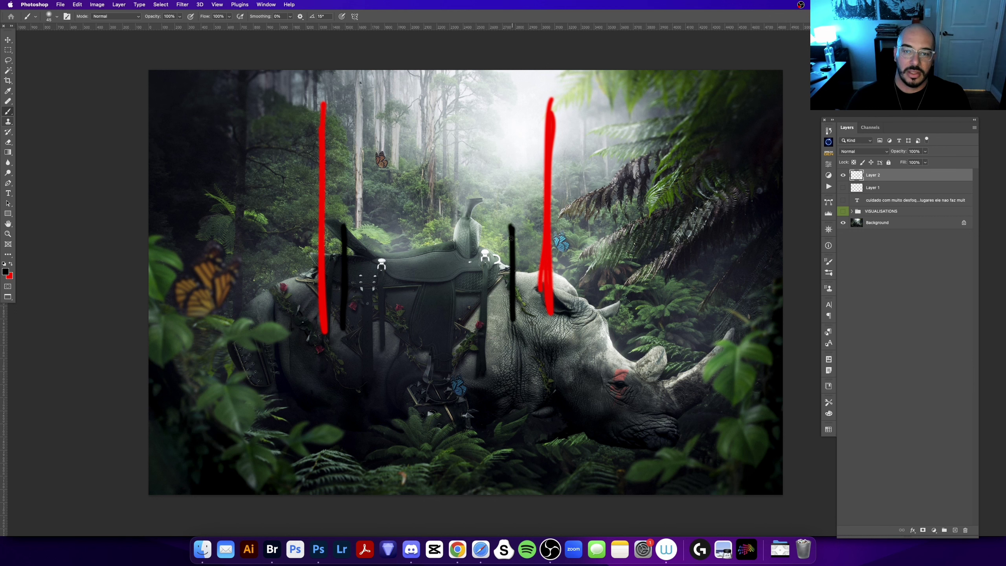
mouse_move(539, 235)
mouse_down()
mouse_move(542, 315)
mouse_move(544, 210)
mouse_up()
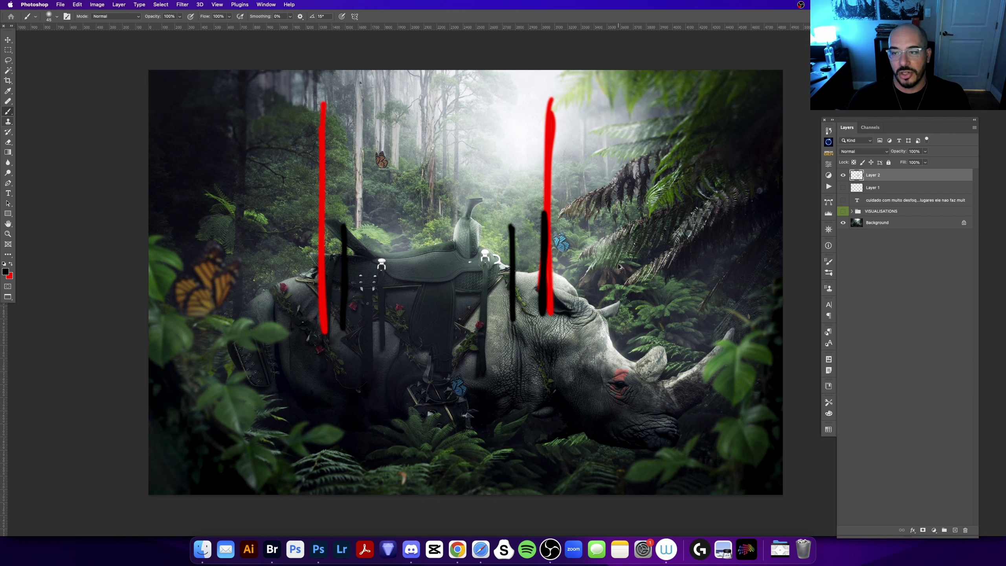
key(super+z)
key(super+z)
key(super+z)
key(super+z)
key(super+z)
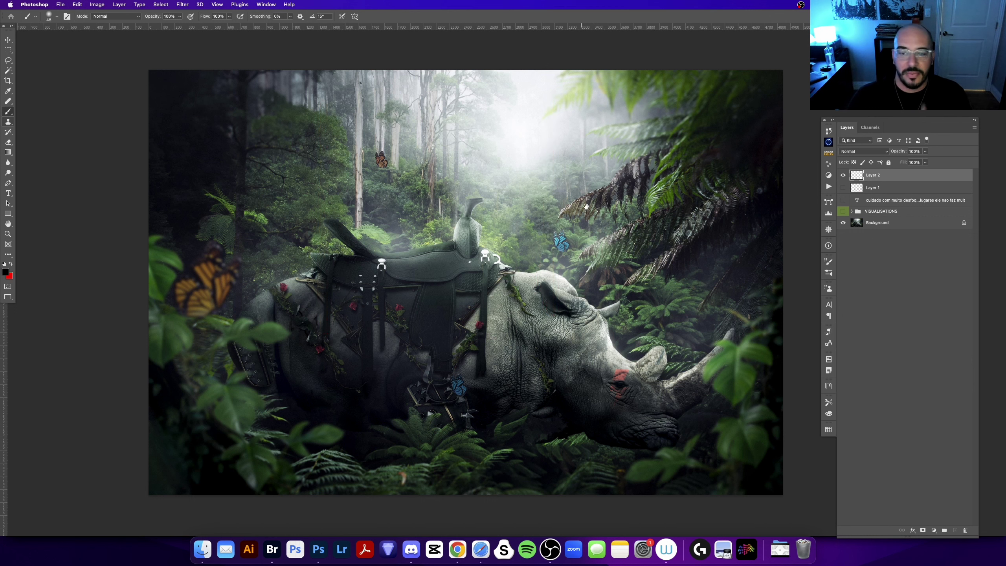
drag(587, 207, 590, 217)
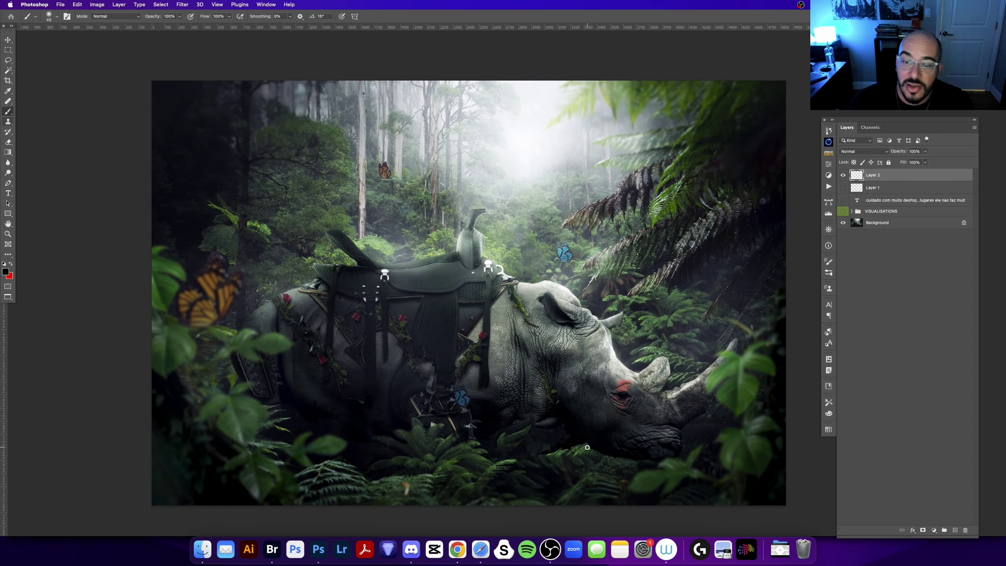
key(z)
click(588, 447)
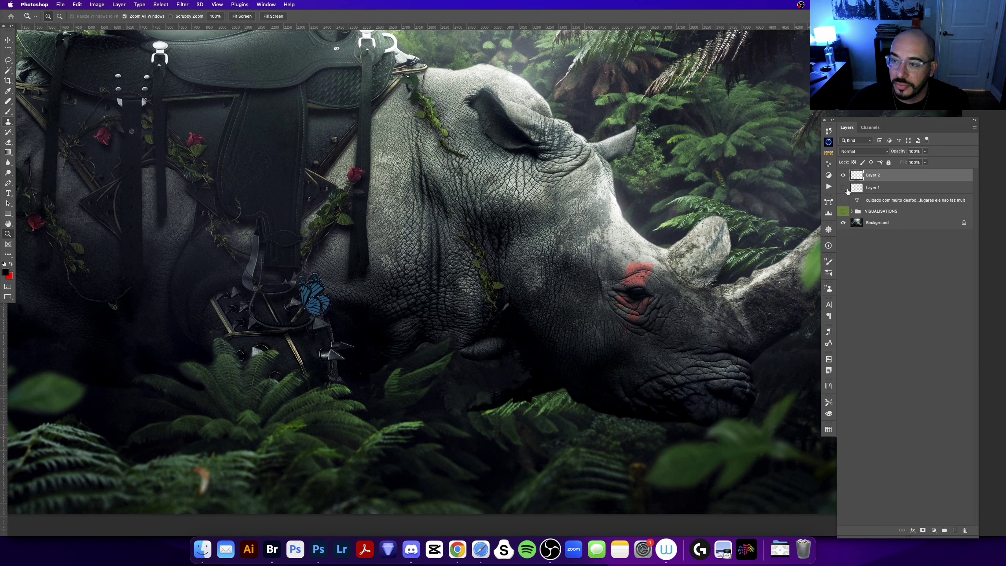
click(843, 188)
click(531, 405)
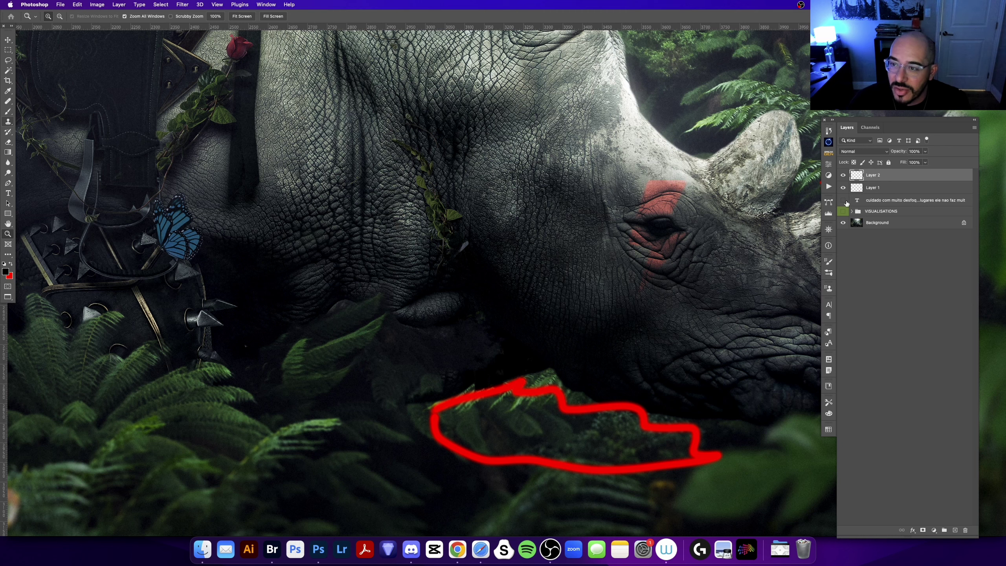
click(844, 211)
click(521, 334)
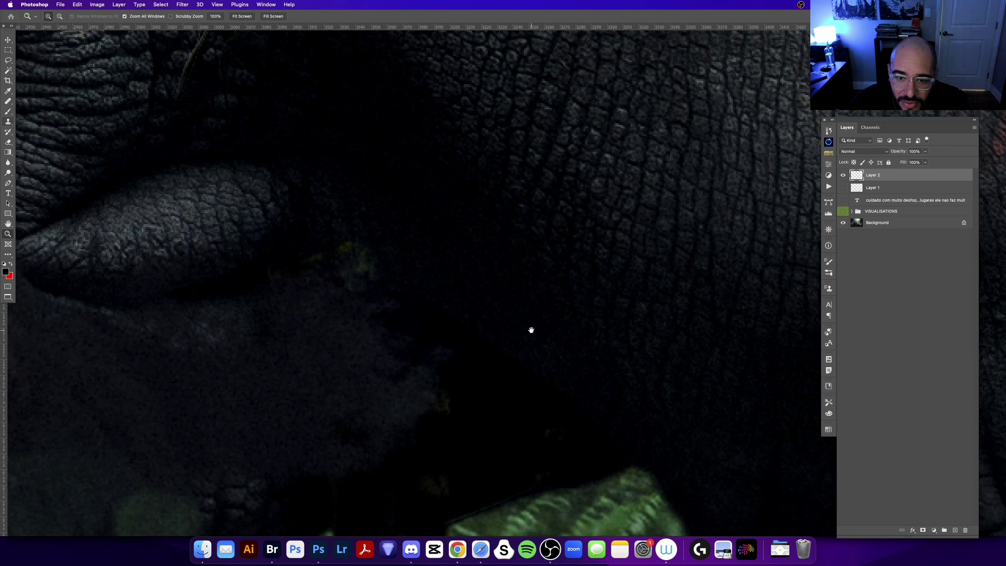
mouse_move(530, 330)
mouse_down()
mouse_move(540, 412)
mouse_move(431, 261)
mouse_up()
scroll(431, 261, right, 2)
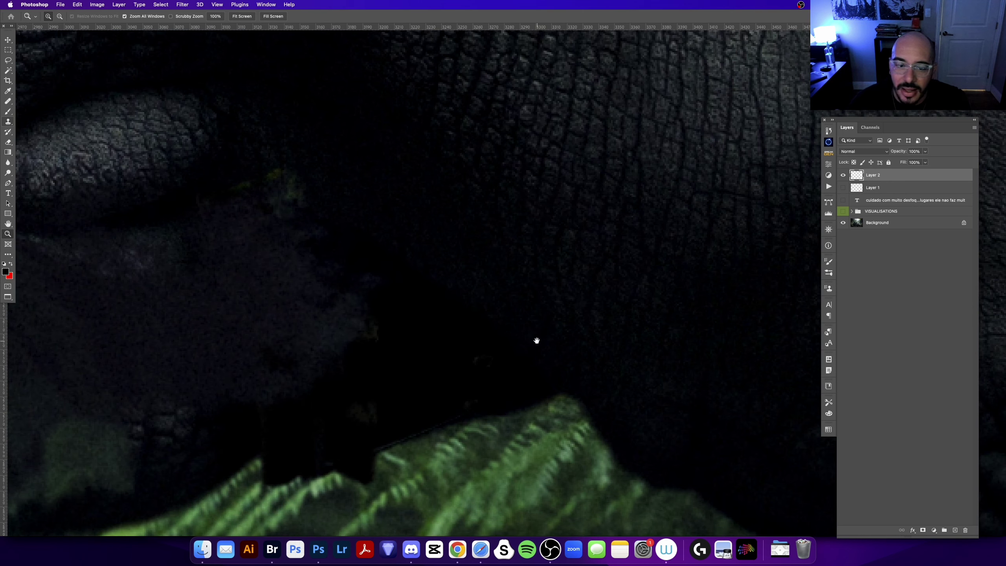
scroll(534, 337, right, 3)
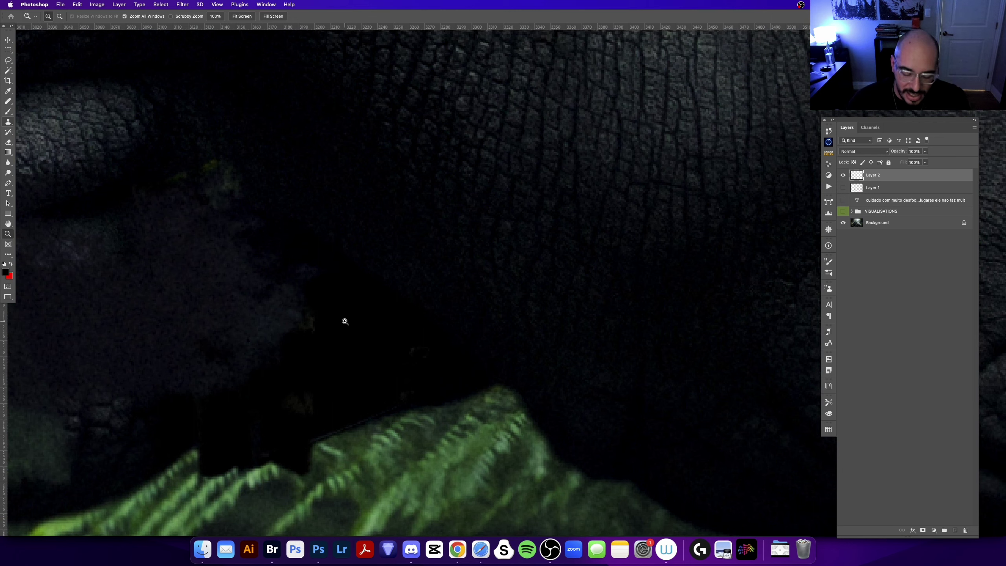
key(super+1)
key(super+0)
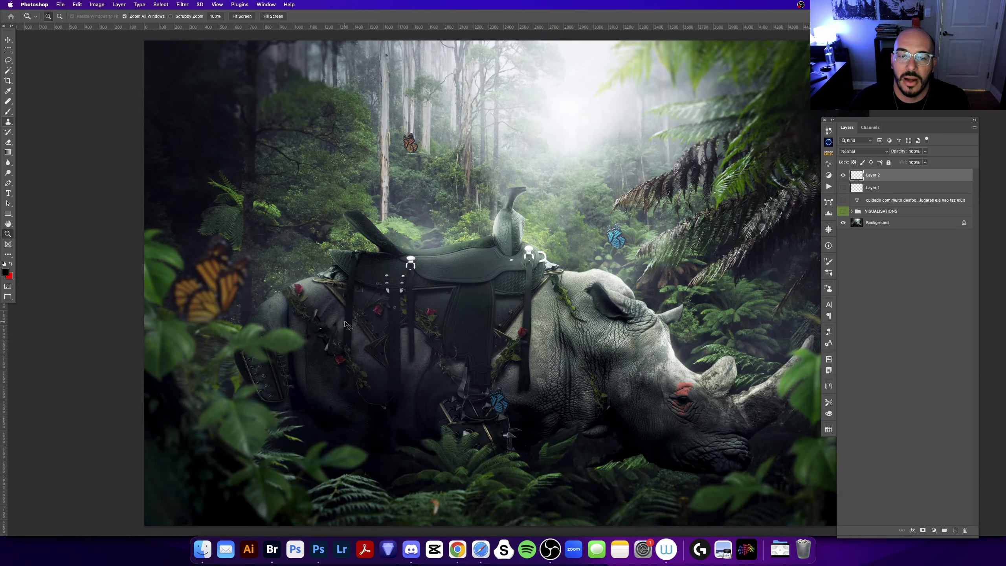
key(super+minus)
drag(520, 339, 501, 339)
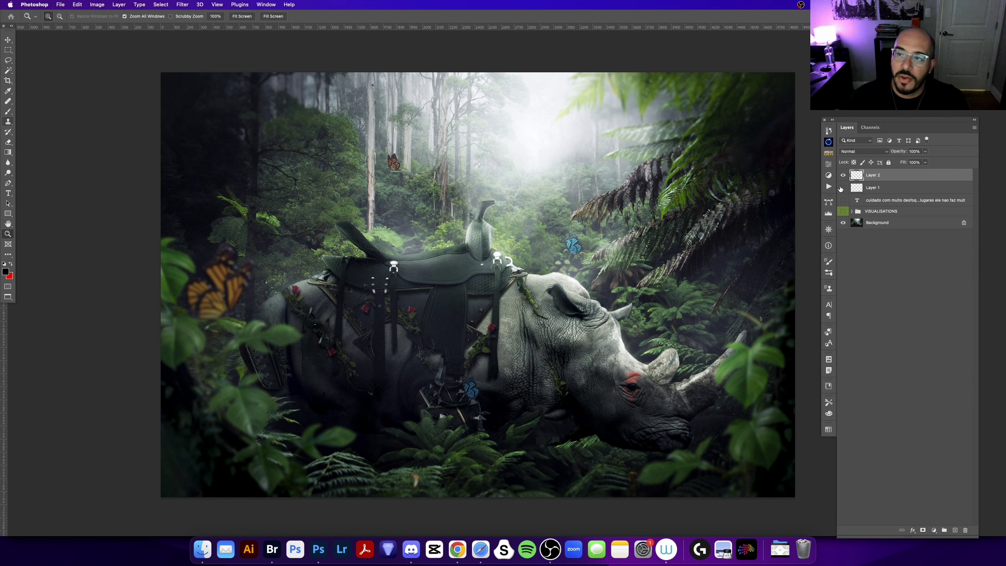
Toggle Layer 2's visibility so the red critique notes and outlines show across the composite.
click(843, 175)
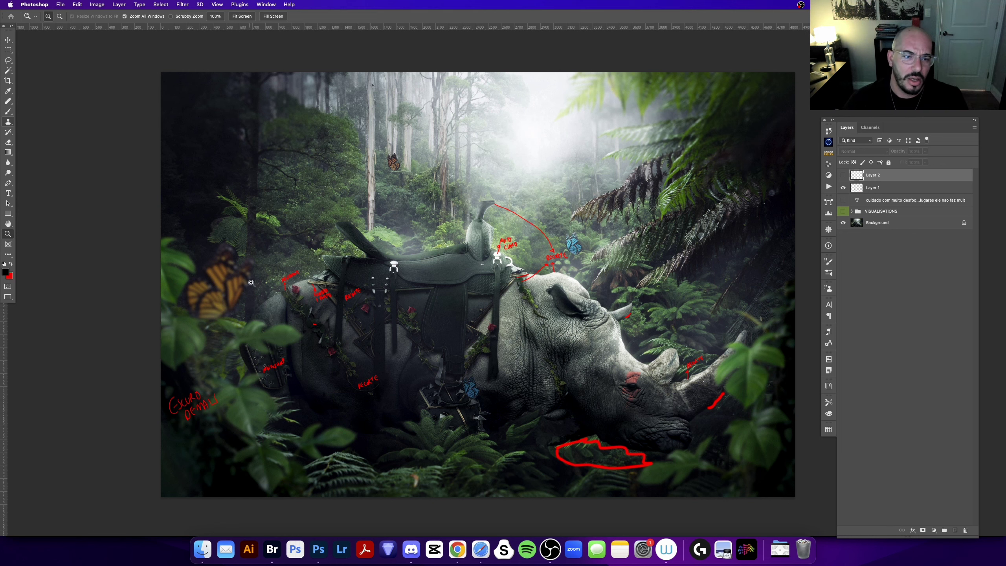
click(235, 381)
click(252, 349)
scroll(333, 247, down, 3)
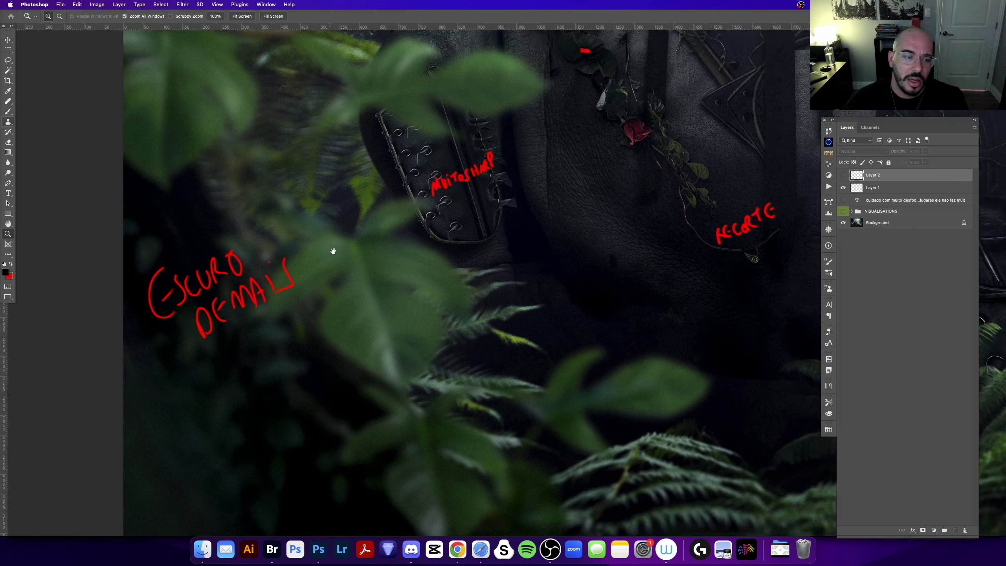
scroll(216, 197, down, 2)
drag(367, 166, 494, 228)
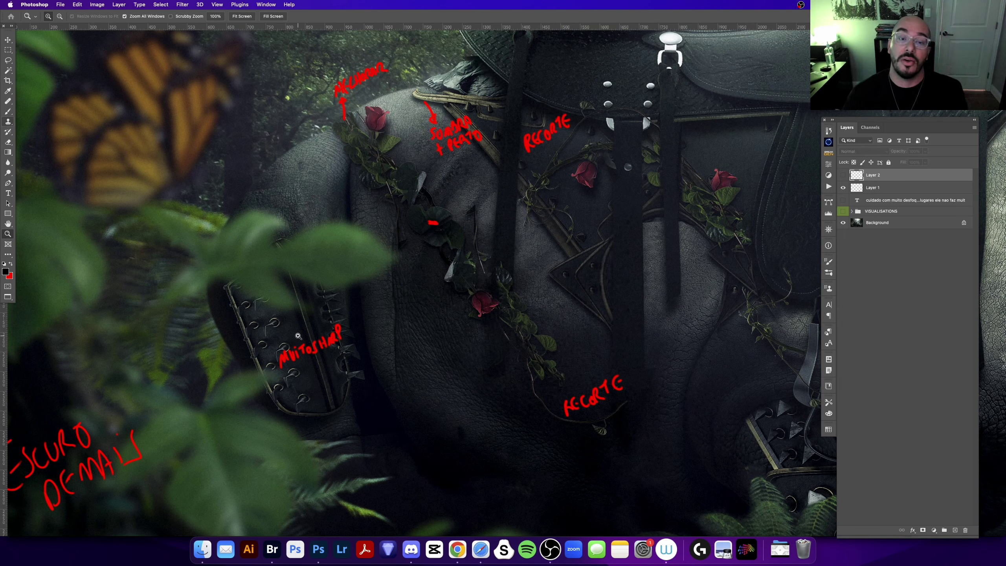
drag(368, 215, 376, 220)
click(396, 259)
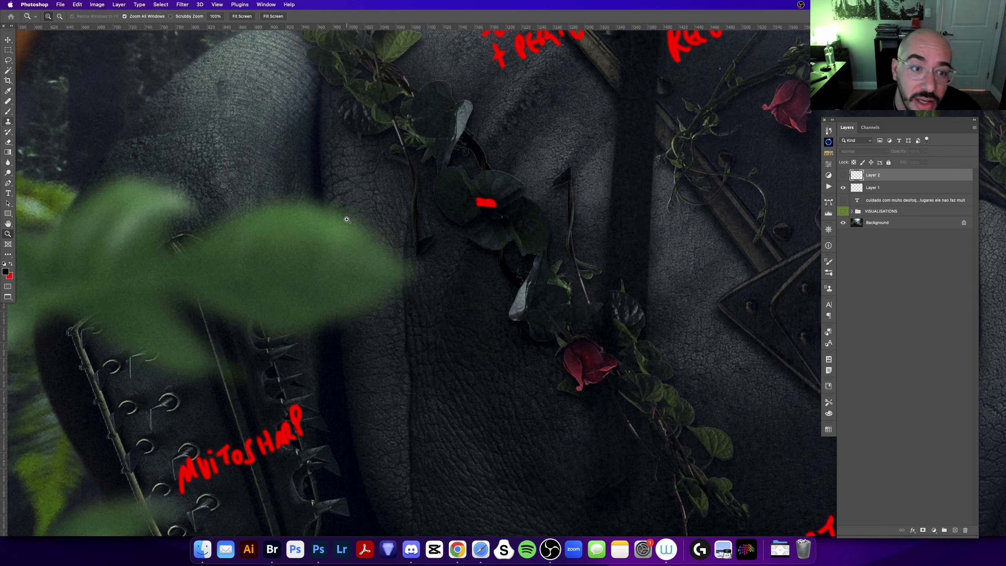
scroll(353, 199, left, 2)
scroll(321, 283, down, 2)
scroll(414, 148, down, 5)
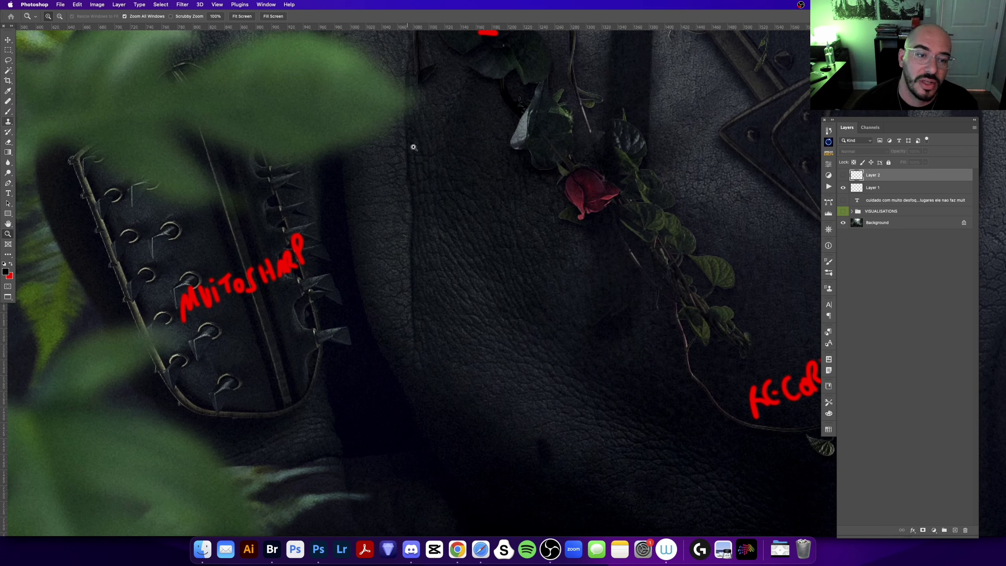
scroll(167, 262, up, 5)
scroll(179, 263, left, 5)
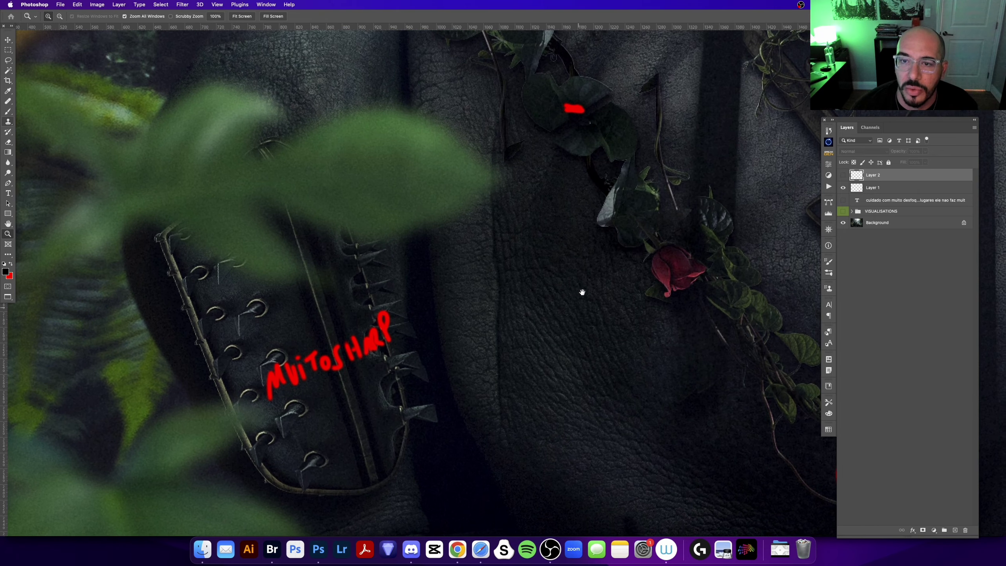
scroll(582, 288, up, 4)
scroll(582, 288, right, 5)
scroll(369, 321, up, 3)
scroll(369, 321, up, 1)
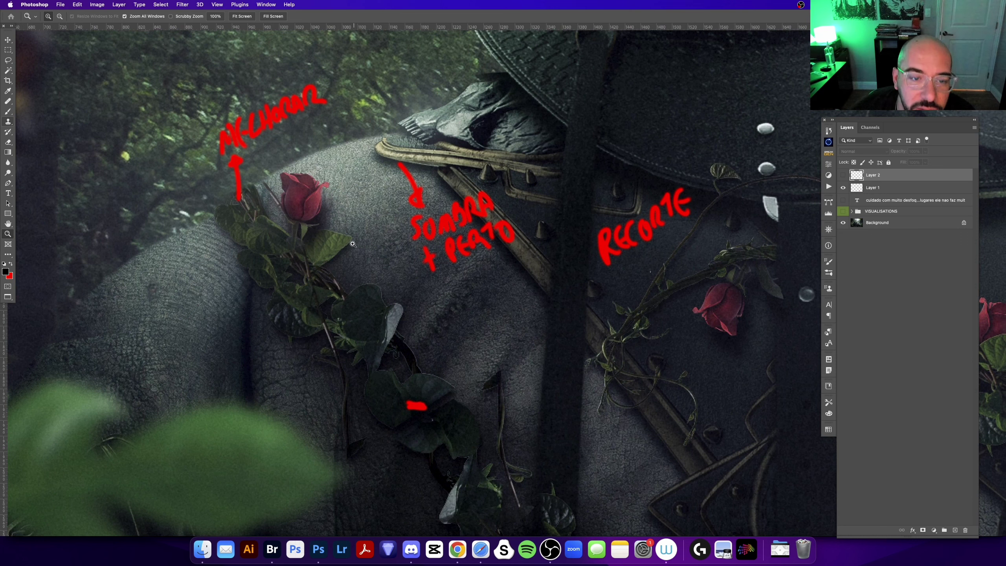
scroll(422, 415, down, 2)
scroll(422, 415, right, 4)
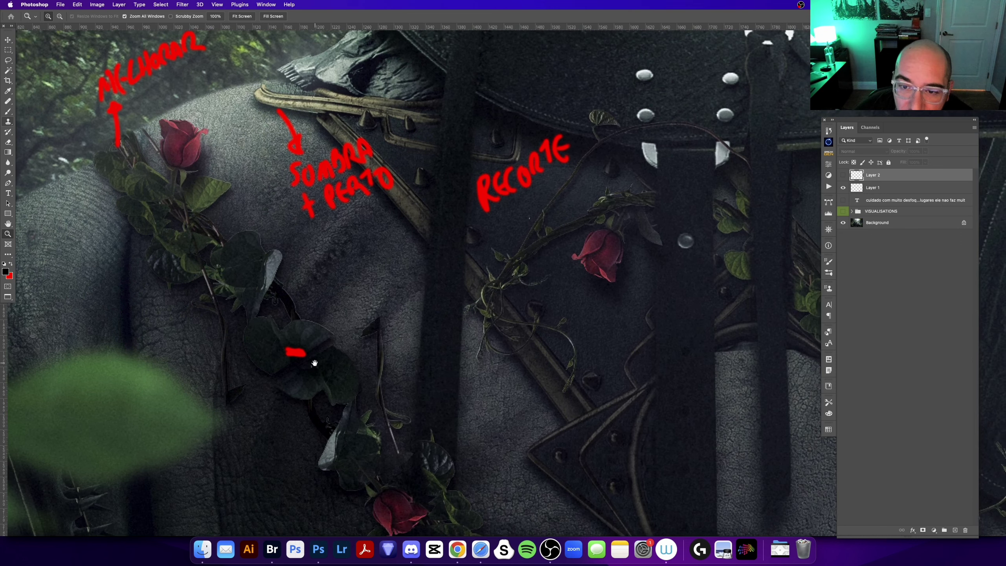
scroll(318, 316, up, 1)
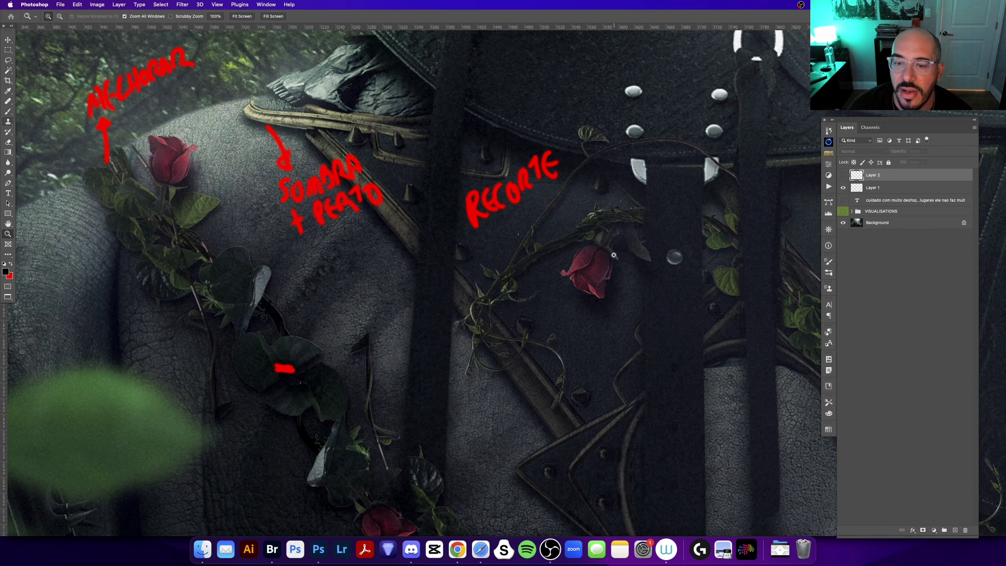
scroll(614, 256, down, 3)
scroll(550, 232, down, 4)
scroll(550, 231, right, 2)
scroll(595, 310, down, 5)
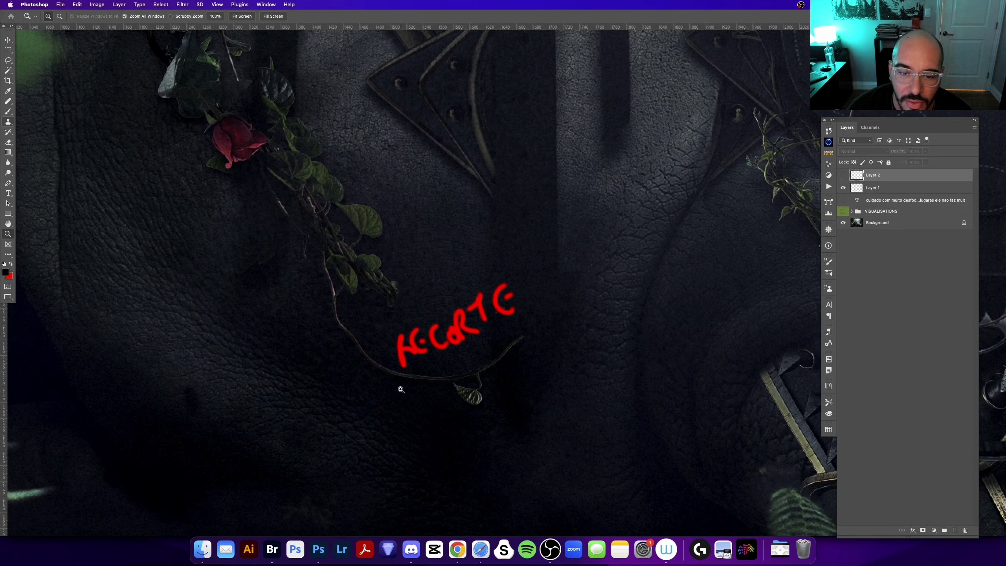
drag(687, 424, 420, 269)
scroll(512, 288, right, 5)
scroll(512, 287, up, 3)
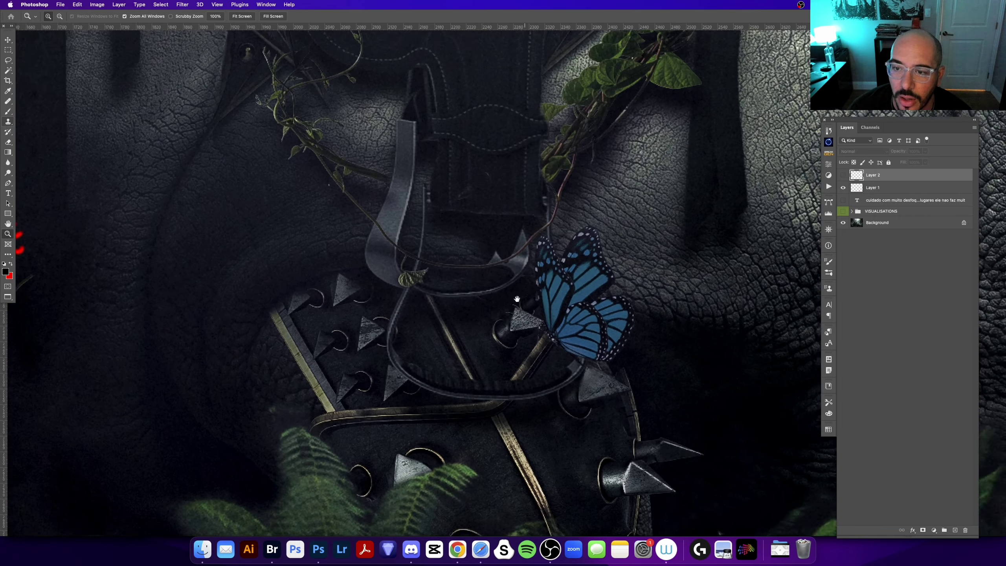
scroll(523, 182, up, 5)
scroll(523, 182, right, 3)
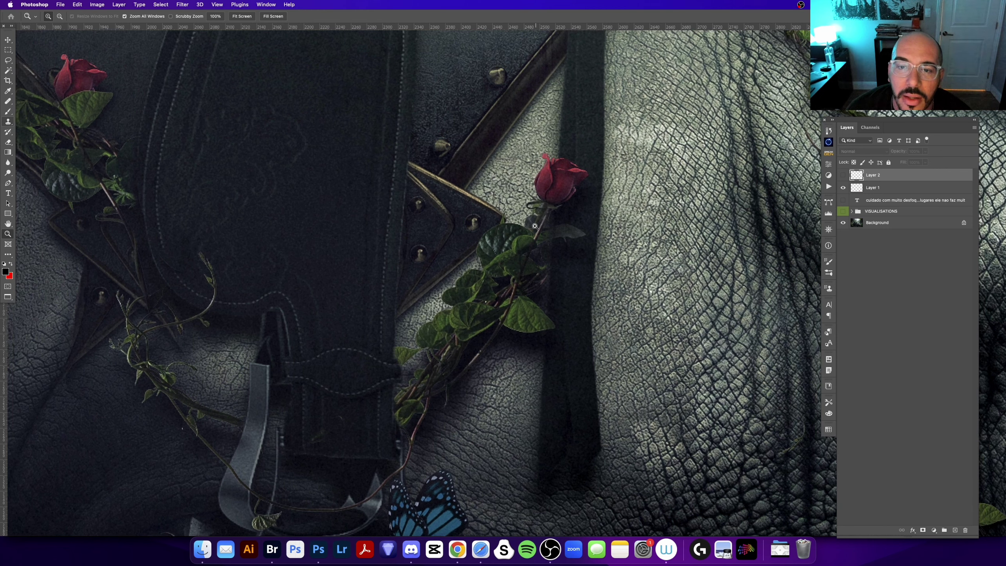
scroll(368, 300, up, 3)
scroll(369, 300, left, 5)
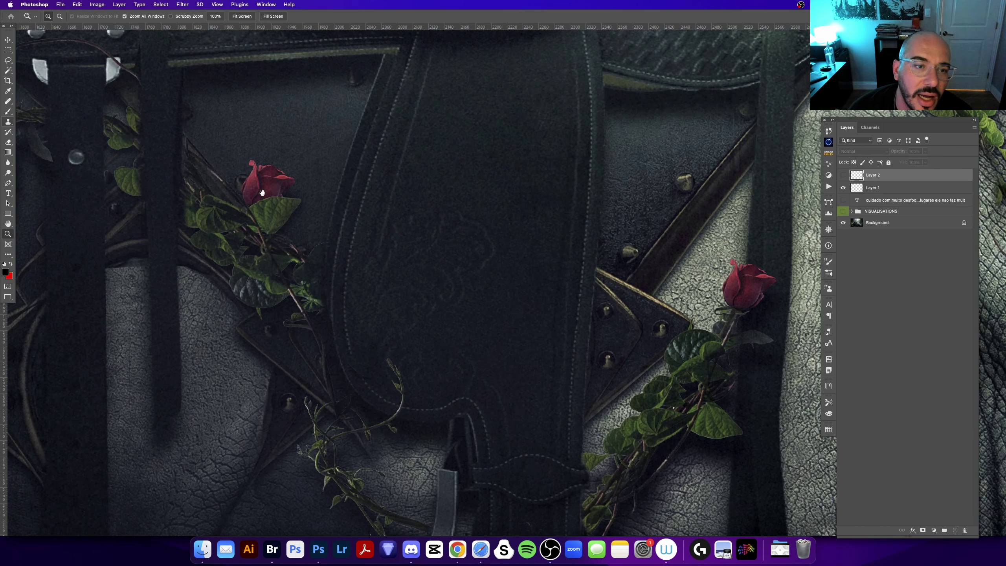
scroll(323, 297, up, 3)
scroll(323, 298, left, 2)
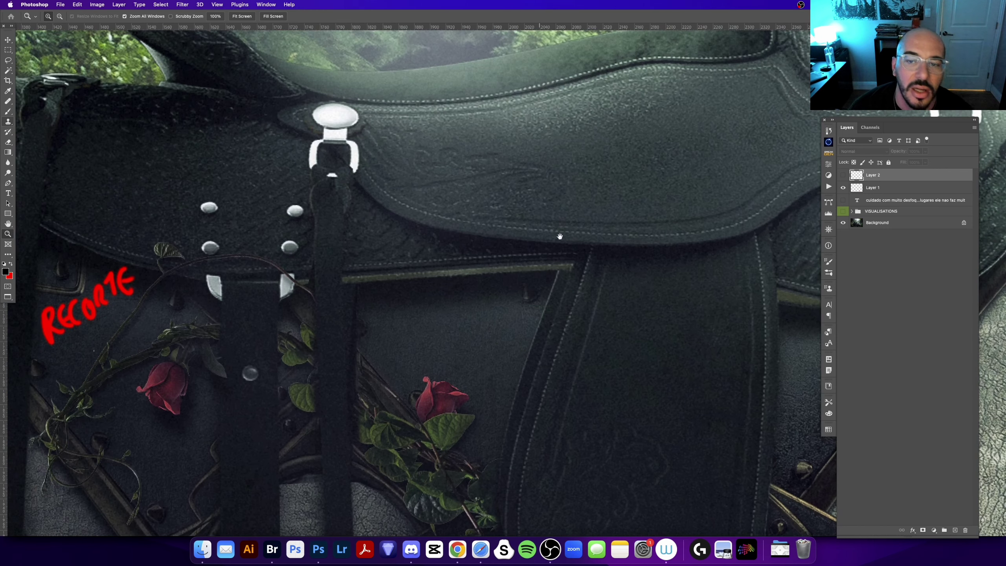
mouse_move(300, 275)
mouse_down()
mouse_move(517, 245)
mouse_move(411, 317)
mouse_up()
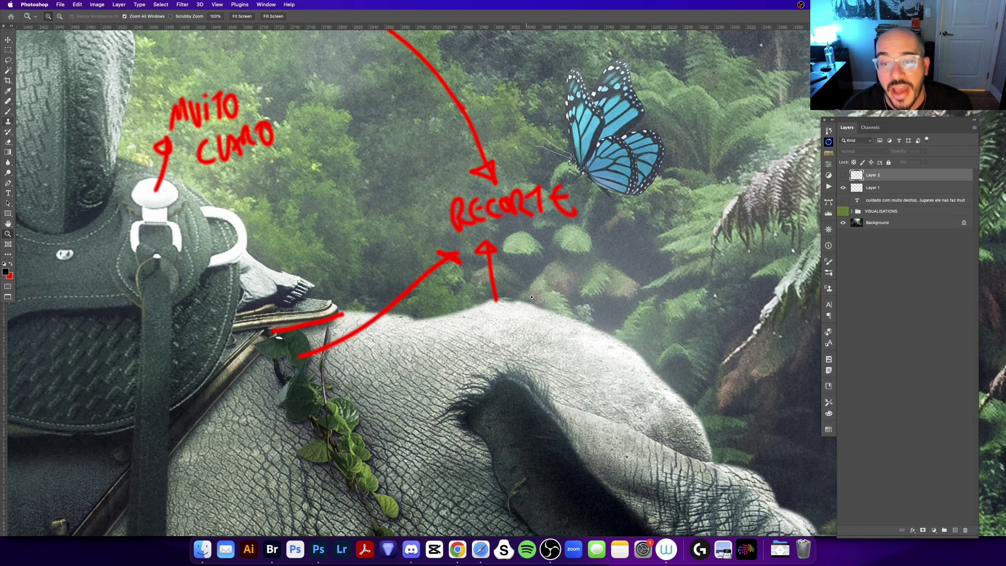
Pan the view along the rhino's back toward its ear and horns.
scroll(600, 359, right, 5)
scroll(600, 358, down, 2)
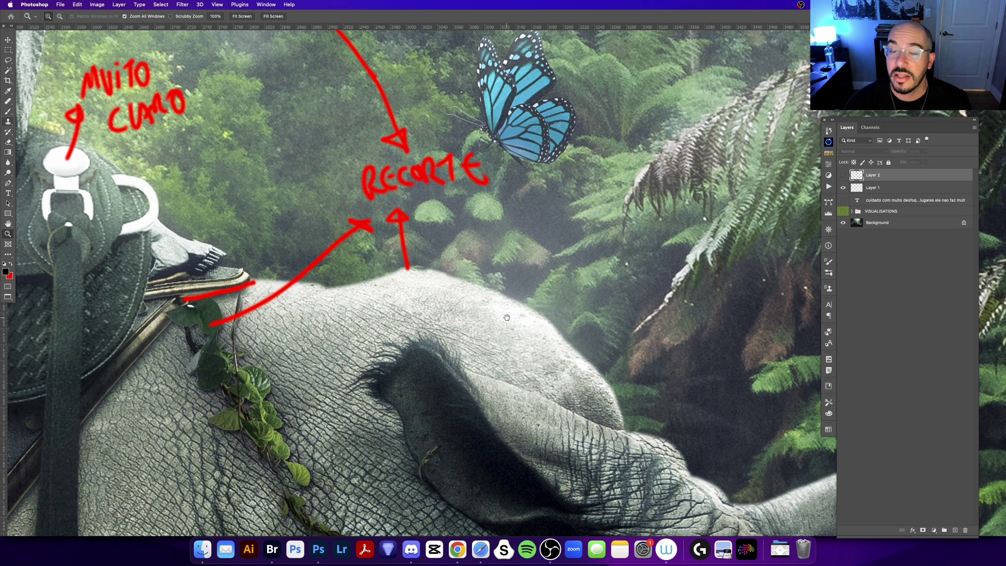
drag(507, 317, 483, 308)
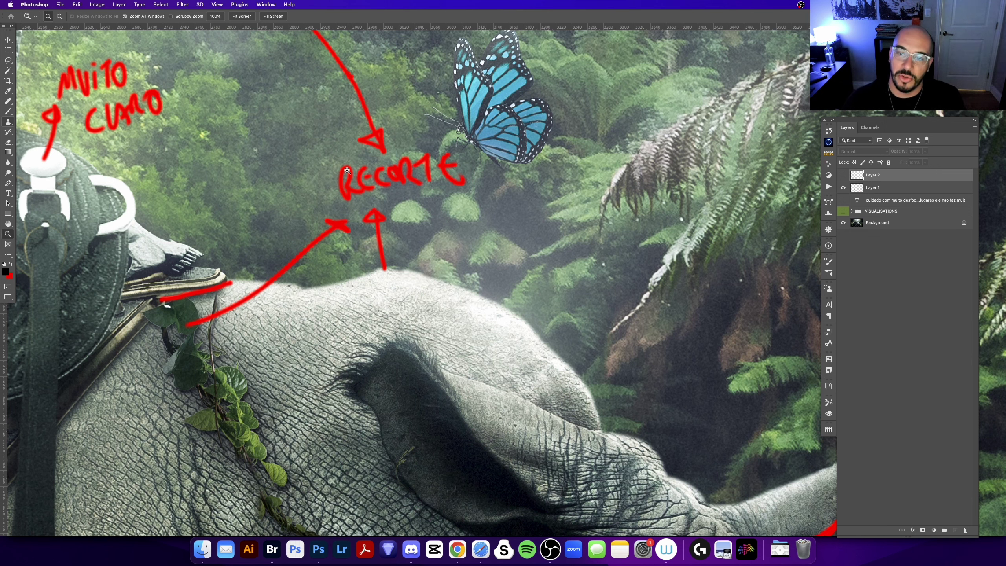
drag(347, 171, 430, 217)
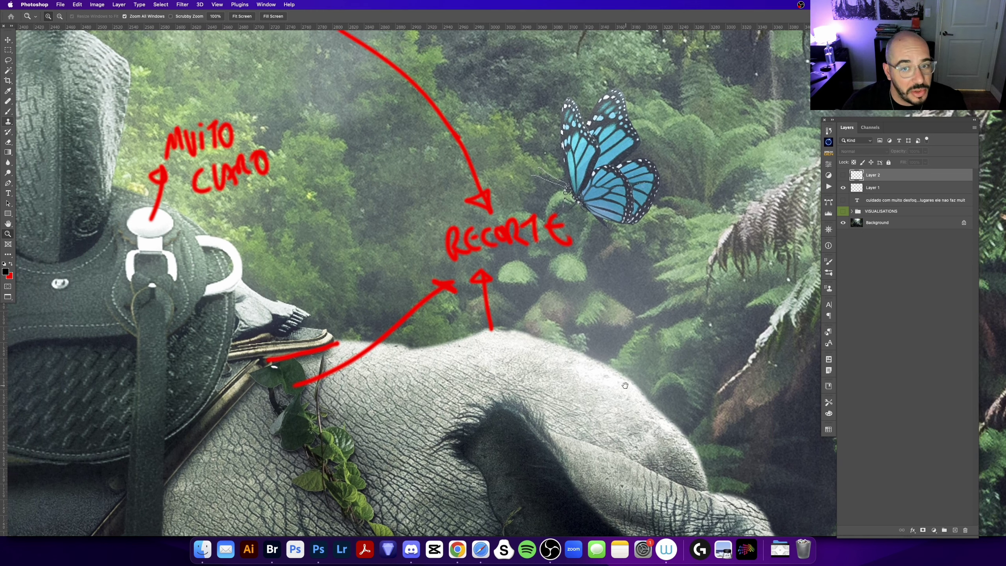
mouse_move(621, 317)
mouse_down()
mouse_move(371, 317)
mouse_move(390, 258)
mouse_up()
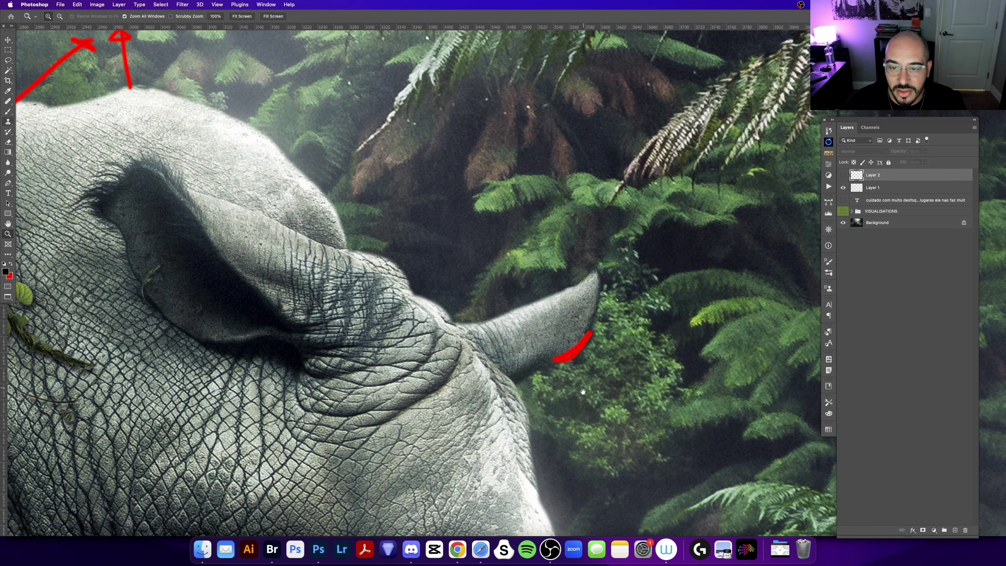
drag(583, 391, 526, 257)
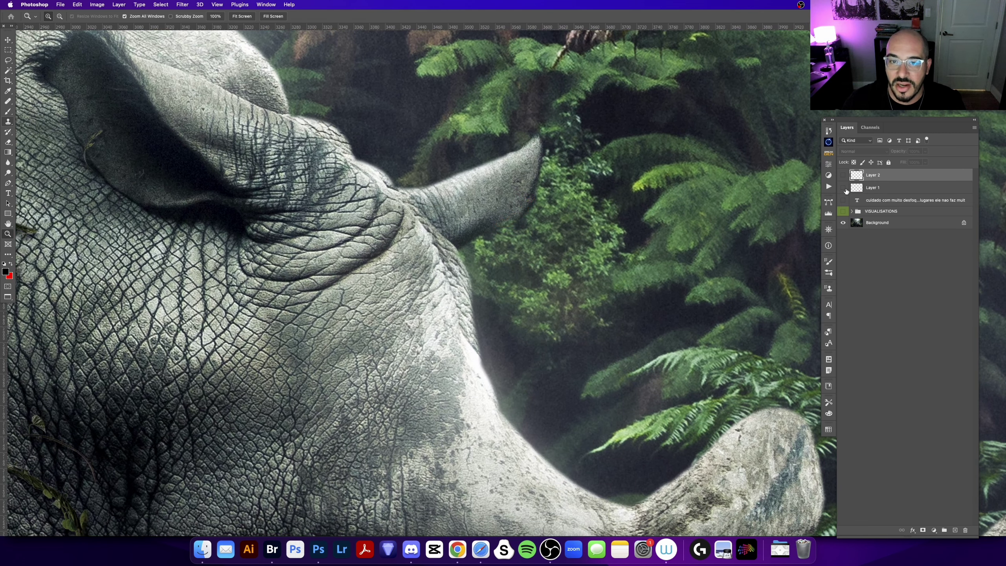
Toggle Layer 1's red notes on and off over the horns, leaving them hidden.
click(843, 188)
drag(706, 447, 468, 230)
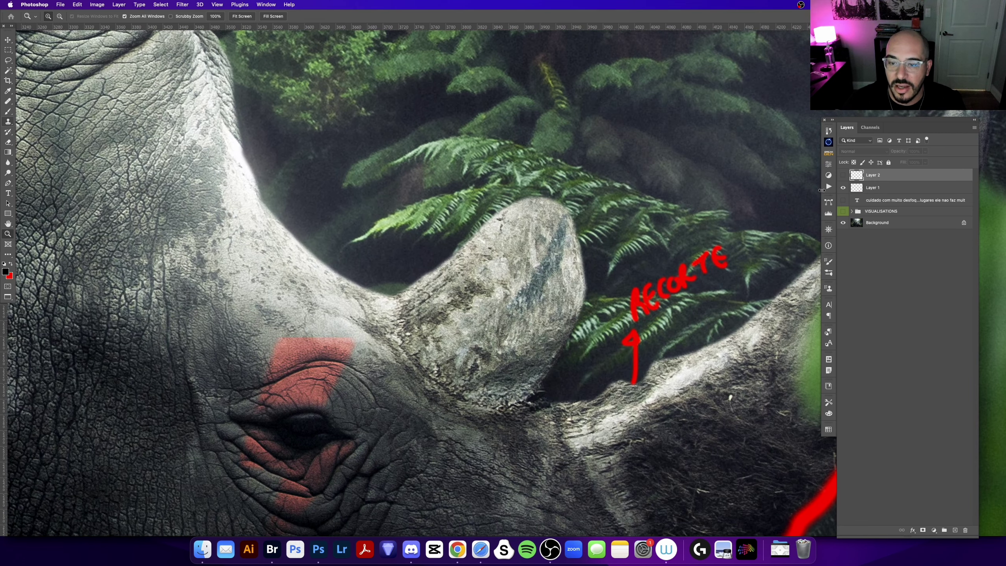
click(843, 187)
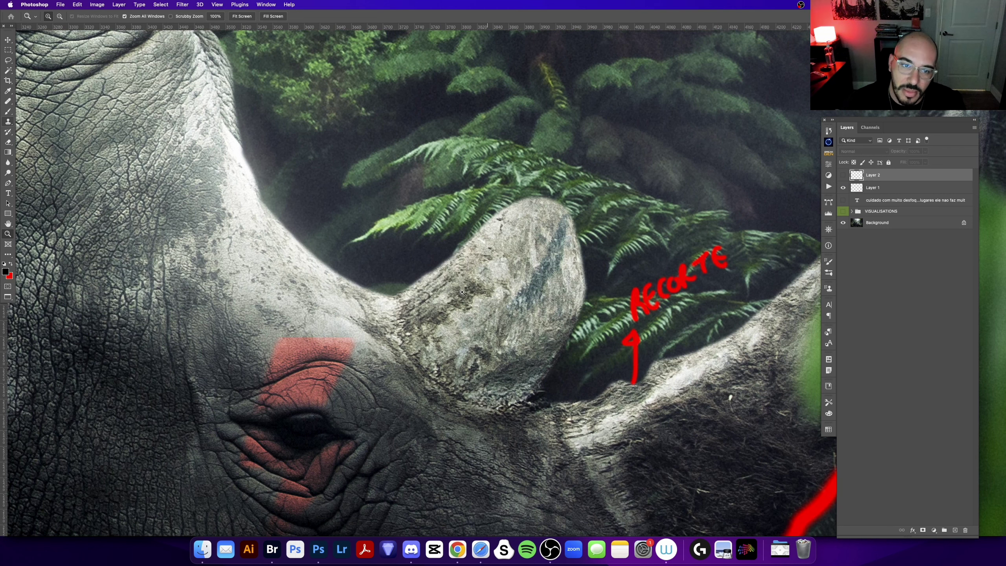
mouse_move(276, 235)
mouse_down()
mouse_move(304, 299)
mouse_move(172, 127)
mouse_up()
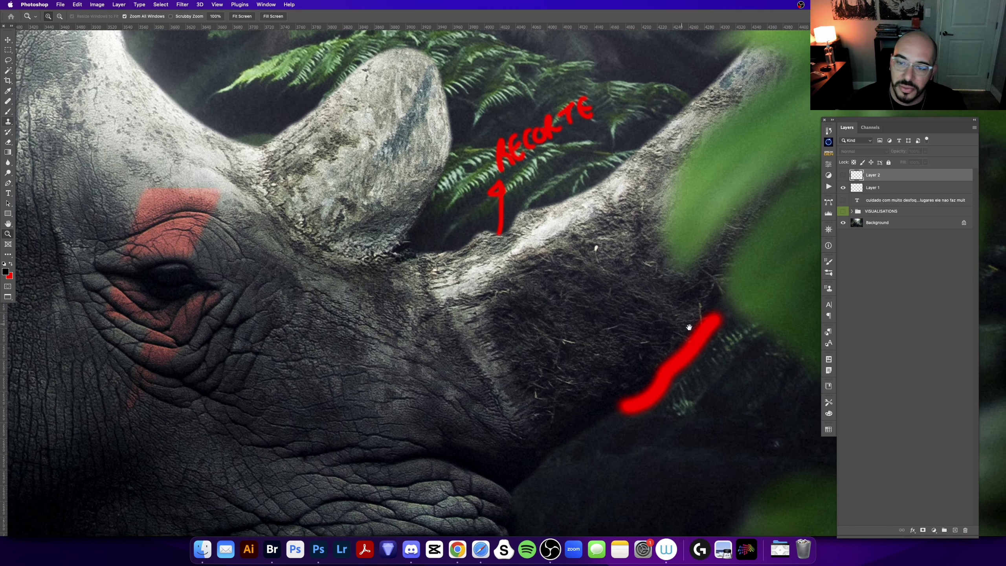
drag(689, 326, 531, 333)
click(844, 188)
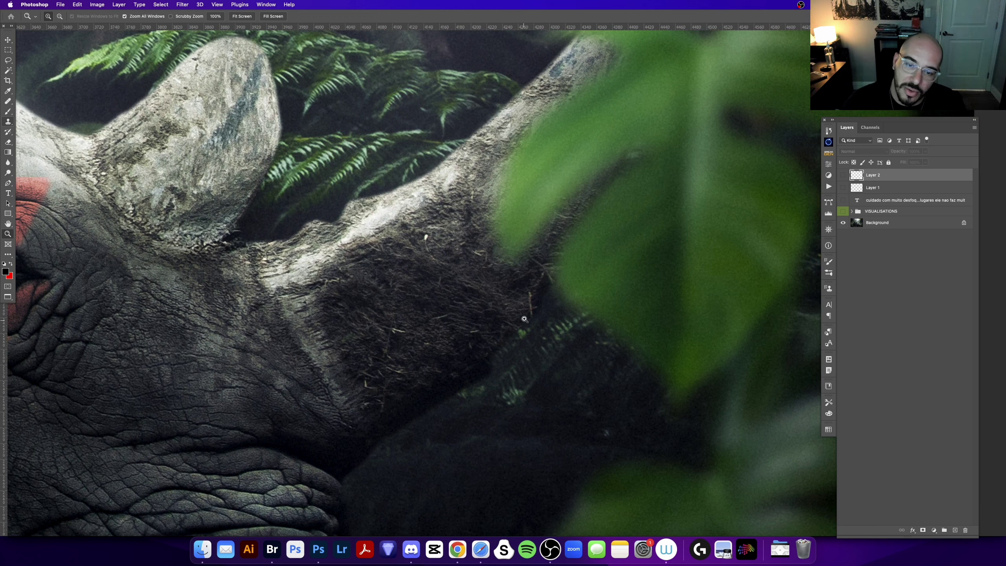
drag(437, 417, 500, 261)
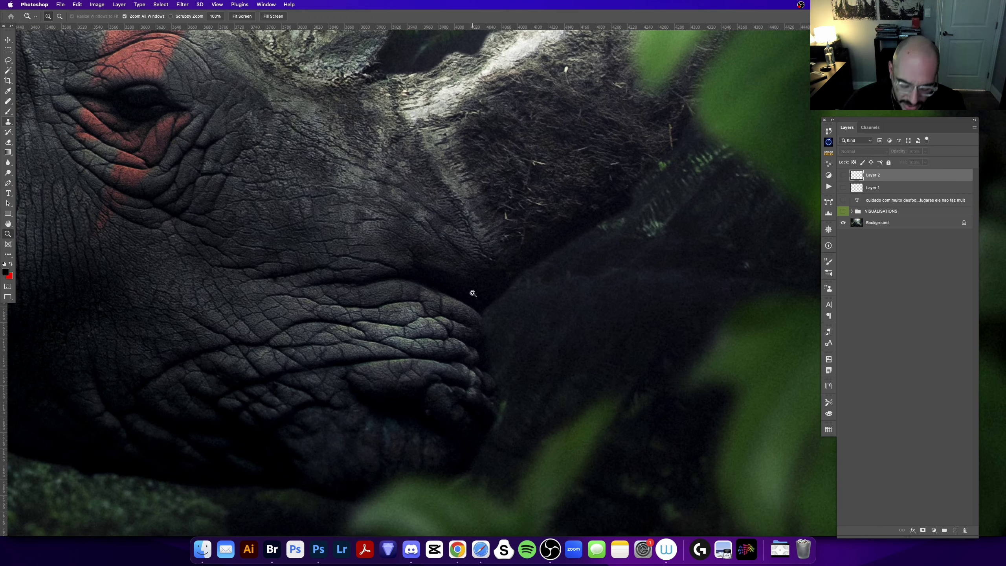
alt+click(473, 293)
click(572, 228)
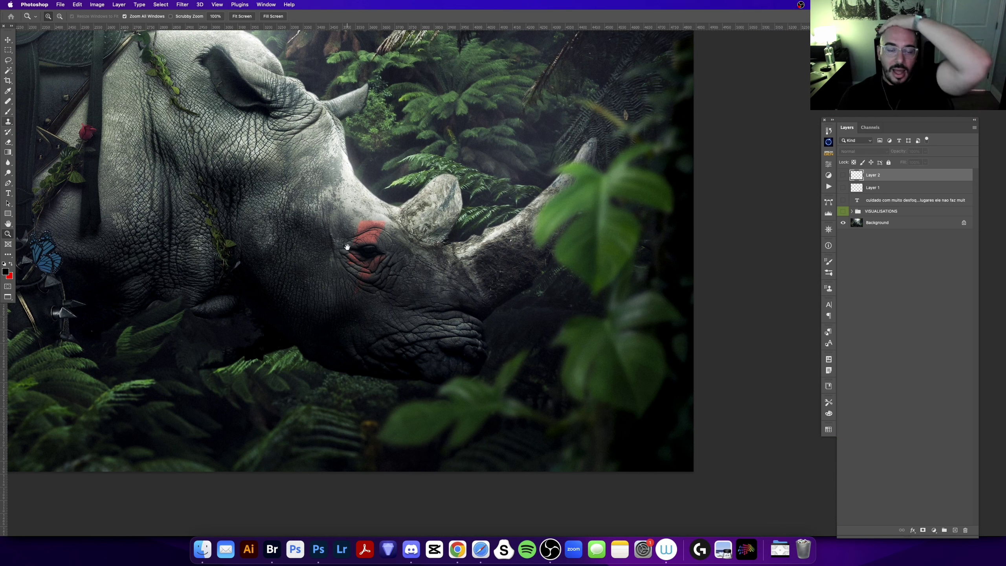
drag(348, 247, 444, 342)
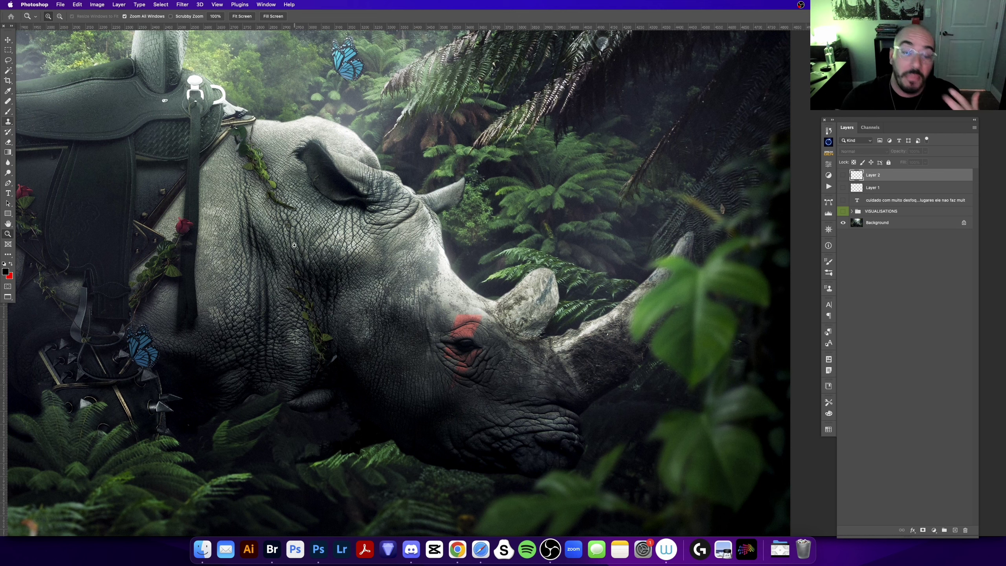
drag(203, 233, 351, 205)
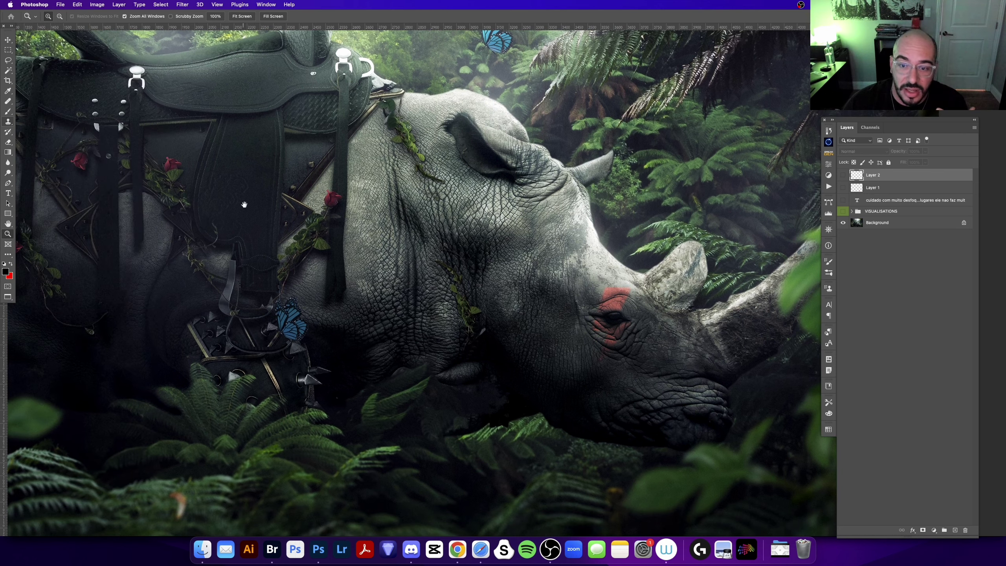
mouse_move(252, 244)
mouse_down()
mouse_move(586, 239)
mouse_move(450, 147)
mouse_up()
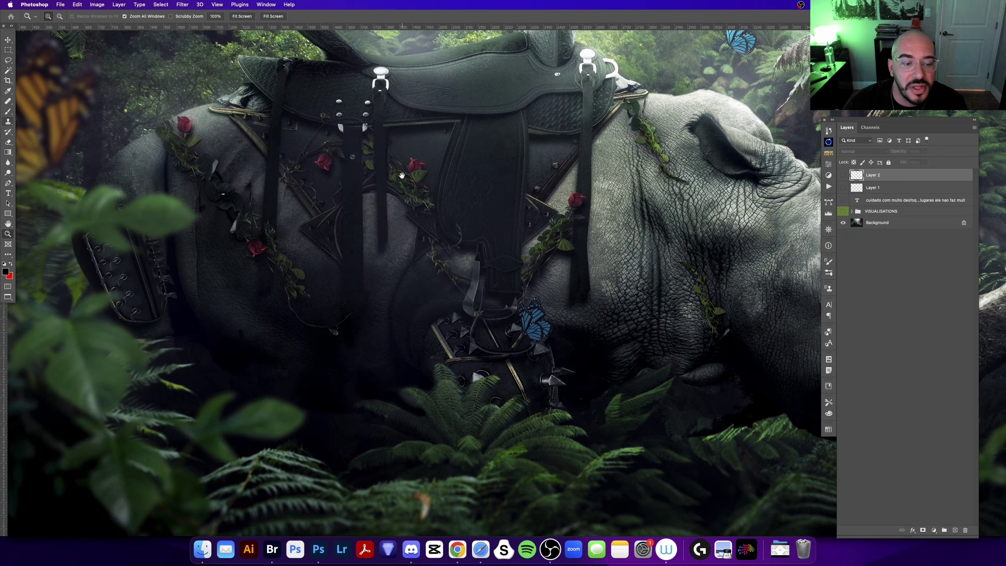
scroll(451, 146, right, 8)
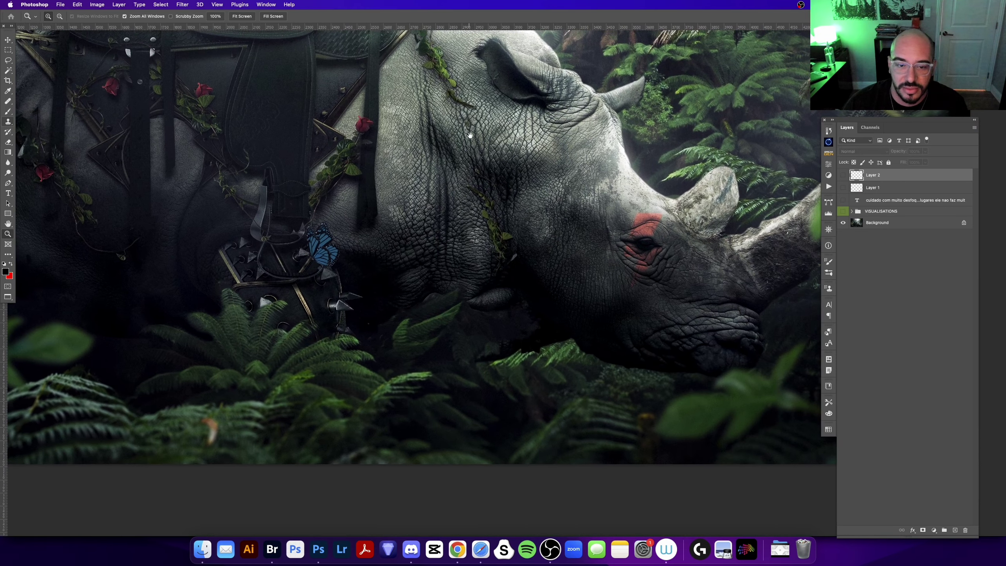
drag(475, 140, 454, 188)
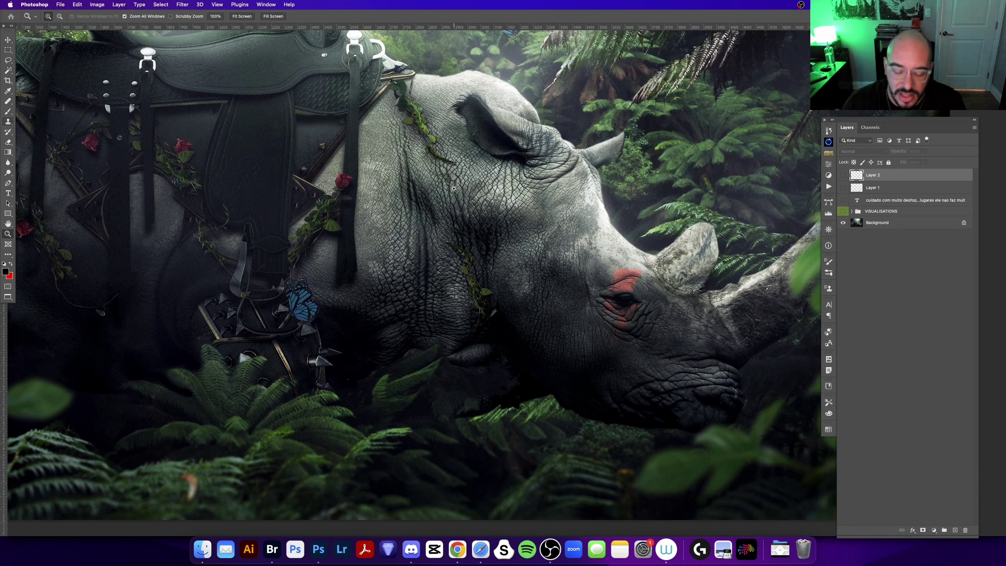
alt+click(454, 189)
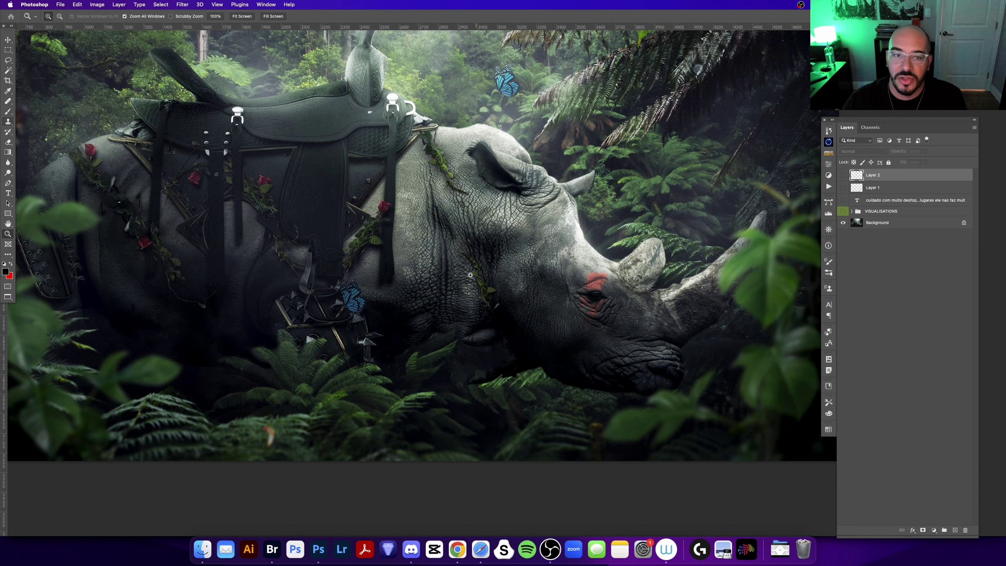
scroll(470, 275, left, 9)
scroll(470, 275, up, 3)
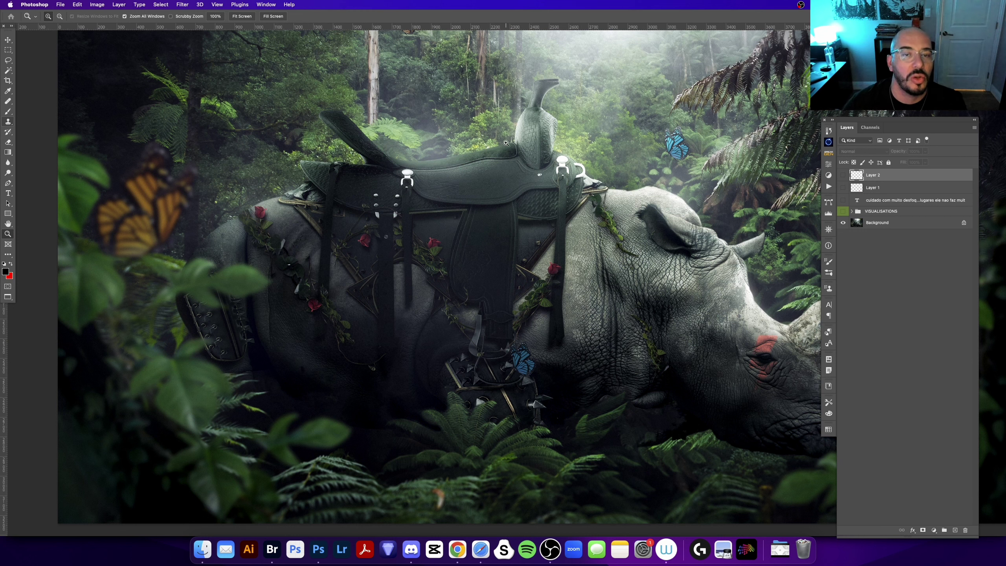
drag(513, 140, 520, 153)
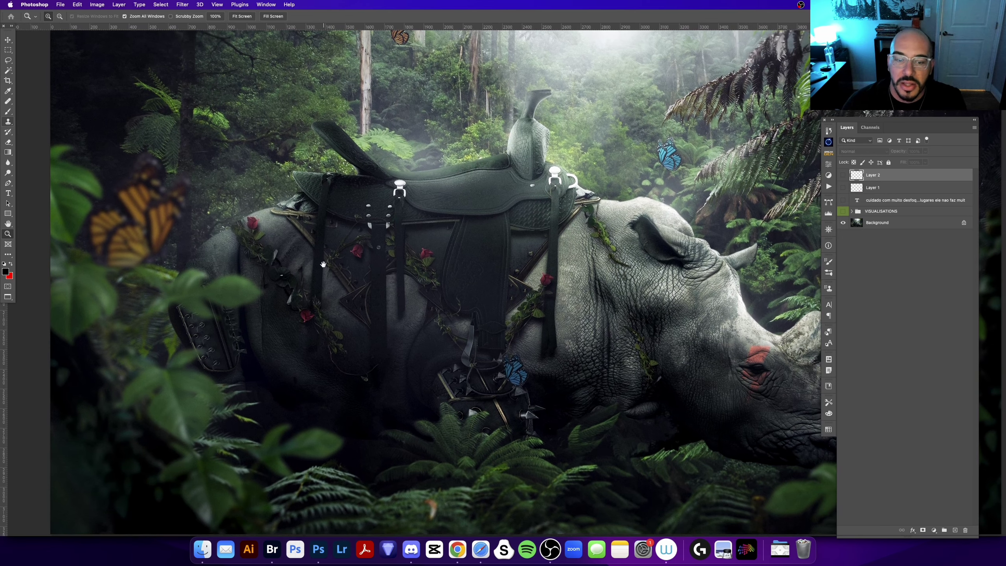
drag(295, 267, 280, 266)
key(b)
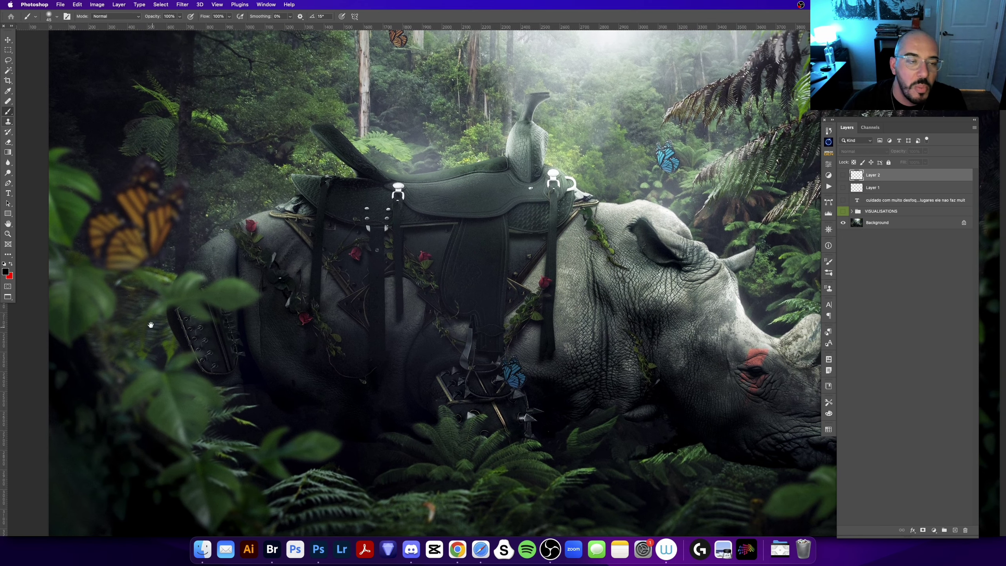
drag(151, 326, 200, 388)
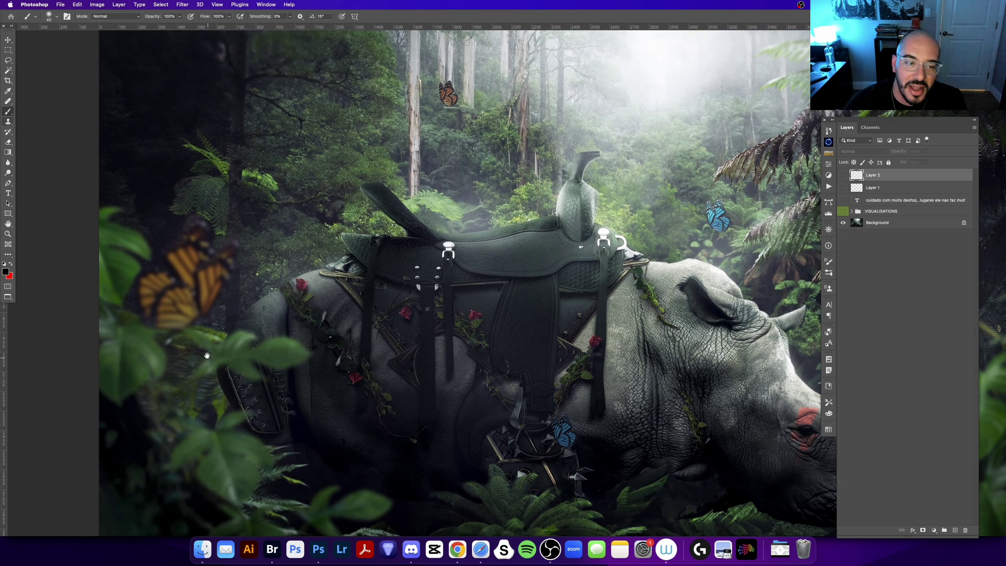
drag(170, 281, 146, 216)
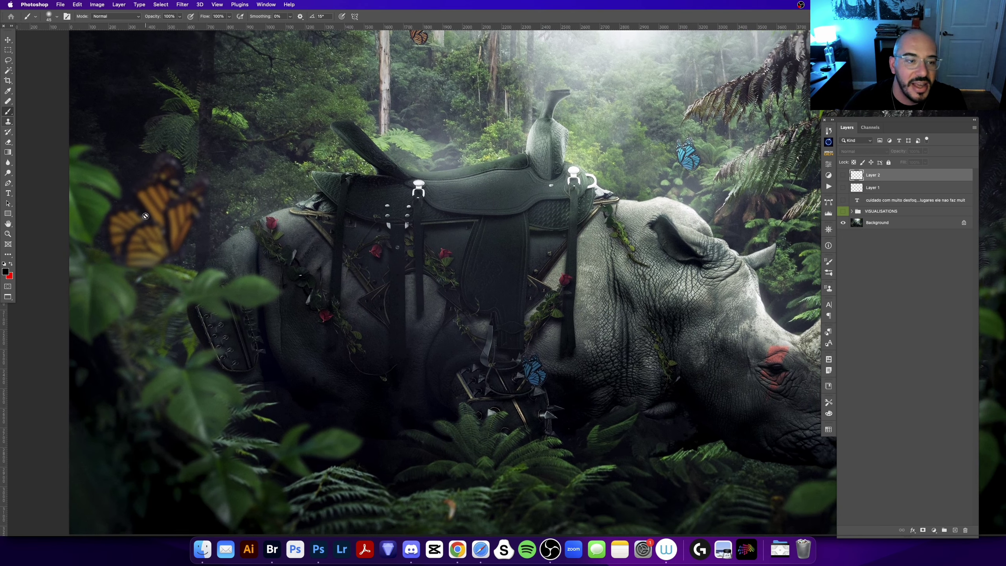
drag(165, 286, 193, 316)
key(z)
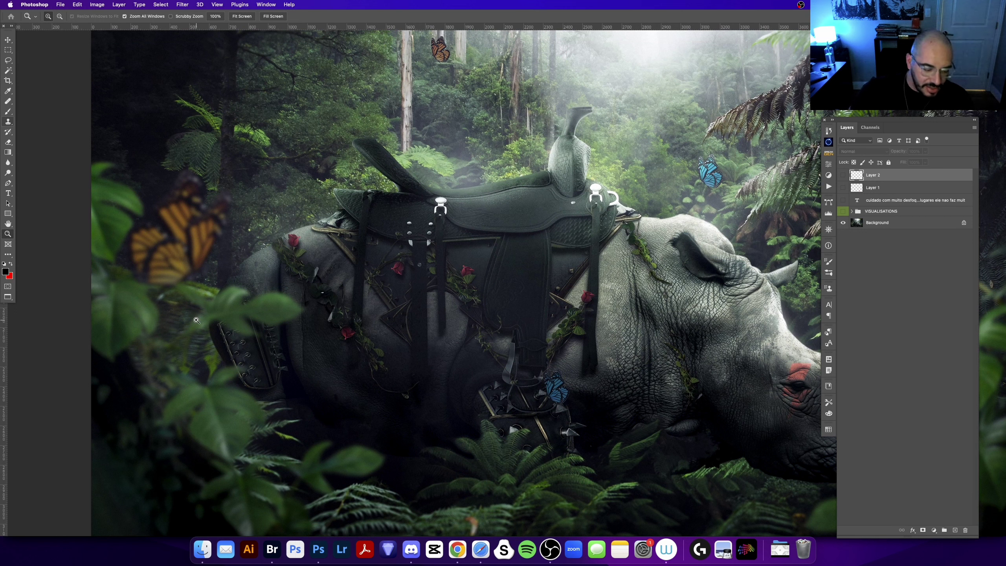
scroll(428, 225, right, 2)
scroll(428, 224, up, 1)
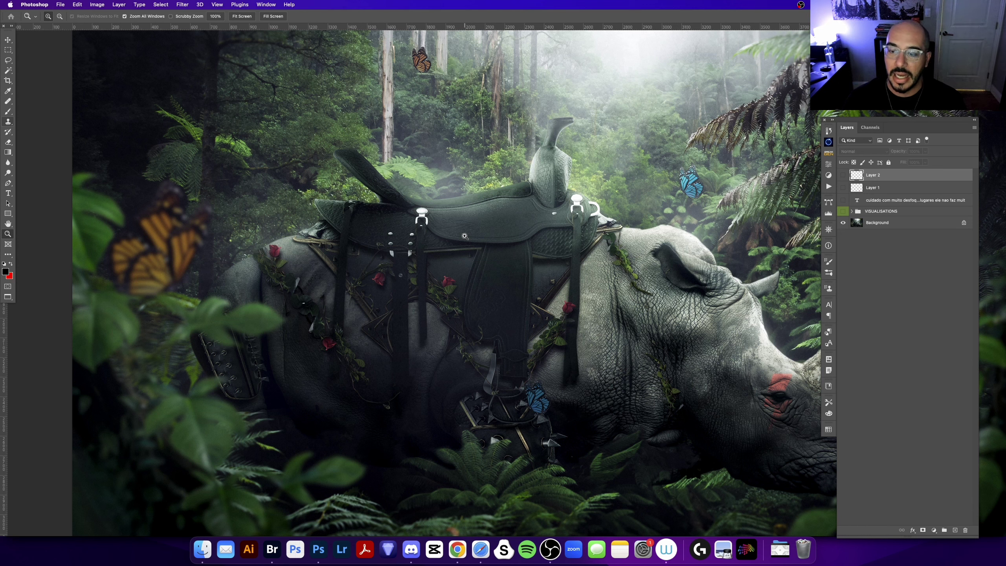
drag(346, 204, 354, 218)
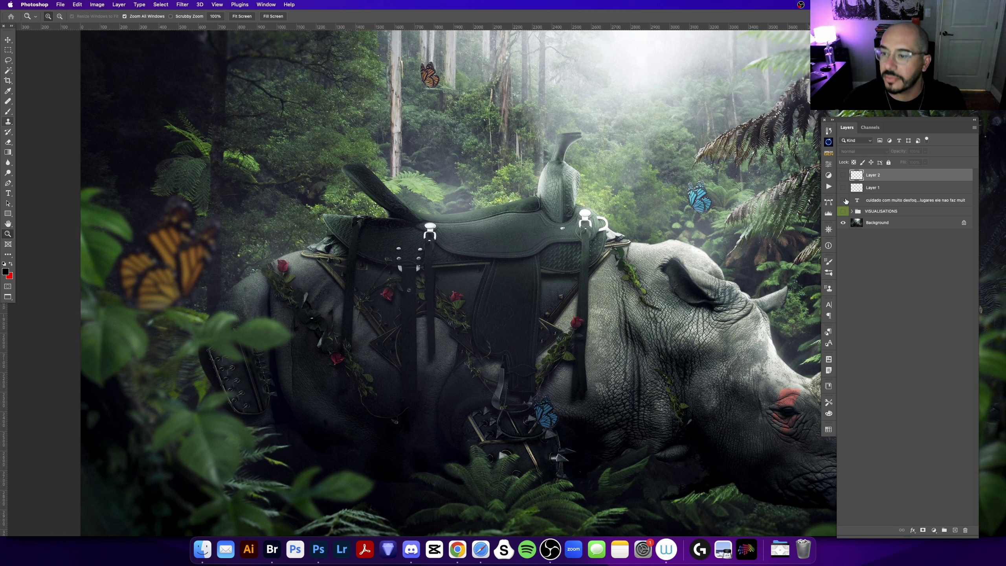
Show Layer 1's RECORTE, MUITO CLARO and fern-outline notes again and pan slightly.
click(843, 188)
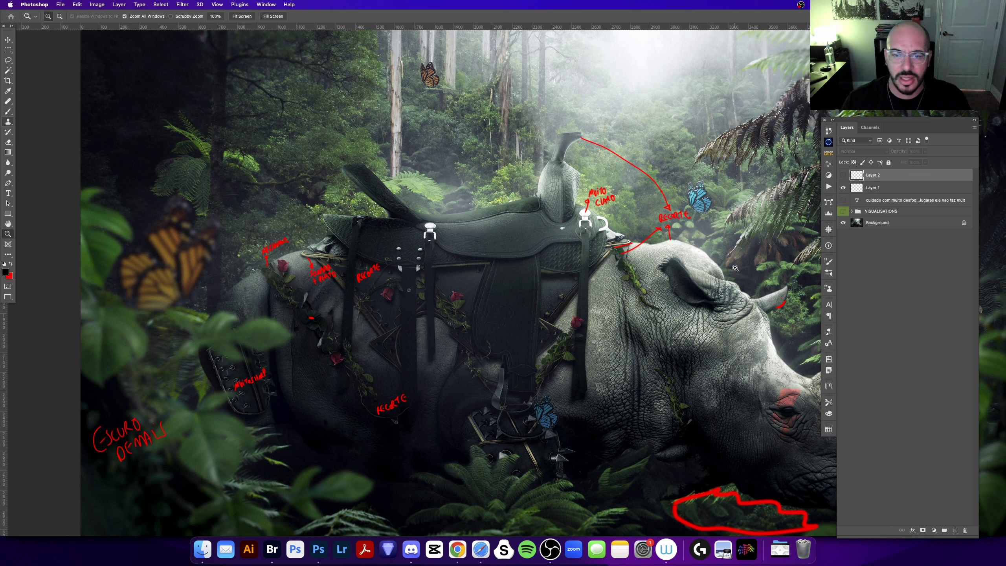
scroll(736, 269, right, 5)
scroll(735, 269, down, 2)
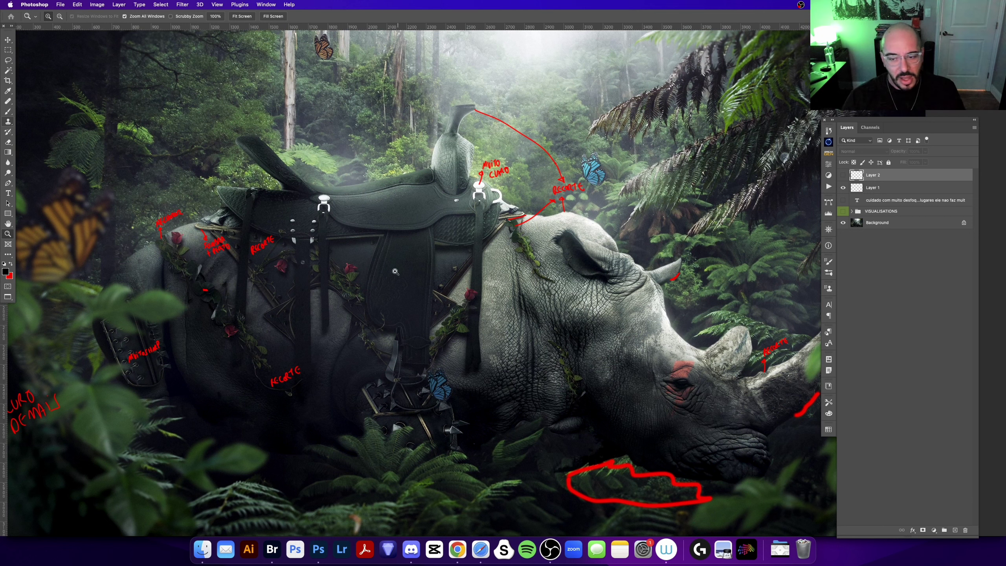
scroll(395, 271, down, 1)
key(super+minus)
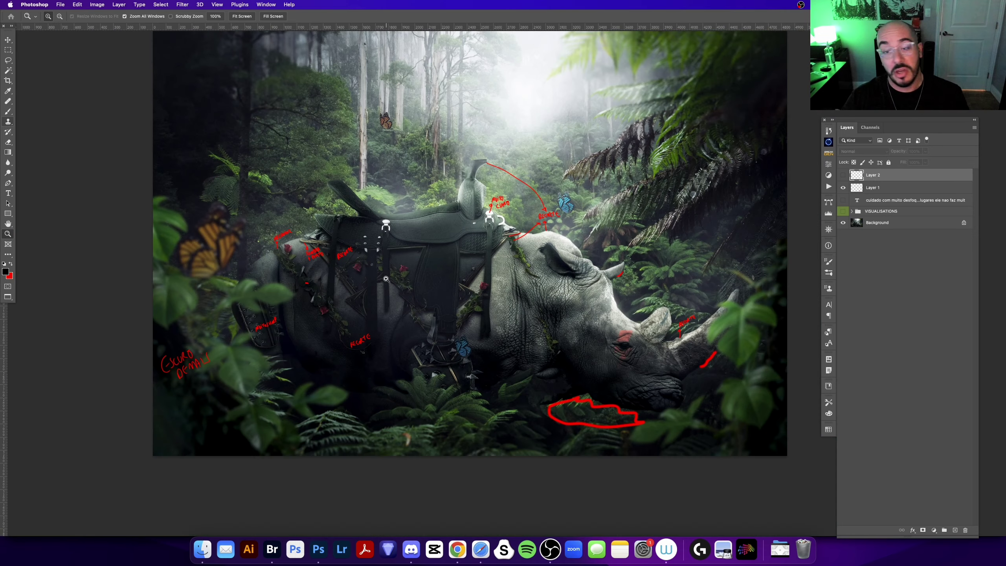
scroll(456, 274, up, 5)
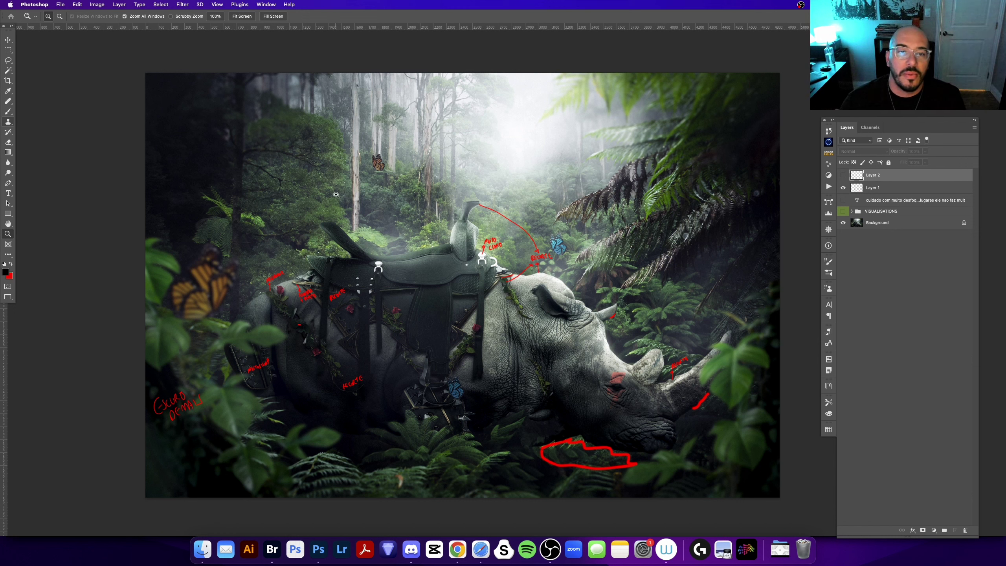
scroll(336, 195, down, 2)
scroll(343, 212, down, 2)
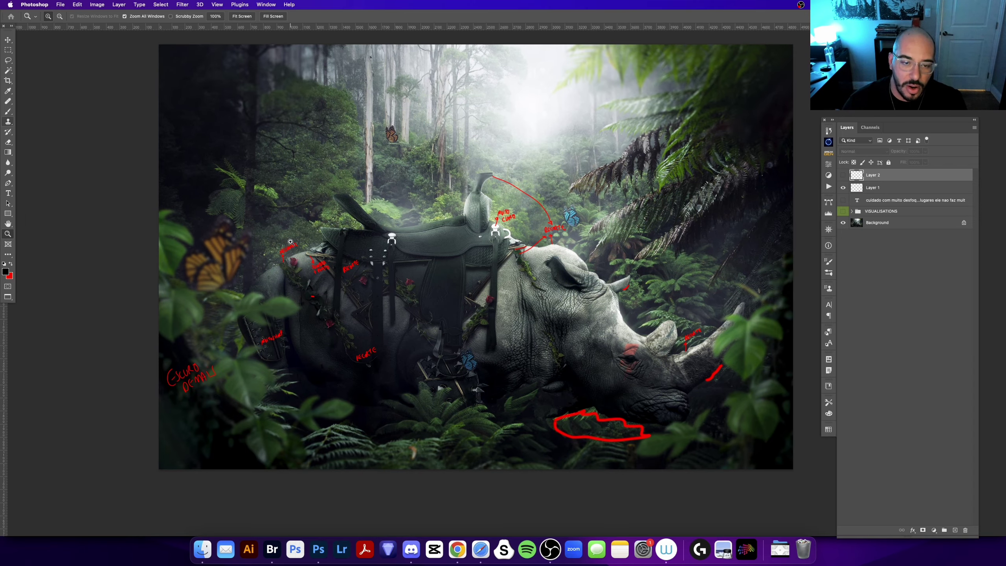
drag(360, 195, 344, 220)
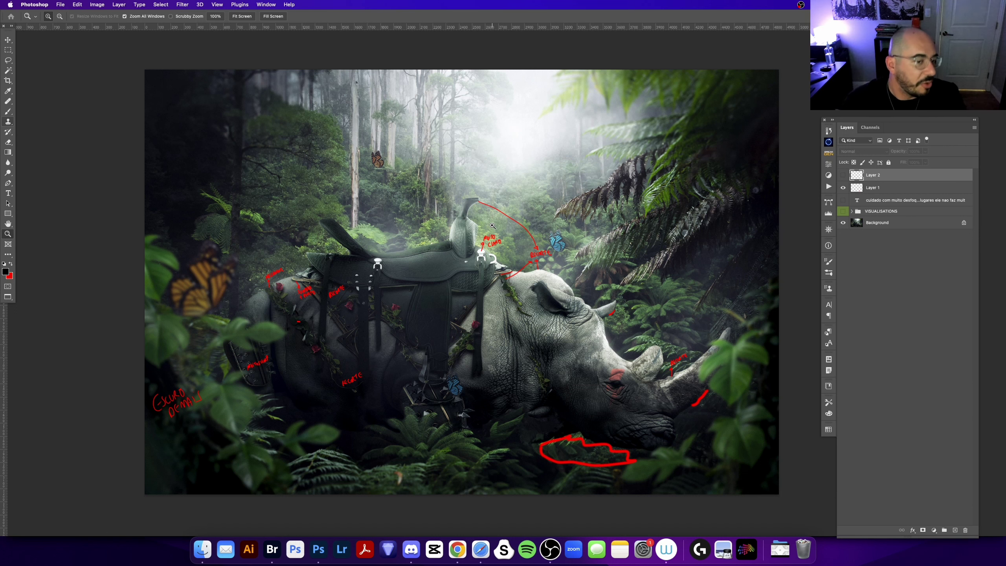
scroll(428, 159, right, 3)
scroll(428, 159, up, 2)
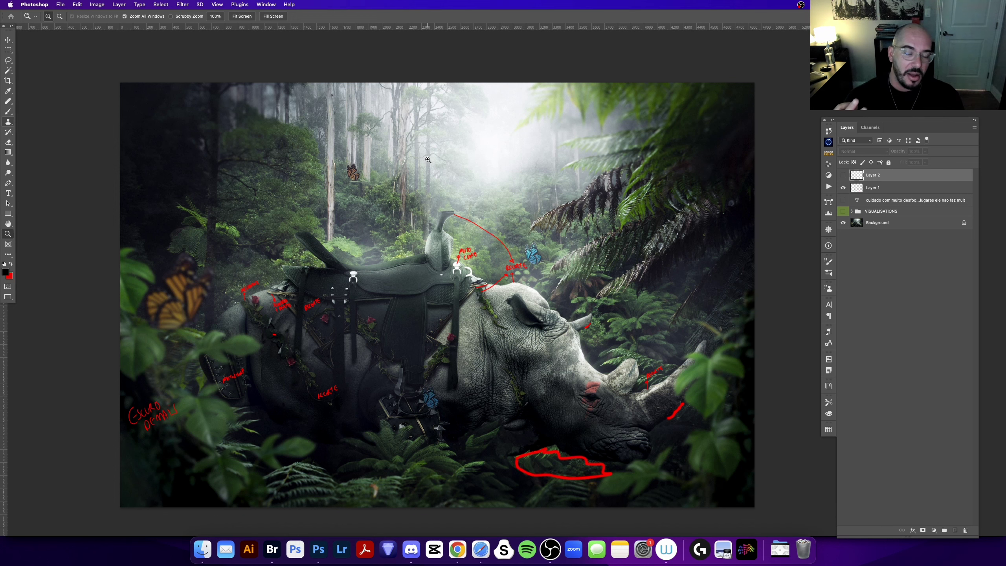
scroll(399, 208, down, 3)
scroll(399, 207, left, 4)
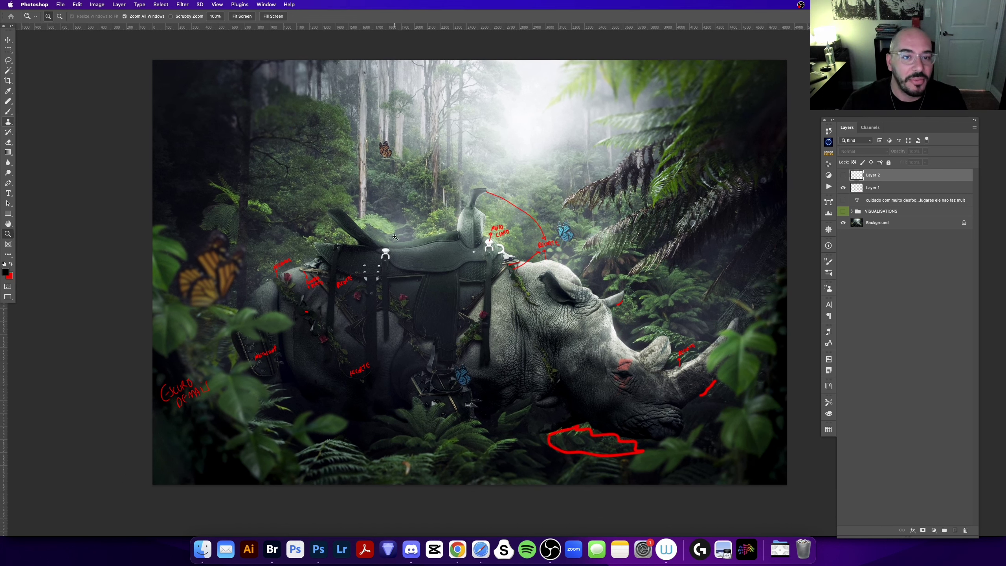
scroll(422, 185, right, 2)
scroll(422, 184, up, 1)
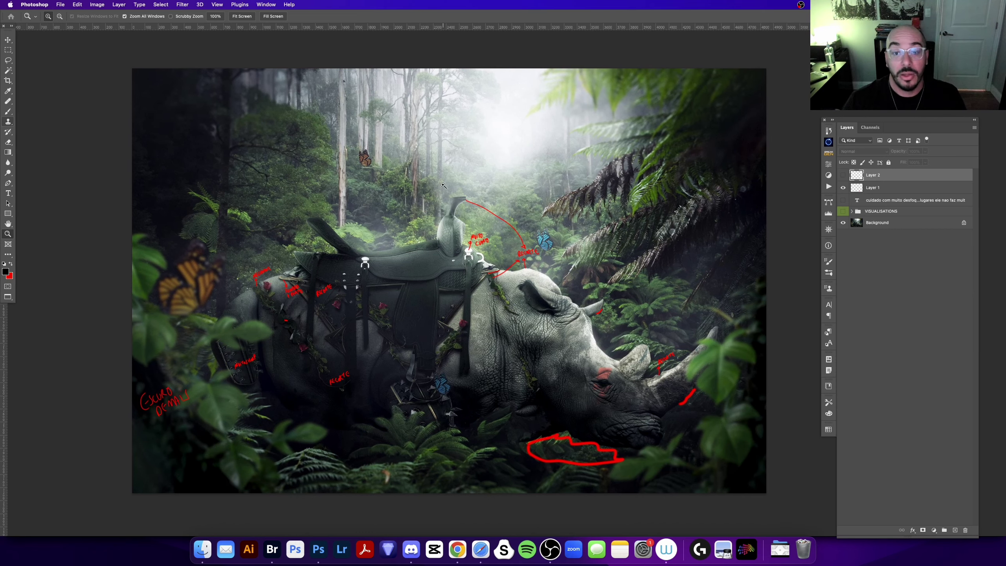
scroll(537, 216, up, 1)
scroll(537, 215, down, 1)
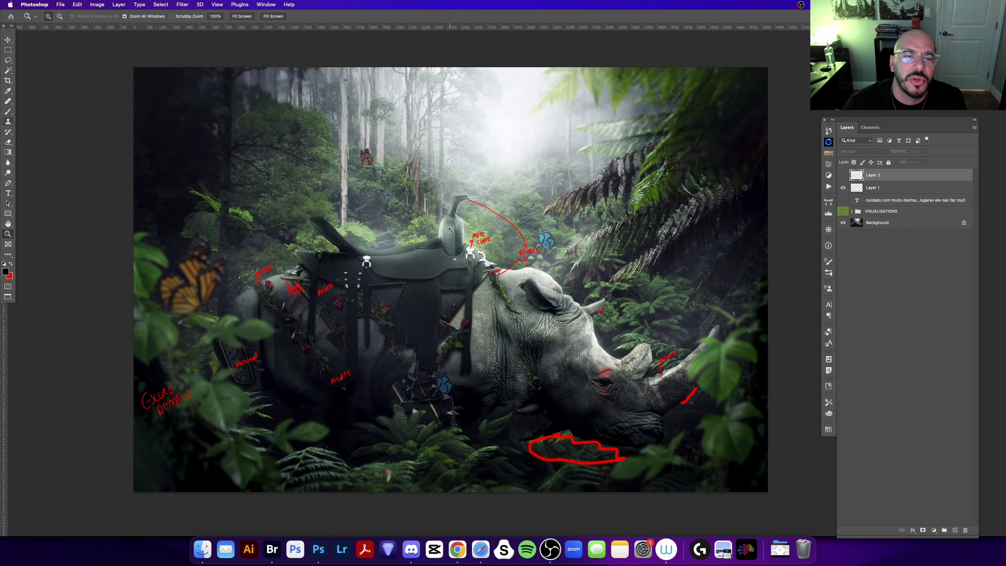
Zoom in closely on the saddle and rose and centre the view on the rose.
drag(296, 257, 367, 273)
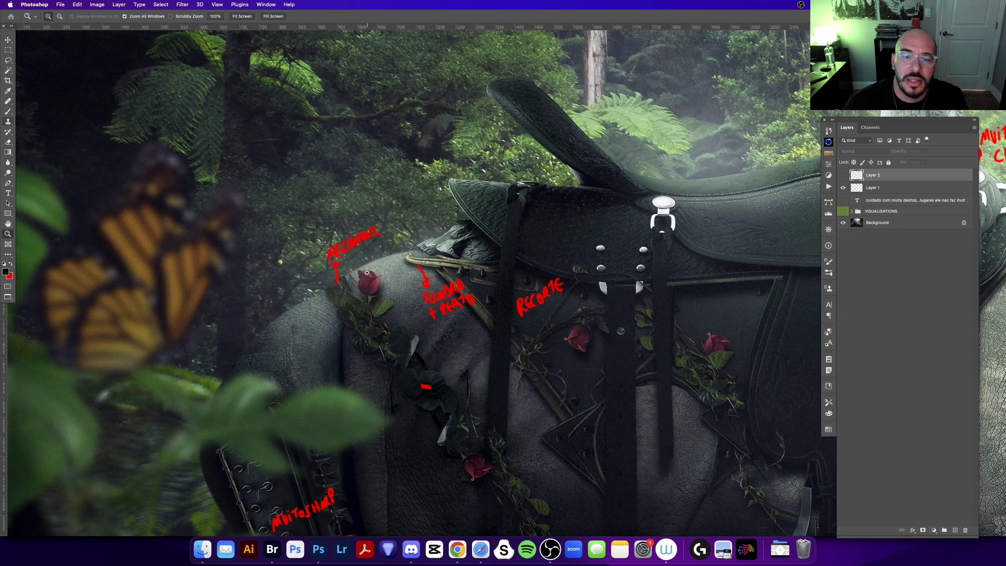
scroll(405, 319, right, 2)
scroll(396, 312, right, 1)
scroll(388, 306, up, 2)
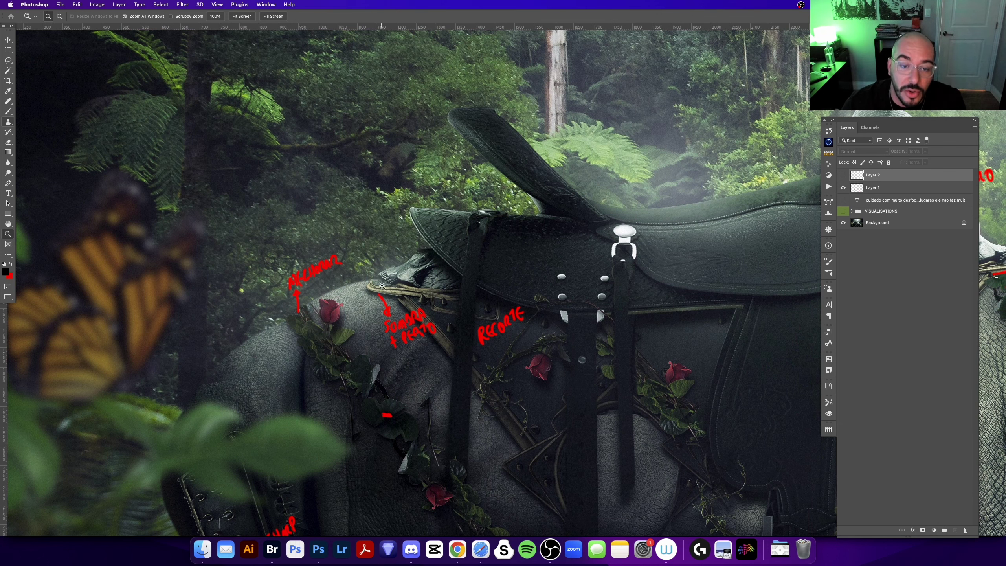
click(382, 285)
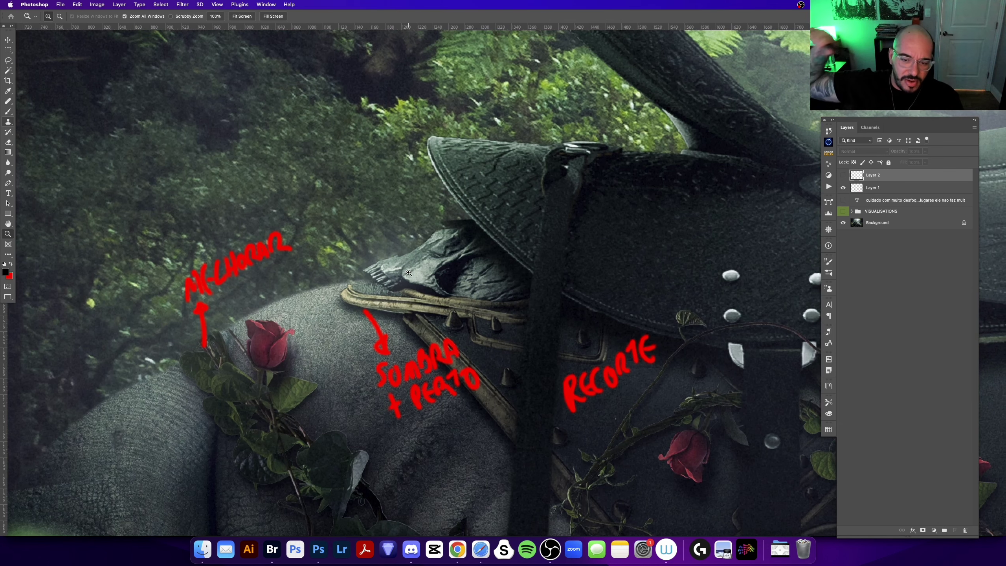
click(371, 310)
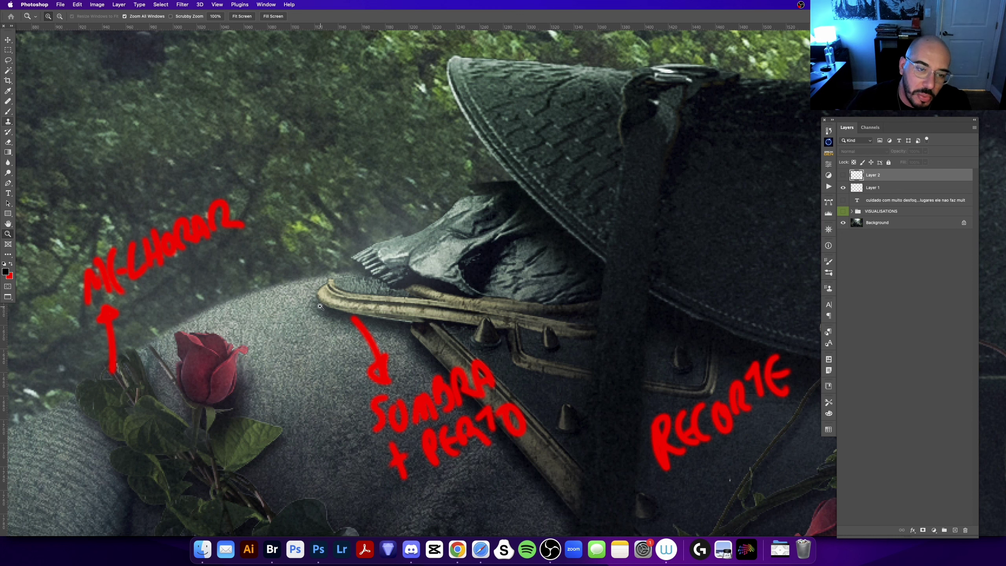
scroll(320, 307, down, 2)
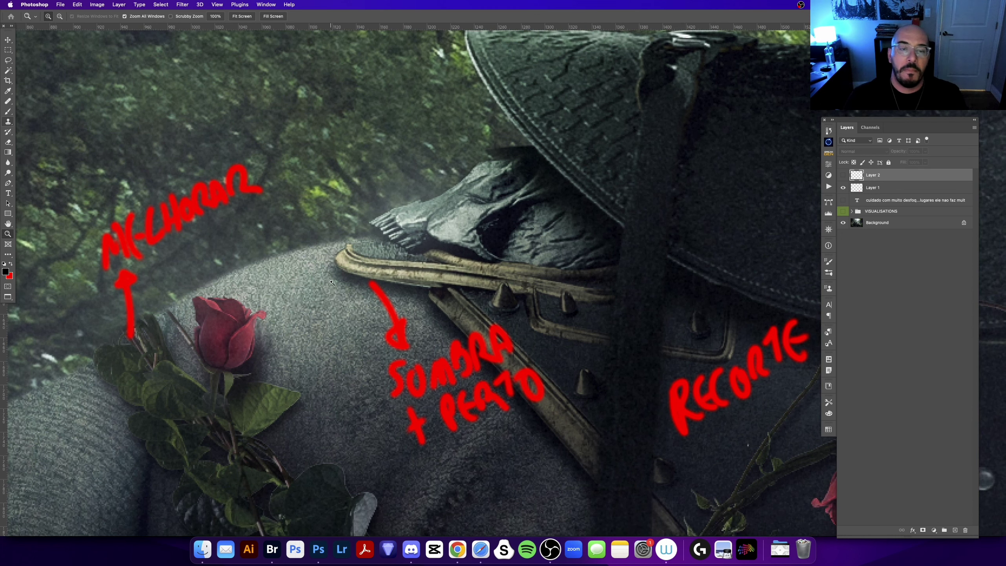
scroll(339, 300, right, 1)
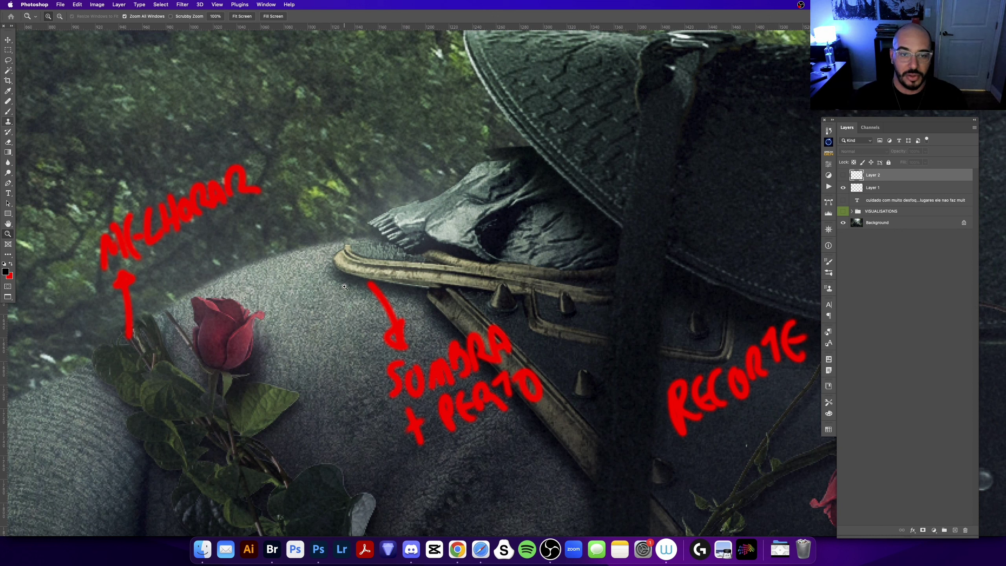
drag(369, 222, 411, 217)
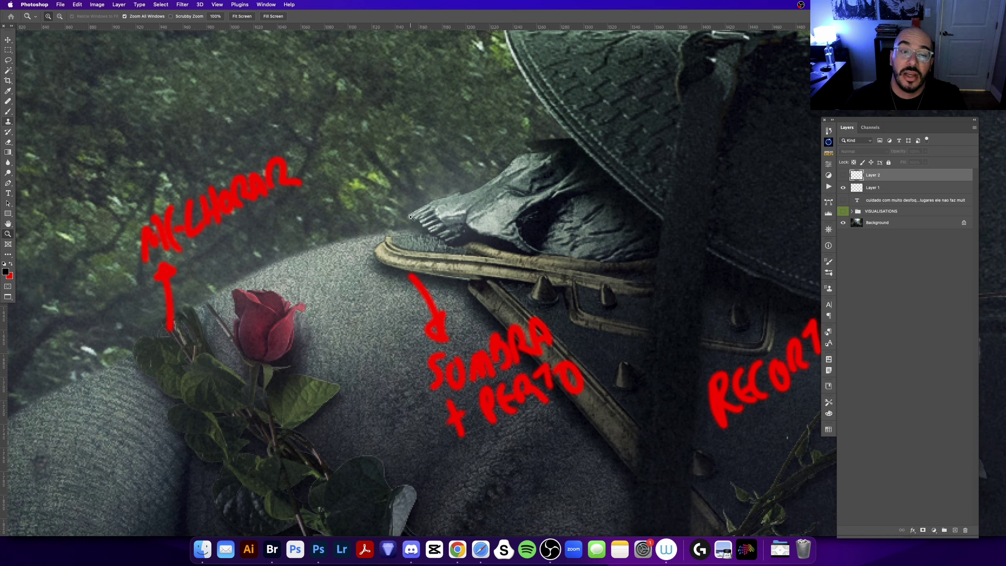
scroll(435, 209, left, 5)
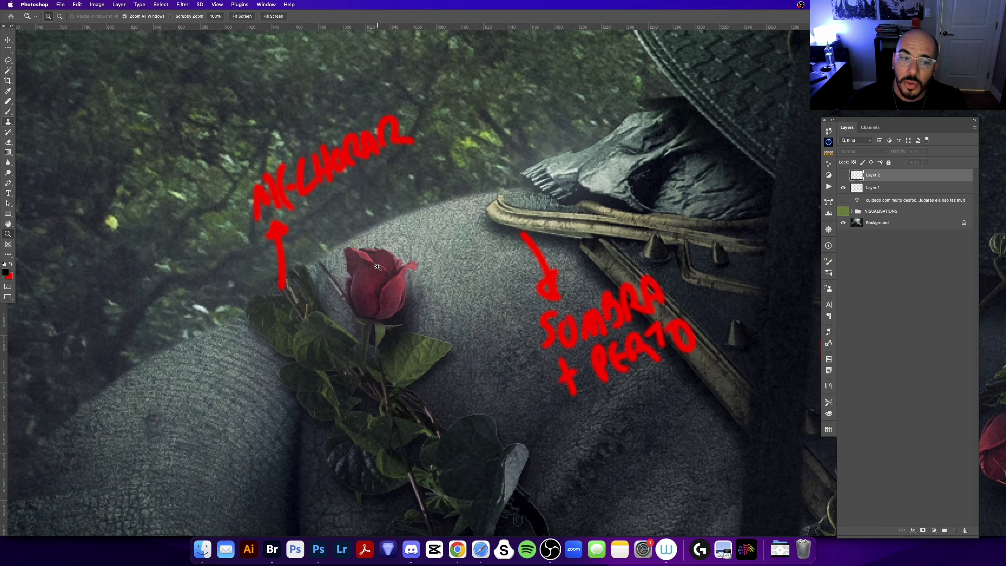
drag(378, 267, 408, 286)
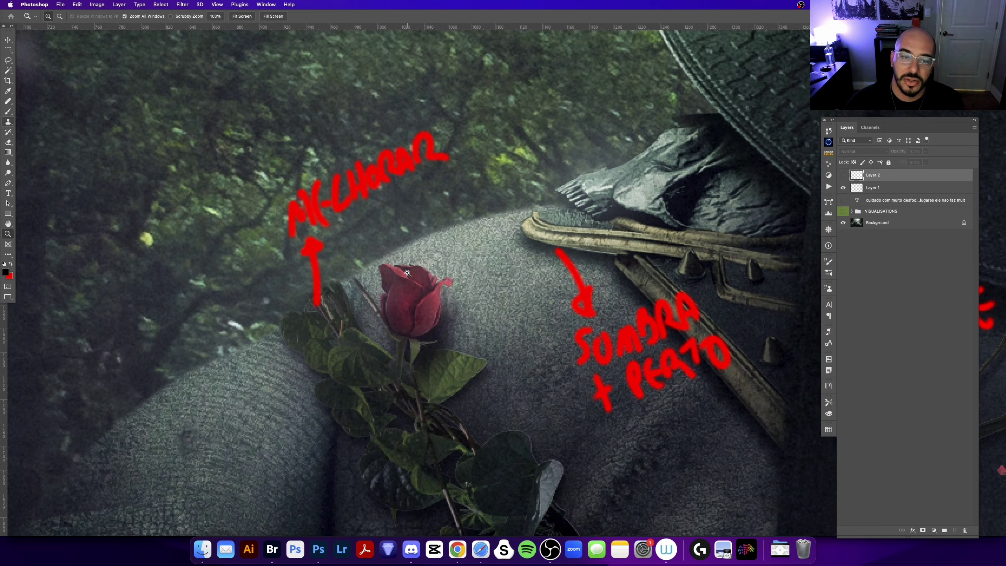
Toggle Layer 1 and Layer 2 visibility so the red annotations show again.
click(843, 187)
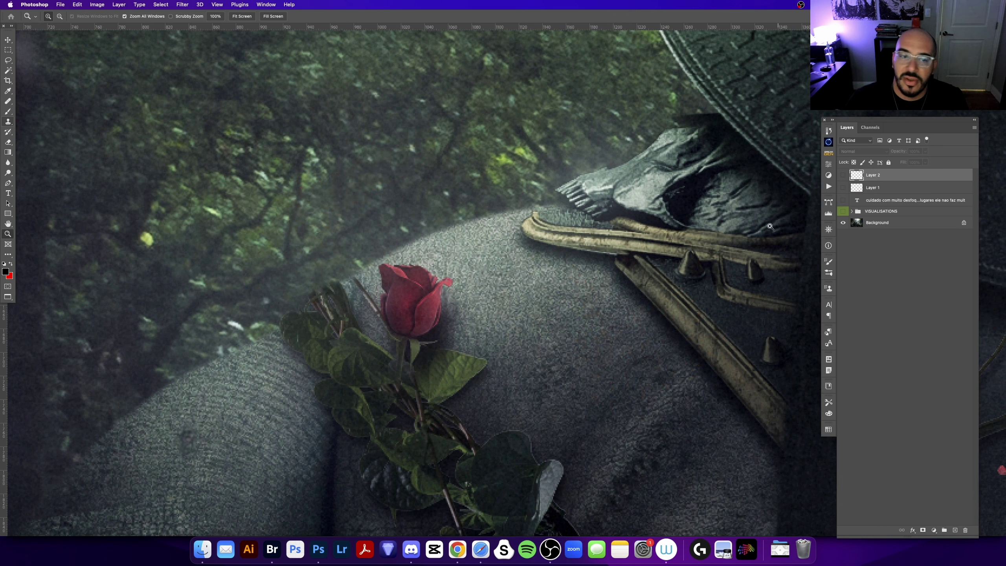
scroll(333, 295, up, 2)
scroll(336, 306, up, 2)
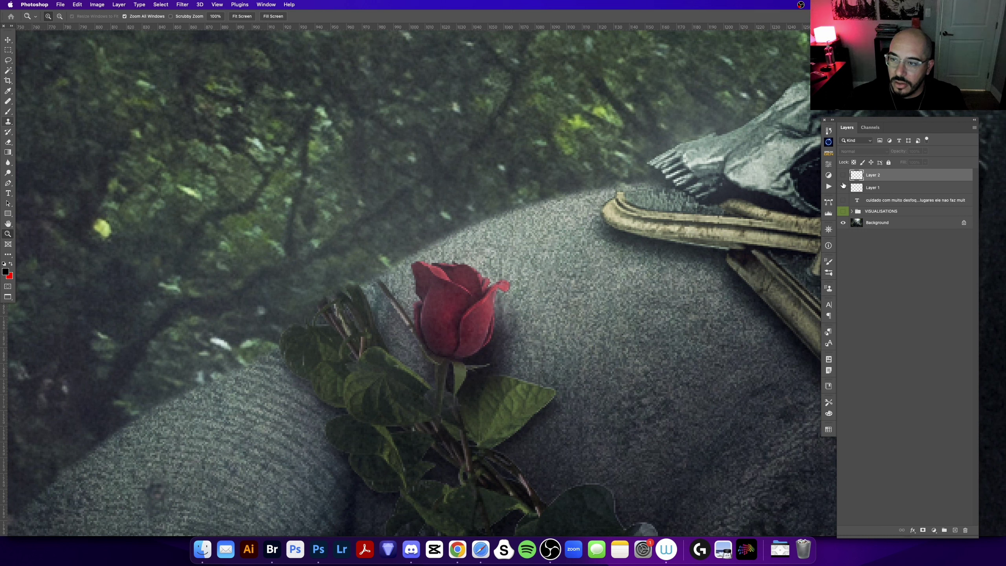
click(844, 176)
click(844, 177)
click(843, 187)
Select Layer 1 with a smaller brush and swapped colours, then undo test strokes by the rose.
key(b)
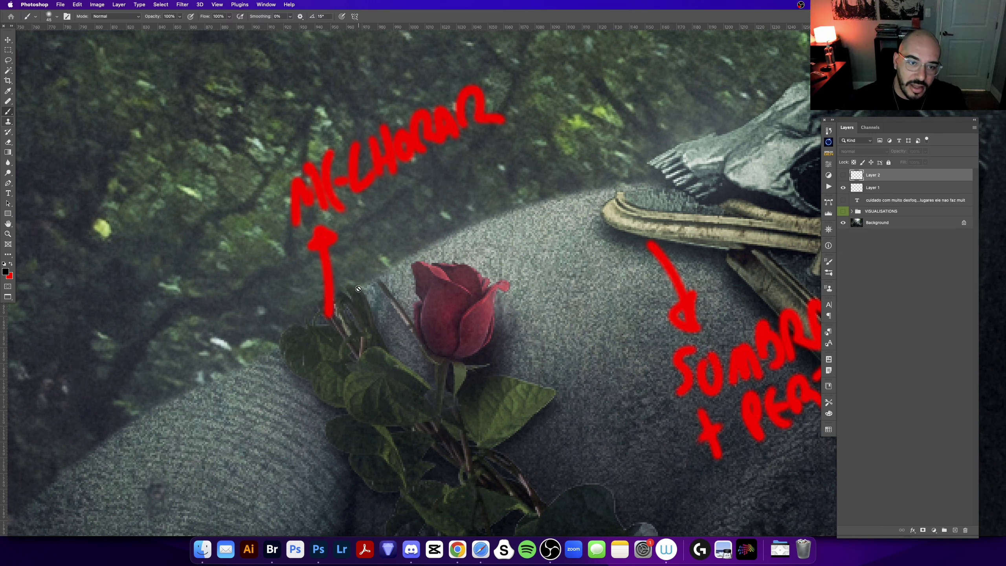
click(879, 189)
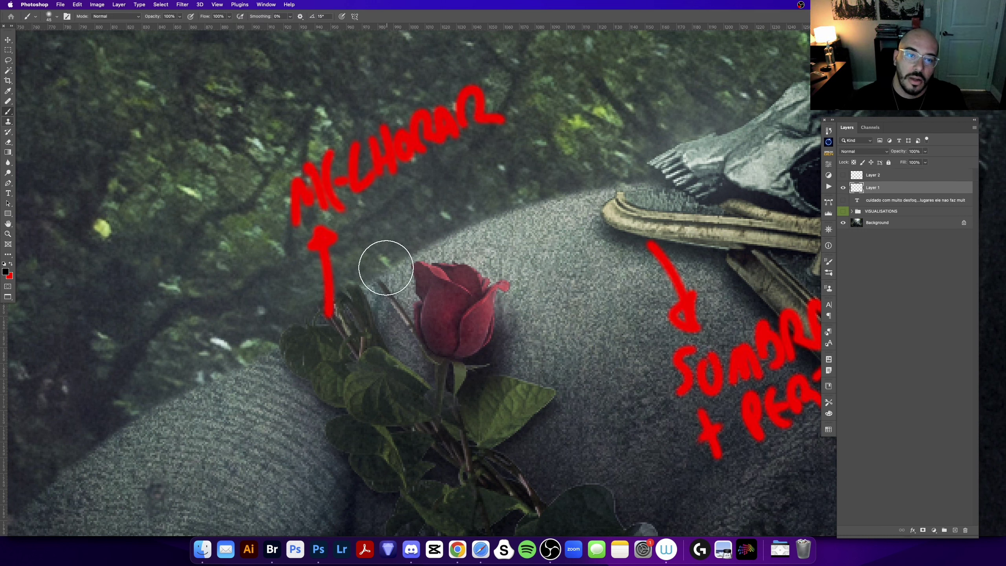
key(bracketleft)
key(bracketleft)
key(bracketleft)
key(x)
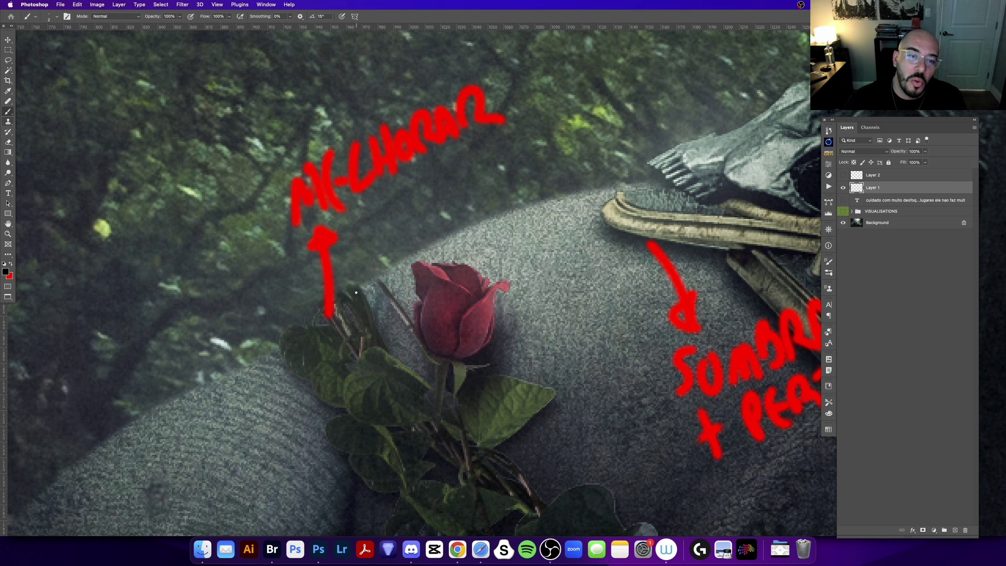
drag(349, 305, 359, 278)
key(ctrl+z)
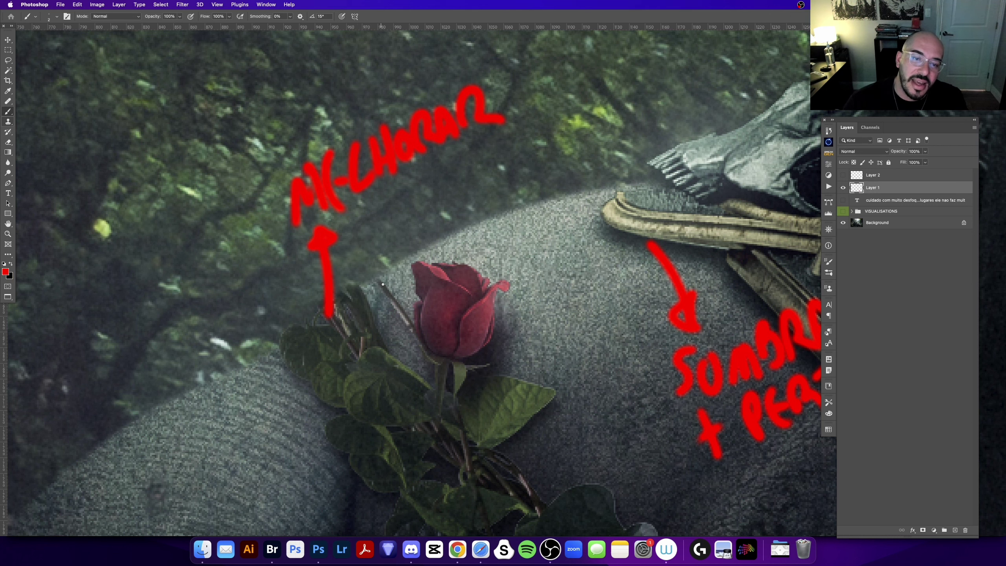
key(ctrl+z)
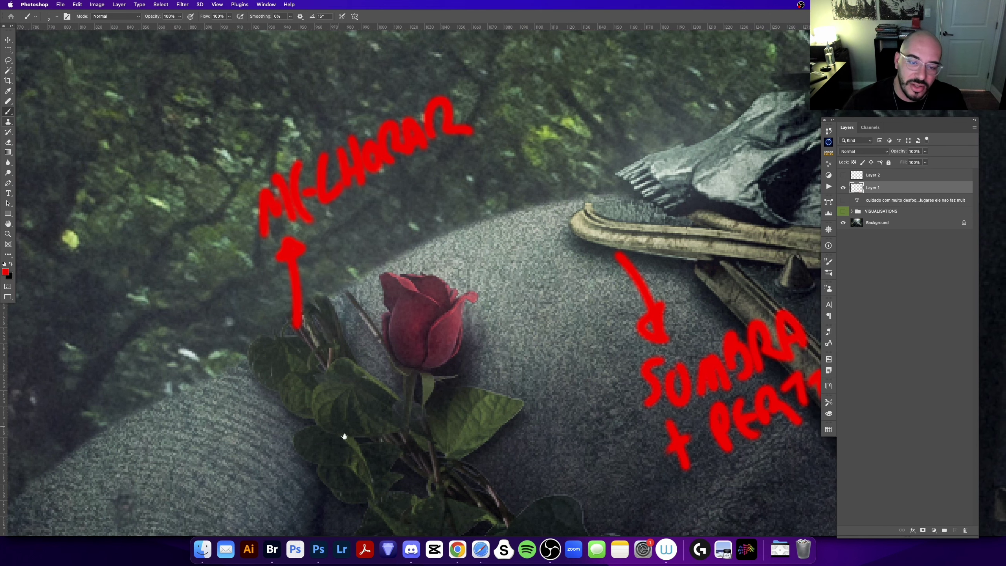
Zoom out and pan to bring the saddle notes and the rhino's head into view.
drag(408, 454, 298, 341)
drag(344, 269, 306, 298)
key(z)
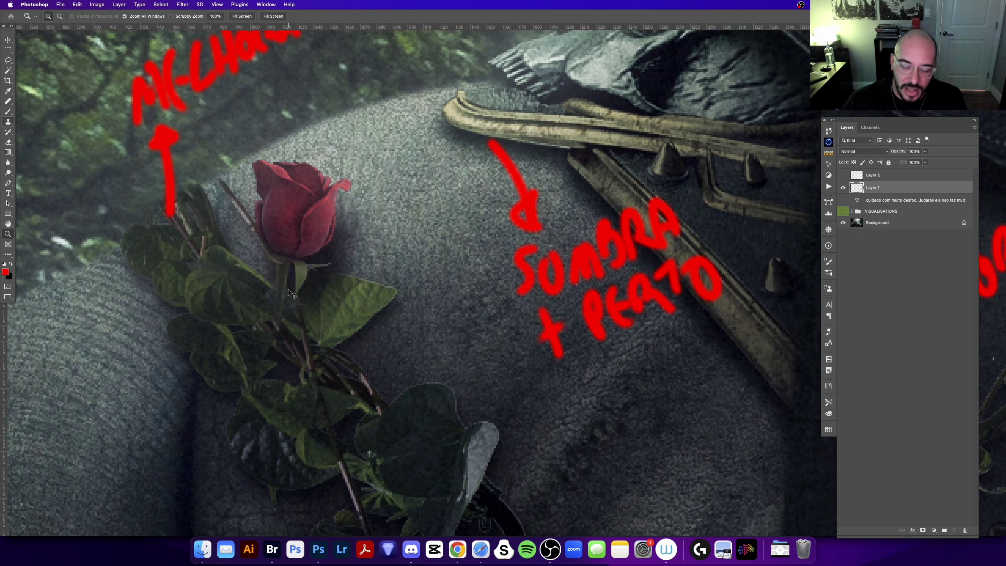
key(ctrl+minus)
key(ctrl+minus)
drag(474, 288, 308, 351)
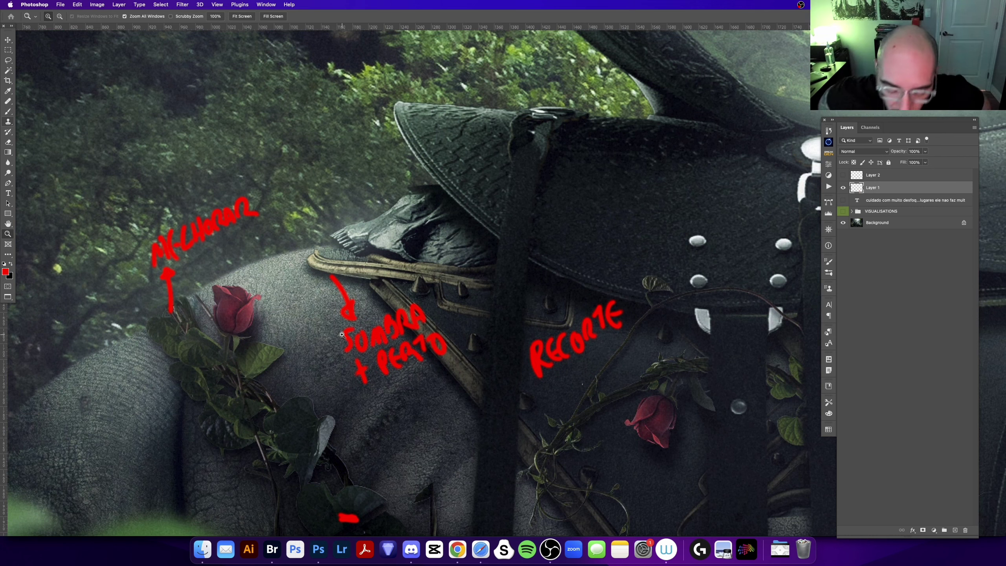
key(ctrl+minus)
key(ctrl+minus)
key(ctrl+minus)
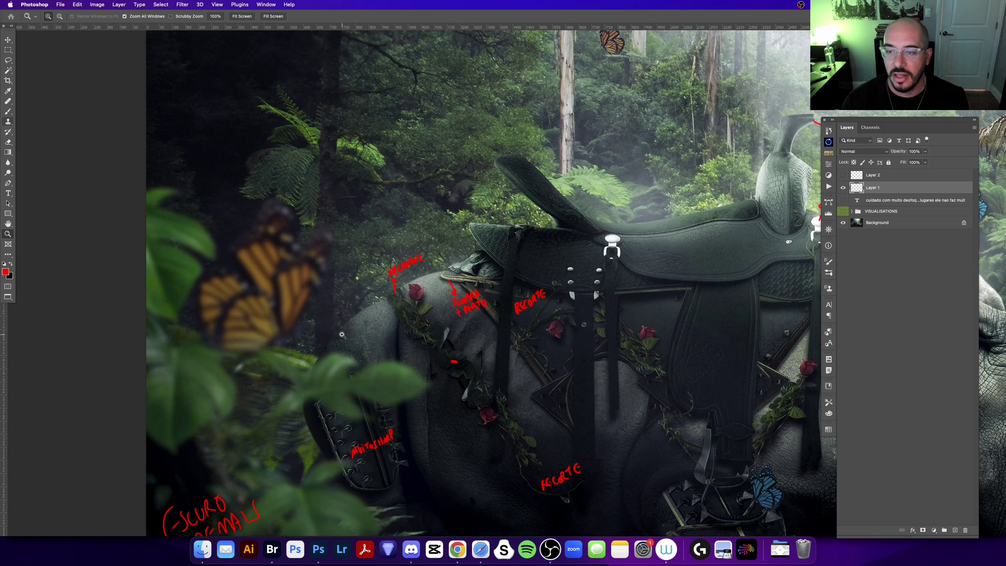
drag(635, 273, 436, 270)
drag(731, 273, 572, 273)
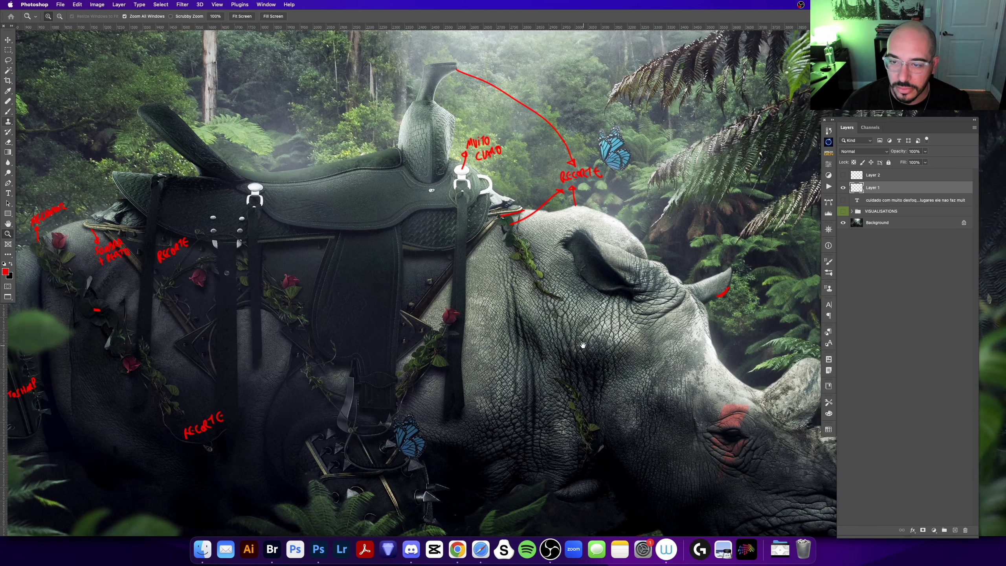
Zoom in on the blue butterfly and RECORTE note, undo a scribble, then fit the composite.
click(604, 153)
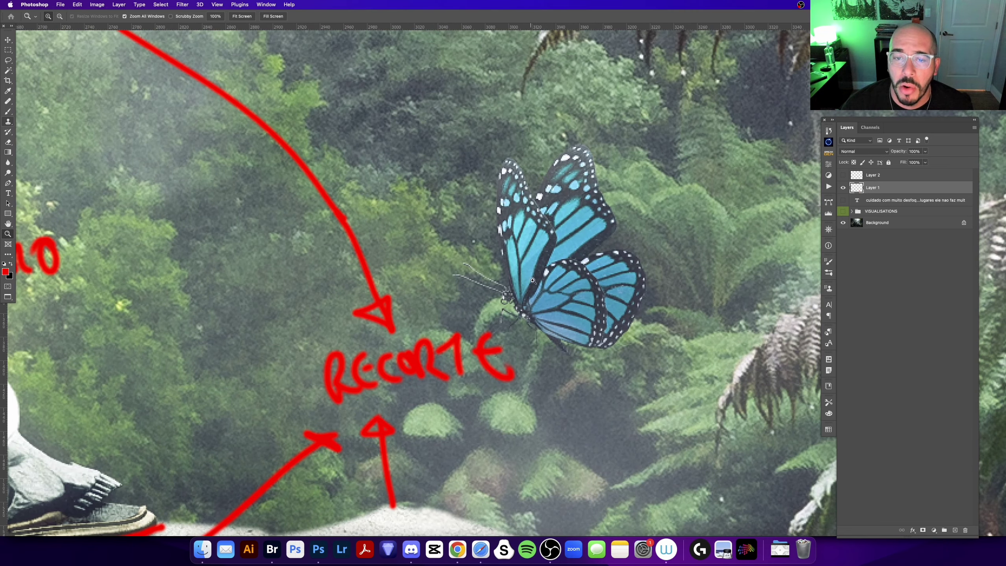
key(b)
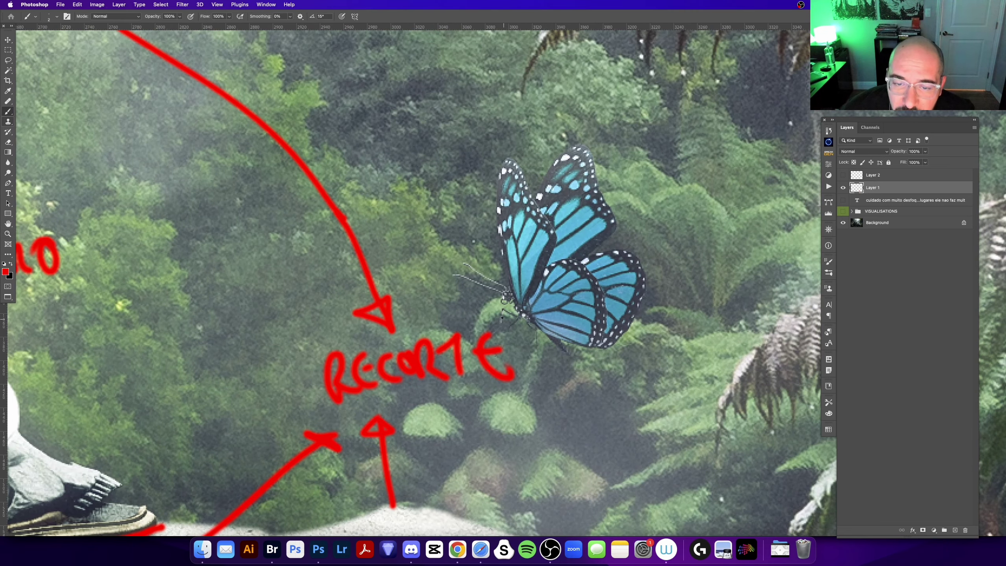
key(ctrl+z)
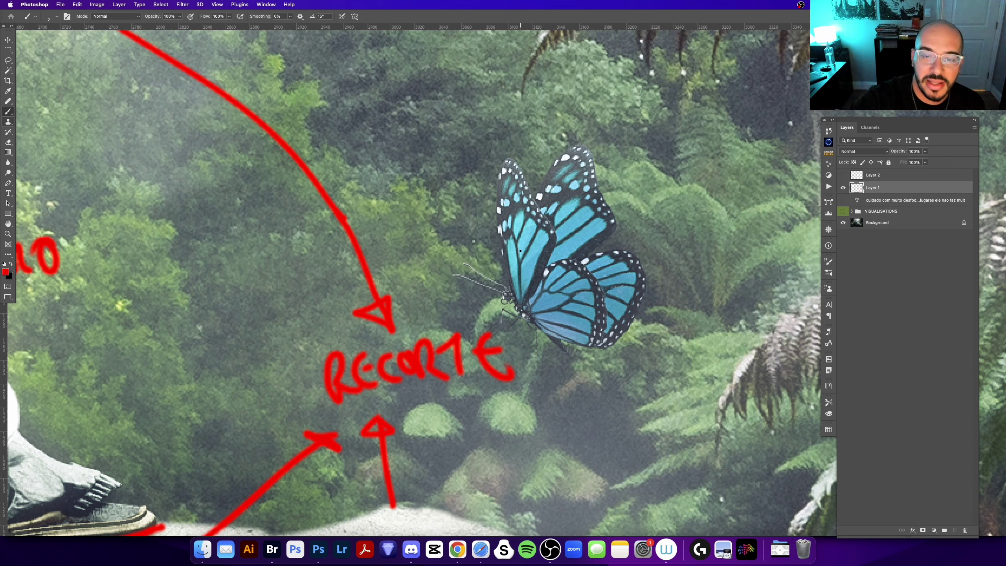
key(super+0)
key(z)
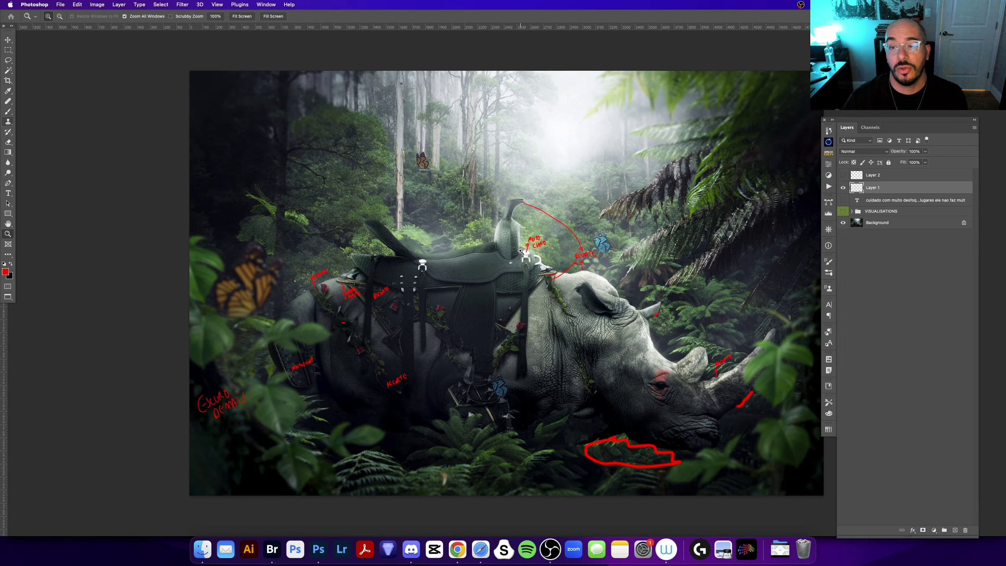
scroll(489, 165, right, 2)
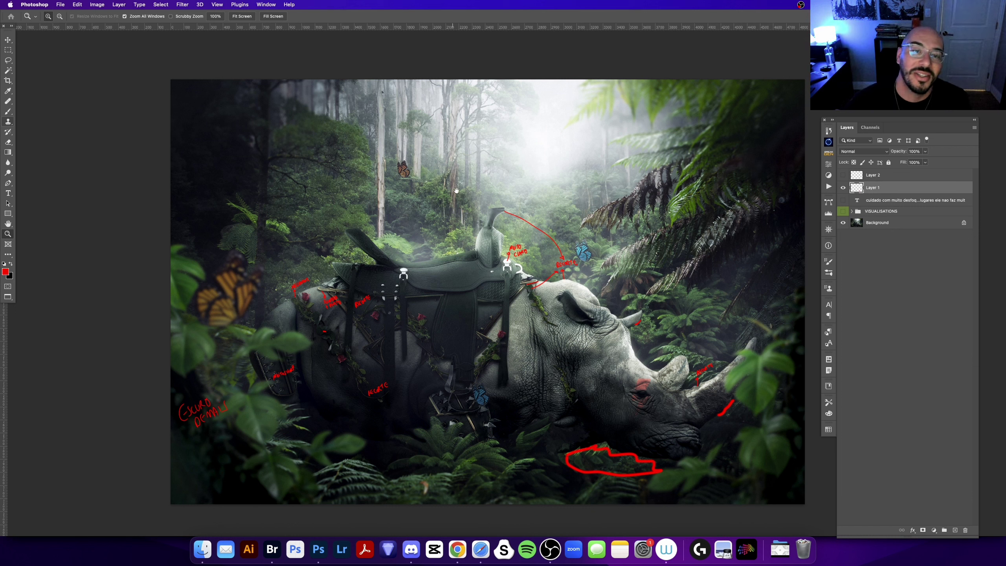
scroll(590, 192, right, 3)
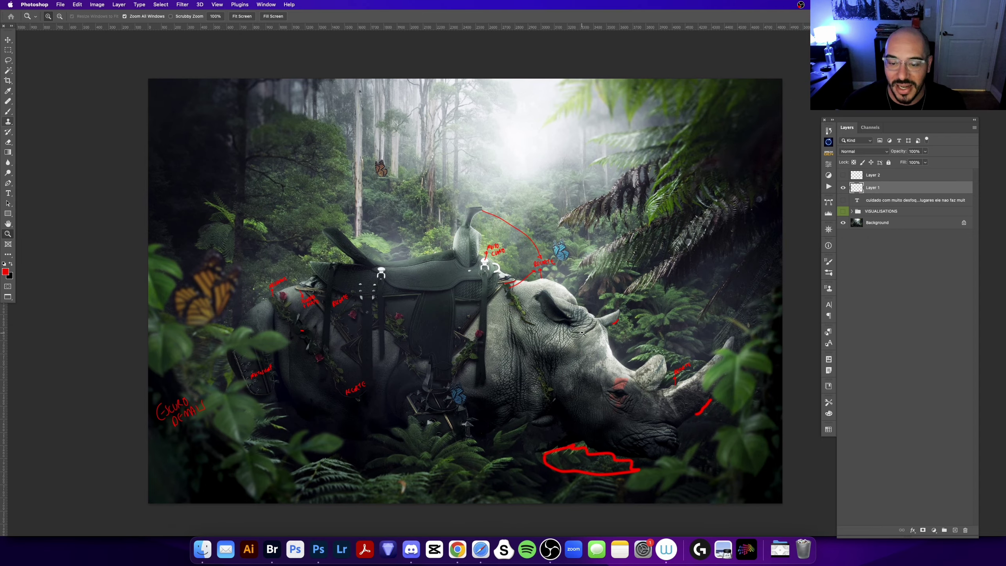
click(593, 460)
scroll(593, 459, down, 2)
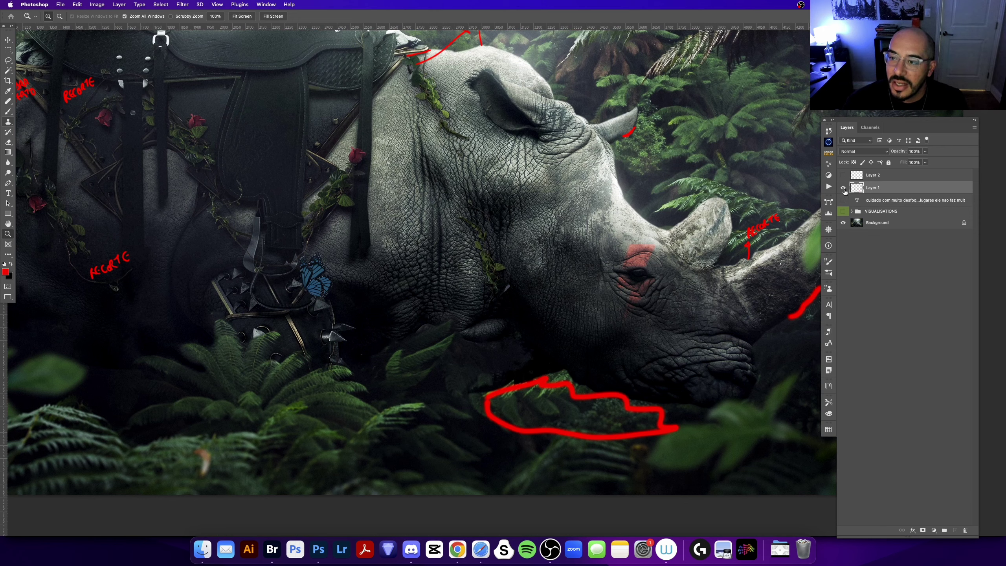
Hide Layer 1's red notes and zoom in on the rhino's flank and vine.
click(844, 187)
click(535, 387)
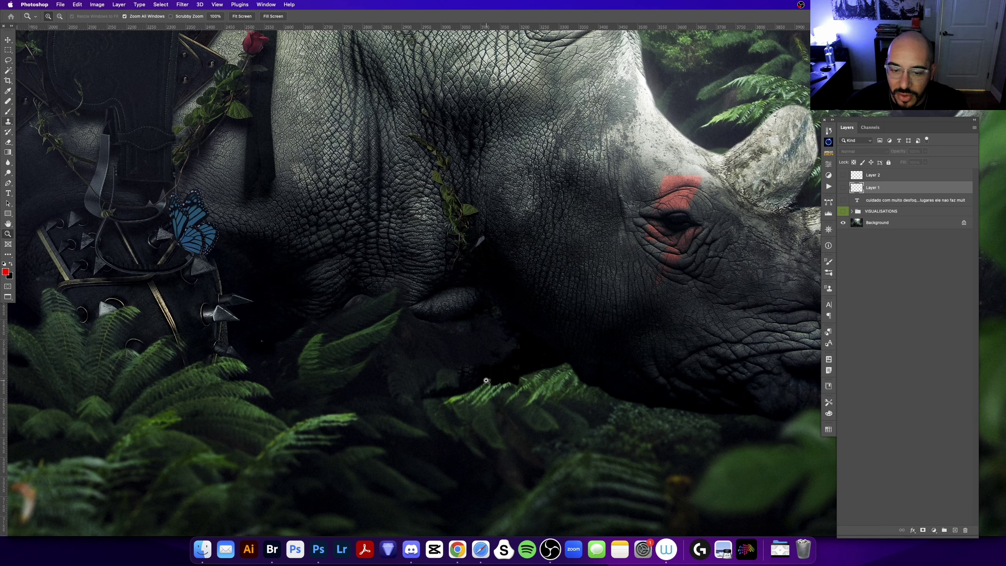
drag(600, 327, 599, 362)
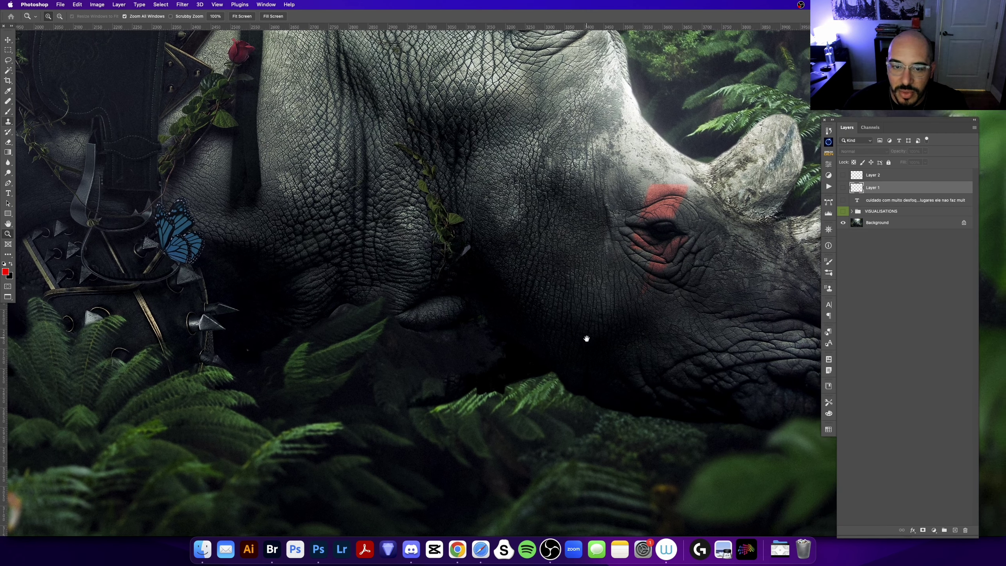
click(456, 231)
drag(379, 276, 405, 326)
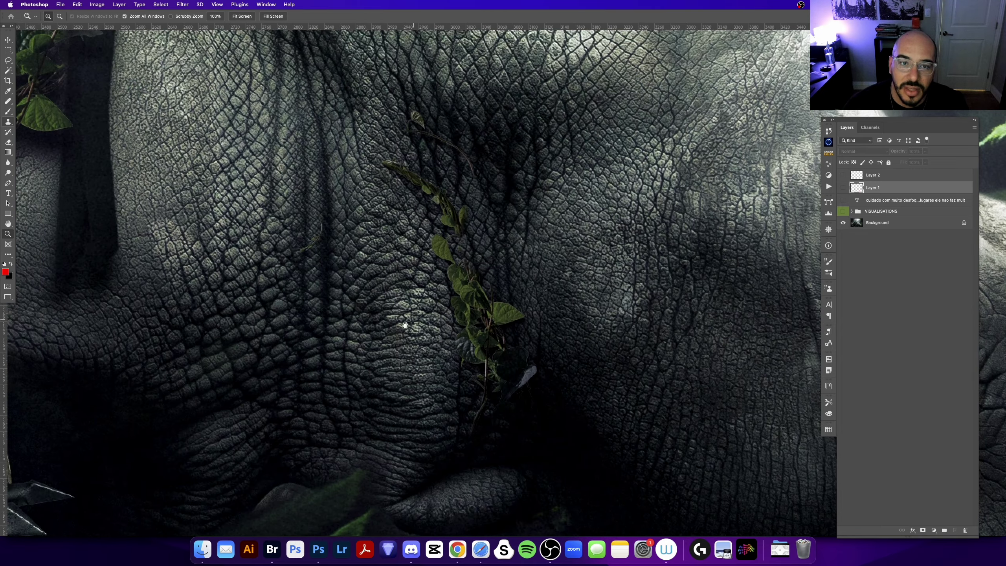
Inspect the vine beside the saddle up close, then fit the whole image on screen.
key(super+minus)
drag(314, 373, 353, 412)
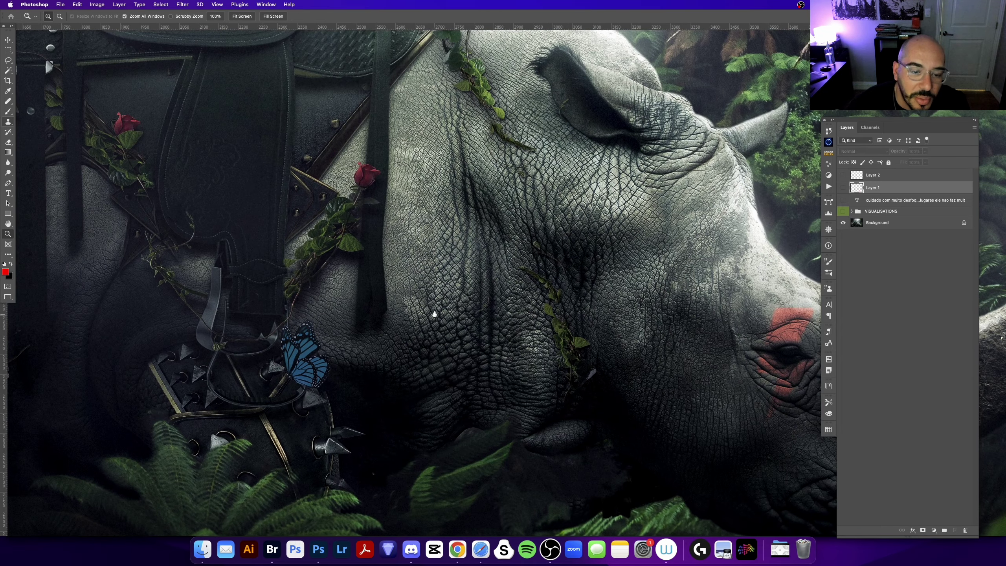
mouse_move(348, 203)
mouse_down()
mouse_move(439, 314)
mouse_move(477, 176)
mouse_up()
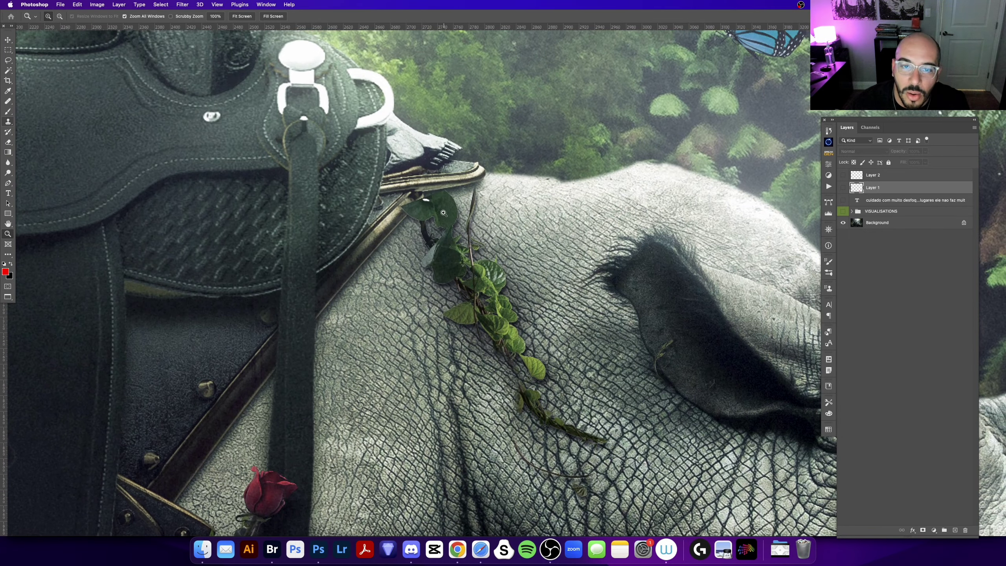
mouse_move(443, 213)
mouse_down()
mouse_move(429, 245)
mouse_move(428, 220)
mouse_move(431, 315)
mouse_up()
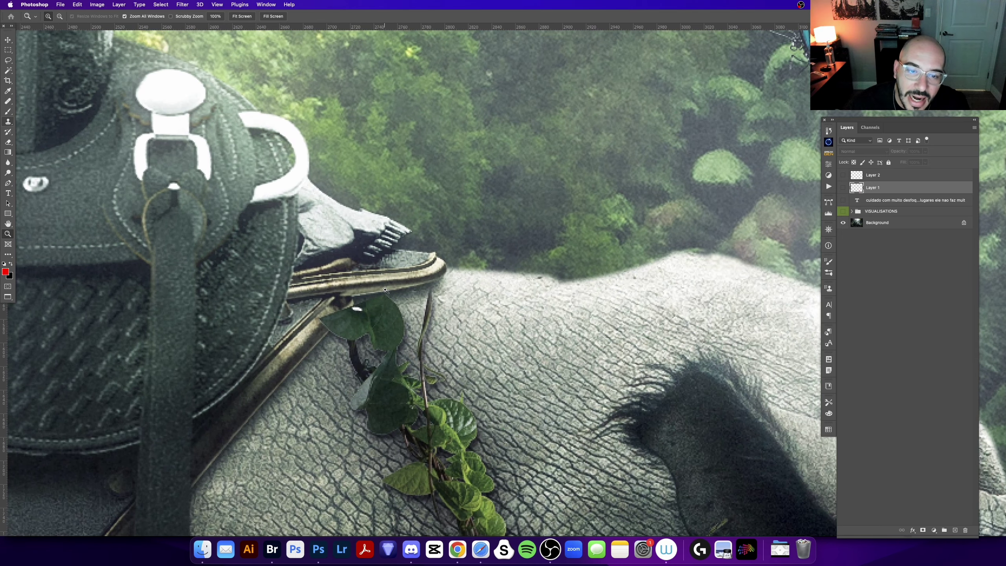
scroll(434, 276, up, 5)
scroll(434, 276, left, 5)
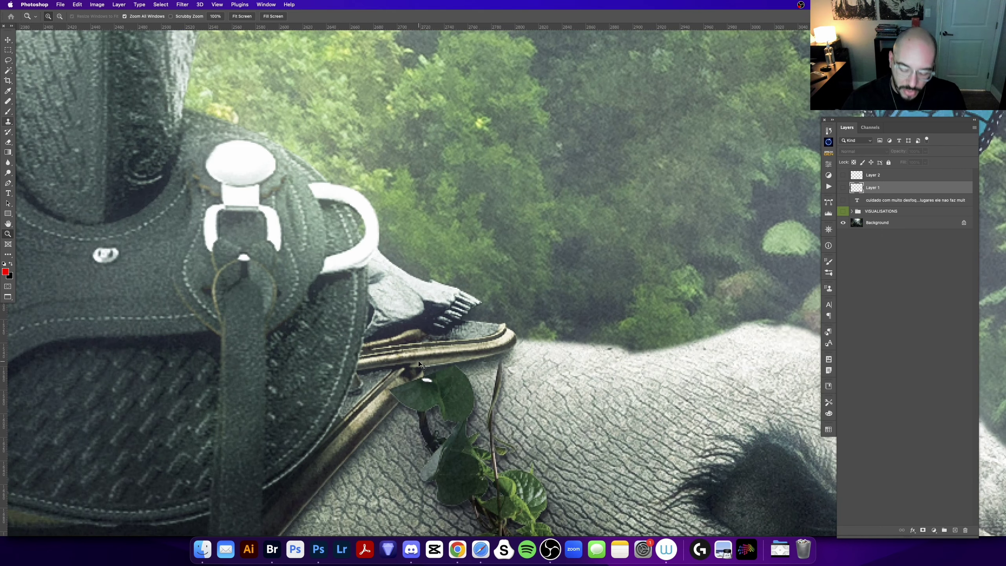
key(super+0)
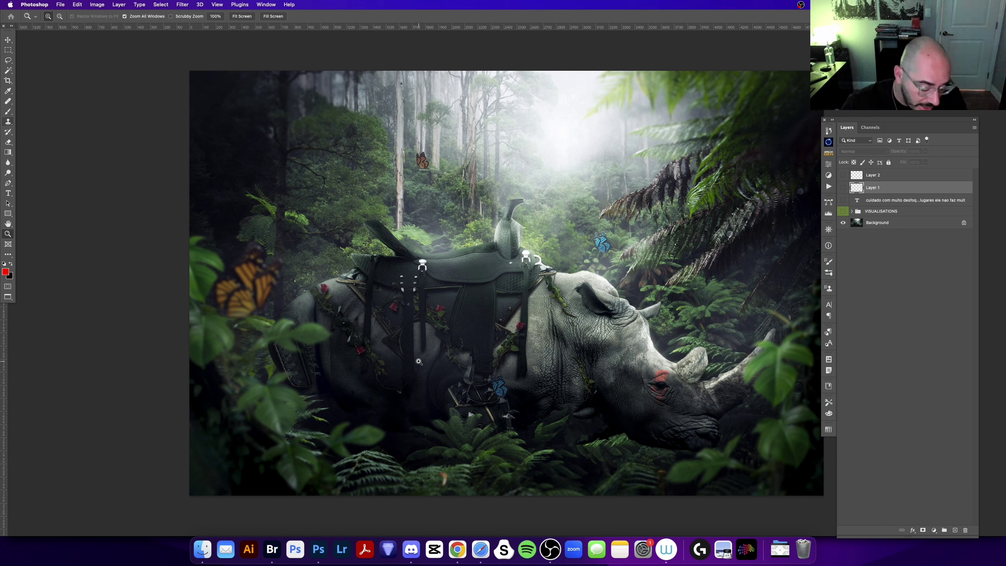
key(super+w)
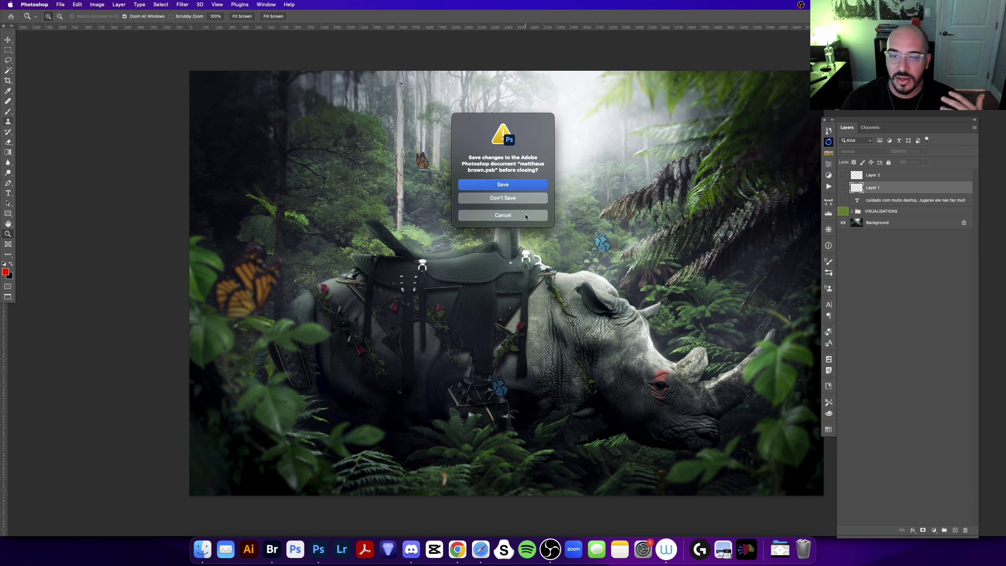
click(520, 219)
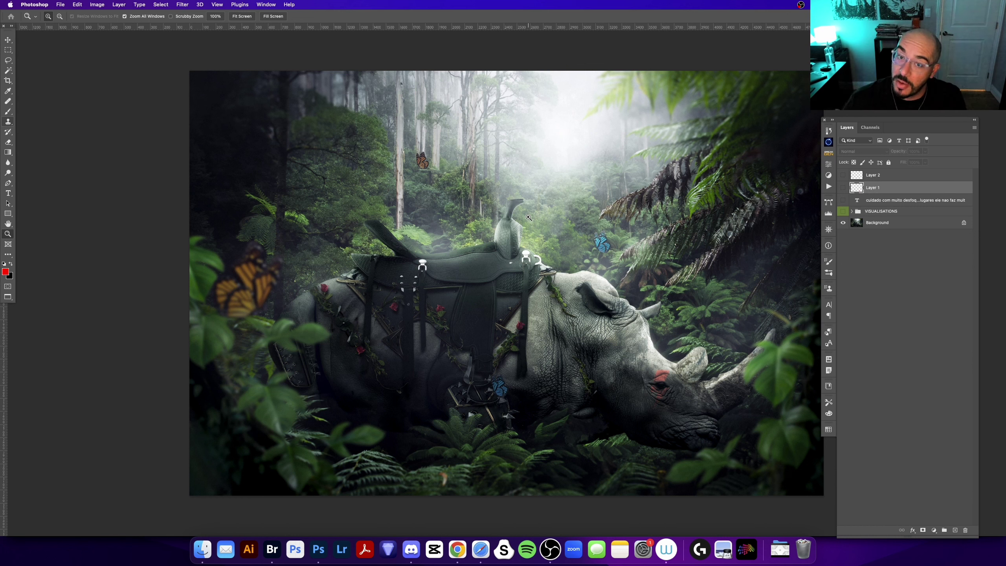
Scroll around the rhino composite to review it, then close the document with Cmd+W.
scroll(456, 190, right, 2)
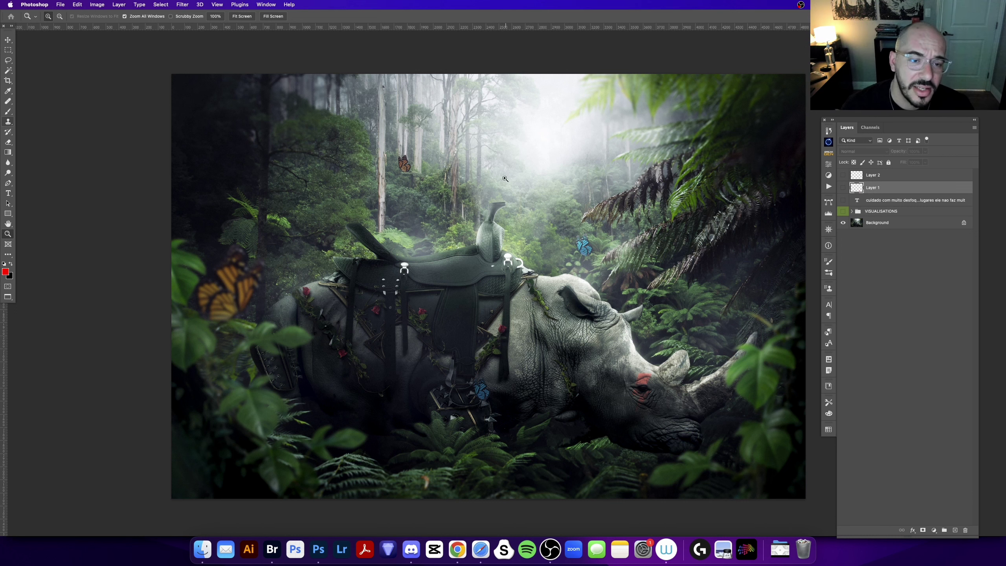
scroll(359, 357, down, 2)
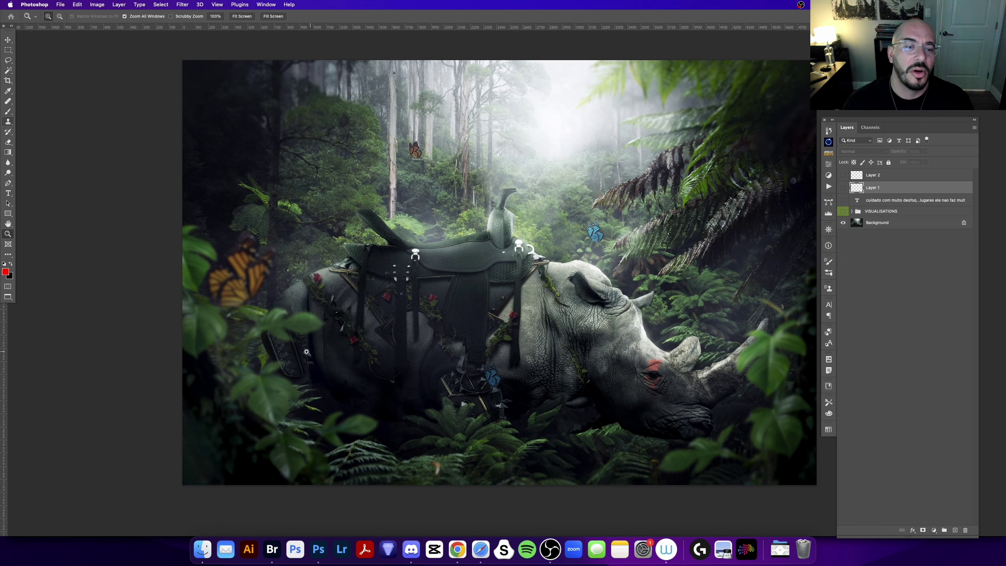
scroll(330, 338, up, 2)
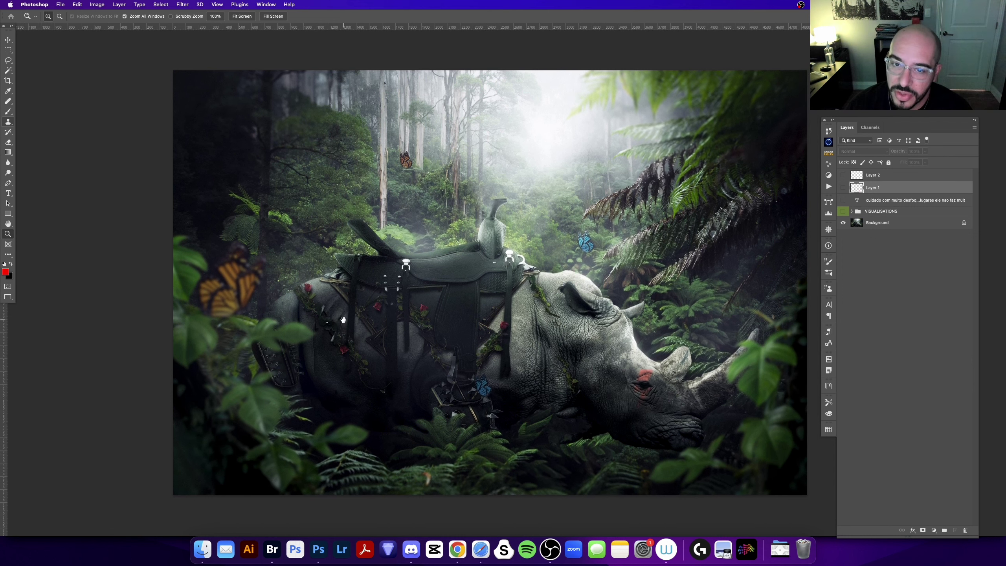
scroll(344, 319, up, 1)
scroll(495, 255, right, 3)
scroll(495, 255, down, 1)
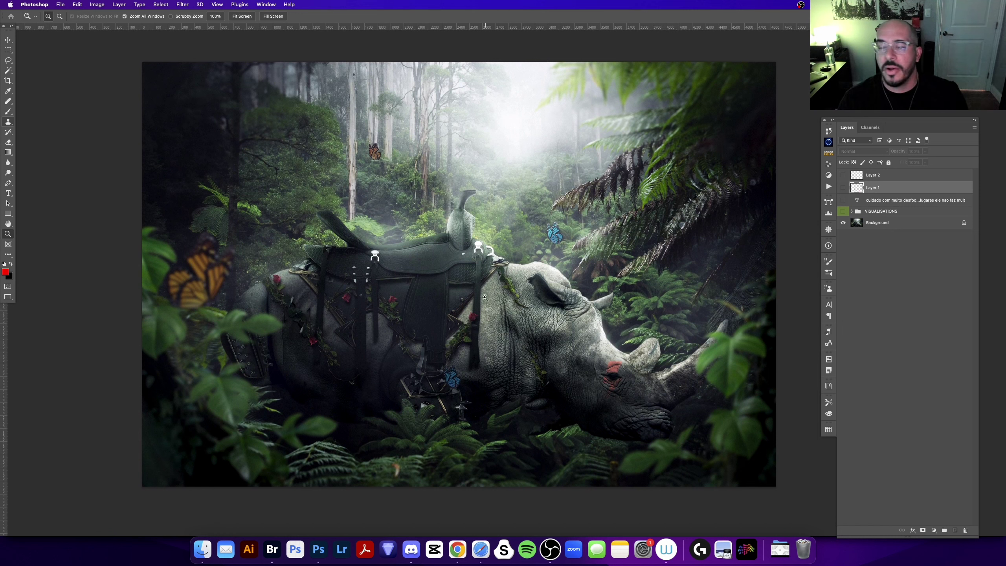
scroll(481, 233, left, 2)
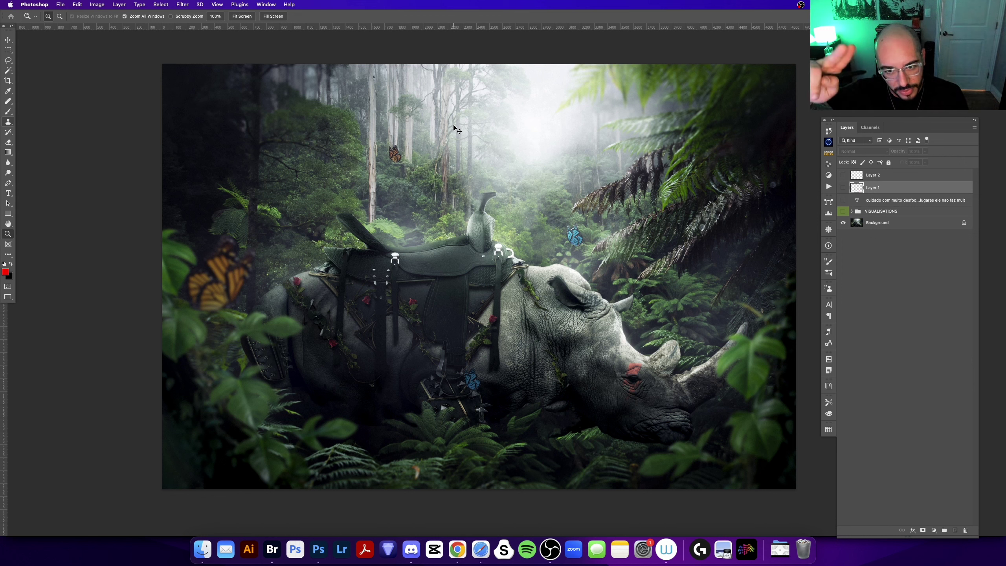
key(super+w)
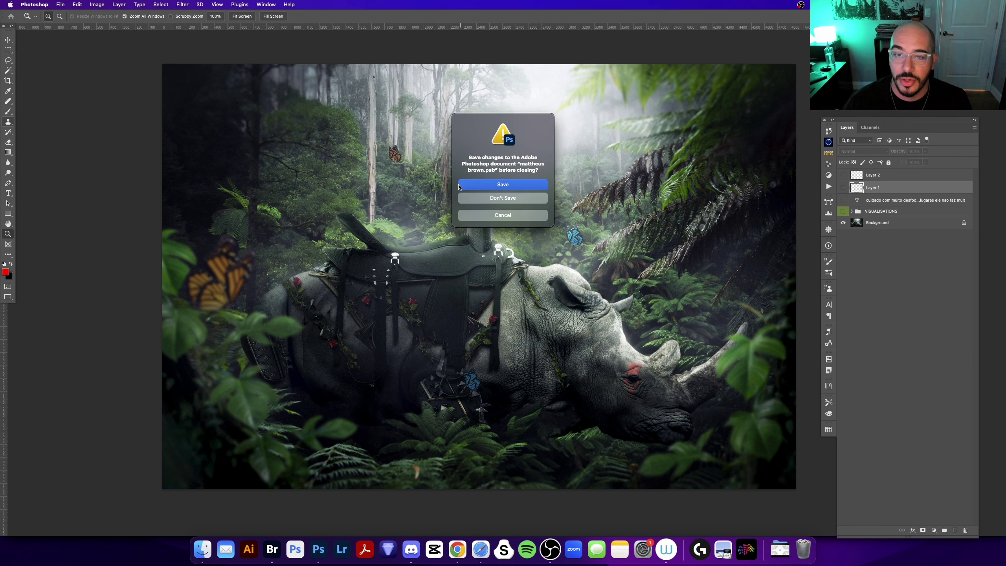
Save and close the rhino composite, then cycle screen modes on the alpine landscape.
click(494, 186)
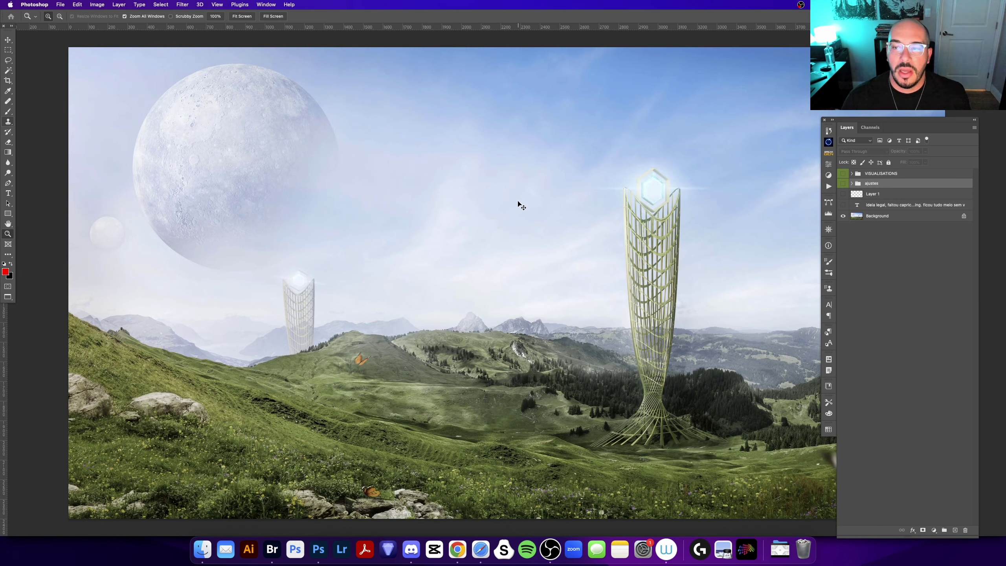
key(f)
key(f)
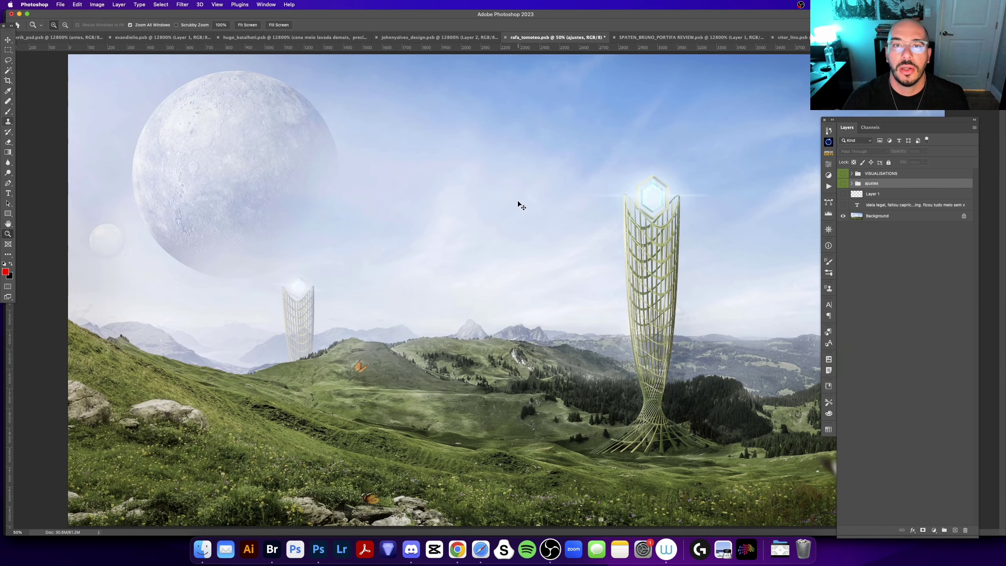
alt+click(519, 202)
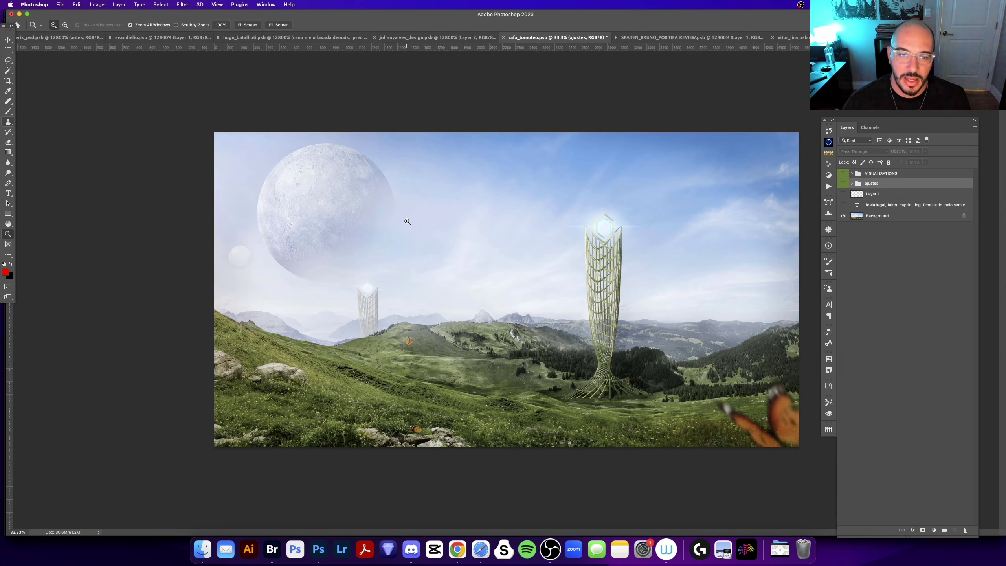
key(f)
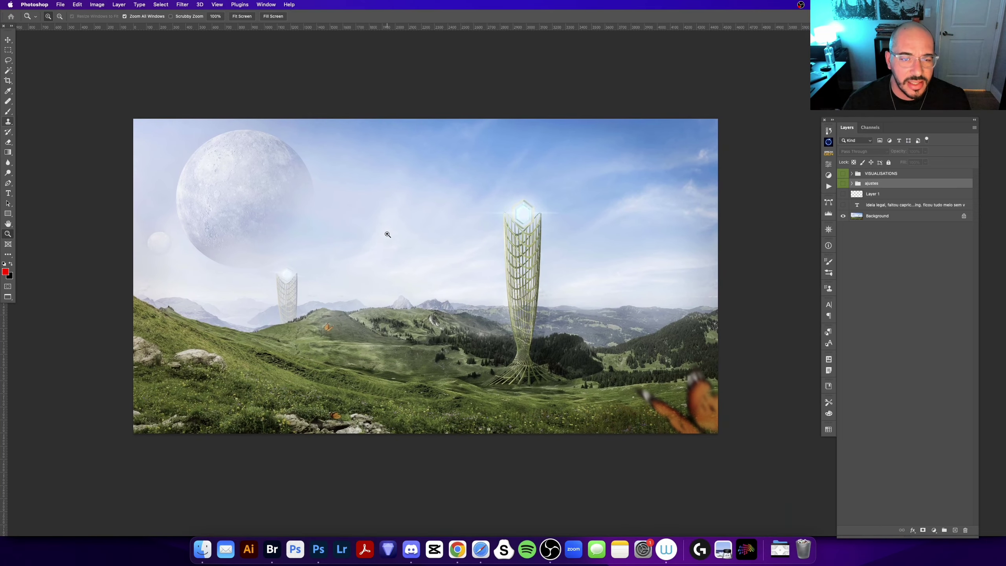
Zoom until the alpine landscape fills the view and briefly check Layer 1's visibility.
click(387, 235)
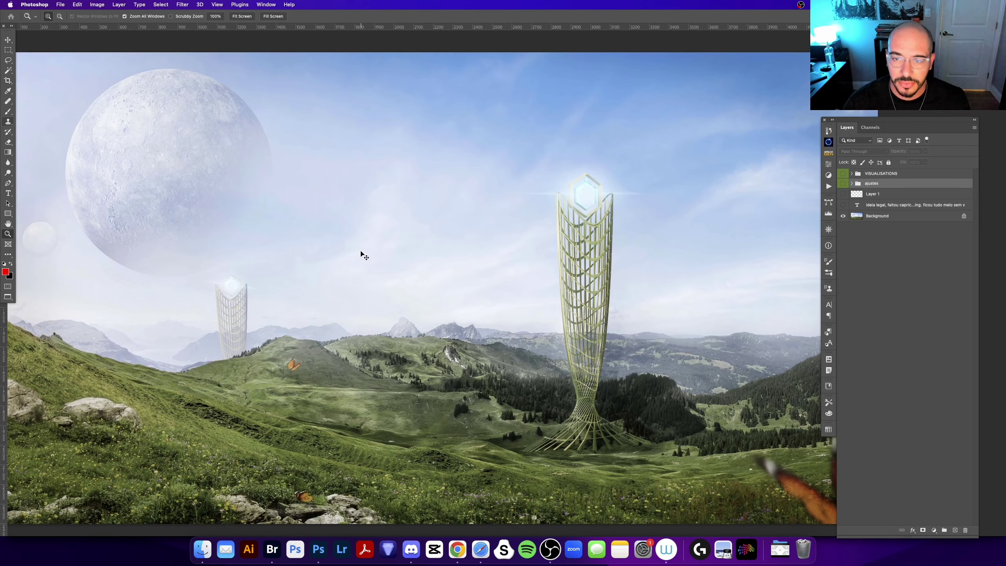
alt+click(365, 256)
scroll(362, 251, right, 2)
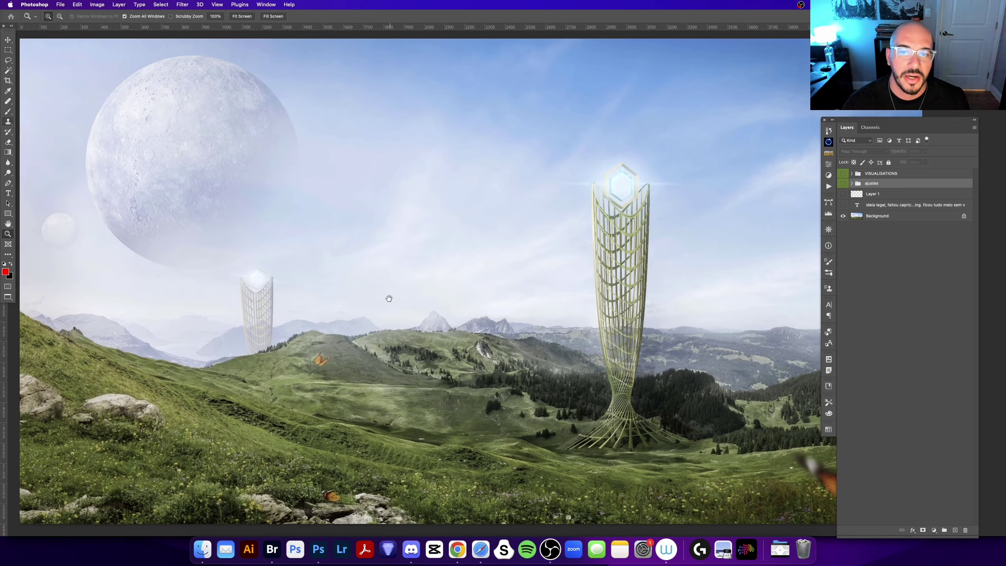
alt+click(462, 303)
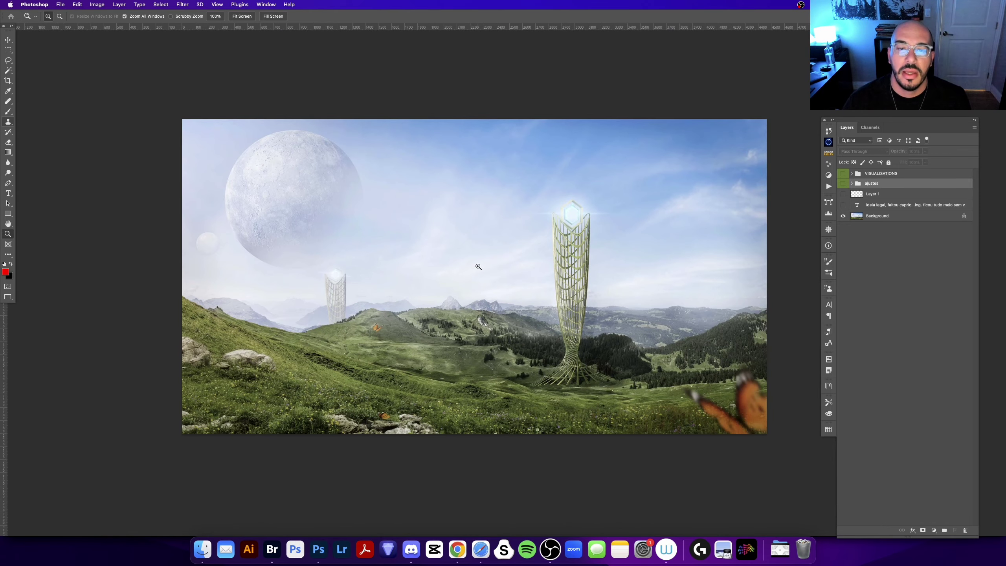
drag(479, 267, 453, 253)
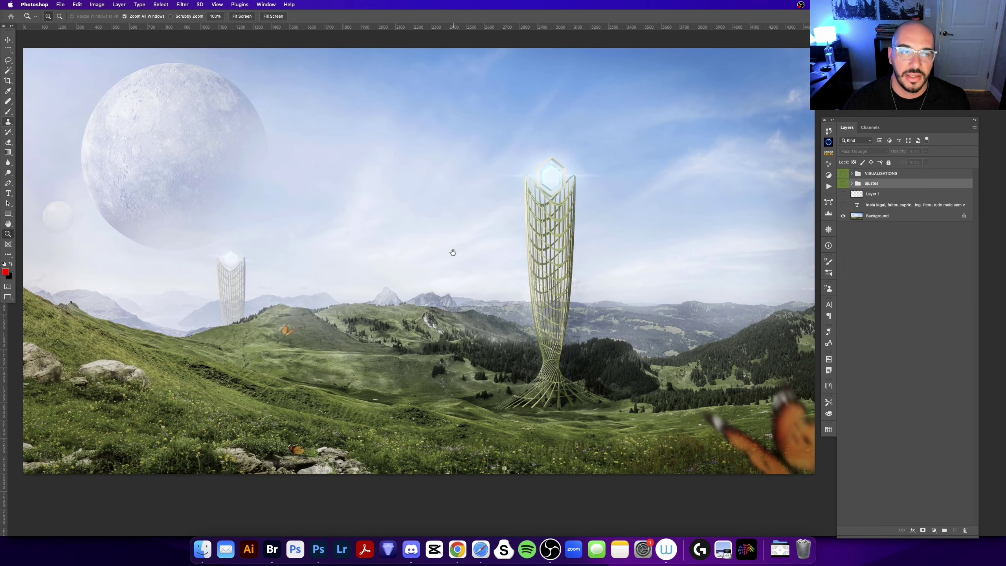
click(843, 194)
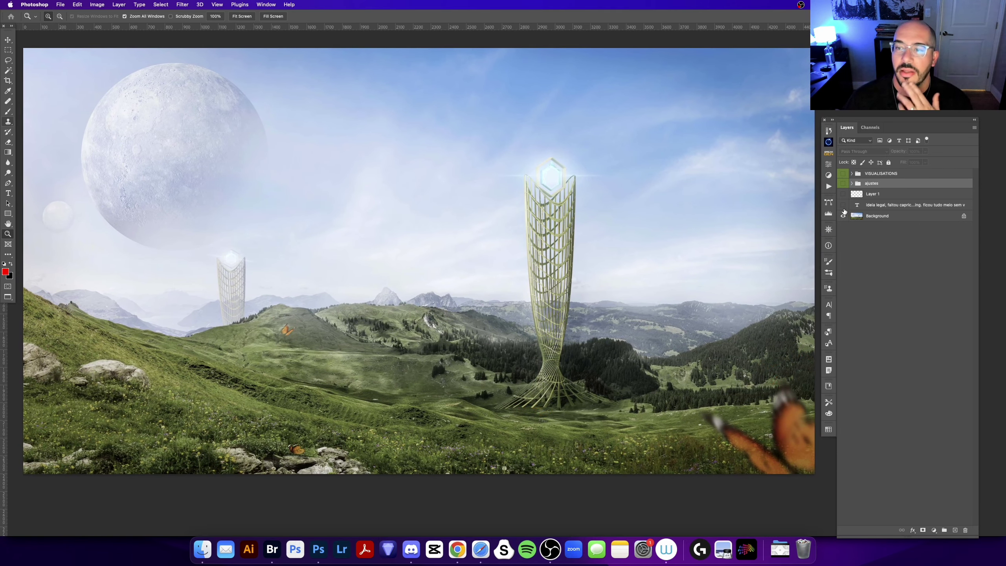
Show the white review-notes layer and add an empty Layer 2 above the ajustes group.
click(843, 205)
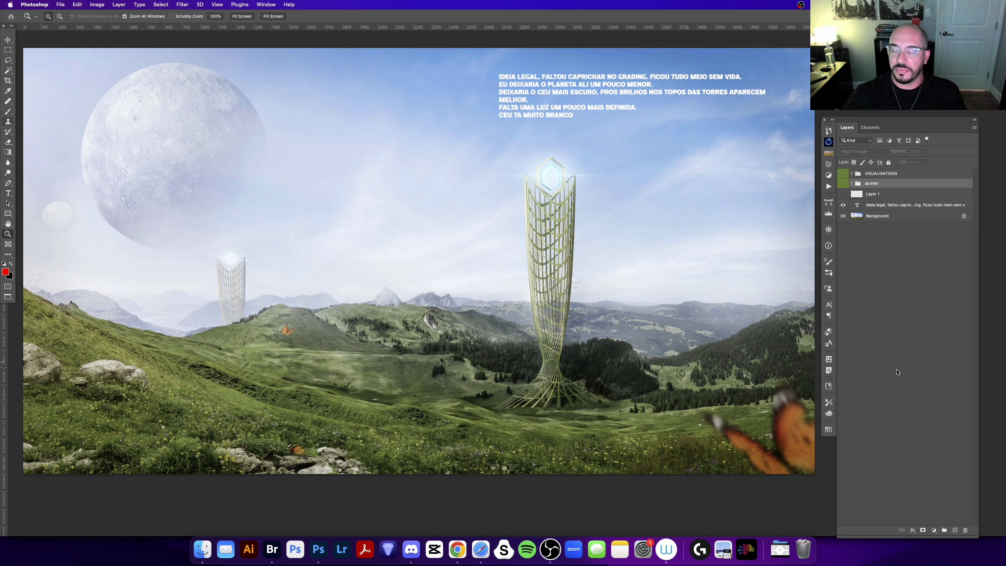
click(957, 529)
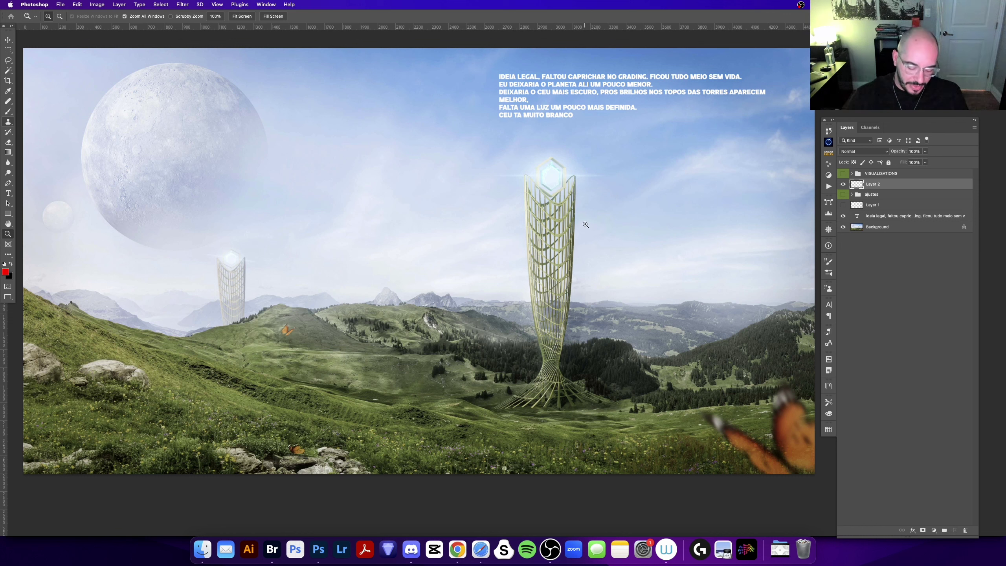
Draw red brush loops around the tall tower's top and undo them.
key(b)
key(super+z)
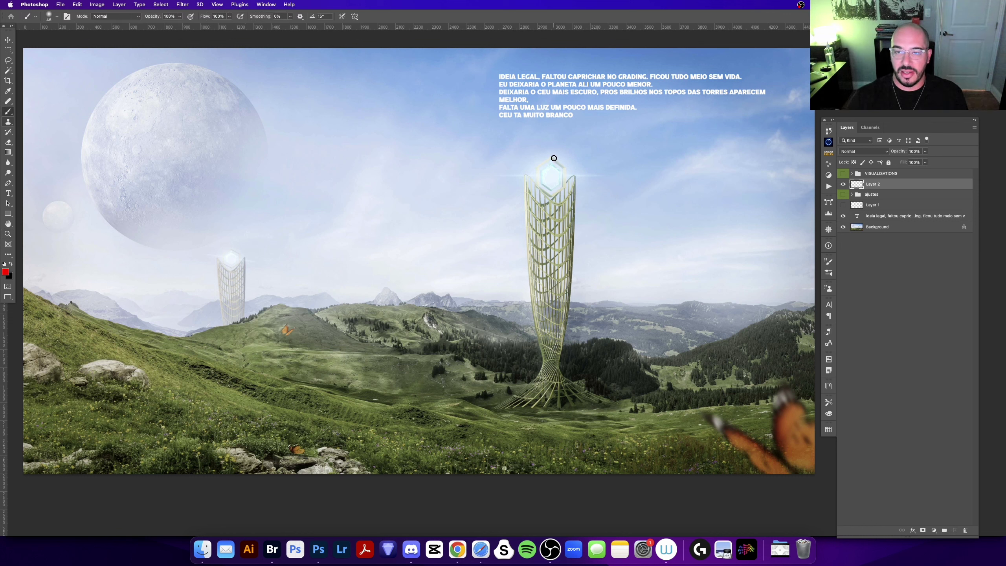
drag(554, 158, 538, 159)
key(super+z)
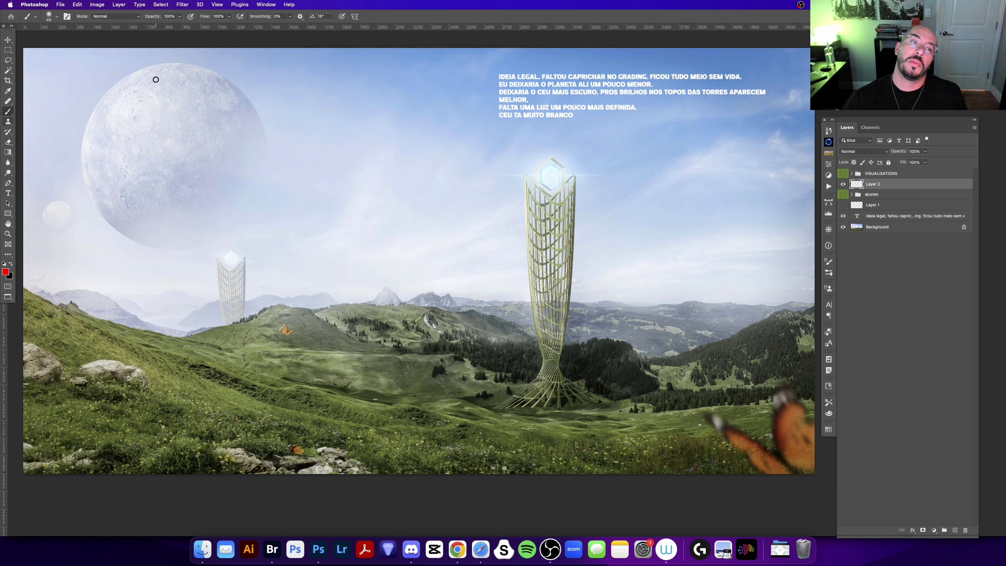
drag(557, 163, 536, 175)
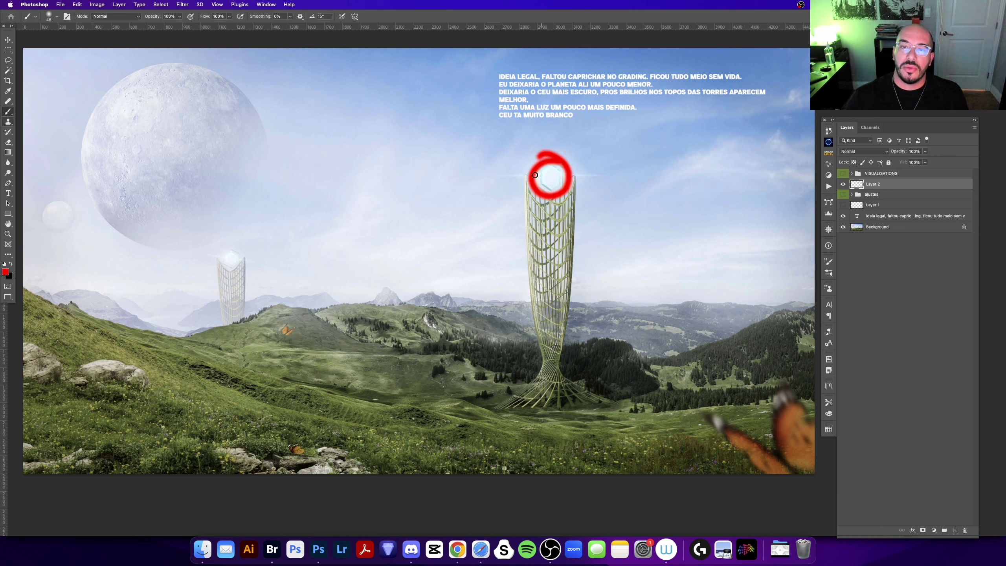
Loop the small distant tower's top in red, undoing each attempt.
mouse_move(206, 253)
mouse_down()
mouse_move(241, 269)
mouse_move(224, 251)
mouse_up()
key(super+z)
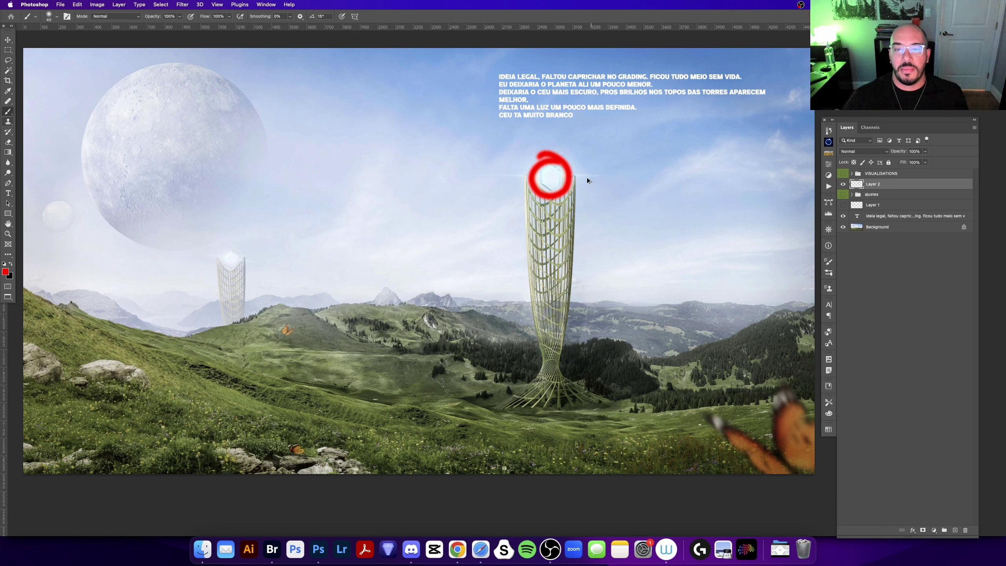
key(super+z)
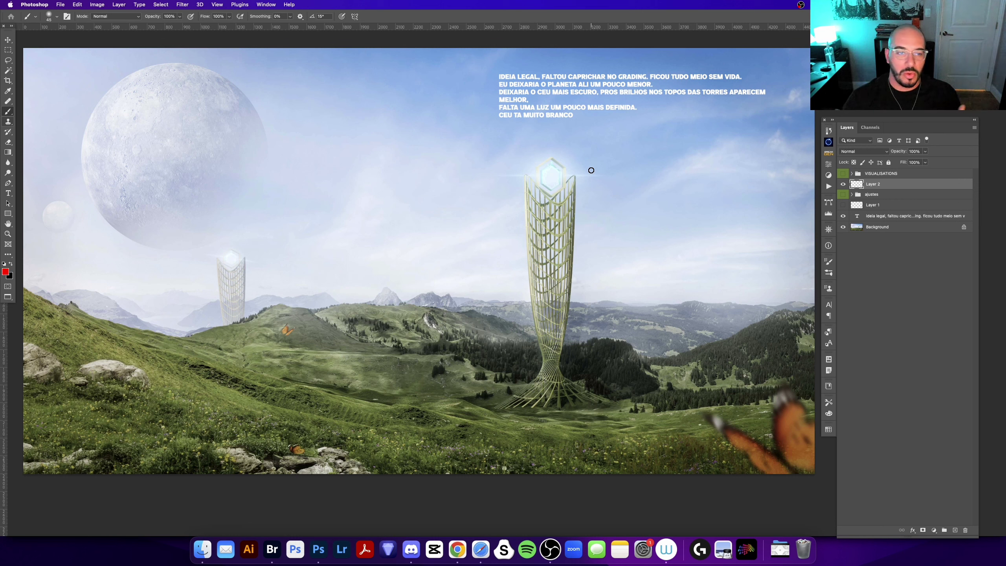
mouse_move(212, 247)
mouse_down()
mouse_move(217, 260)
mouse_move(220, 241)
mouse_up()
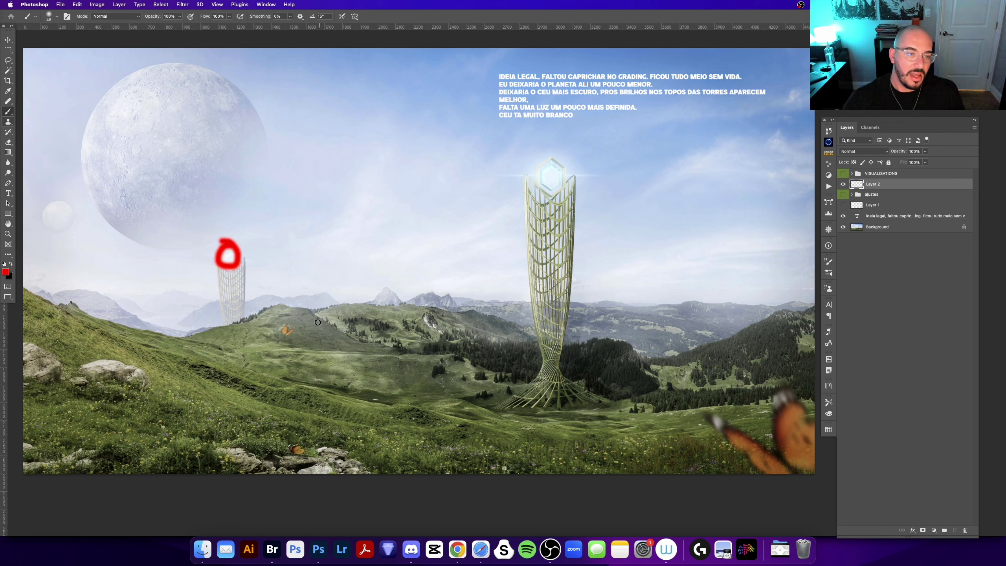
key(ctrl+z)
Zoom in on the tall tower's glowing top, then fit the whole image.
key(z)
click(551, 175)
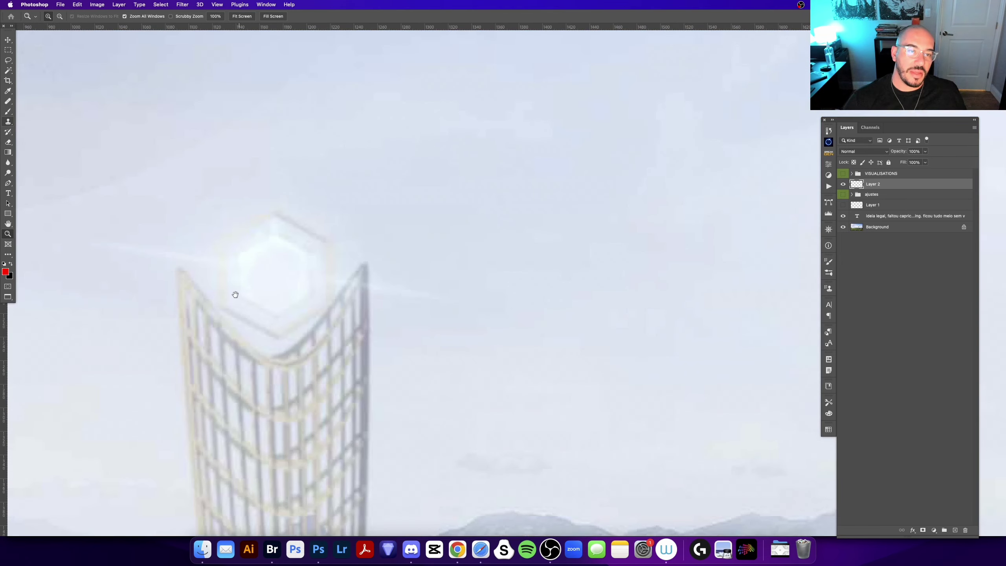
drag(236, 294, 290, 331)
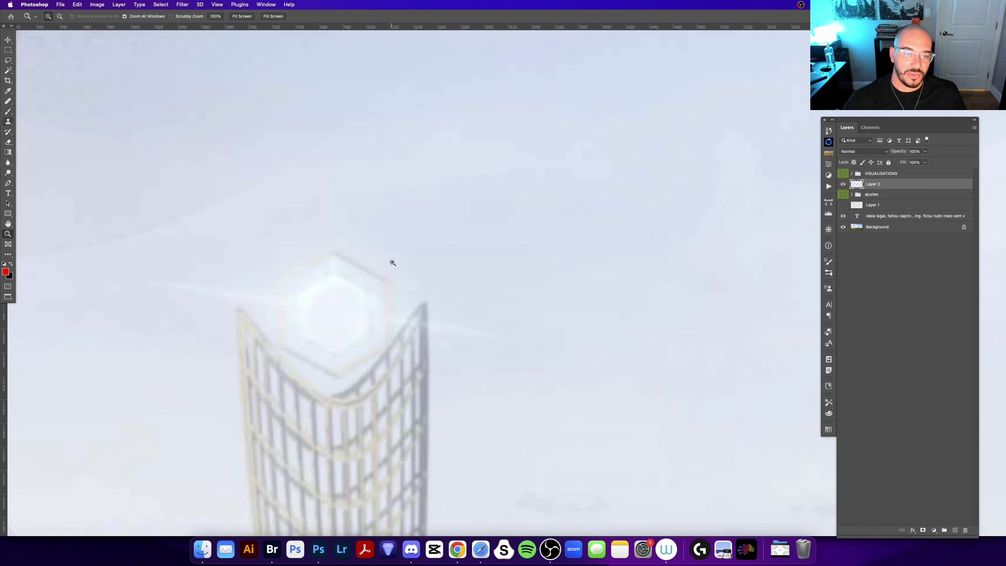
key(ctrl+0)
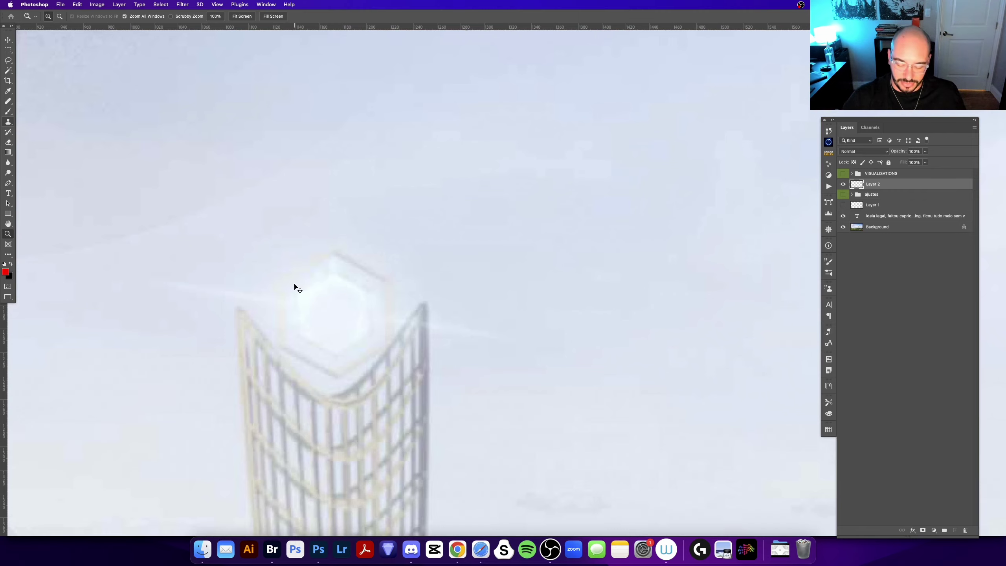
drag(612, 342, 566, 343)
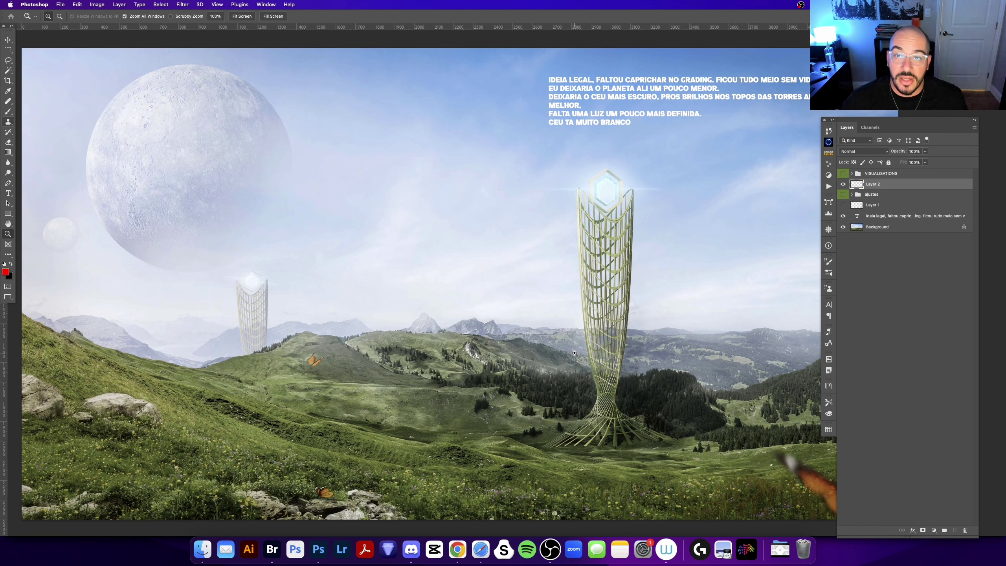
alt+click(576, 357)
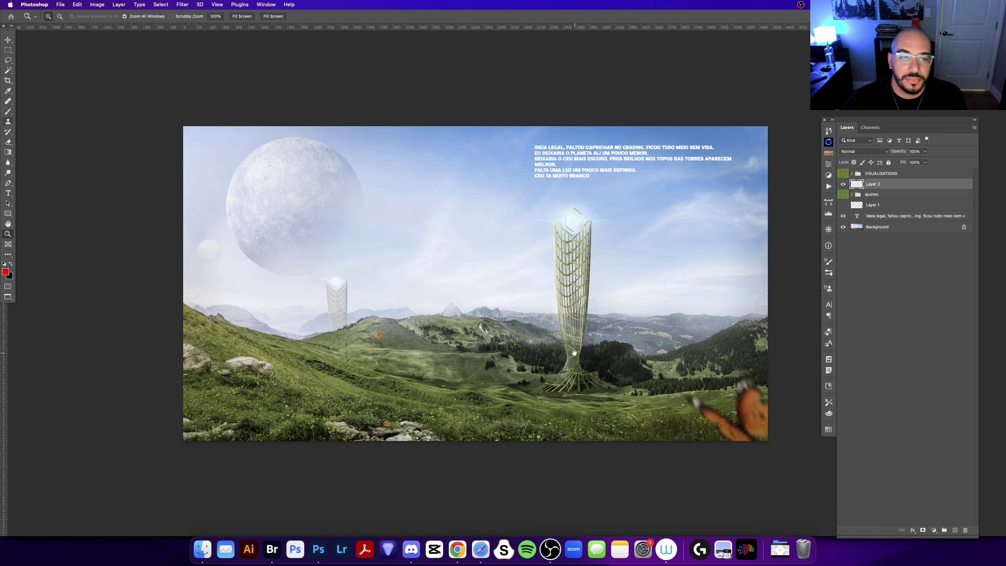
scroll(417, 291, up, 2)
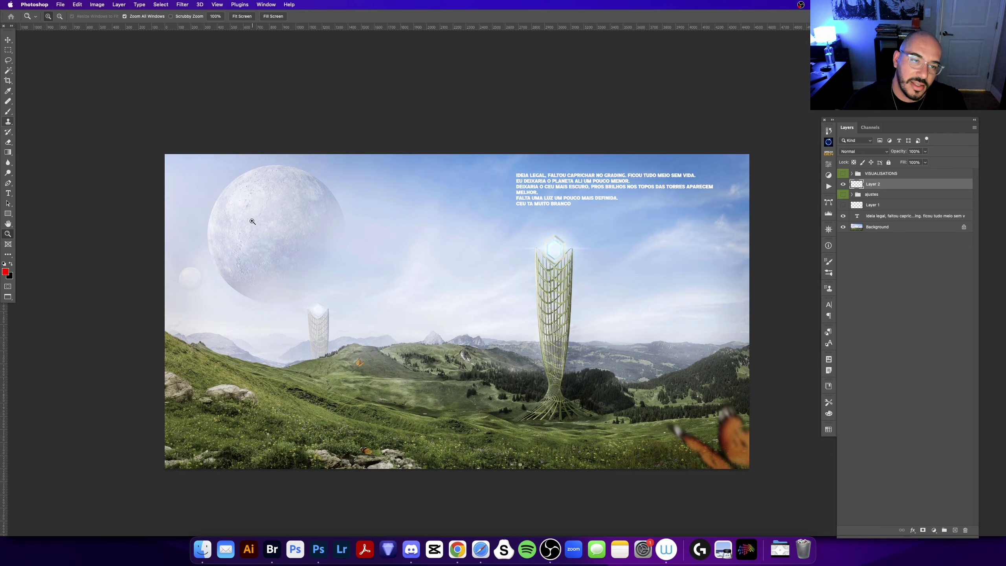
Try and undo a red circle on the moon, then zoom in on its cratered edge.
key(b)
drag(247, 187, 273, 187)
key(cmd+z)
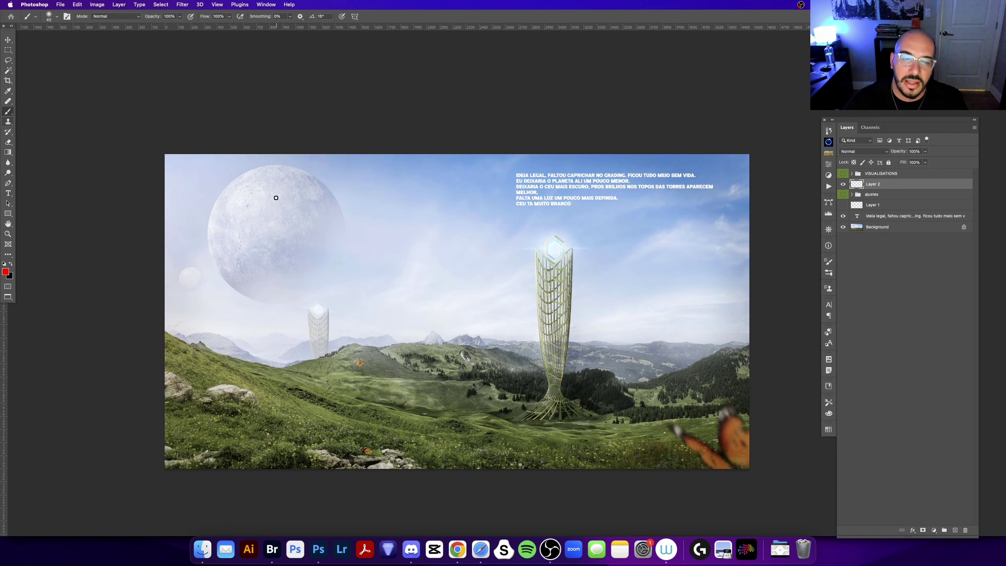
key(z)
click(300, 226)
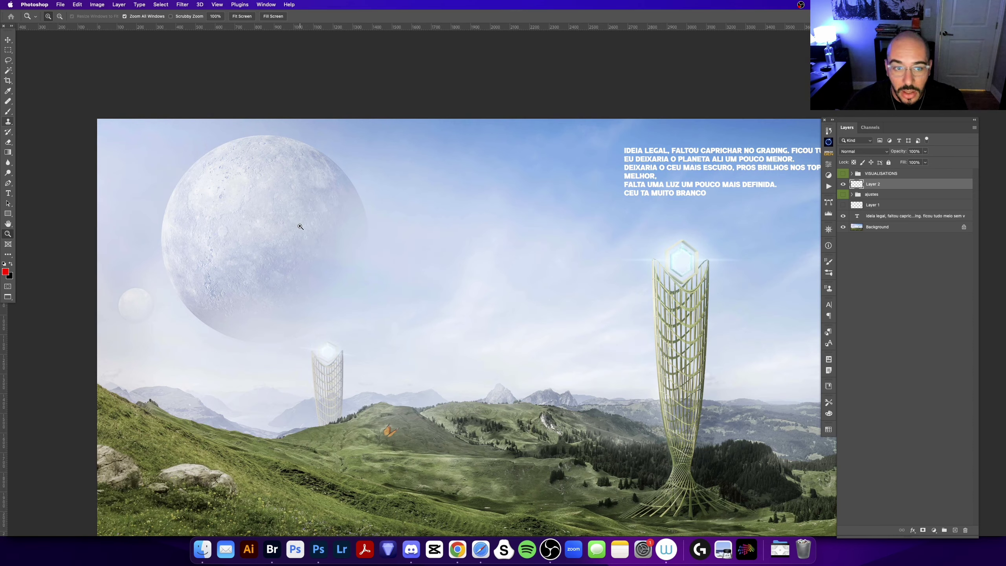
click(277, 258)
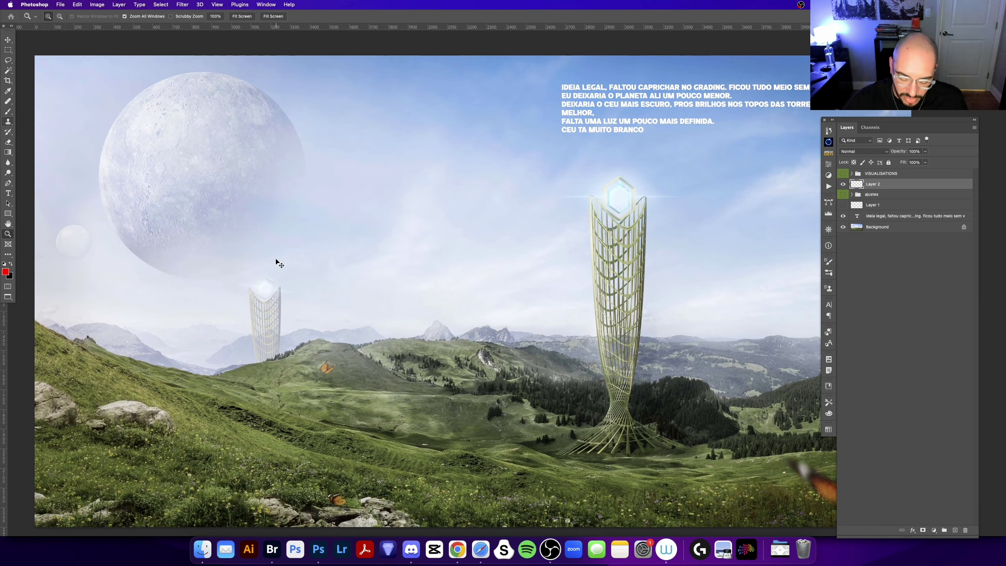
alt+click(278, 262)
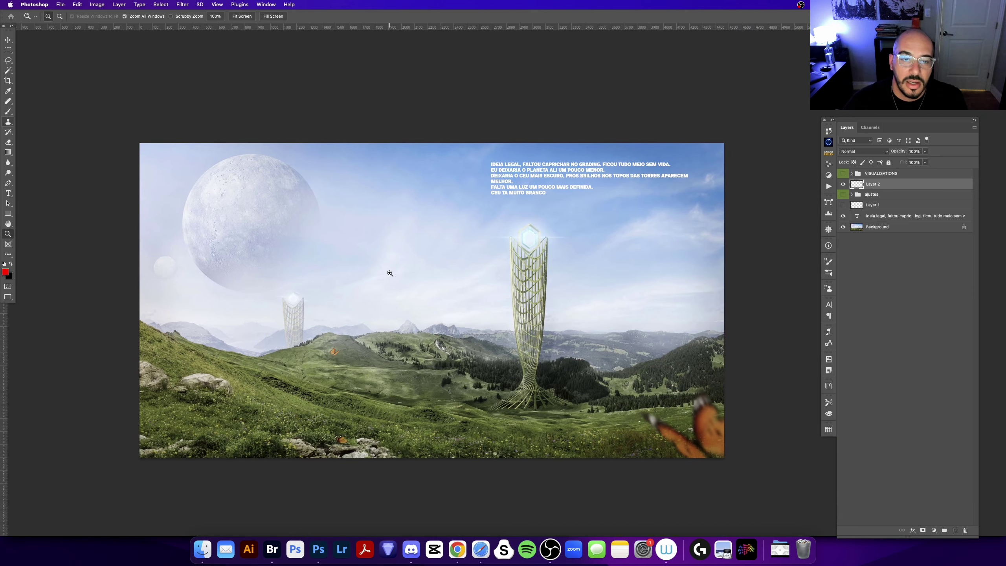
click(390, 274)
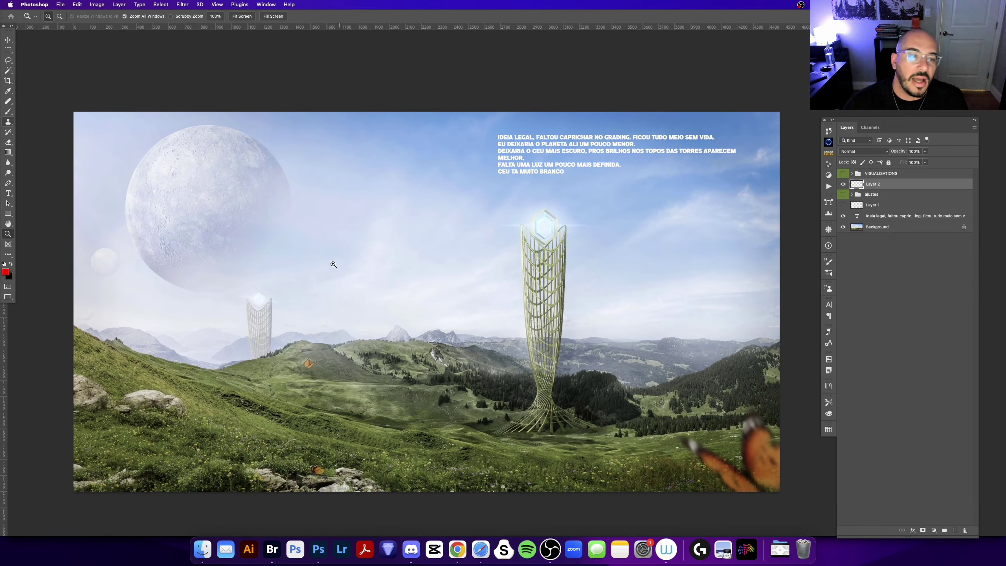
click(144, 232)
mouse_move(120, 240)
mouse_down()
mouse_move(441, 296)
mouse_move(376, 213)
mouse_up()
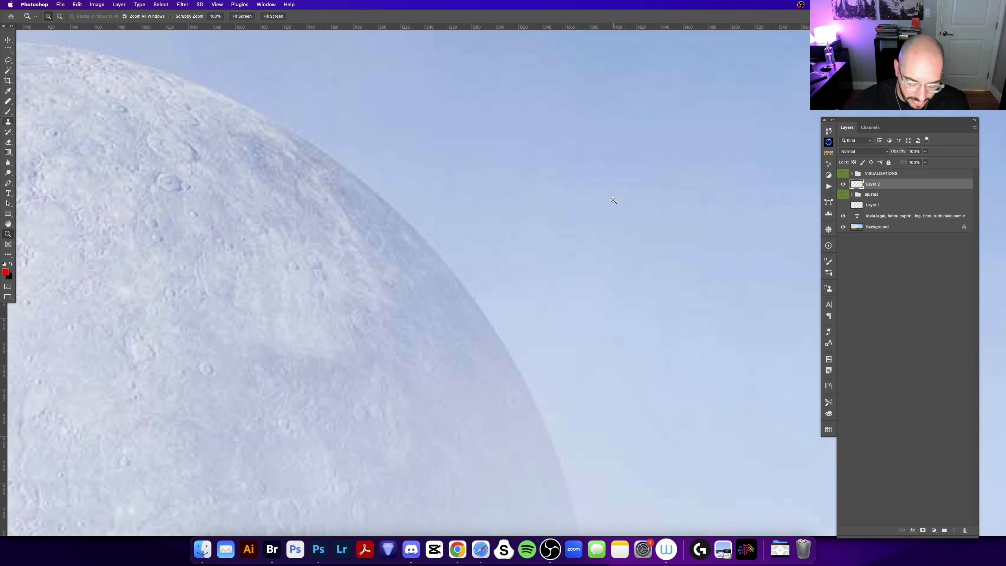
key(super+Tab)
click(318, 549)
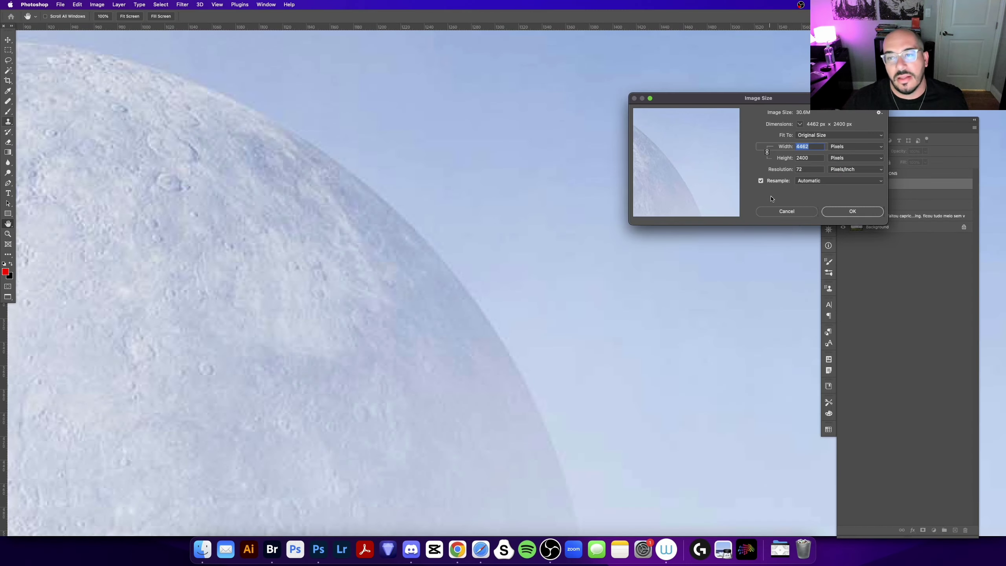
click(787, 211)
key(super+0)
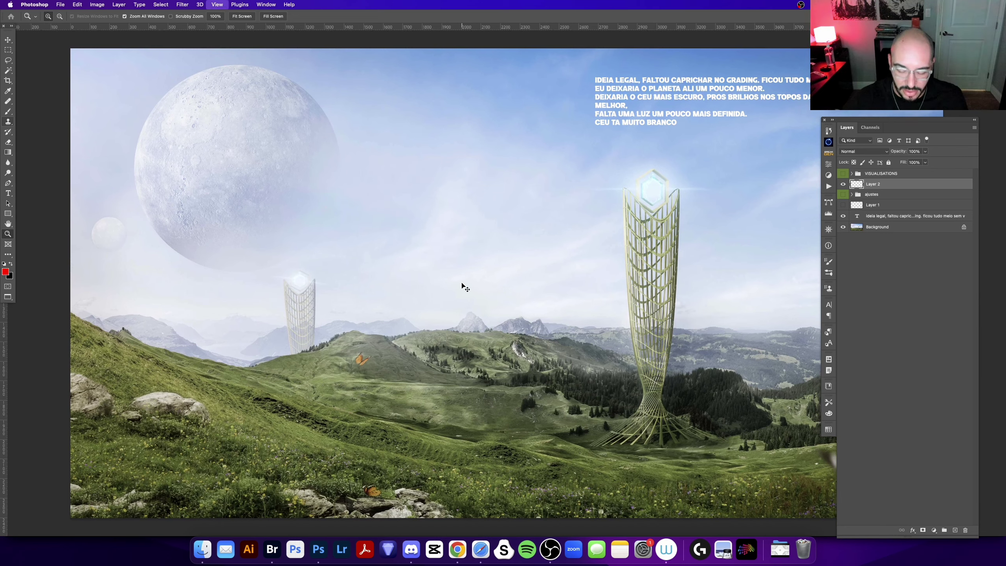
key(super+minus)
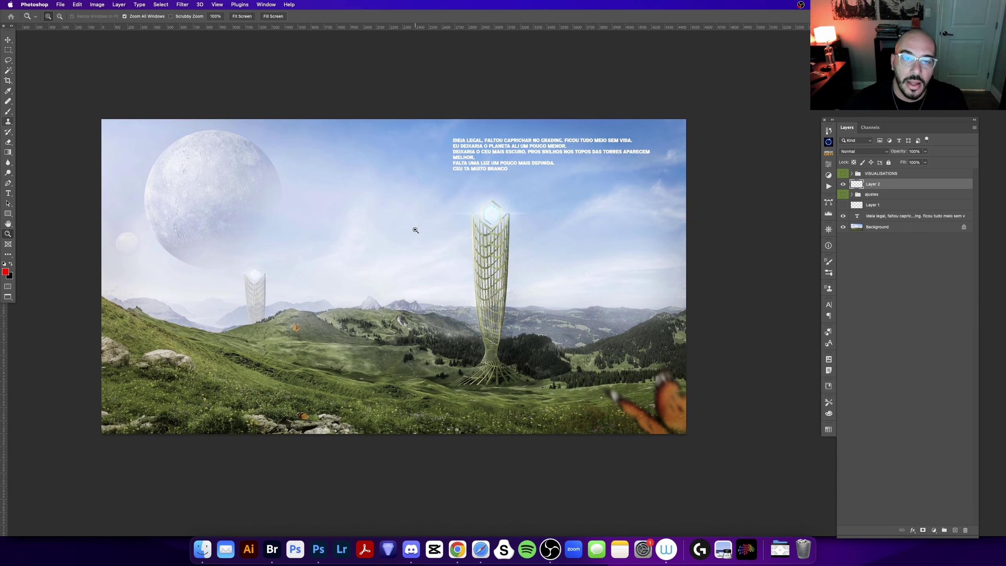
scroll(415, 230, up, 2)
scroll(434, 213, up, 2)
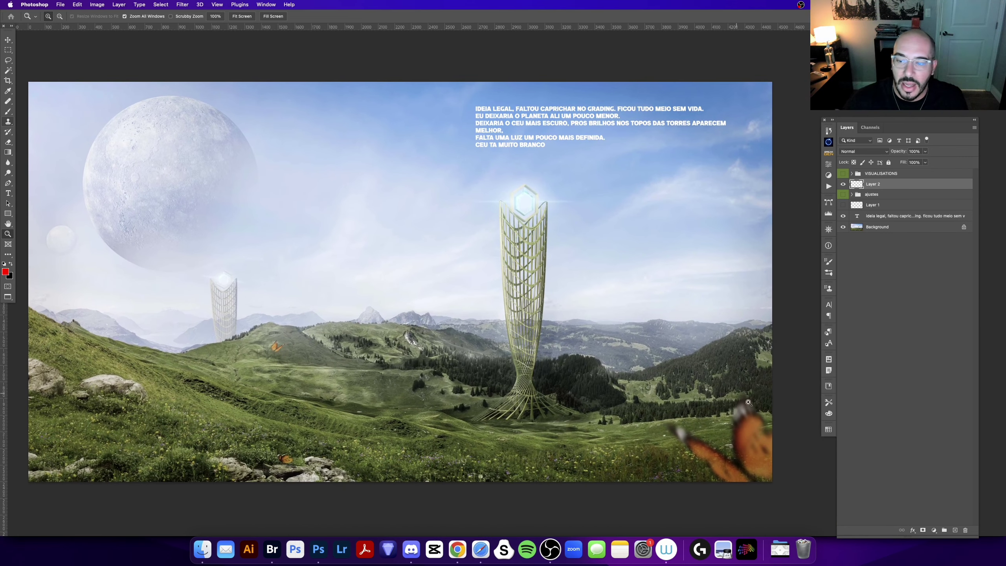
Show Layer 1's red critique notes and pan to read INTEGRAR MELHOR and the butterfly arrow.
click(844, 205)
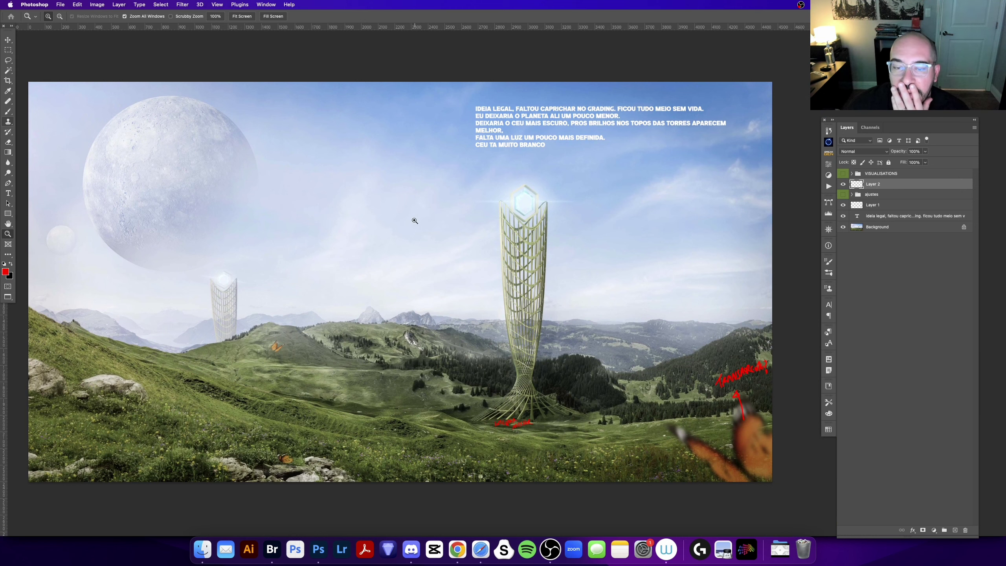
scroll(530, 428, up, 3)
scroll(546, 431, up, 2)
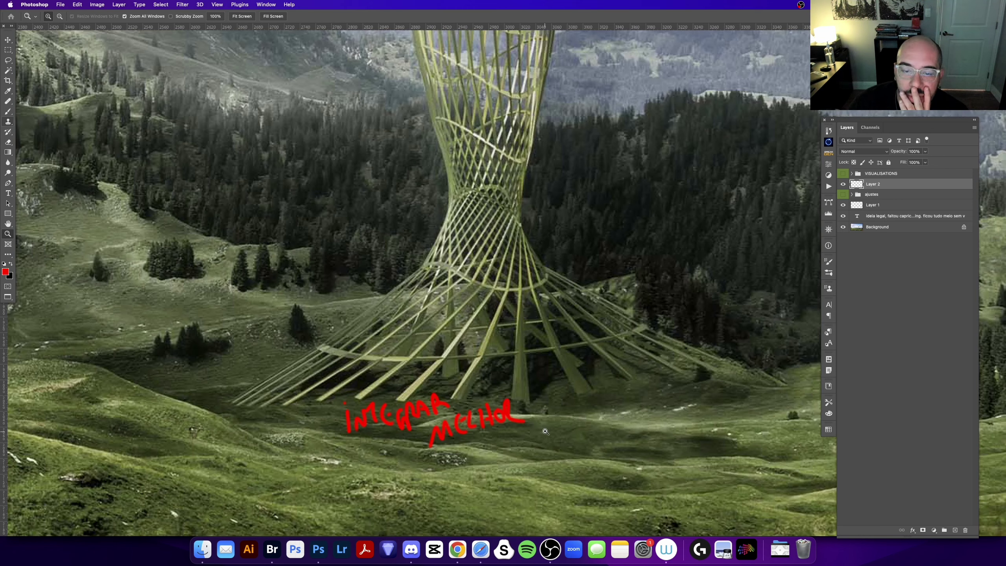
drag(509, 257, 478, 280)
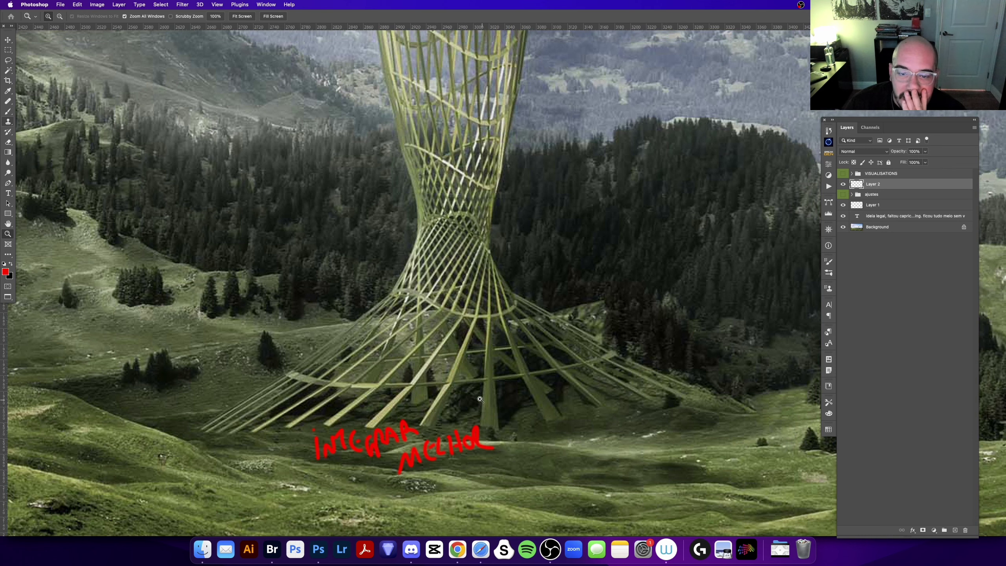
scroll(507, 417, right, 2)
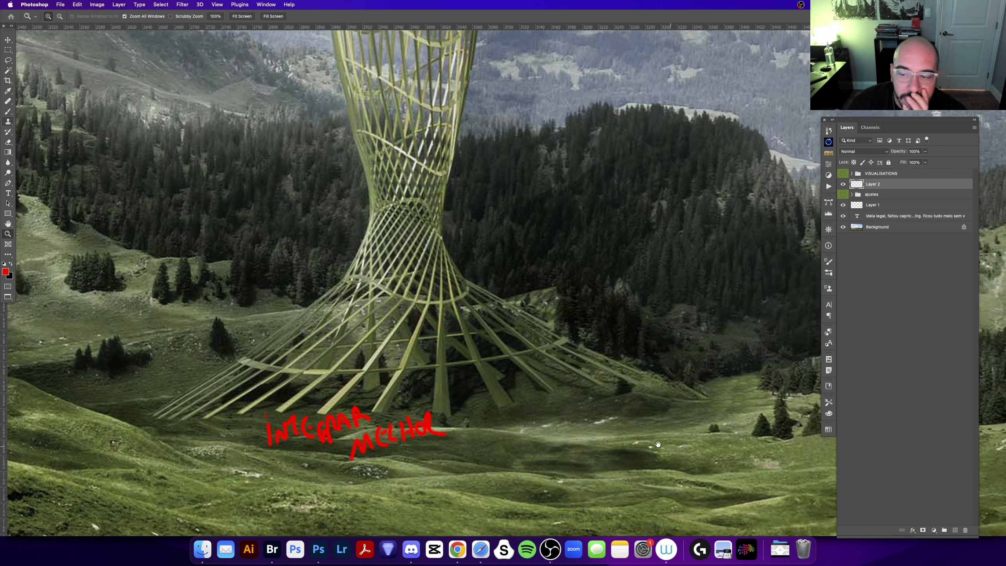
scroll(496, 415, right, 10)
scroll(484, 412, down, 3)
scroll(462, 408, right, 3)
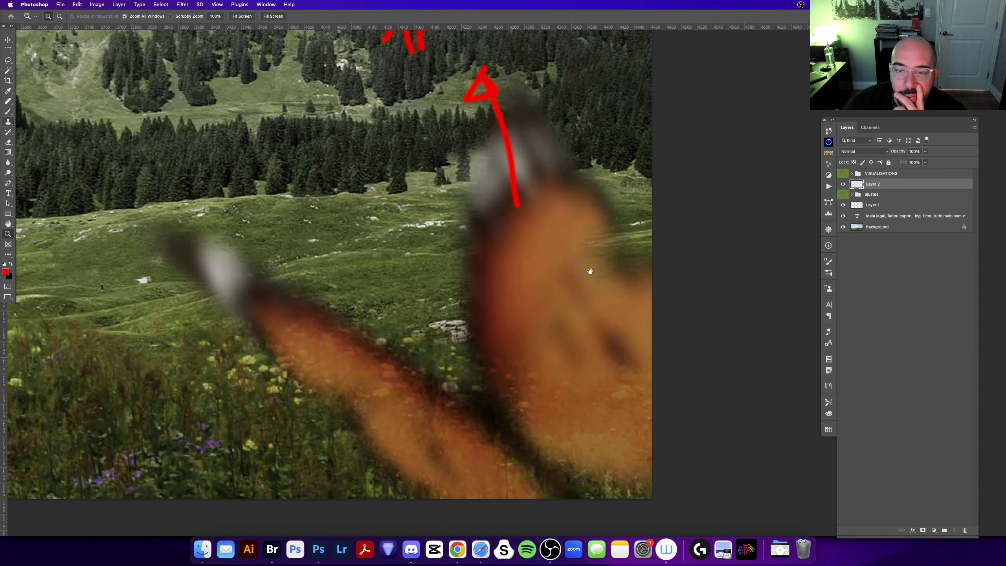
scroll(587, 278, up, 3)
scroll(587, 278, right, 2)
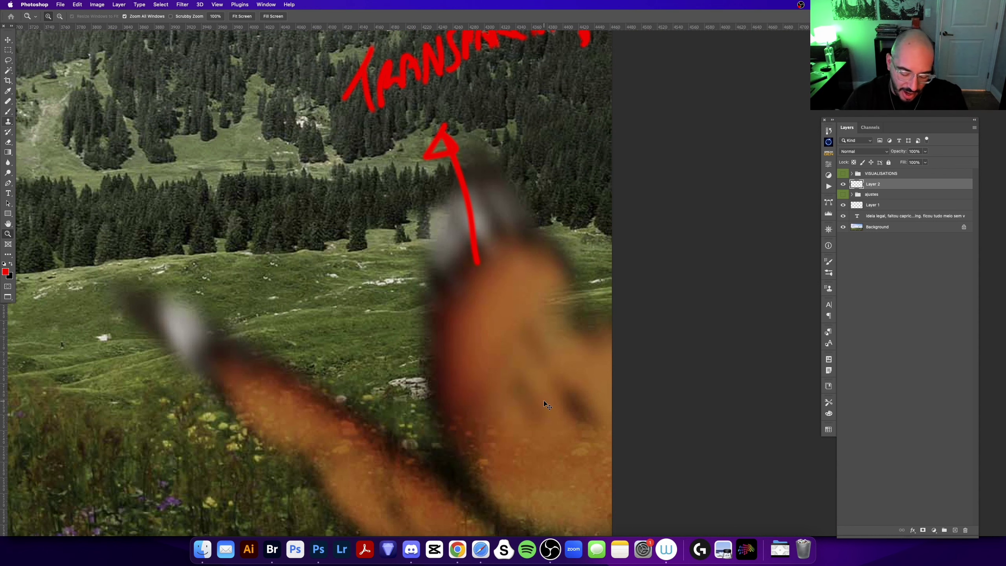
Fit the whole image on screen, zoom out a step and recentre it.
key(super+0)
key(super+minus)
drag(563, 282, 526, 294)
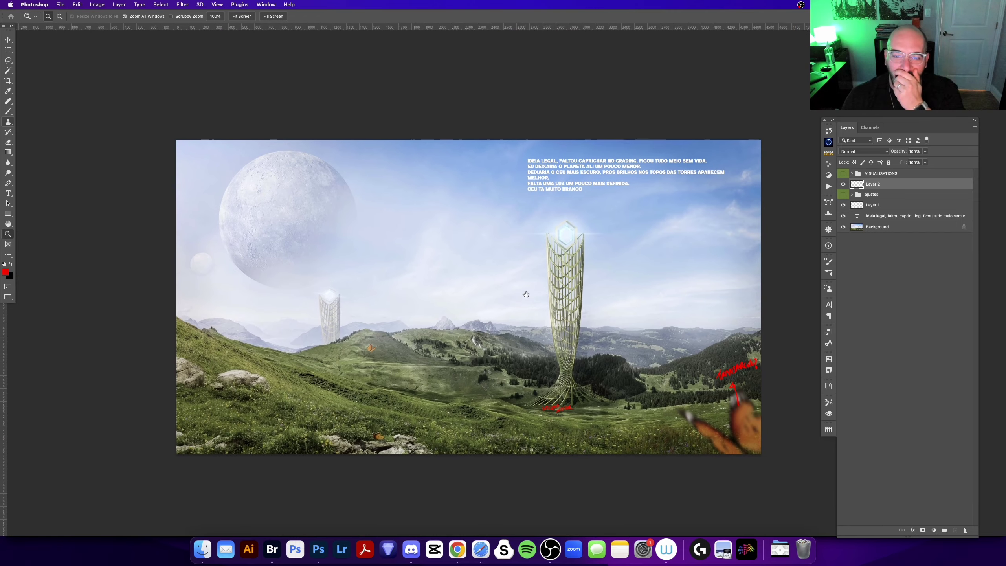
drag(524, 224, 509, 210)
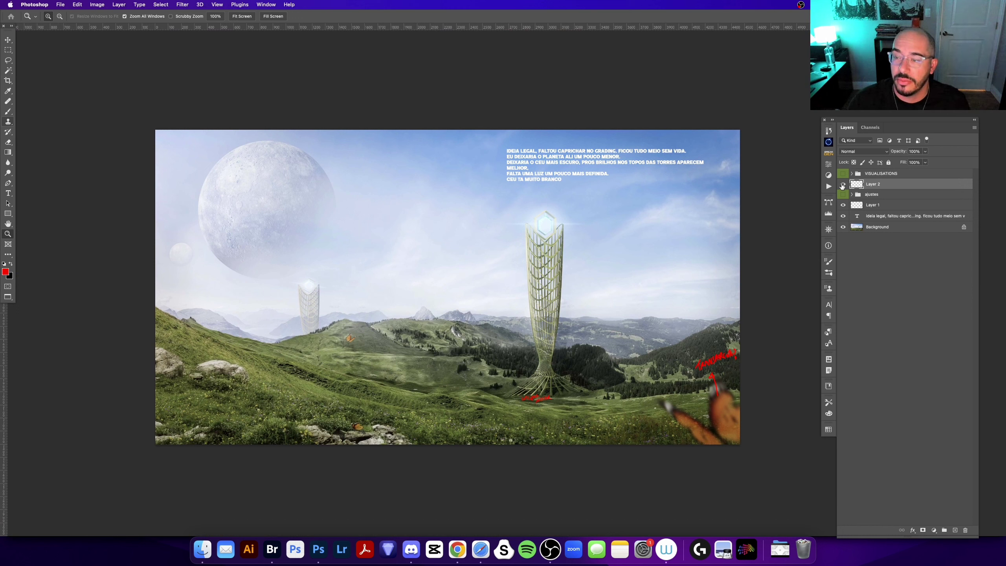
Hide Layer 1's red marks and the critique text layer, and show the ajustes group.
click(864, 195)
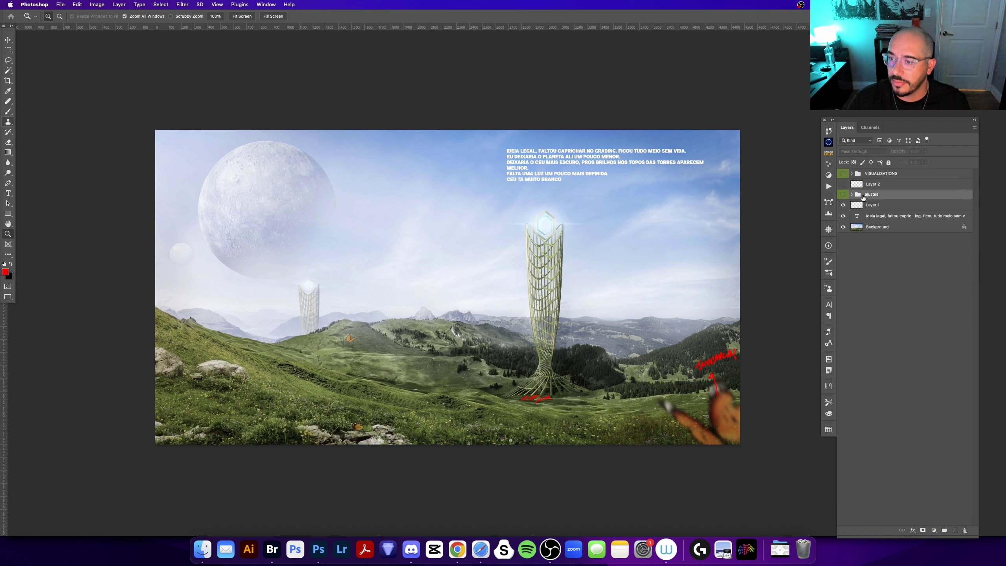
click(843, 205)
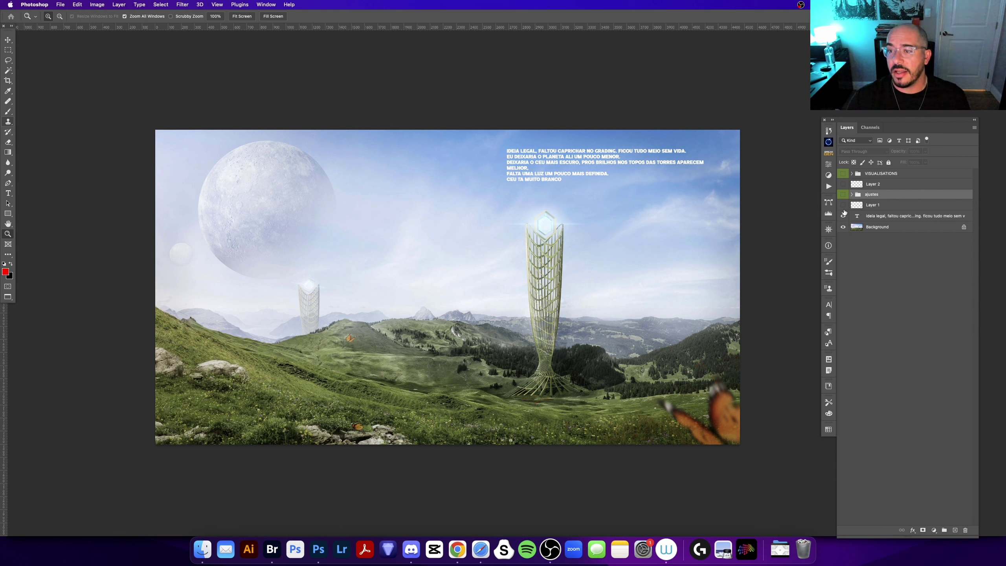
click(843, 217)
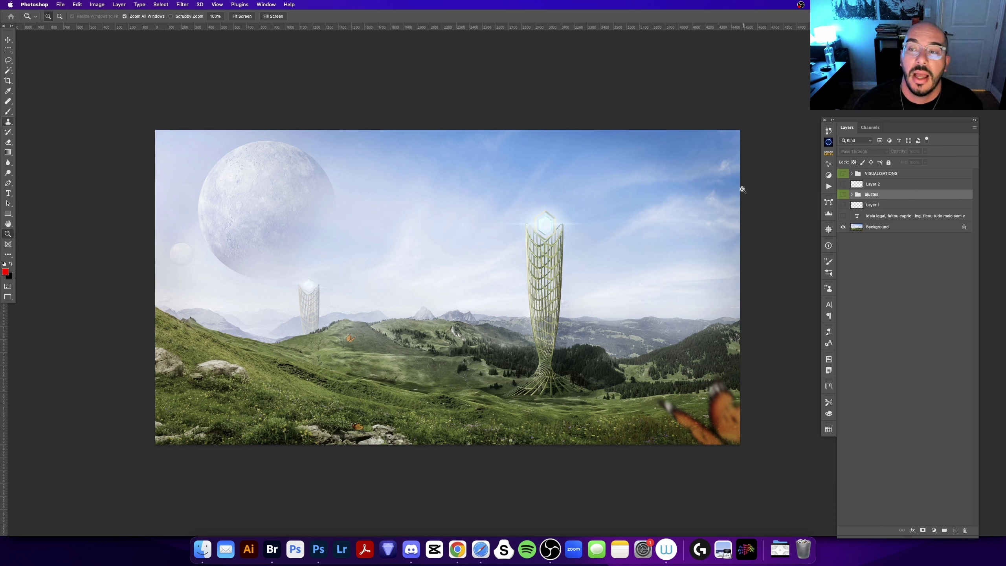
click(843, 195)
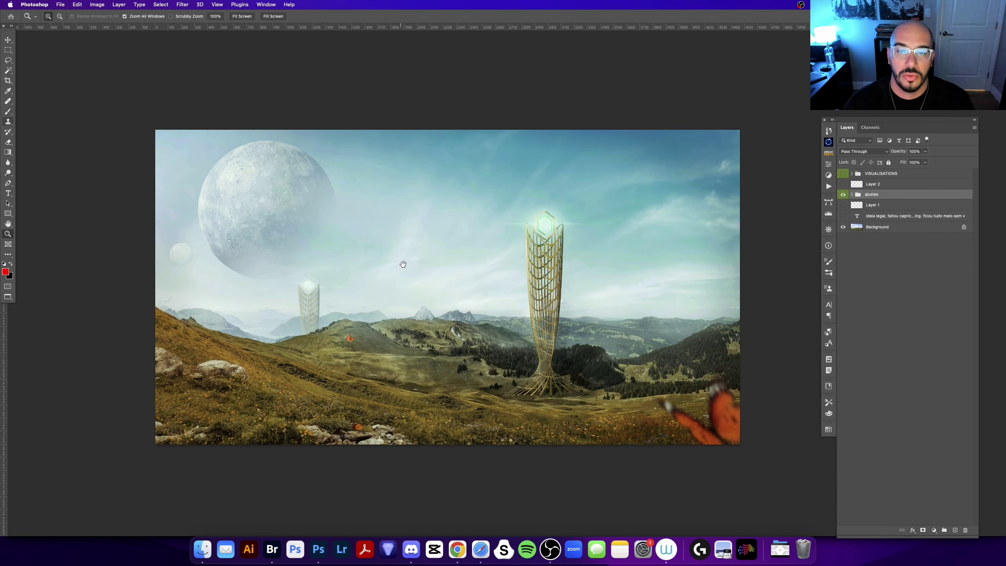
drag(404, 263, 423, 240)
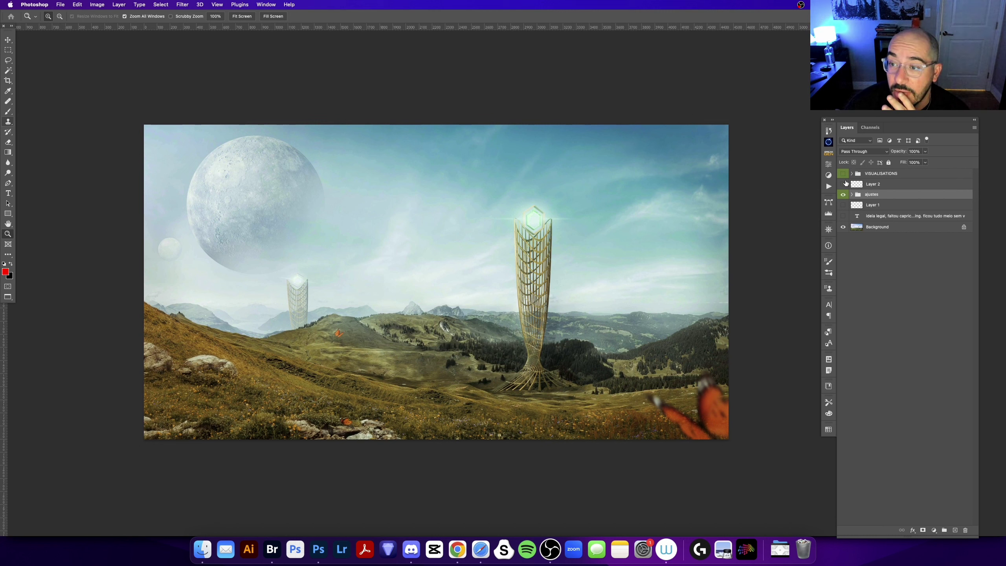
Turn off ajustes and enable the VISUALISATIONS B&W layer, then collapse that group.
click(843, 194)
click(844, 173)
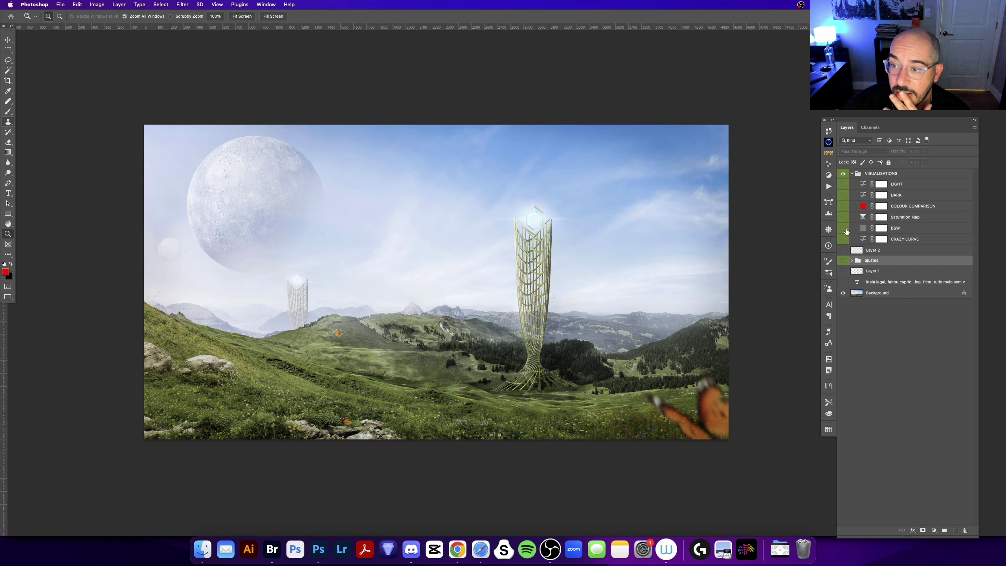
click(844, 261)
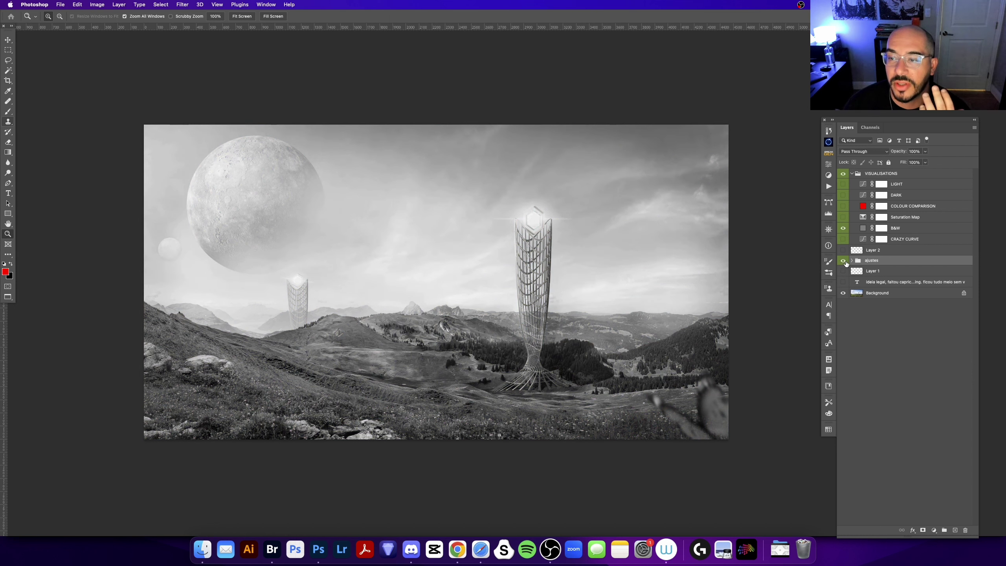
click(844, 261)
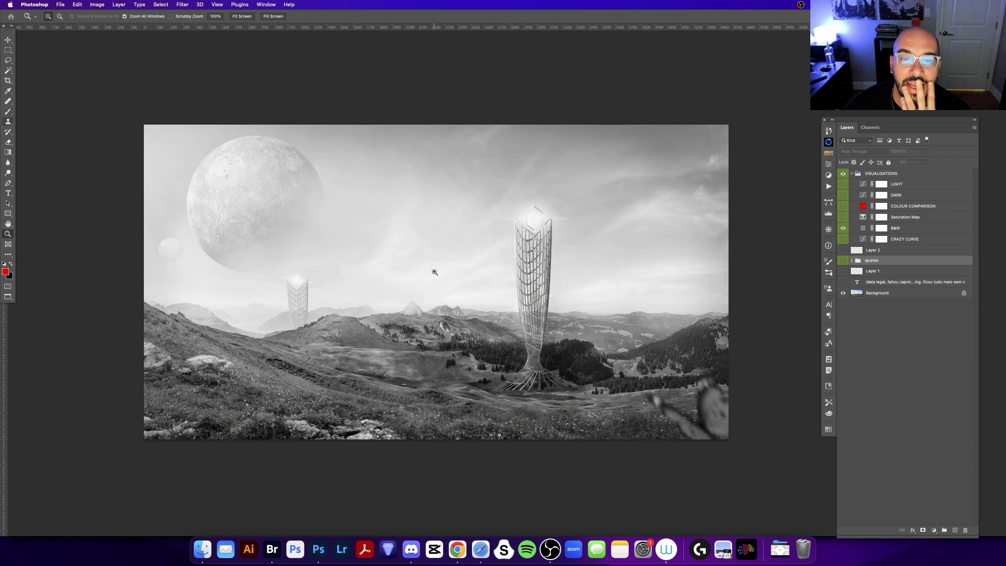
drag(434, 273, 430, 322)
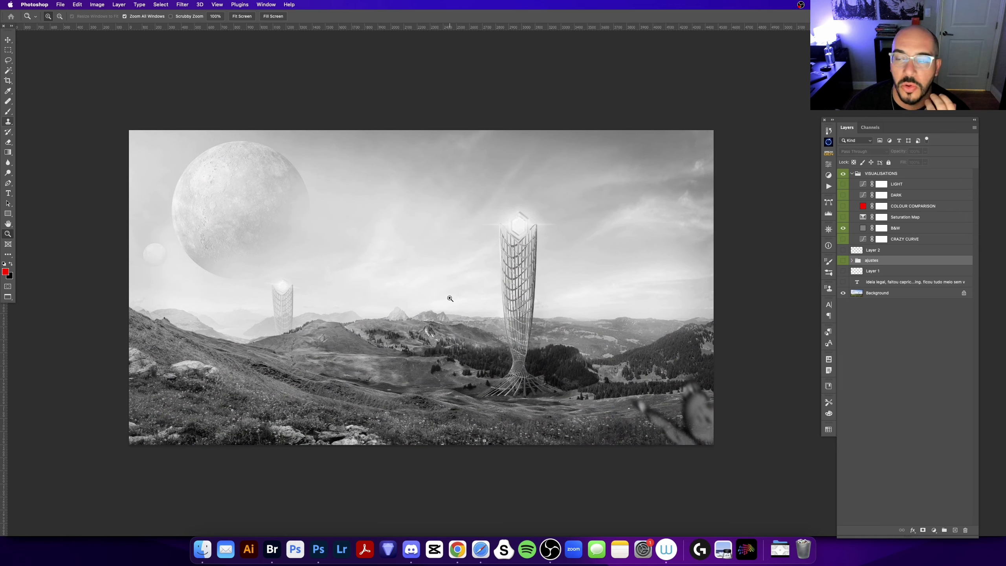
click(853, 175)
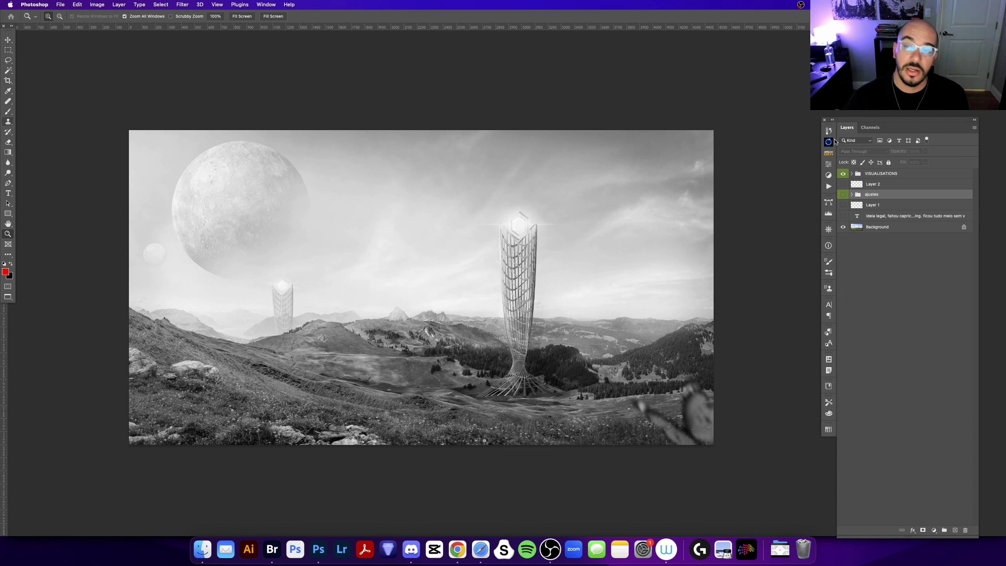
Toggle the ajustes group on and off to compare, leaving it hidden.
drag(466, 230, 490, 231)
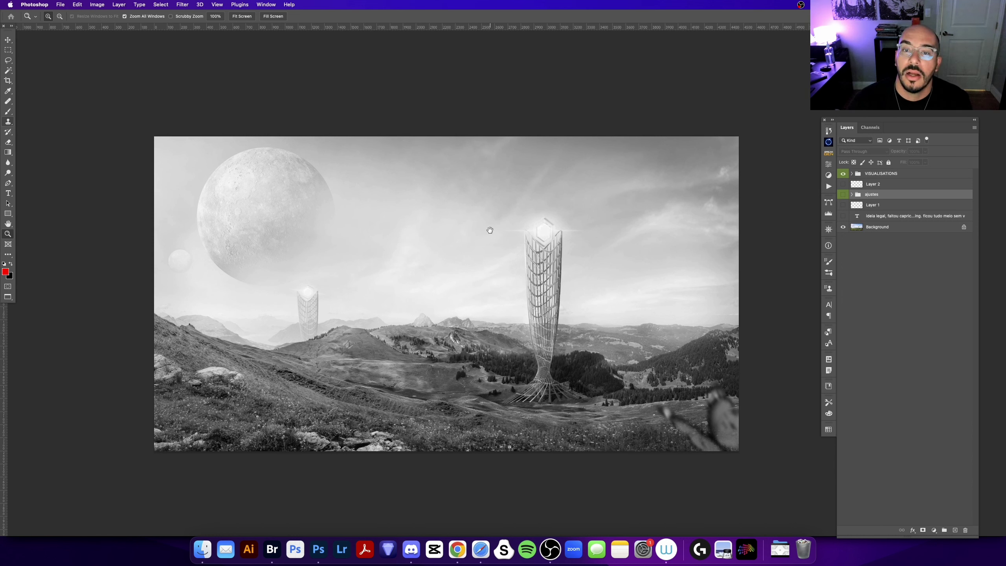
click(843, 195)
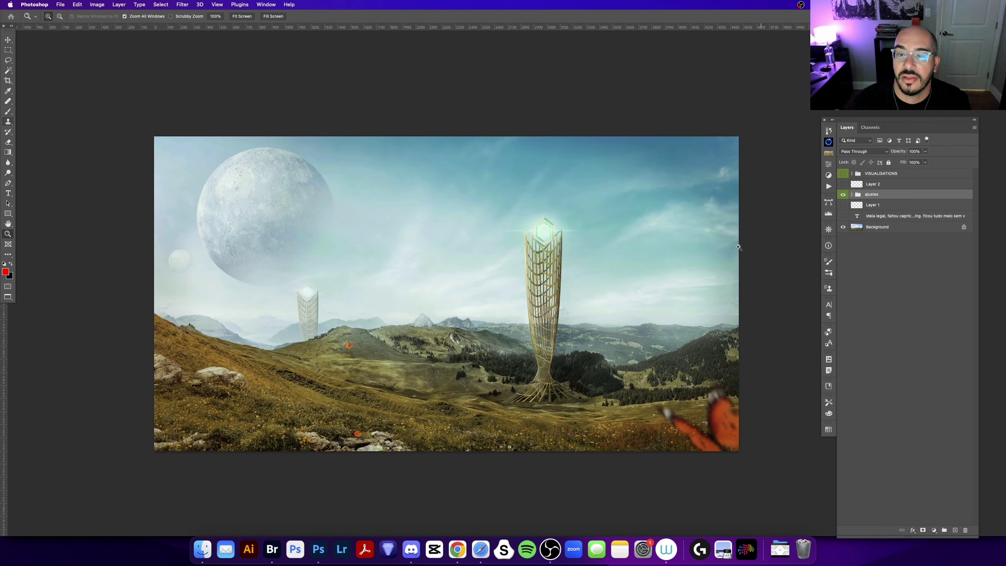
scroll(418, 247, up, 2)
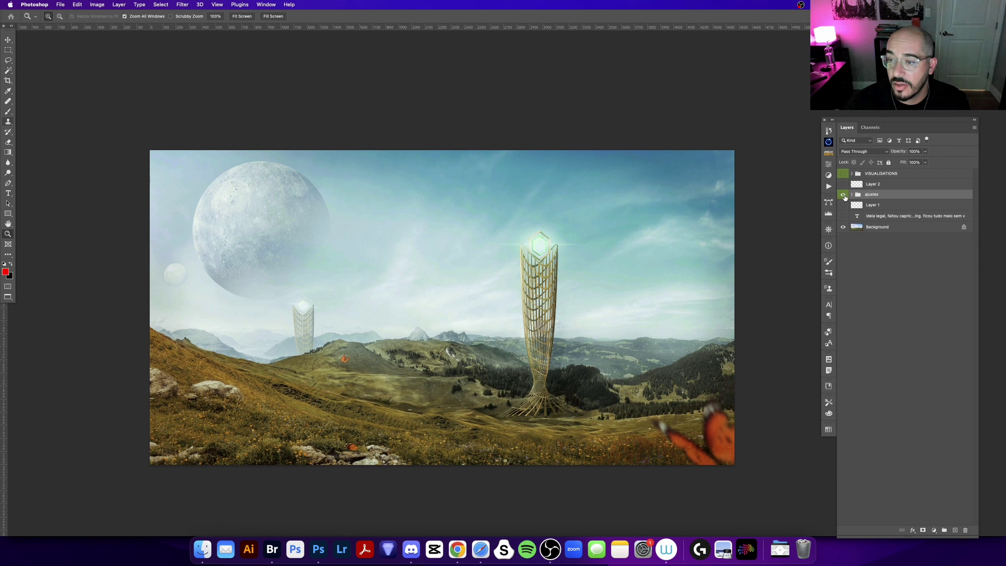
click(844, 195)
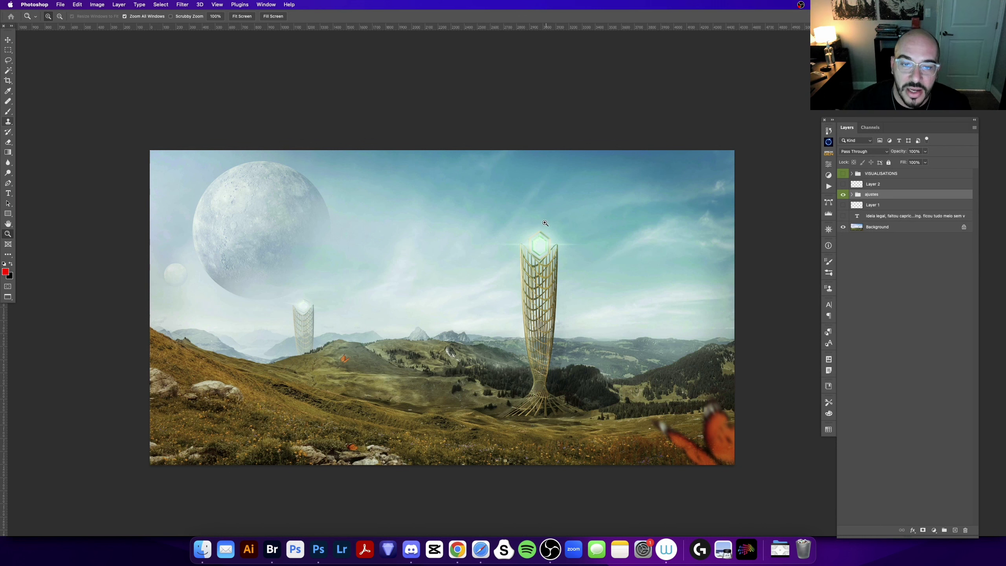
scroll(546, 223, right, 3)
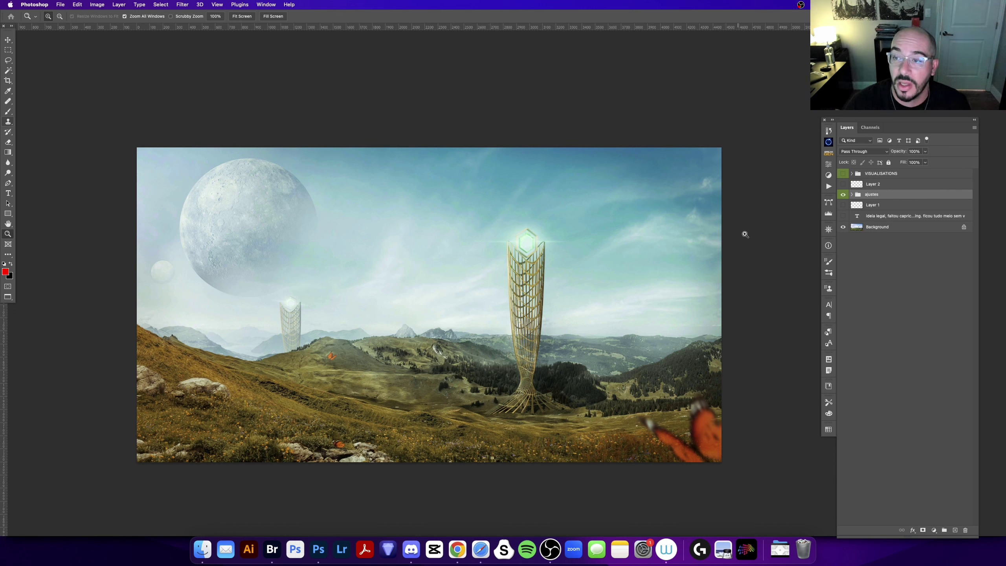
click(843, 194)
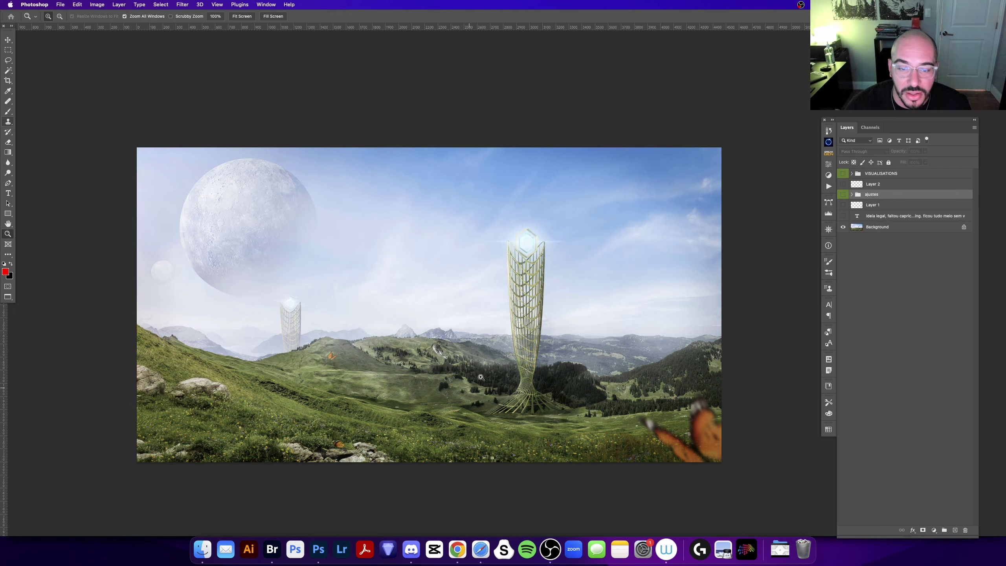
scroll(481, 377, left, 3)
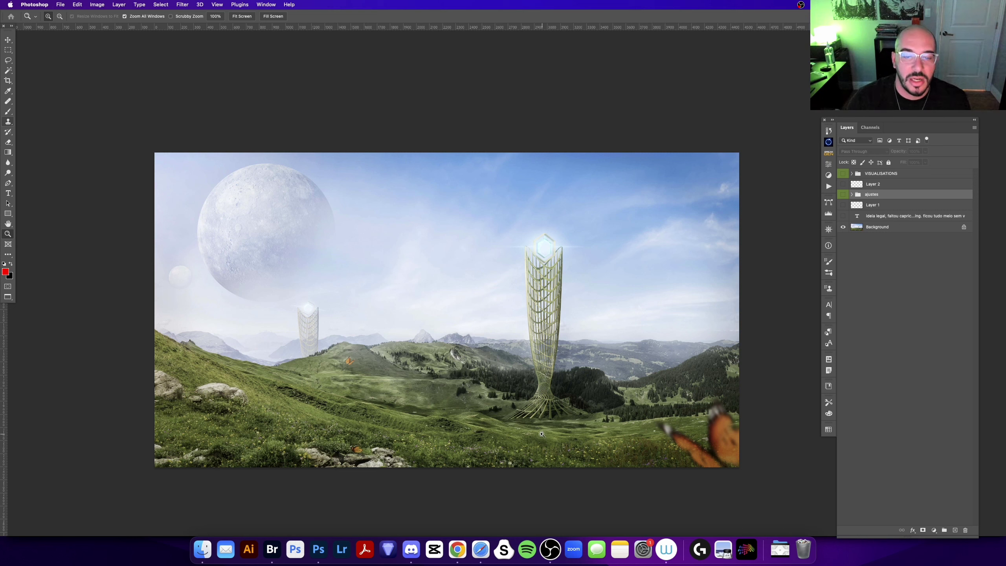
Add a darkening Curves 4 layer, invert its mask, paint white along the bottom grass at 50% opacity.
click(934, 530)
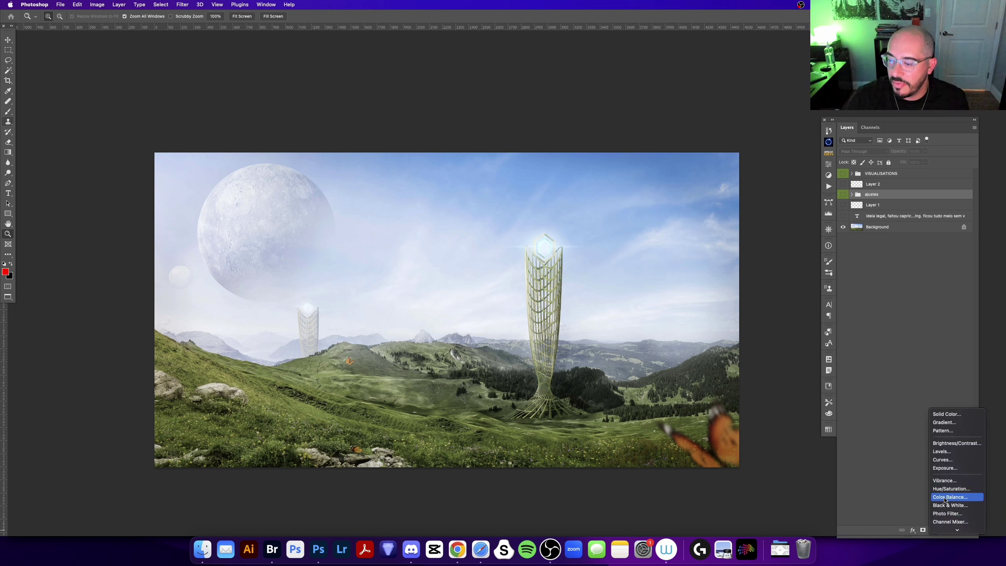
click(951, 461)
drag(770, 207, 767, 223)
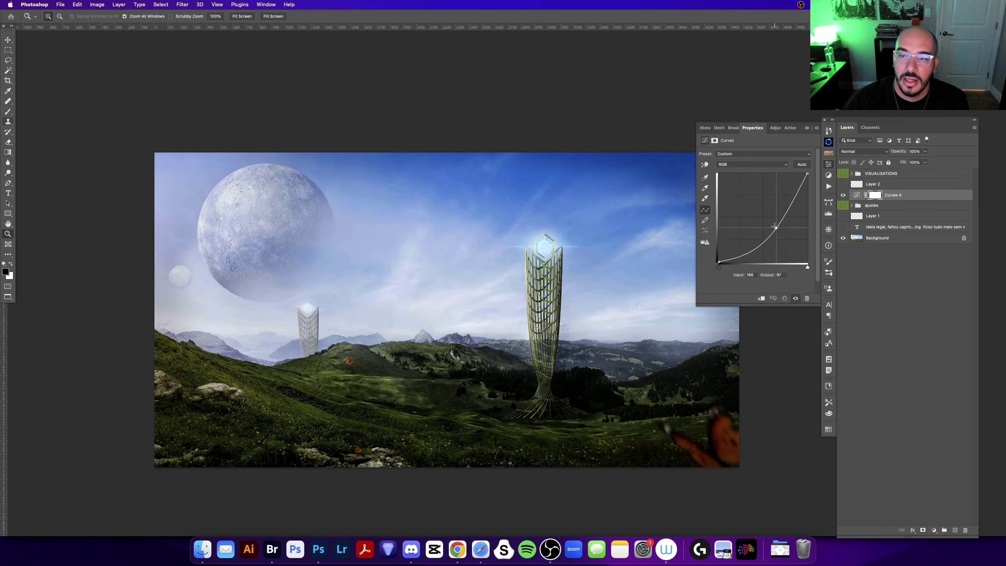
click(874, 196)
key(ctrl+i)
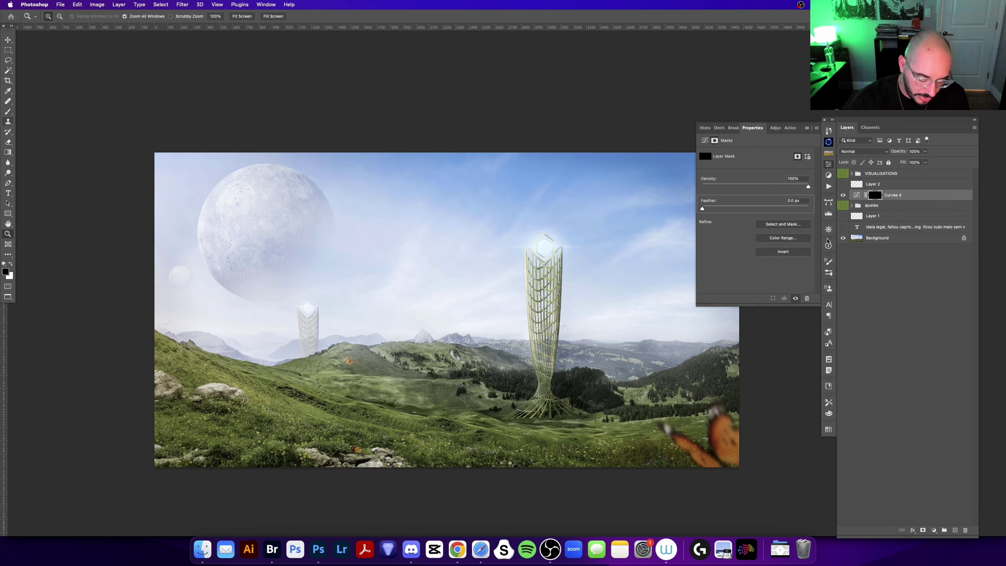
key(b)
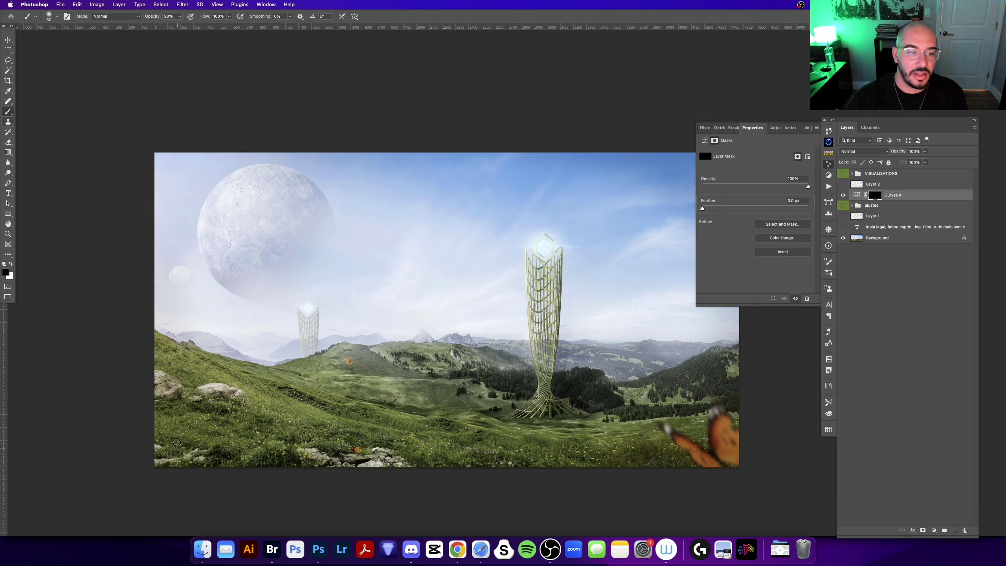
key(x)
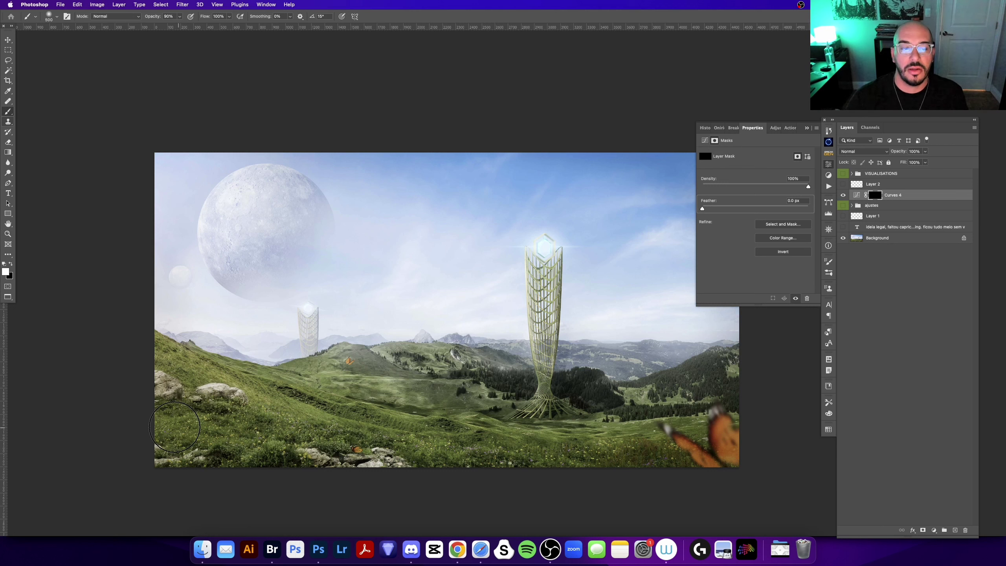
key(bracketright)
key(bracketright)
key(bracketright)
mouse_move(236, 456)
mouse_down()
mouse_move(681, 469)
mouse_move(234, 452)
mouse_up()
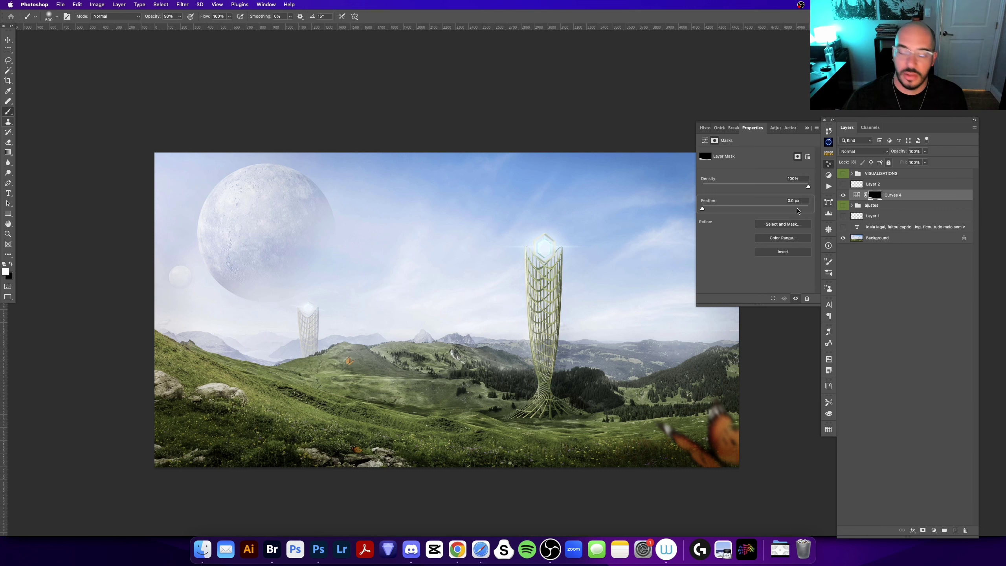
key(z)
key(5)
drag(399, 352, 385, 351)
Add a Curves 5 layer bent upward to brighten, with its mask inverted.
click(934, 530)
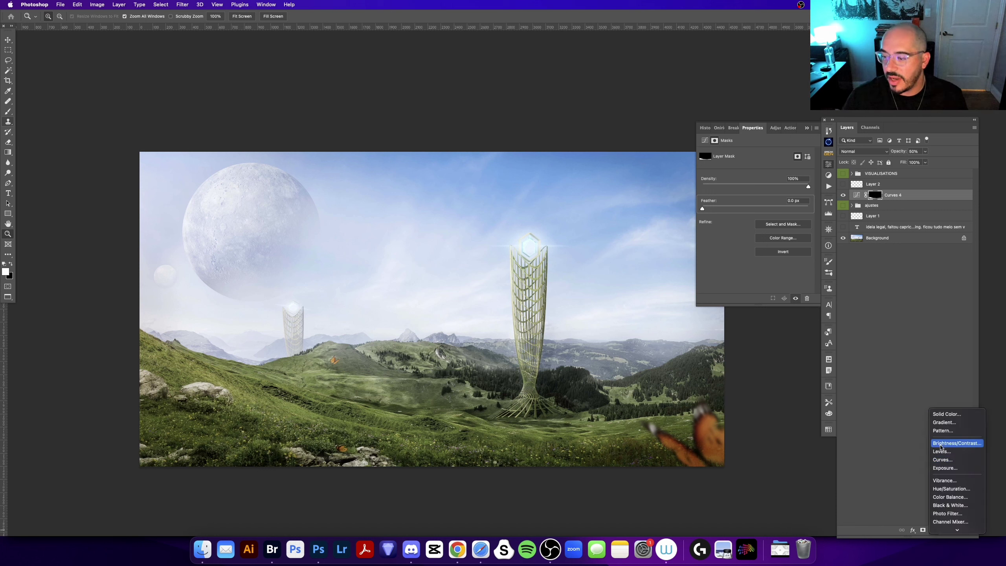
click(943, 460)
drag(753, 228, 752, 213)
click(874, 196)
key(ctrl+i)
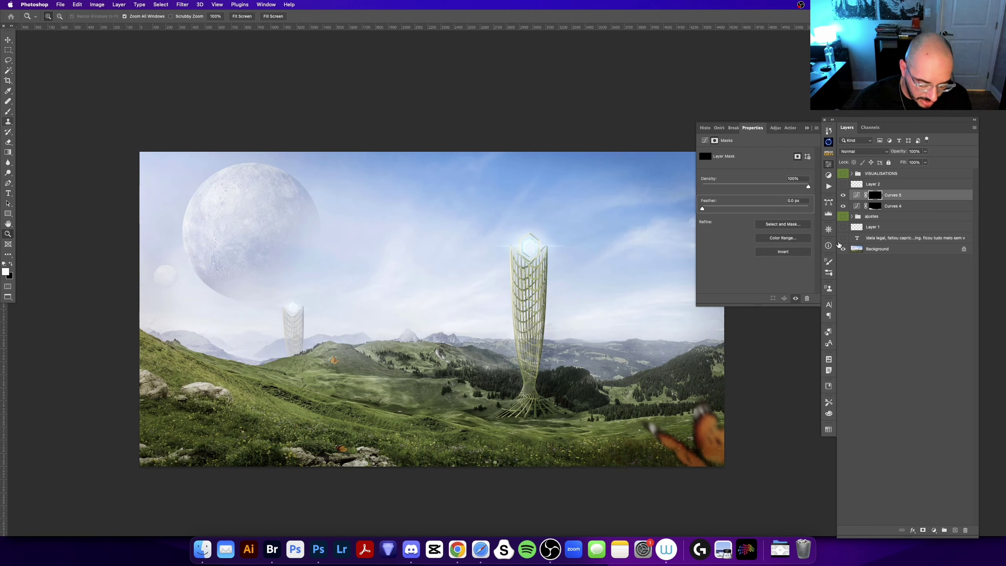
Paint white over the lower grass with a 175–200 brush and set Curves 5 to 60% opacity.
key(b)
key(bracketleft)
key(bracketleft)
key(bracketleft)
mouse_move(447, 408)
mouse_down()
mouse_move(499, 424)
mouse_move(621, 426)
mouse_move(327, 383)
mouse_move(438, 387)
mouse_up()
key(bracketright)
key(z)
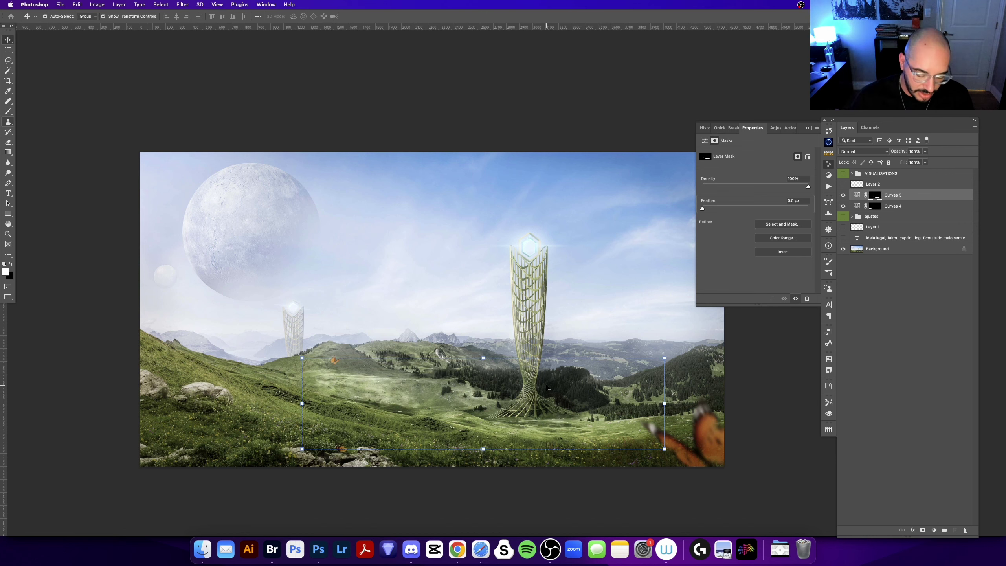
key(6)
scroll(548, 389, up, 2)
scroll(515, 357, down, 3)
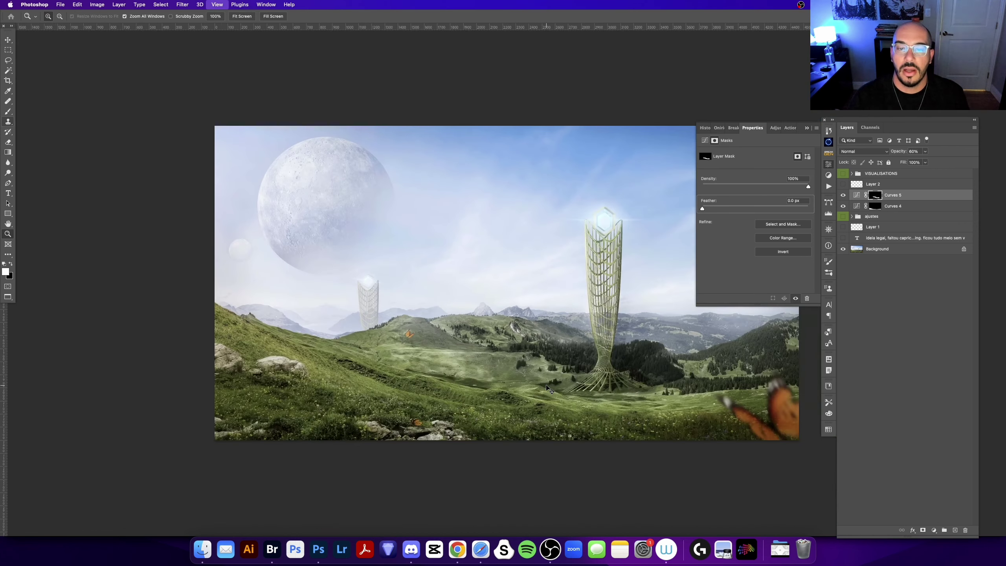
scroll(495, 325, down, 2)
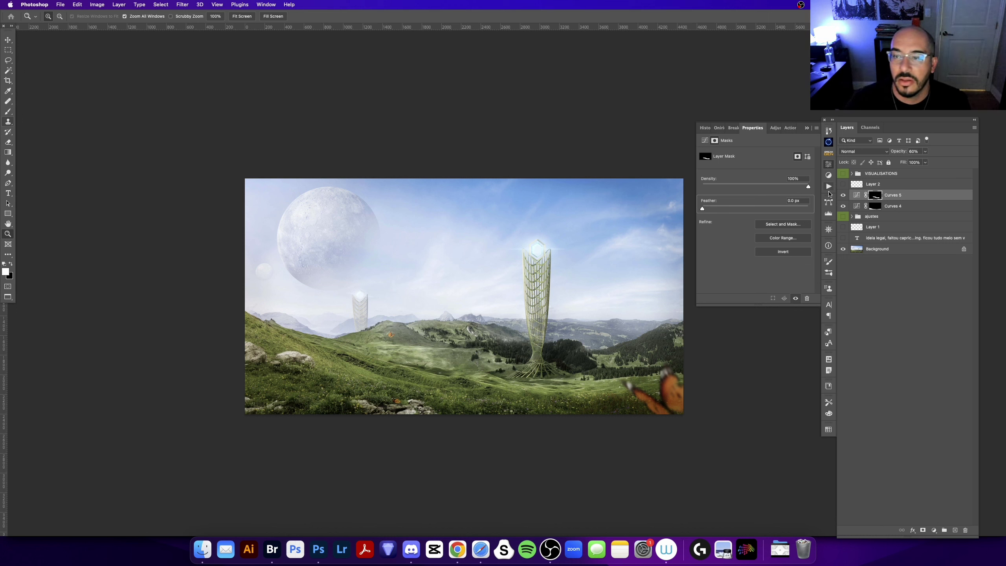
Compare both Curves layers off and on, turn ajustes back on, and exit full screen.
drag(842, 198, 844, 206)
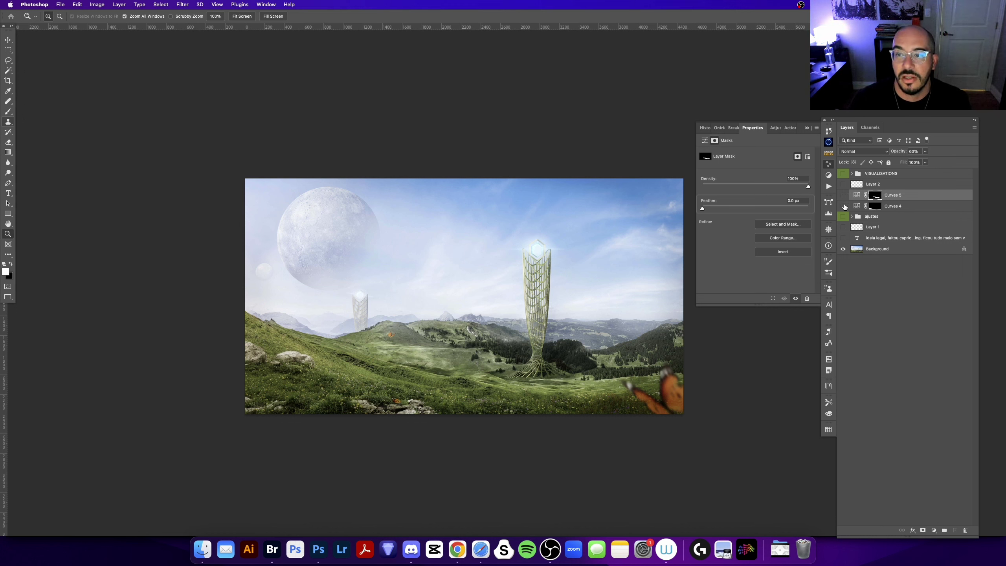
drag(844, 206, 845, 195)
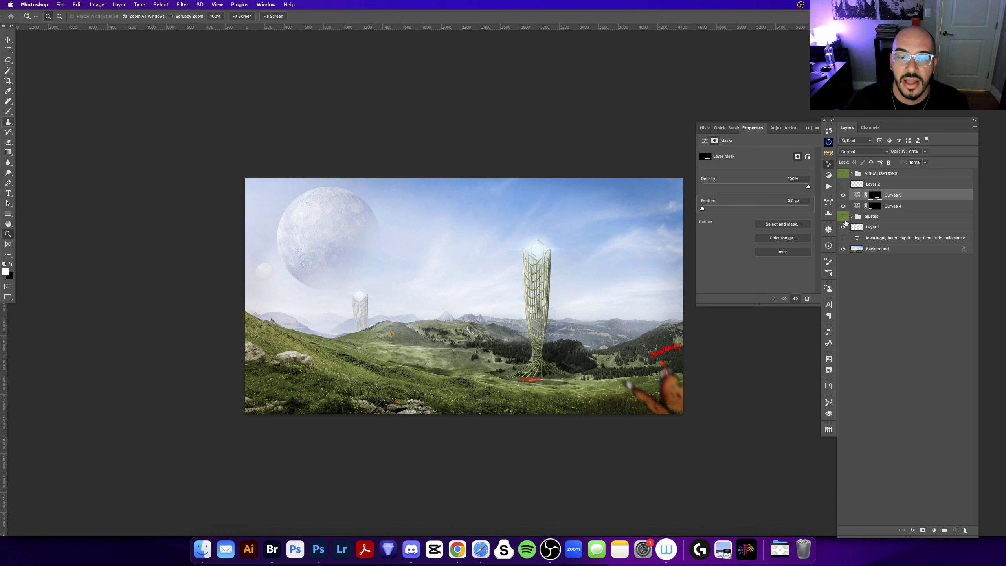
click(844, 217)
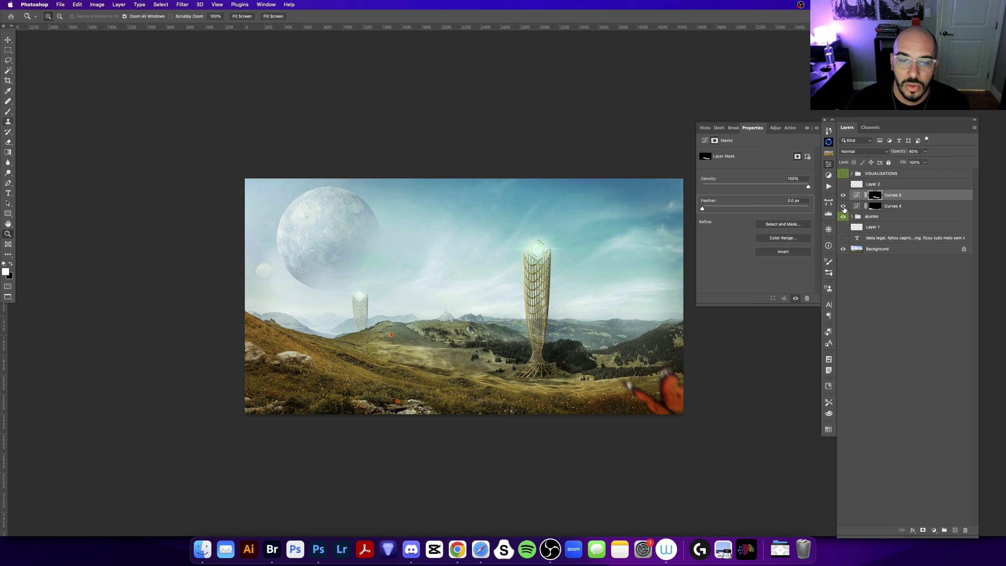
click(844, 206)
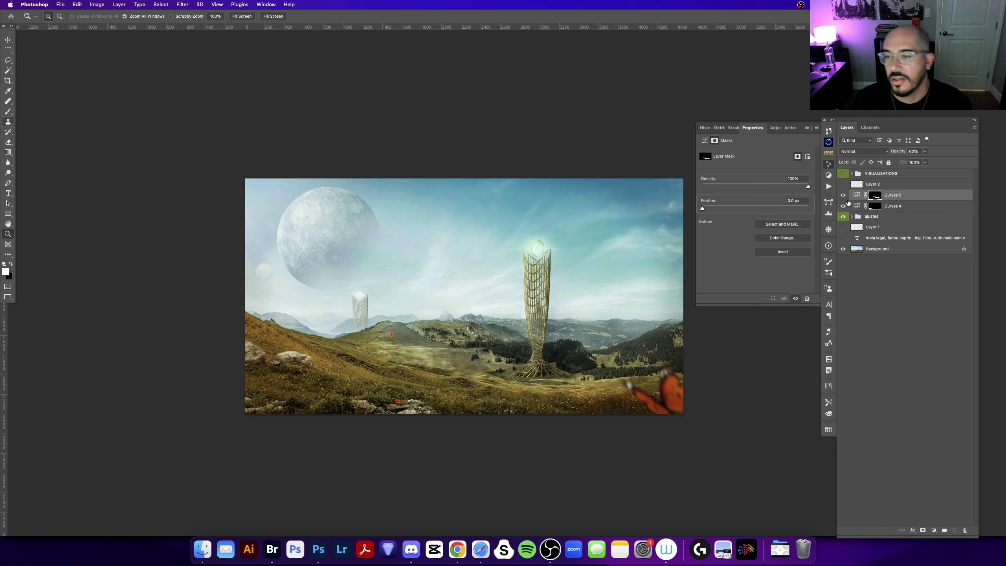
click(808, 127)
key(f)
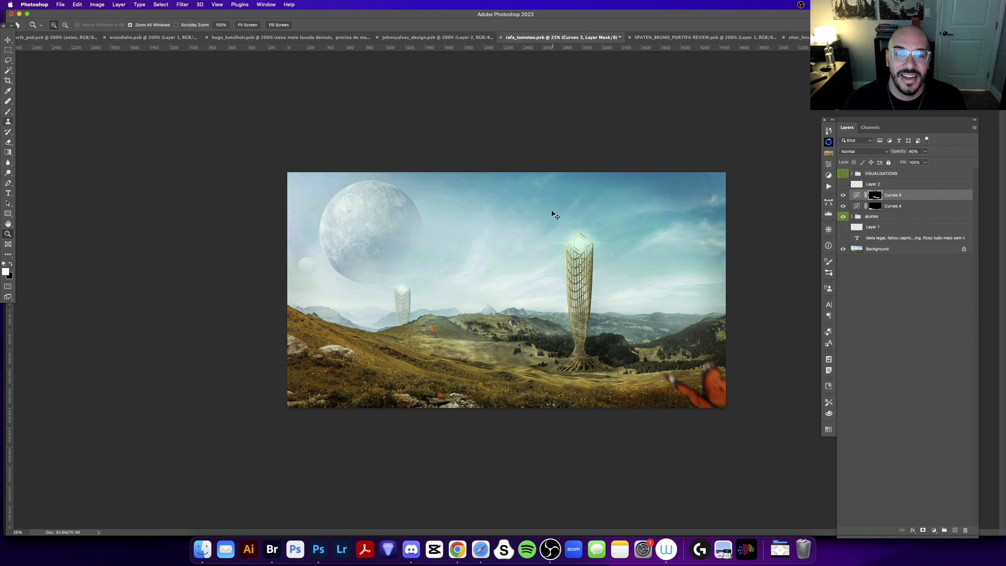
key(super+w)
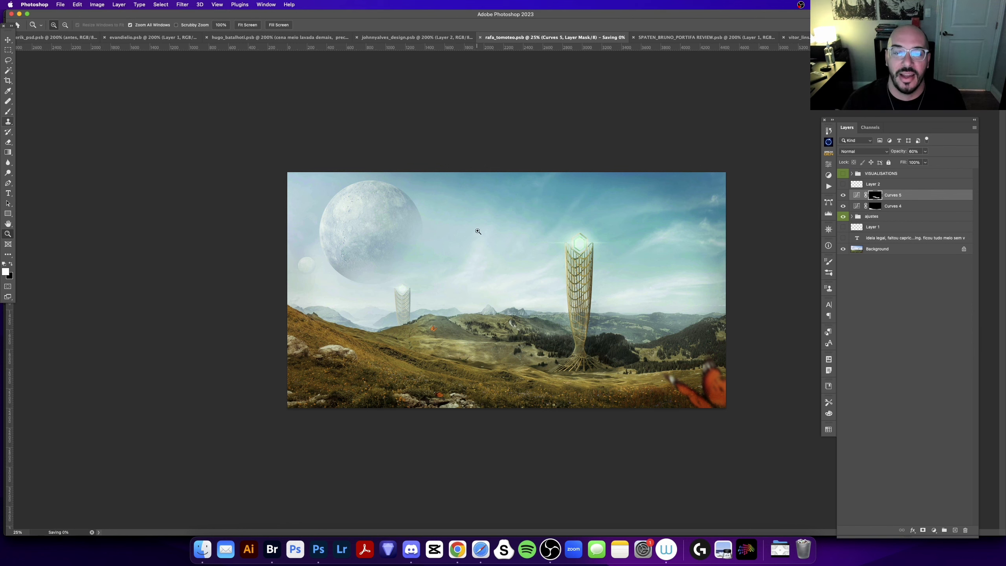
key(super+0)
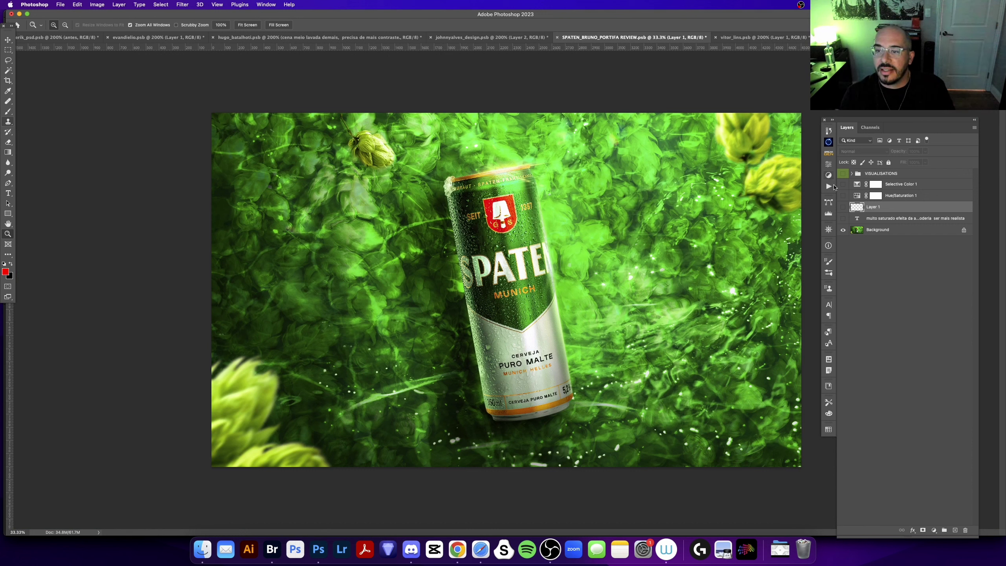
Show the MUITO SATURADO critique text layer and switch to full-screen view.
click(843, 219)
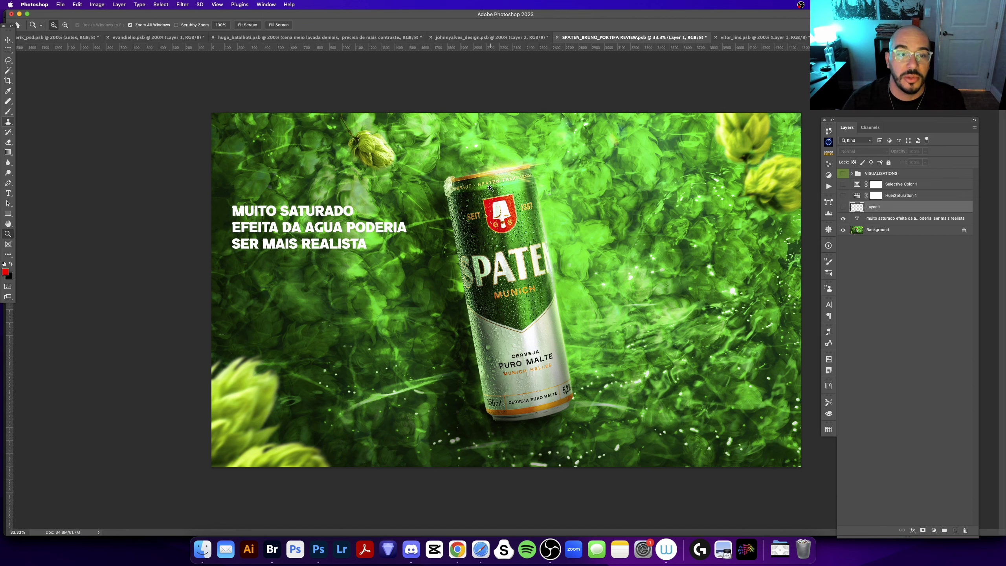
key(f)
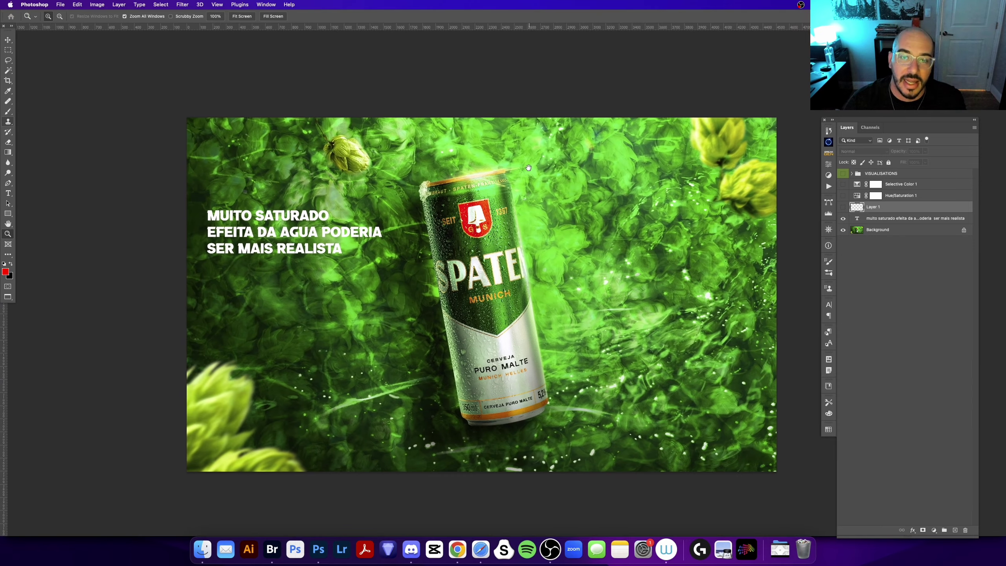
Hide the critique text layer and enable Selective Color 1 and Hue/Saturation 1 to darken the greens.
click(844, 218)
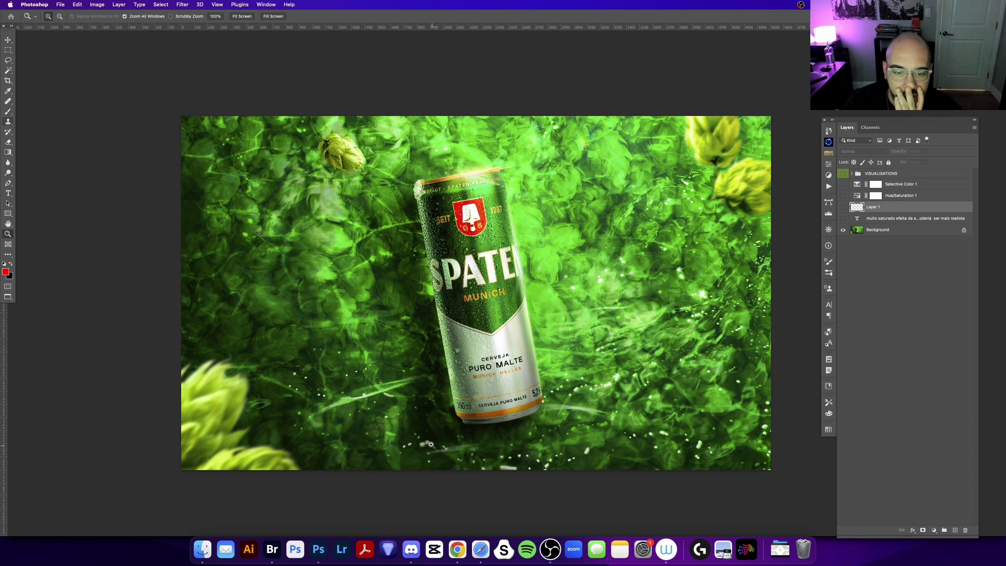
drag(461, 278, 476, 310)
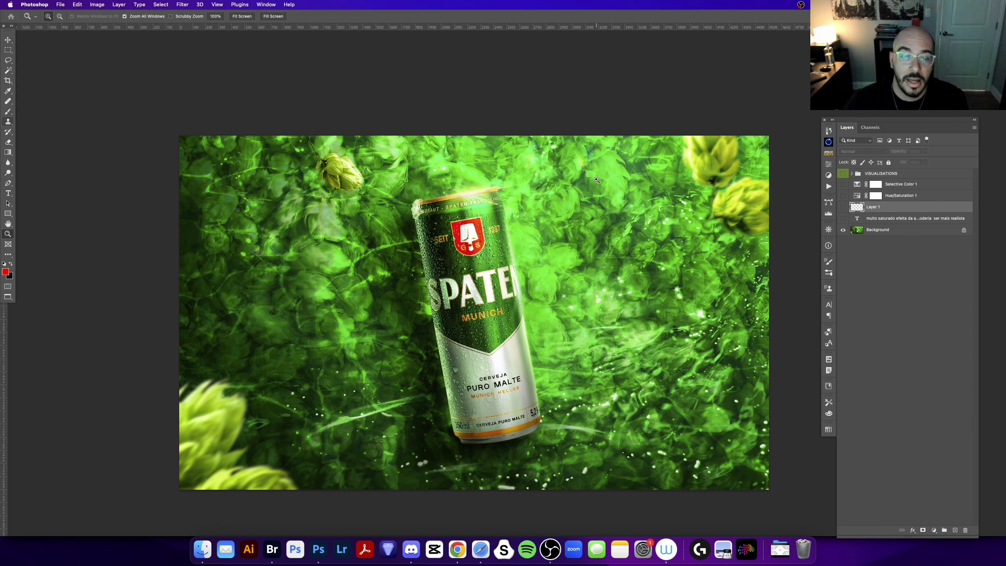
drag(557, 260, 554, 251)
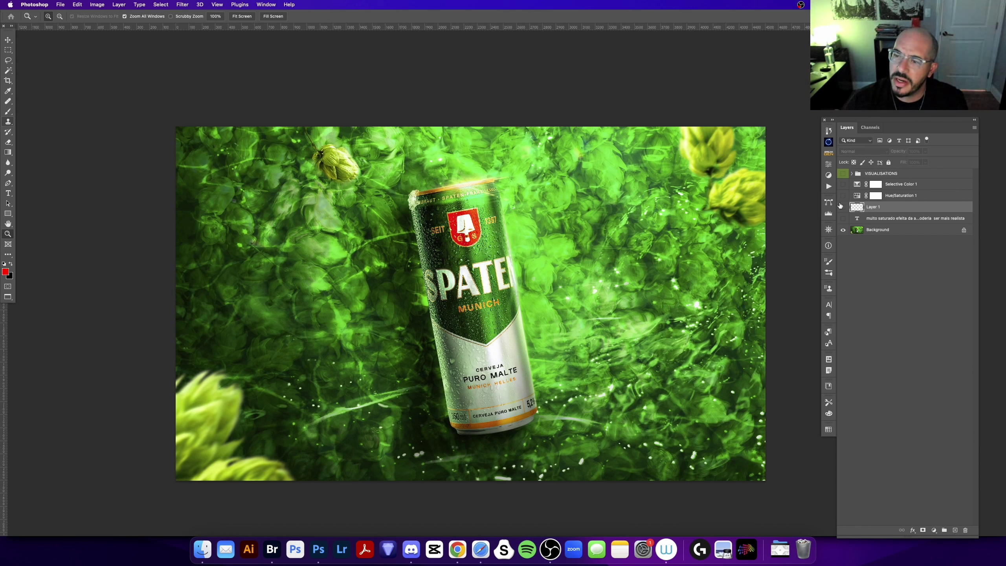
drag(843, 196, 847, 187)
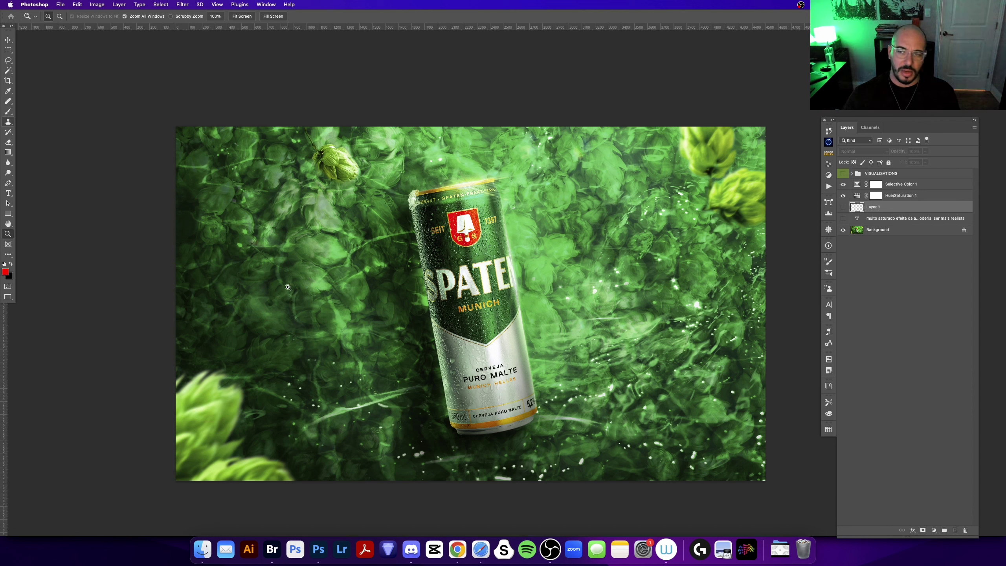
Select both adjustment layers, try 50% opacity on them, then undo back to full opacity.
click(892, 185)
shift+click(878, 194)
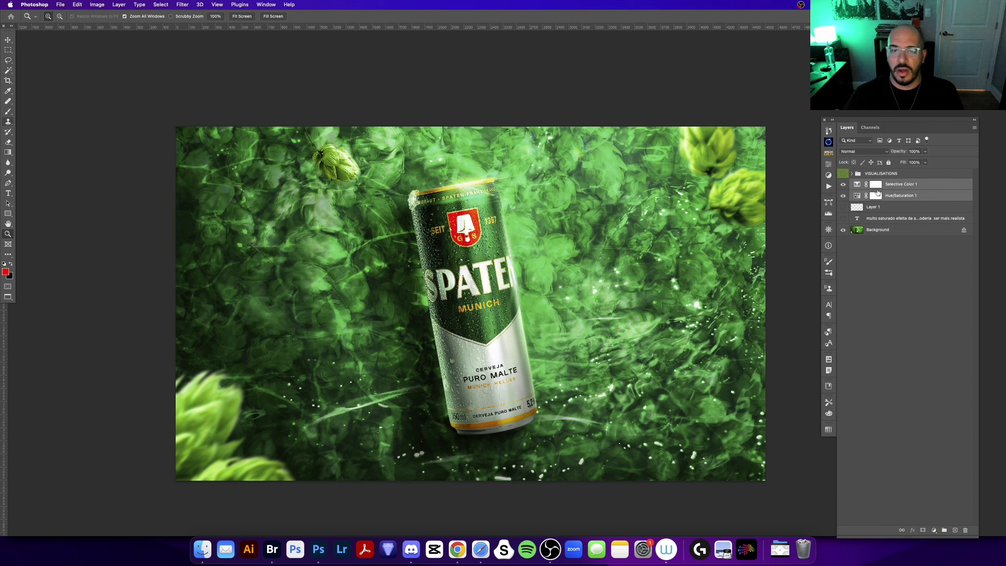
key(v)
key(5)
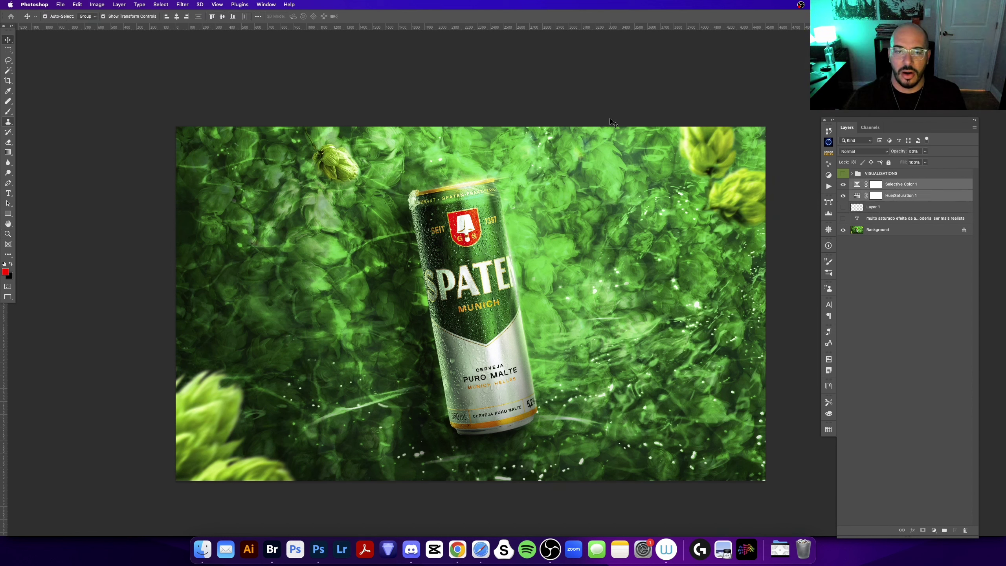
key(z)
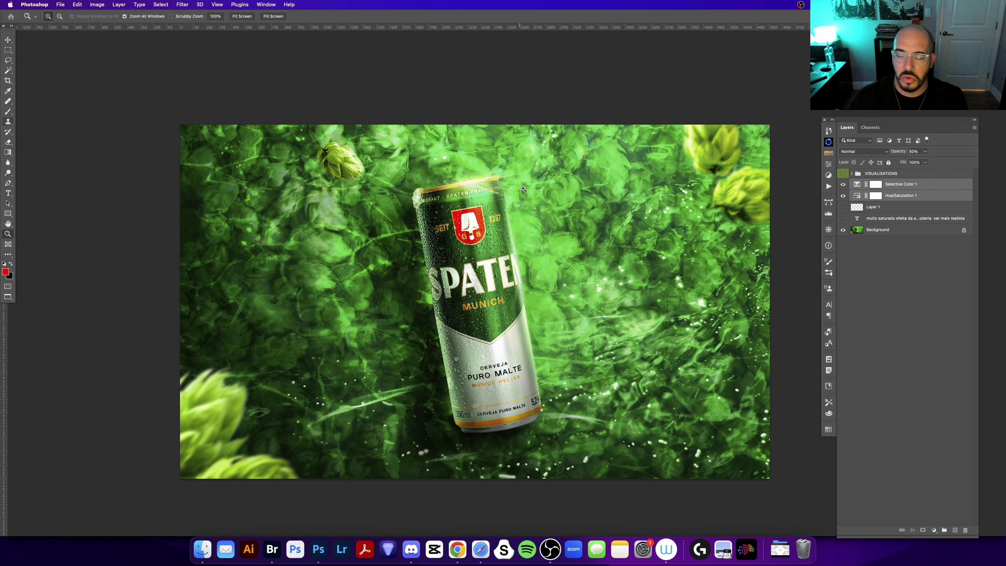
key(super+z)
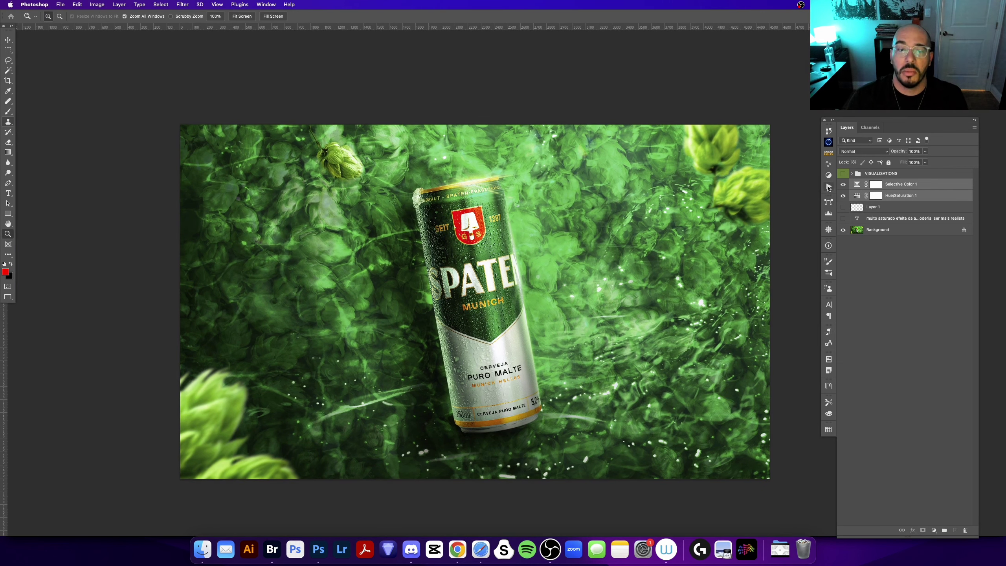
Compare with adjustments hidden, then set Hue/Saturation 1 alone to 50% opacity and target its mask.
click(846, 195)
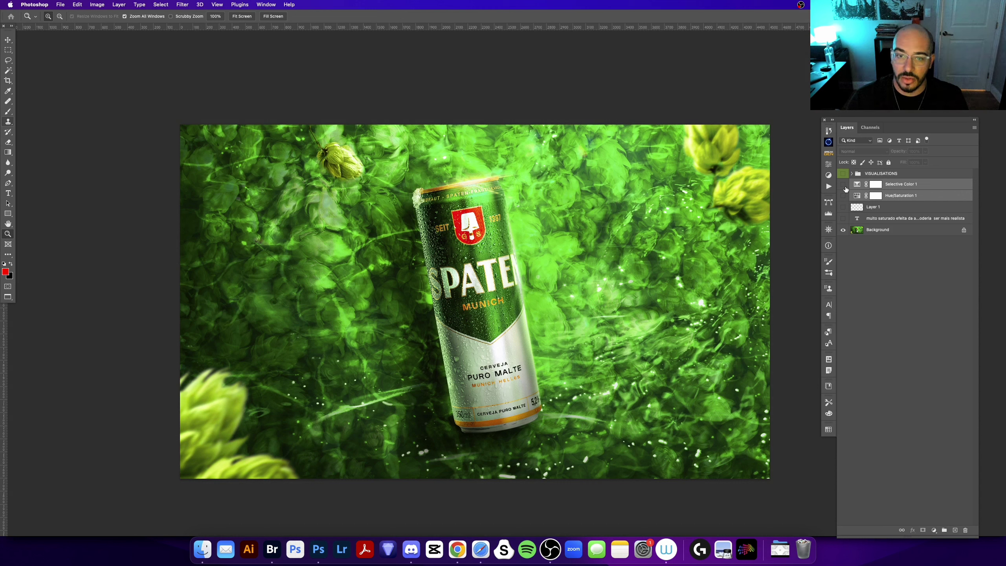
click(846, 194)
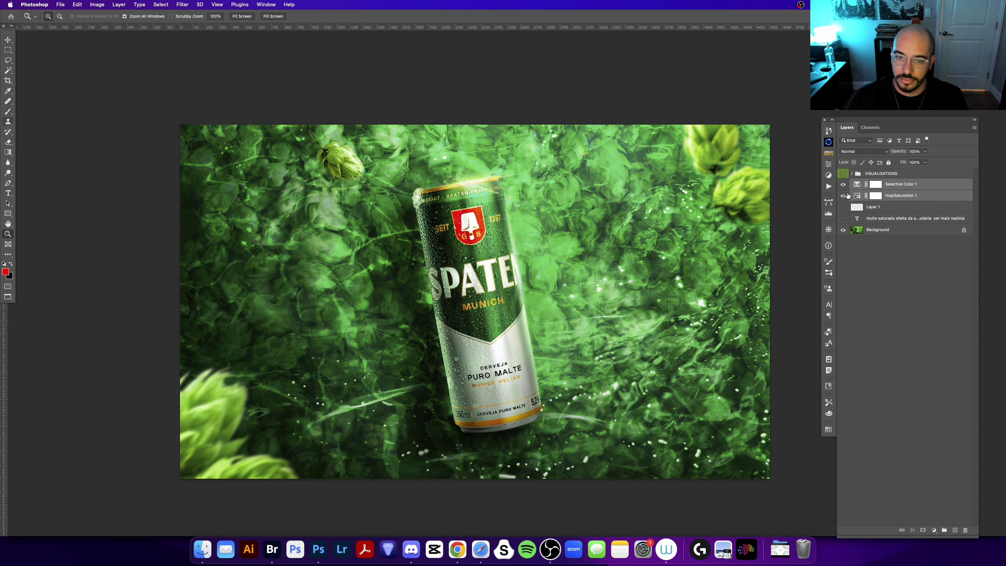
click(876, 196)
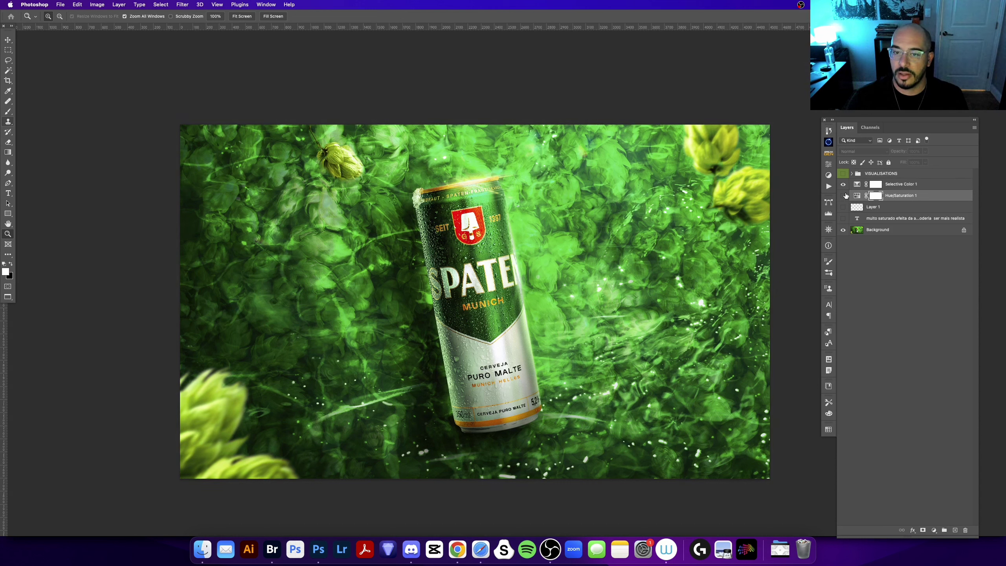
click(857, 195)
key(v)
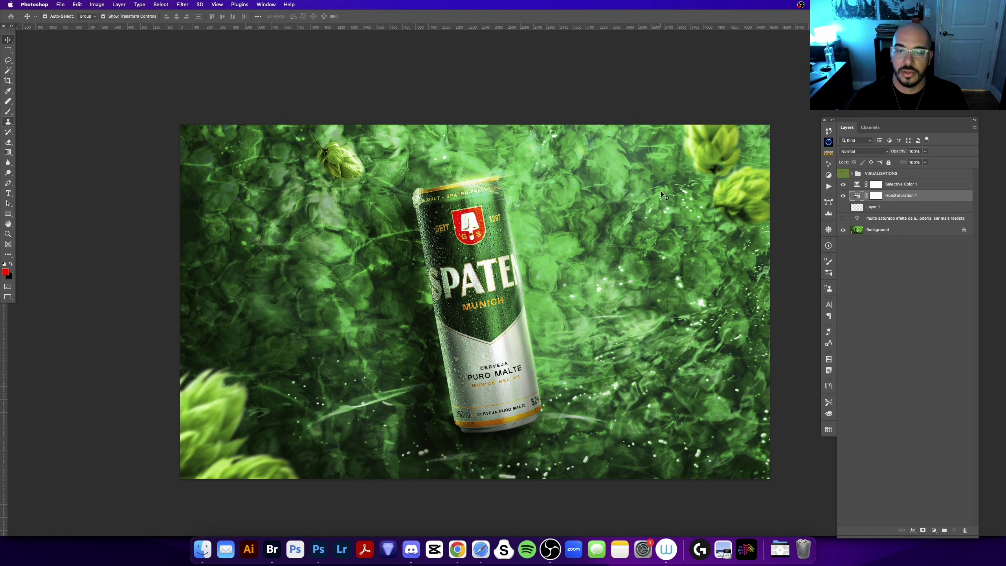
key(5)
click(843, 196)
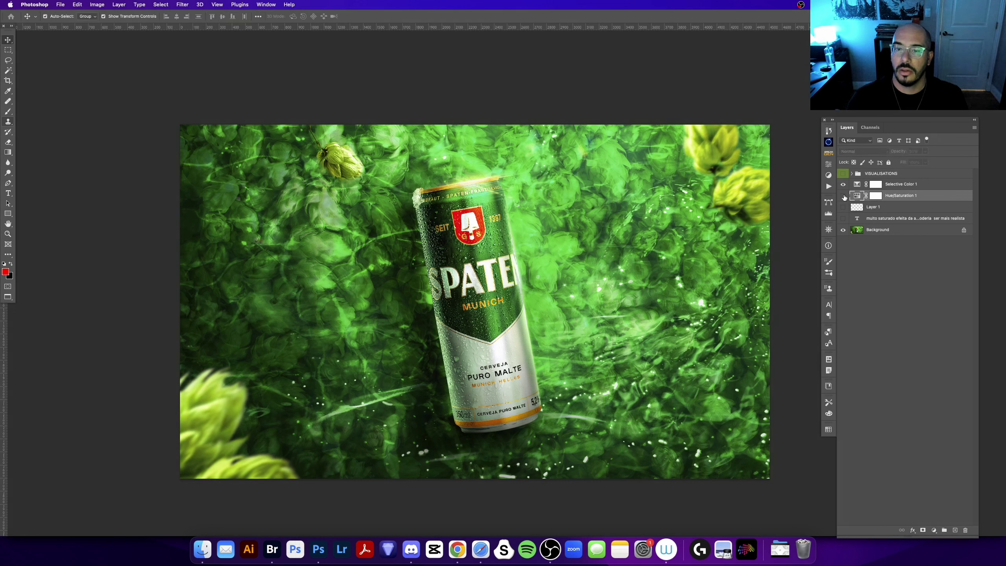
key(z)
key(super+comma)
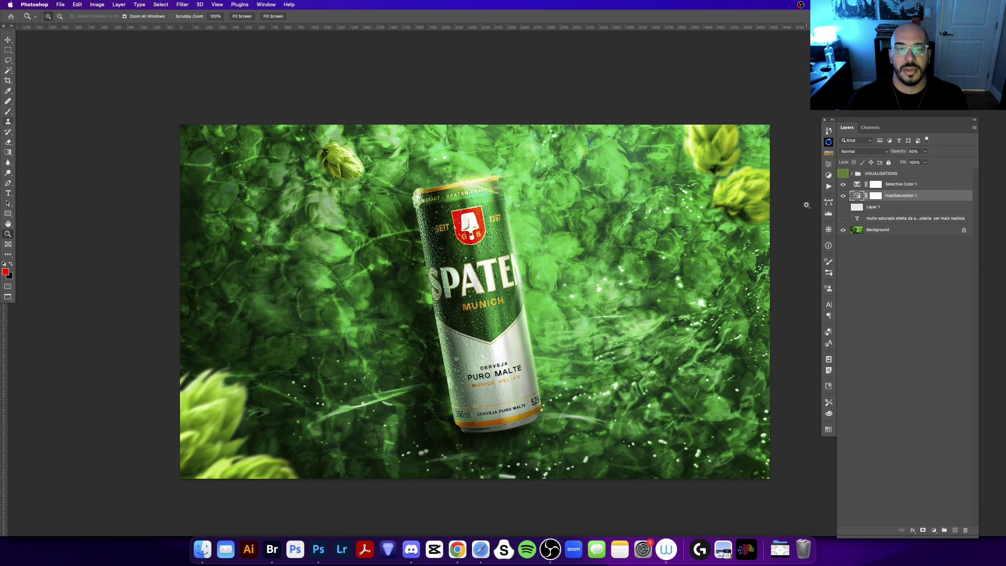
click(874, 194)
Reset colours, restore Hue/Saturation 1 to 100% opacity, and invert its mask to black.
key(d)
key(v)
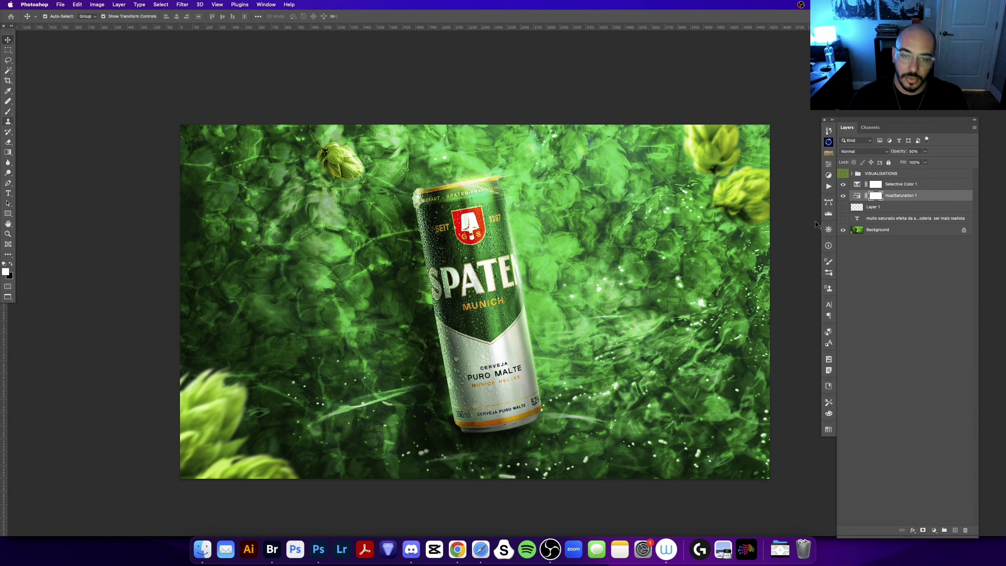
key(0)
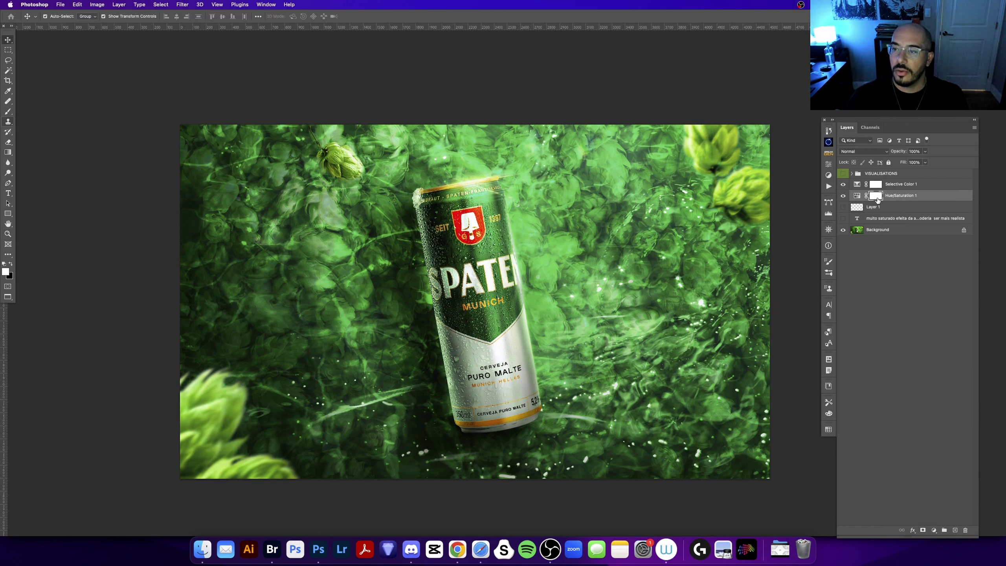
key(super+i)
Paint white on the mask over the upper-right, top and lower-left hops.
key(b)
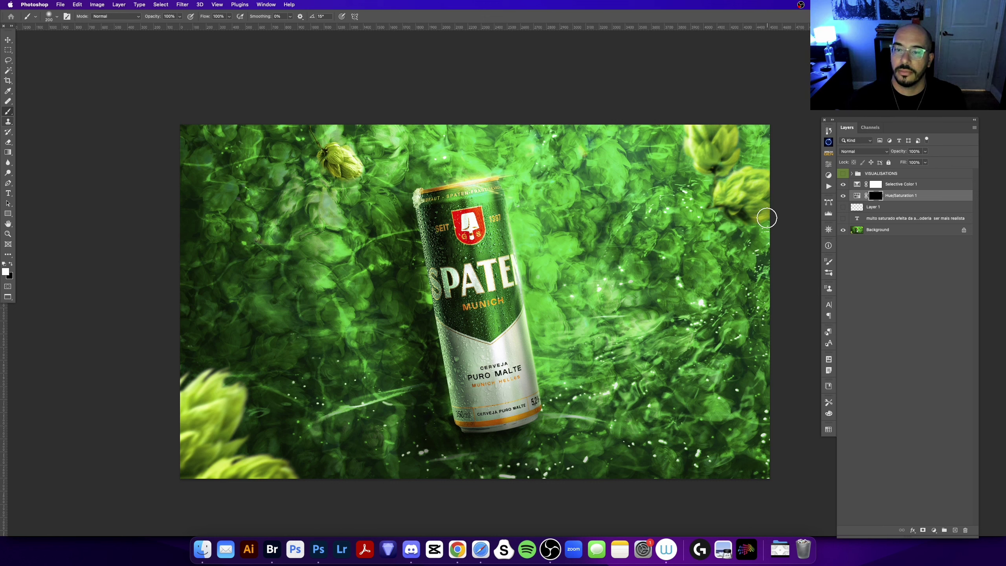
drag(767, 218, 729, 167)
drag(328, 138, 353, 171)
drag(194, 376, 211, 420)
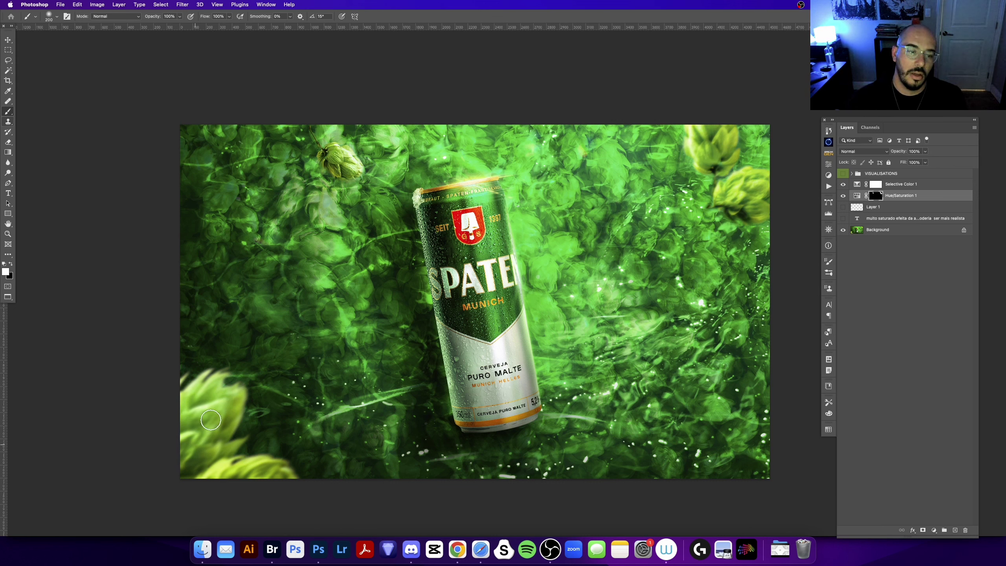
drag(674, 174, 682, 180)
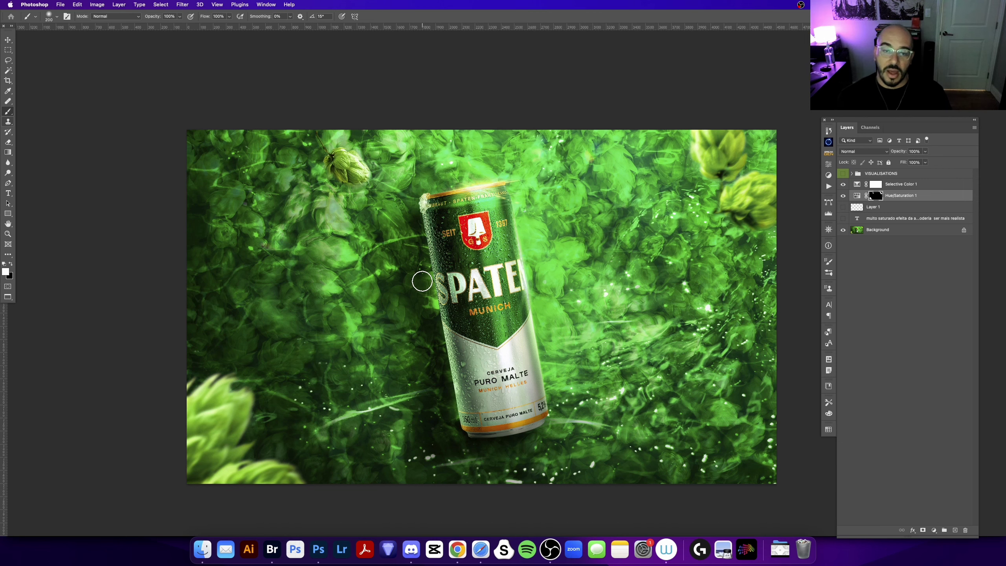
Show the red critique annotations and prepare a red 40-pixel brush on a new empty layer.
key(z)
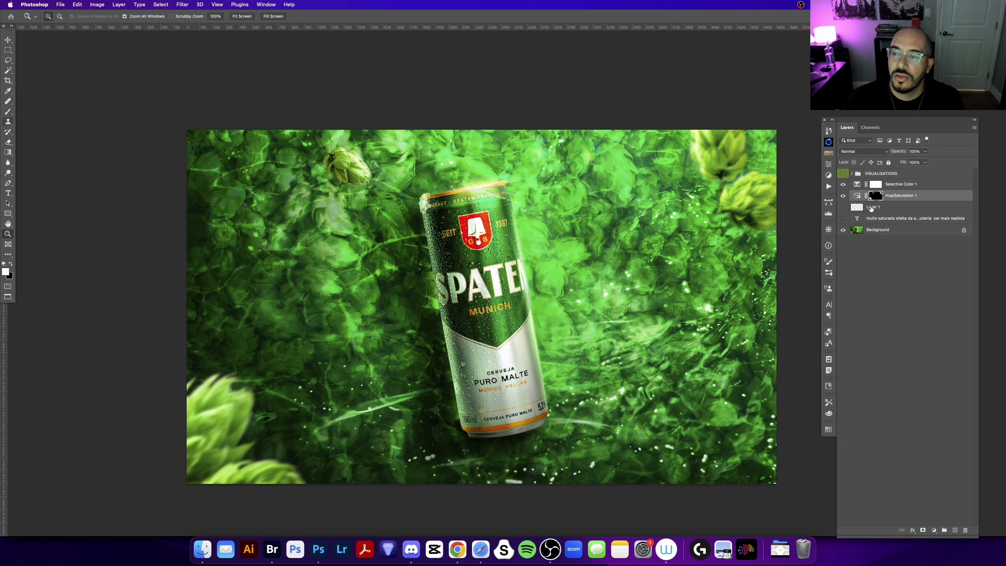
click(467, 238)
key(b)
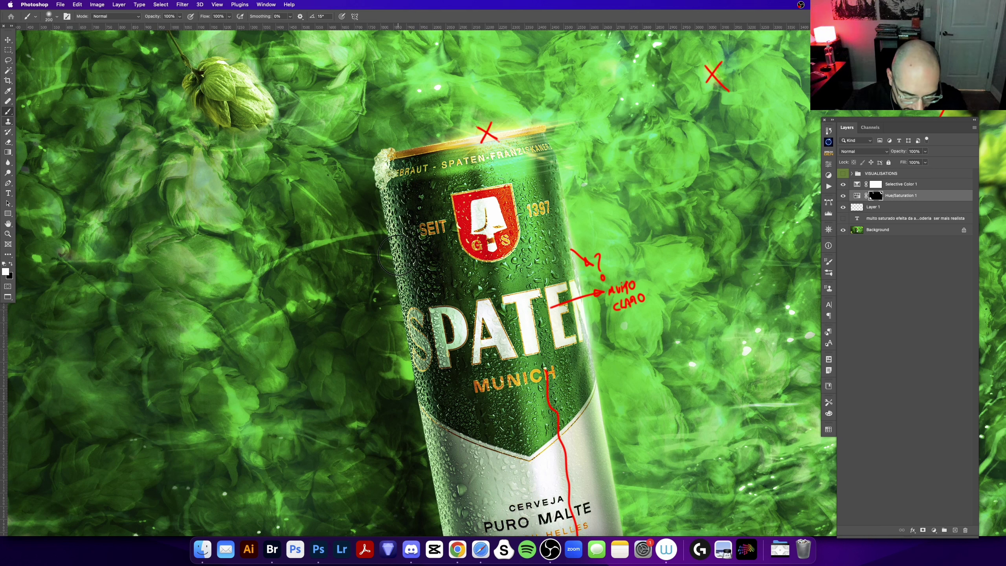
key(bracketleft)
key(bracketleft)
key(bracketleft)
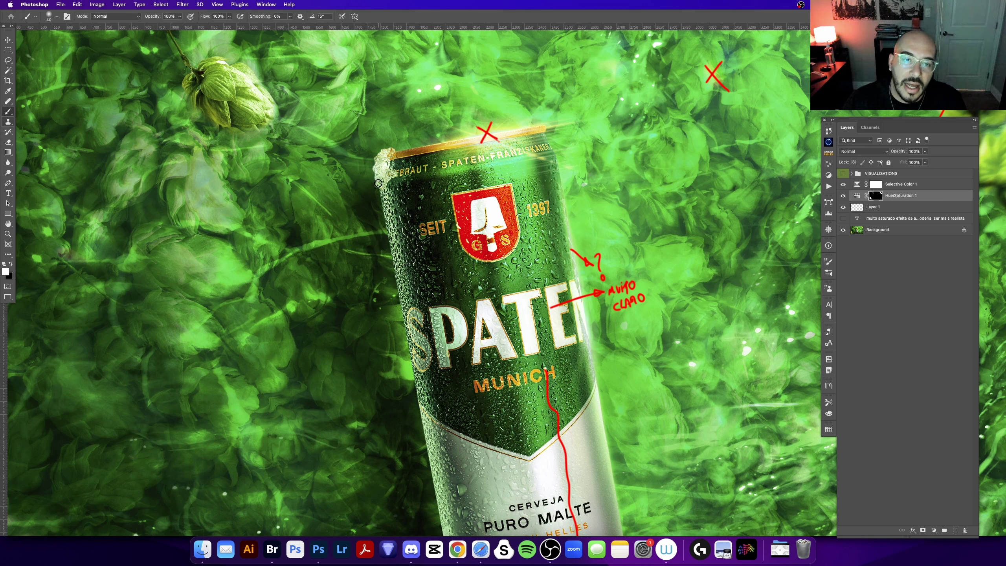
click(955, 530)
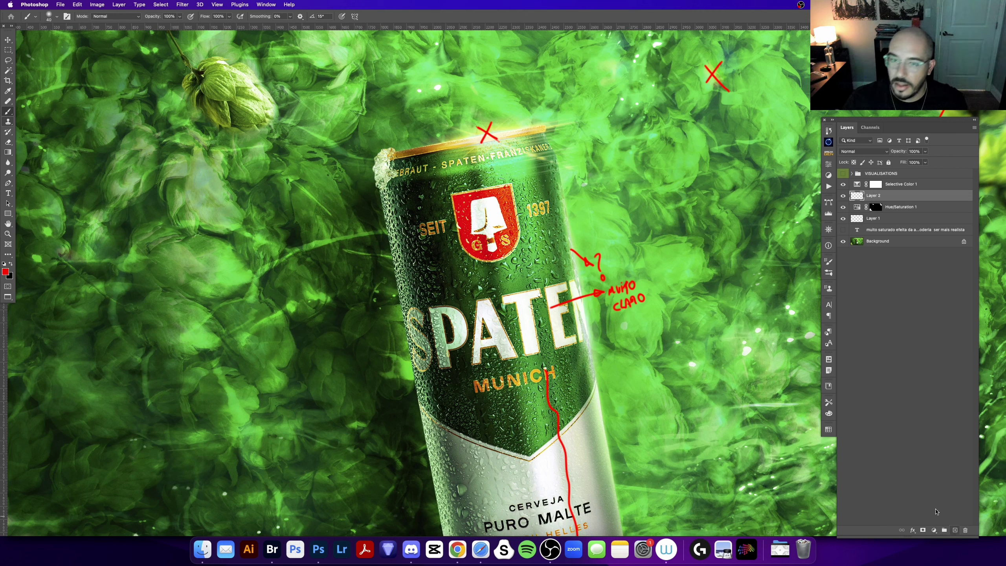
key(x)
Draw red strokes down the can's left edge (undone), along its top rim and right edge.
click(379, 170)
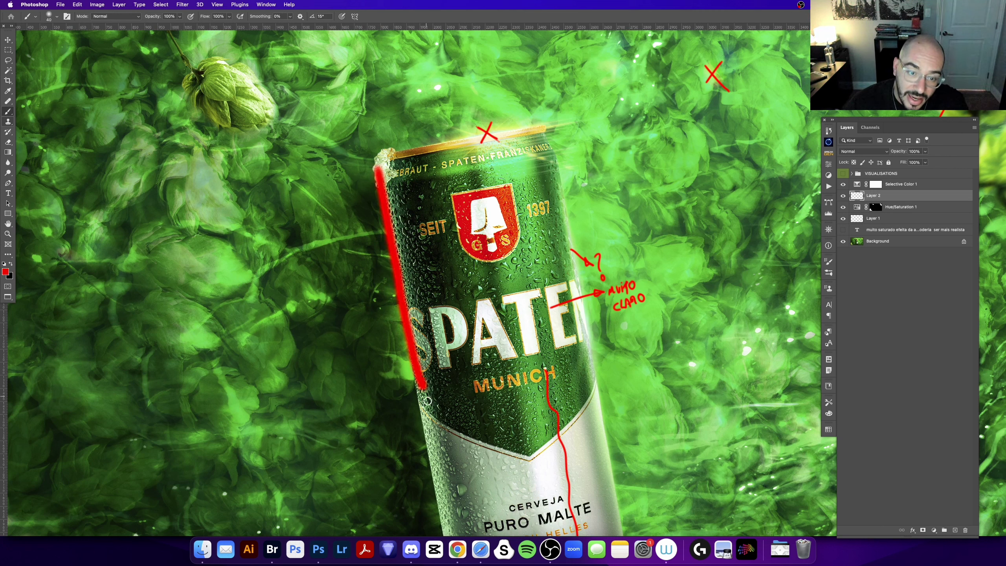
drag(379, 180, 440, 486)
key(cmd+z)
drag(393, 152, 521, 128)
scroll(521, 128, down, 10)
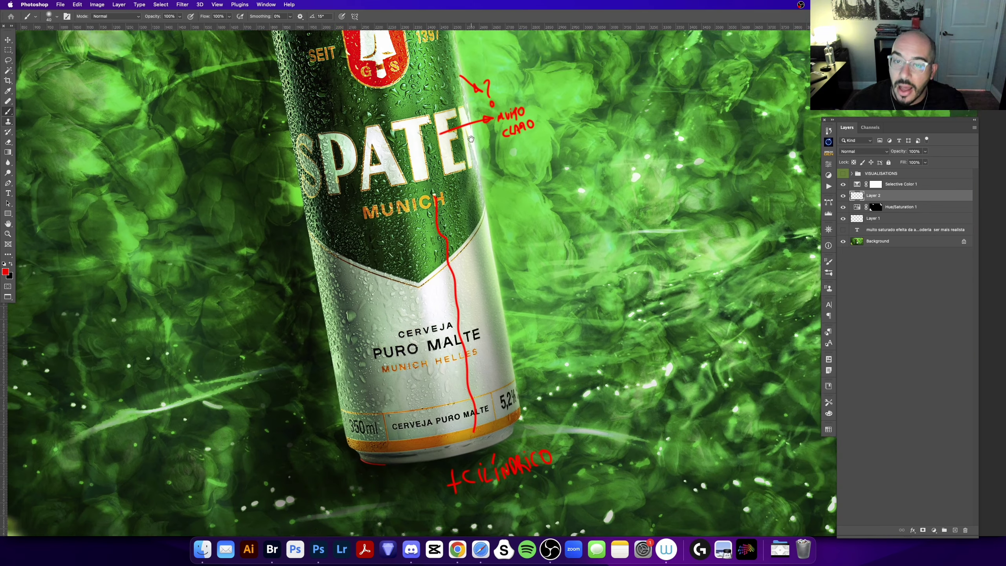
mouse_move(497, 193)
mouse_down()
mouse_move(500, 384)
mouse_move(353, 342)
mouse_up()
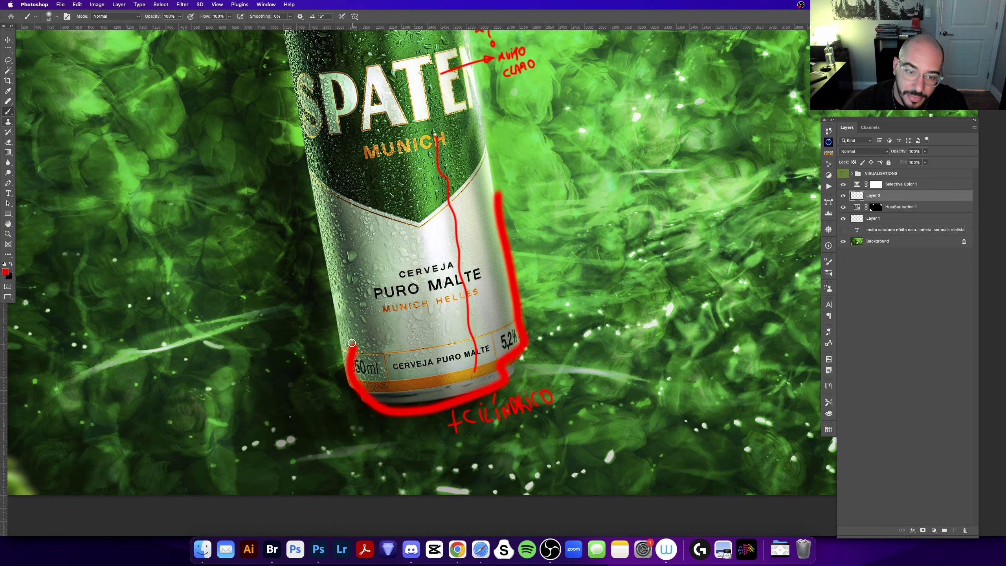
Undo the right-edge outline and top-rim stroke, then zoom out to fit the whole image.
key(cmd+z)
scroll(402, 317, up, 10)
key(cmd+z)
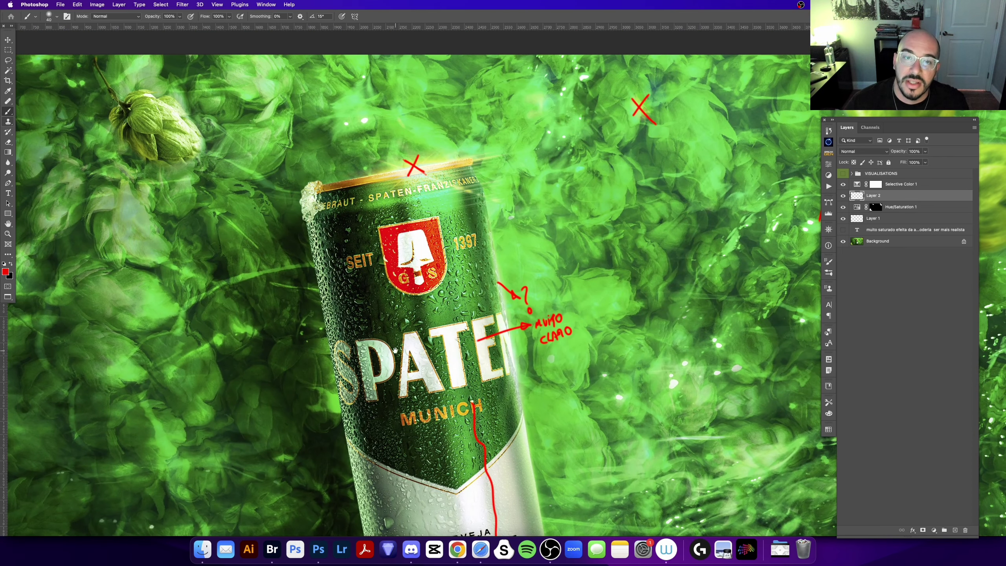
scroll(396, 309, right, 10)
scroll(381, 289, down, 4)
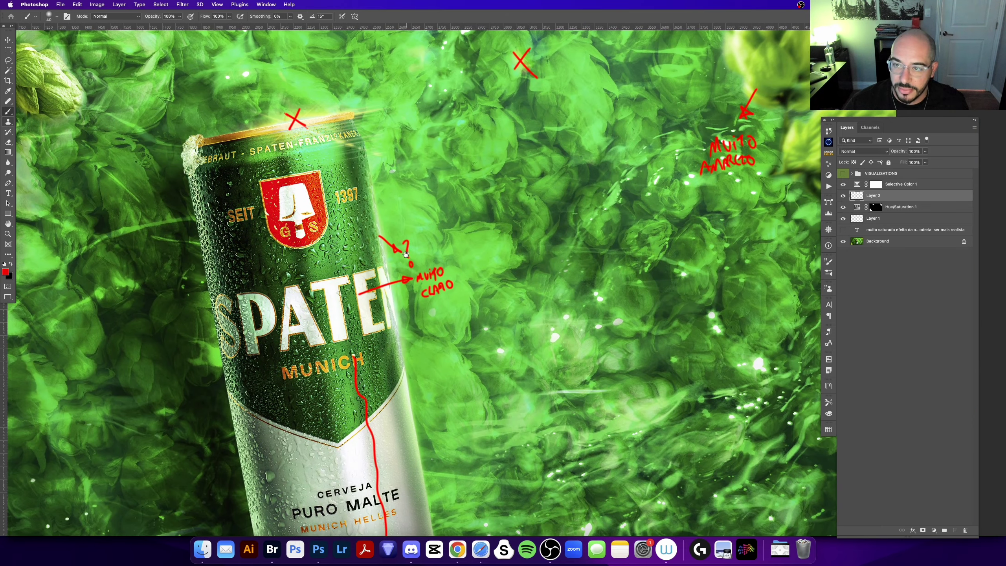
key(z)
key(cmd+minus)
key(cmd+minus)
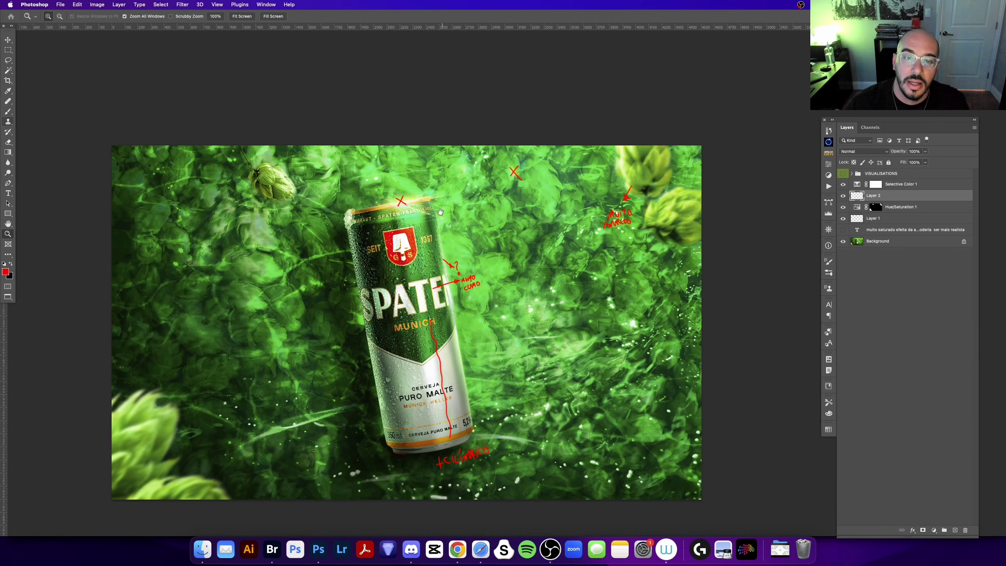
drag(441, 212, 449, 210)
click(470, 280)
mouse_move(416, 254)
mouse_down()
mouse_move(435, 280)
mouse_move(468, 249)
mouse_up()
drag(289, 198, 351, 192)
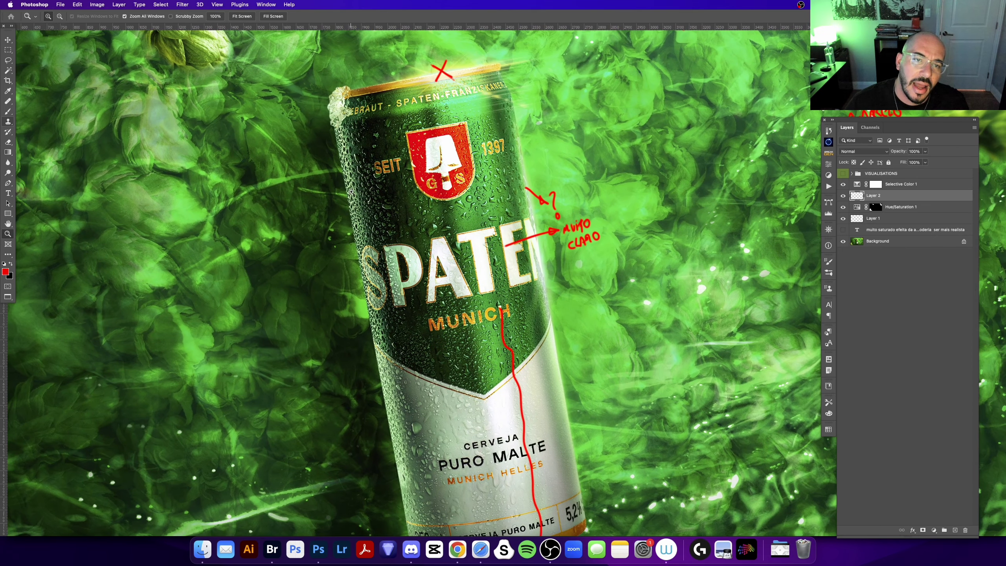
drag(427, 420, 371, 356)
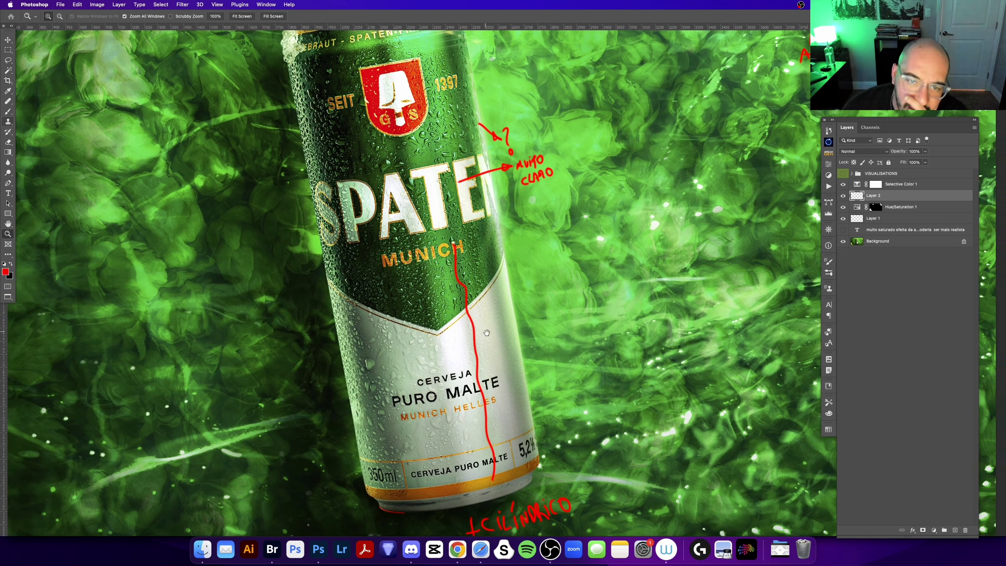
drag(510, 391, 536, 449)
drag(491, 387, 462, 357)
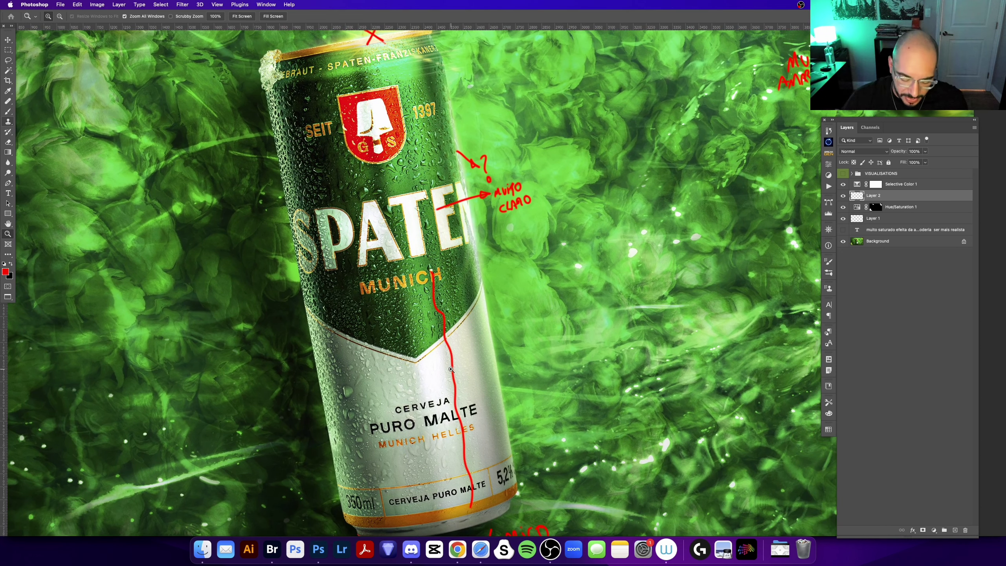
alt+click(451, 369)
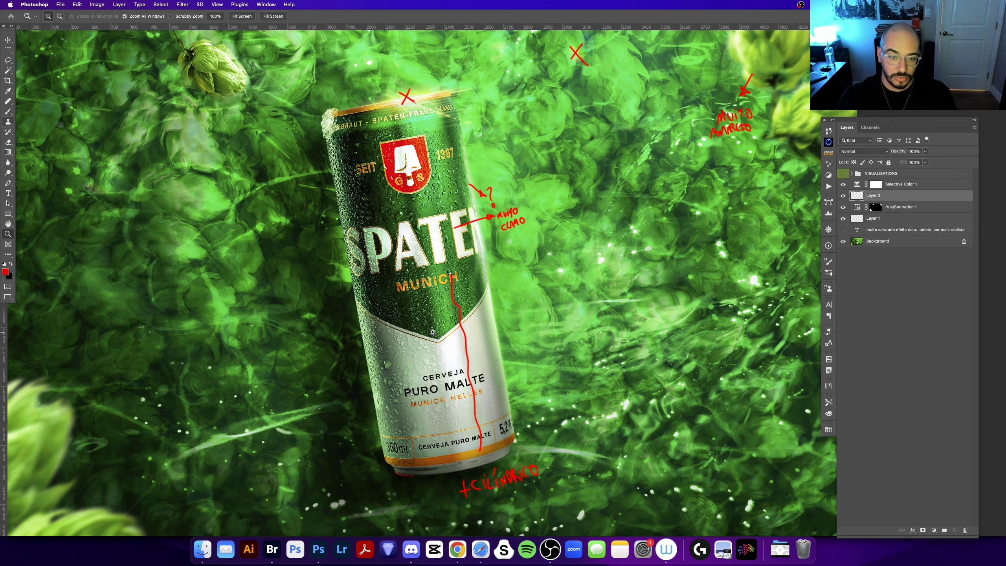
scroll(436, 165, down, 2)
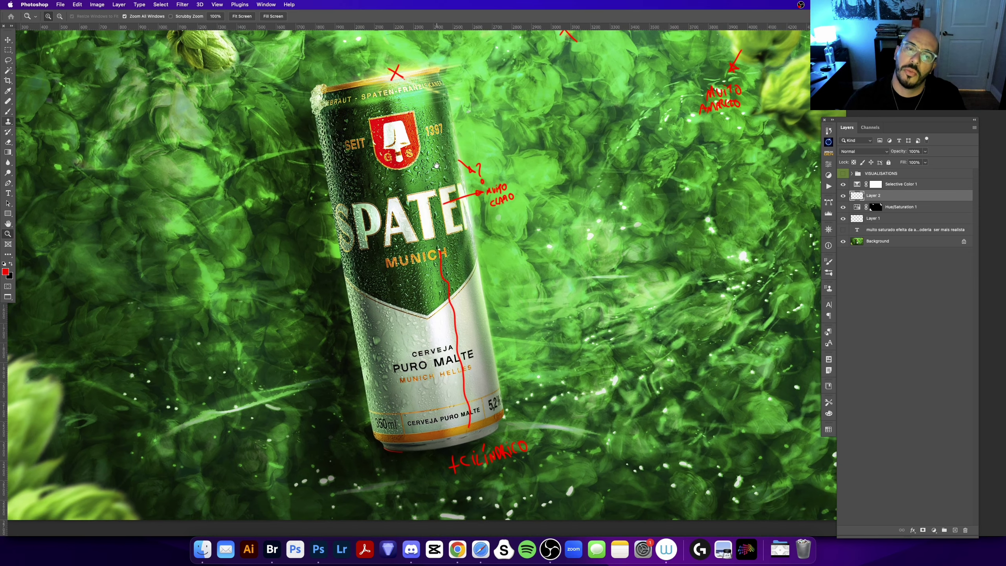
scroll(437, 166, up, 1)
scroll(456, 182, up, 1)
scroll(476, 198, up, 1)
scroll(493, 213, up, 1)
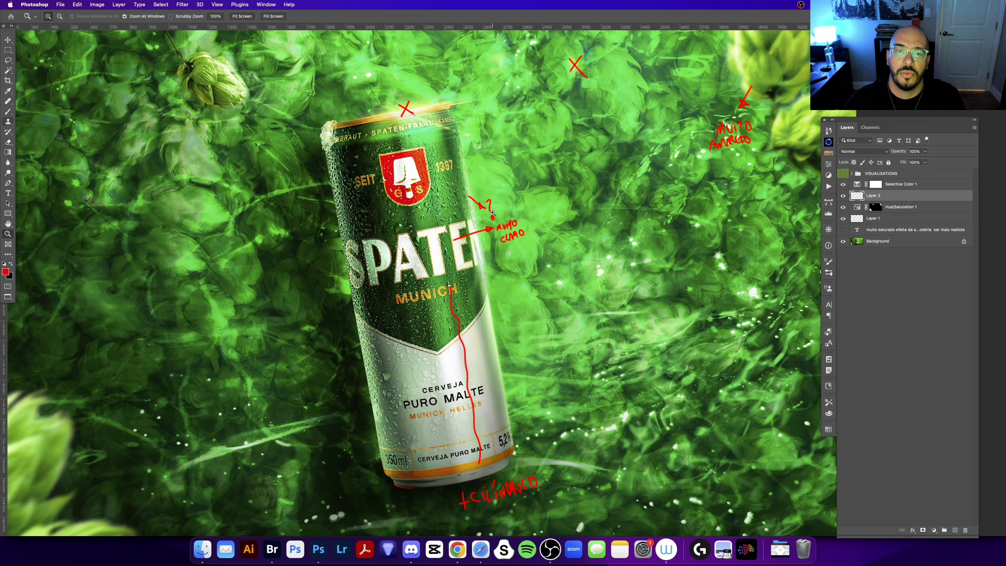
click(480, 219)
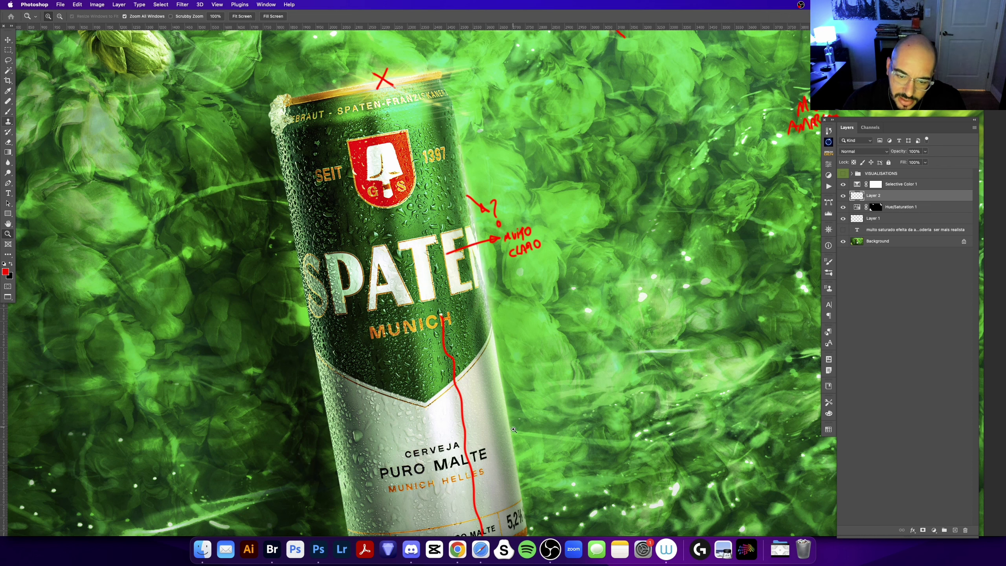
drag(484, 285, 505, 298)
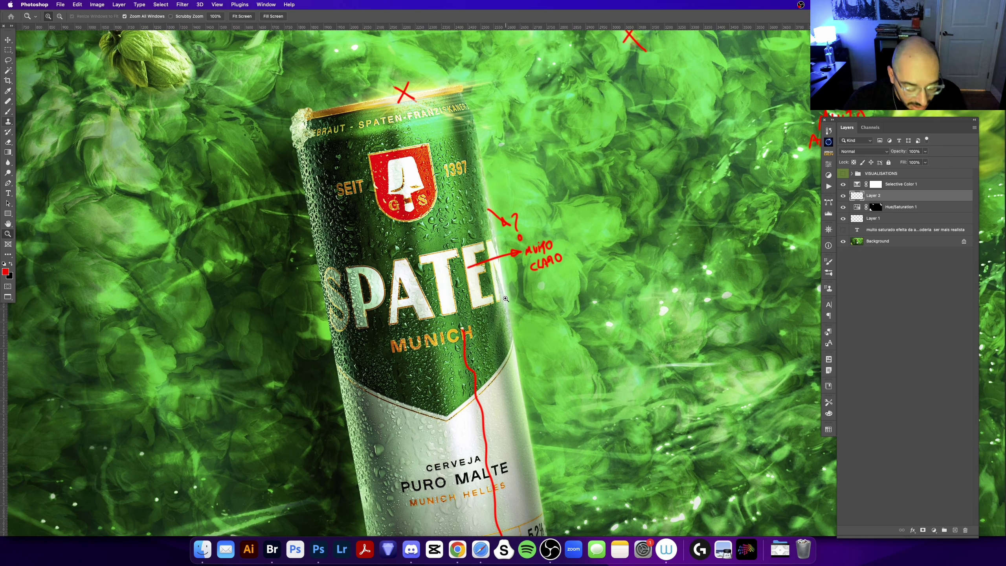
alt+click(506, 299)
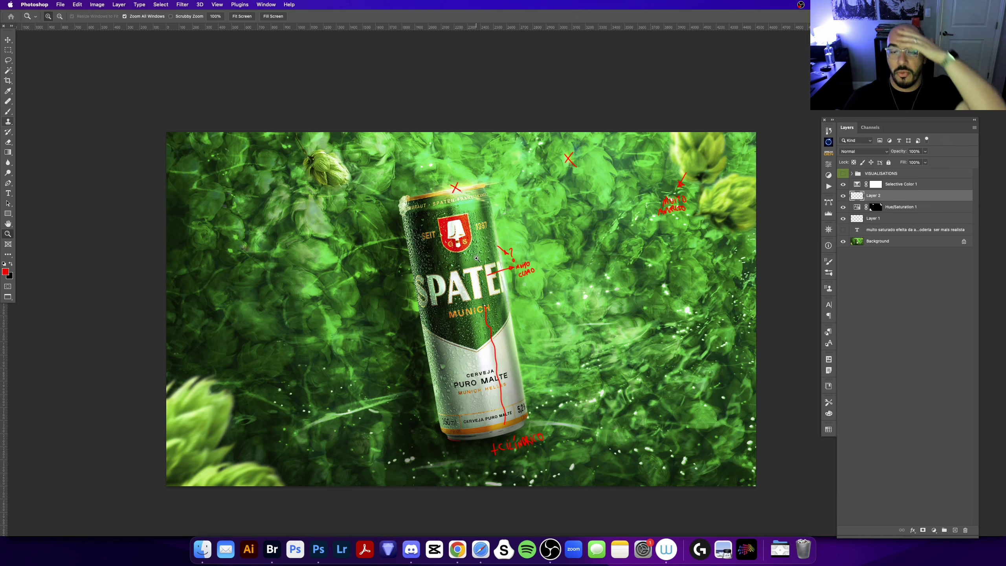
click(477, 273)
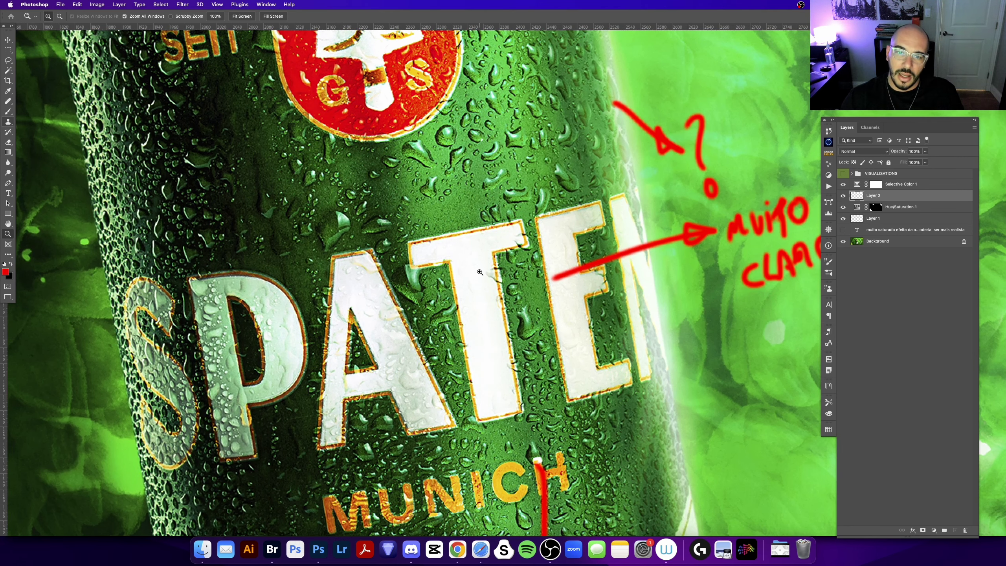
scroll(459, 290, left, 2)
scroll(467, 300, down, 1)
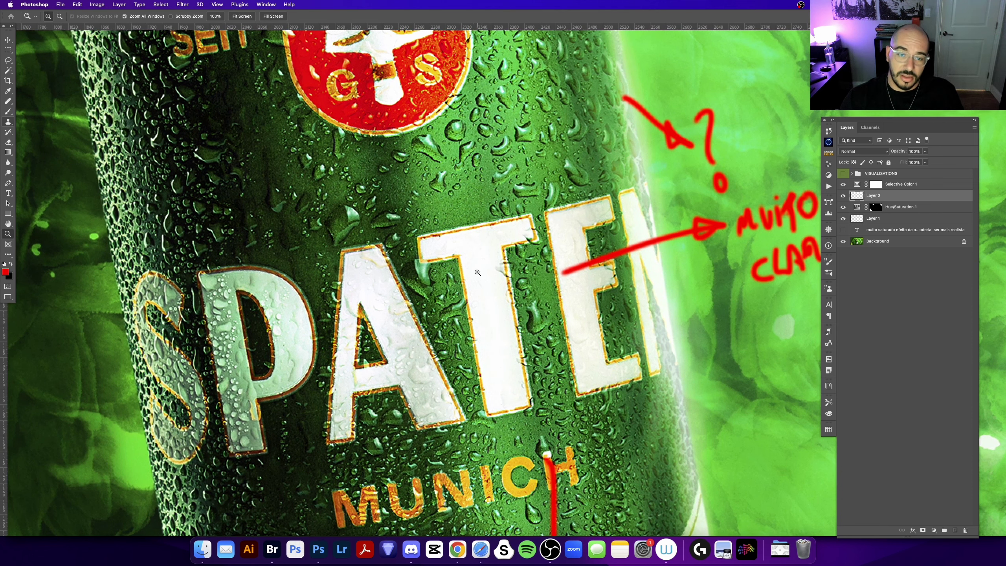
scroll(466, 350, down, 5)
scroll(465, 350, left, 2)
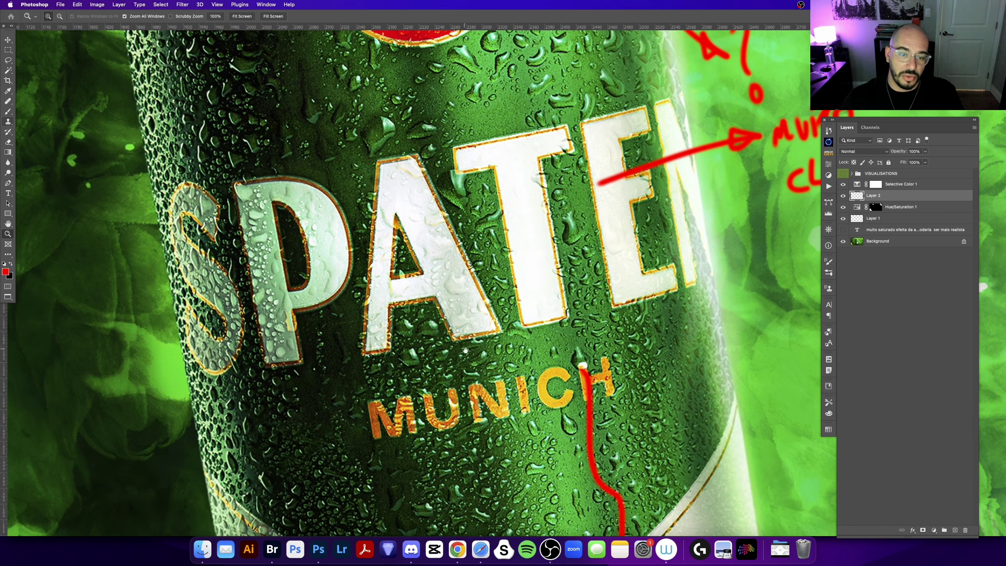
drag(466, 351, 450, 256)
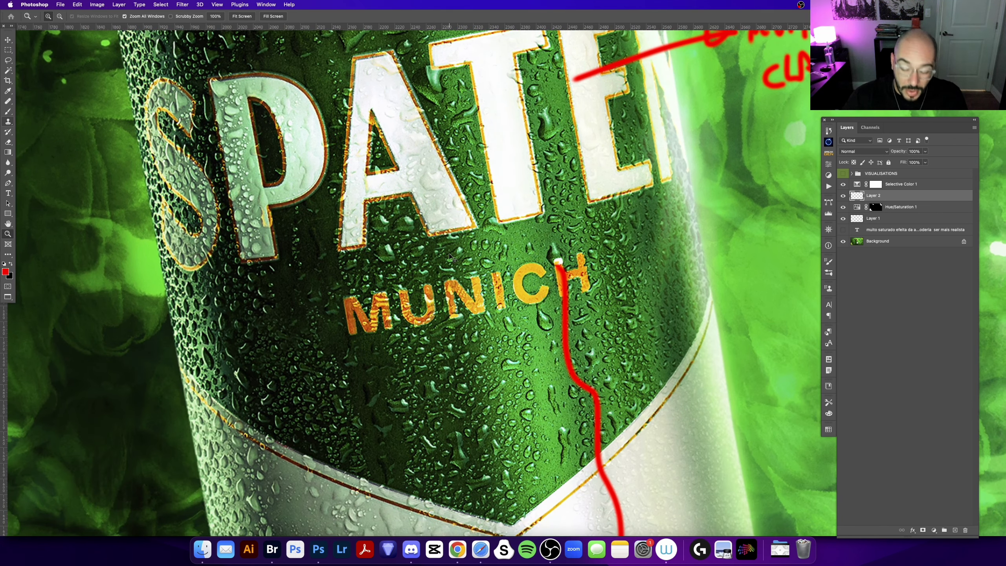
key(ctrl+minus)
key(ctrl+minus)
key(ctrl+minus)
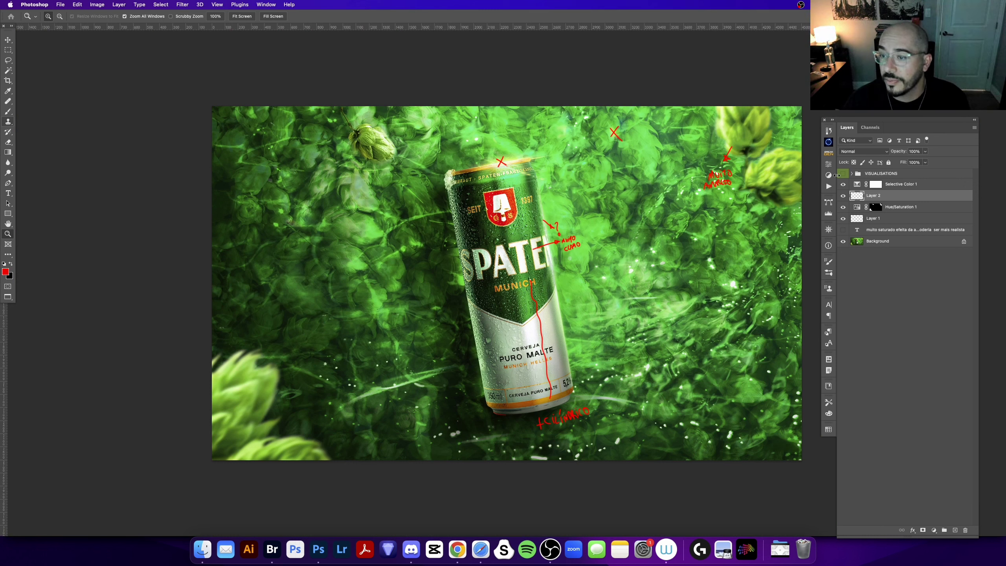
click(844, 230)
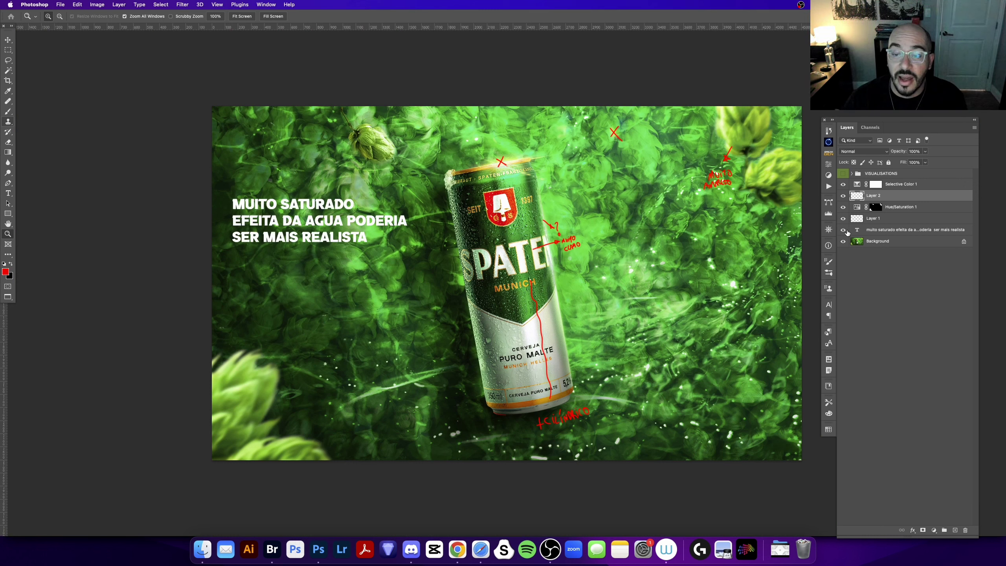
click(844, 230)
scroll(501, 294, up, 2)
scroll(501, 294, right, 3)
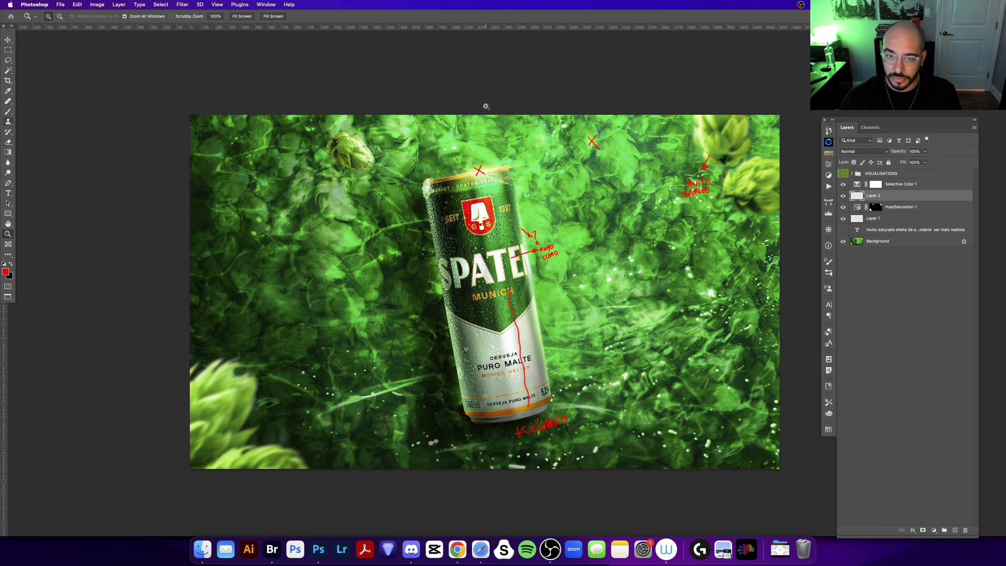
Zoom and pan around the ad to inspect the can's top and base.
click(488, 139)
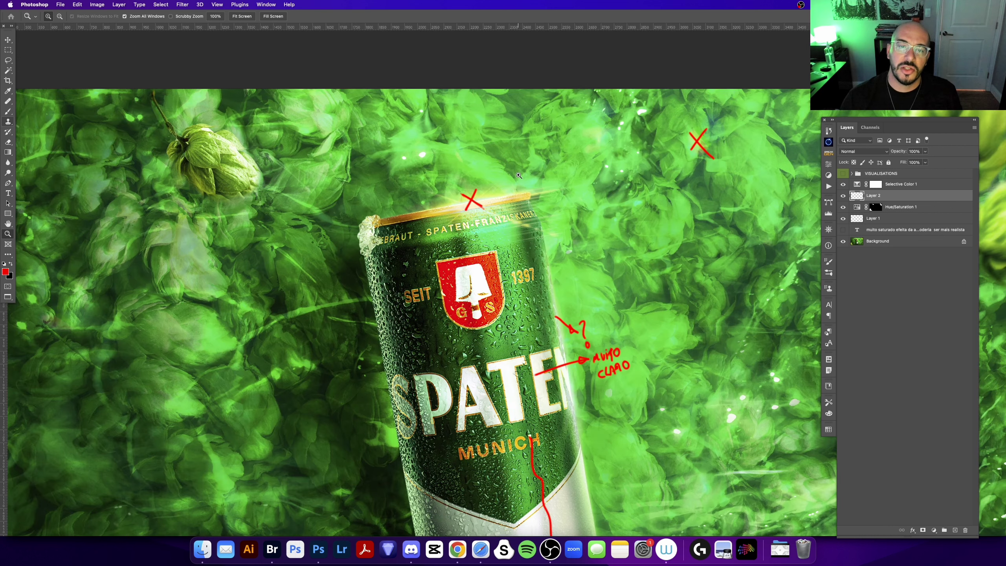
drag(547, 188, 533, 212)
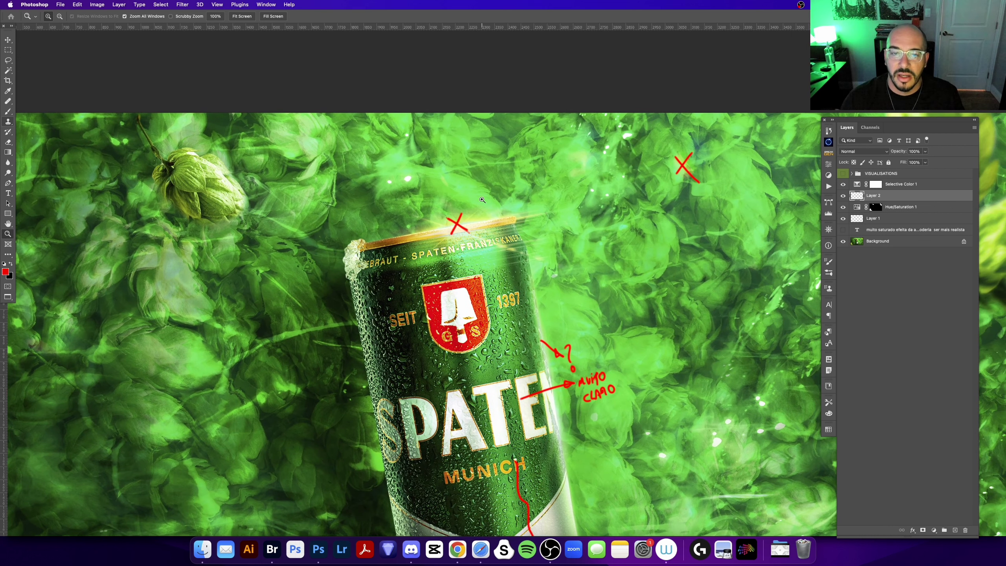
alt+click(461, 183)
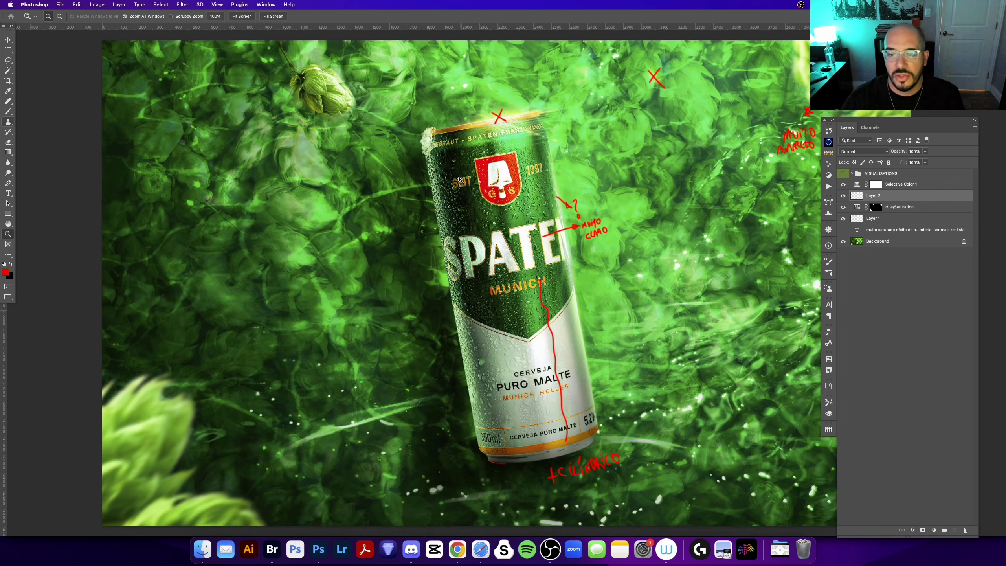
drag(617, 270, 587, 272)
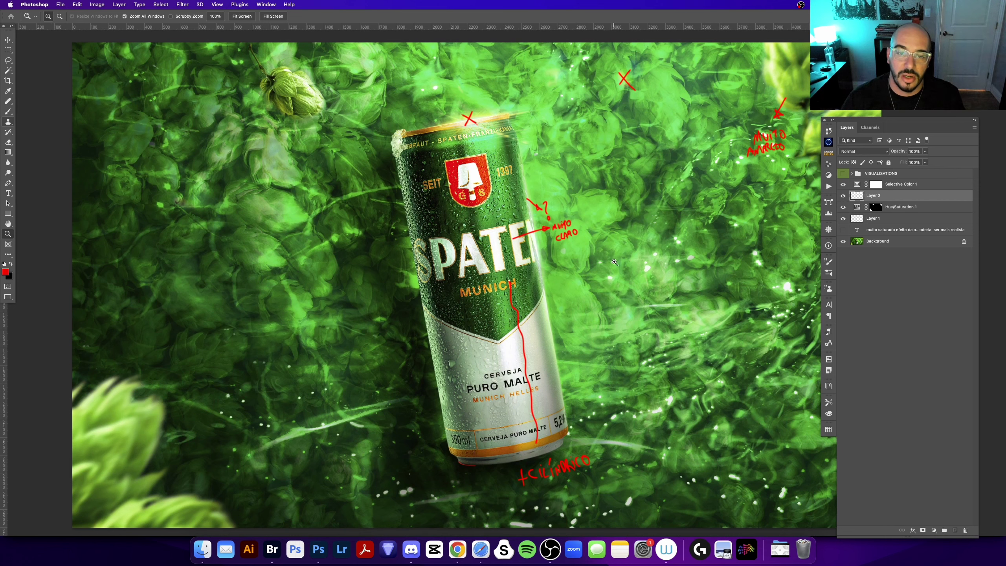
alt+click(612, 265)
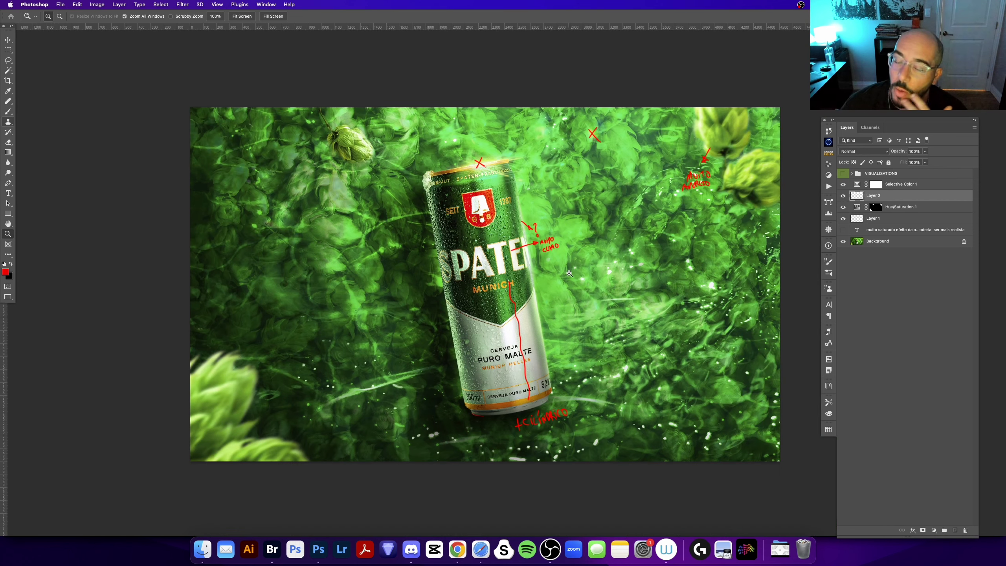
click(474, 419)
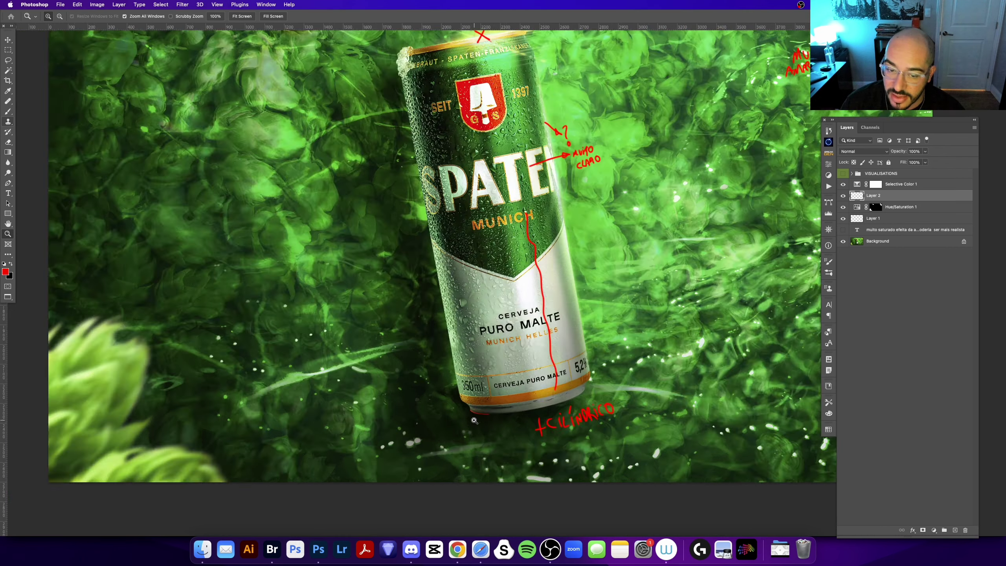
click(474, 418)
Hide the Layer 2 and Layer 1 red marks, fit the image, and return to standard screen mode.
click(843, 195)
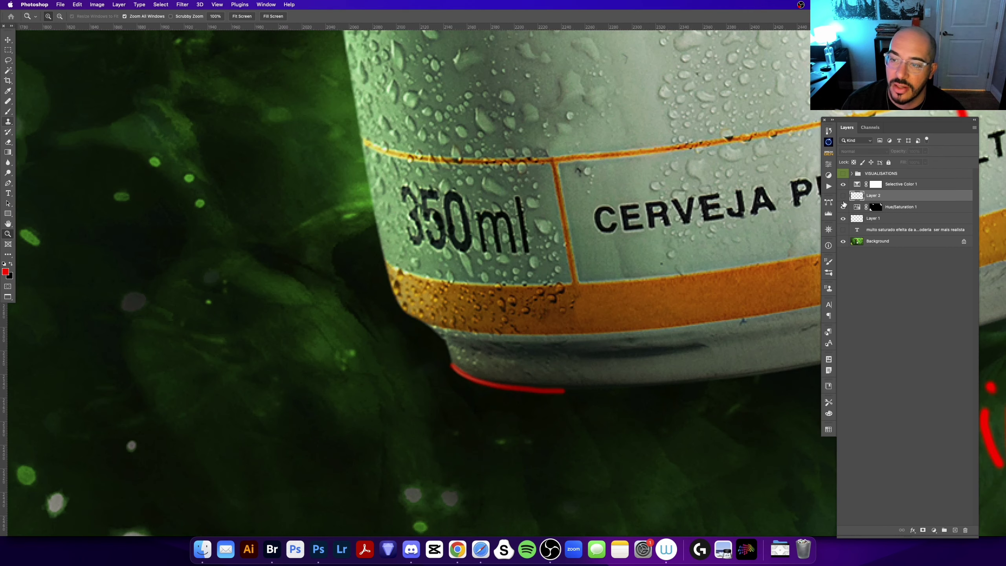
click(843, 218)
scroll(601, 370, right, 10)
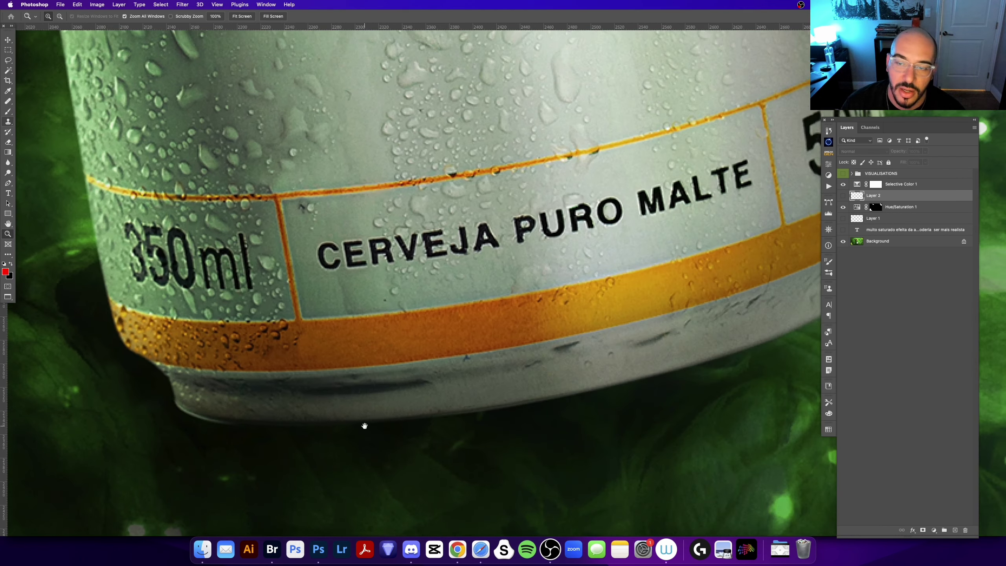
key(super+0)
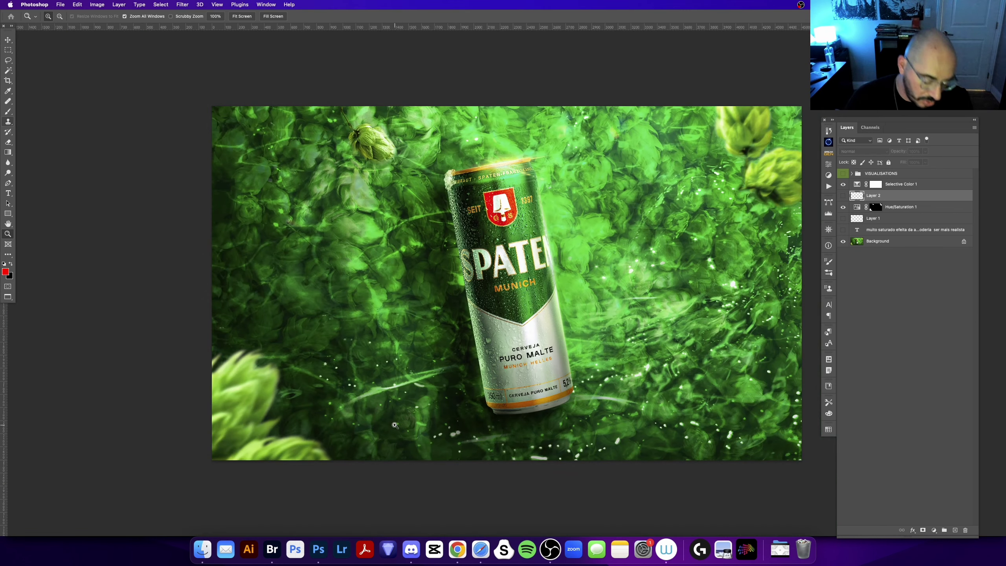
key(shift+f)
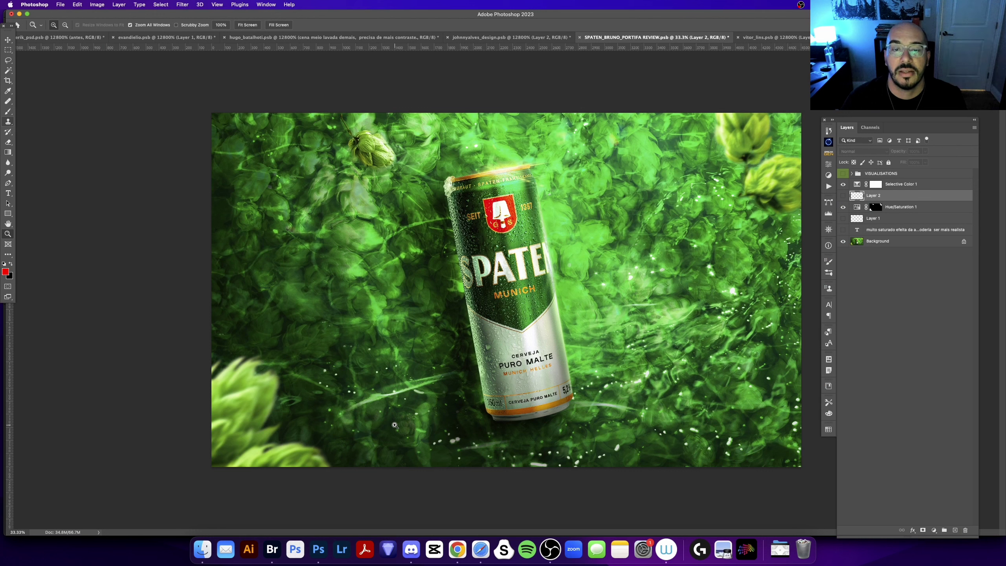
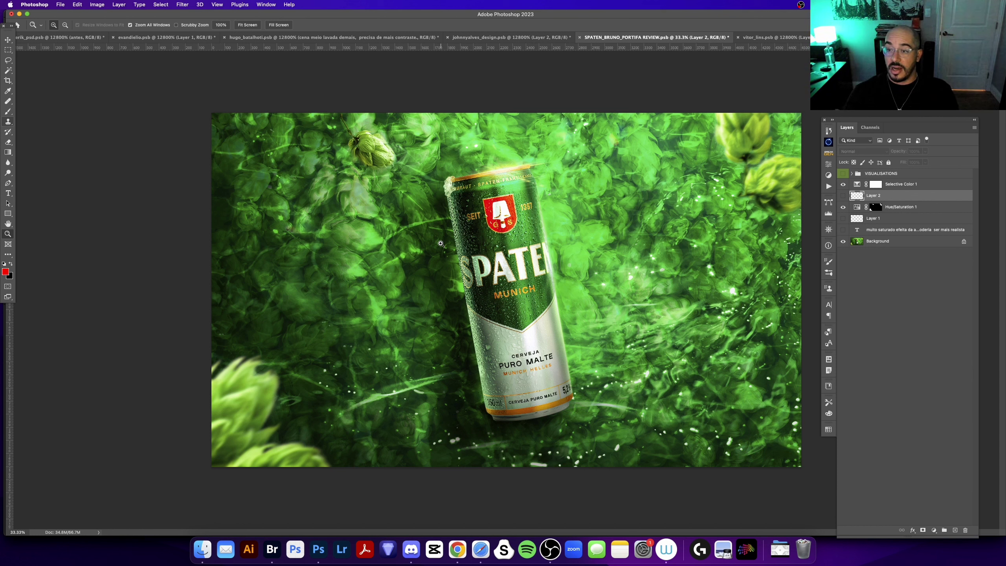
Compare the Spaten ad against the visualisation group's saturation and colour comparison maps.
click(848, 175)
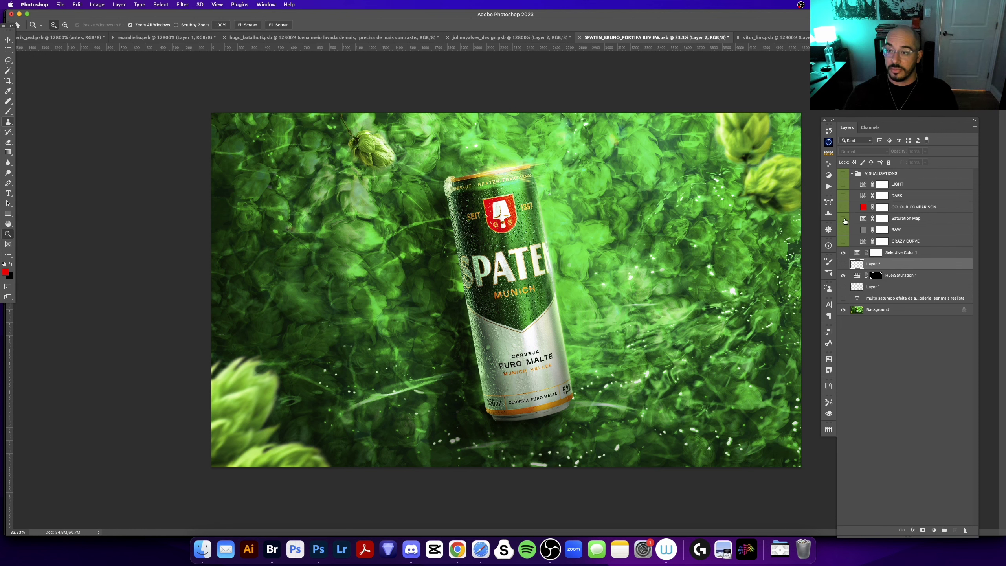
click(844, 219)
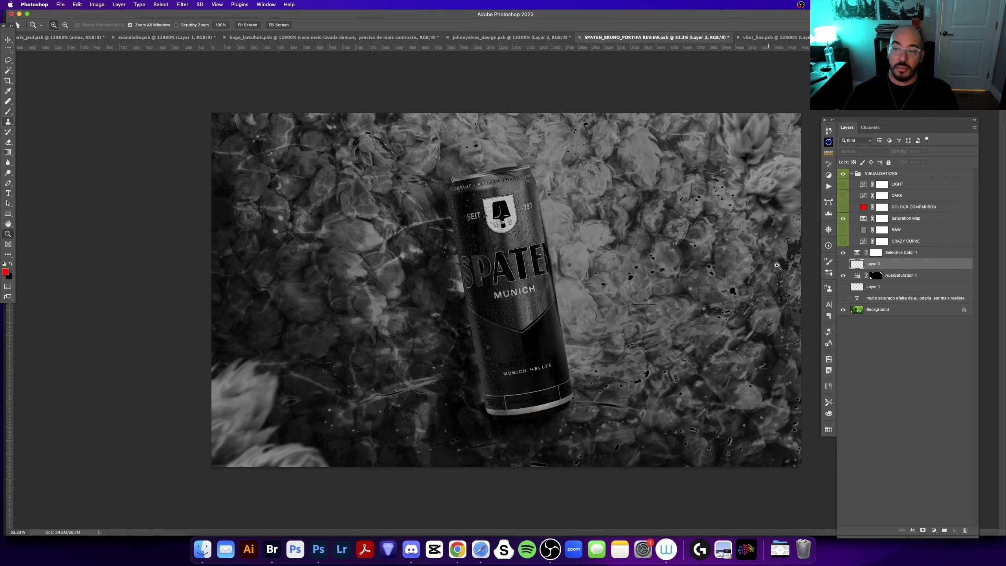
click(844, 275)
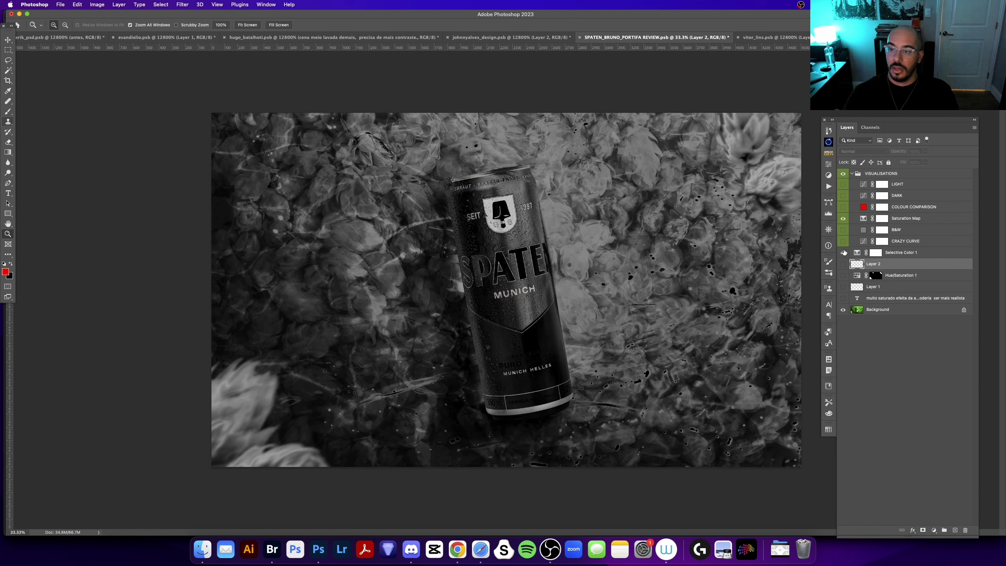
click(844, 253)
click(844, 221)
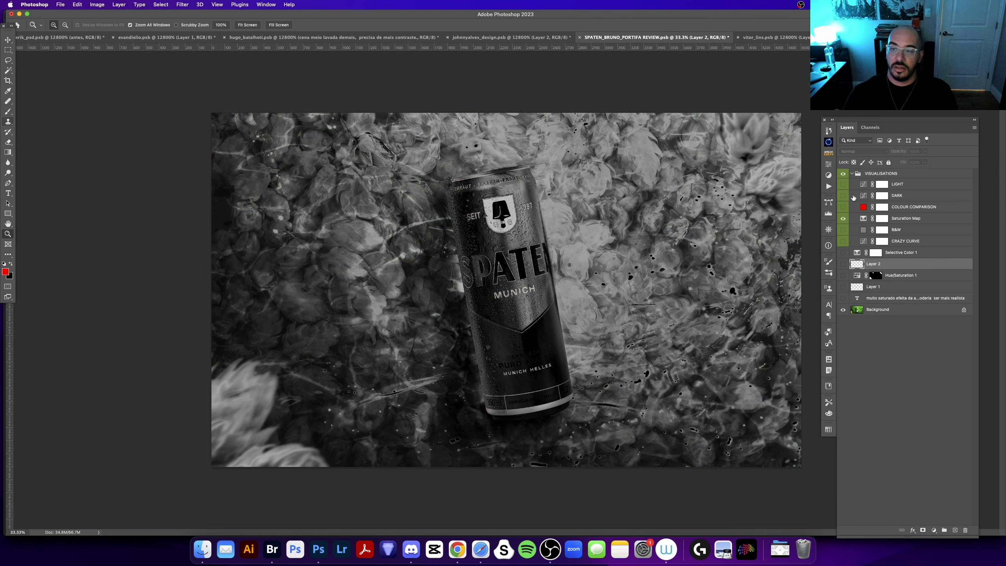
click(844, 218)
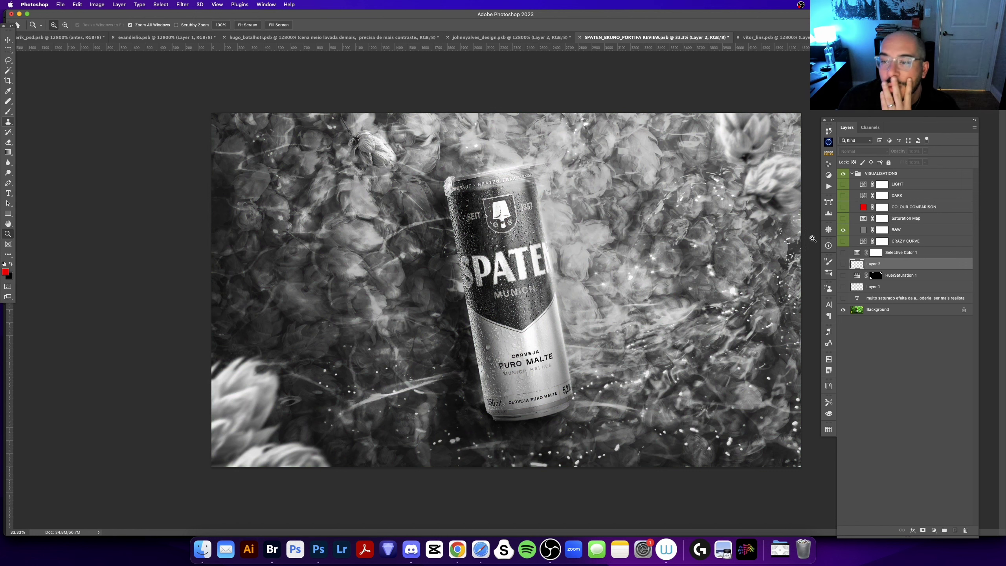
click(844, 230)
click(843, 207)
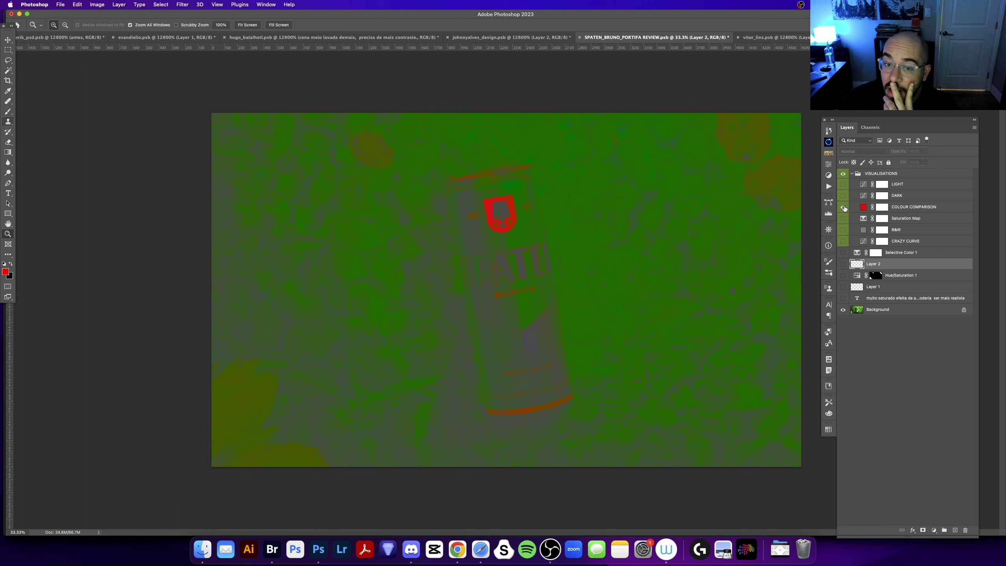
click(844, 207)
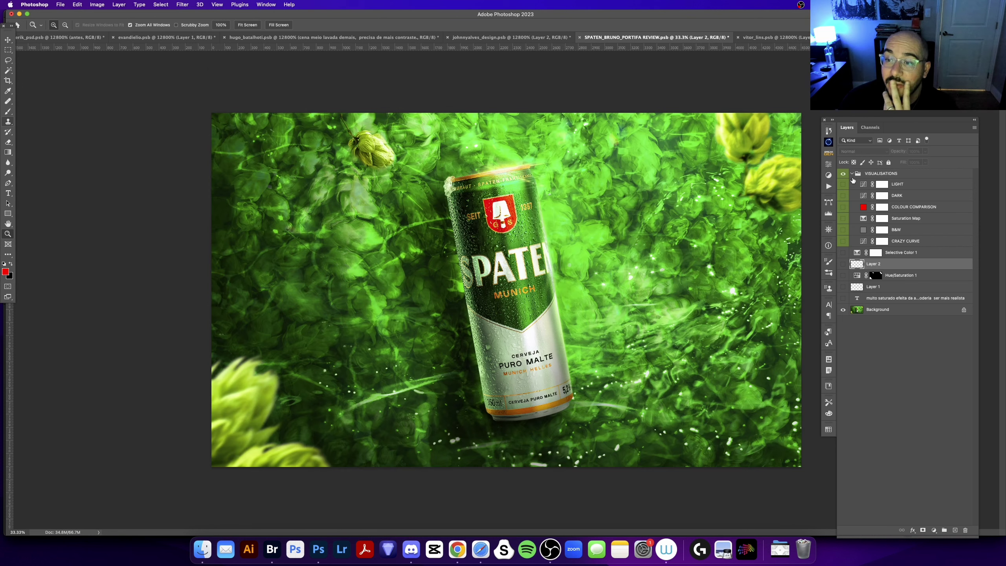
Toggle the Selective Color 1 and Hue/Saturation 1 adjustments, then hide the visualisation group.
click(853, 174)
click(846, 206)
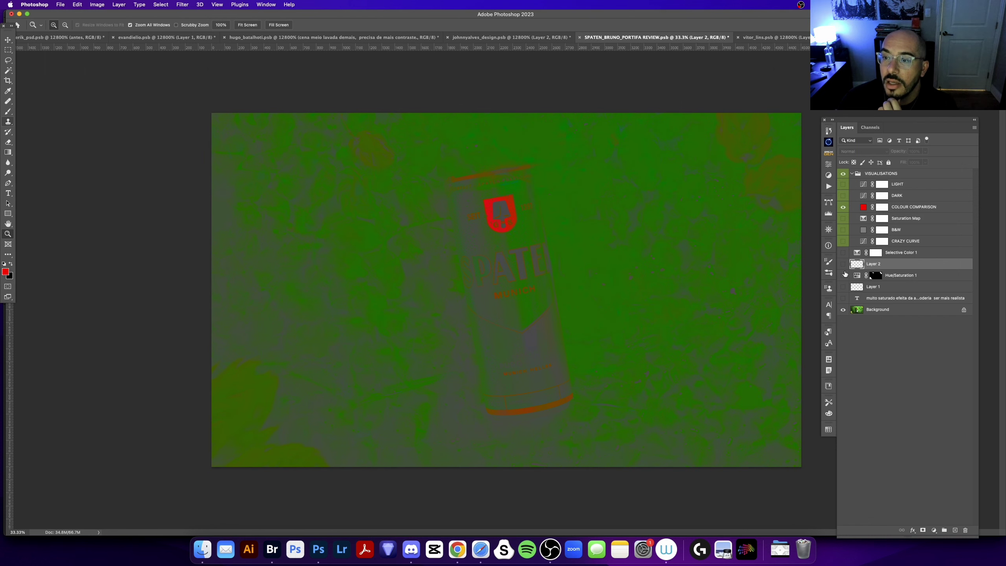
click(843, 207)
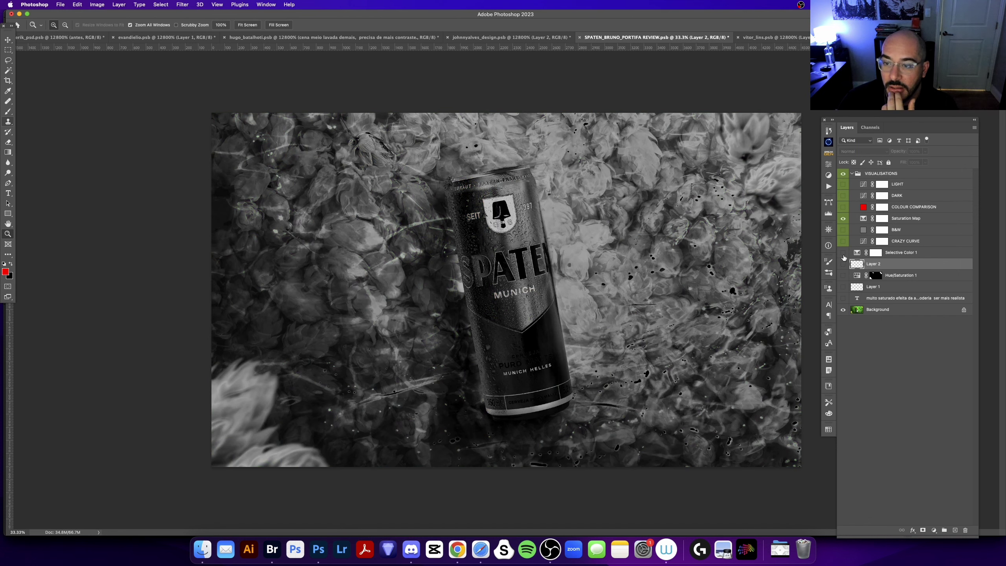
click(843, 253)
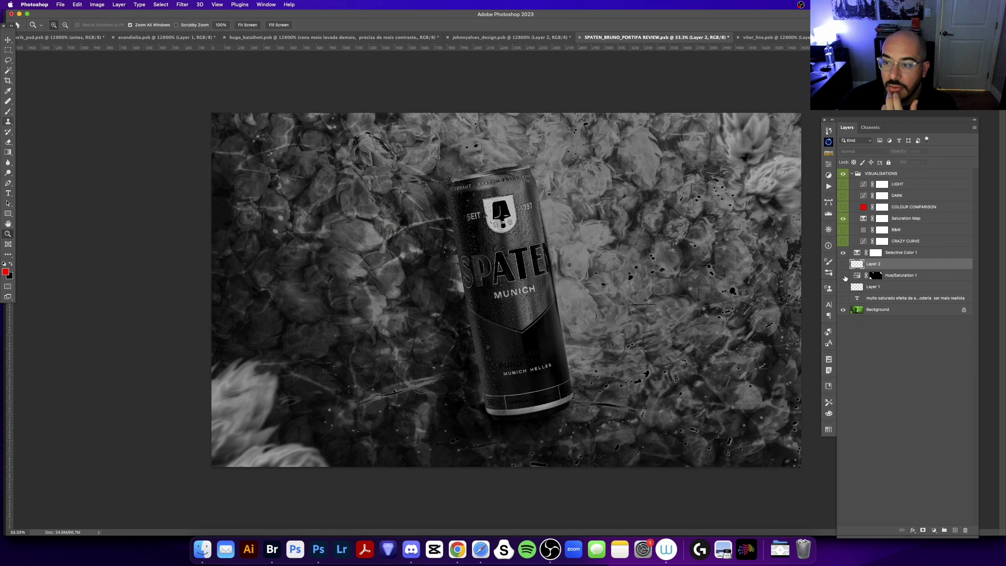
click(843, 276)
click(843, 258)
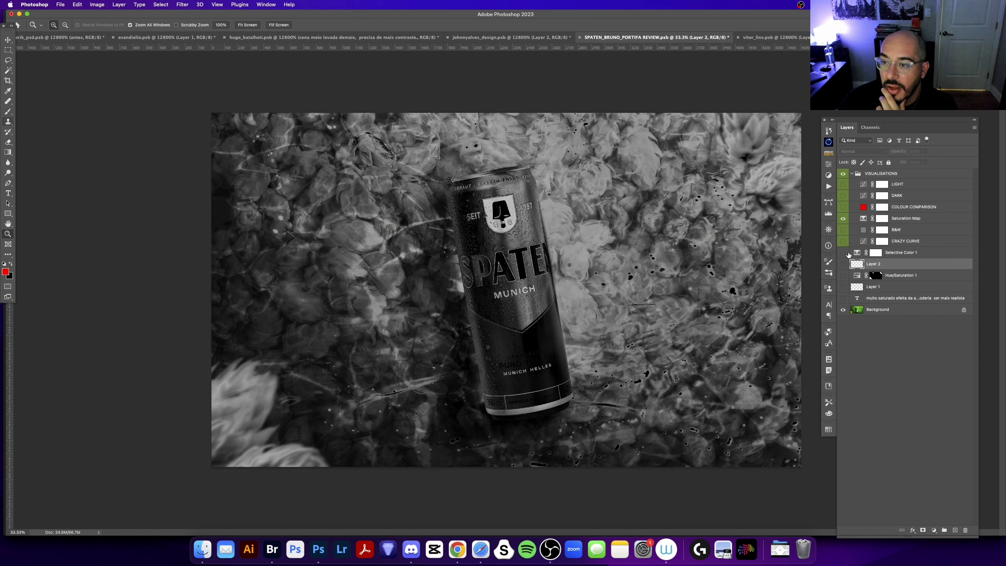
click(852, 174)
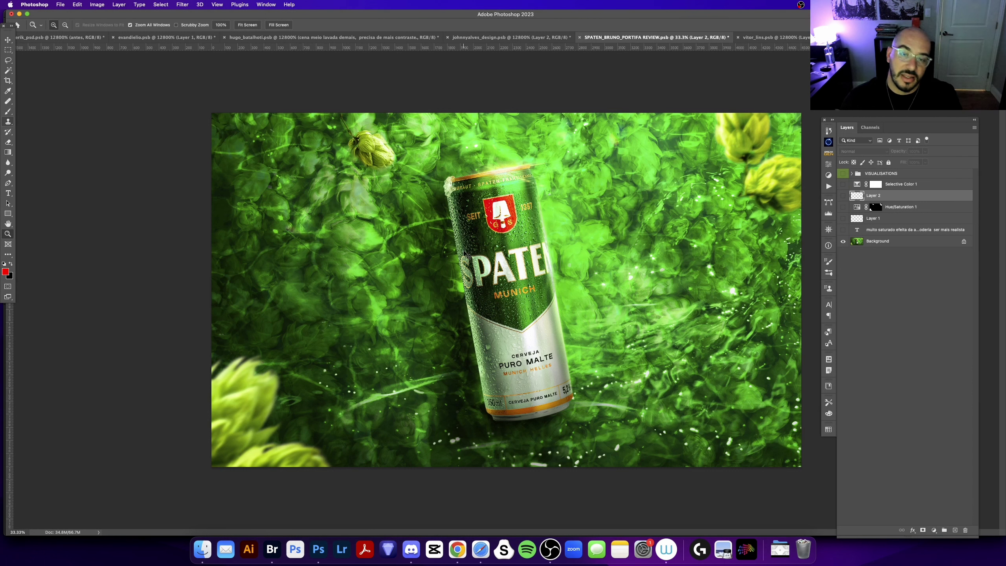
Close the Spaten document, fit the mustard poster on screen and show its review note.
key(super+w)
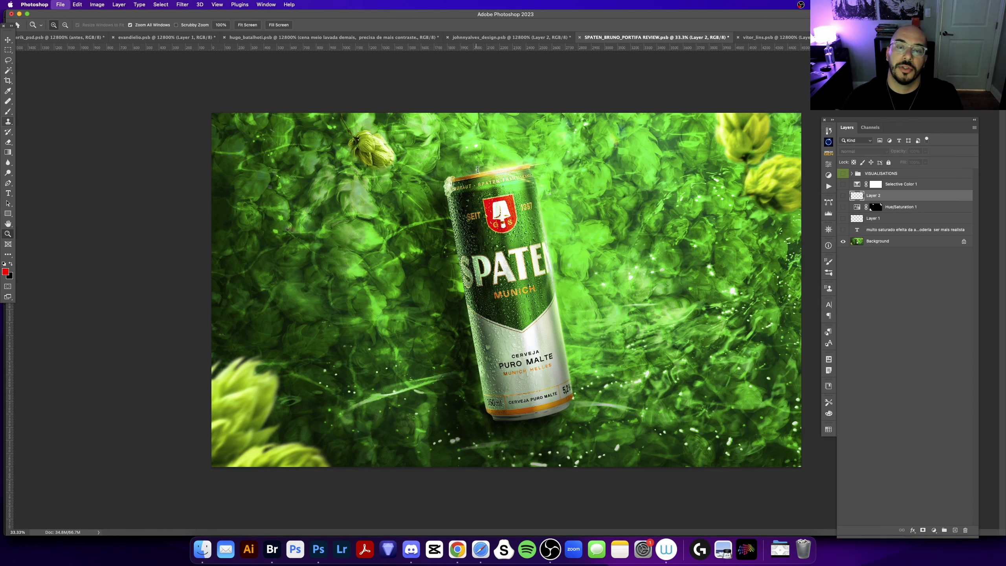
click(492, 209)
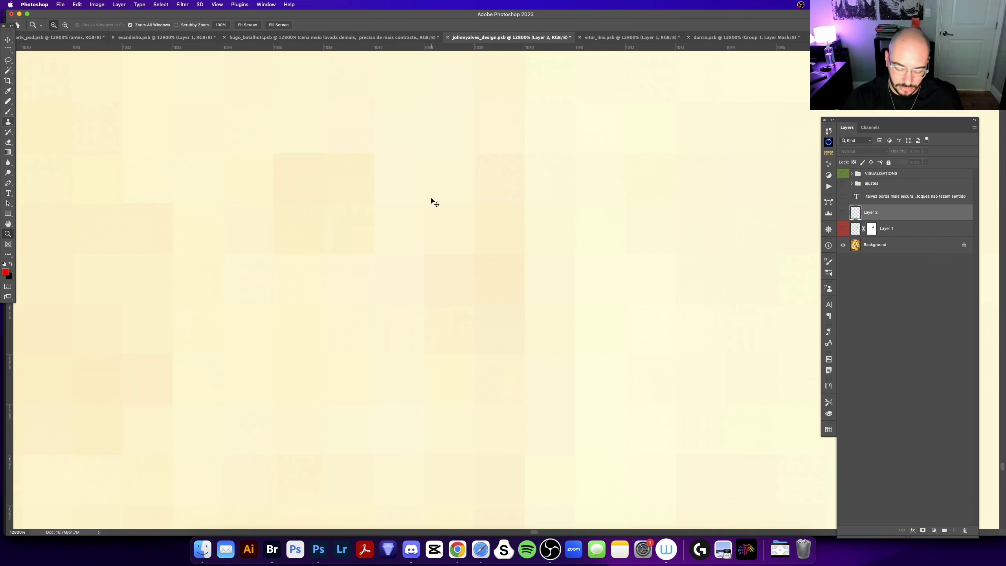
key(super+0)
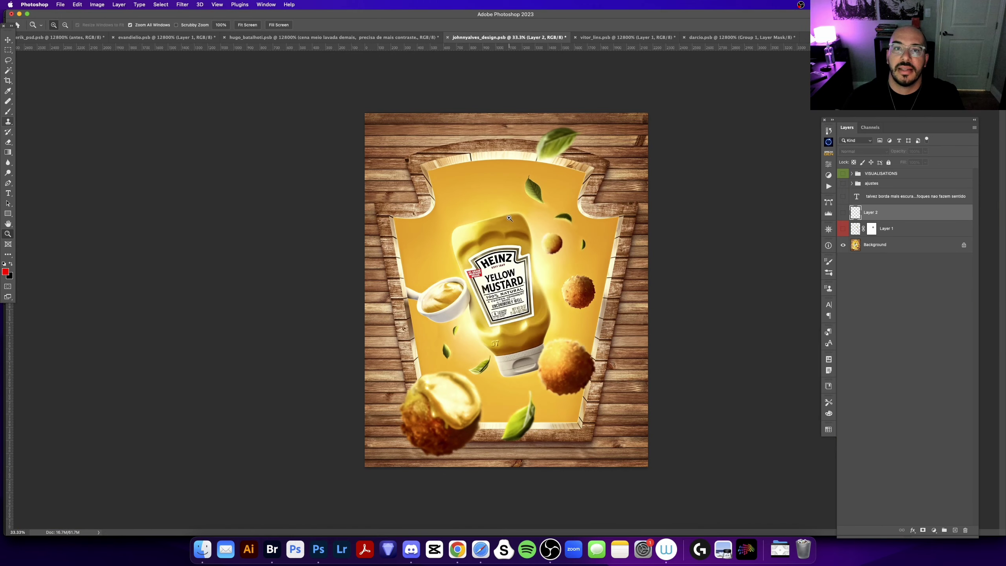
key(super+equal)
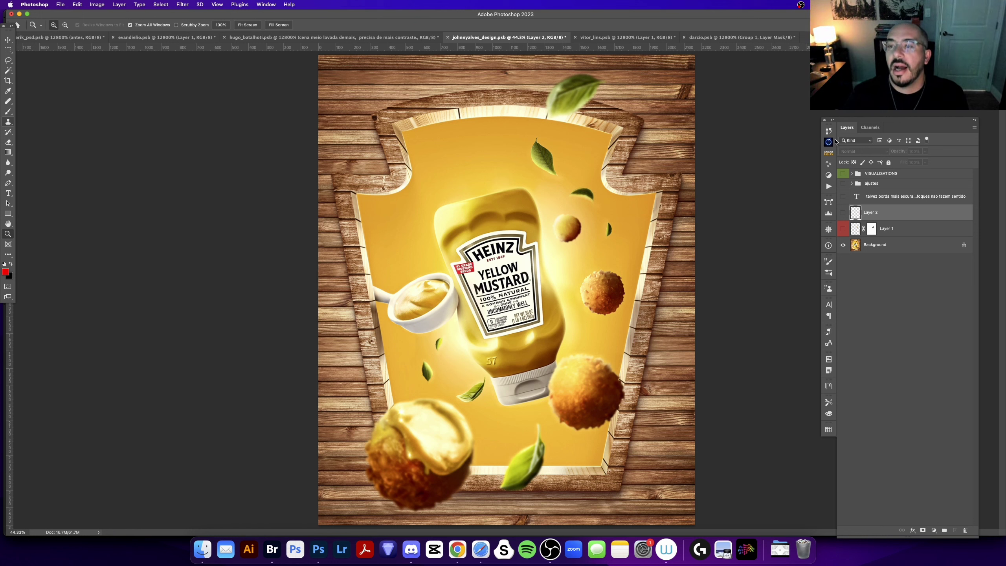
click(843, 196)
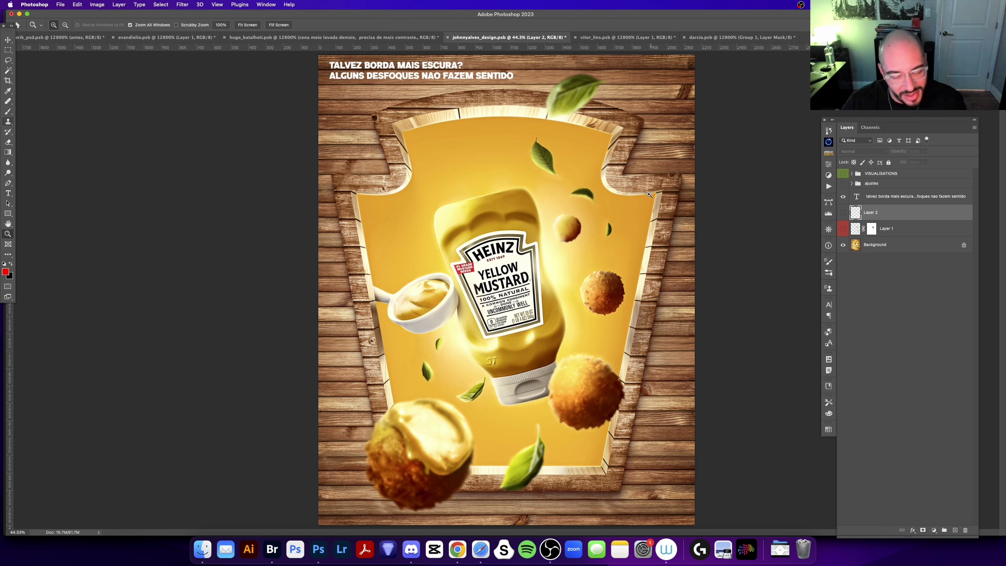
Zoom in on the poster's lower meatball and select the visualisation group.
click(427, 482)
click(434, 466)
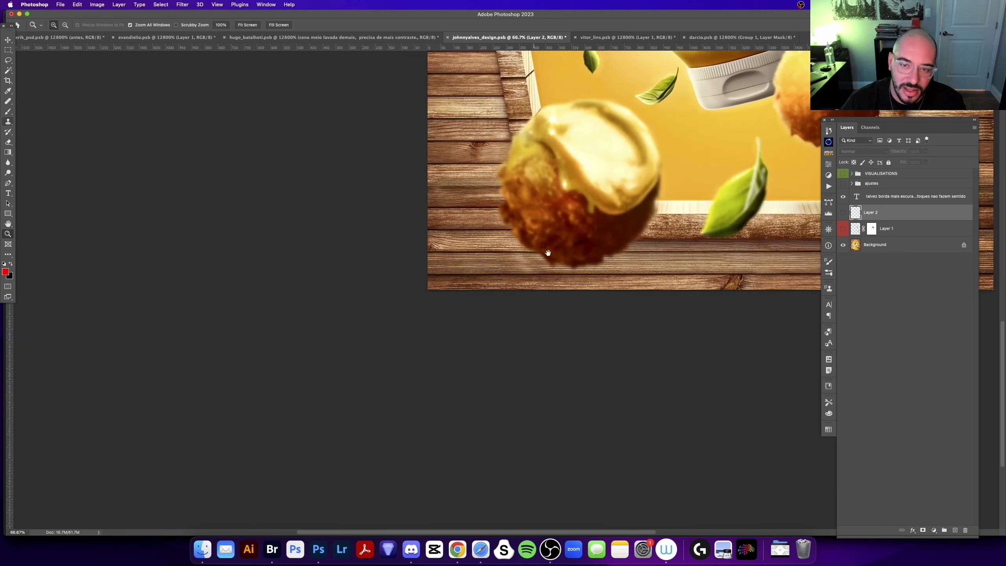
scroll(433, 302, up, 3)
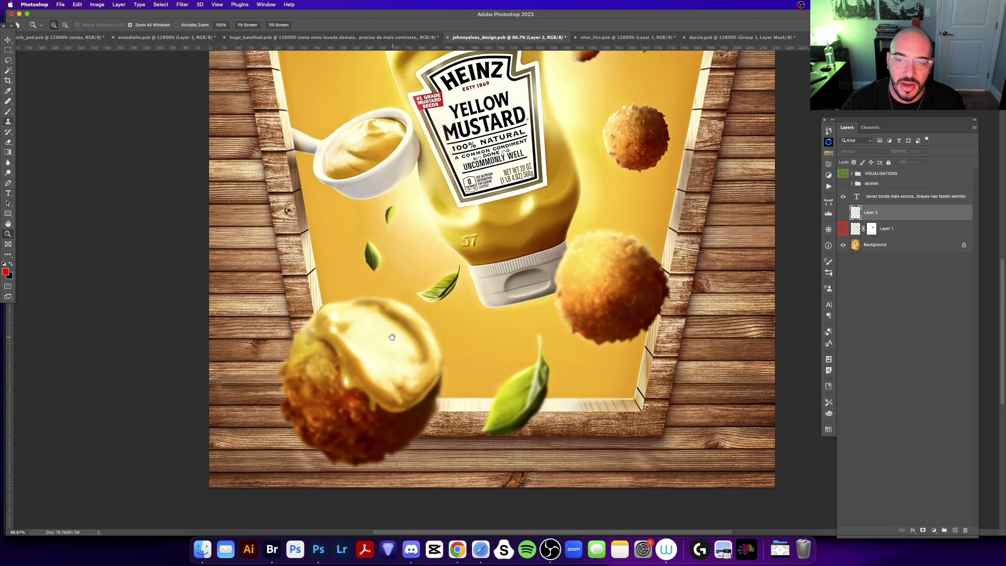
scroll(599, 269, up, 3)
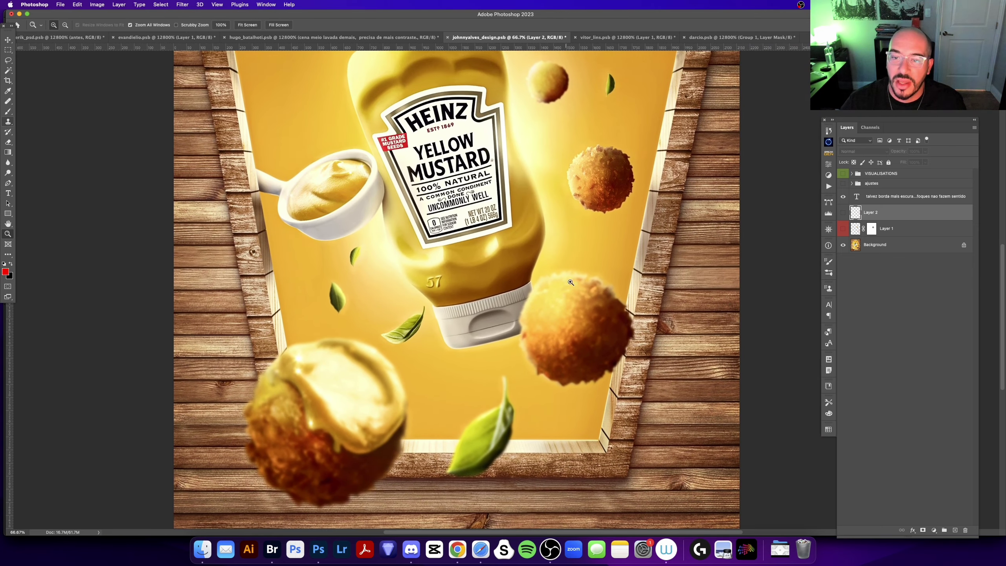
click(883, 175)
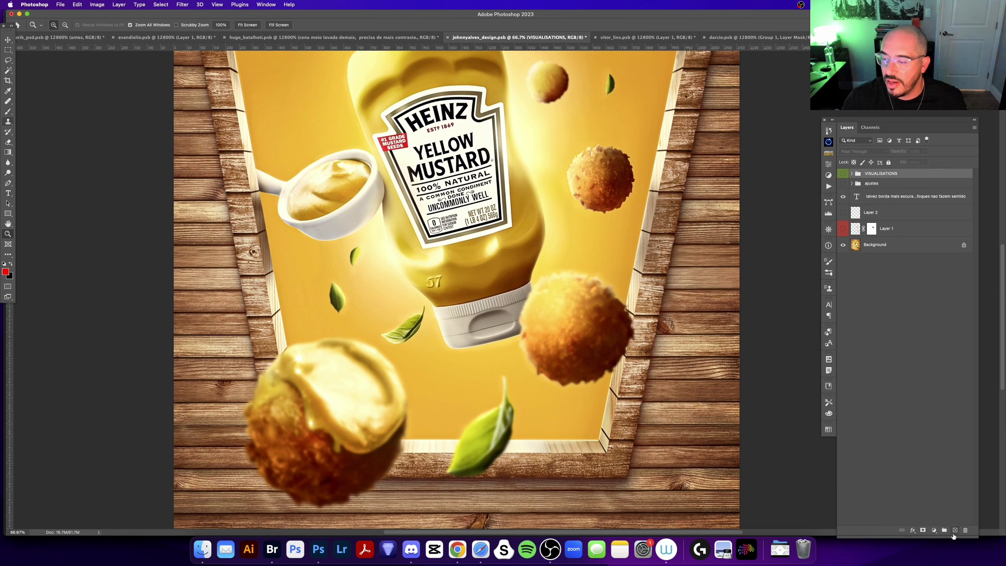
key(ctrl+shift+alt+n)
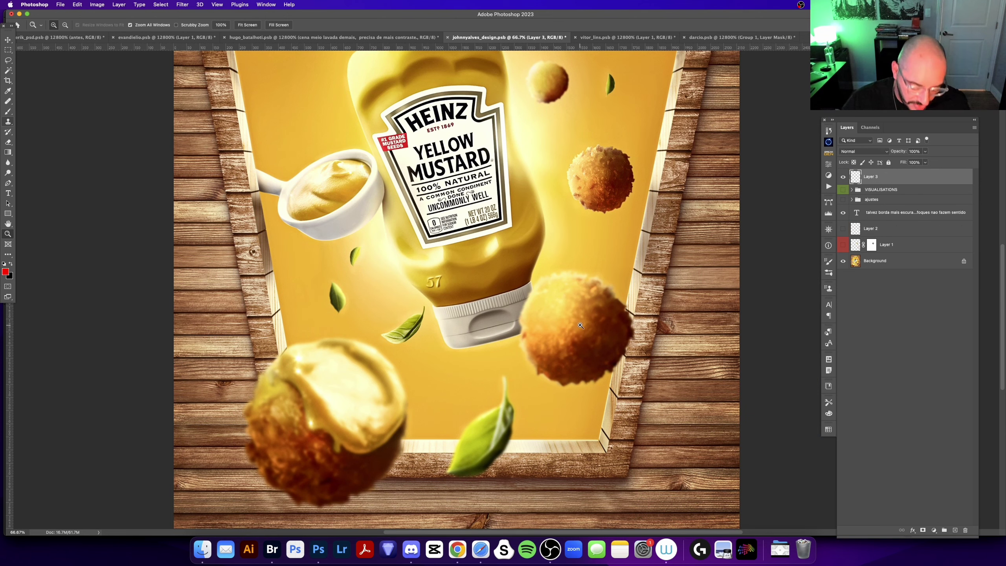
key(b)
drag(583, 305, 575, 347)
mouse_move(307, 429)
mouse_down()
mouse_move(295, 392)
mouse_move(330, 414)
mouse_up()
mouse_move(230, 372)
mouse_down()
mouse_move(284, 392)
mouse_move(263, 437)
mouse_up()
drag(284, 324, 259, 348)
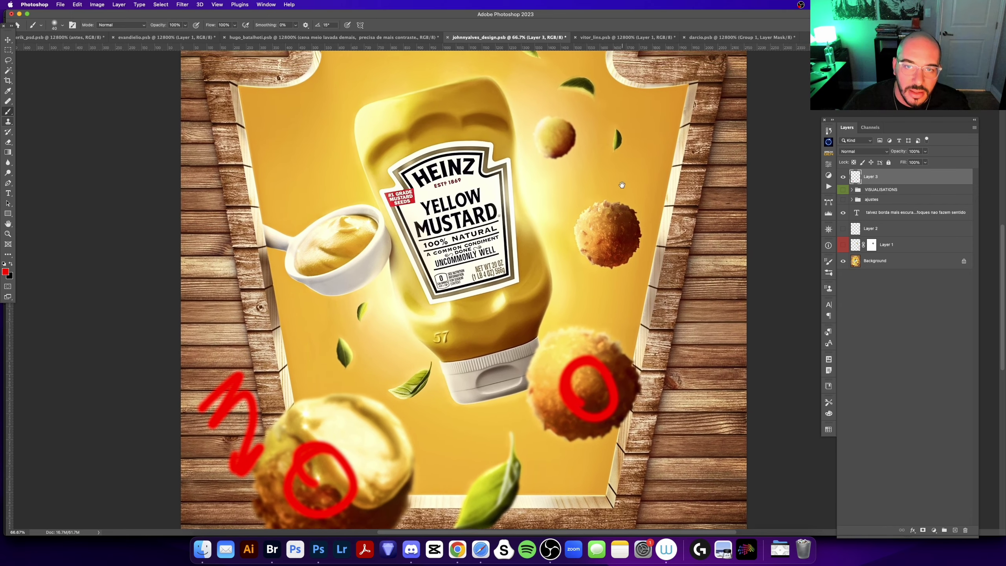
mouse_move(575, 93)
mouse_down()
mouse_move(548, 265)
mouse_move(522, 285)
mouse_up()
key(ctrl+z)
key(ctrl+z)
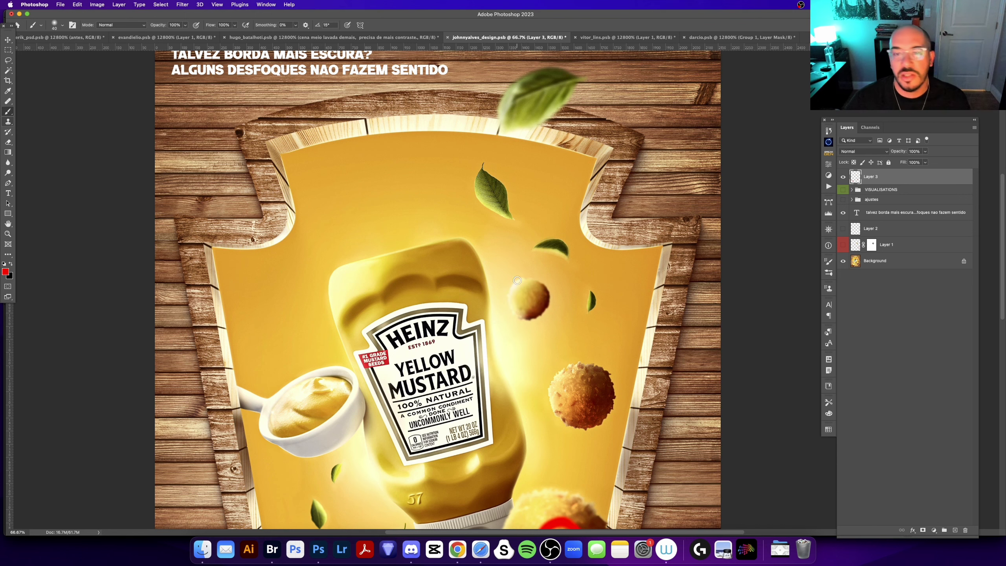
scroll(519, 270, up, 1)
scroll(519, 270, right, 1)
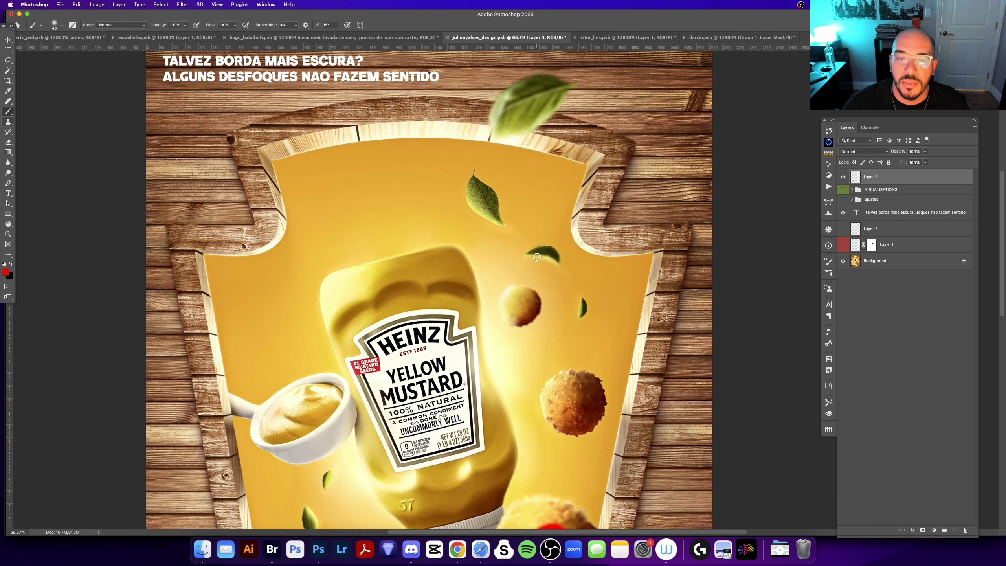
drag(537, 256, 562, 272)
key(ctrl+z)
scroll(578, 192, up, 10)
scroll(578, 192, left, 3)
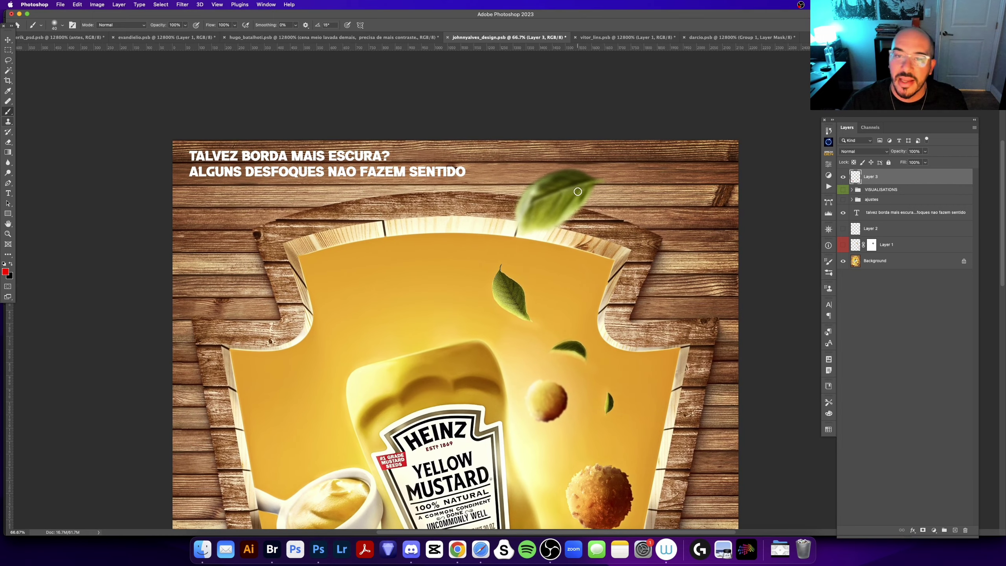
drag(578, 192, 583, 177)
key(super+minus)
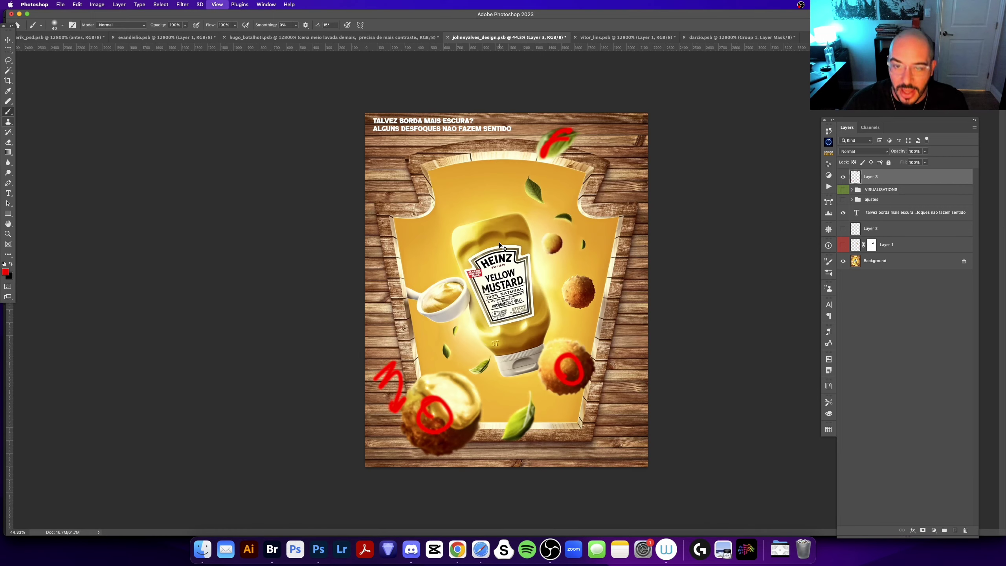
key(super+minus)
key(BackSpace)
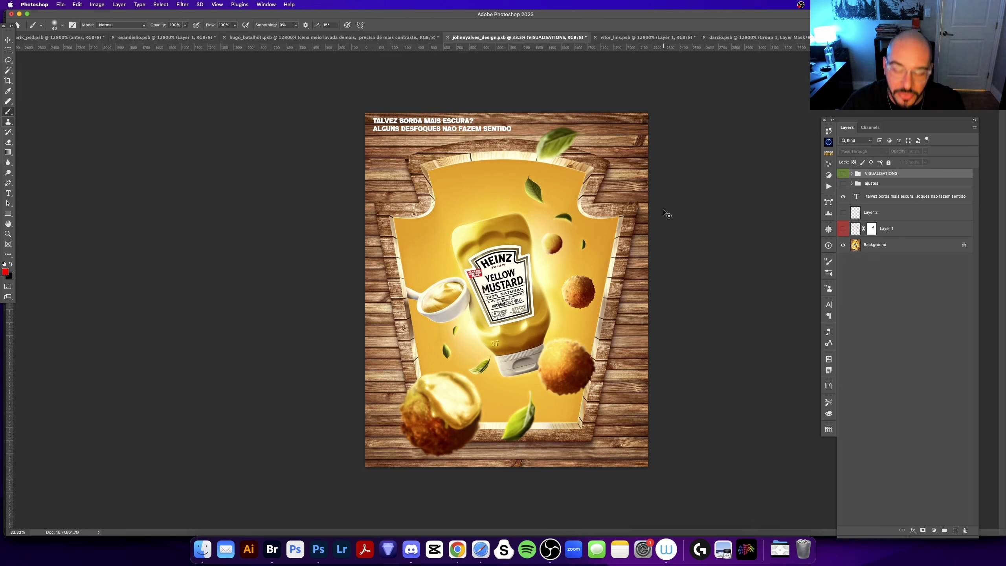
Zoom in, hide the poster's review note text layer, and switch to Chrome.
key(super+equal)
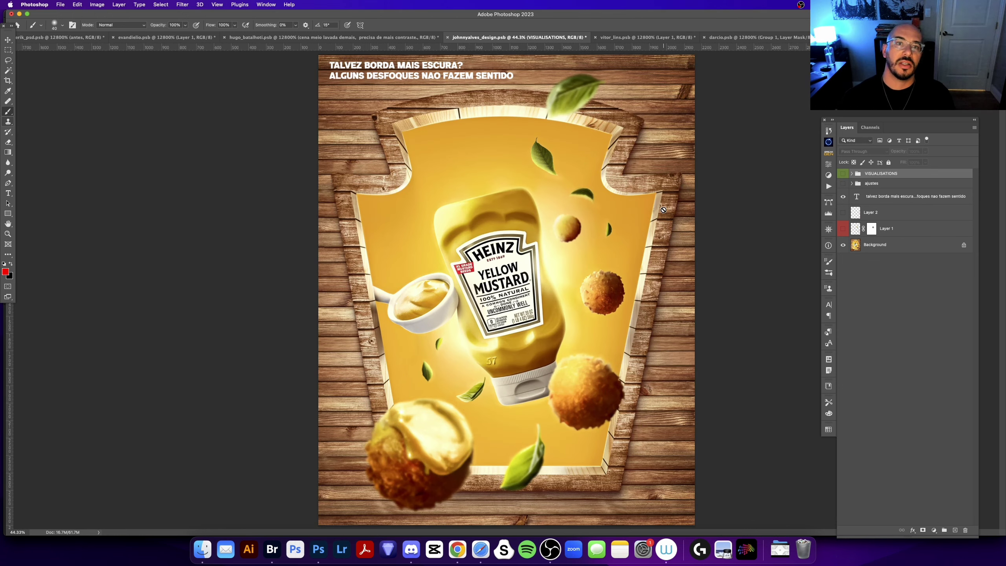
click(845, 199)
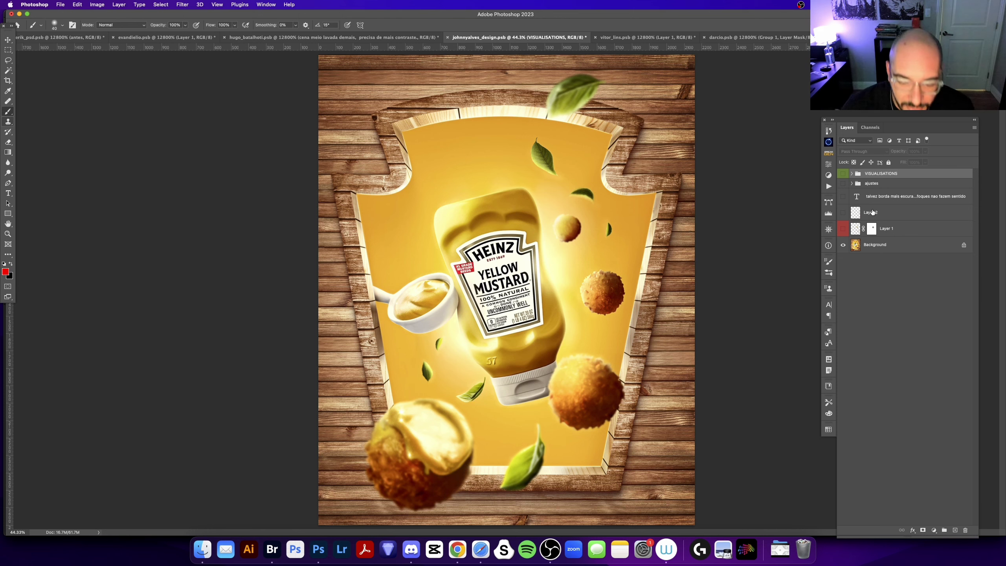
click(453, 548)
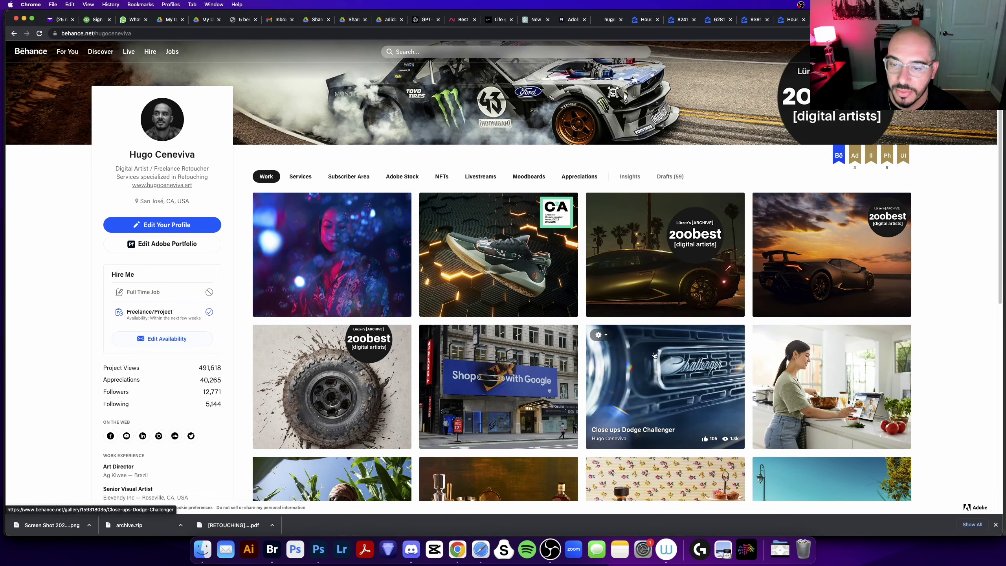
click(656, 356)
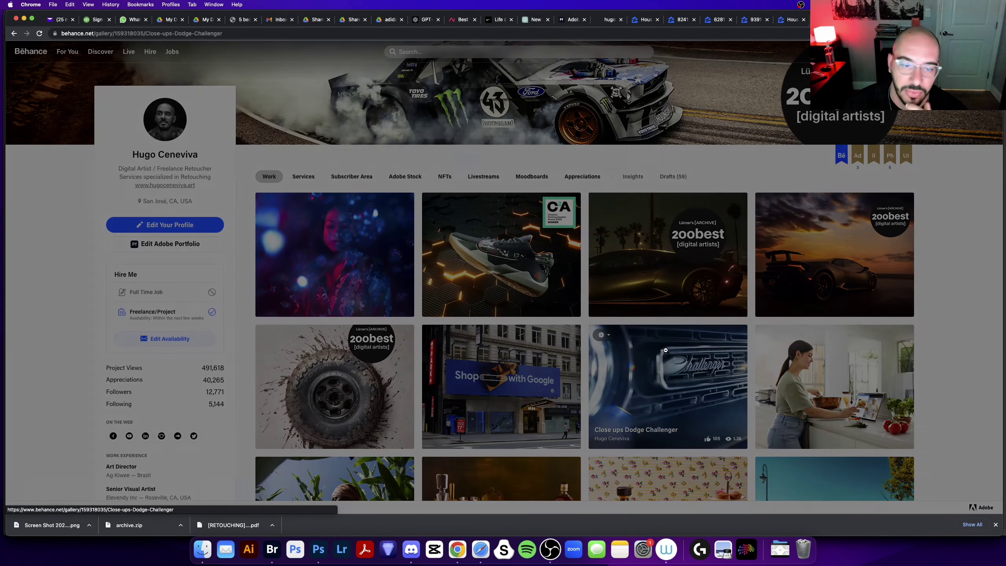
scroll(426, 253, down, 10)
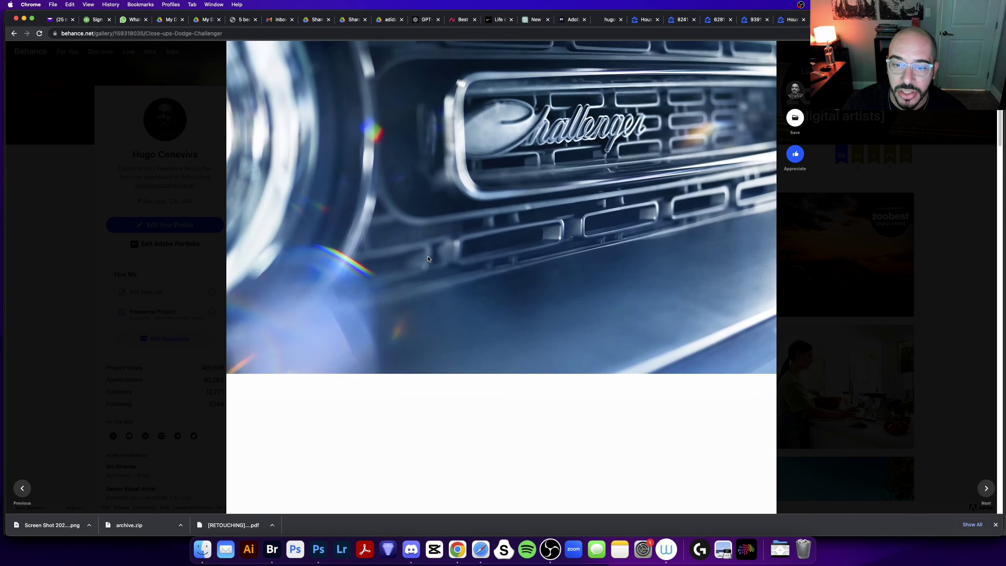
scroll(429, 257, down, 3)
scroll(428, 256, down, 5)
scroll(429, 257, down, 2)
scroll(428, 256, down, 6)
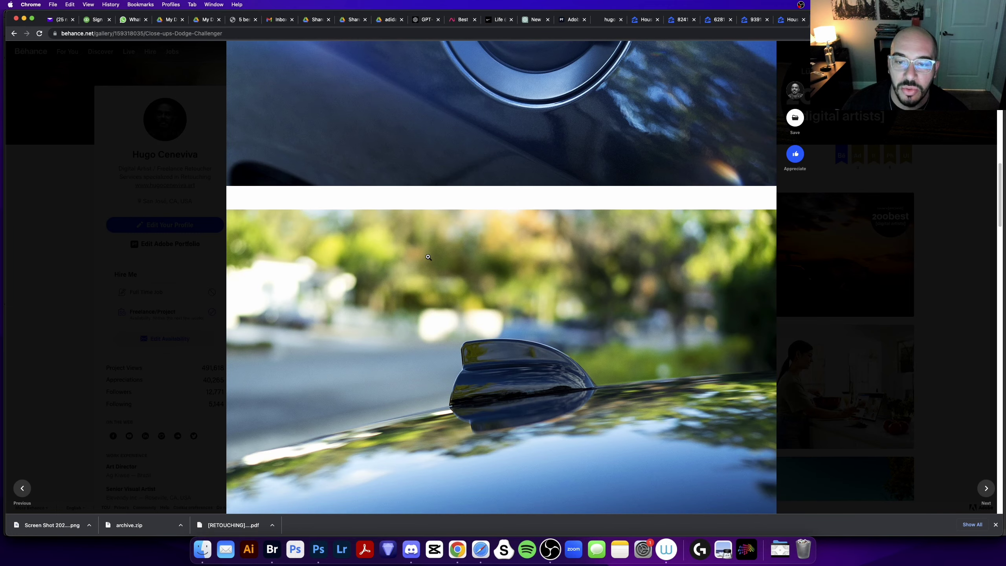
scroll(429, 258, down, 3)
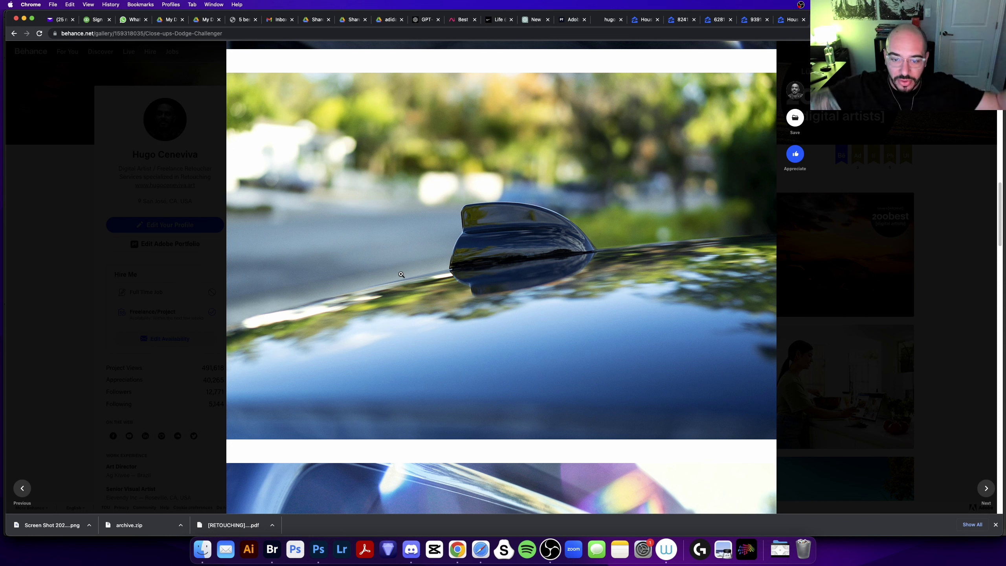
scroll(401, 274, down, 8)
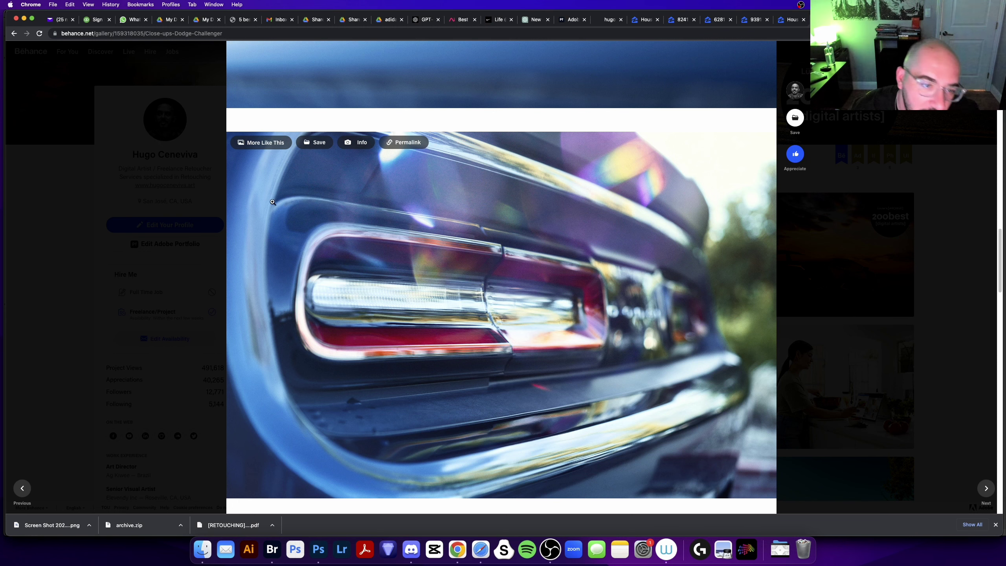
scroll(333, 442, down, 5)
scroll(333, 442, down, 3)
scroll(301, 308, down, 5)
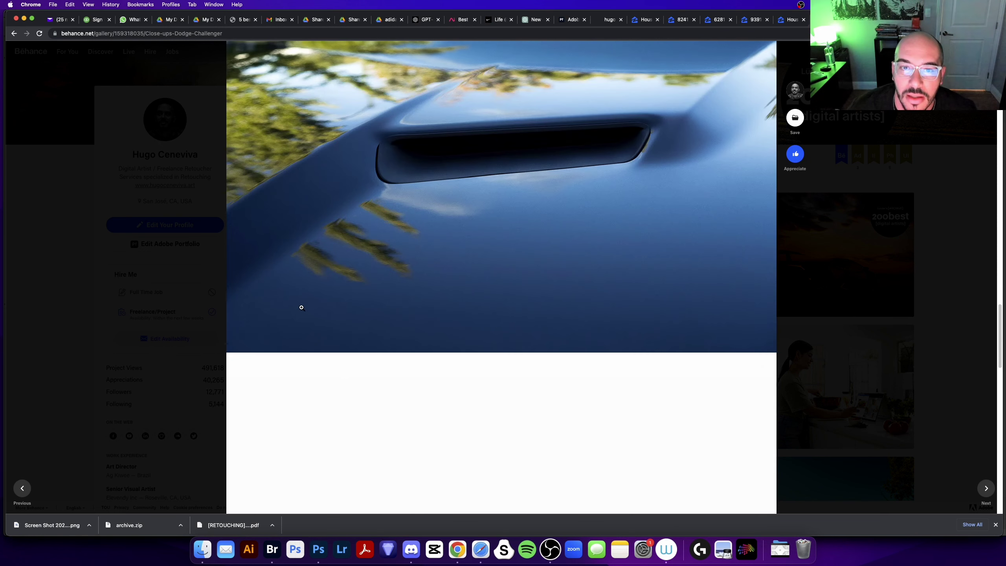
scroll(305, 357, down, 3)
scroll(317, 417, down, 10)
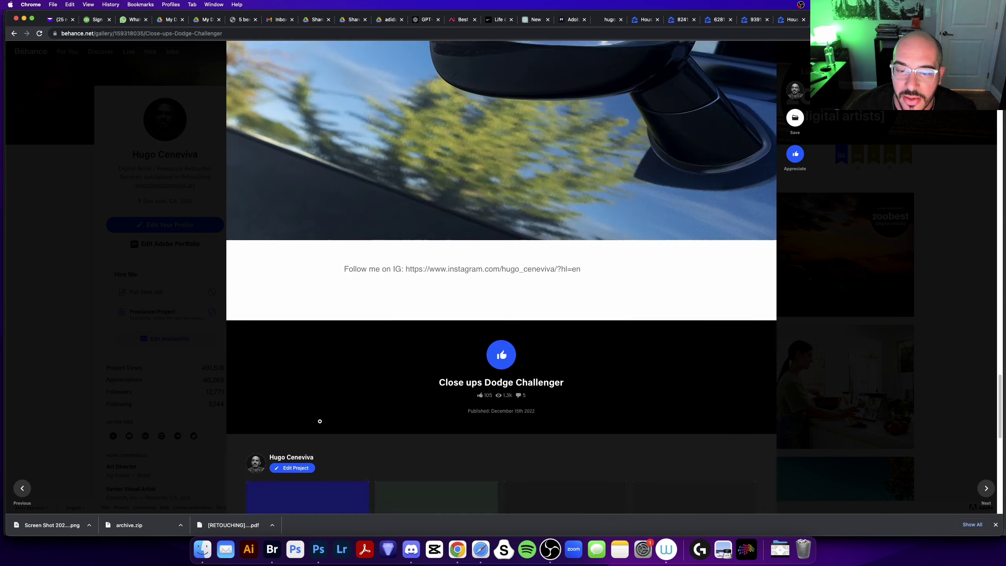
scroll(357, 317, down, 4)
click(921, 119)
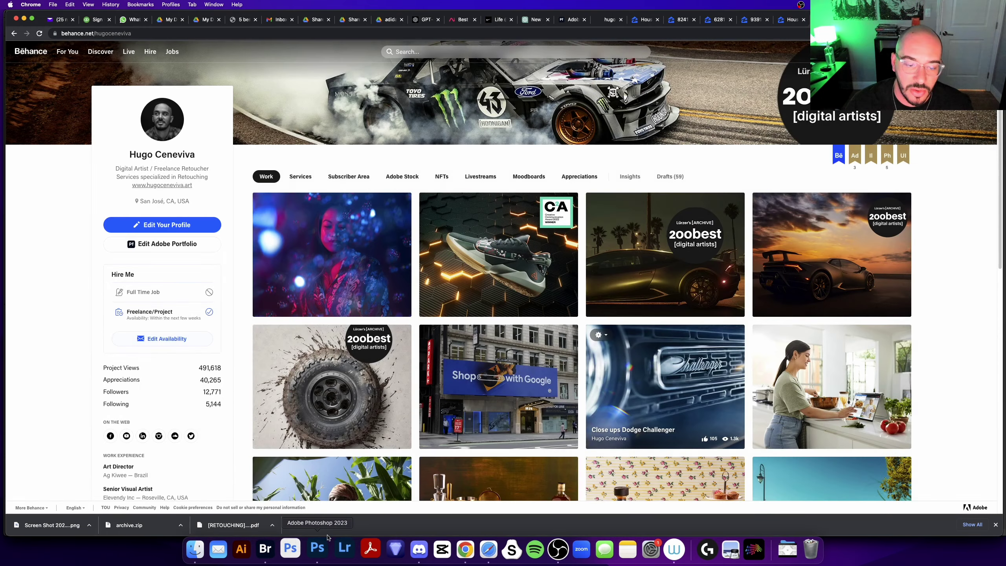
key(super+Tab)
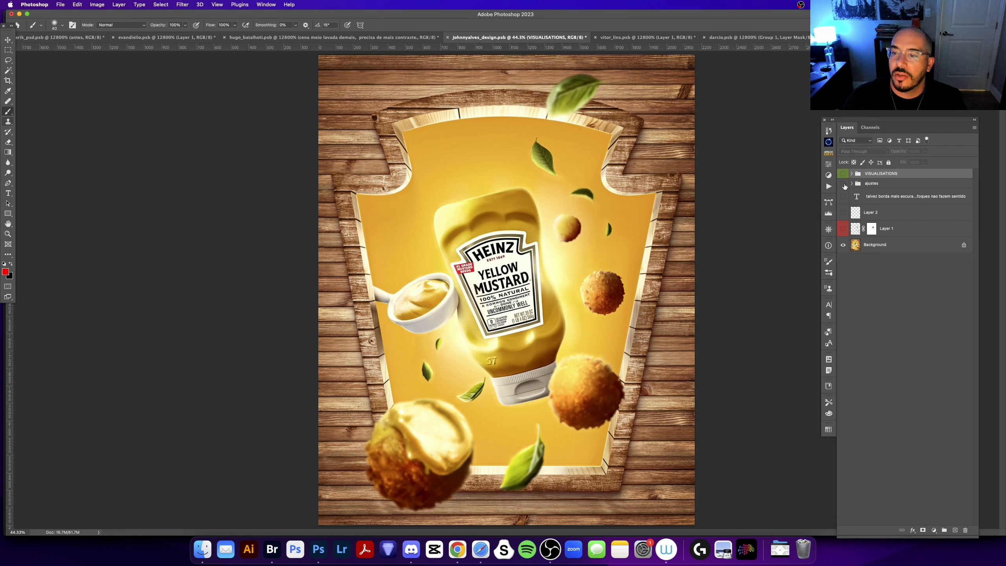
Preview the VISUALISATIONS group and note text, comparing the poster with ajustes on and off.
click(844, 174)
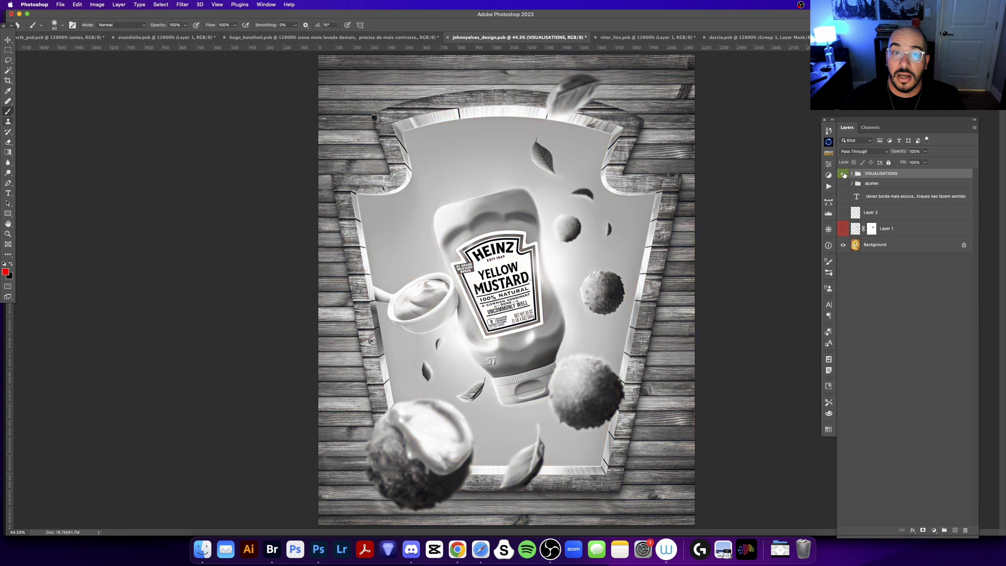
click(844, 197)
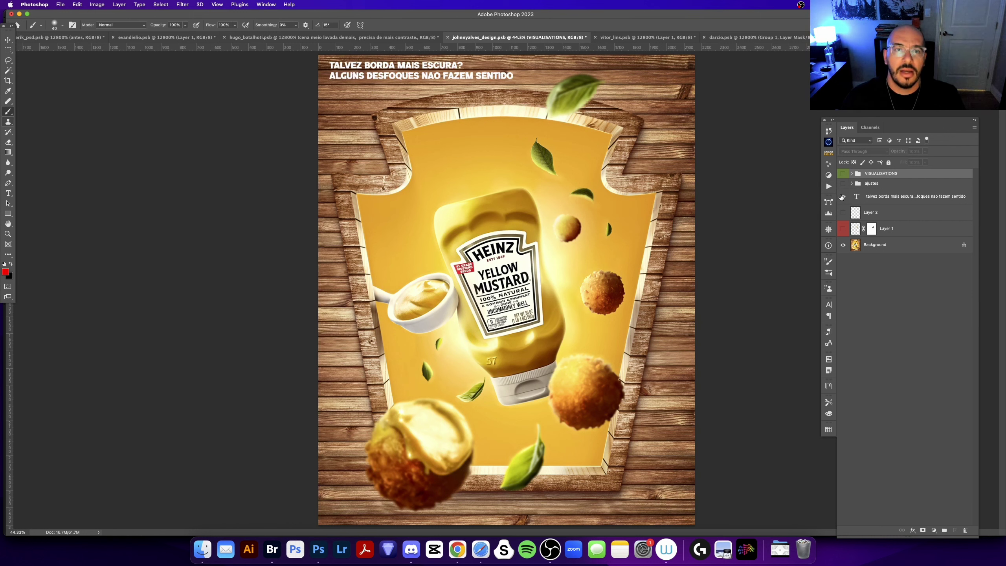
click(843, 197)
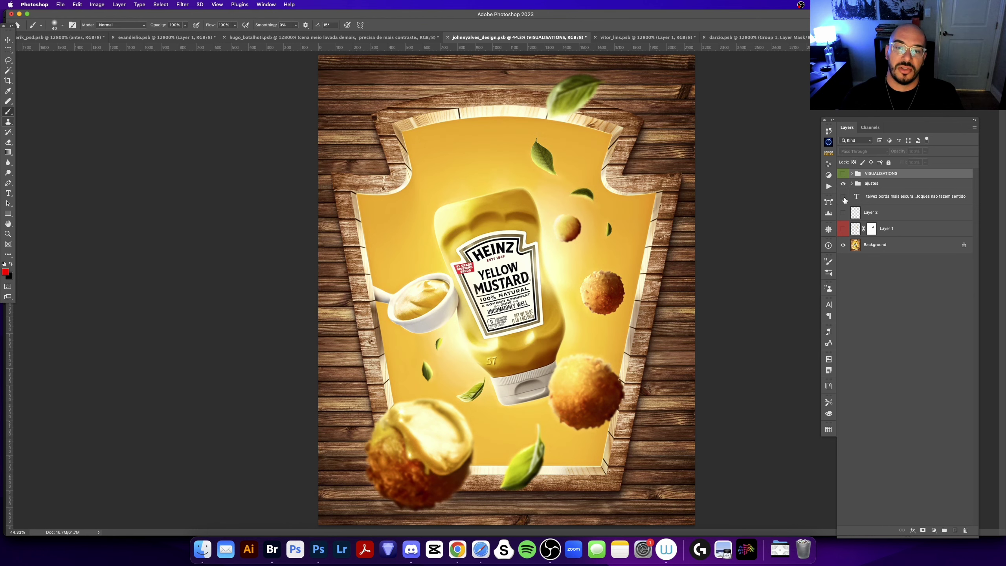
key(super+minus)
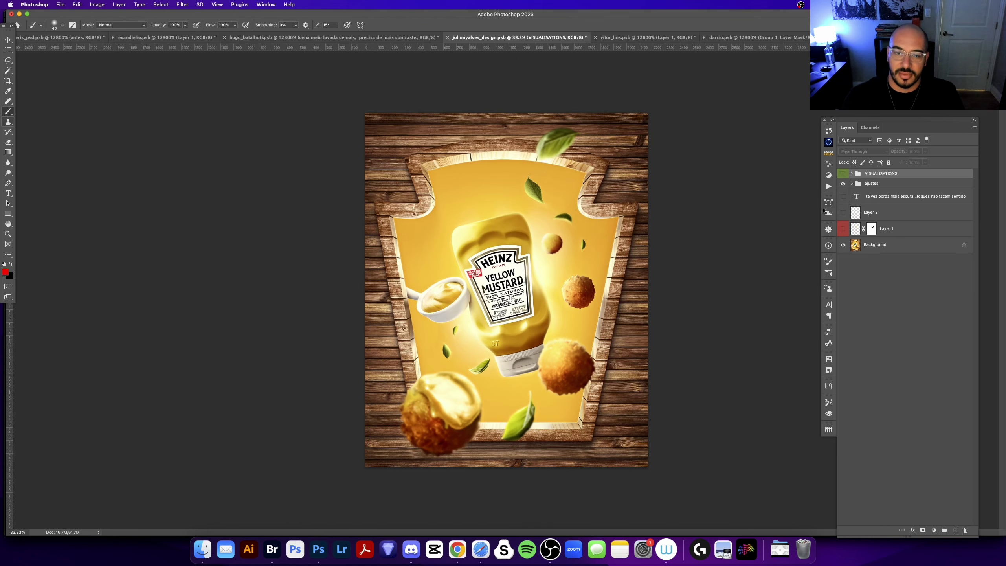
click(844, 184)
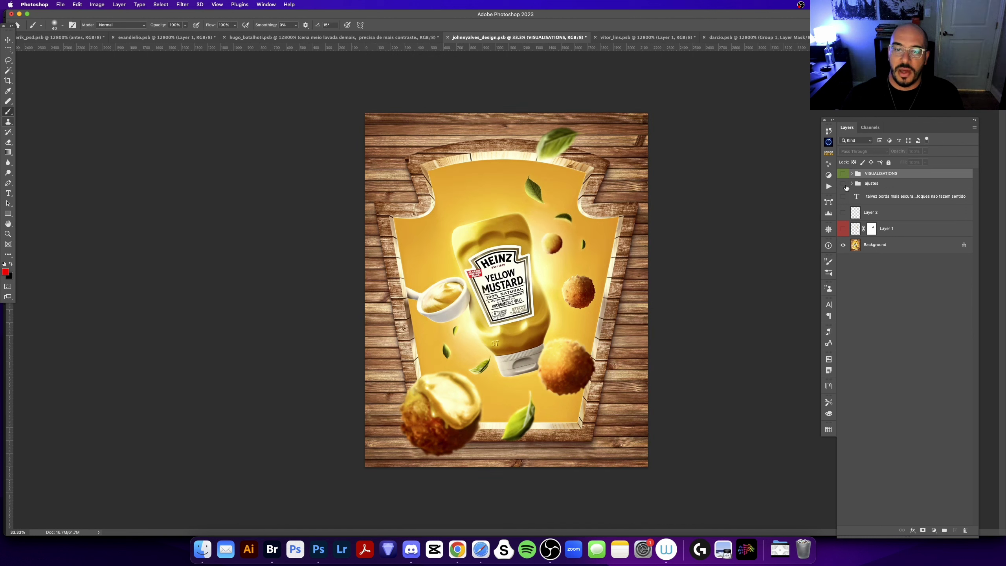
click(845, 185)
click(845, 184)
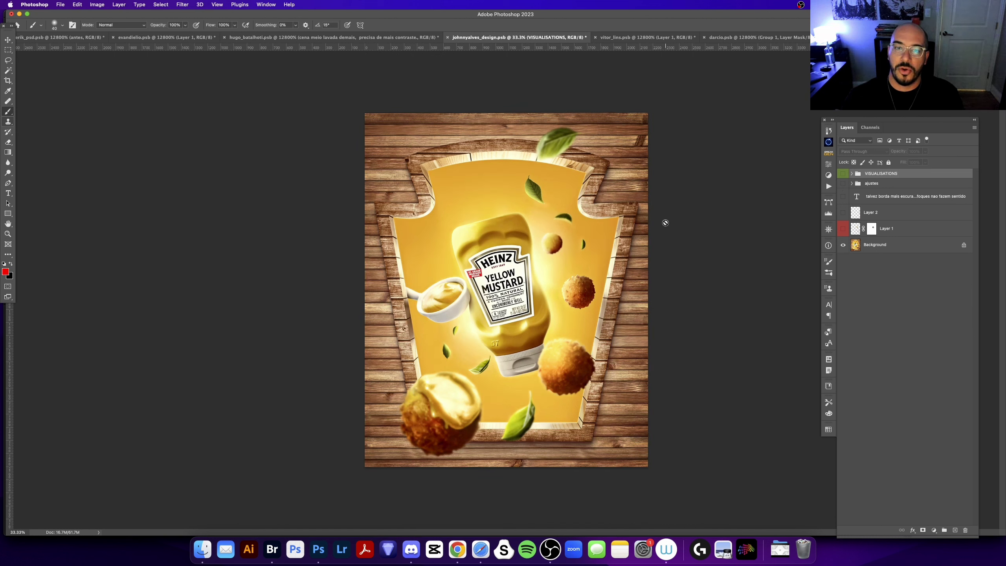
Paint trial red marks on a new layer, then delete that layer.
click(955, 529)
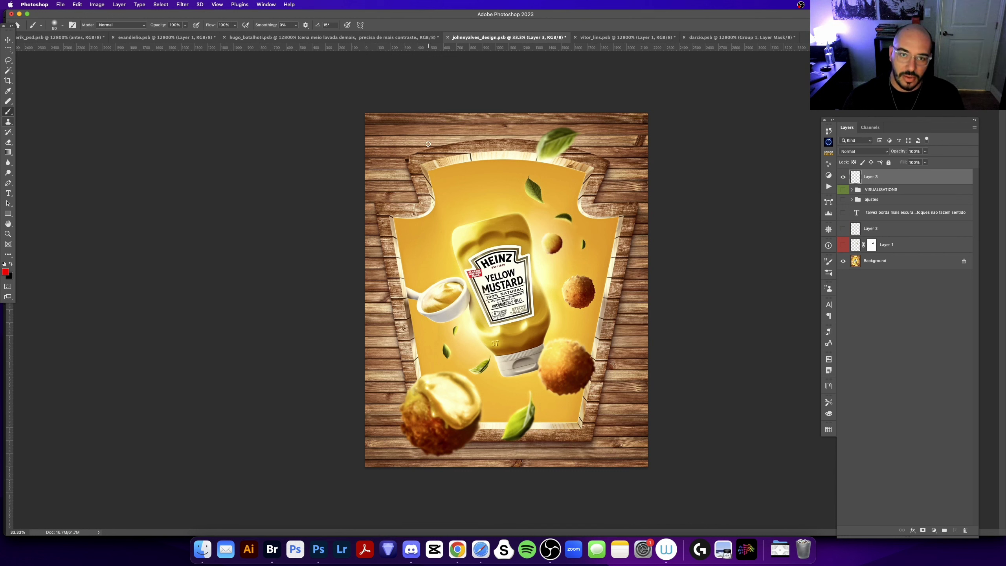
key(bracketright)
key(bracketright)
key(bracketright)
mouse_move(456, 92)
mouse_down()
mouse_move(626, 416)
mouse_move(436, 119)
mouse_up()
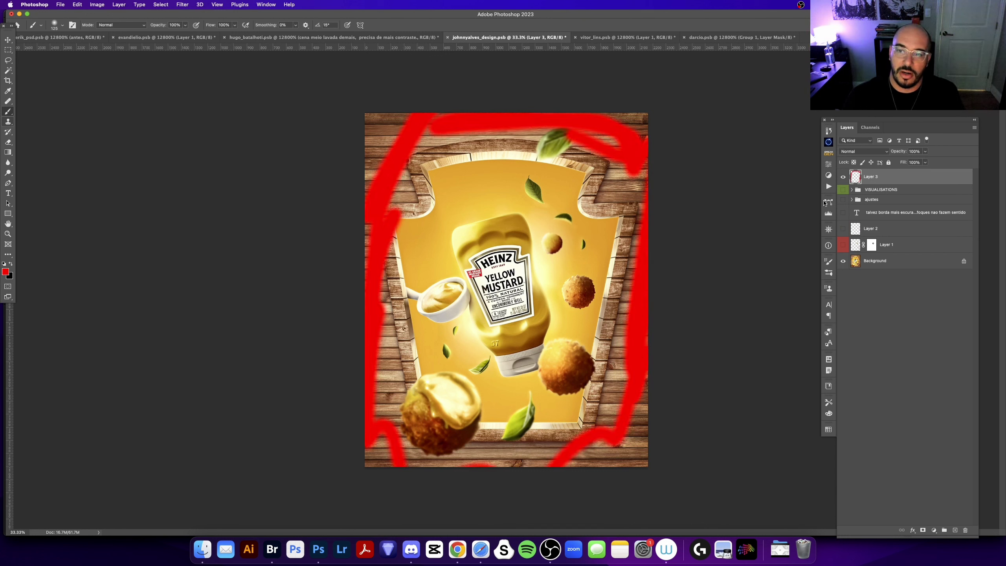
key(Delete)
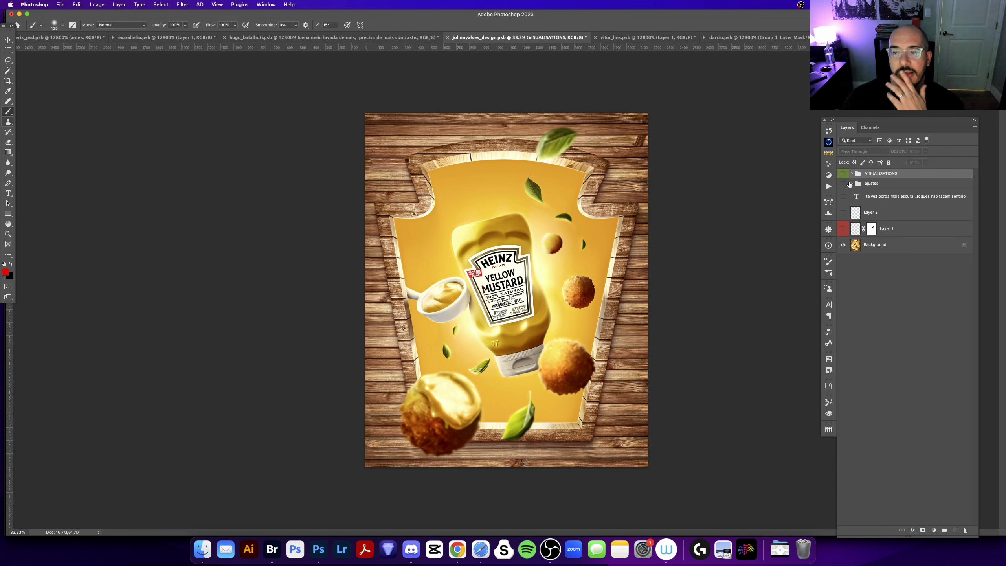
Inspect the Curves 2 and Hue/Saturation 1 masks inside the ajustes group and Group 1.
click(843, 184)
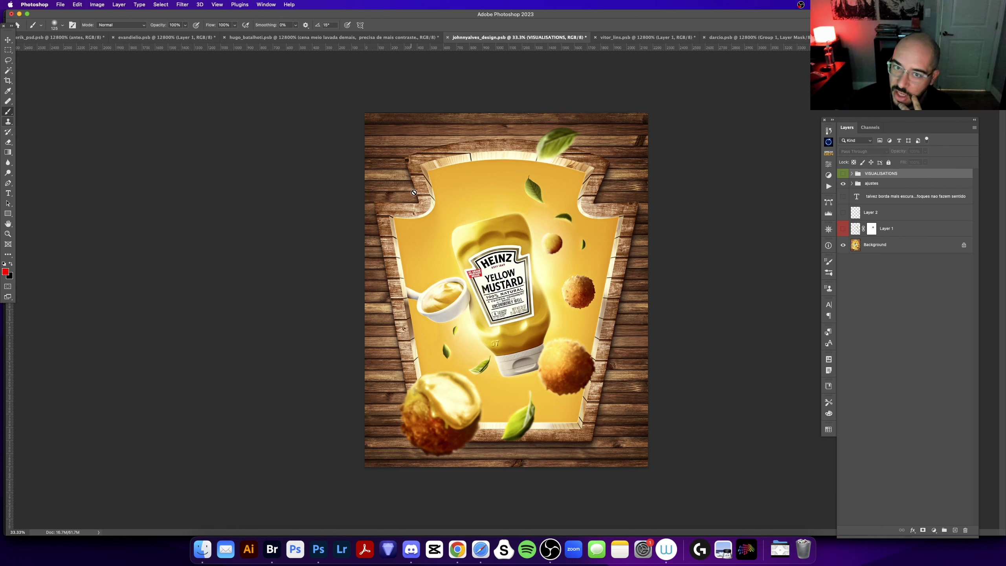
click(852, 184)
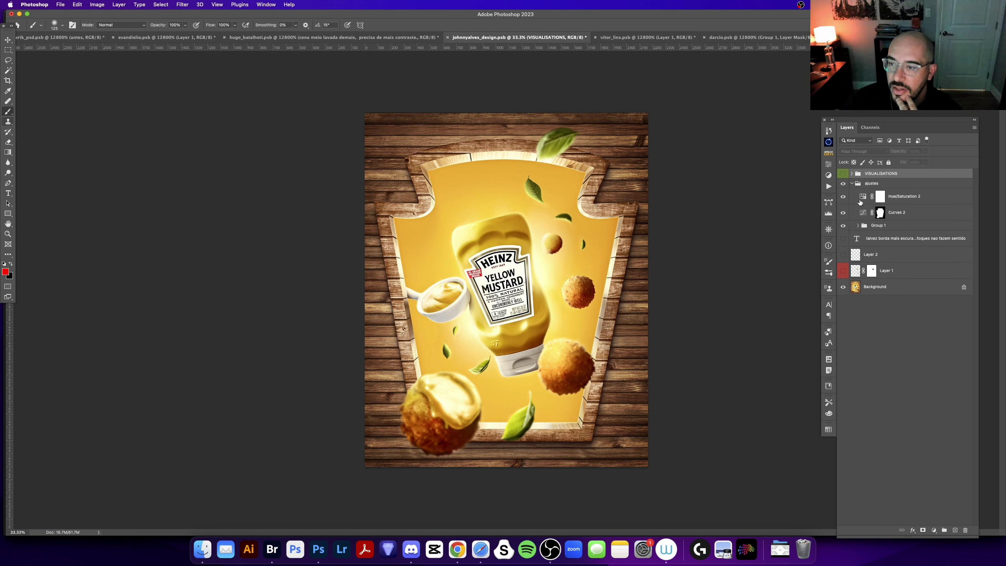
alt+click(880, 213)
alt+click(880, 214)
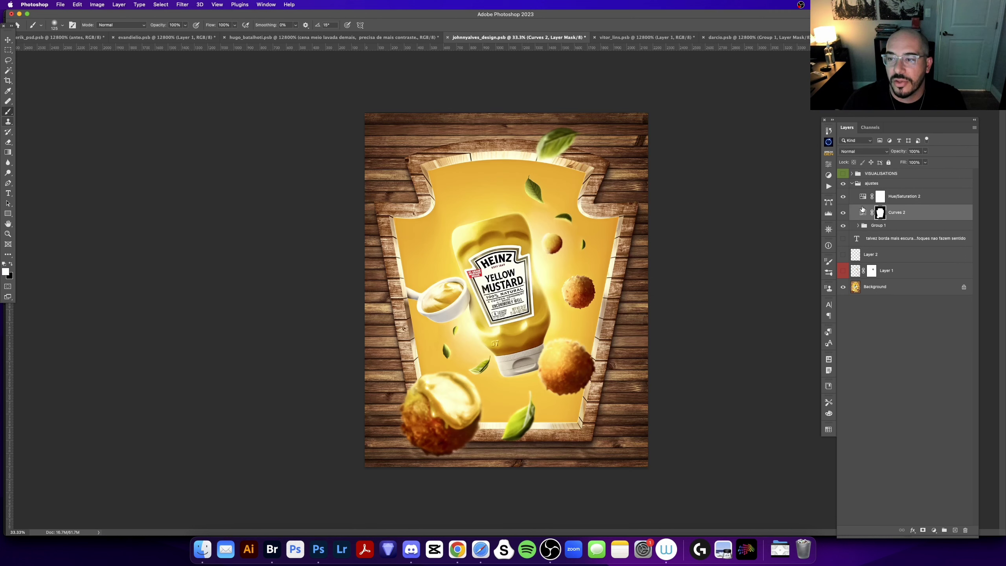
click(844, 225)
click(845, 226)
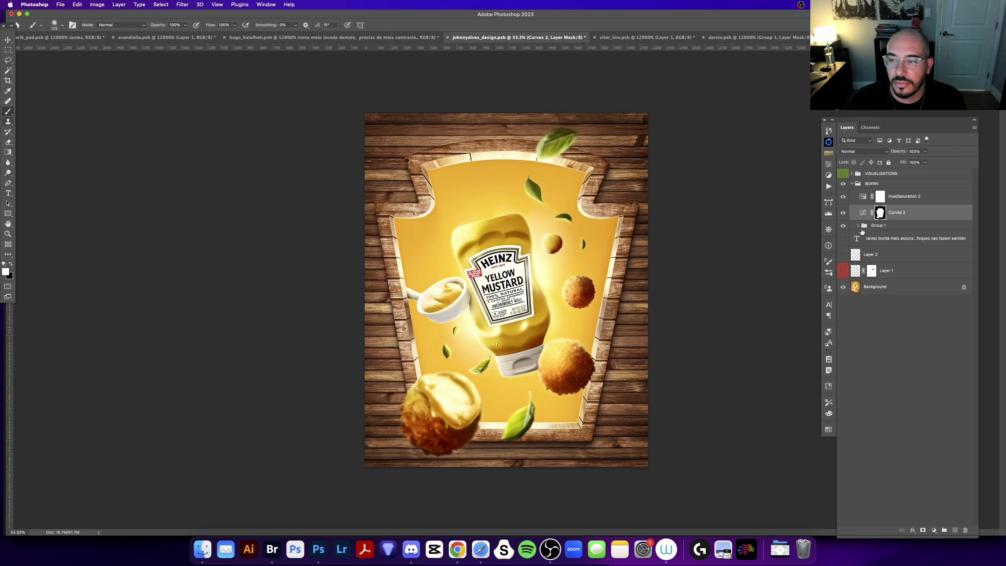
click(859, 226)
alt+click(887, 240)
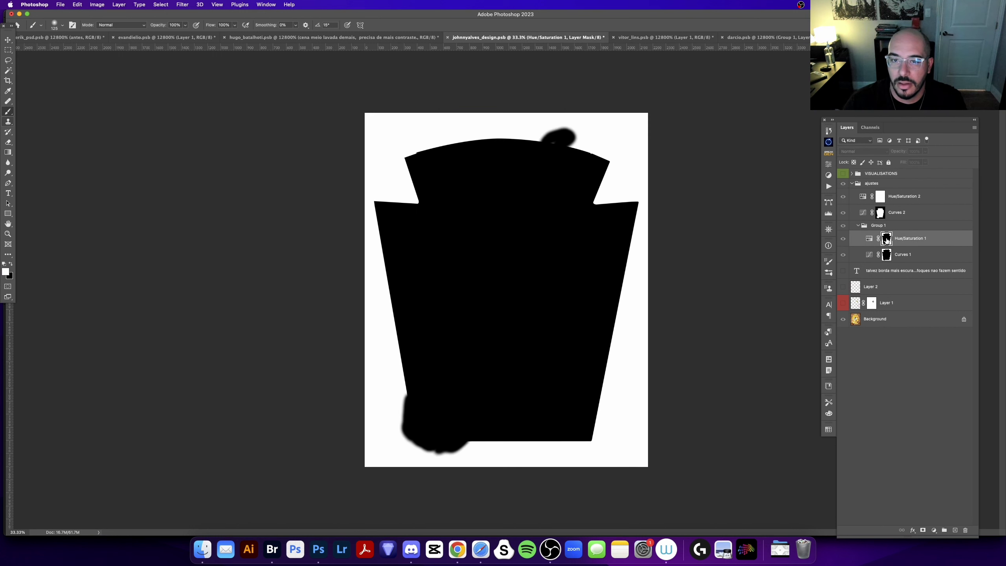
alt+click(887, 243)
click(863, 226)
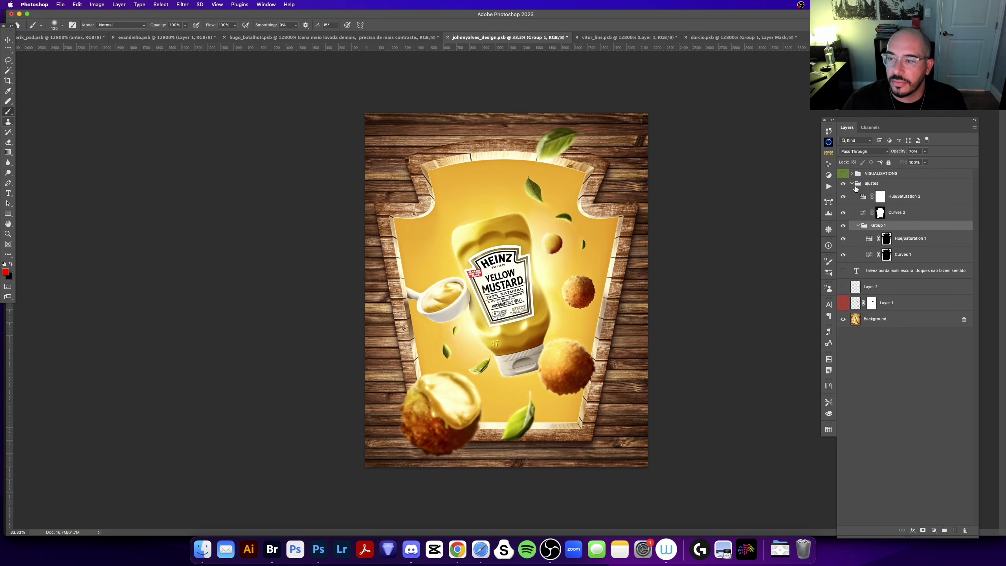
Collapse ajustes, select VISUALISATIONS and add a new empty layer above it.
click(852, 184)
click(844, 184)
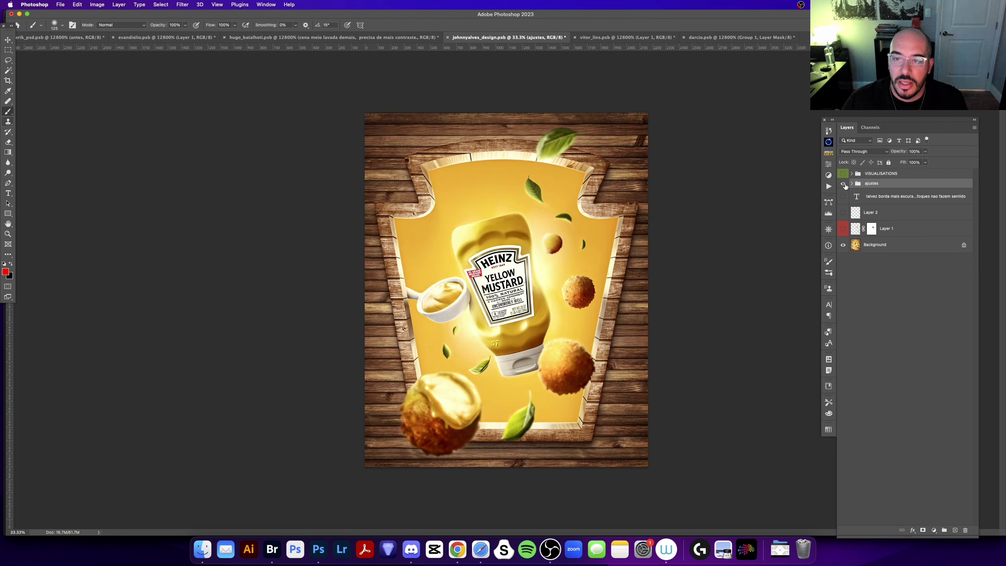
key(z)
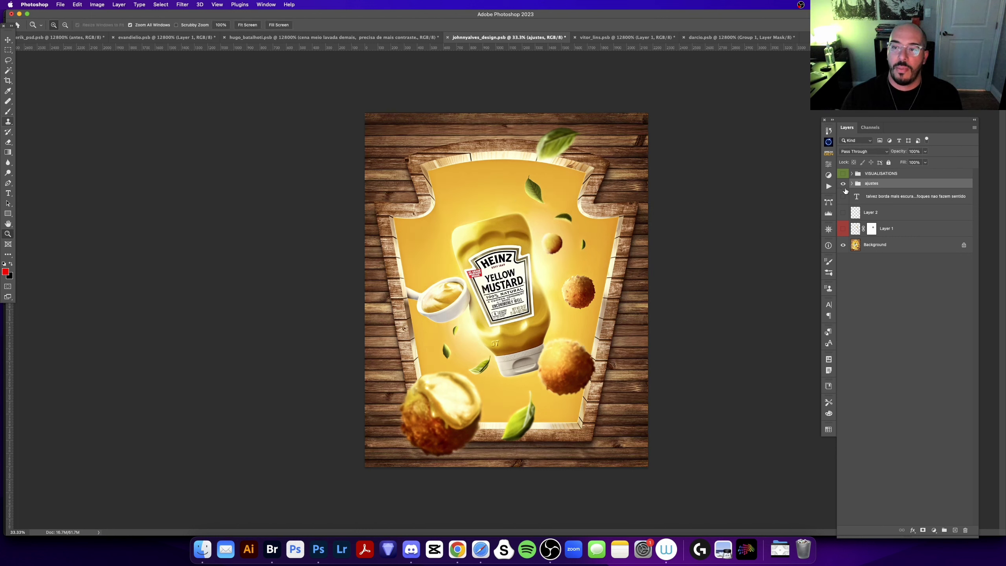
click(844, 184)
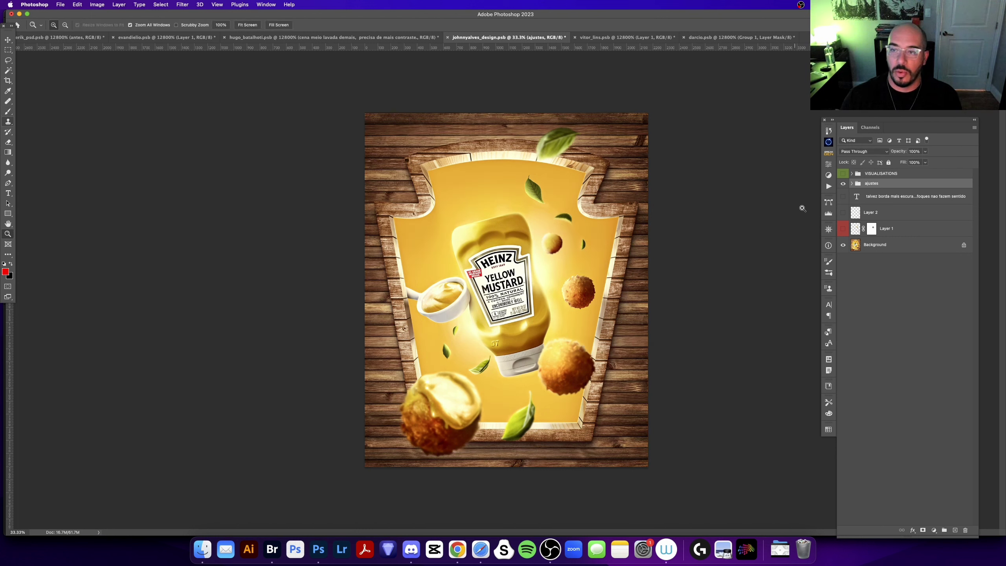
click(855, 177)
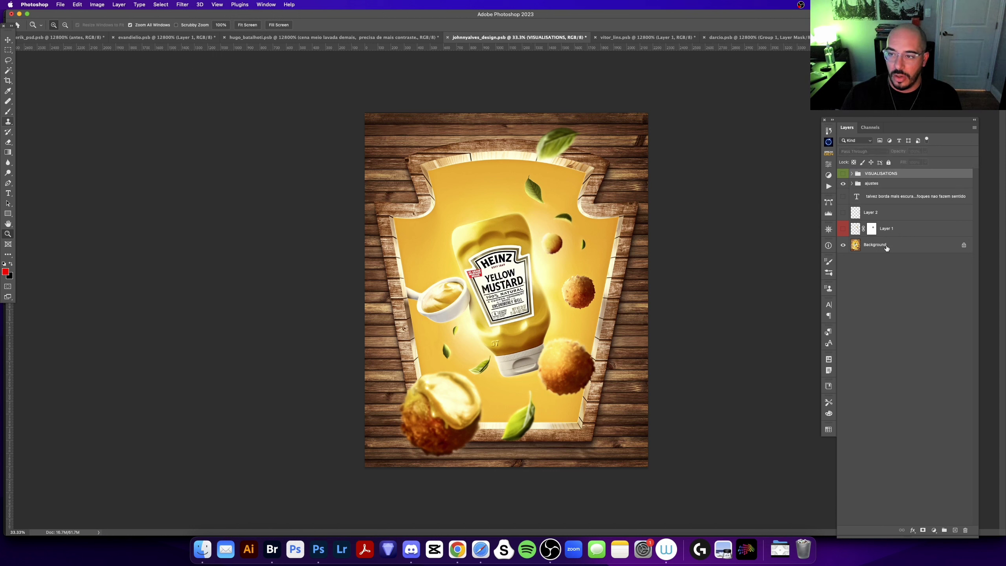
click(955, 530)
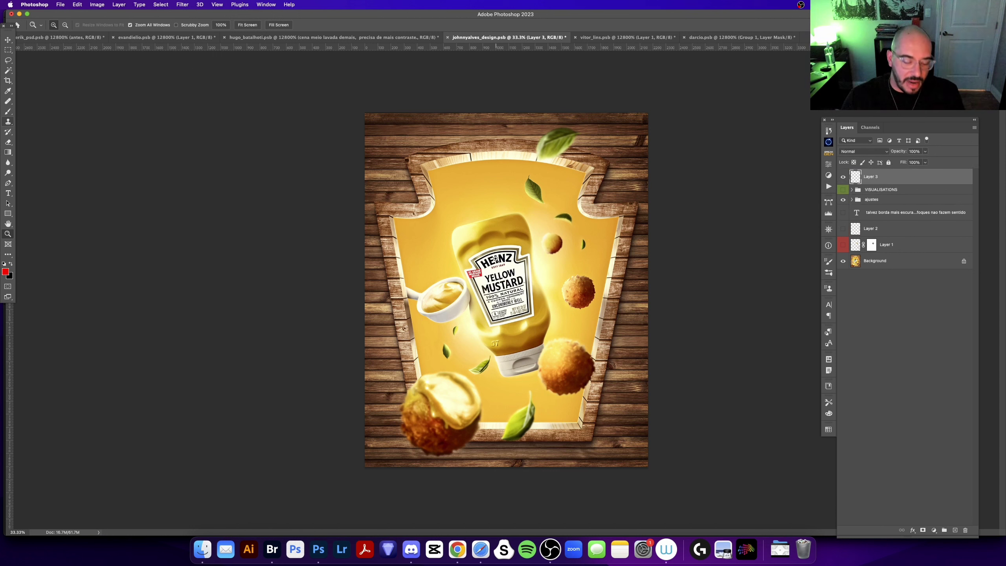
Circle the mustard bottle label with the red brush, then undo the stroke.
key(b)
drag(498, 245, 517, 242)
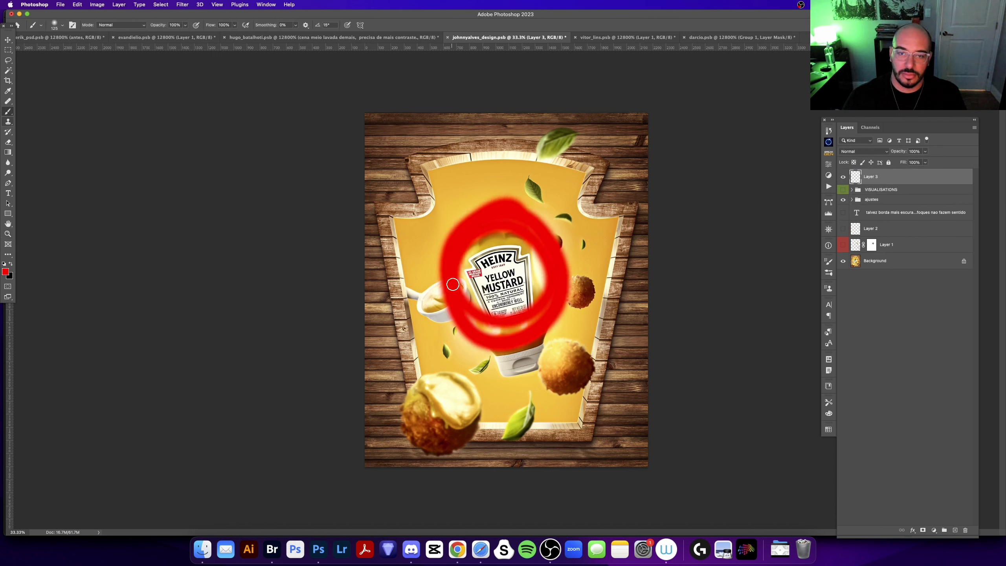
key(ctrl+z)
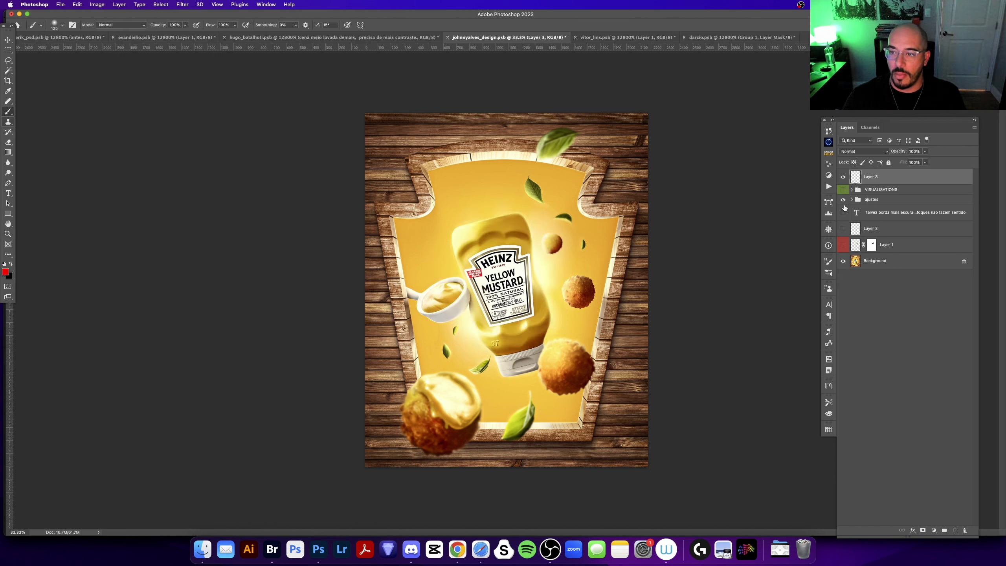
Compare the poster with ajustes on and off, leave the group hidden, and zoom in slightly.
click(843, 200)
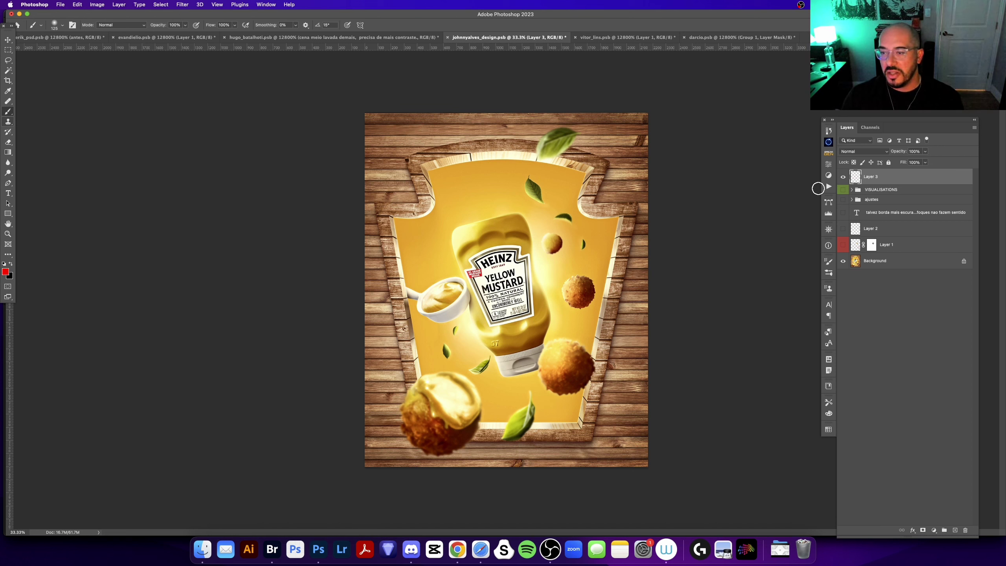
click(843, 200)
key(z)
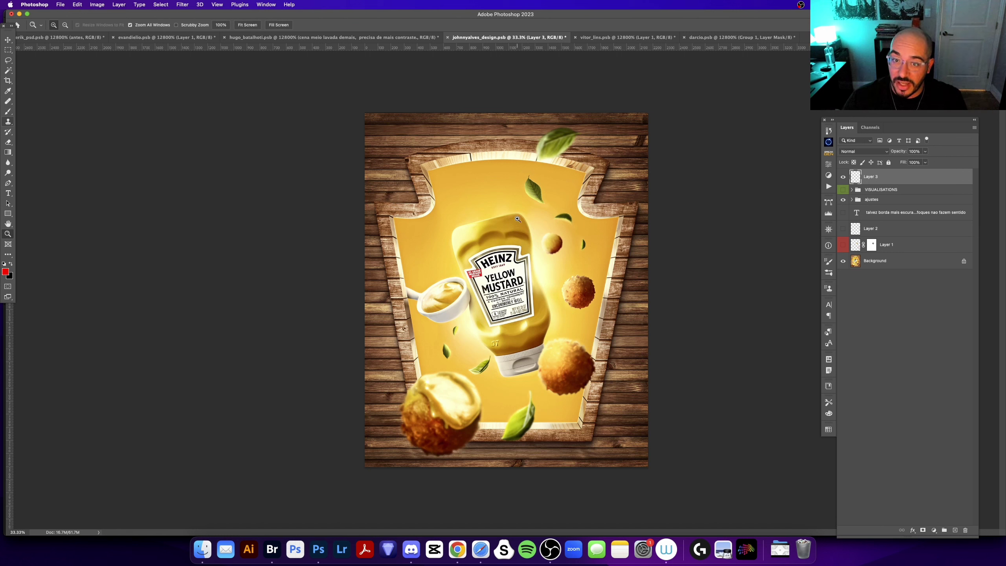
click(850, 202)
click(843, 200)
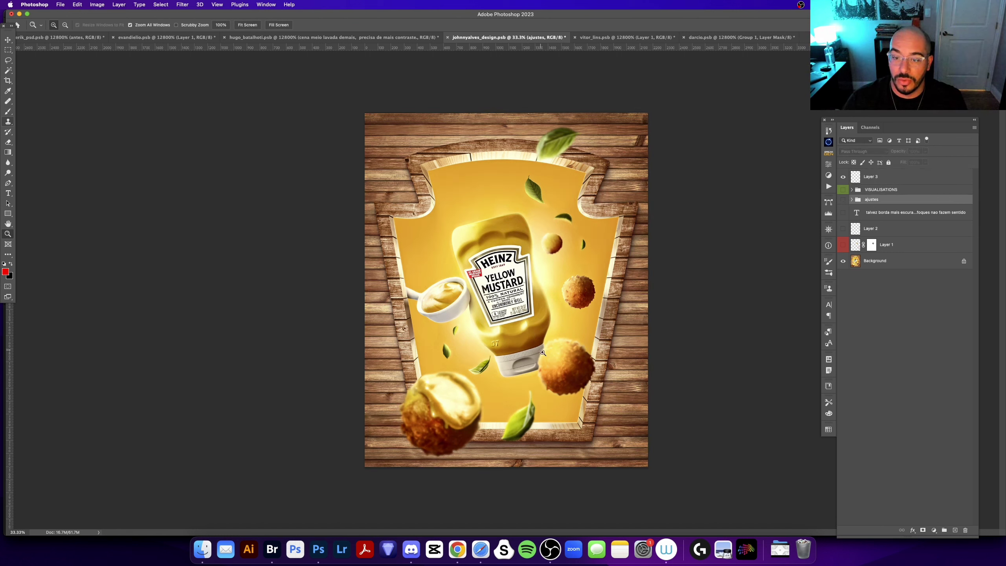
key(super+equal)
Show both red annotation layers, inspect the lower-right nugget notes, then hide them.
click(844, 229)
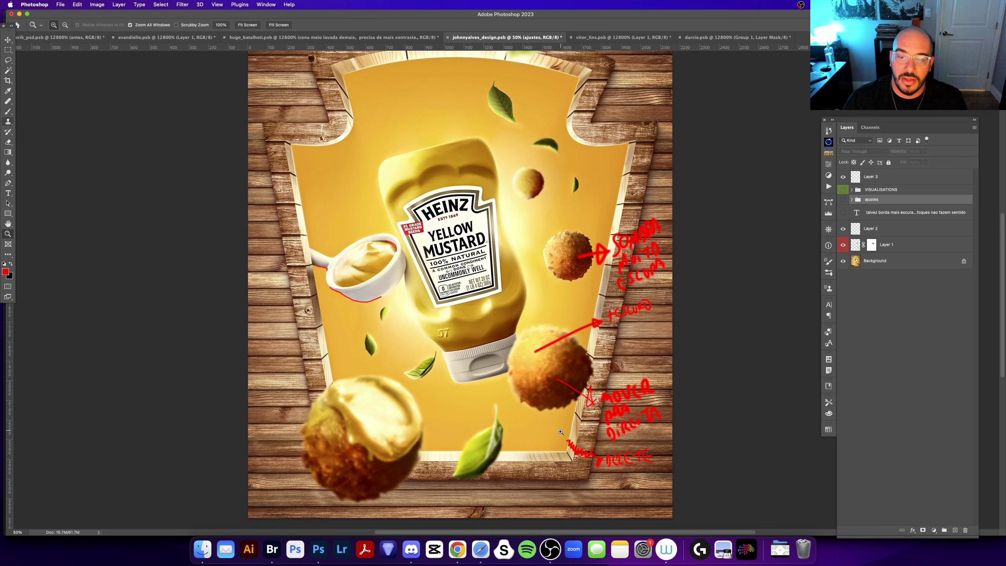
click(603, 439)
click(574, 431)
drag(574, 430, 531, 333)
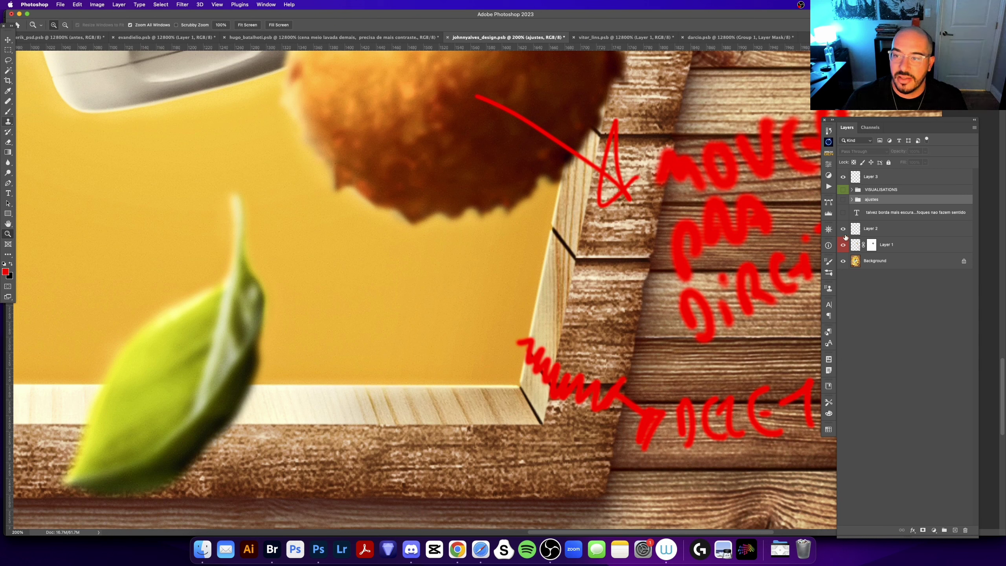
drag(844, 230, 844, 245)
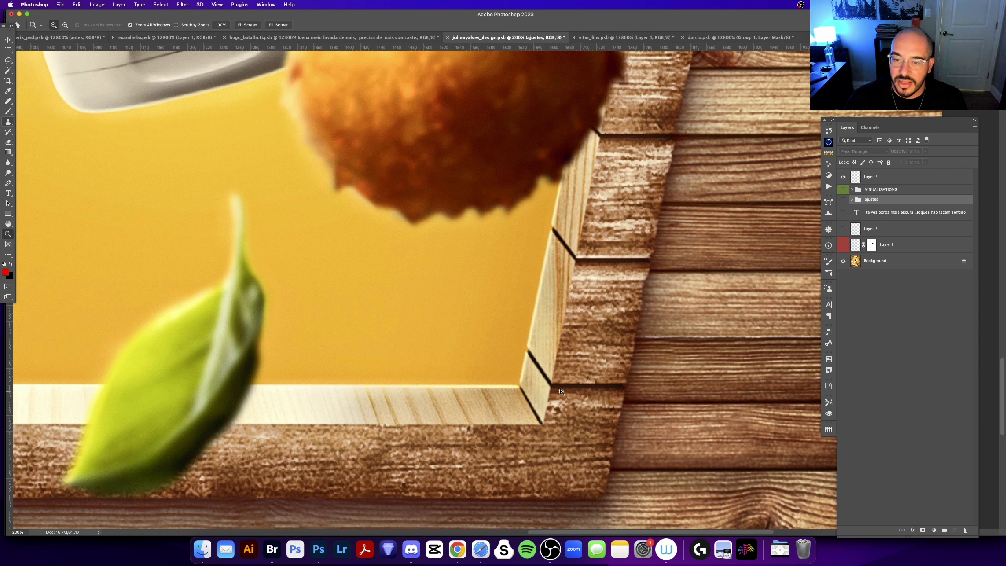
scroll(476, 411, down, 3)
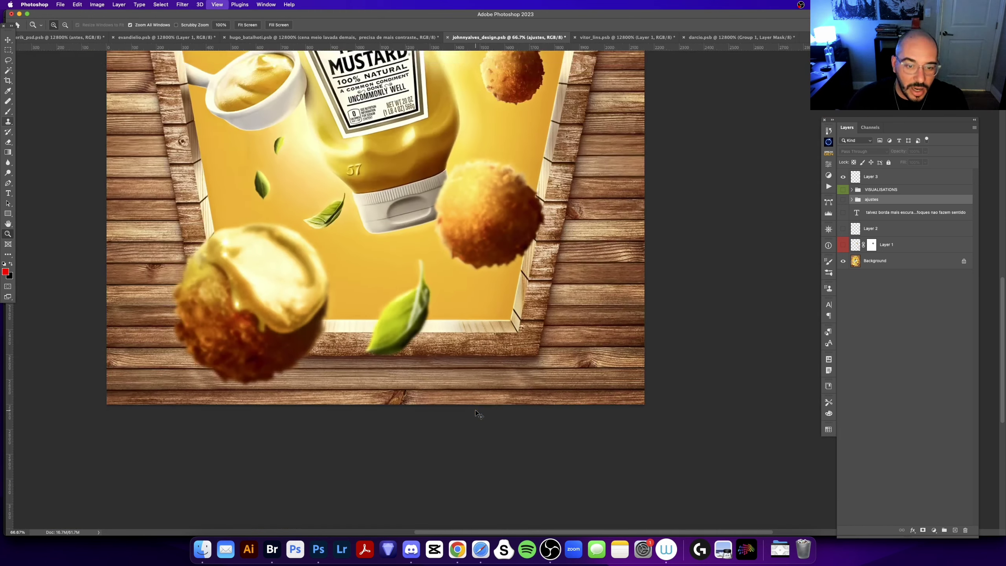
scroll(475, 411, down, 1)
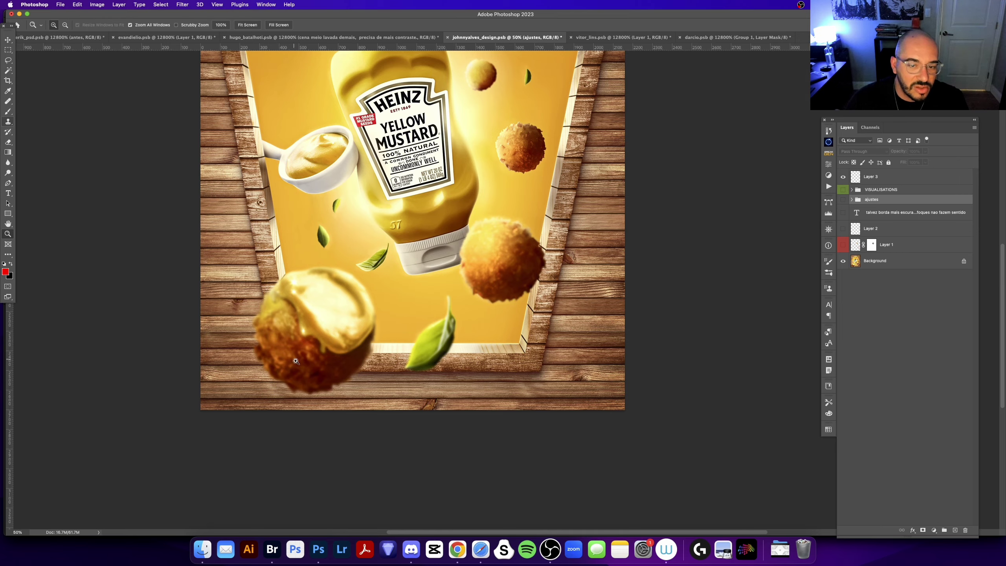
scroll(589, 300, up, 4)
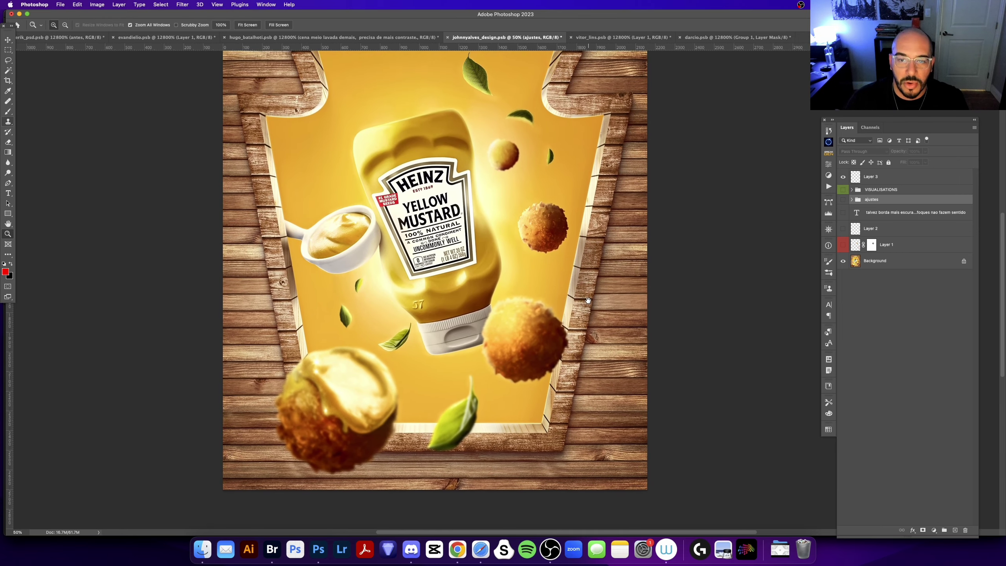
drag(589, 300, 585, 323)
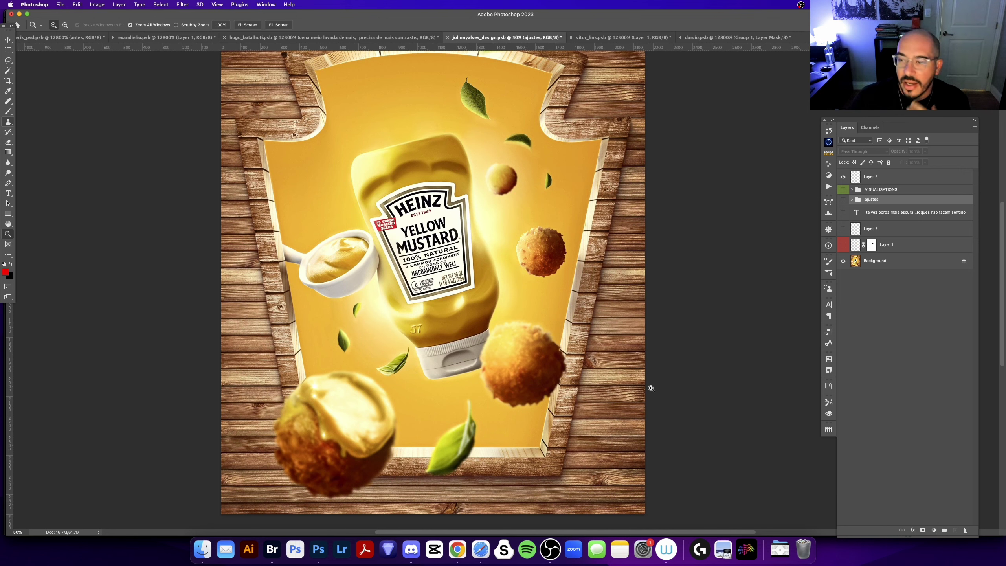
Show Layer 1, zoom in on the upper nugget note, then hide Layer 1 and fit the poster.
click(849, 246)
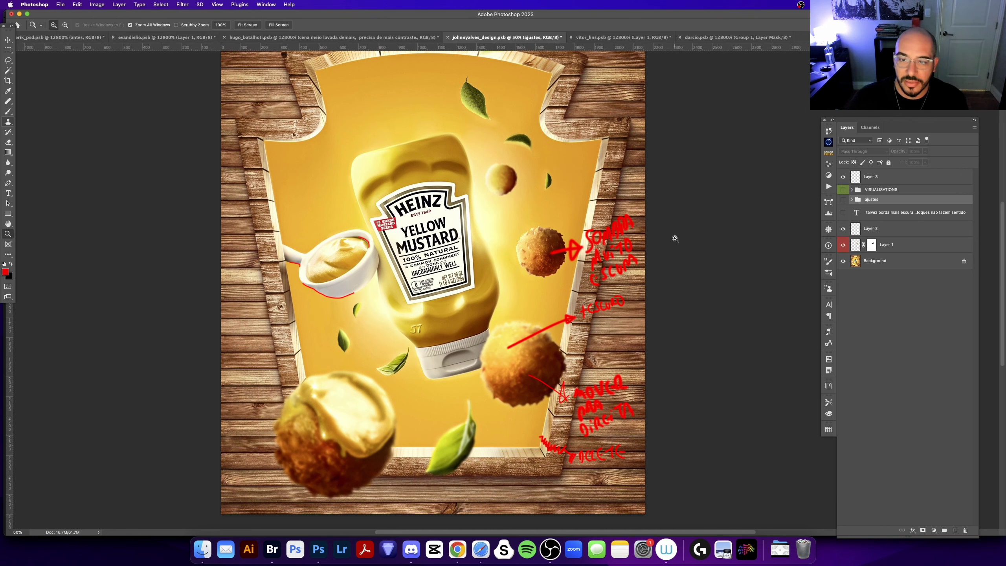
click(566, 206)
scroll(555, 222, right, 2)
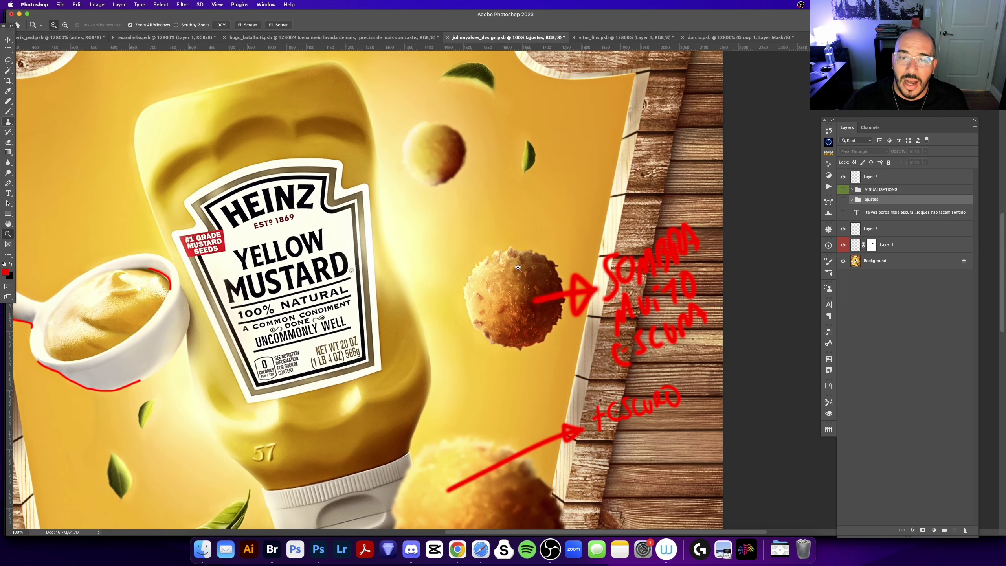
scroll(515, 301, down, 5)
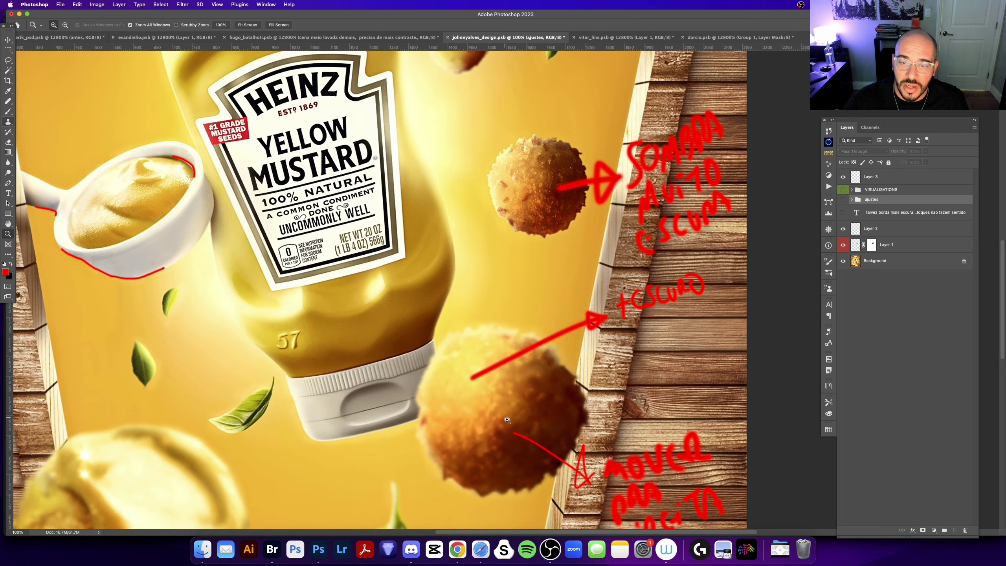
alt+click(409, 336)
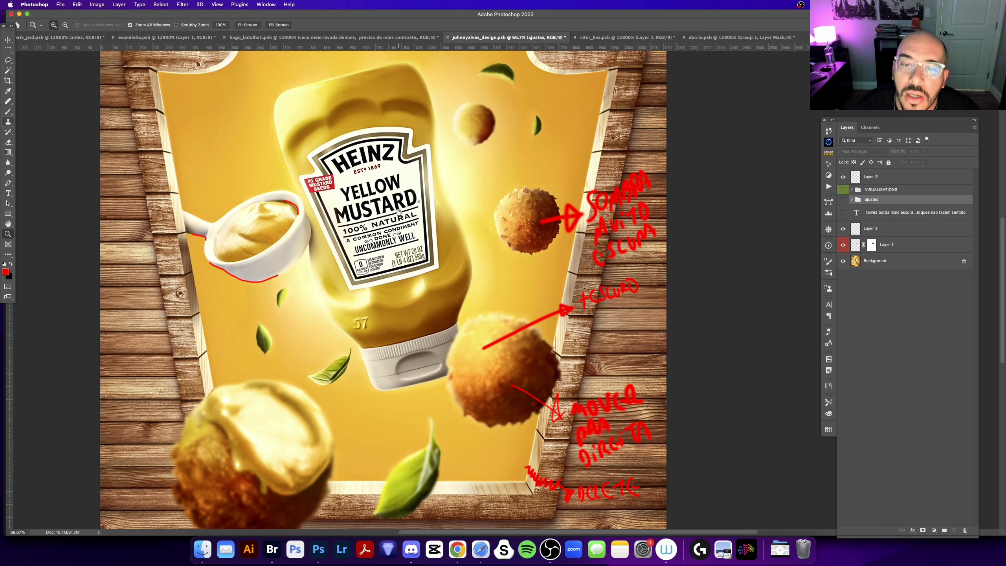
scroll(533, 265, down, 5)
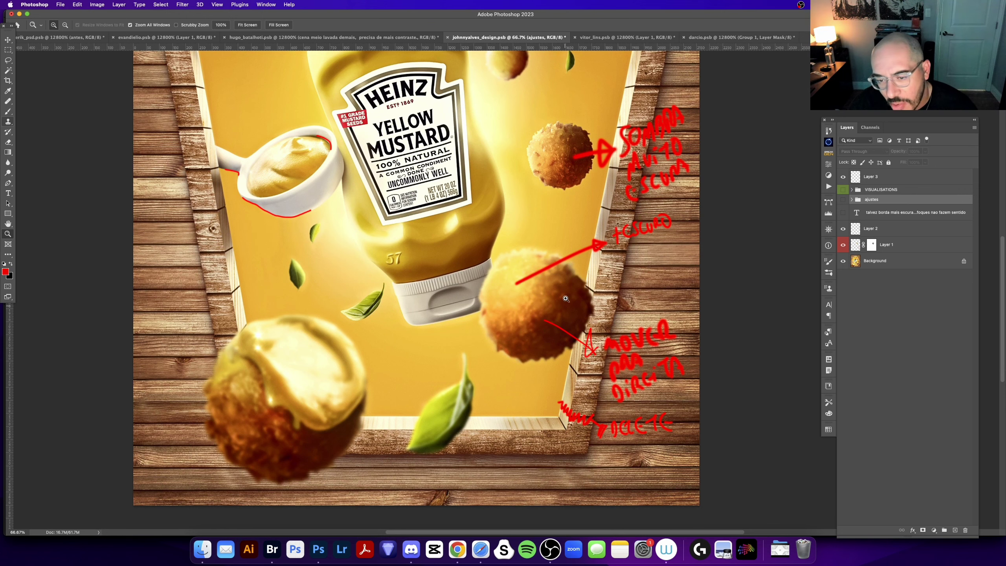
scroll(551, 240, up, 5)
scroll(532, 338, up, 1)
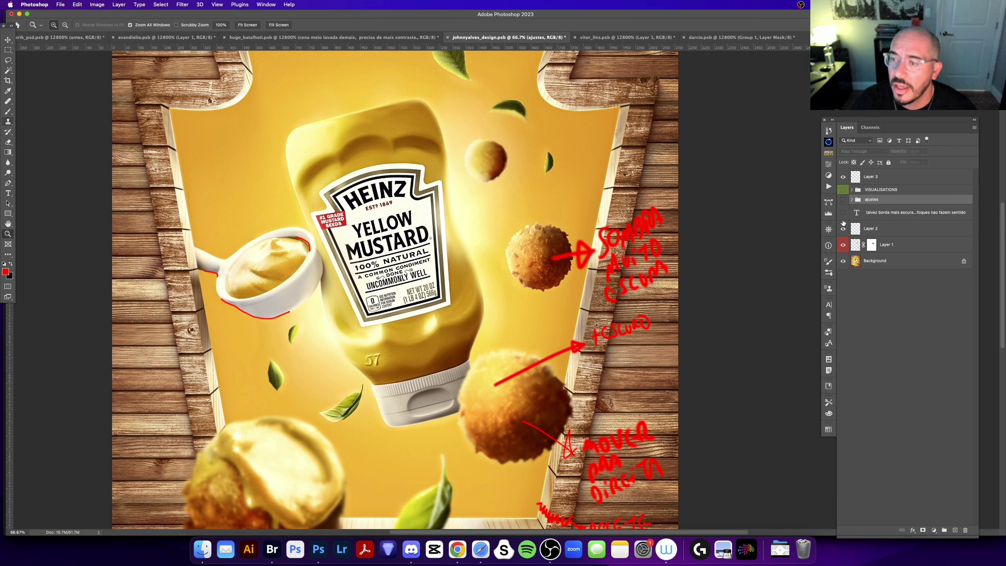
click(843, 245)
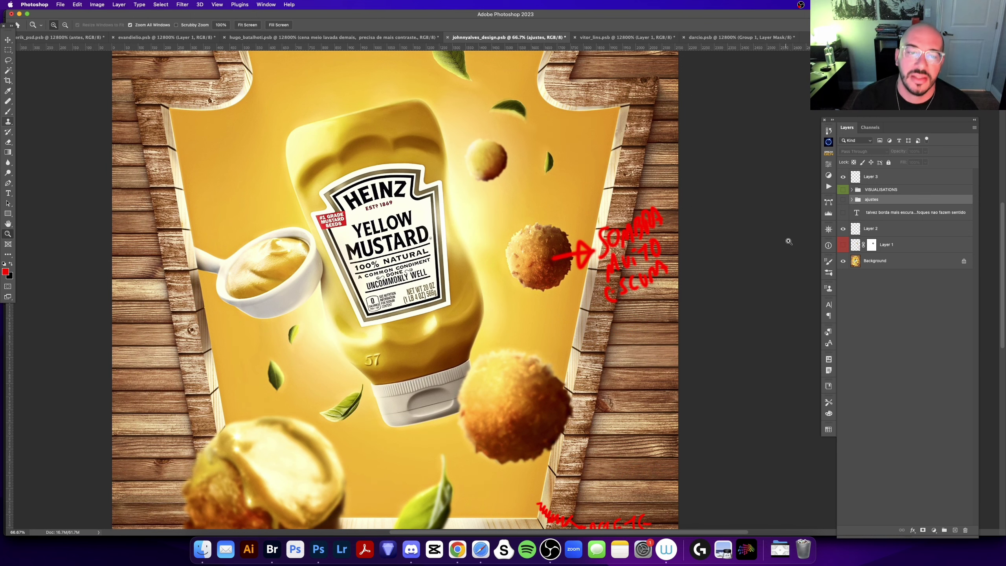
key(super+0)
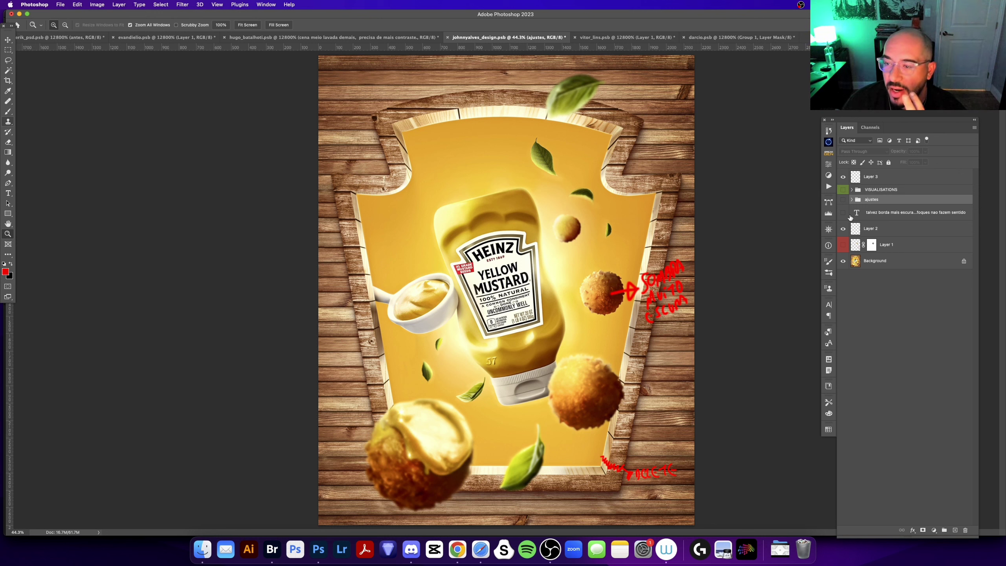
Toggle Layer 1's red notes, zoom in on the mustard cup, then fit the poster.
click(844, 245)
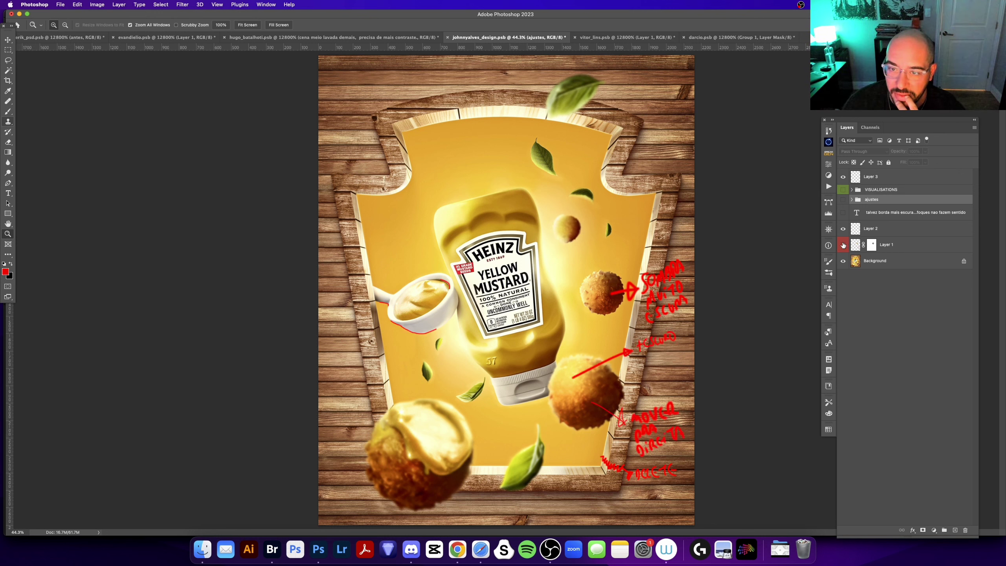
click(844, 245)
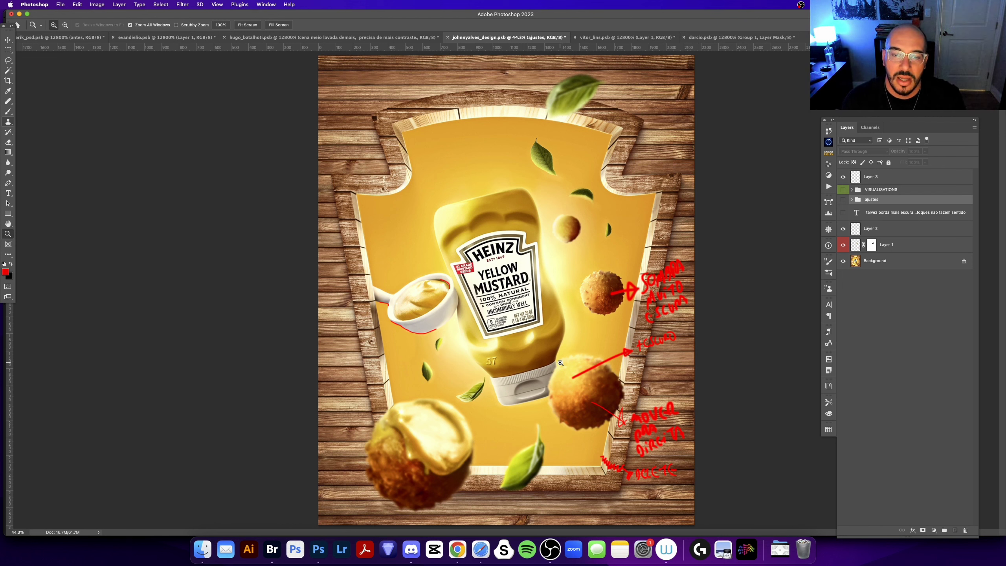
click(562, 364)
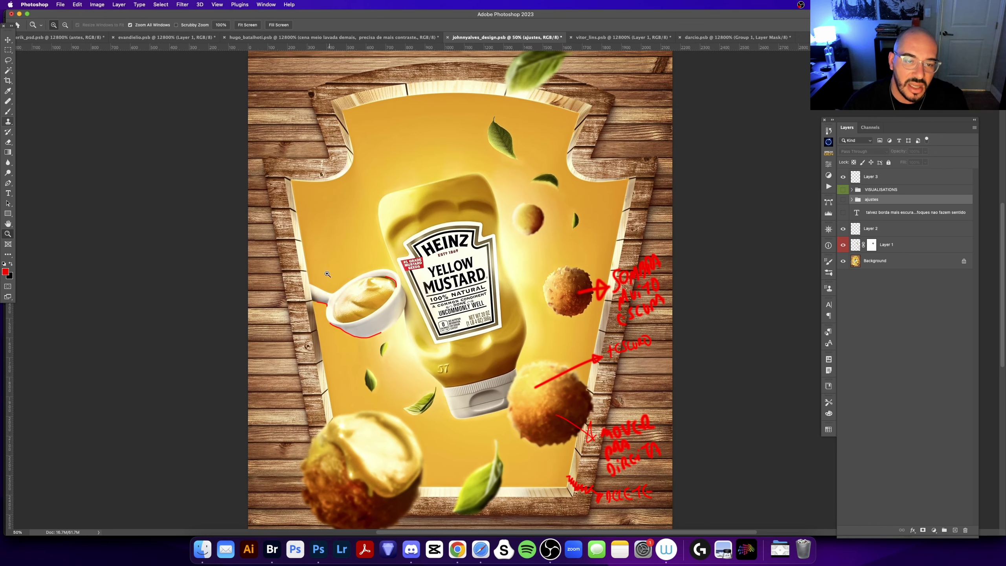
click(366, 290)
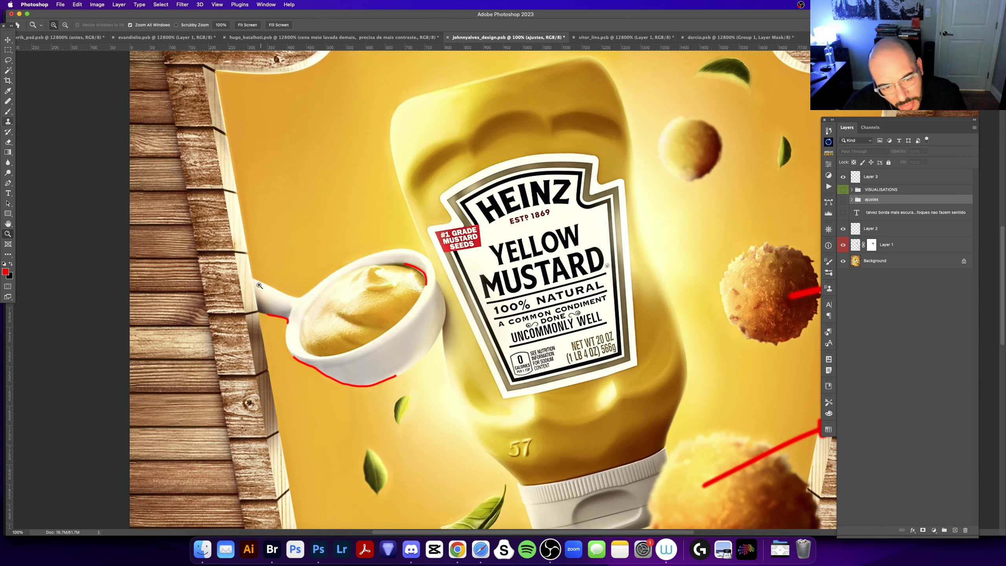
key(super+0)
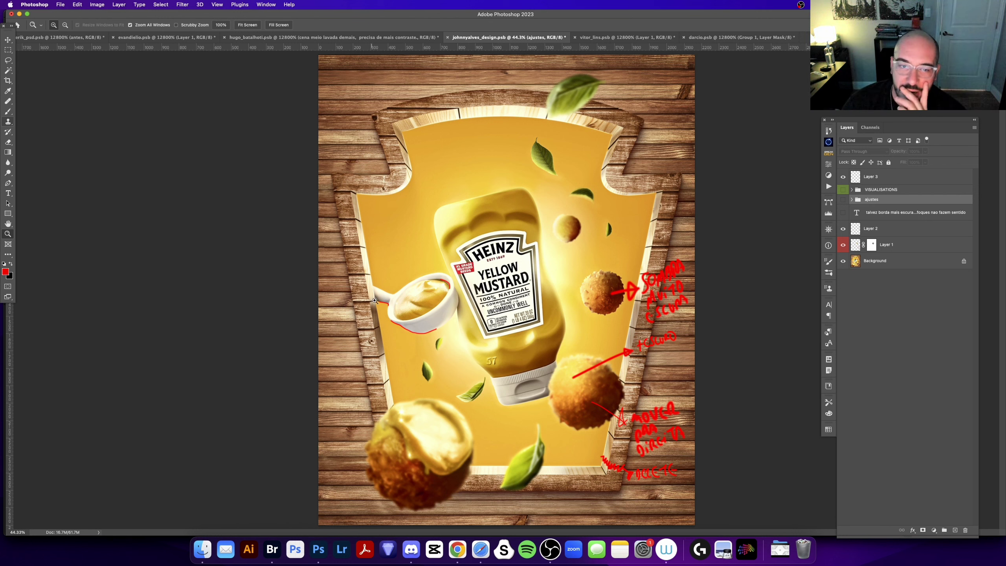
Hide Layer 1 and Layer 2 while examining the sauce cup's edge closely, then zoom back out.
click(414, 298)
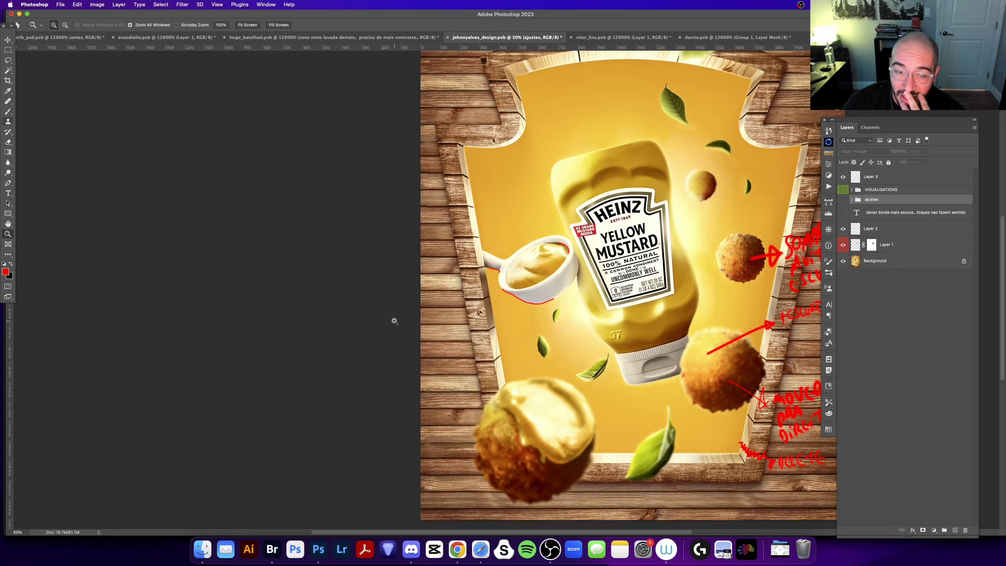
scroll(633, 267, right, 5)
scroll(633, 267, up, 2)
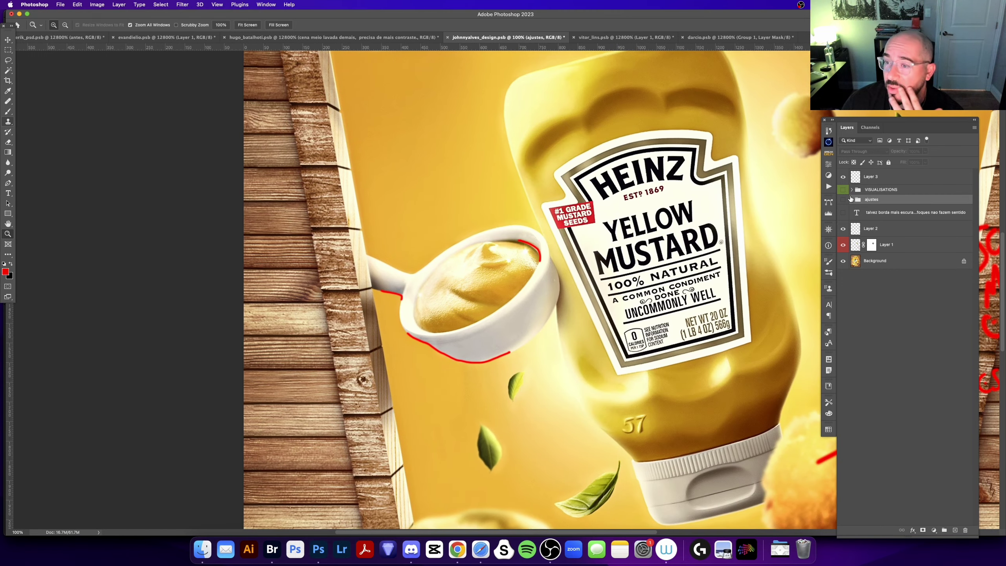
drag(843, 229, 844, 245)
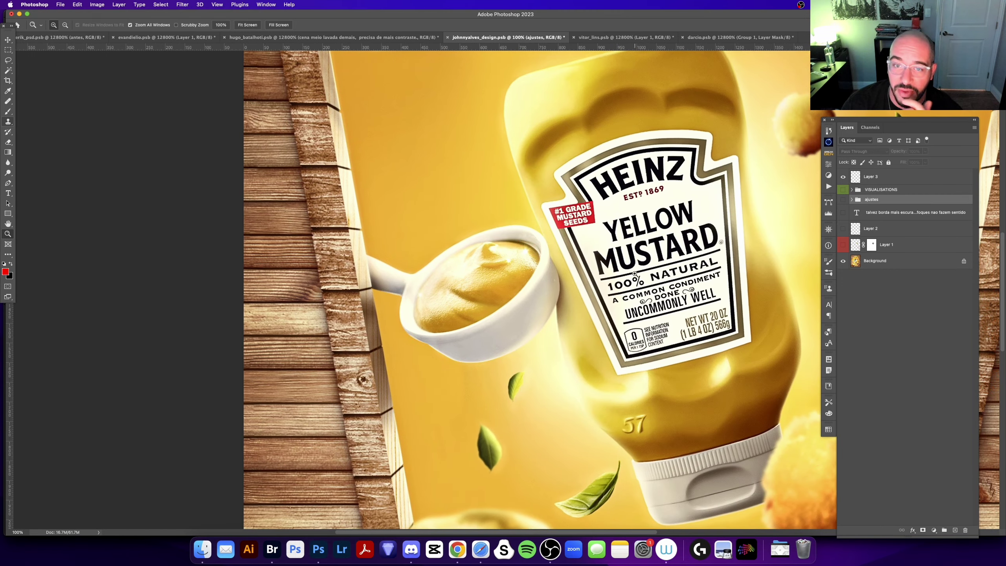
click(515, 265)
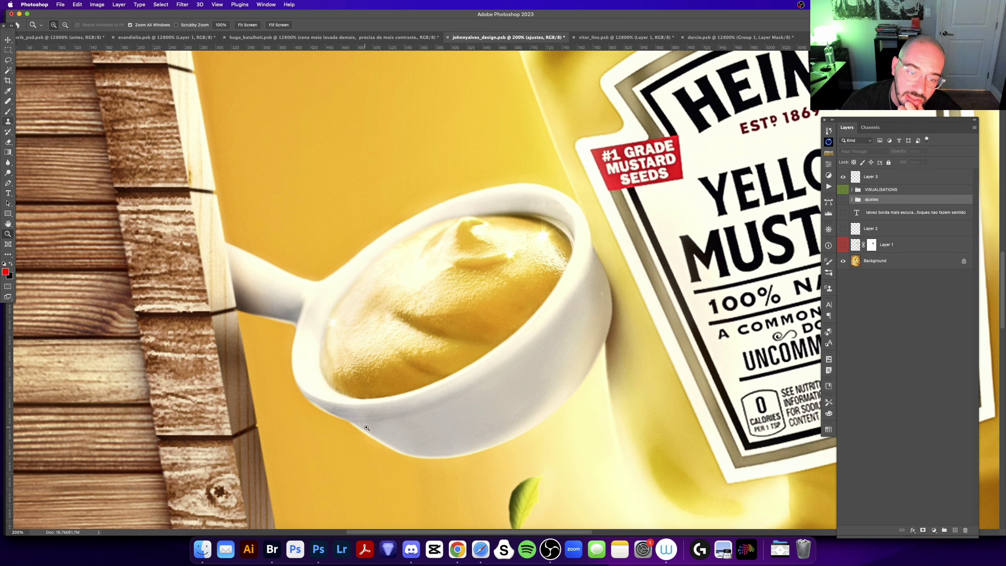
mouse_move(595, 340)
mouse_down()
mouse_move(507, 353)
mouse_move(516, 232)
mouse_up()
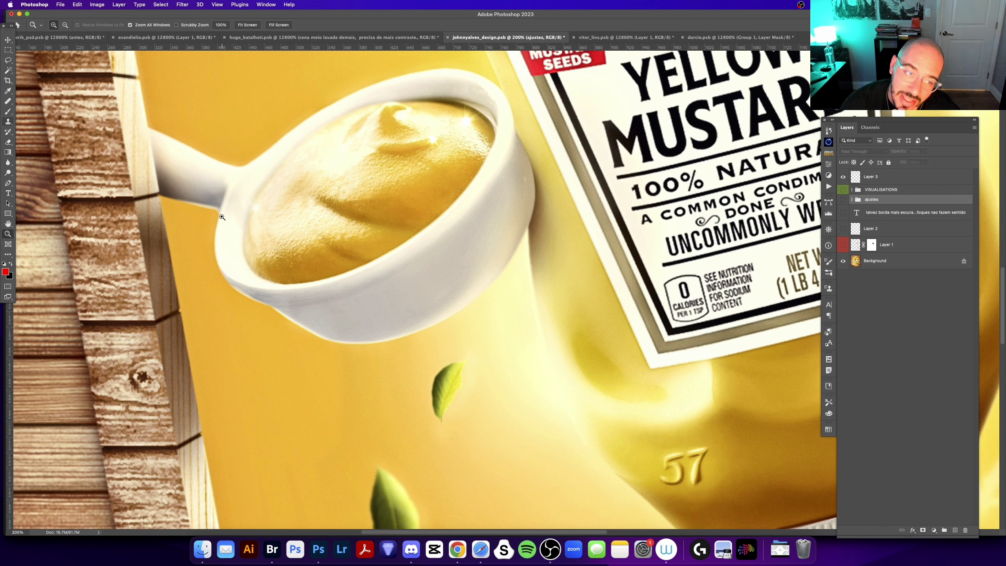
key(super+minus)
key(super+minus)
key(super+minus)
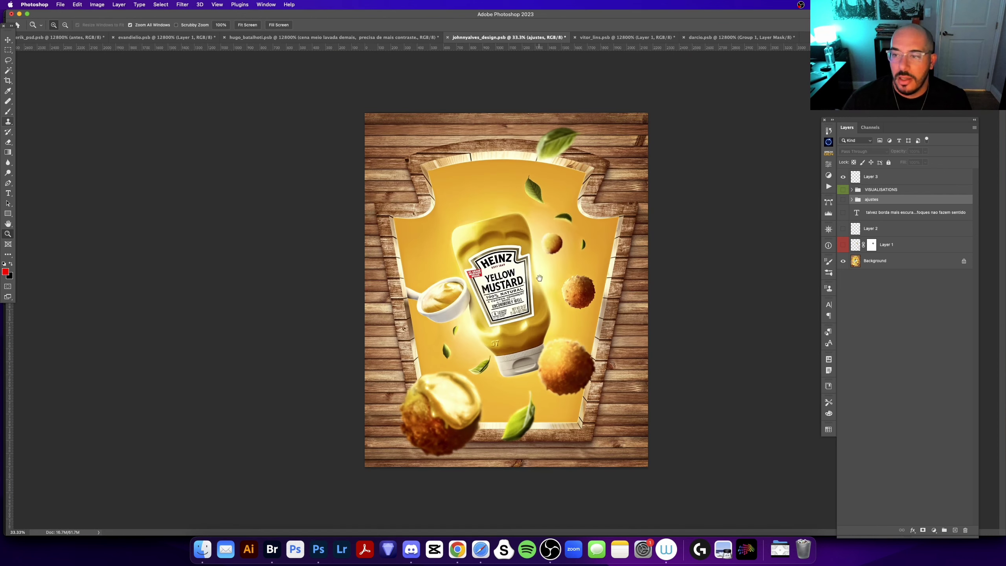
click(844, 200)
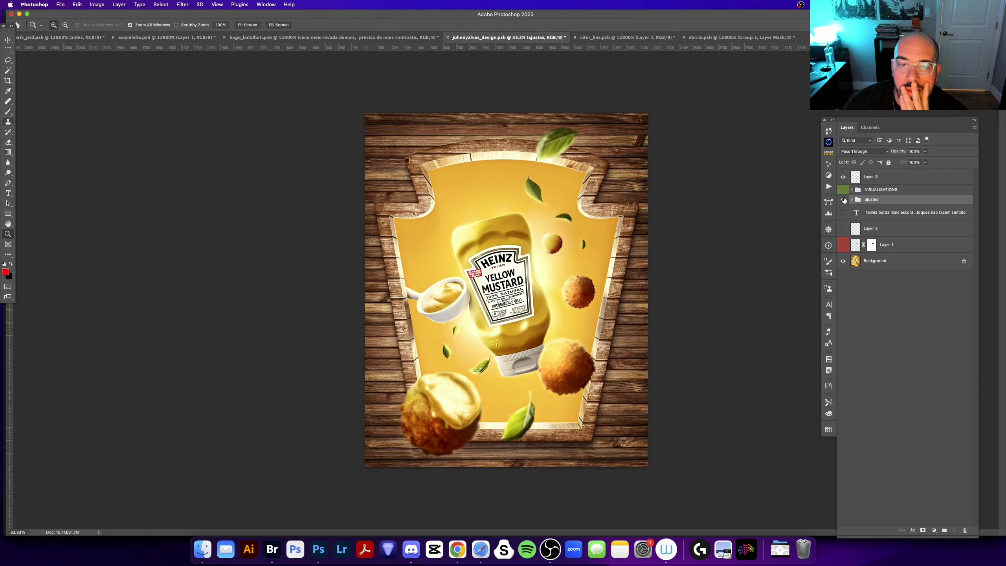
click(844, 200)
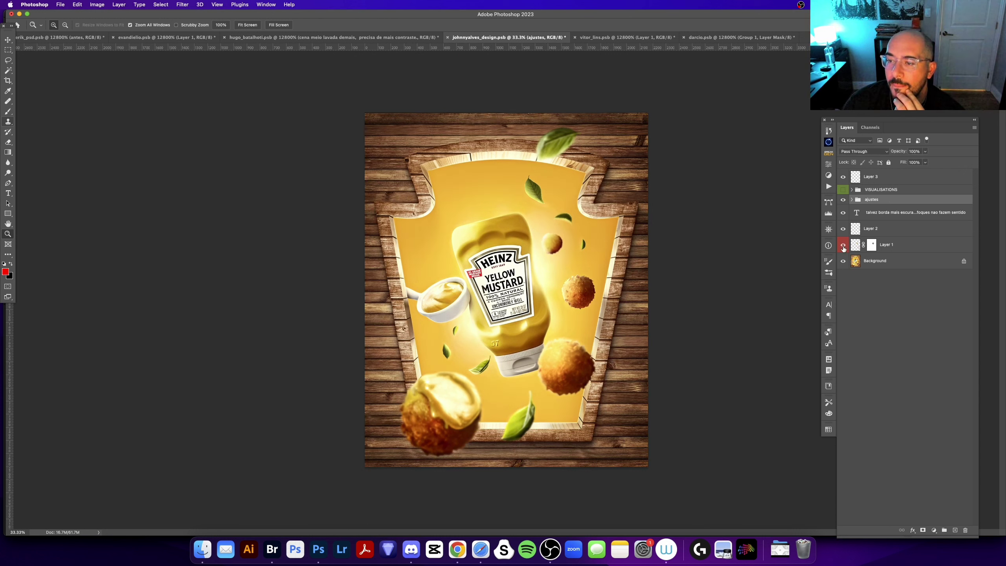
drag(843, 213, 846, 255)
click(511, 292)
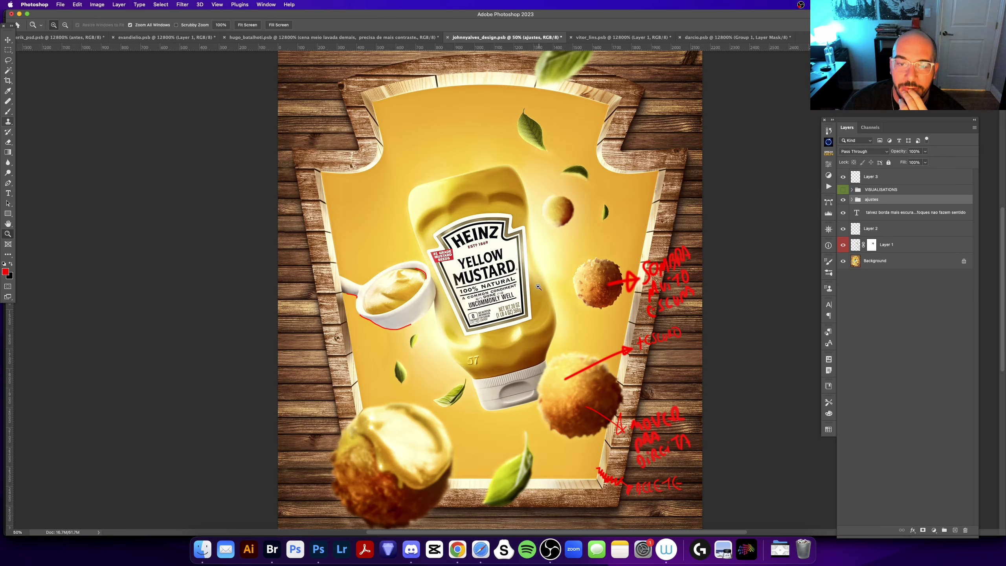
drag(549, 293, 559, 313)
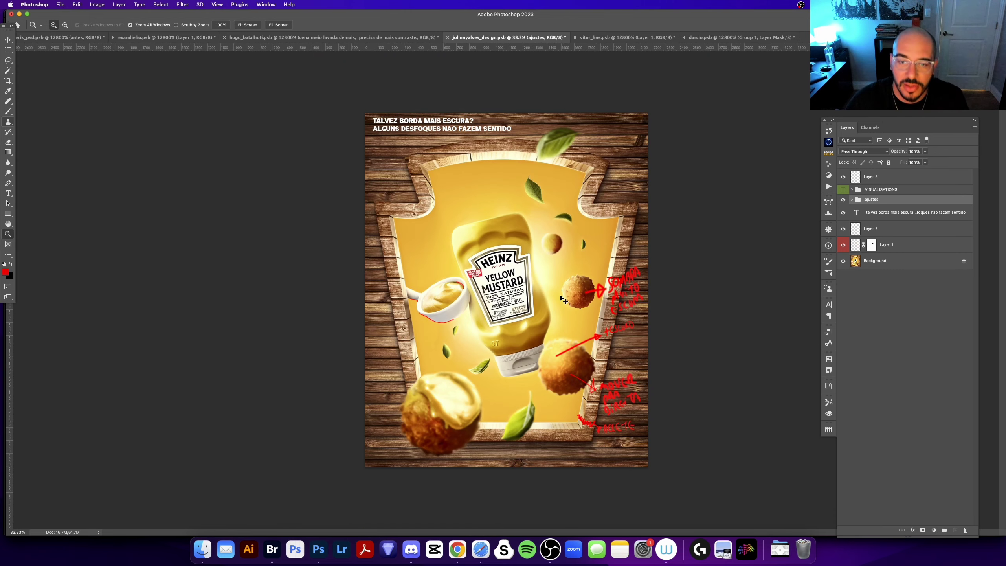
alt+click(560, 296)
scroll(561, 295, up, 2)
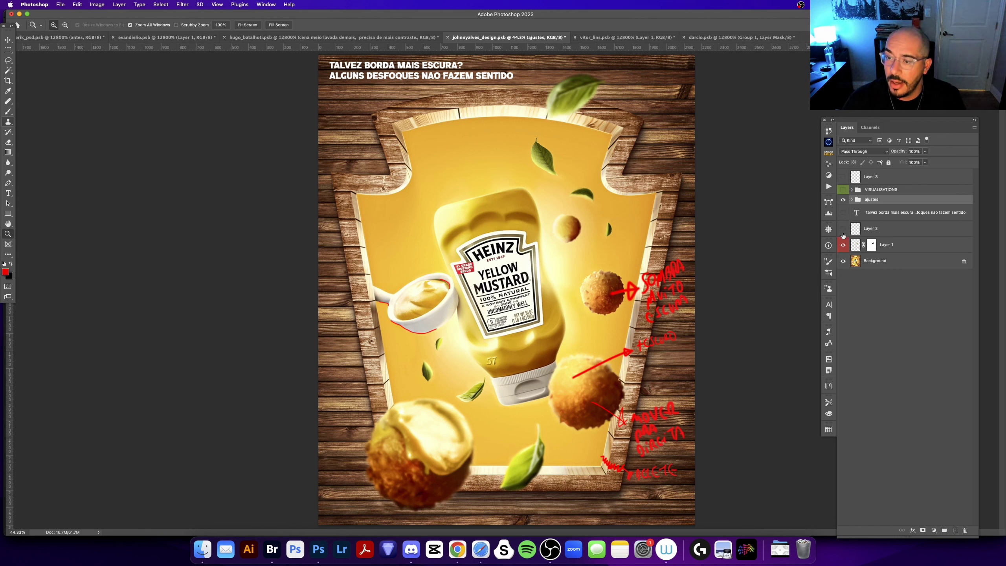
click(843, 245)
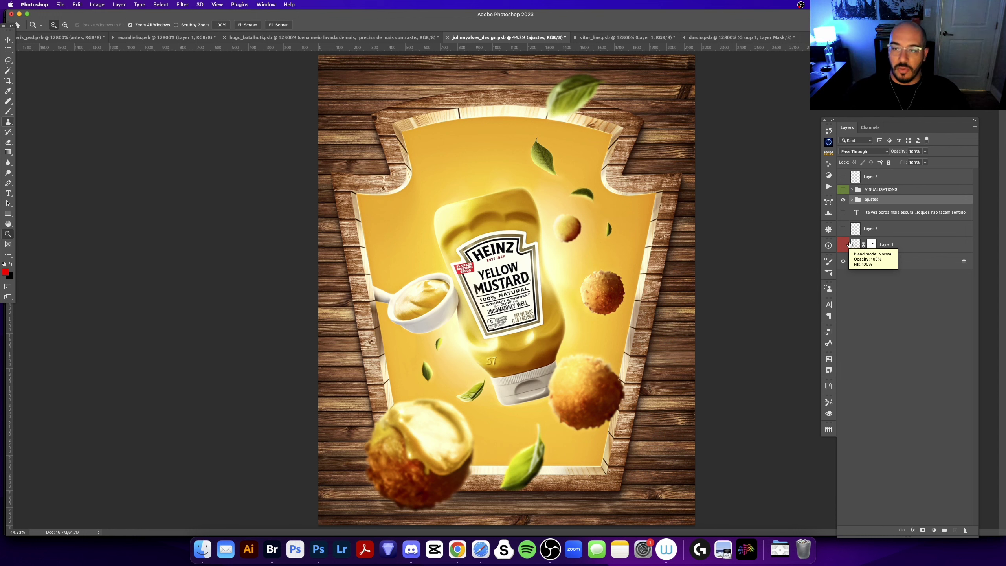
click(871, 177)
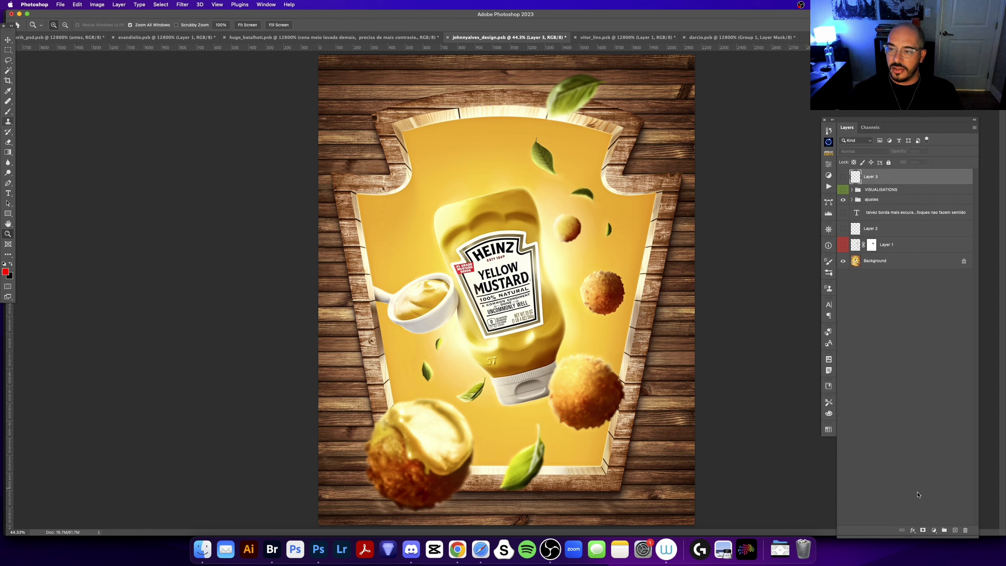
On new Layer 4, paint red circles on both mustard balls and an X over the cup, then hide it.
click(958, 532)
key(b)
mouse_move(612, 383)
mouse_down()
mouse_move(617, 428)
mouse_move(625, 404)
mouse_up()
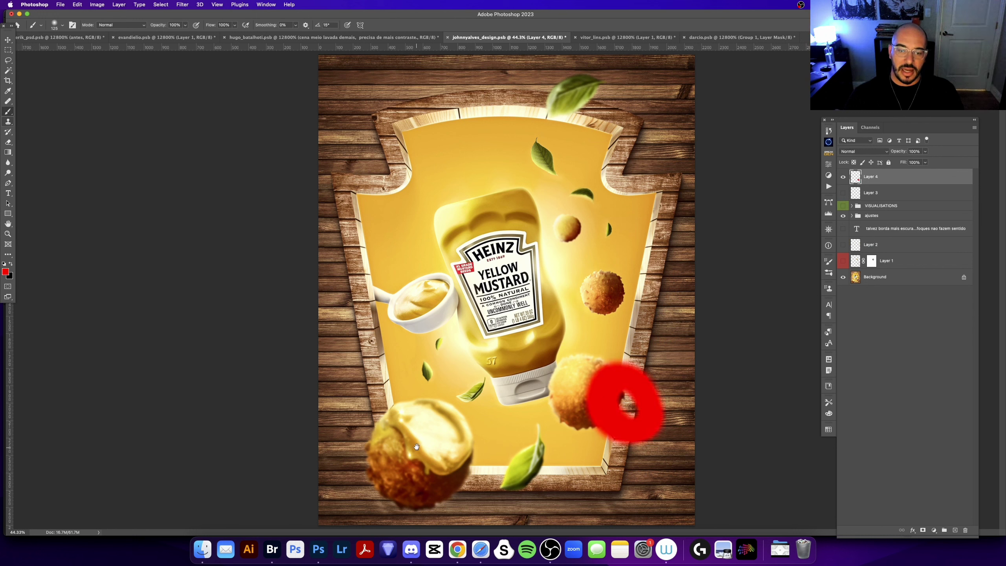
drag(385, 495, 361, 462)
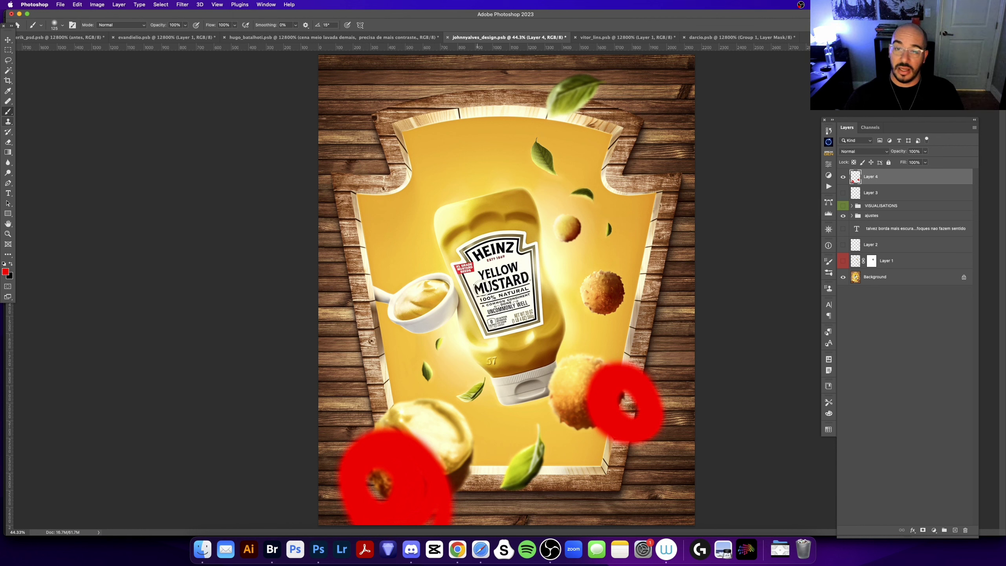
key(bracketleft)
drag(445, 277, 393, 328)
drag(402, 272, 448, 337)
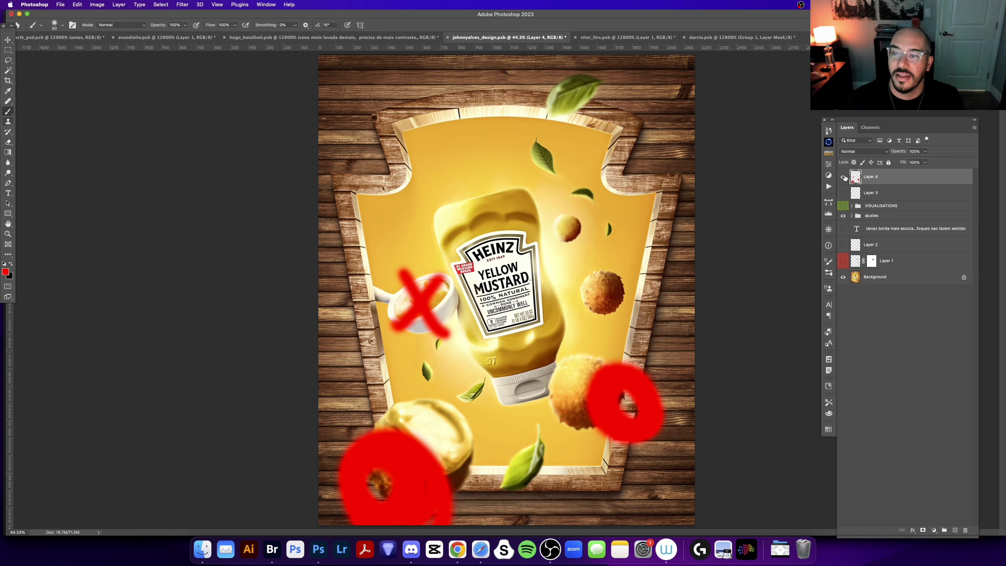
click(843, 177)
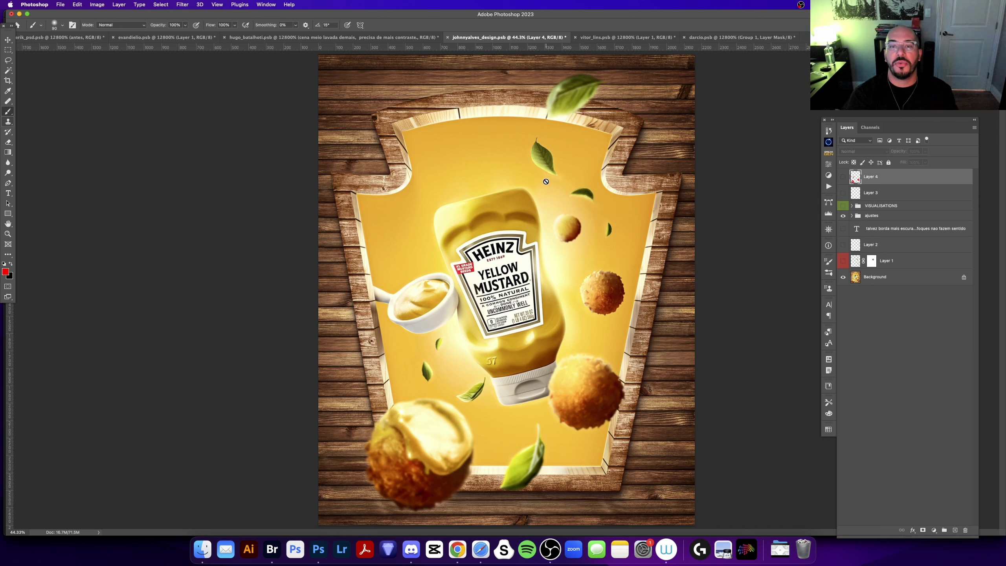
Compare ajustes and Curves 2 on and off, hide the ajustes group, and close the poster.
click(843, 216)
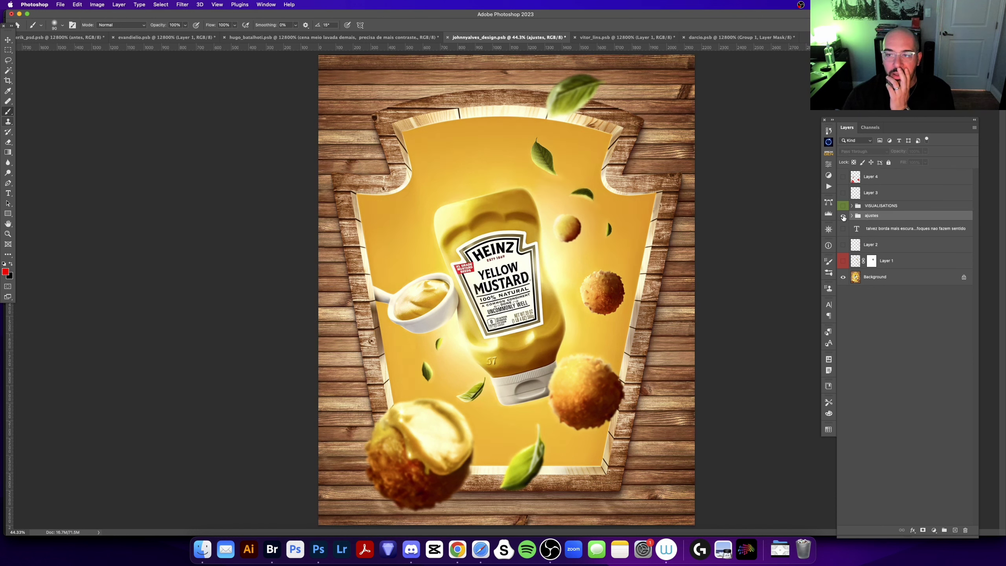
click(844, 216)
click(852, 216)
click(844, 245)
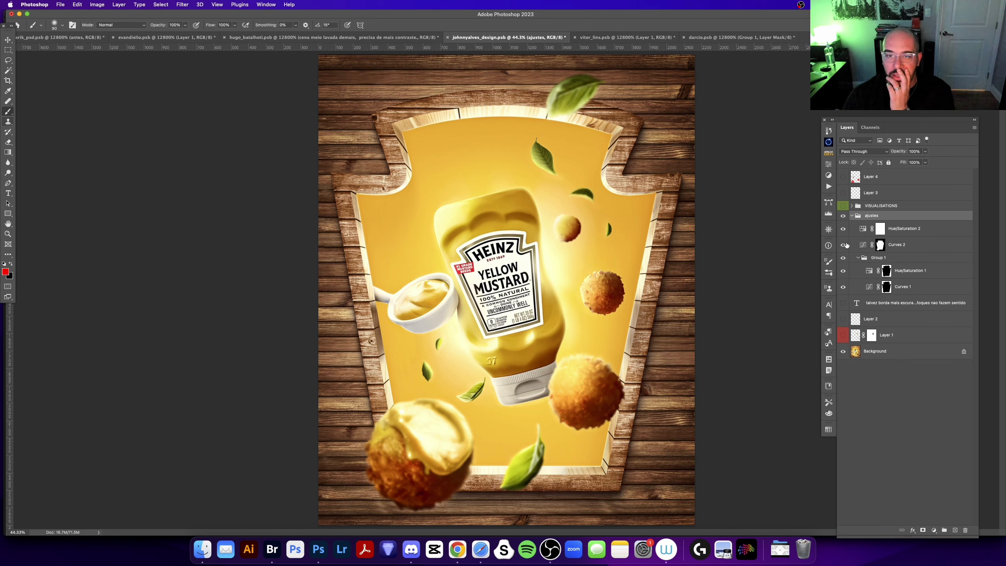
click(852, 216)
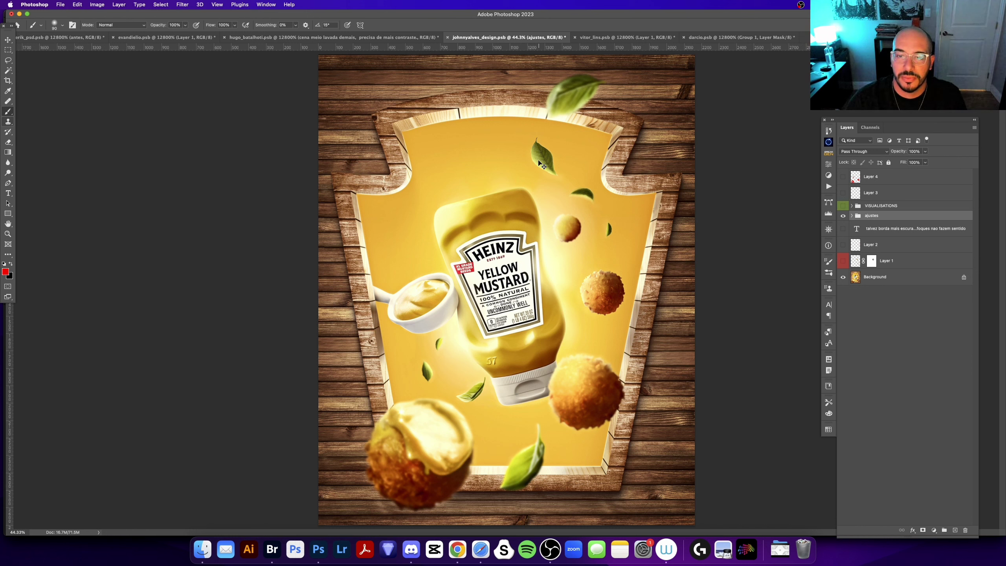
click(844, 217)
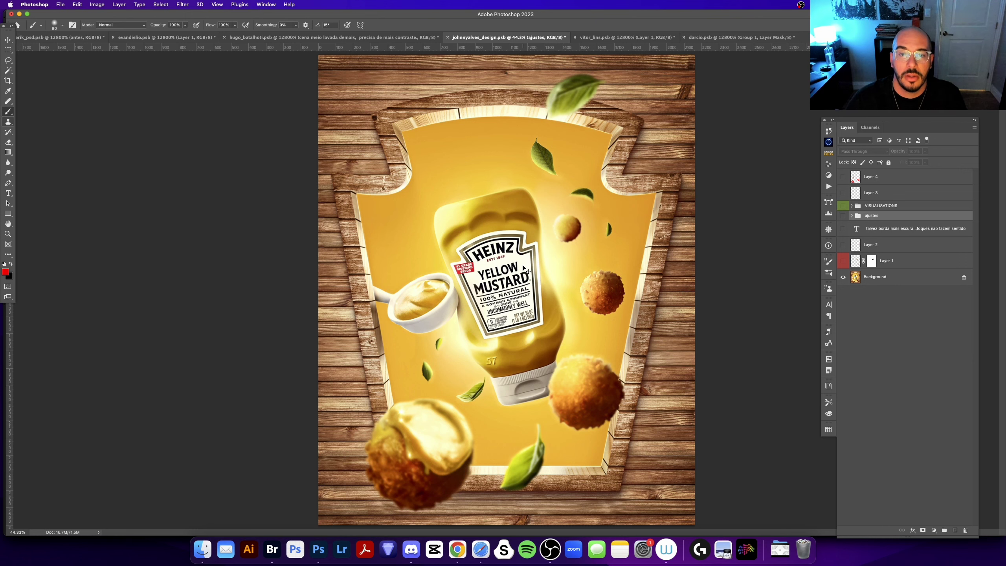
key(super+w)
Answer the save prompt, then cycle through open documents to the Stanley mug beach composite.
click(513, 194)
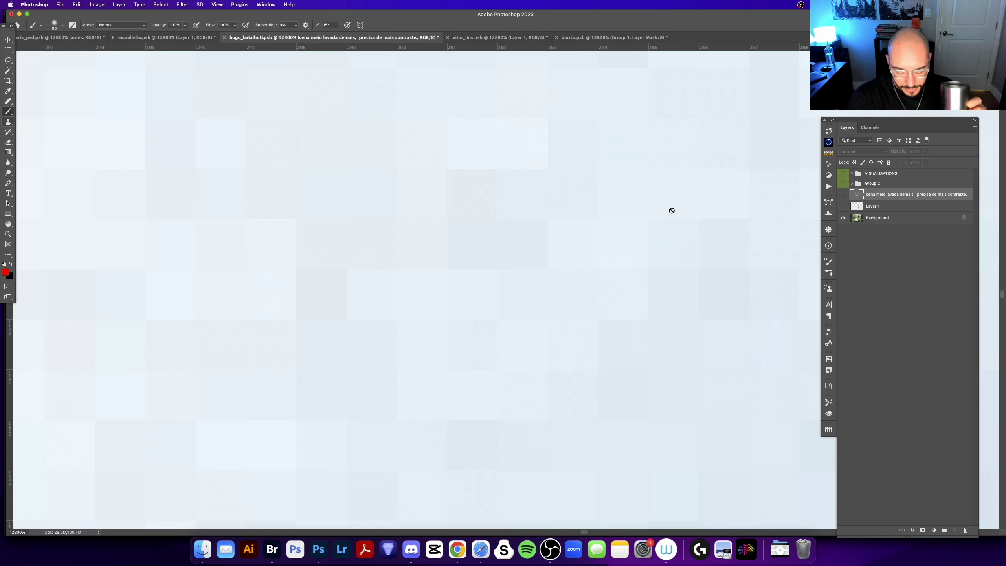
key(super+0)
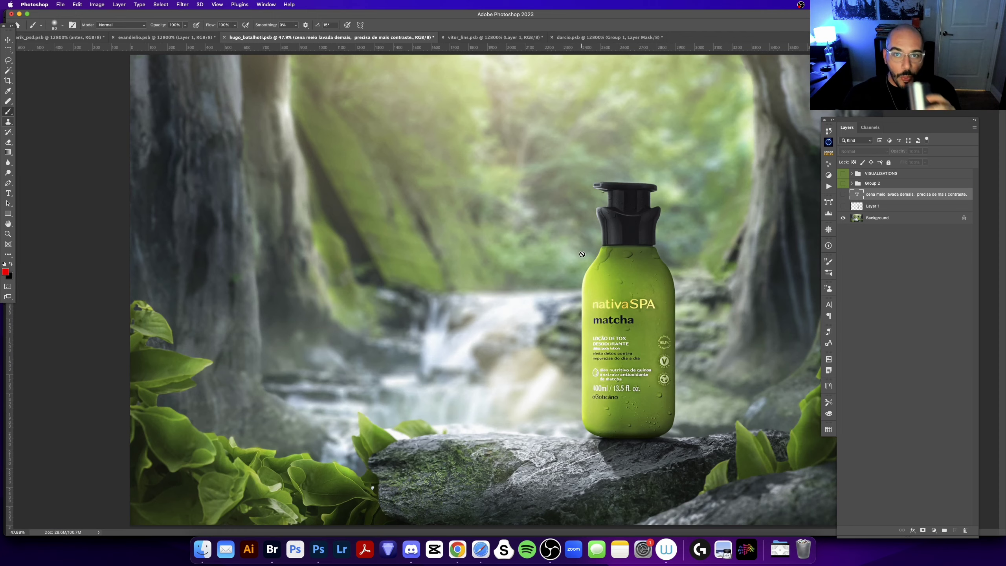
key(ctrl+Tab)
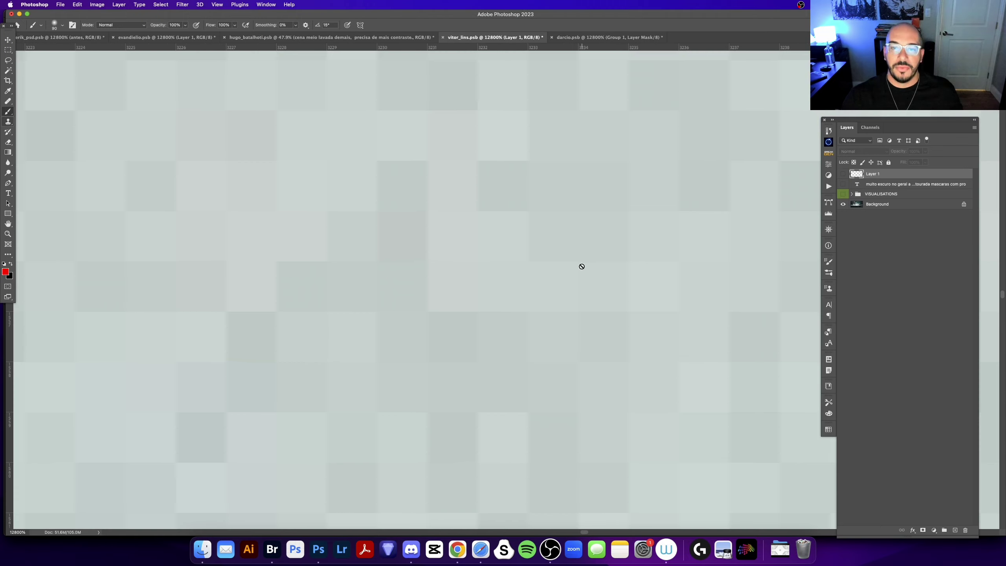
key(ctrl+Tab)
key(ctrl+Tab)
key(ctrl+Tab)
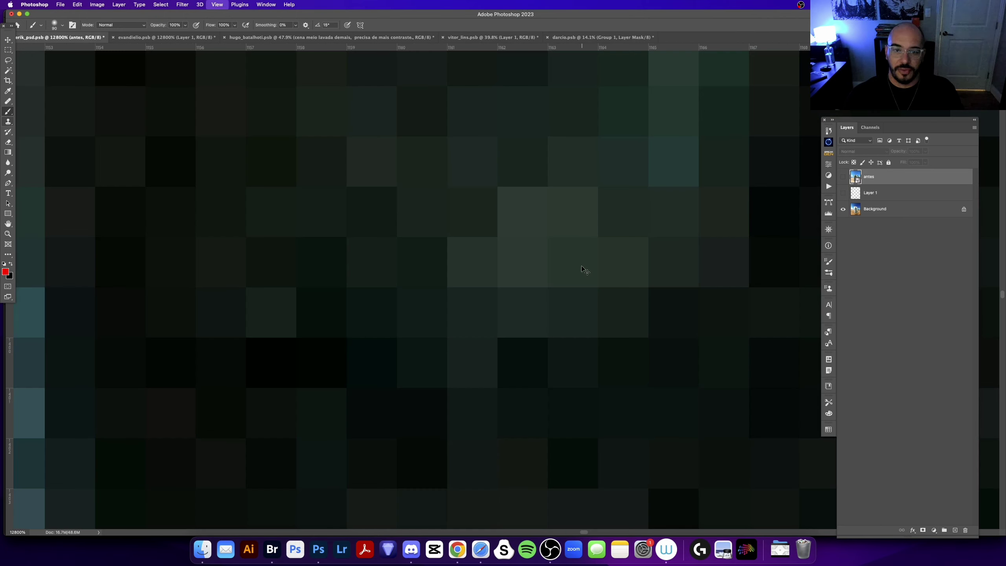
key(ctrl+Tab)
key(ctrl+Tab)
key(ctrl+0)
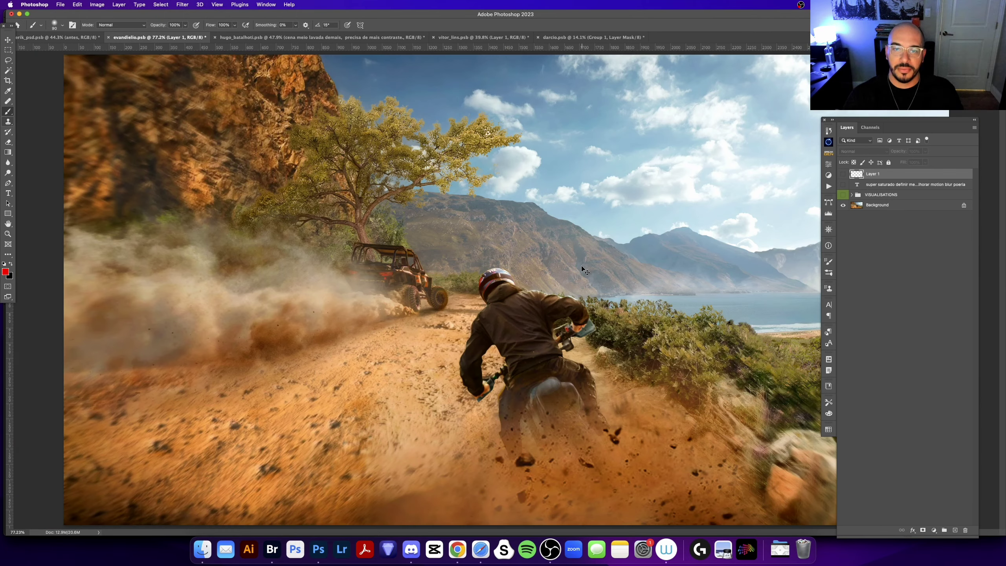
key(ctrl+Tab)
key(ctrl+Tab)
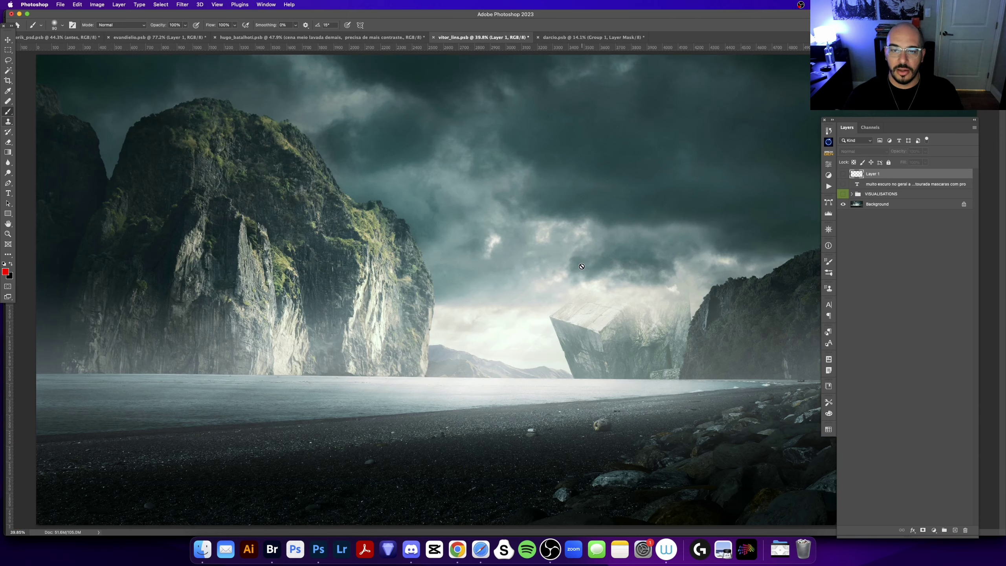
key(ctrl+Tab)
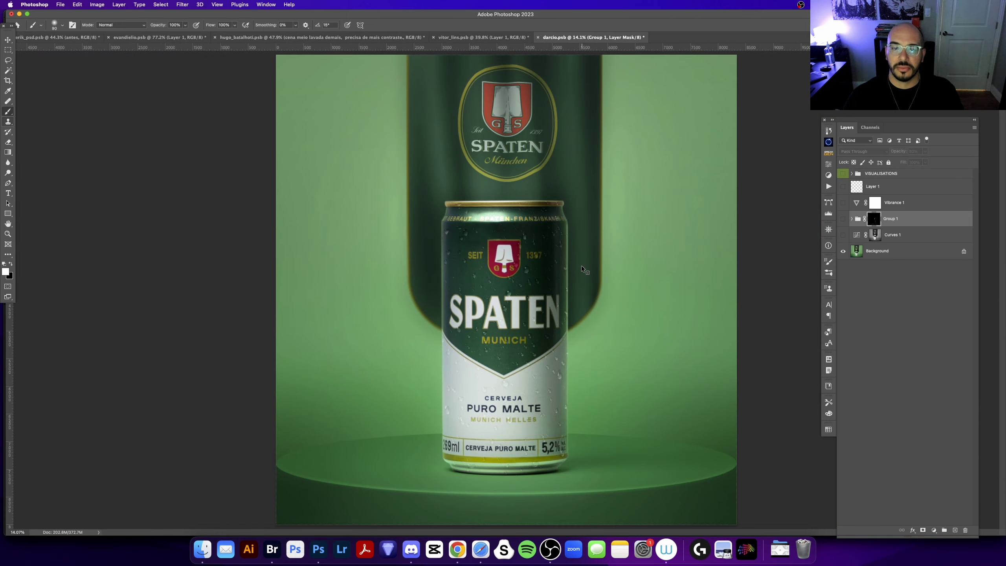
key(ctrl+Tab)
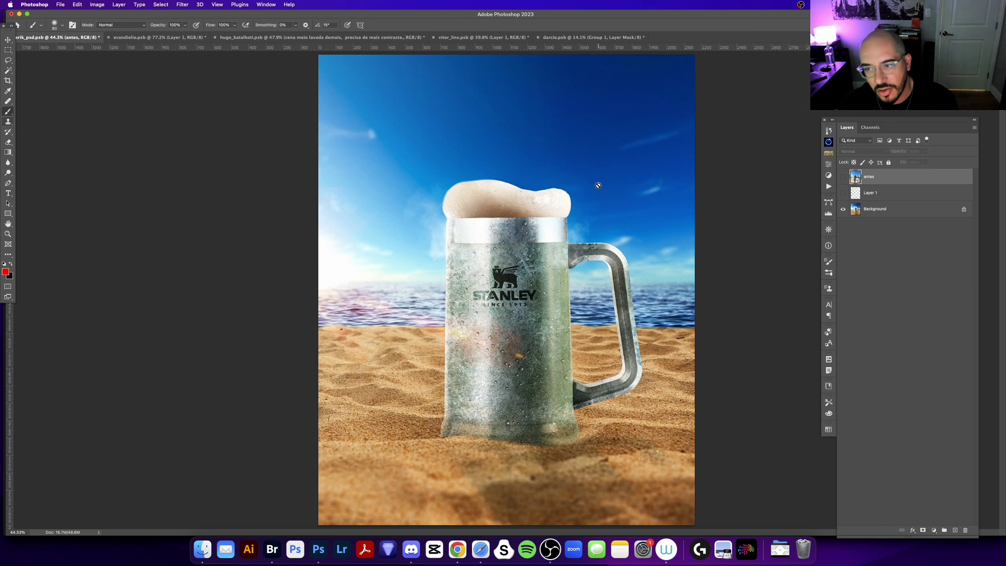
Show the antes layer to reveal the original green Stanley mug.
click(841, 177)
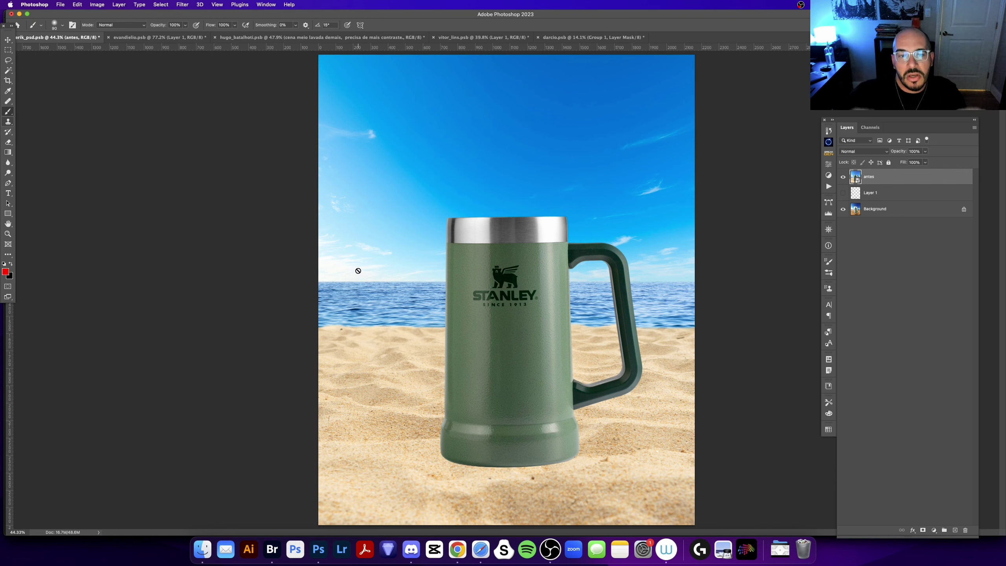
key(z)
click(363, 282)
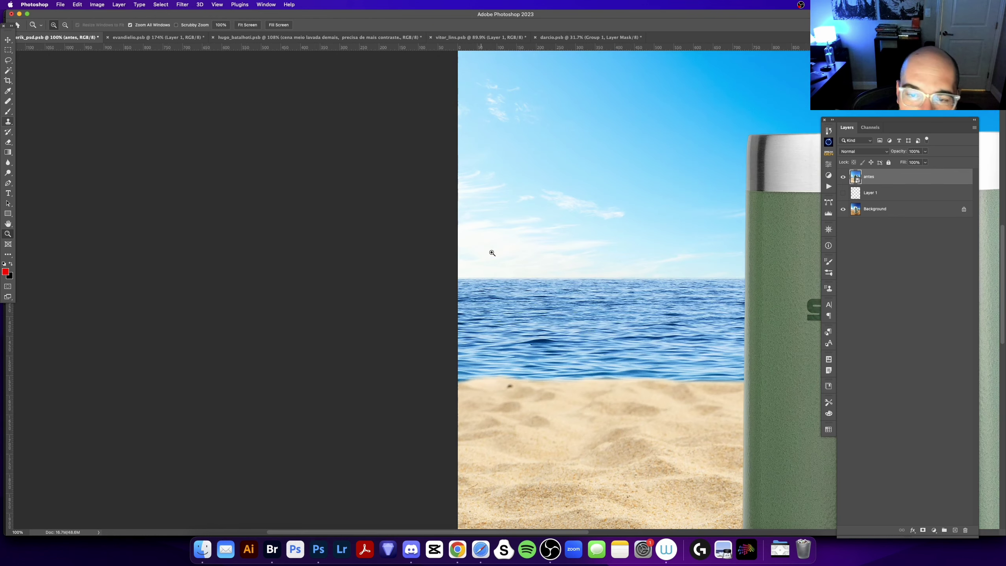
click(539, 264)
click(572, 223)
drag(444, 278, 285, 294)
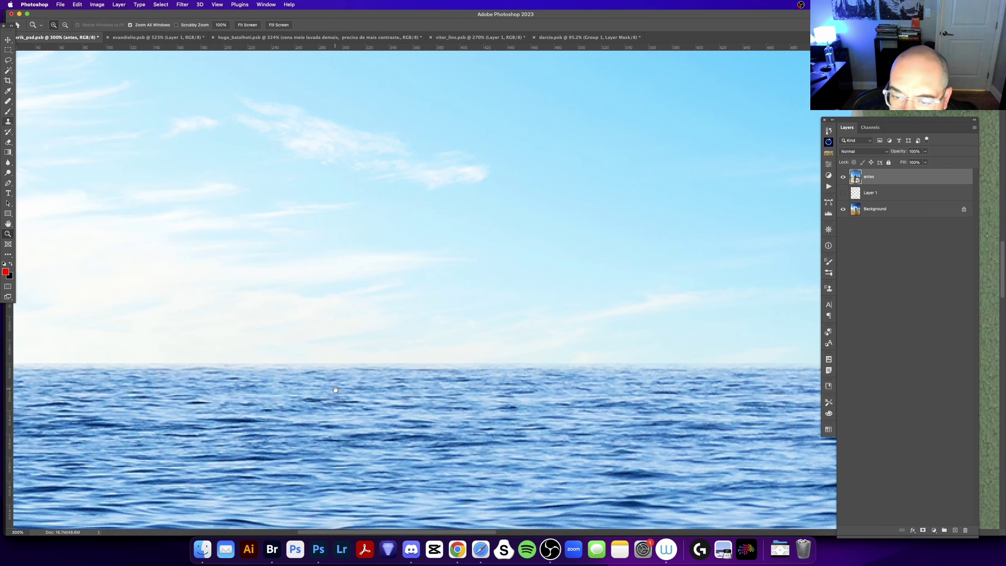
scroll(340, 363, left, 5)
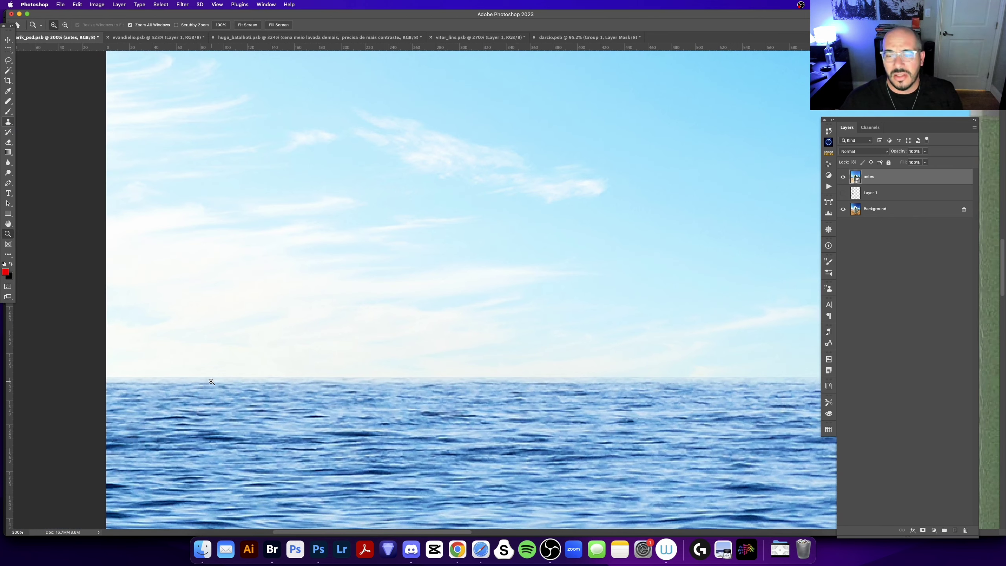
key(super+0)
scroll(213, 385, up, 2)
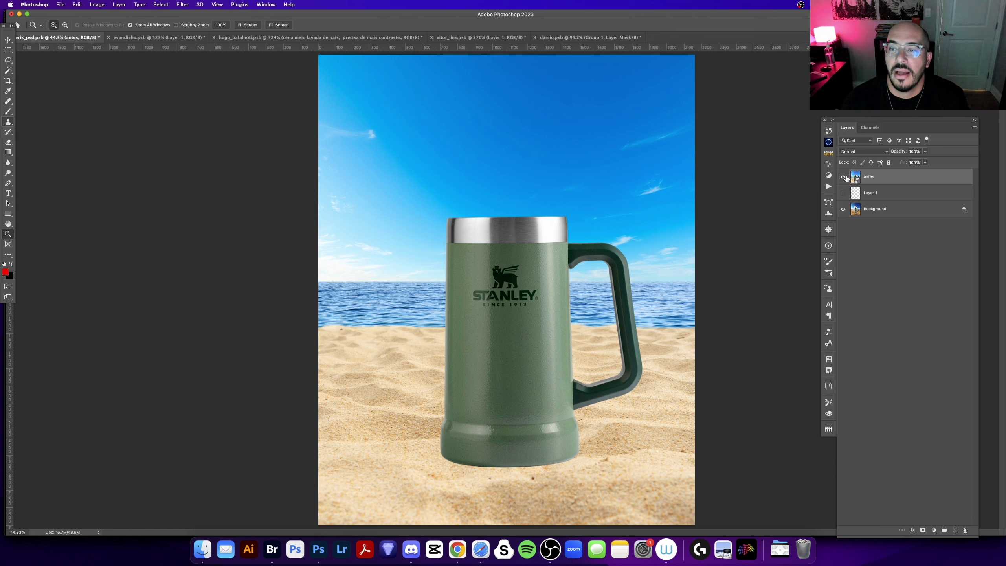
click(844, 177)
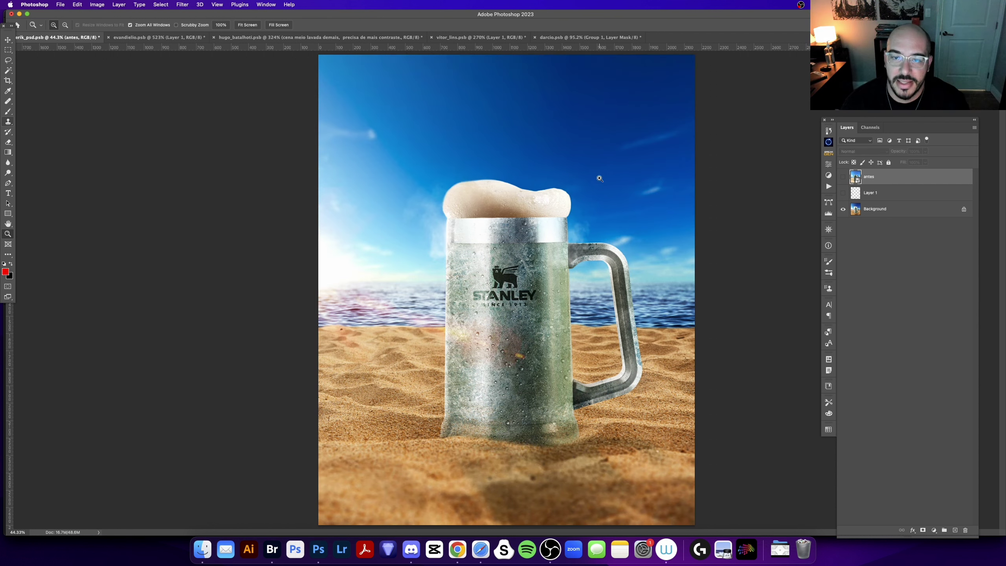
click(844, 193)
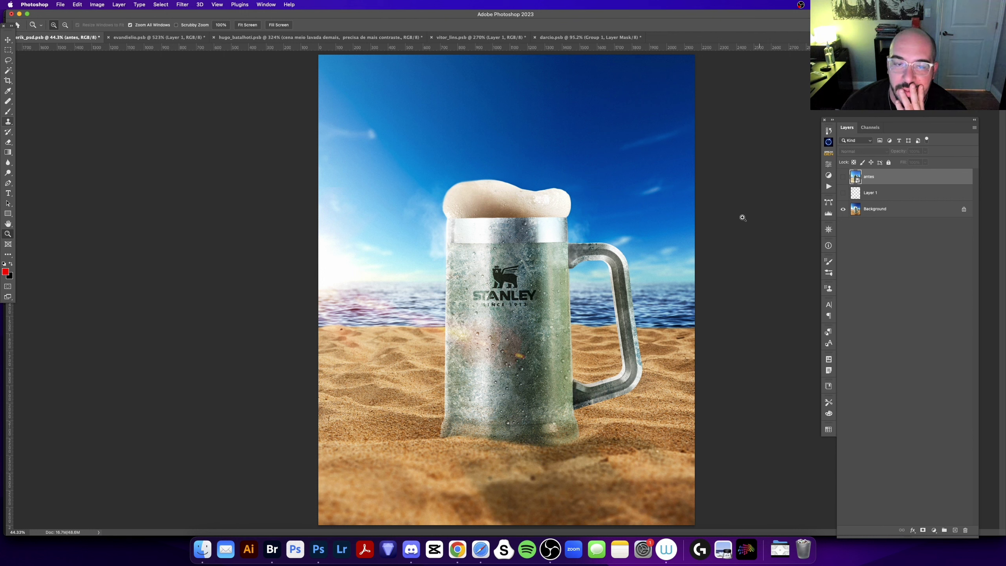
click(843, 193)
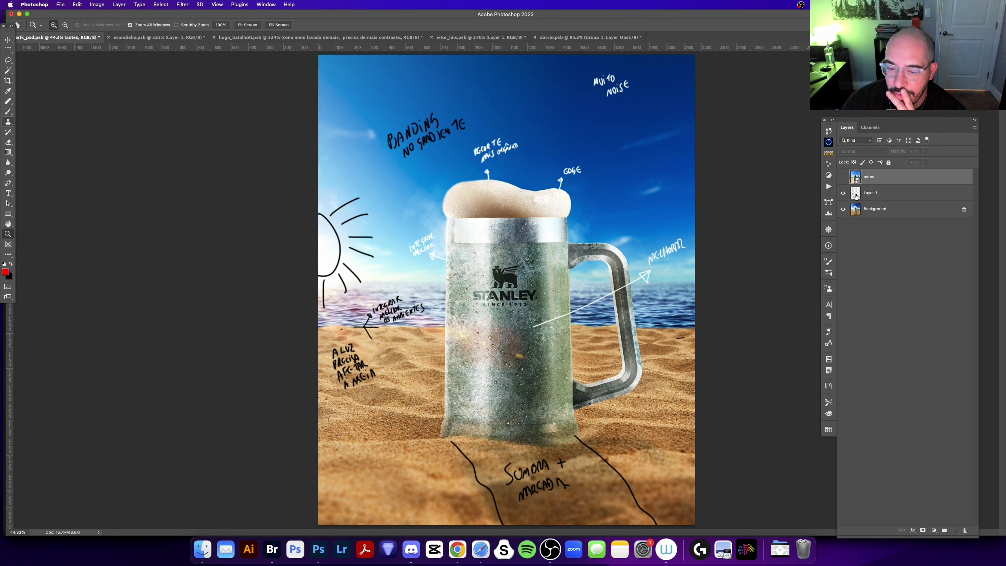
click(843, 193)
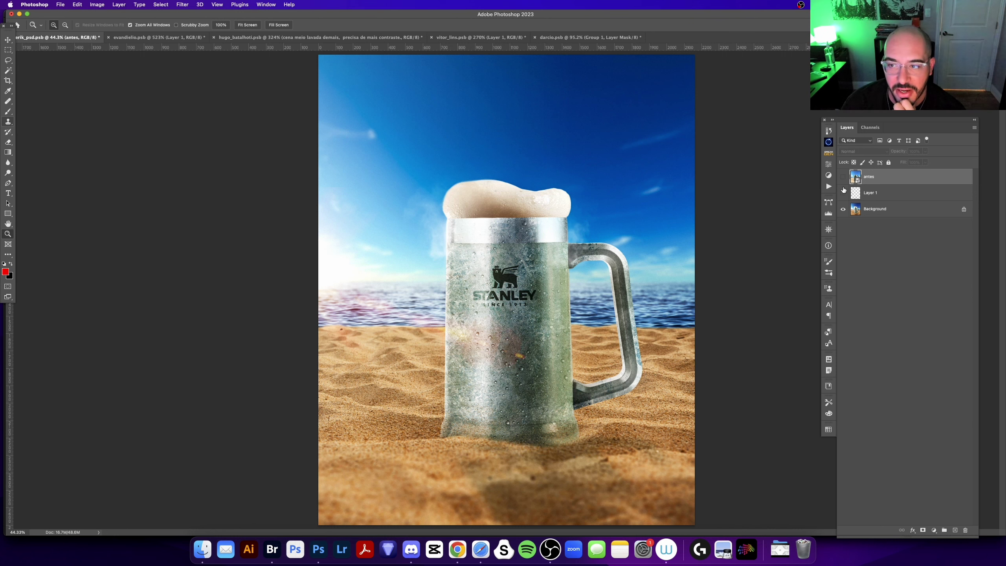
click(843, 177)
click(844, 193)
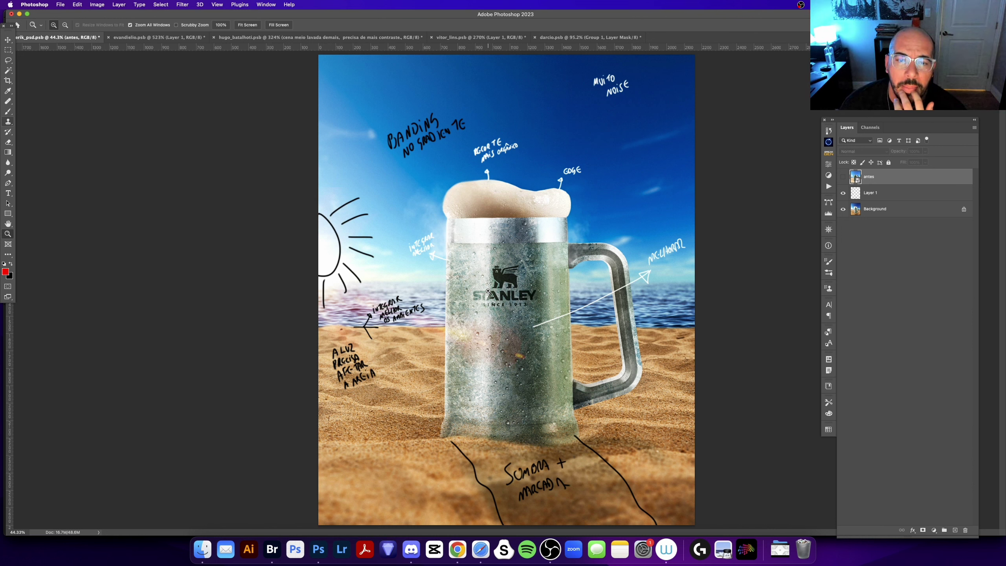
click(843, 177)
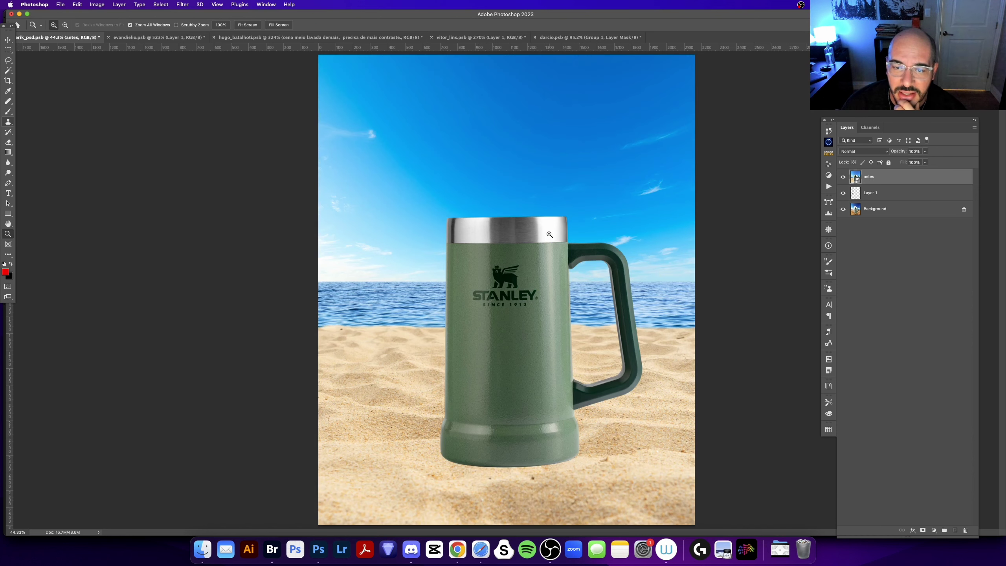
click(844, 177)
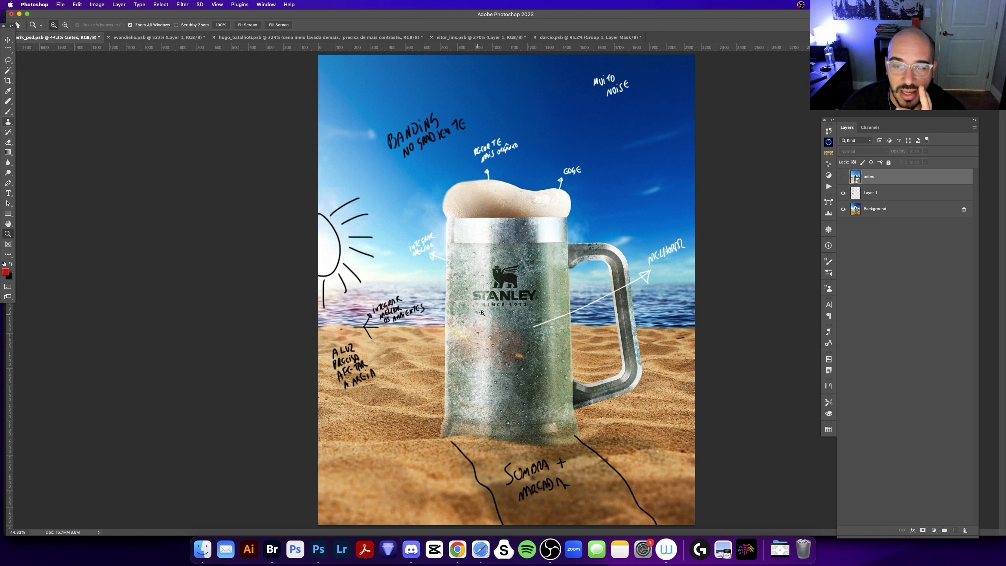
click(844, 177)
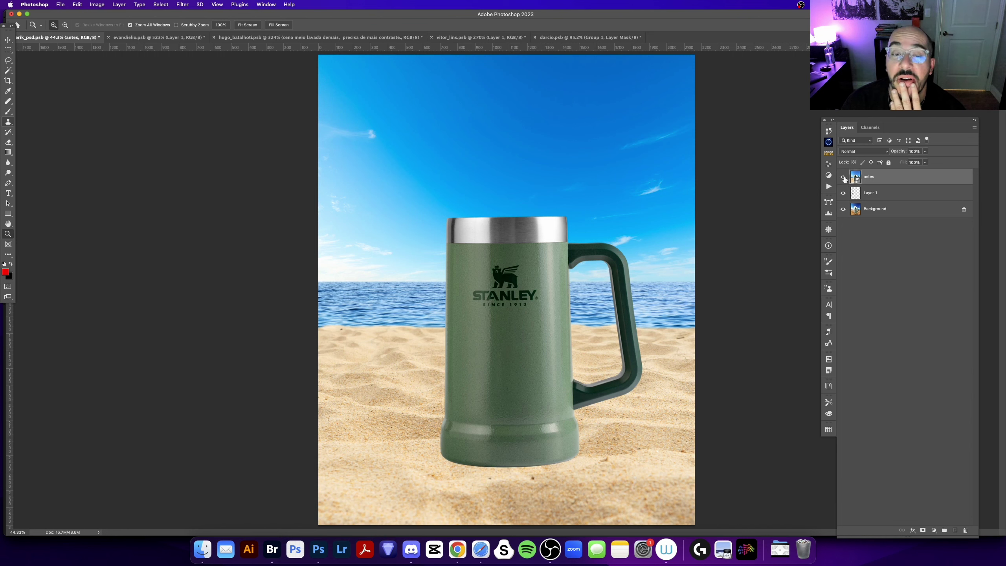
click(844, 178)
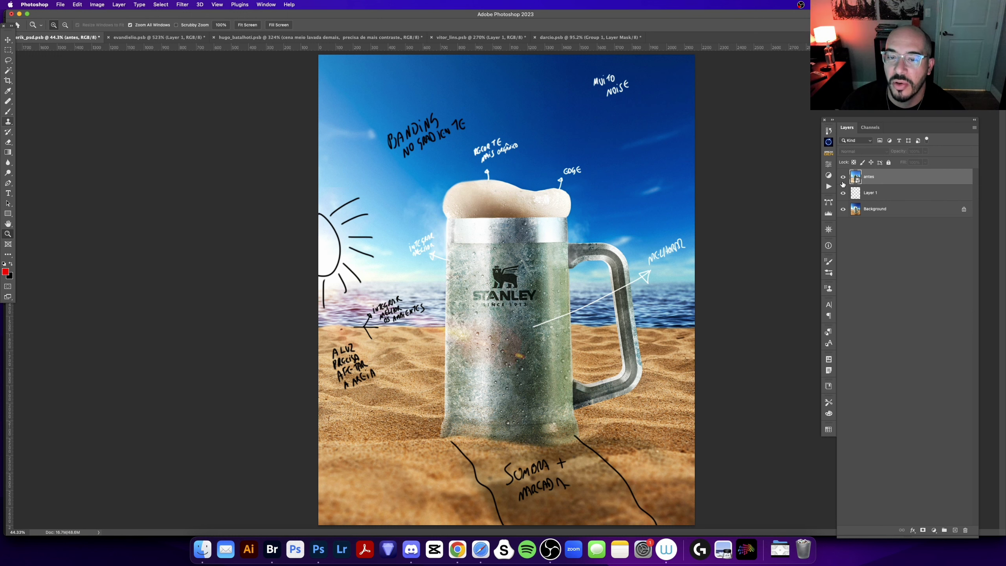
click(844, 177)
click(843, 177)
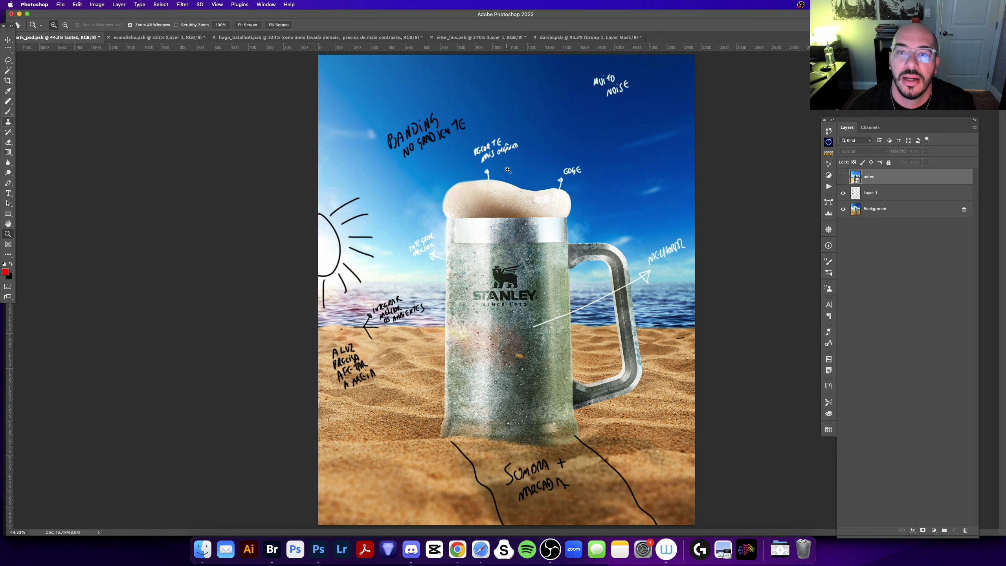
key(super+1)
click(393, 333)
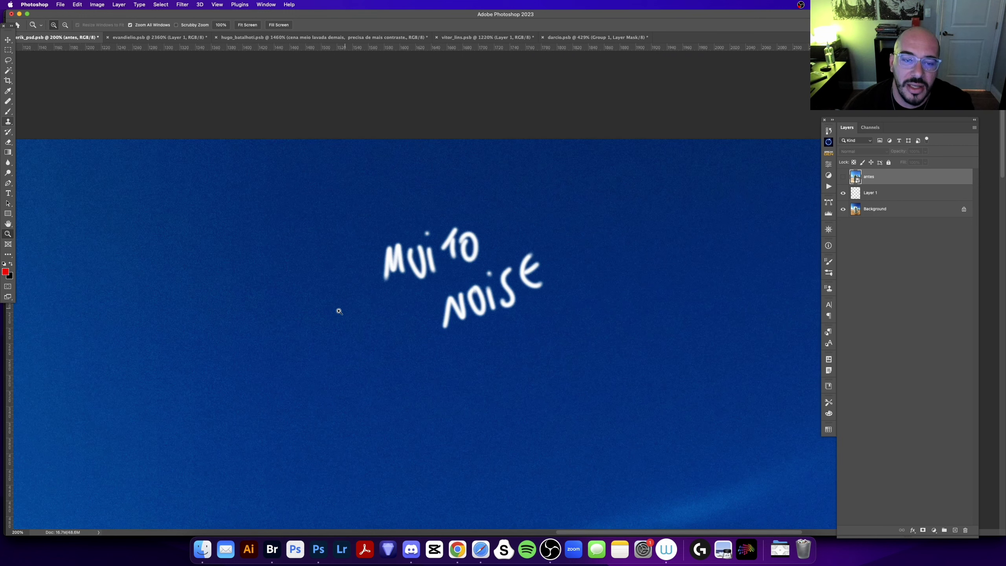
drag(337, 310, 521, 240)
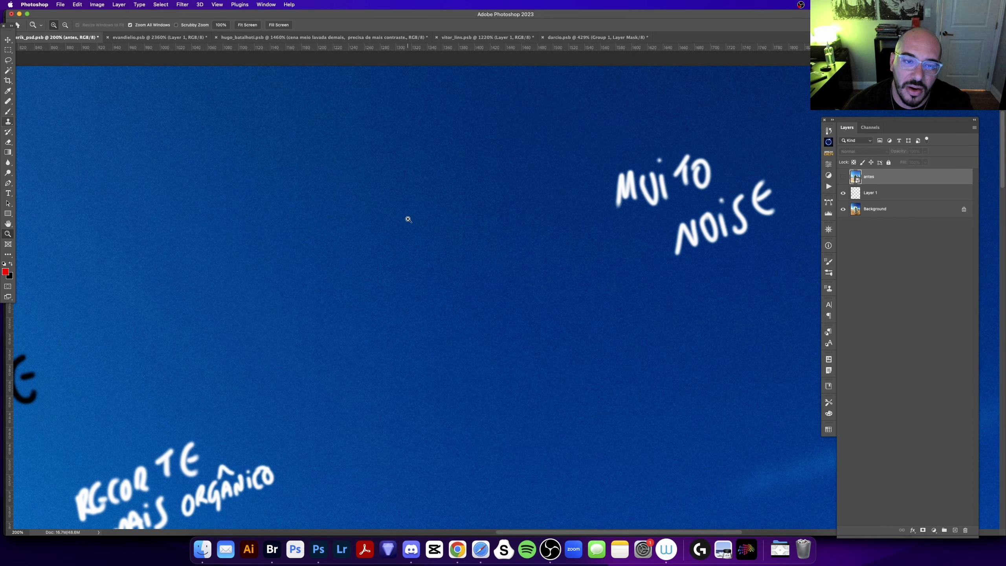
click(387, 234)
drag(267, 250, 393, 216)
scroll(393, 216, down, 10)
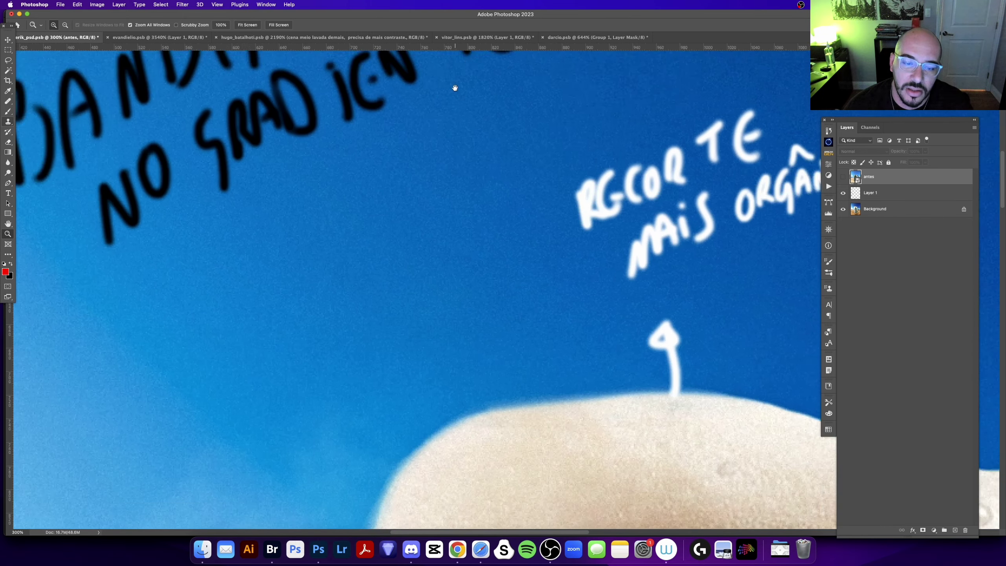
scroll(452, 155, left, 8)
key(super+0)
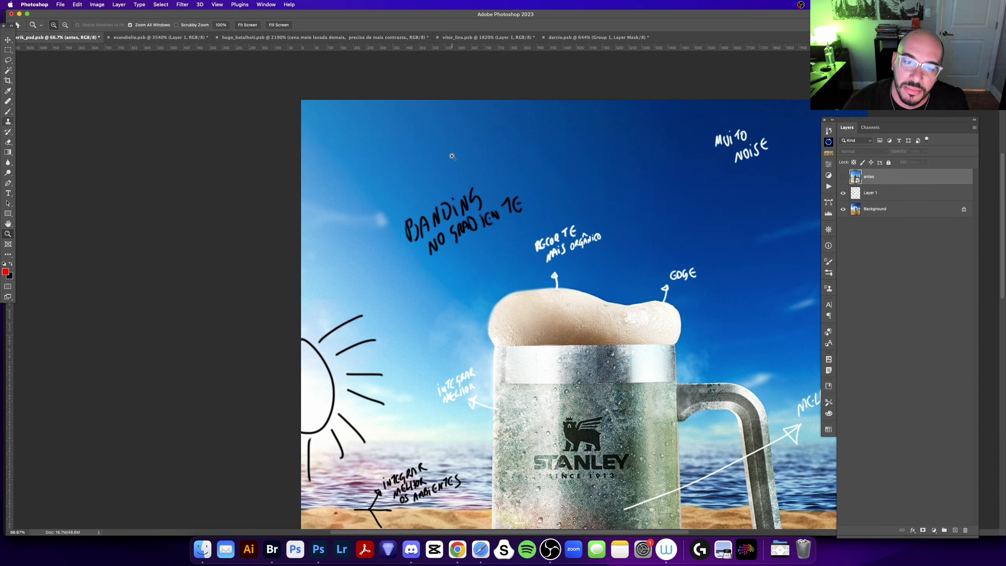
click(416, 250)
drag(427, 247, 427, 268)
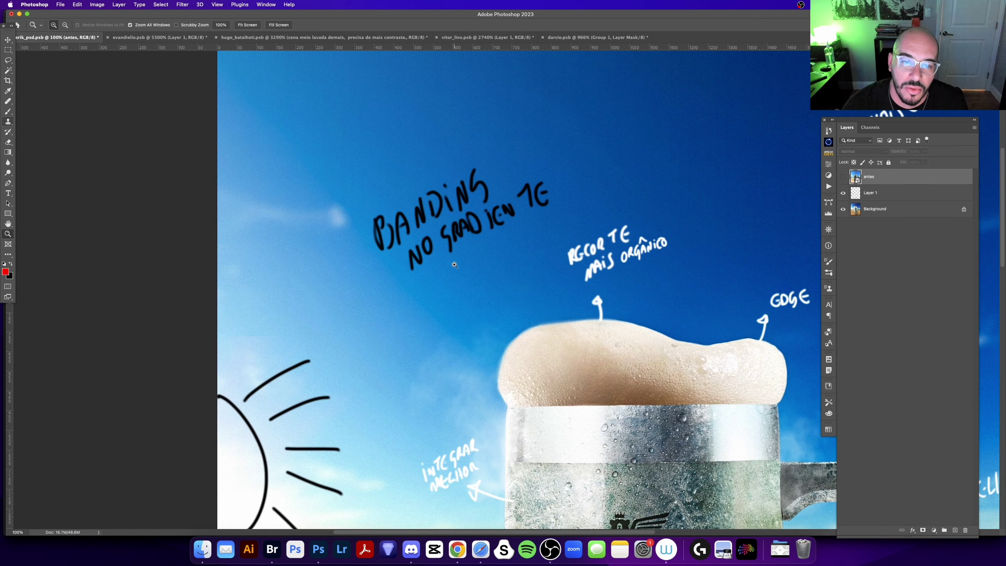
click(425, 325)
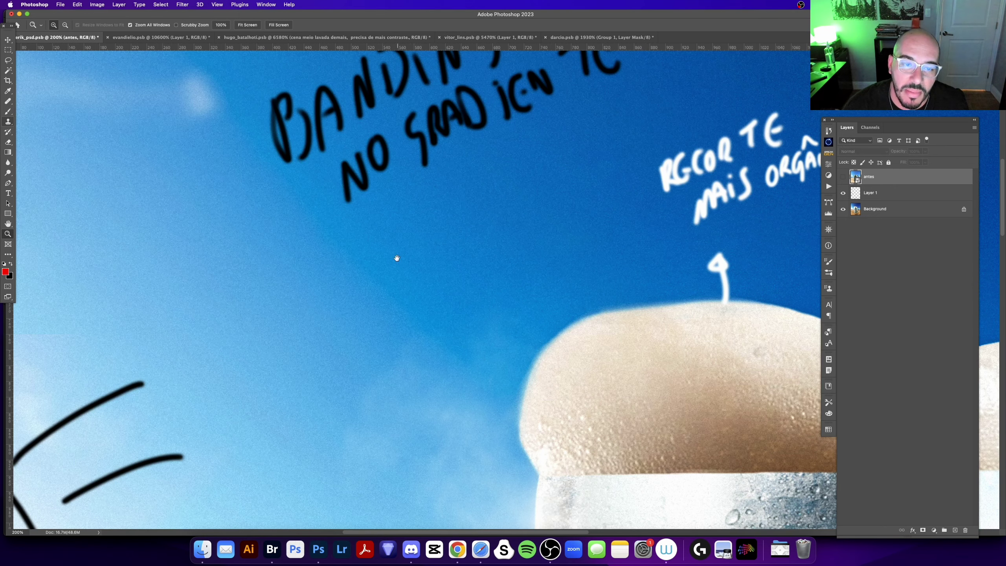
alt+click(323, 286)
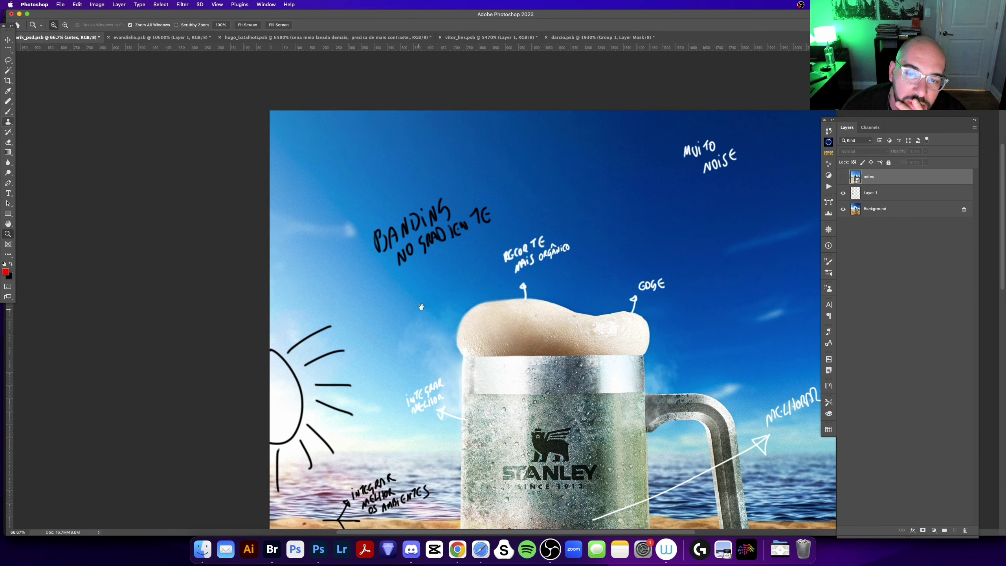
scroll(421, 307, down, 5)
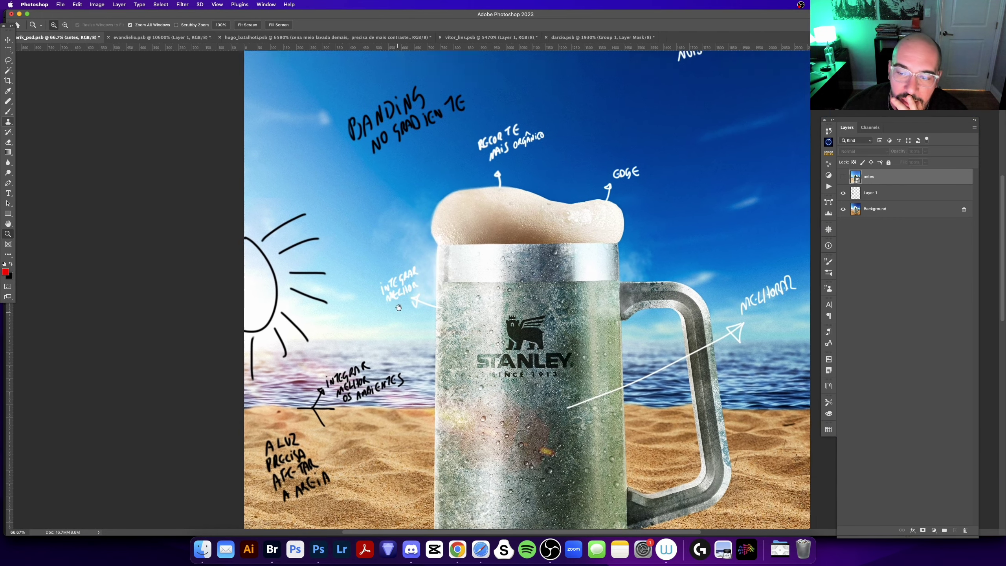
drag(399, 308, 413, 262)
double_click(284, 327)
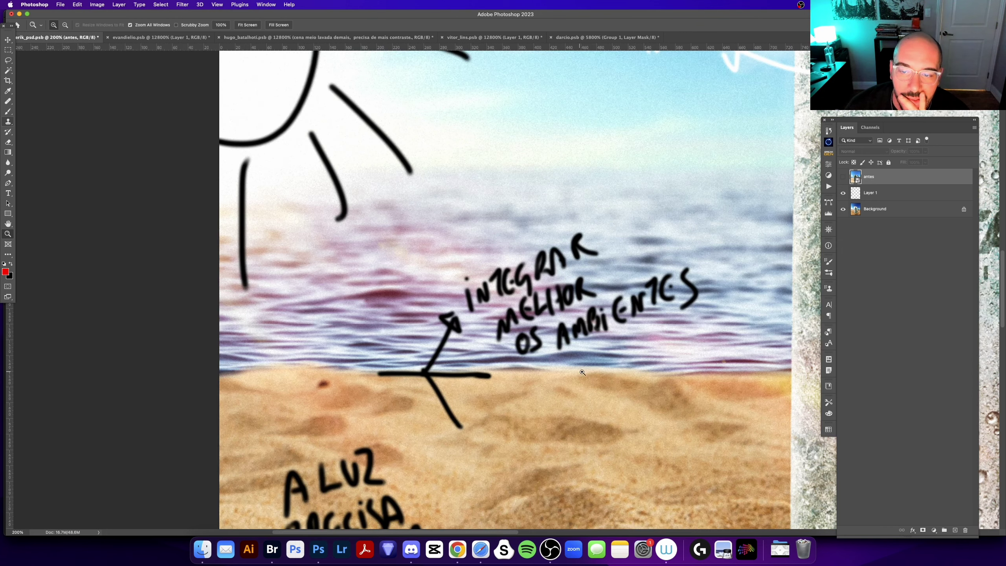
scroll(655, 380, right, 3)
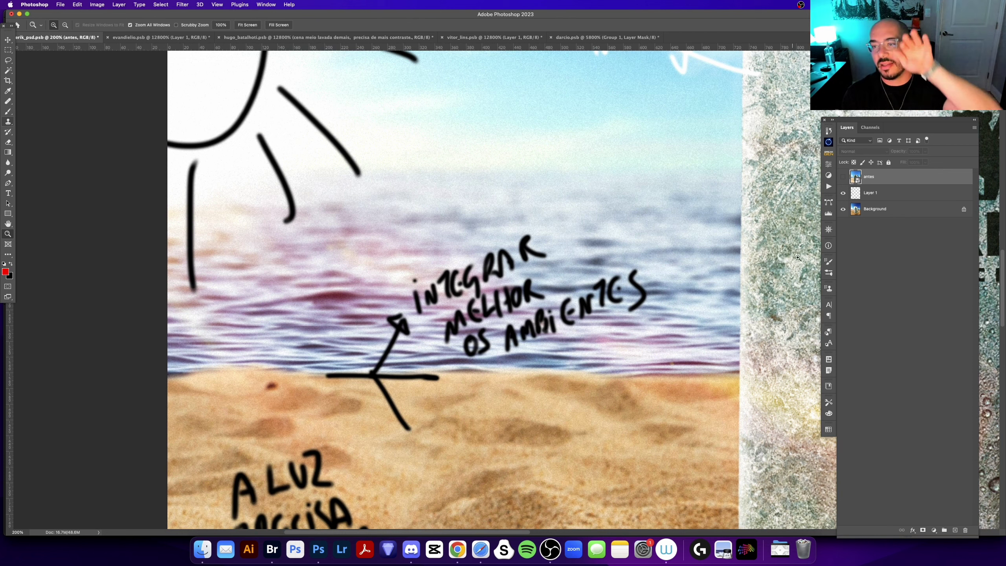
click(844, 177)
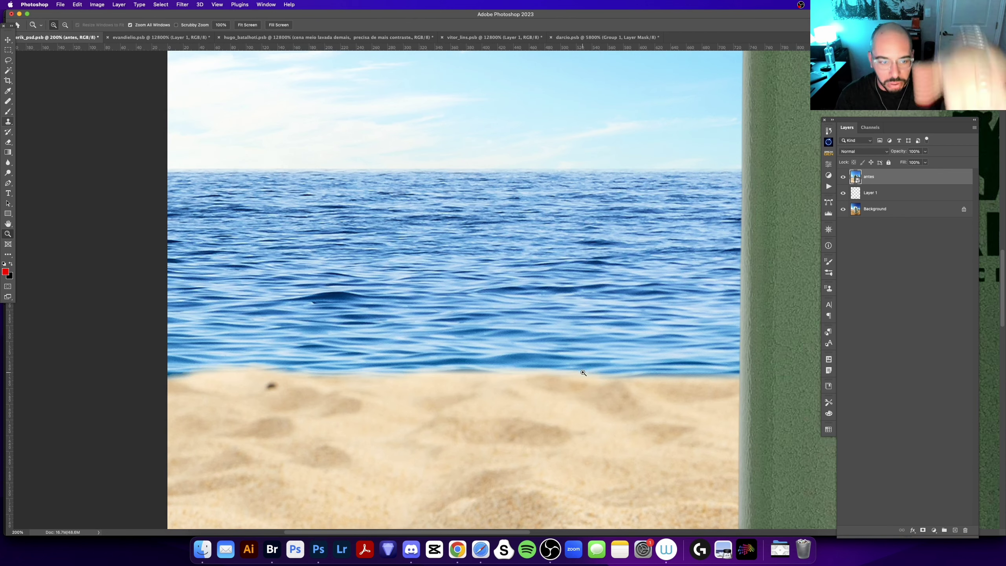
click(844, 178)
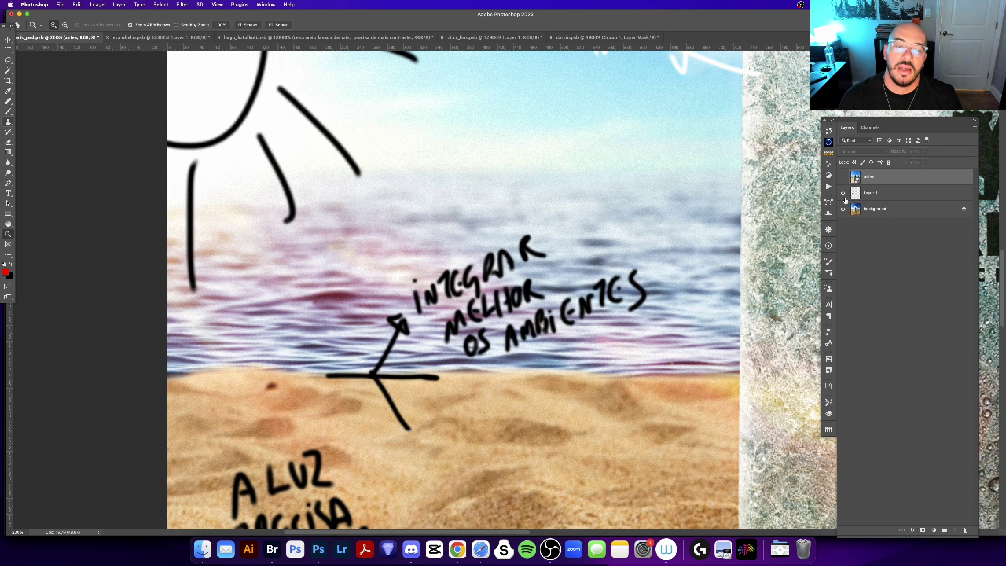
alt+click(309, 377)
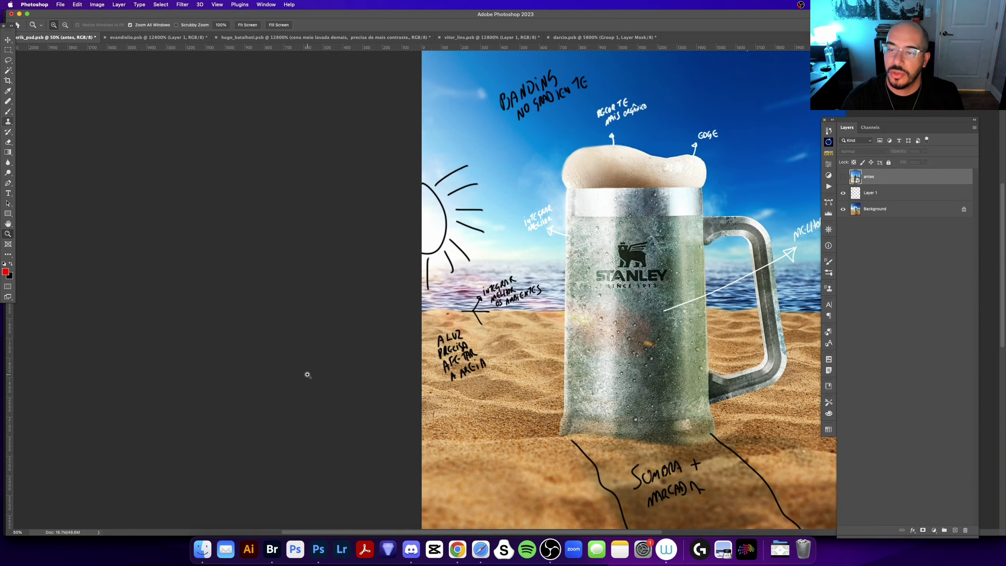
drag(558, 365, 420, 369)
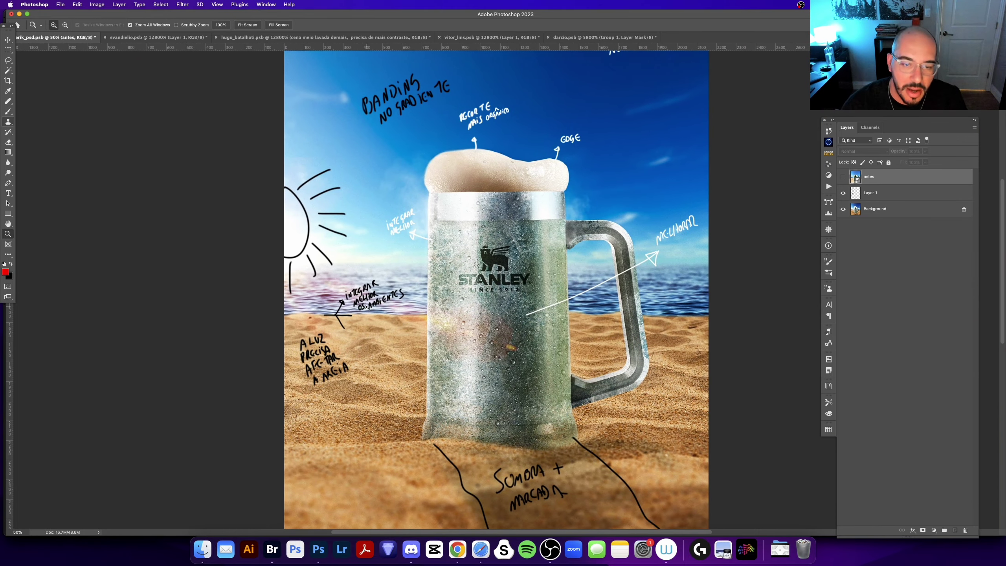
click(367, 308)
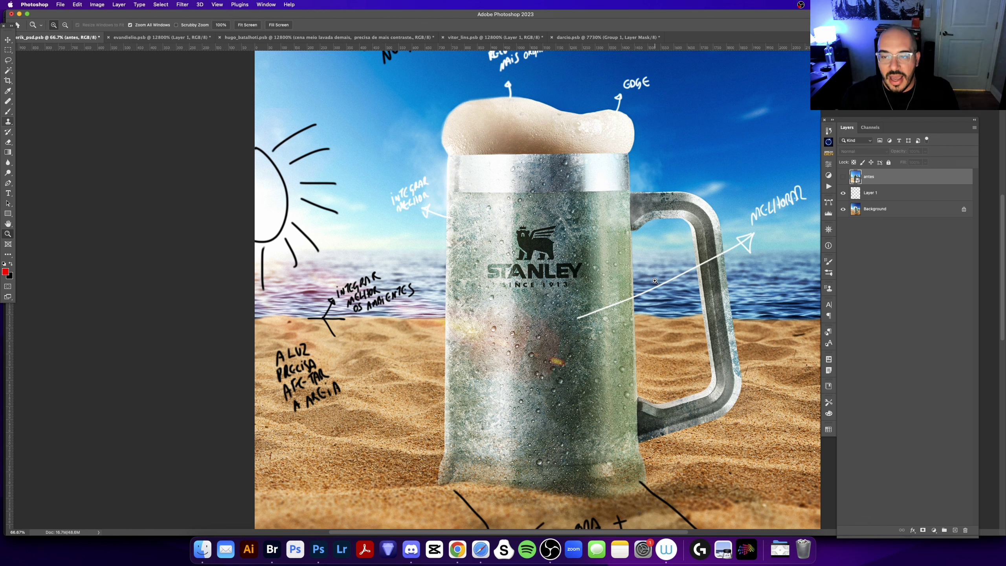
double_click(741, 281)
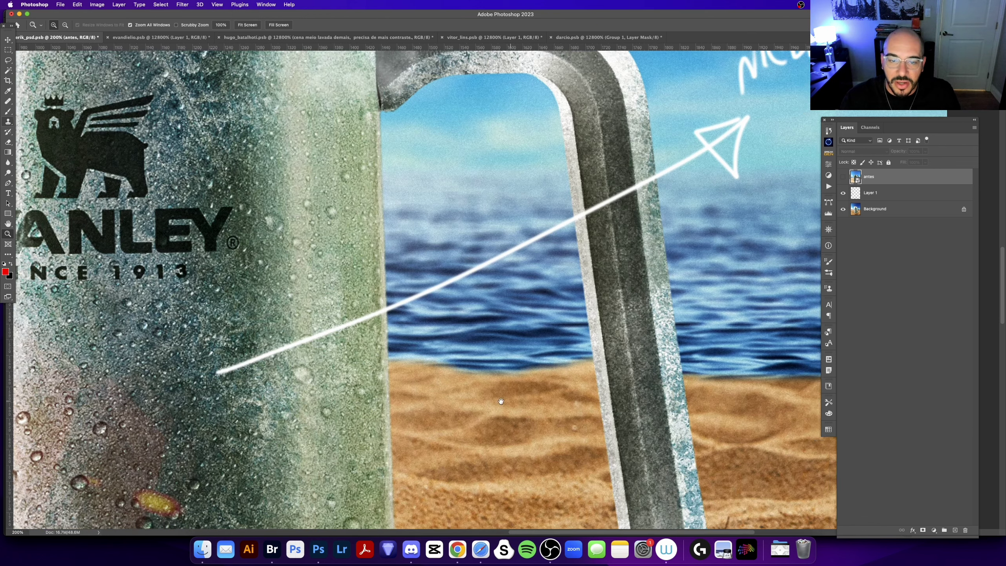
scroll(396, 392, right, 5)
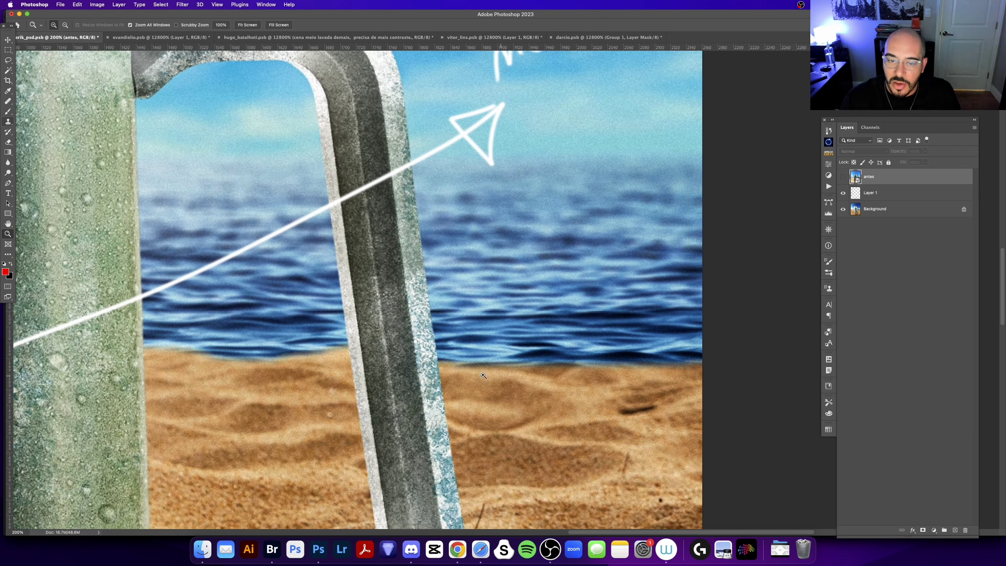
scroll(484, 375, left, 5)
scroll(379, 400, left, 5)
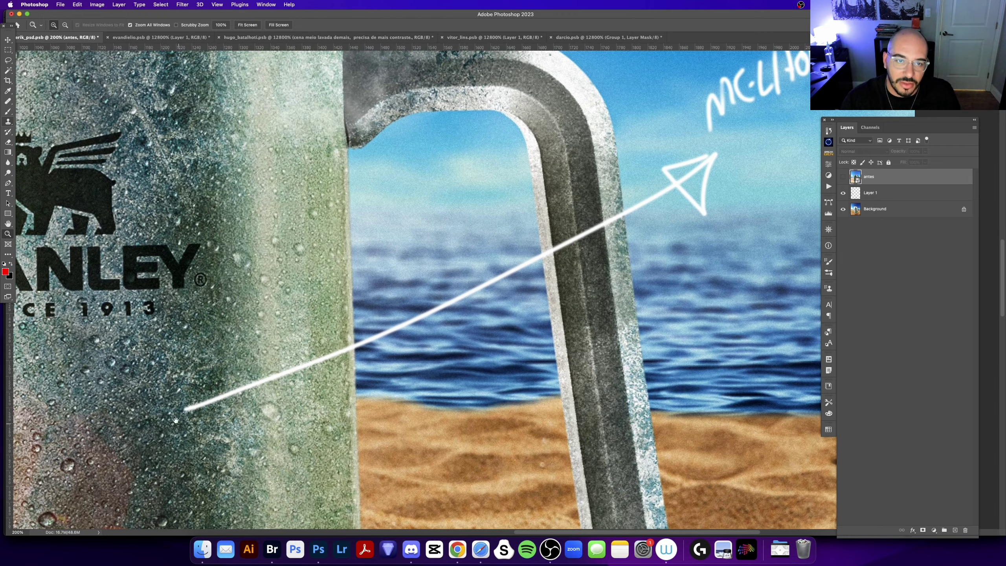
scroll(175, 421, left, 10)
scroll(316, 356, left, 2)
scroll(279, 359, left, 2)
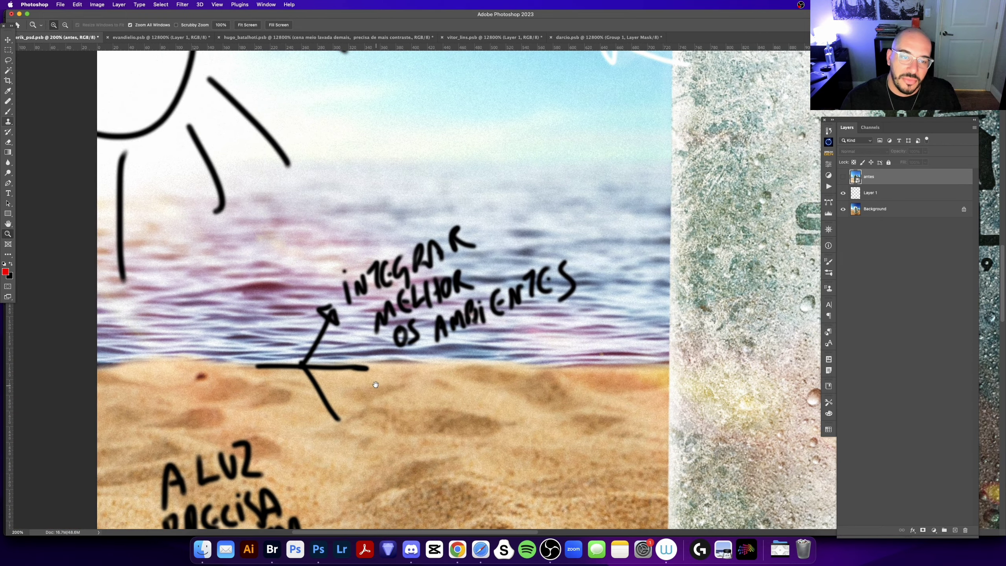
scroll(323, 378, down, 5)
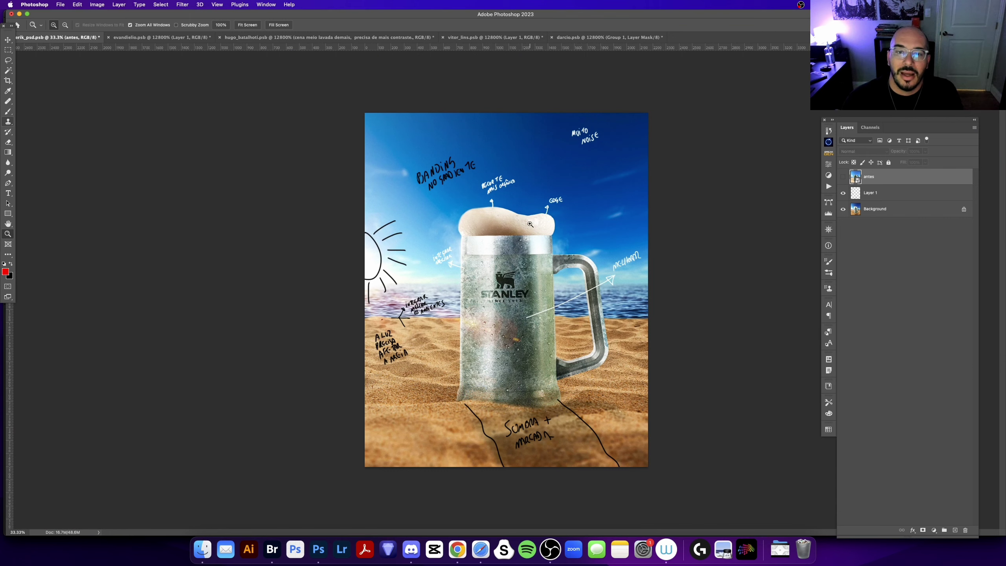
scroll(512, 210, up, 1)
scroll(489, 313, up, 1)
scroll(505, 351, up, 1)
scroll(505, 351, down, 3)
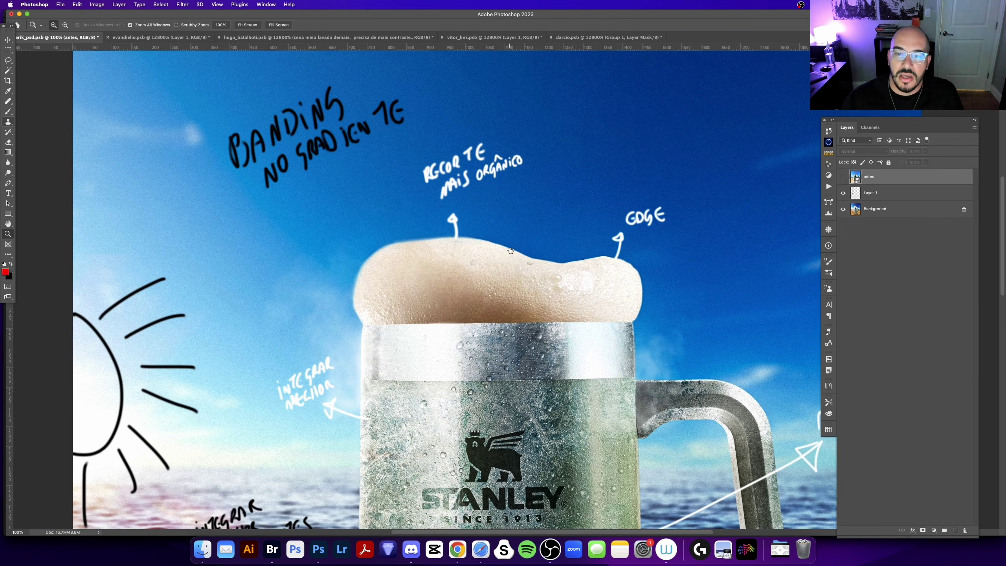
scroll(535, 236, up, 2)
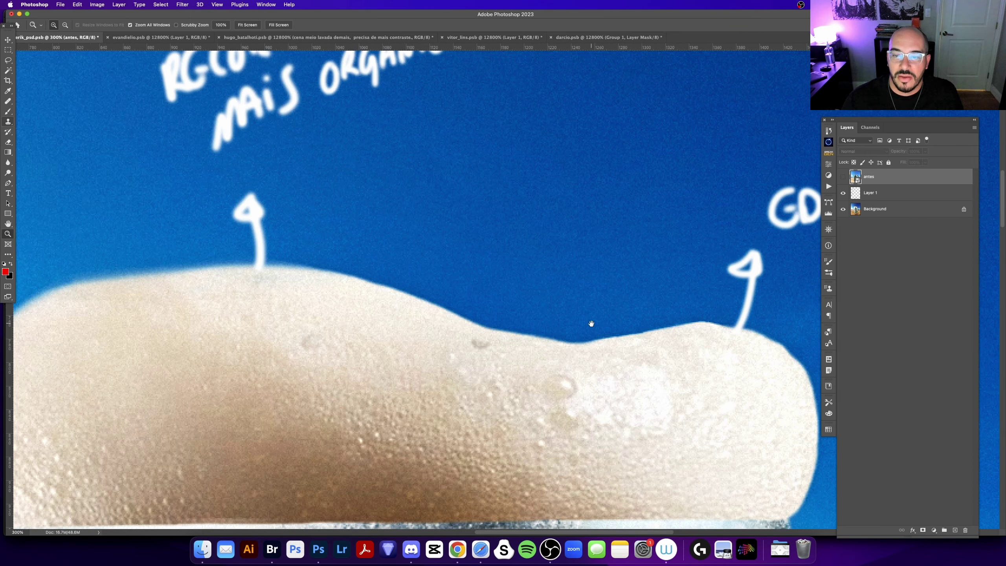
scroll(591, 324, right, 5)
scroll(592, 324, down, 2)
scroll(514, 236, right, 1)
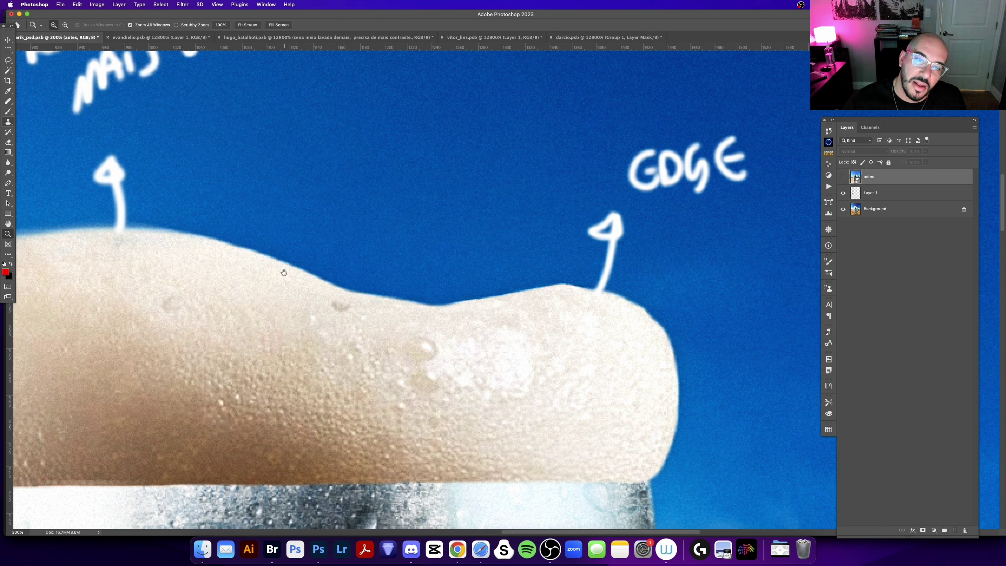
scroll(284, 272, left, 5)
scroll(284, 273, up, 2)
scroll(326, 210, left, 5)
scroll(327, 210, down, 3)
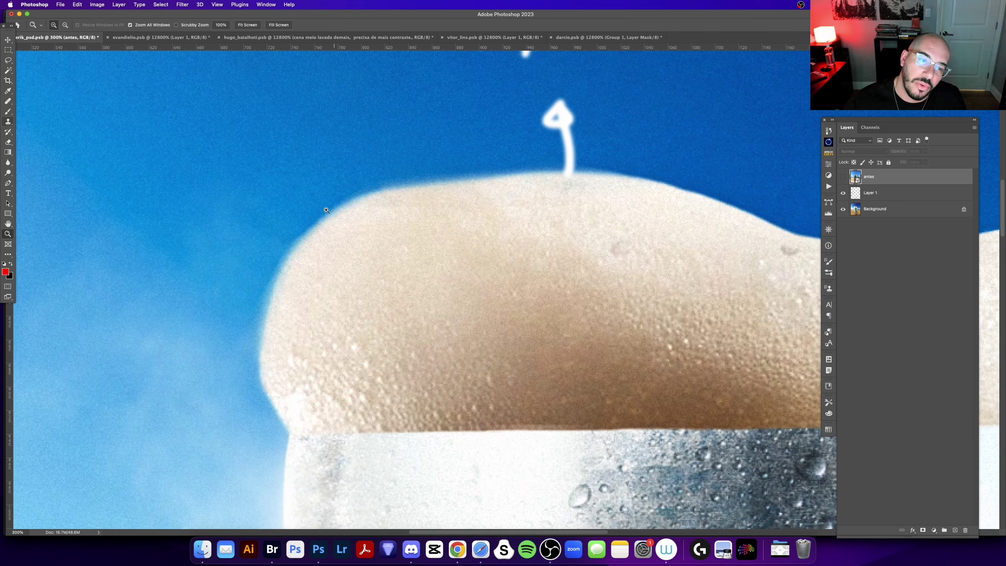
scroll(317, 238, down, 5)
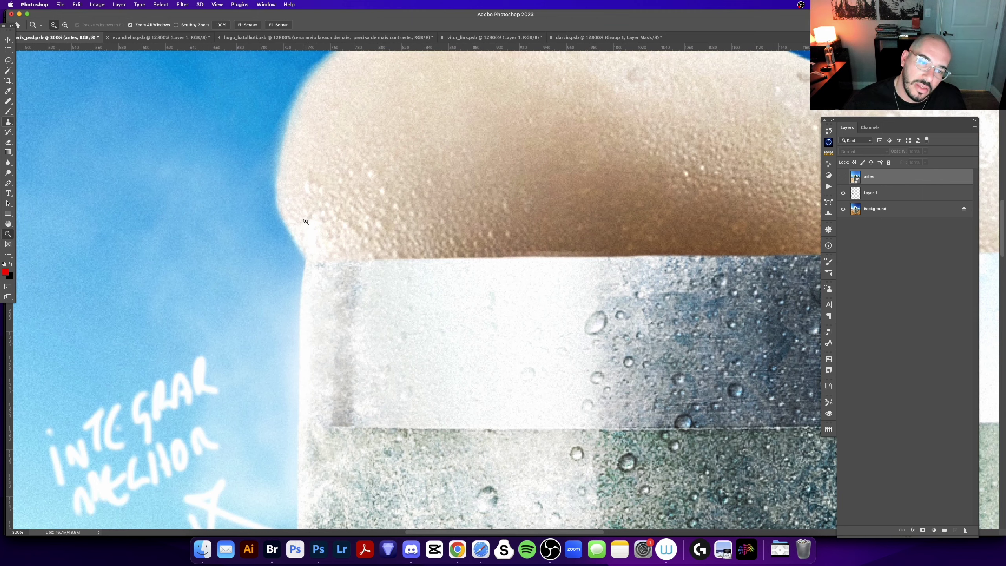
scroll(317, 222, up, 6)
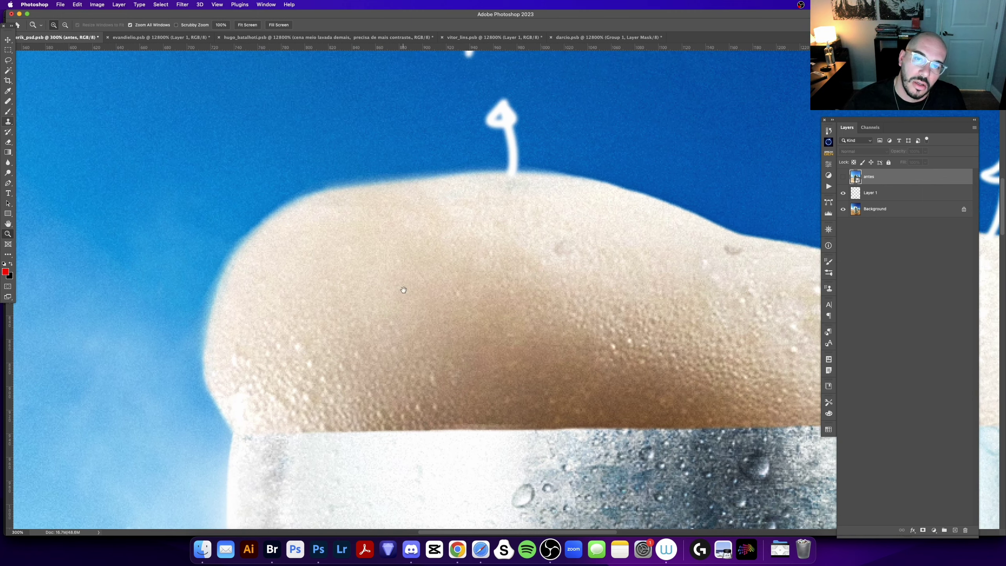
scroll(266, 270, right, 5)
scroll(266, 270, right, 2)
scroll(321, 260, right, 3)
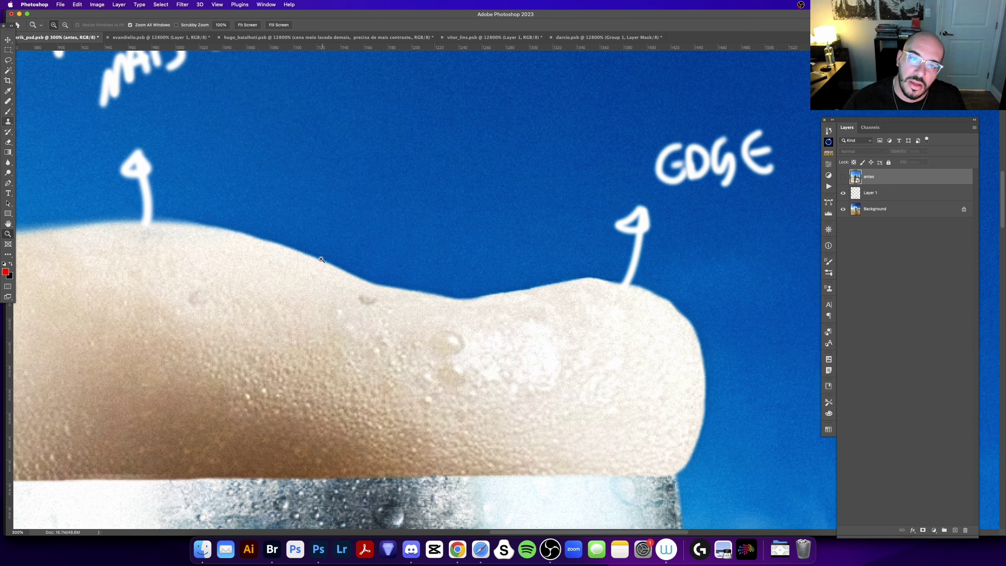
scroll(501, 294, right, 3)
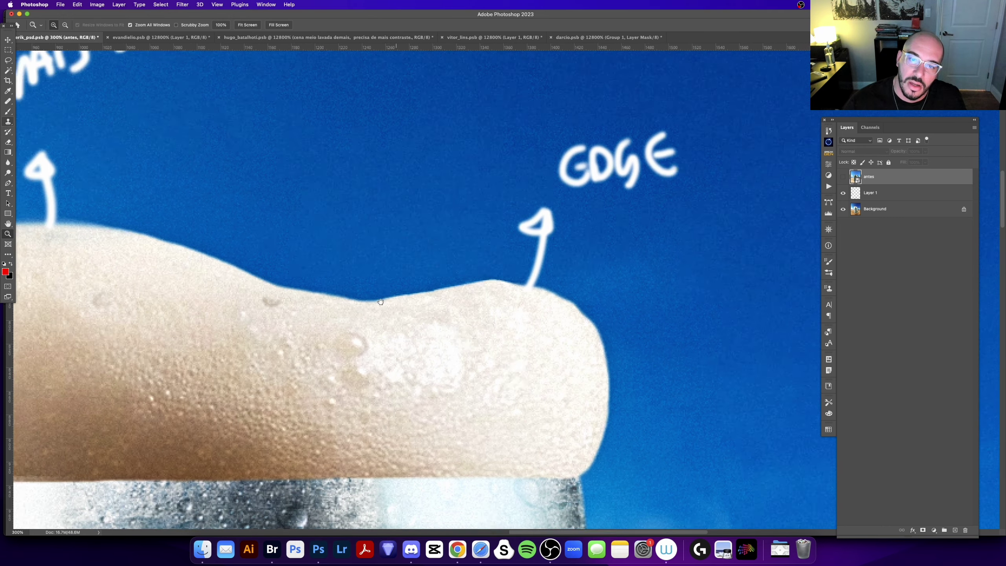
scroll(322, 308, right, 2)
scroll(361, 296, down, 2)
scroll(496, 262, down, 1)
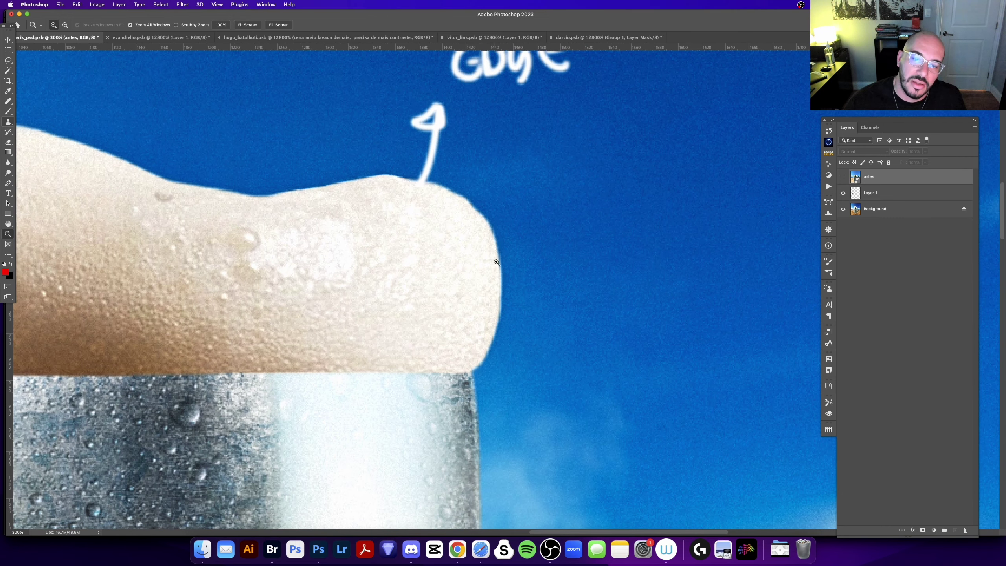
scroll(483, 363, down, 2)
scroll(482, 256, down, 1)
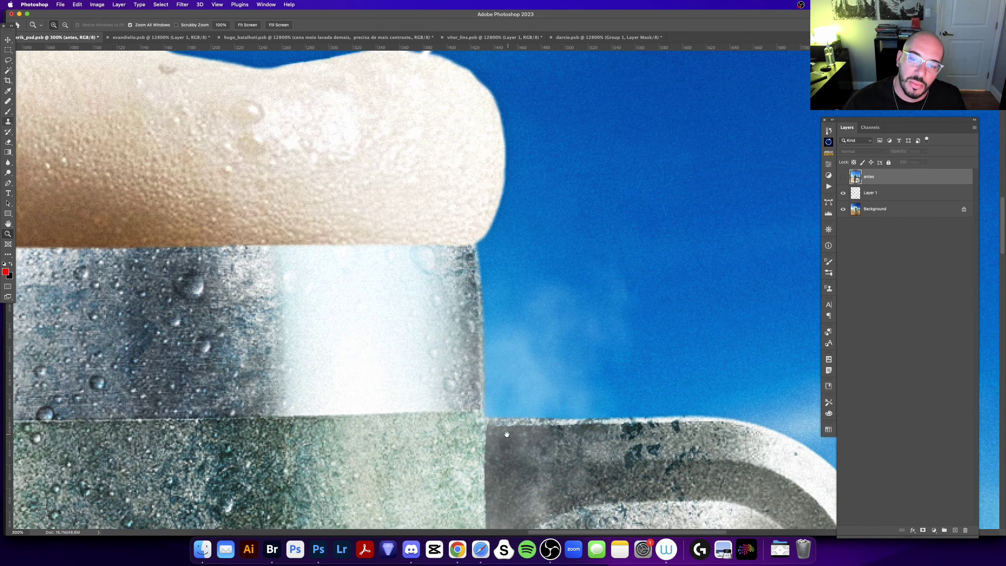
scroll(460, 377, down, 5)
scroll(459, 377, right, 5)
scroll(429, 337, down, 2)
scroll(429, 337, right, 1)
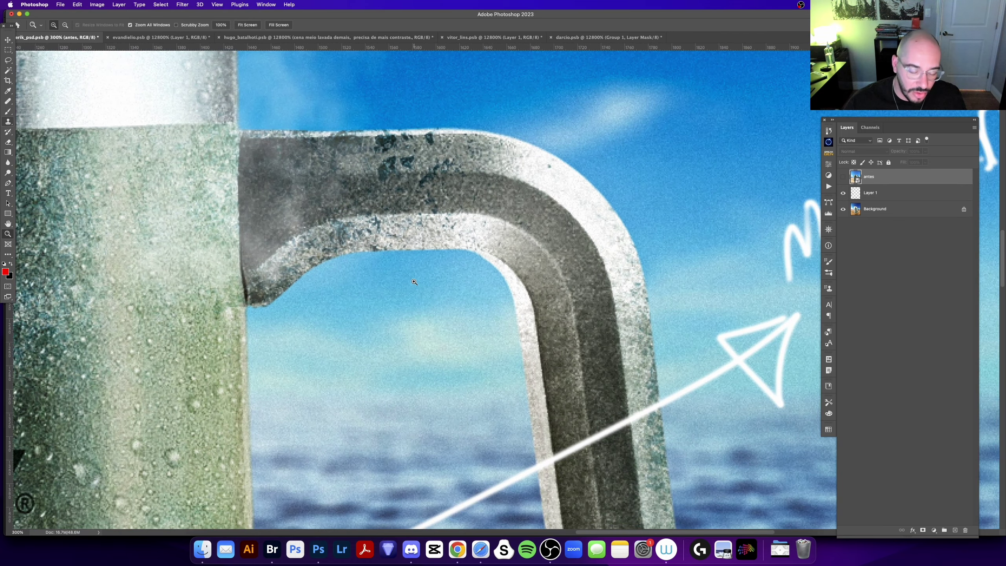
key(super+0)
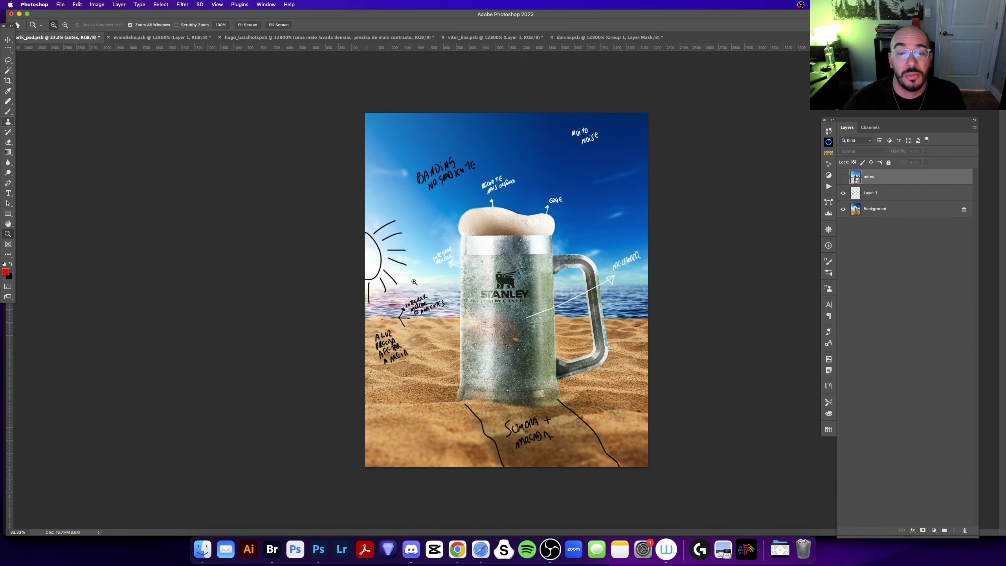
key(super+plus)
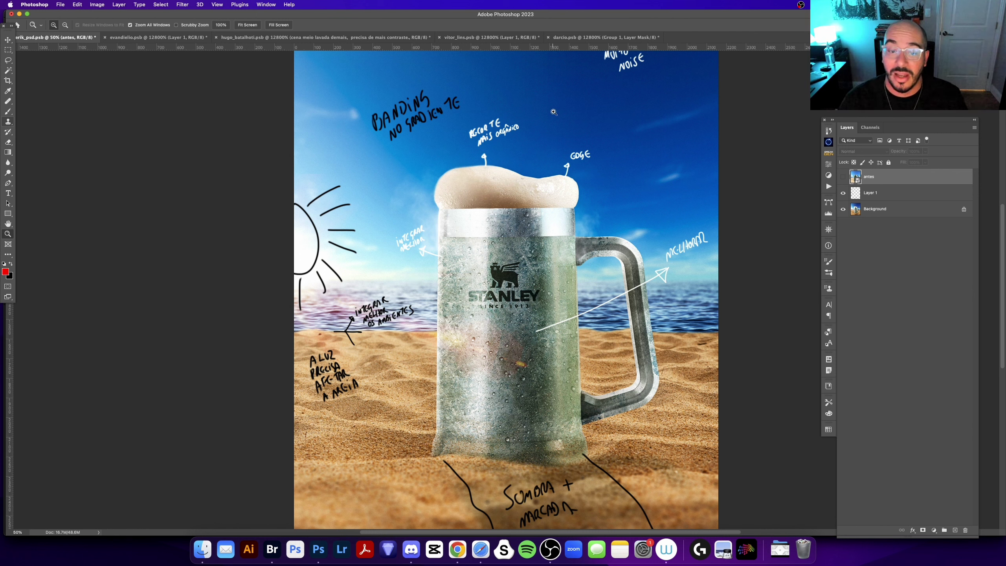
scroll(561, 113, down, 2)
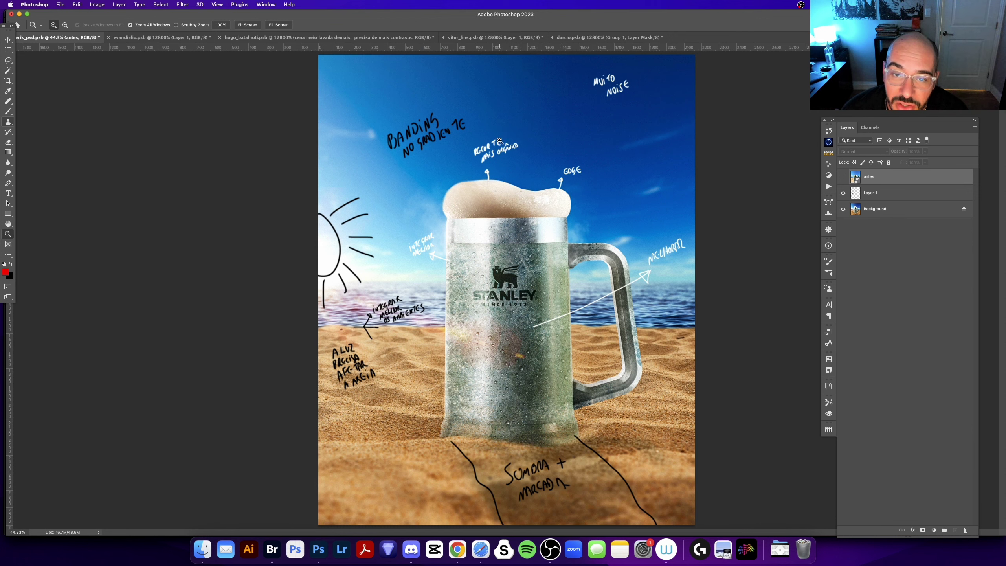
click(843, 176)
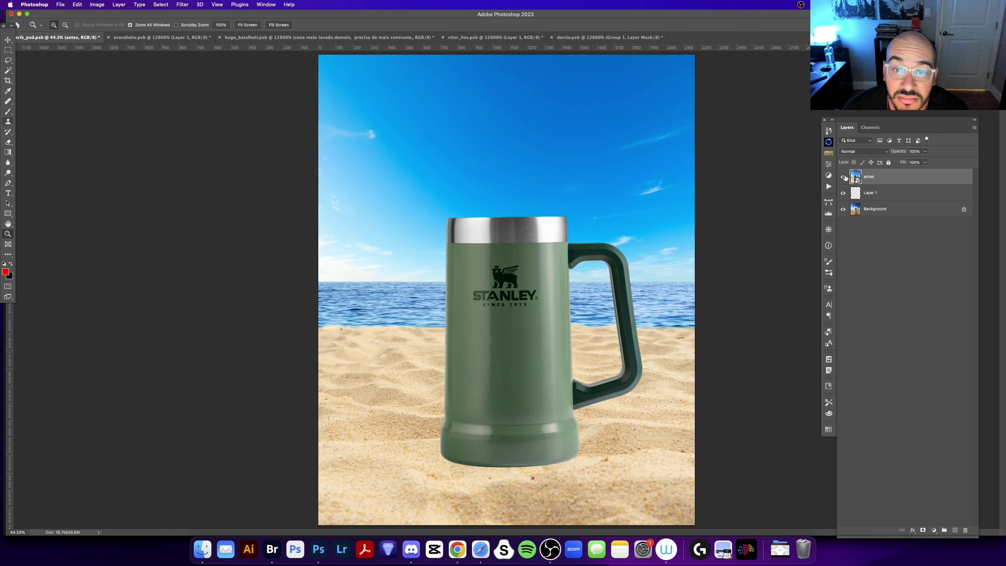
click(844, 176)
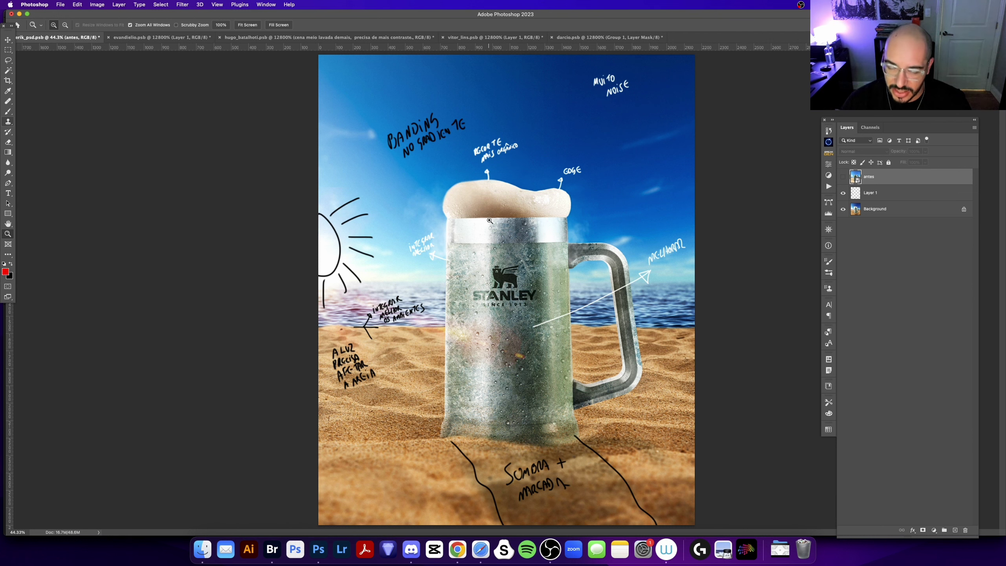
click(503, 235)
click(486, 262)
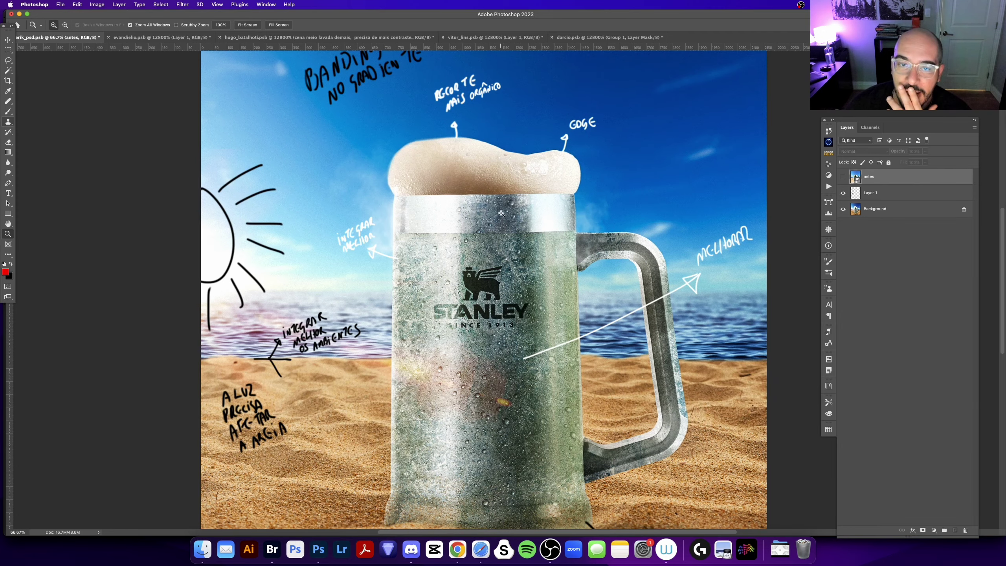
drag(462, 183, 452, 184)
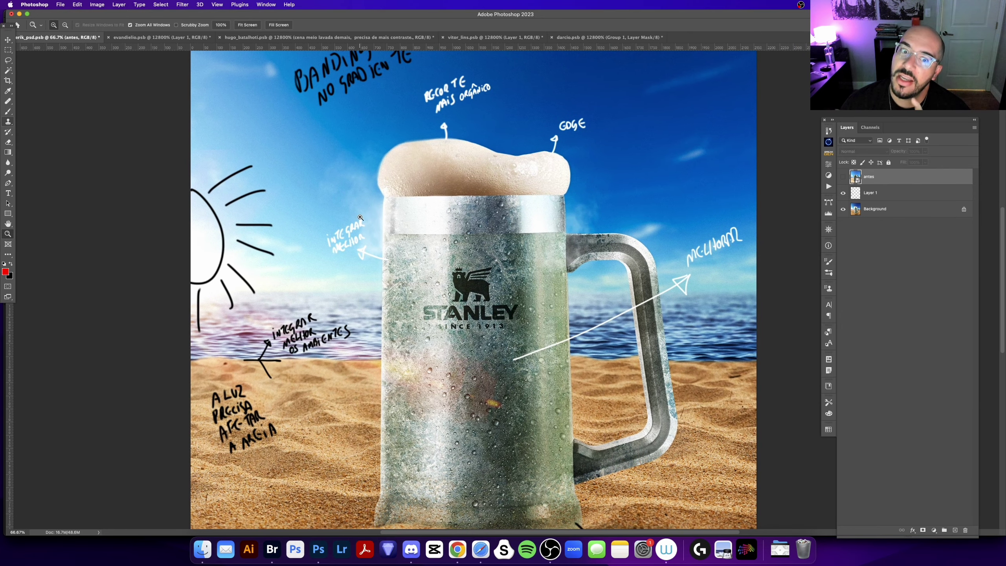
scroll(401, 223, down, 3)
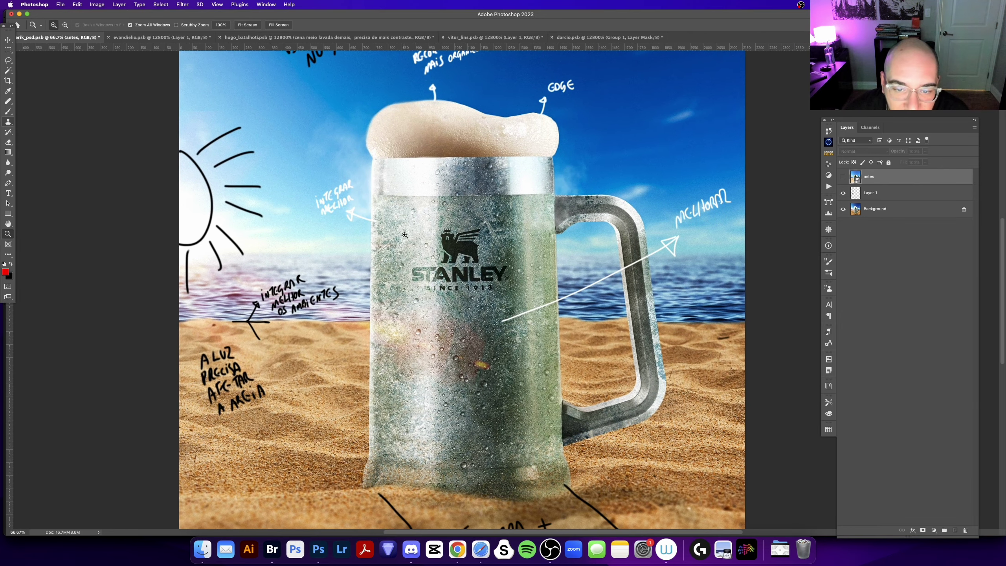
scroll(405, 235, left, 3)
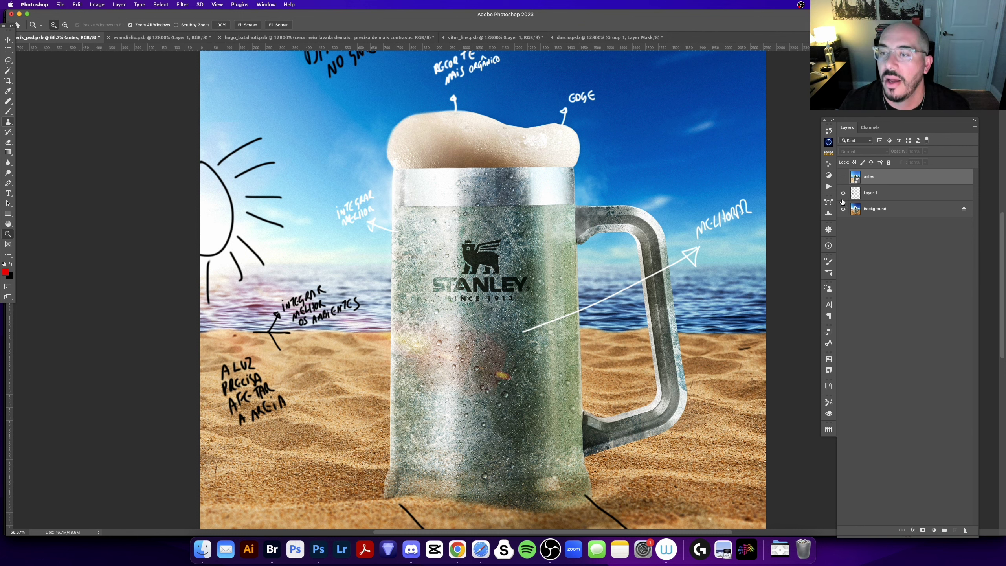
click(844, 177)
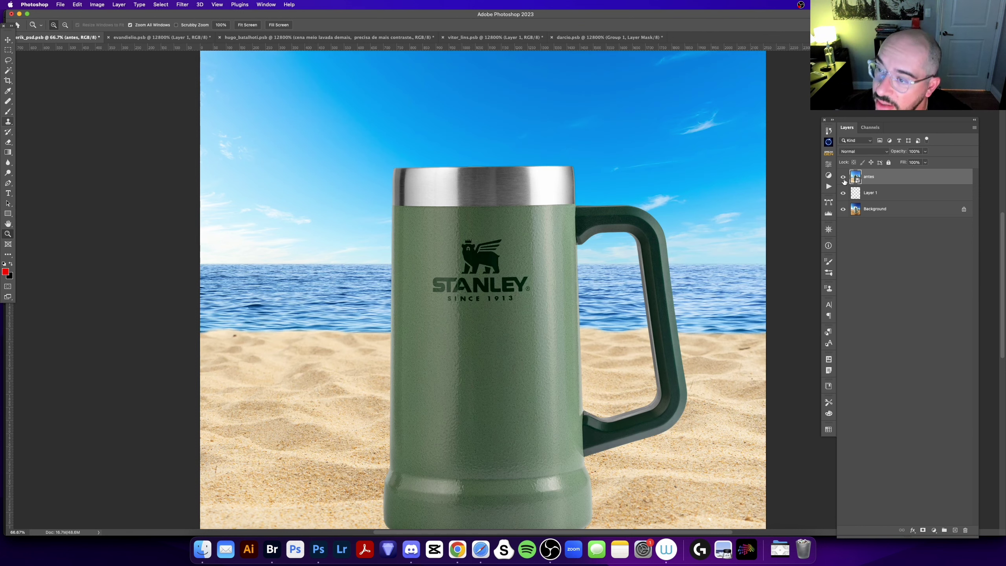
click(844, 177)
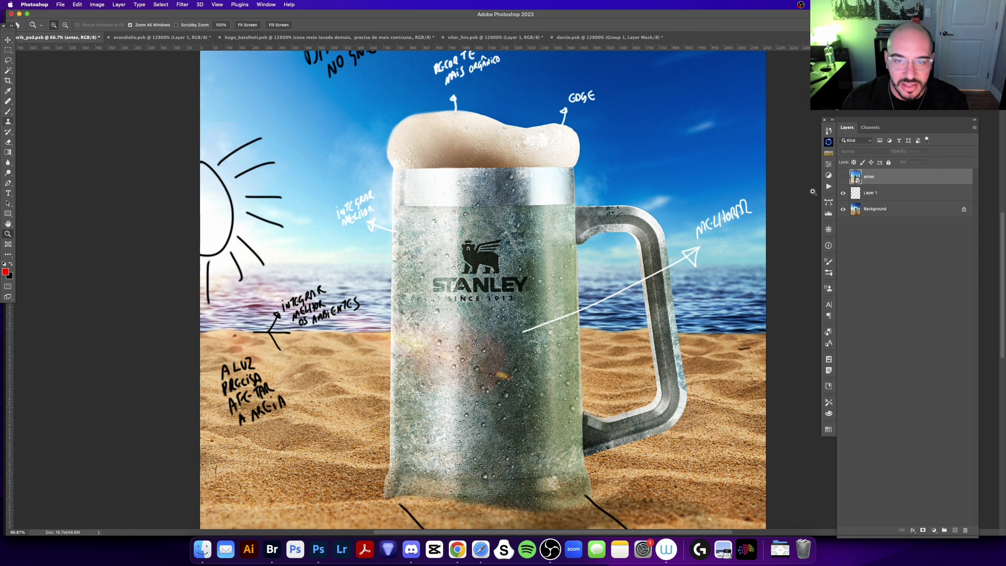
click(408, 260)
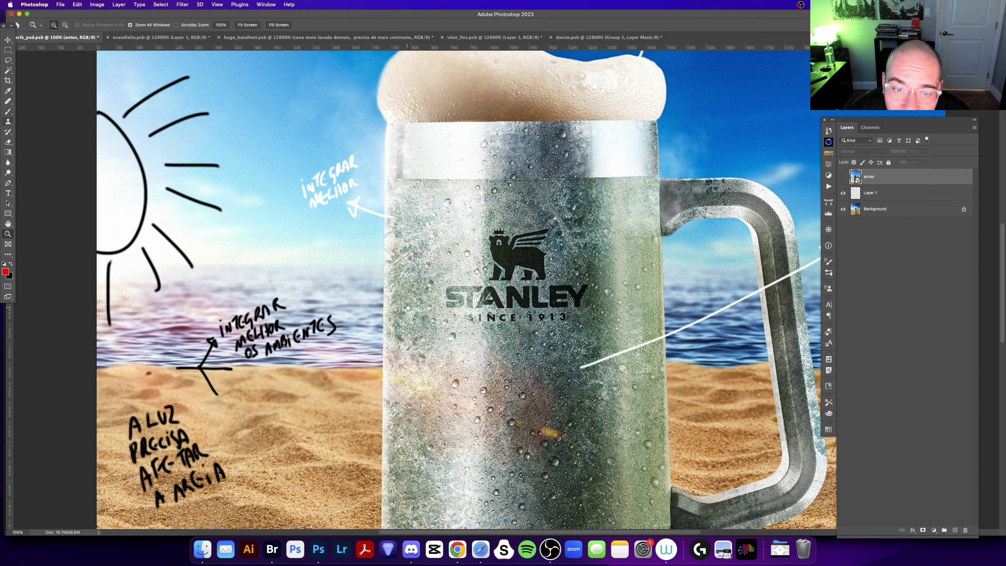
drag(408, 308, 398, 229)
scroll(374, 321, down, 3)
scroll(404, 350, down, 2)
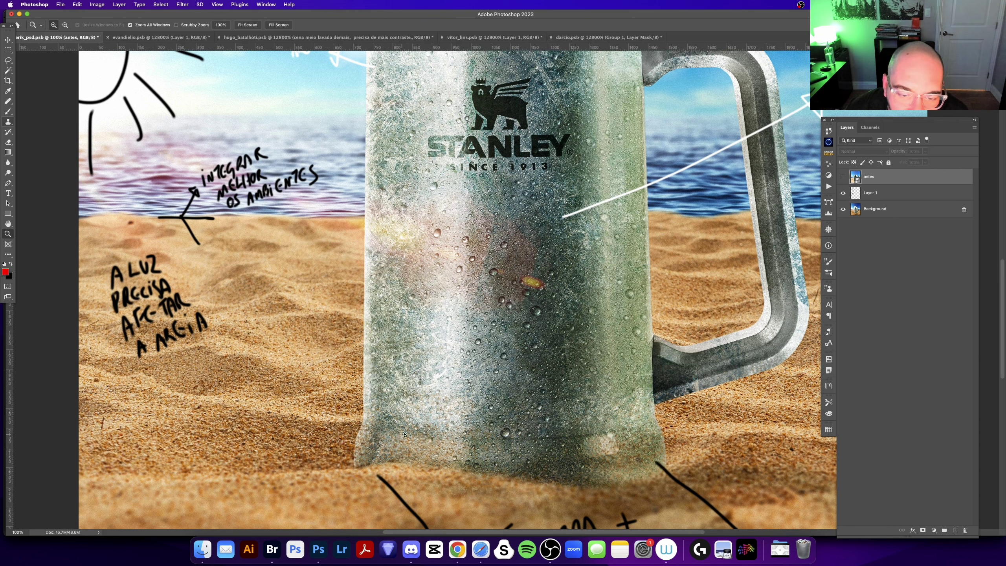
drag(447, 441, 411, 452)
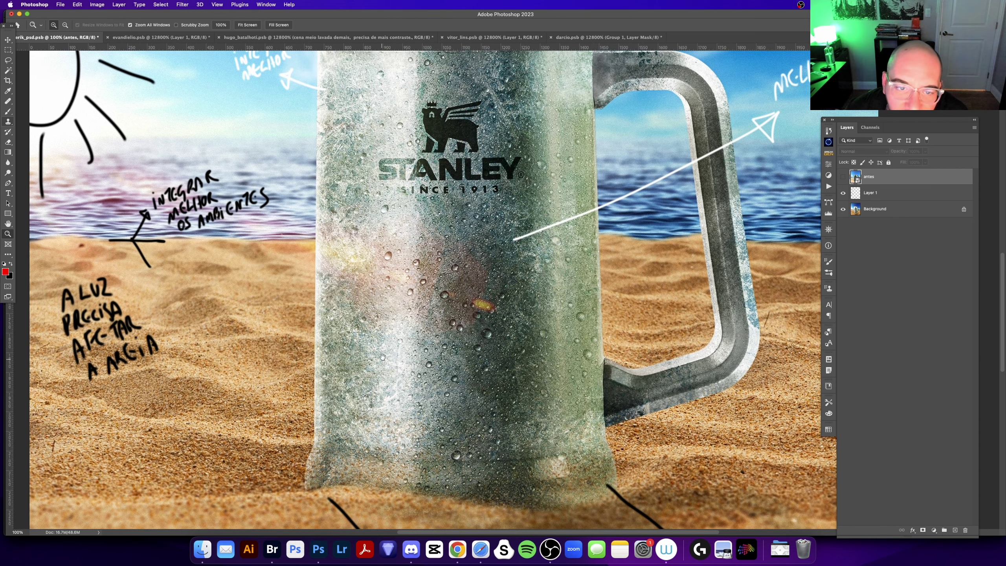
scroll(383, 357, up, 8)
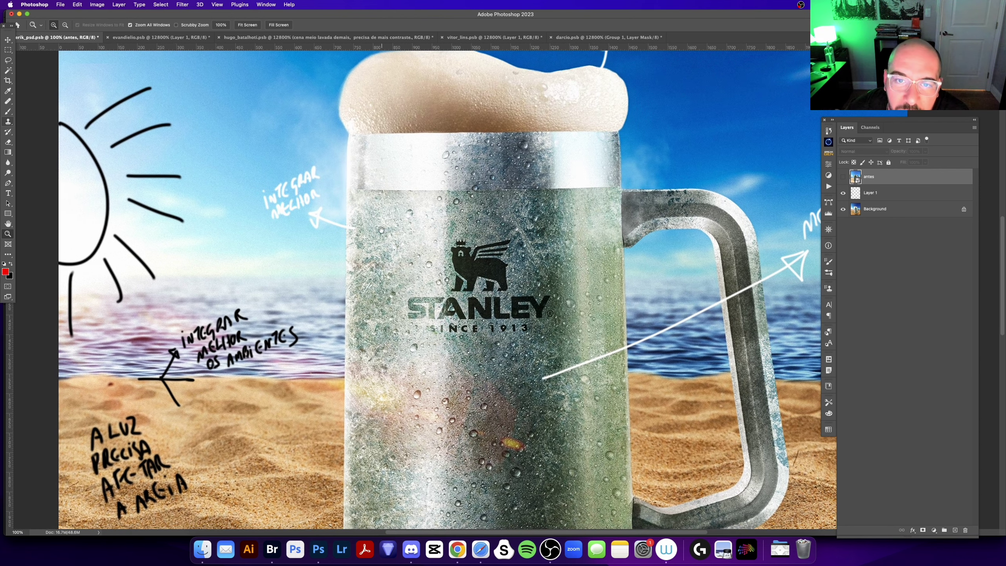
drag(395, 367, 399, 366)
scroll(399, 366, right, 2)
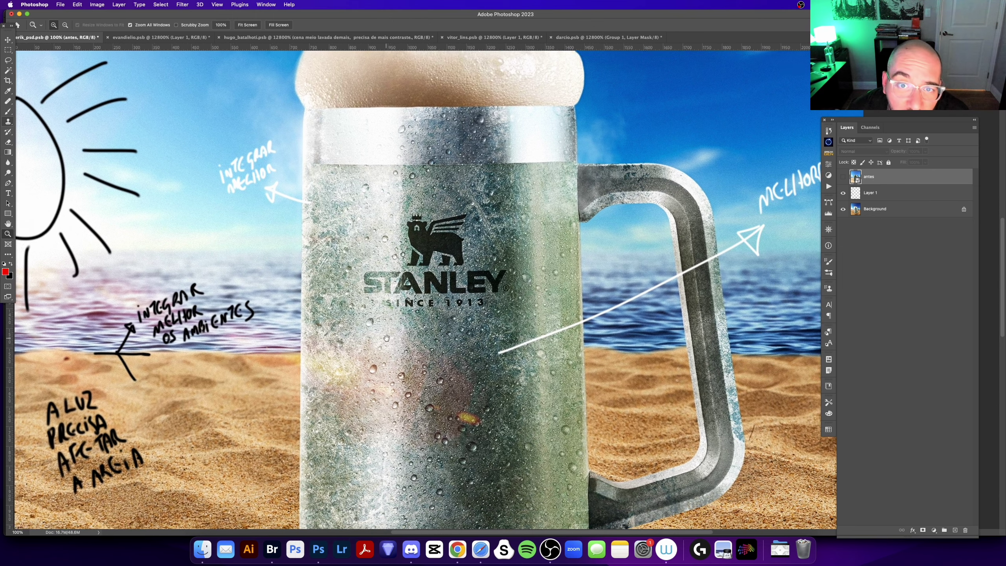
scroll(395, 340, right, 2)
scroll(391, 314, right, 1)
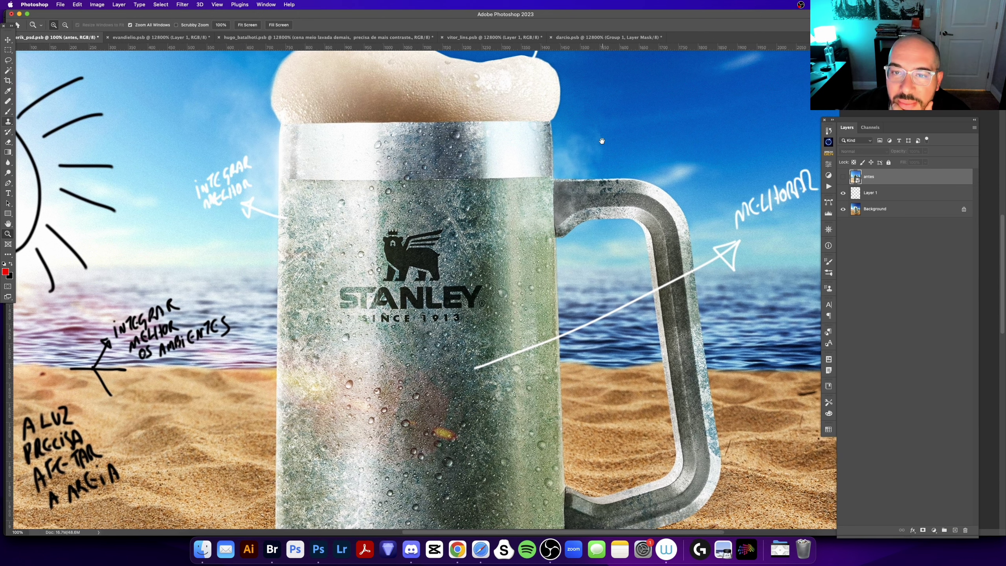
drag(606, 137, 591, 121)
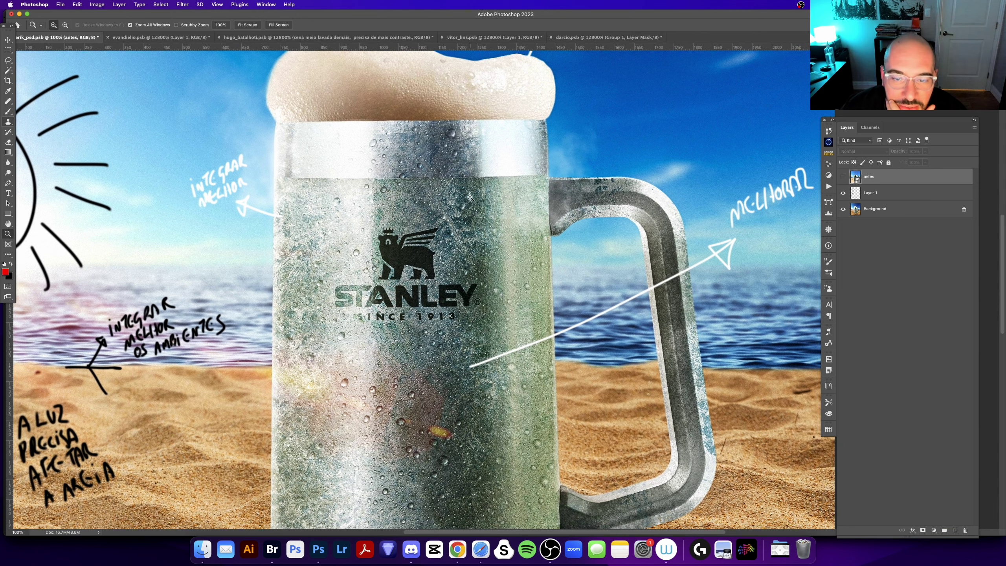
scroll(488, 234, down, 3)
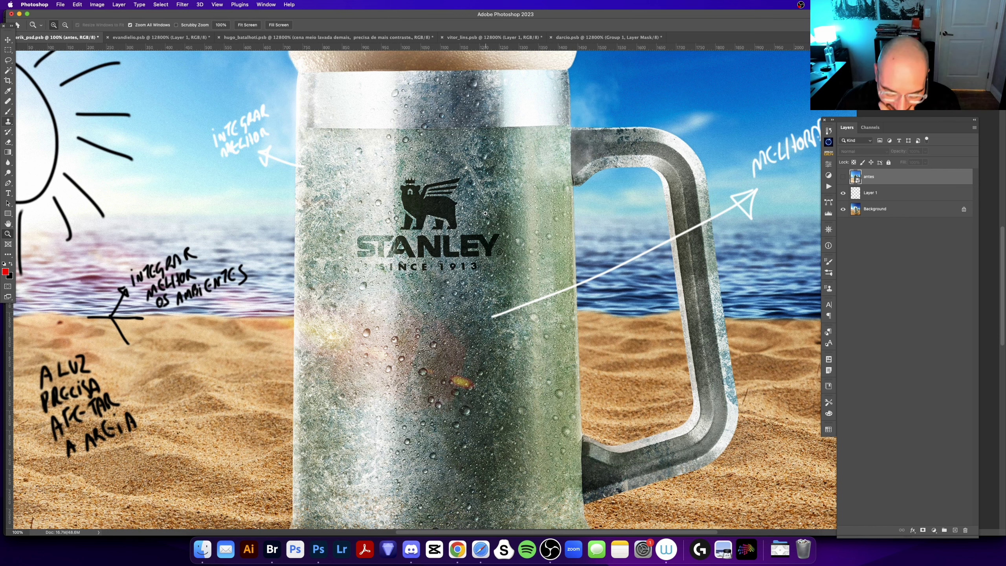
key(super+0)
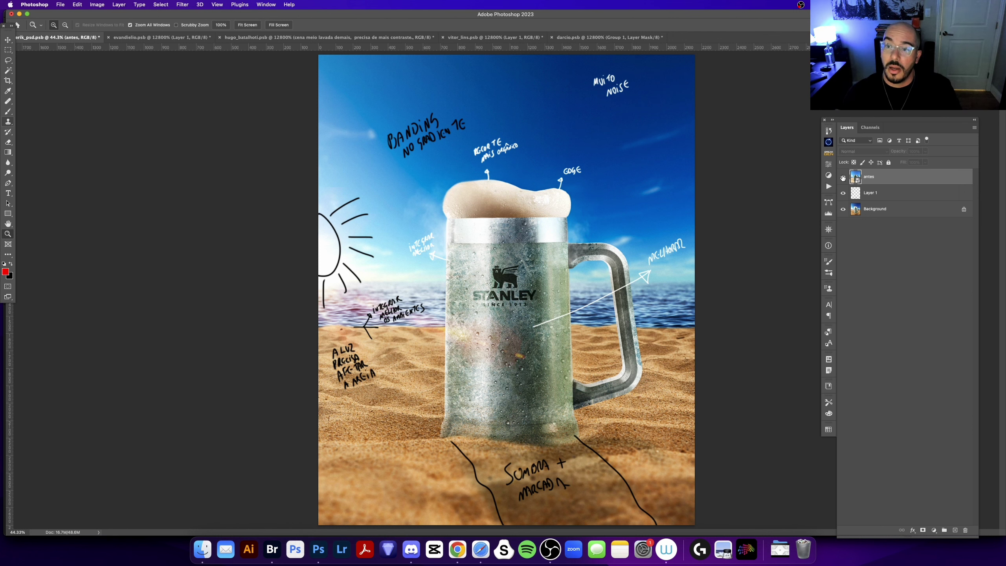
Compare against the antes layer, then close and save the Stanley mug document, fitting darcio.psb.
click(843, 178)
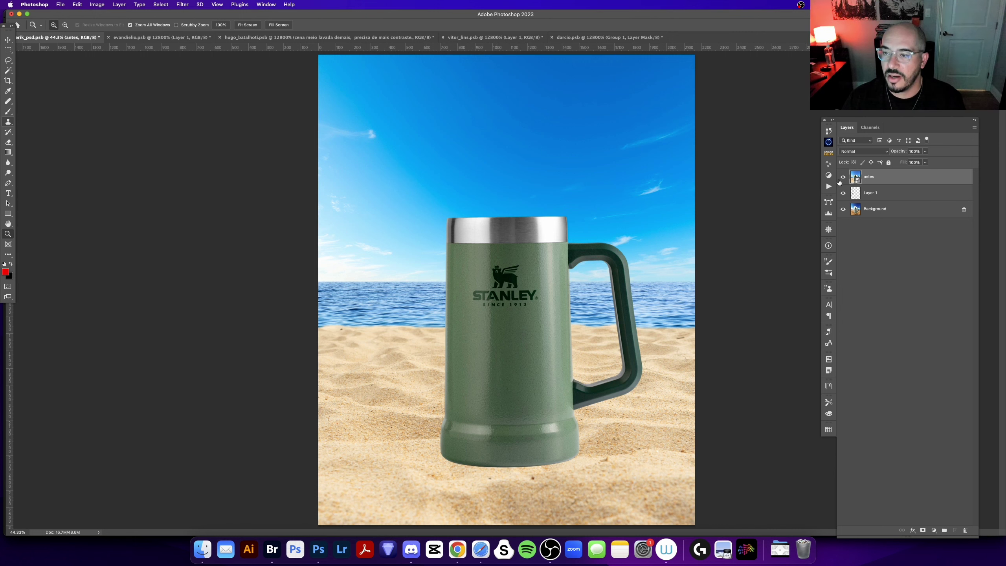
click(844, 179)
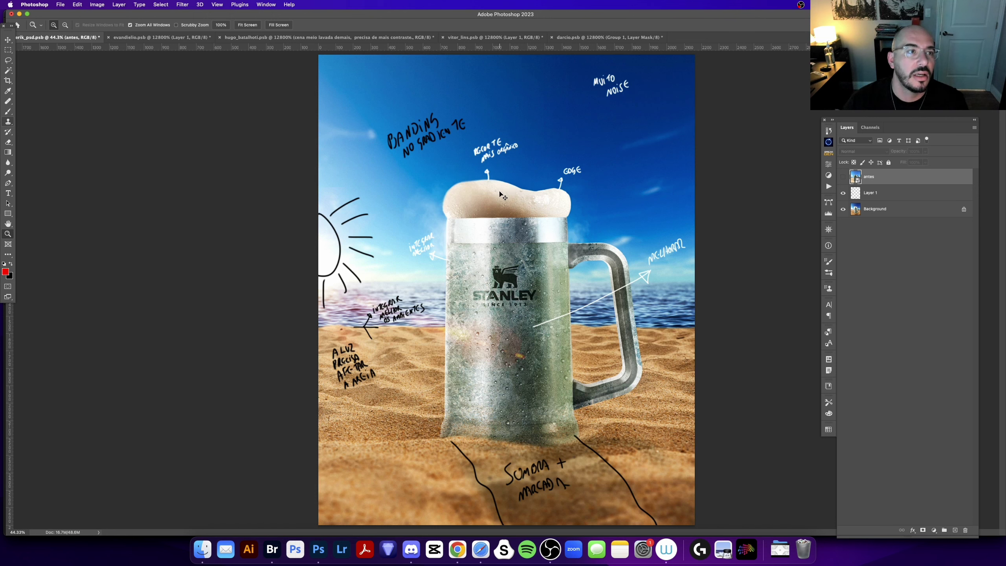
key(super+w)
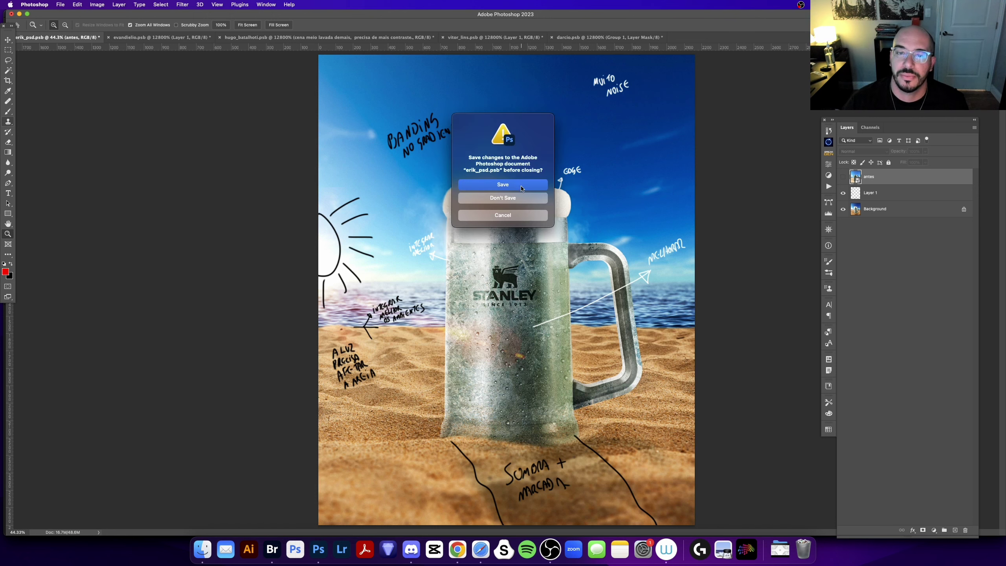
click(523, 197)
key(super+0)
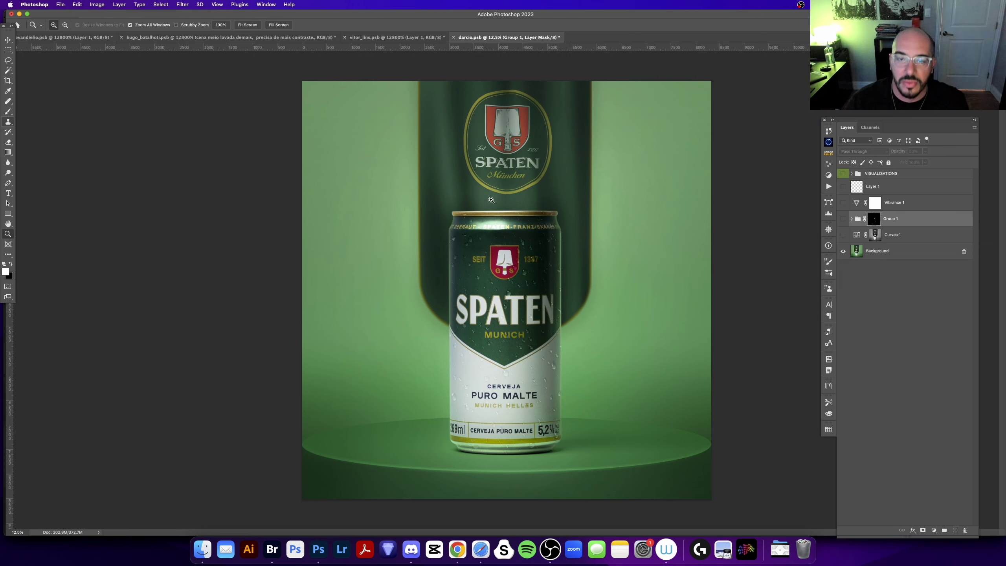
Turn on Layer 1's white handwritten critique notes over the Spaten can poster.
key(f)
drag(494, 216, 492, 216)
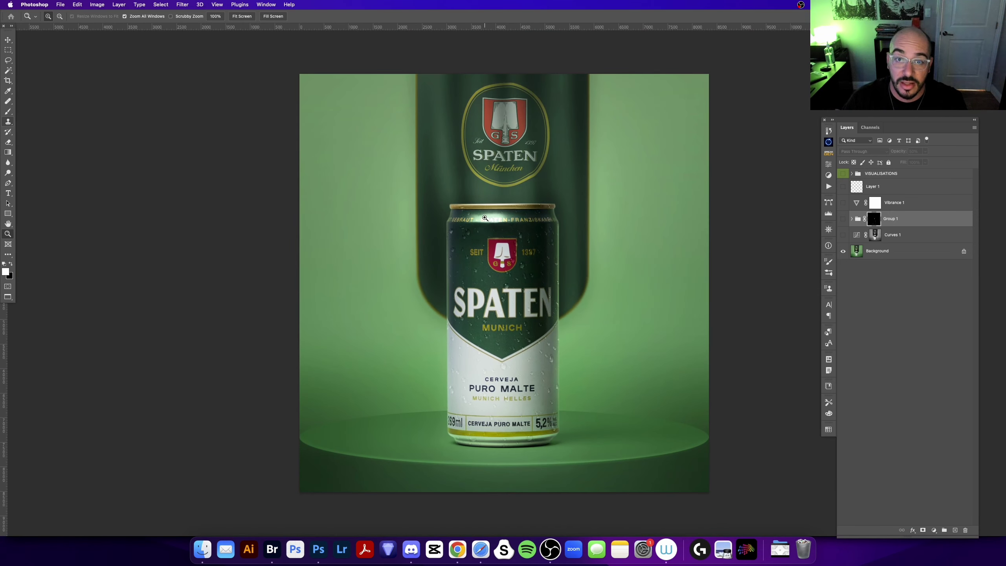
drag(543, 189, 573, 171)
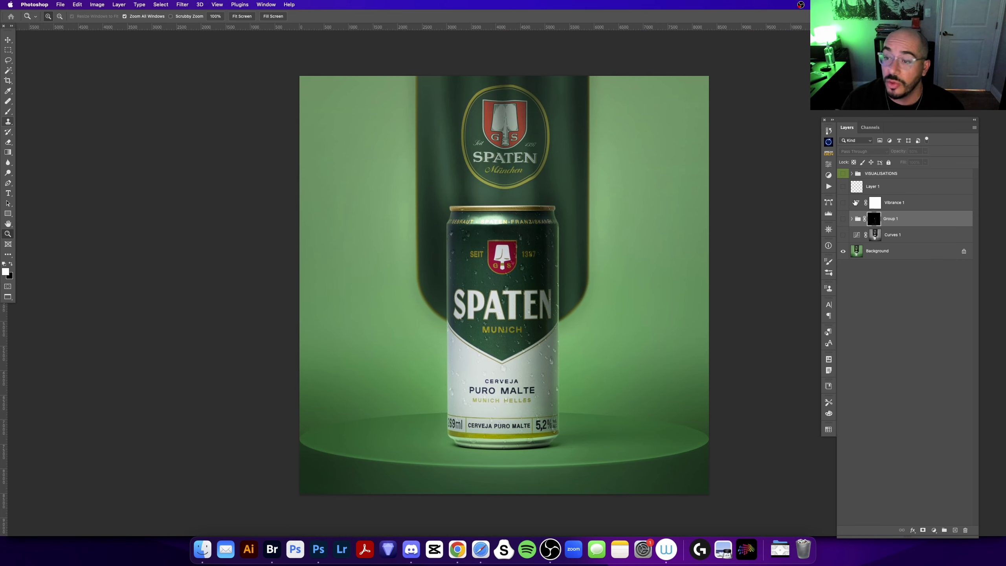
click(878, 189)
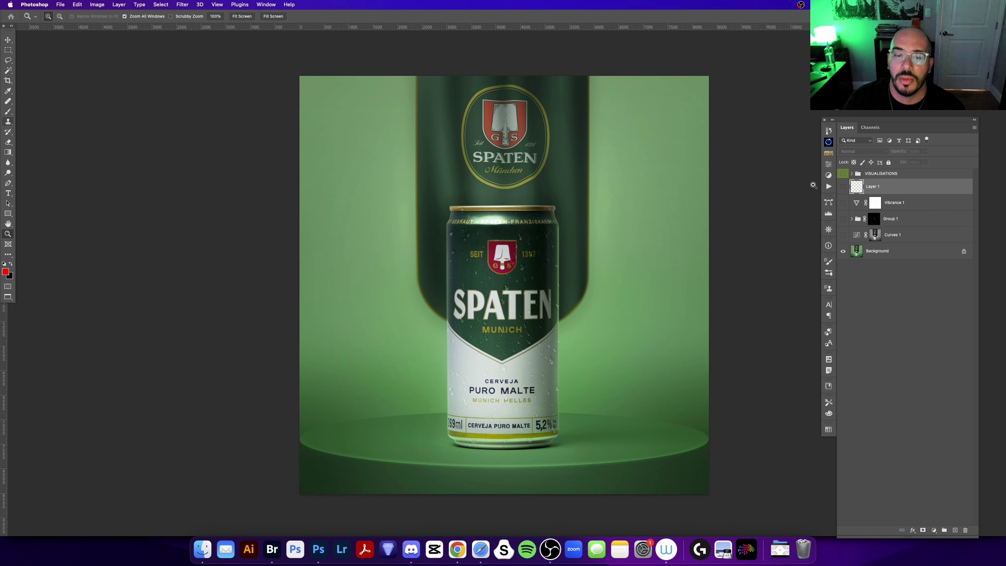
click(891, 224)
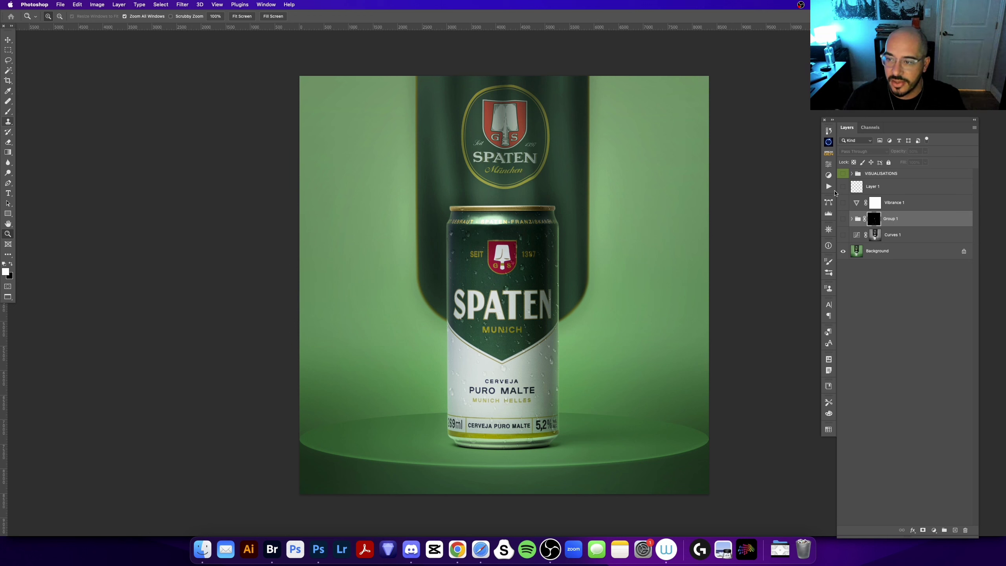
click(843, 187)
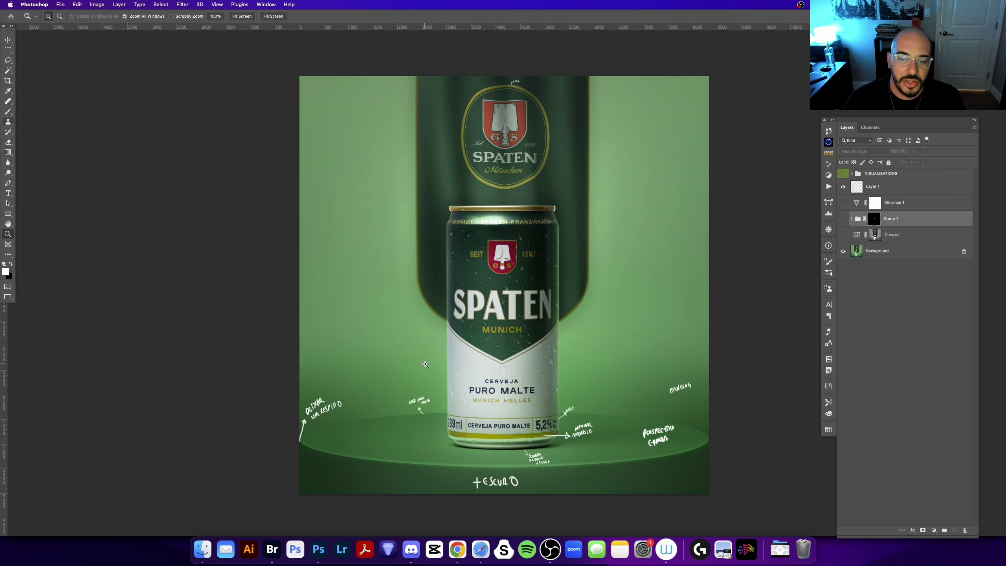
click(844, 193)
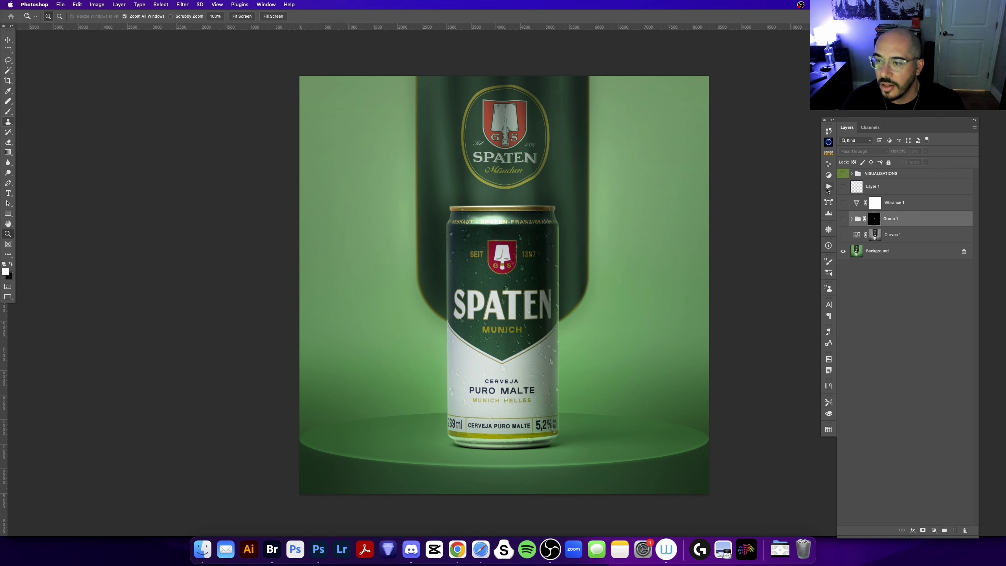
click(844, 187)
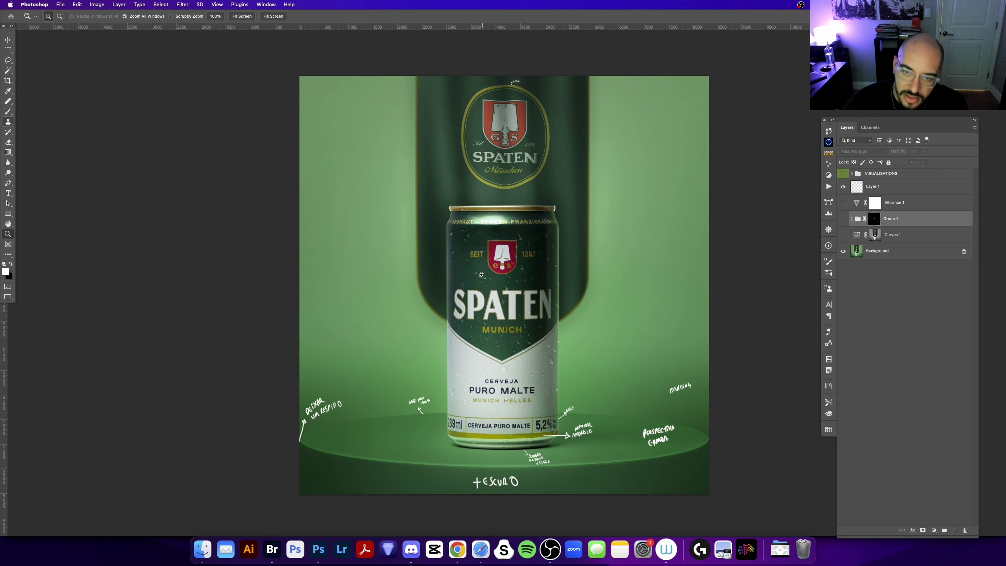
click(436, 101)
scroll(472, 281, up, 3)
click(471, 281)
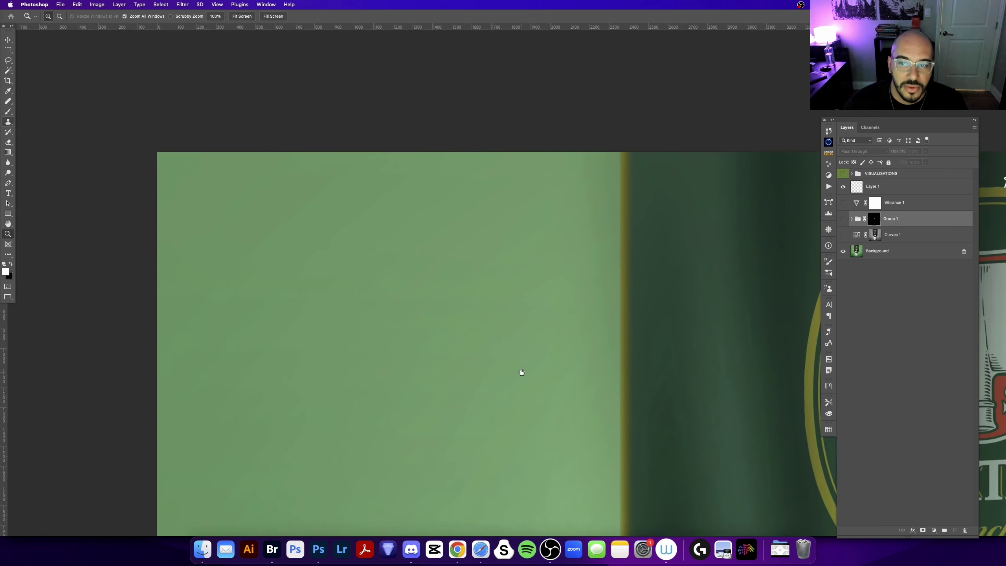
scroll(434, 292, right, 5)
scroll(434, 293, down, 2)
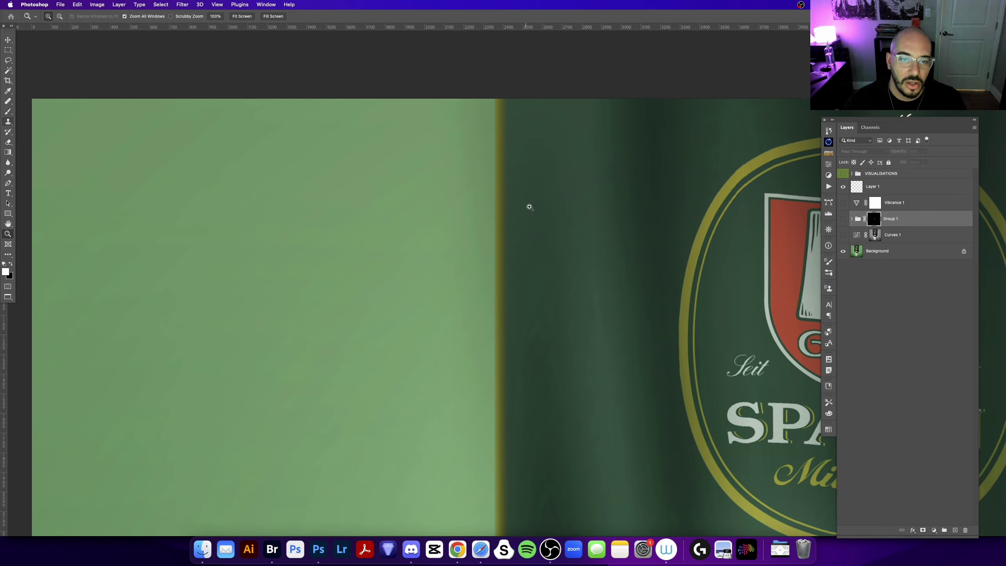
scroll(530, 207, right, 5)
scroll(530, 207, down, 2)
scroll(429, 216, right, 3)
scroll(324, 338, down, 3)
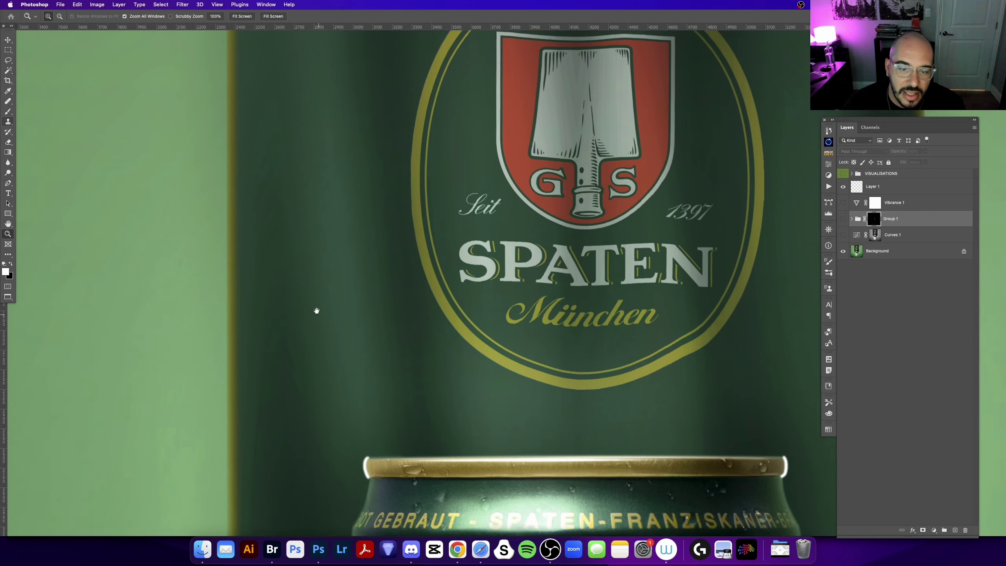
scroll(473, 355, right, 5)
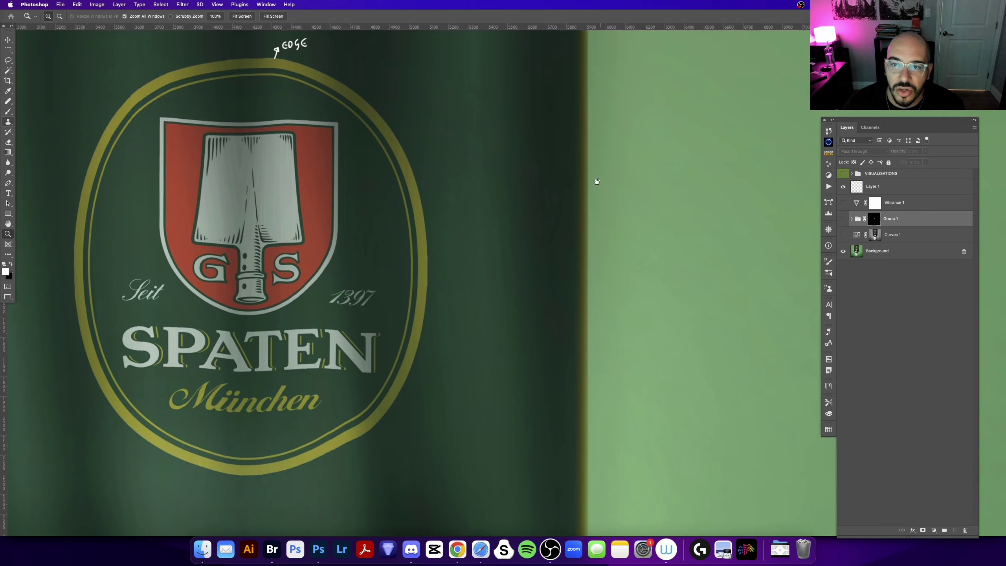
drag(595, 180, 404, 218)
mouse_move(582, 238)
mouse_down()
mouse_move(541, 280)
mouse_move(517, 161)
mouse_up()
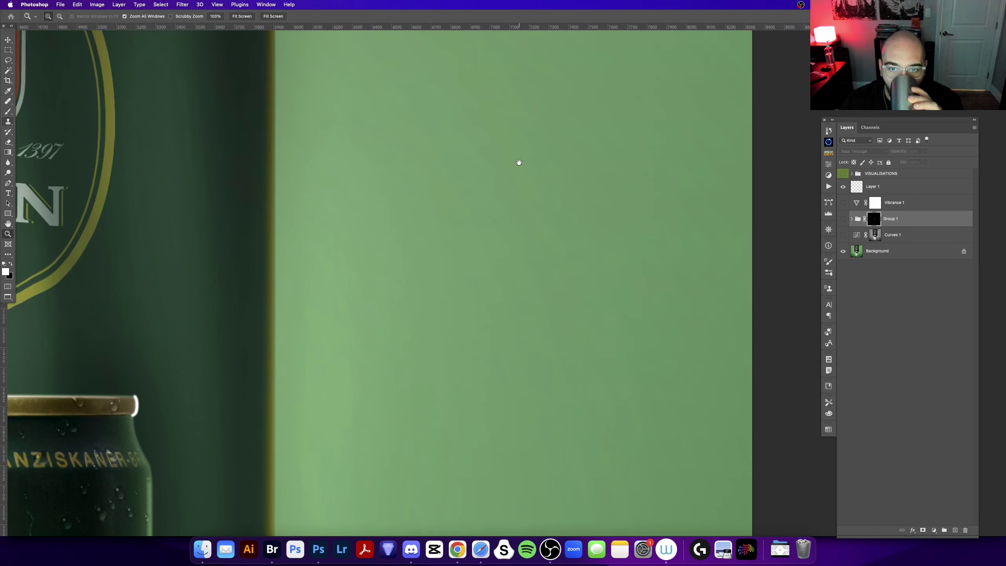
drag(532, 308, 533, 188)
drag(519, 322, 519, 195)
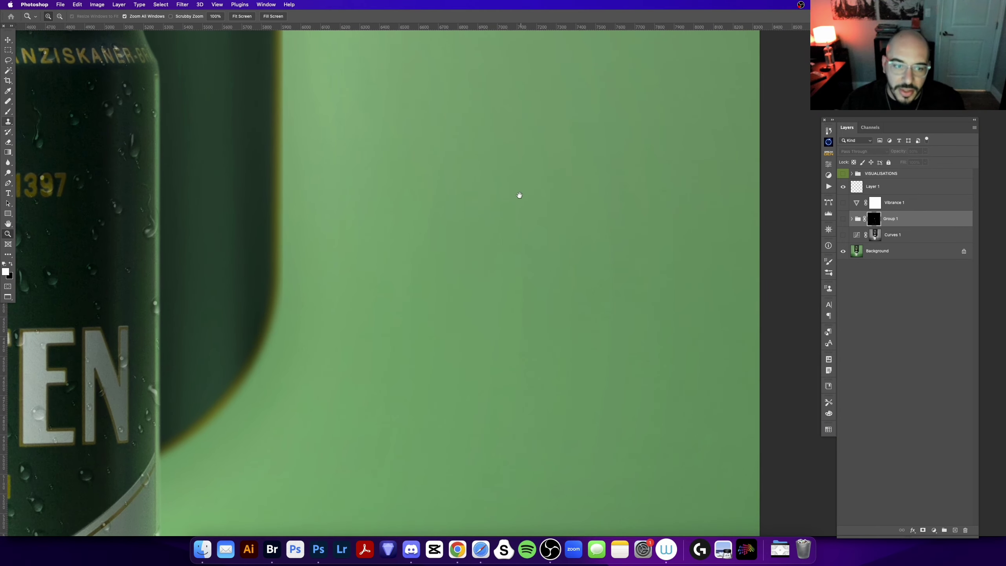
key(super+0)
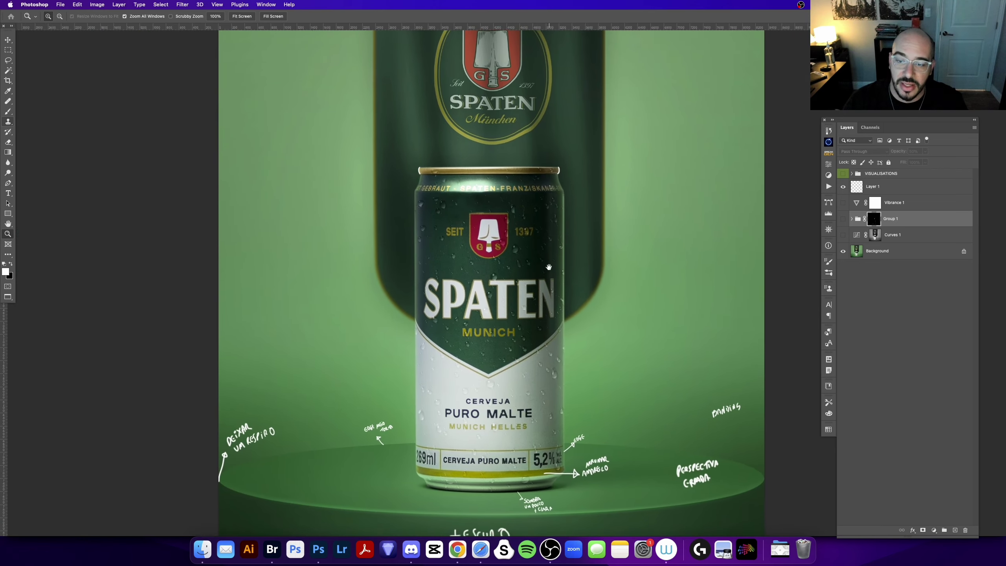
click(272, 447)
click(296, 385)
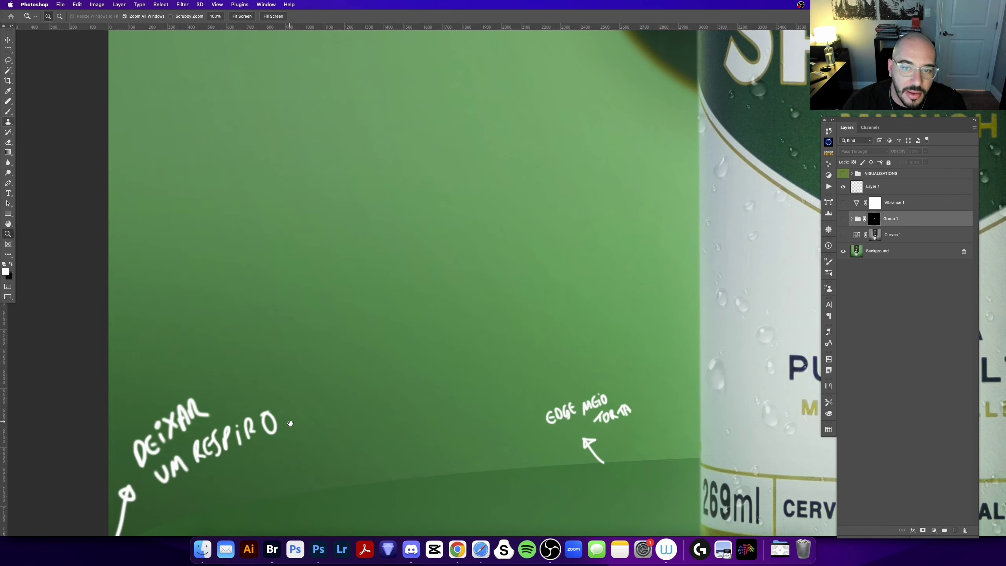
drag(290, 424, 374, 364)
drag(441, 415, 426, 255)
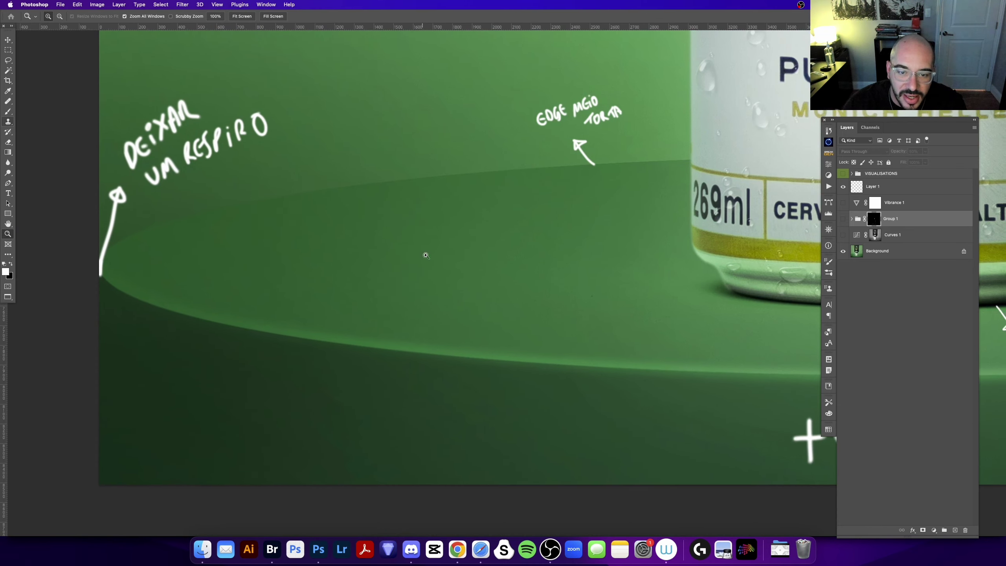
scroll(662, 407, right, 15)
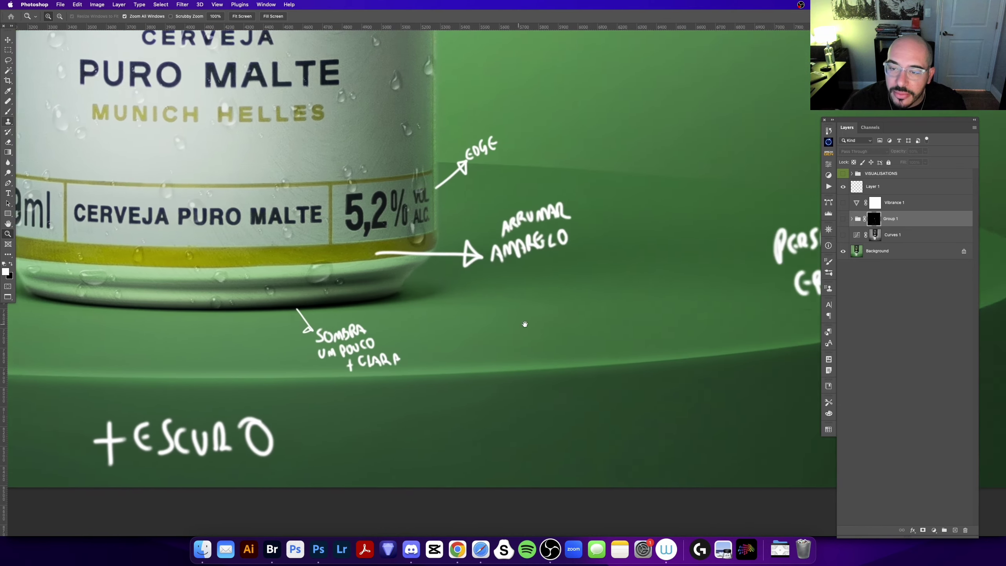
key(cmd+0)
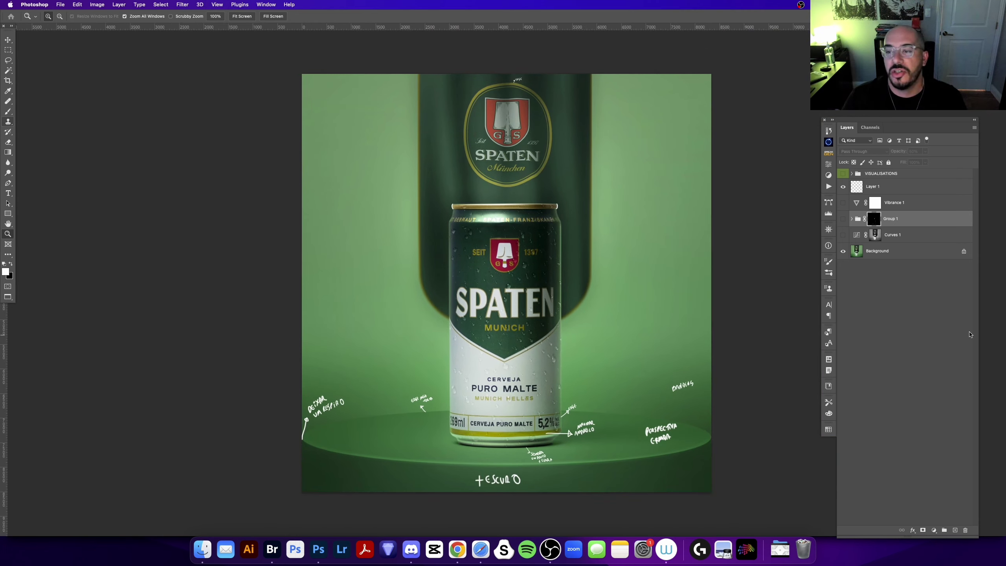
Add a black Solid Color fill layer and invert its mask to black.
click(873, 186)
click(934, 530)
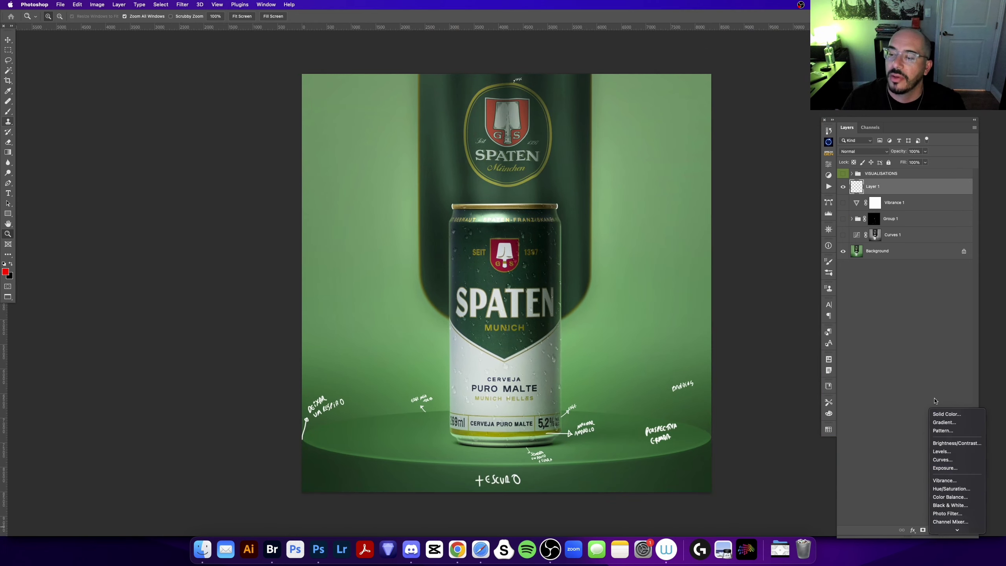
click(945, 416)
click(692, 223)
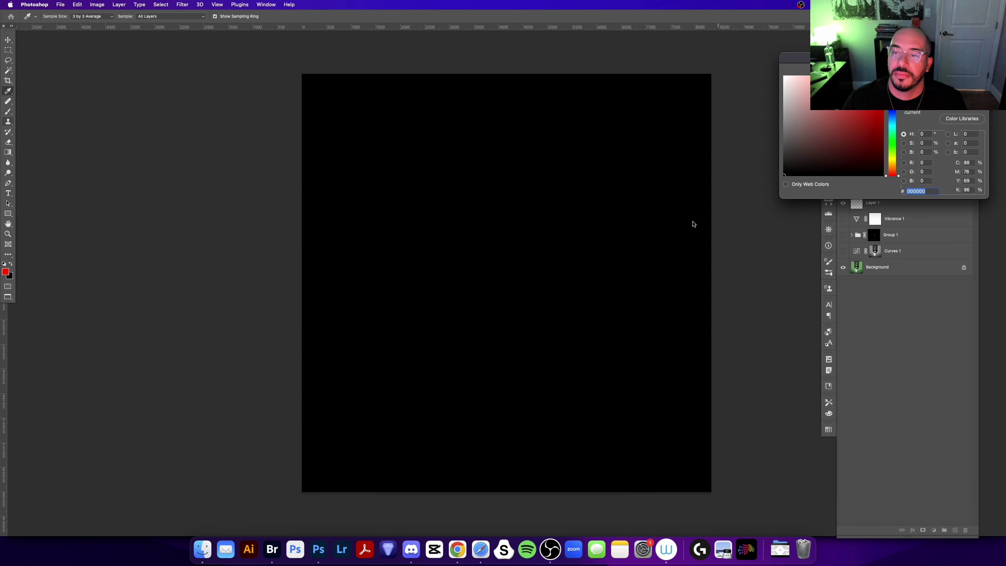
key(Return)
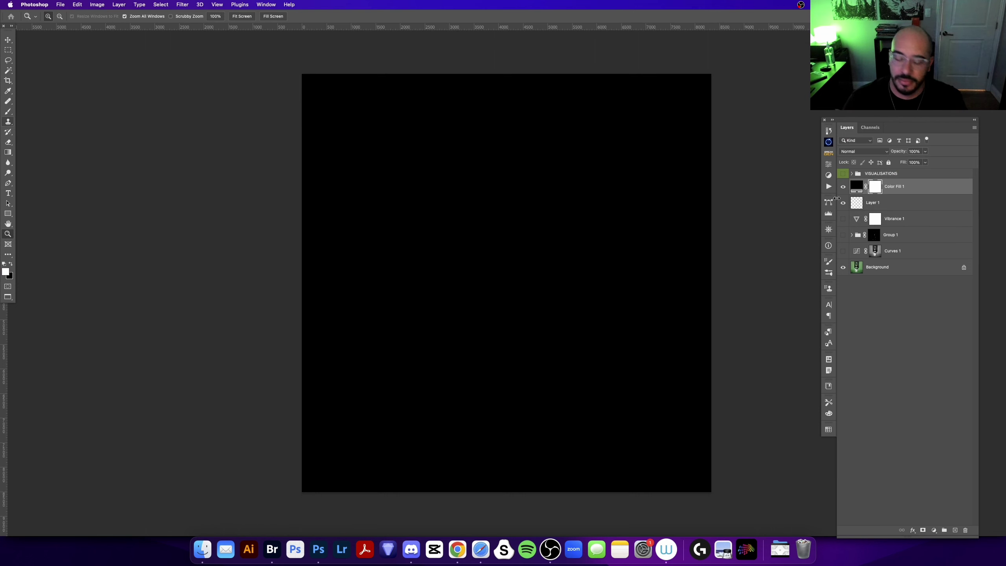
key(ctrl+i)
Draw a radial gradient spotlight over the can in the mask and view the mask alone.
key(g)
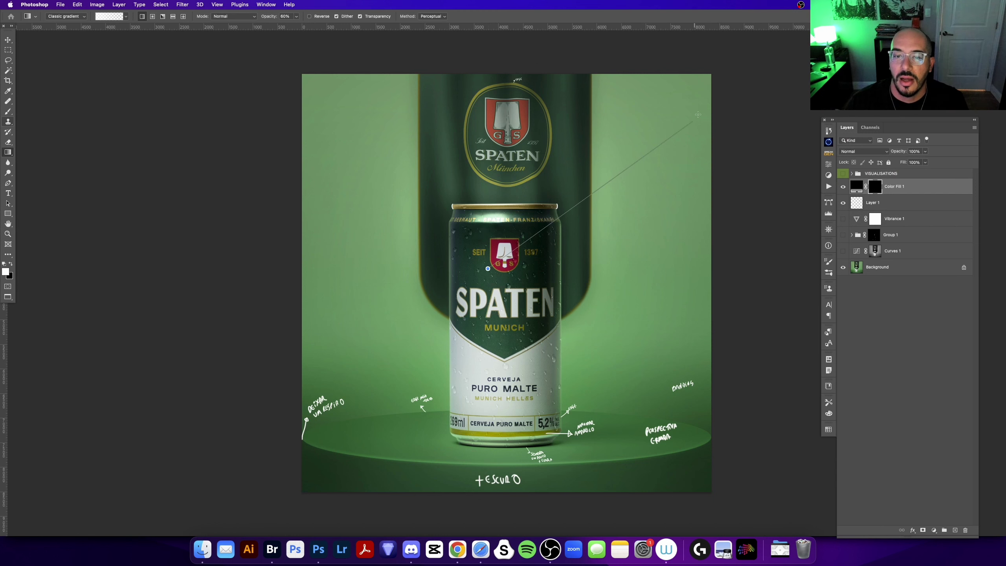
drag(496, 255, 128, 57)
key(ctrl+z)
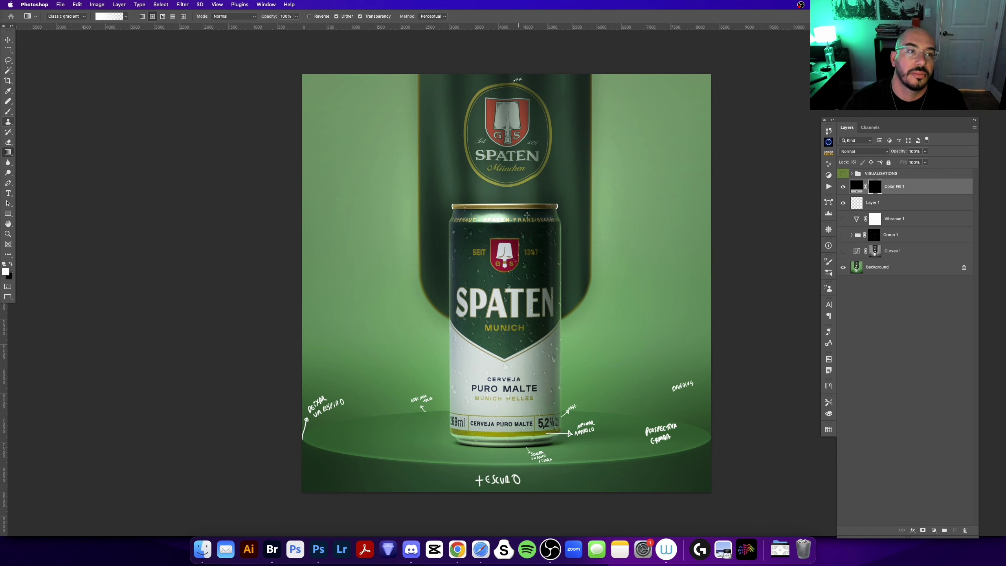
drag(478, 247, 658, 137)
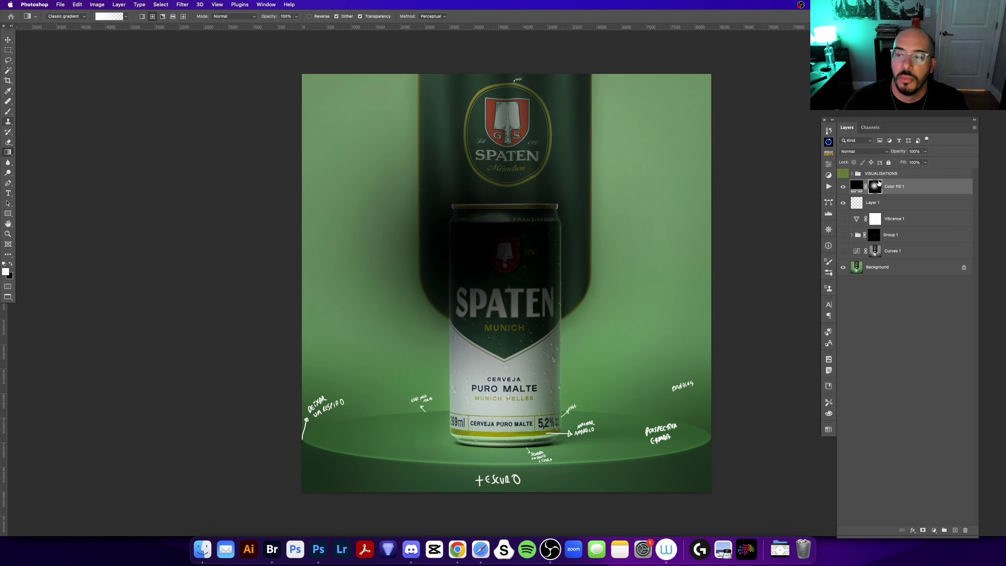
key(z)
alt+click(872, 189)
click(482, 255)
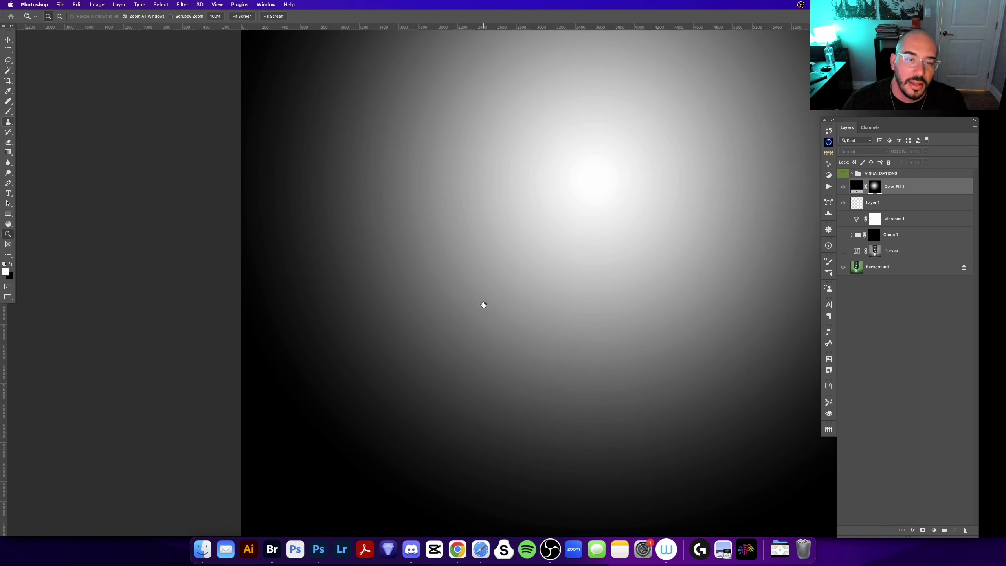
Texture the gradient mask with Add Noise, Levels and a 0.5 pixel Gaussian Blur.
click(483, 303)
drag(401, 324, 404, 331)
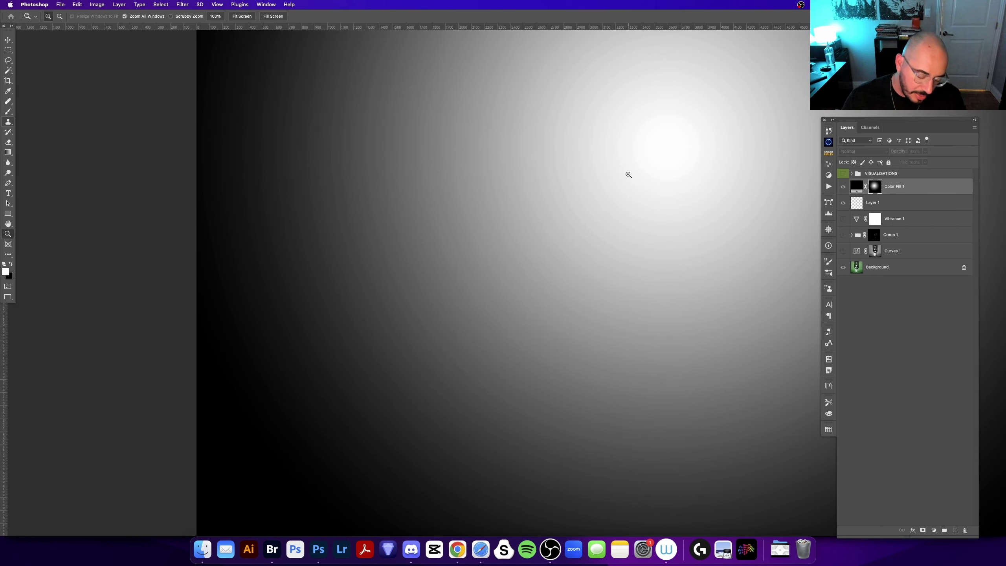
key(super+alt+f)
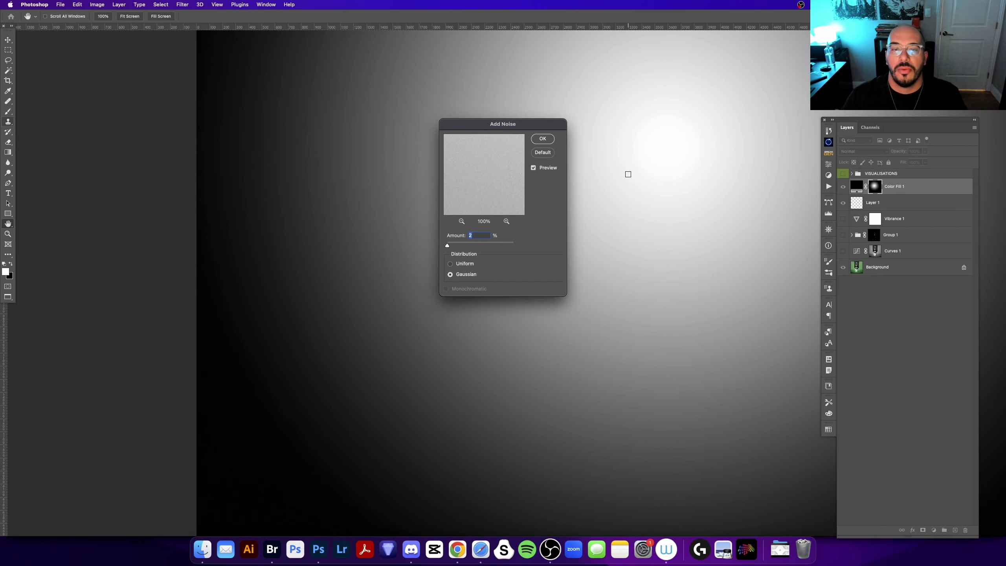
key(Return)
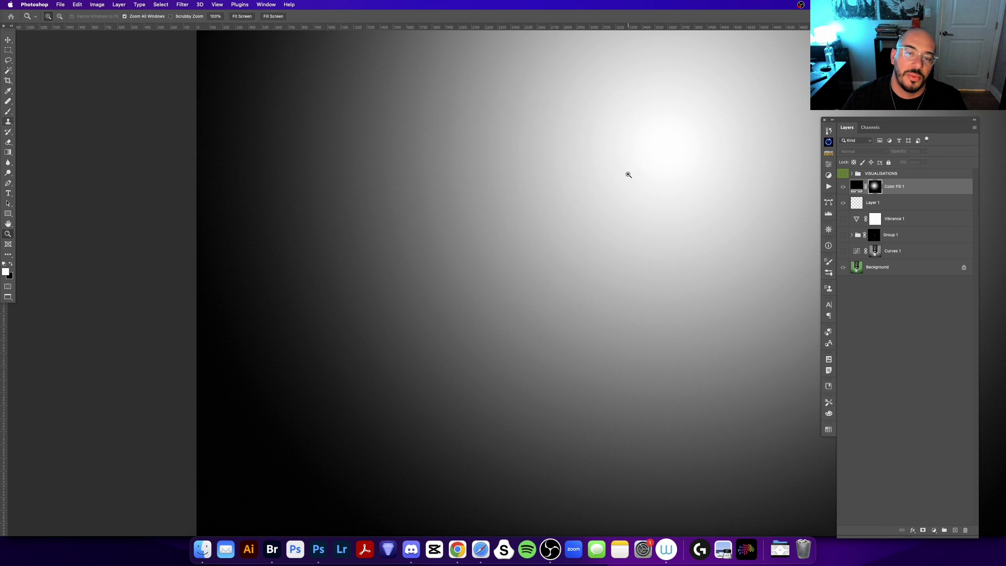
key(super+l)
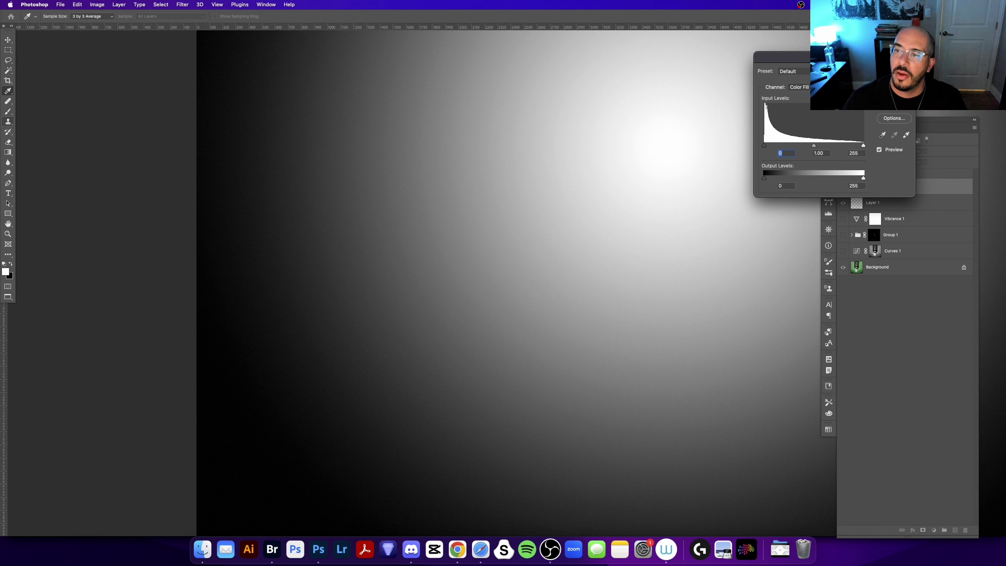
key(Return)
key(super+alt+f)
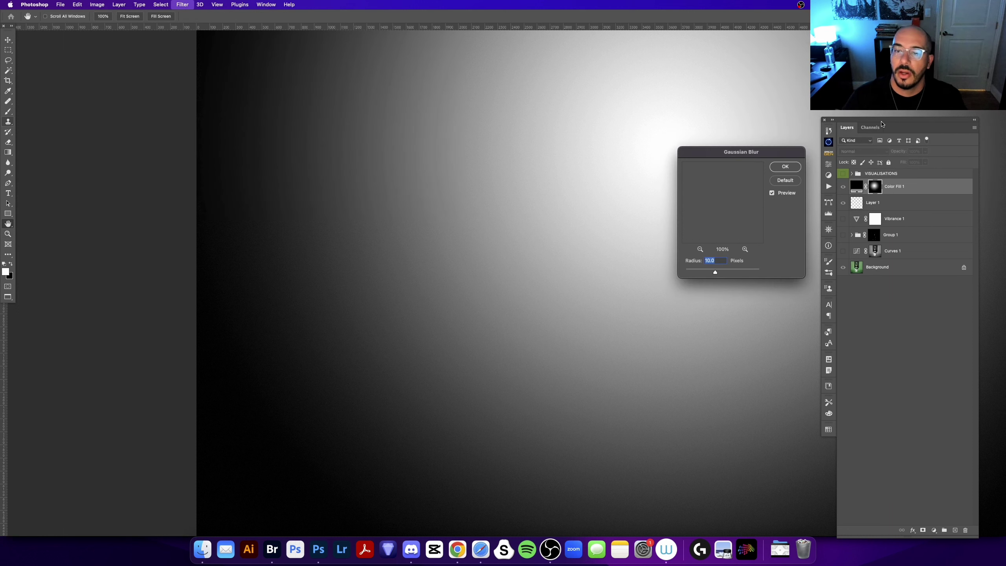
text(0.)
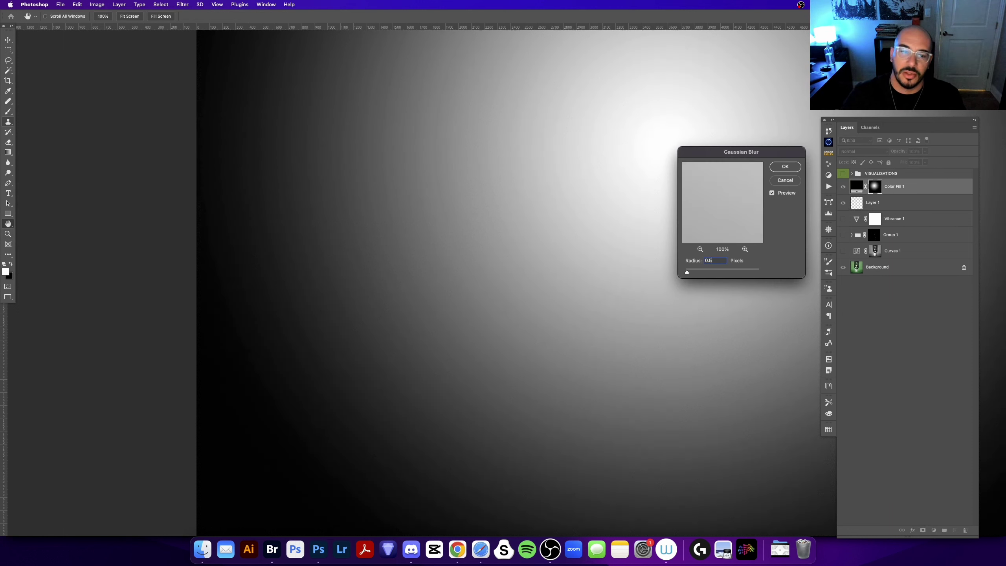
key(Return)
key(z)
click(304, 337)
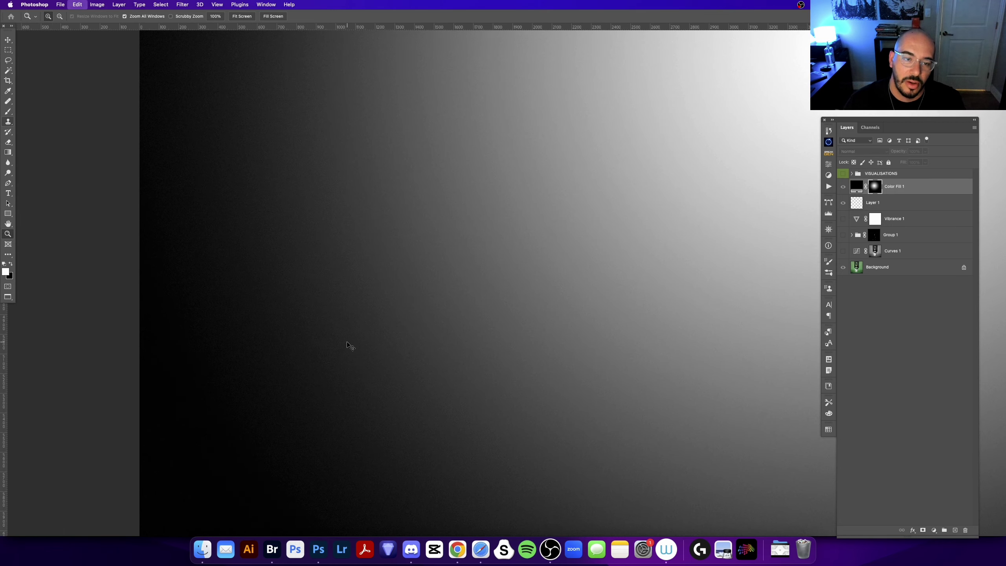
Undo and redo the mask edits to compare before and after.
key(super+z)
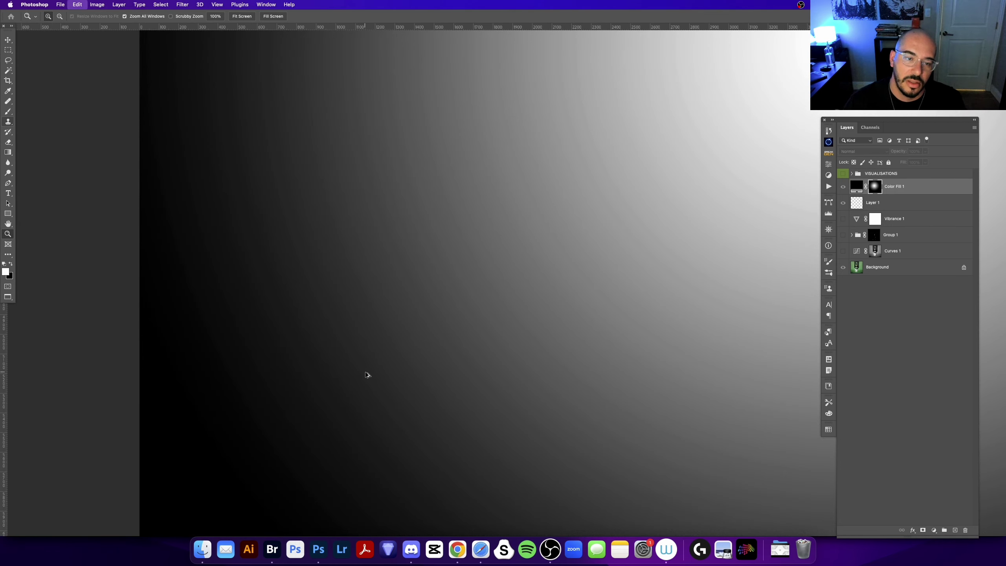
key(super+shift+z)
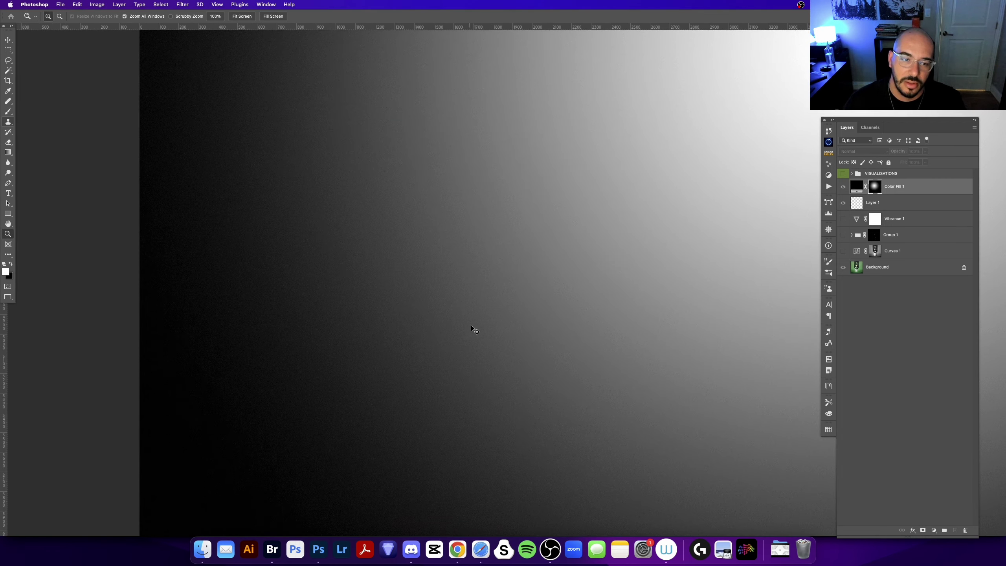
key(super+z)
key(super+shift+z)
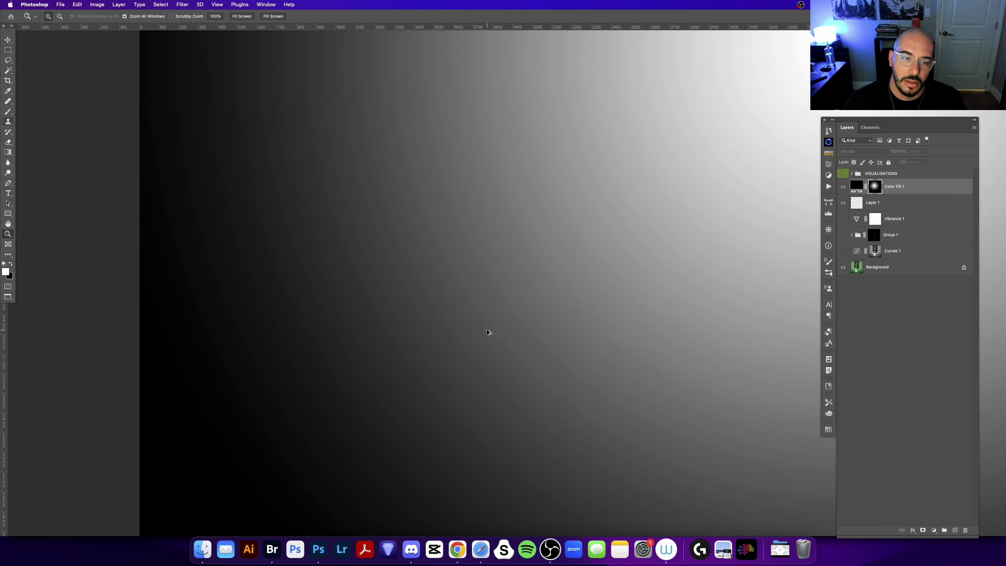
key(super+shift+z)
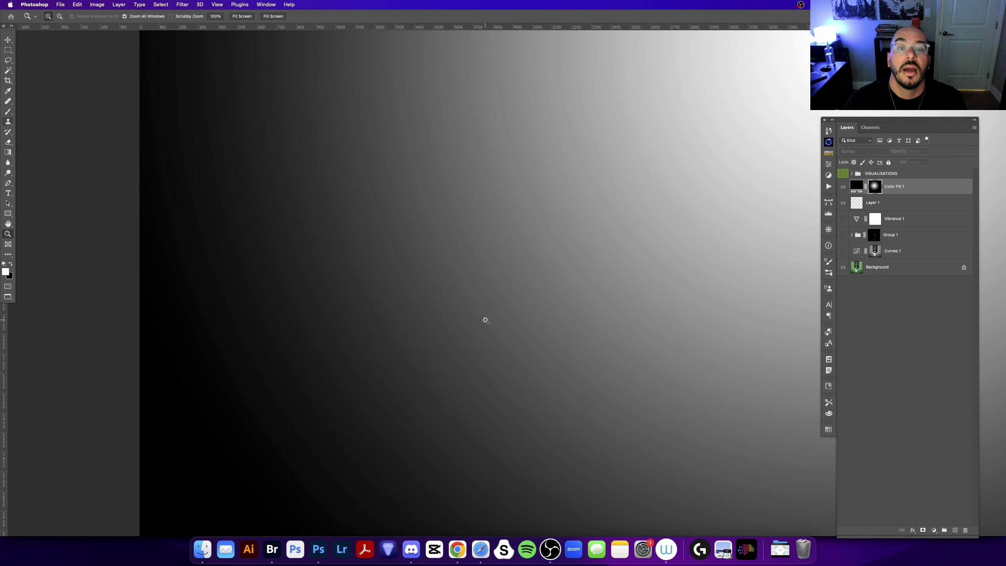
scroll(469, 337, right, 5)
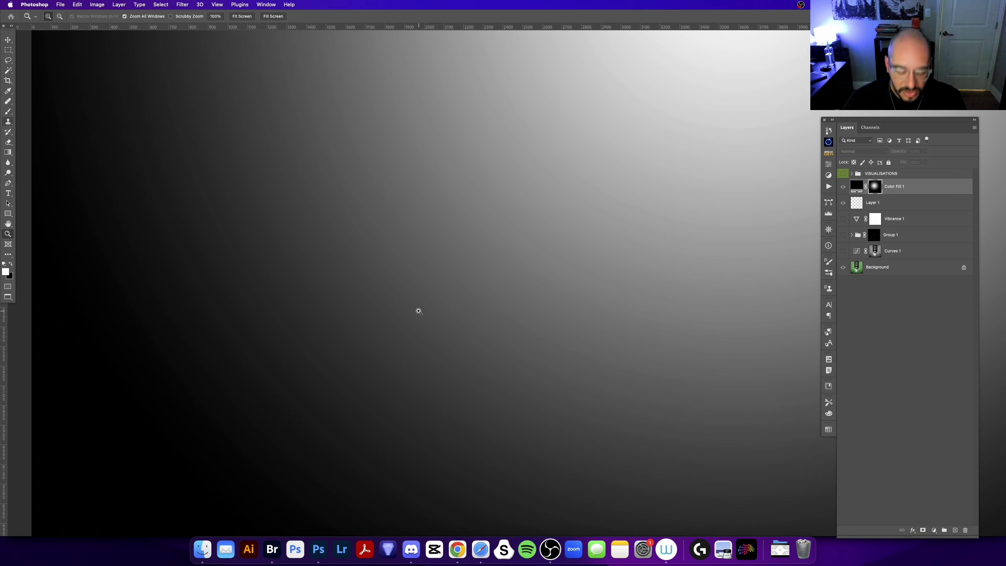
scroll(419, 311, down, 5)
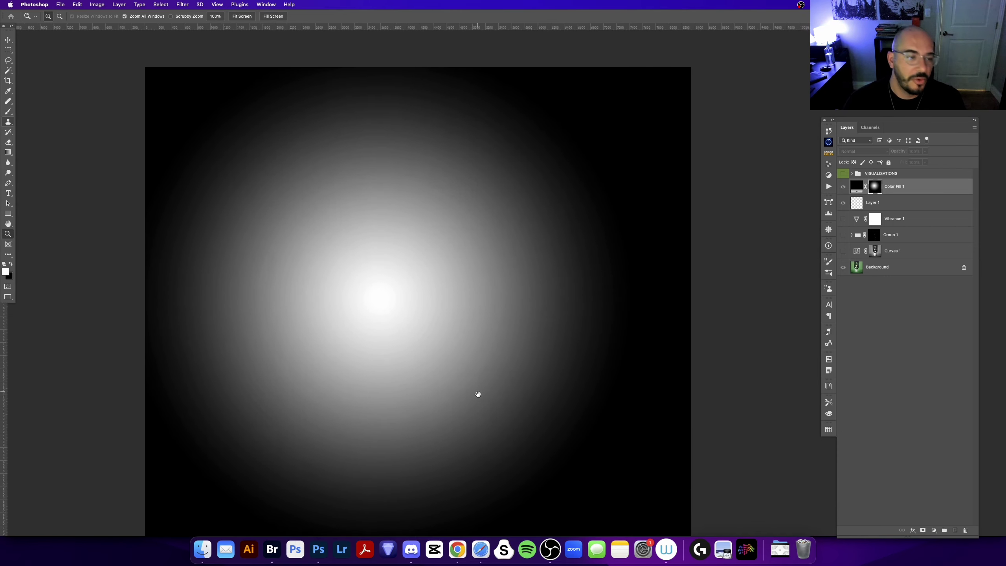
Paint six extra radial light spots into the fill layer's mask.
key(g)
drag(550, 191, 582, 293)
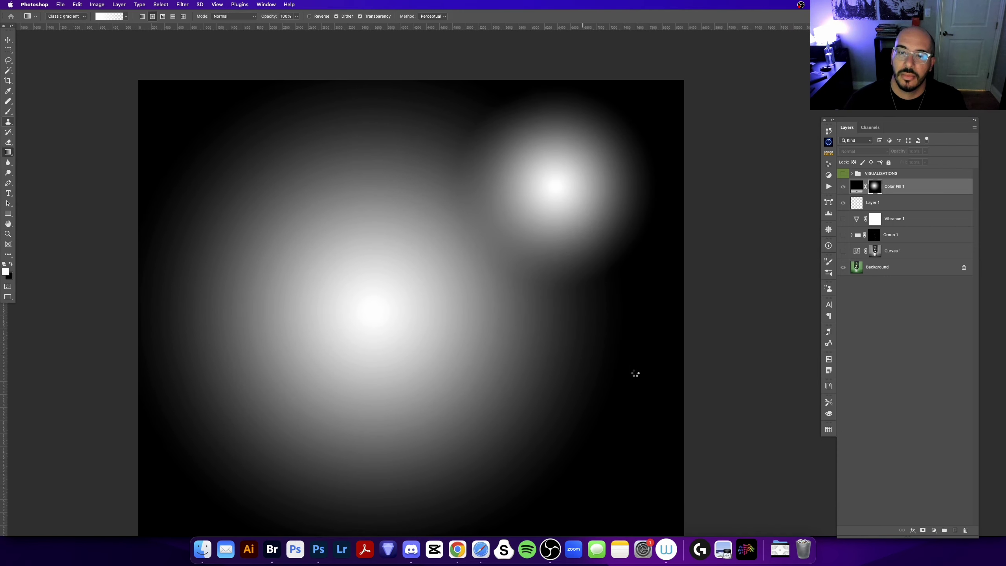
drag(517, 329, 656, 420)
scroll(499, 294, right, 5)
drag(498, 294, 620, 147)
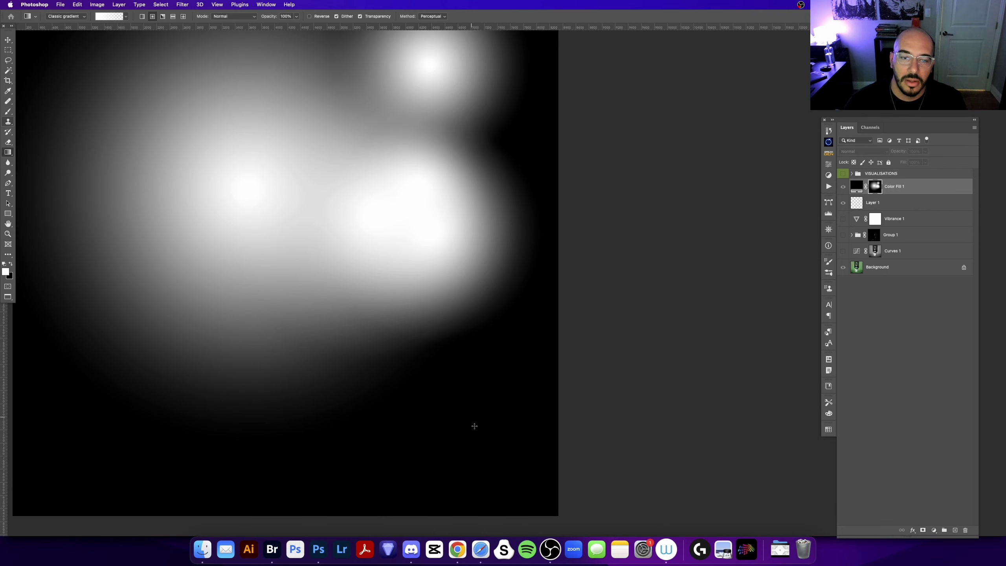
drag(517, 483, 595, 349)
drag(512, 431, 697, 317)
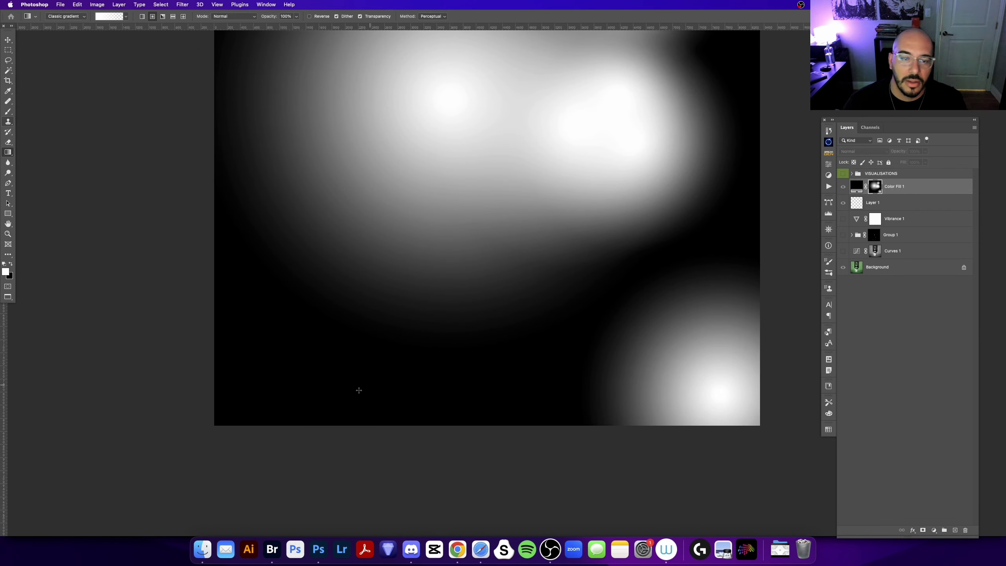
drag(301, 416, 211, 218)
scroll(315, 286, down, 10)
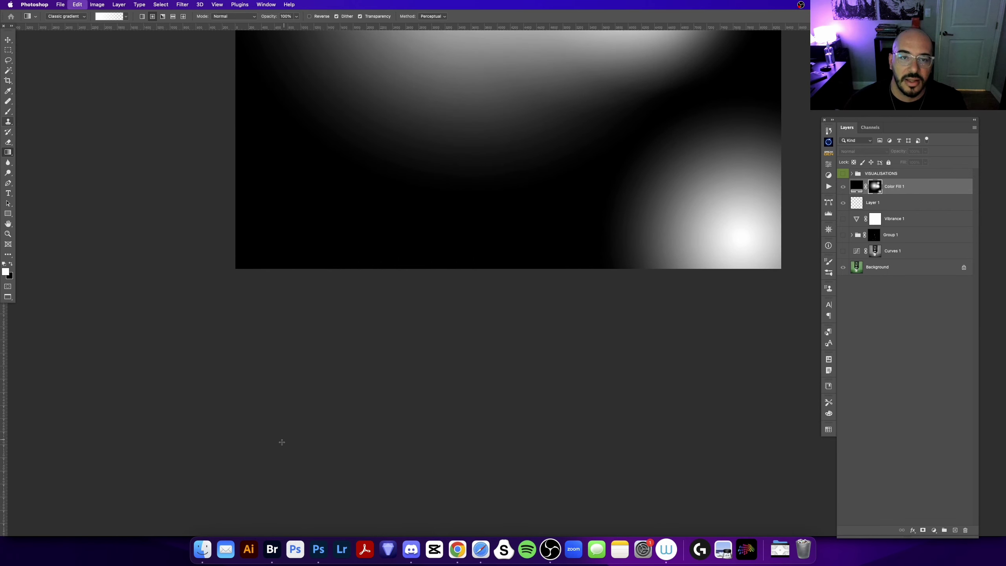
Delete the multi-spotlight layer mask from the black fill layer.
key(z)
alt+click(366, 416)
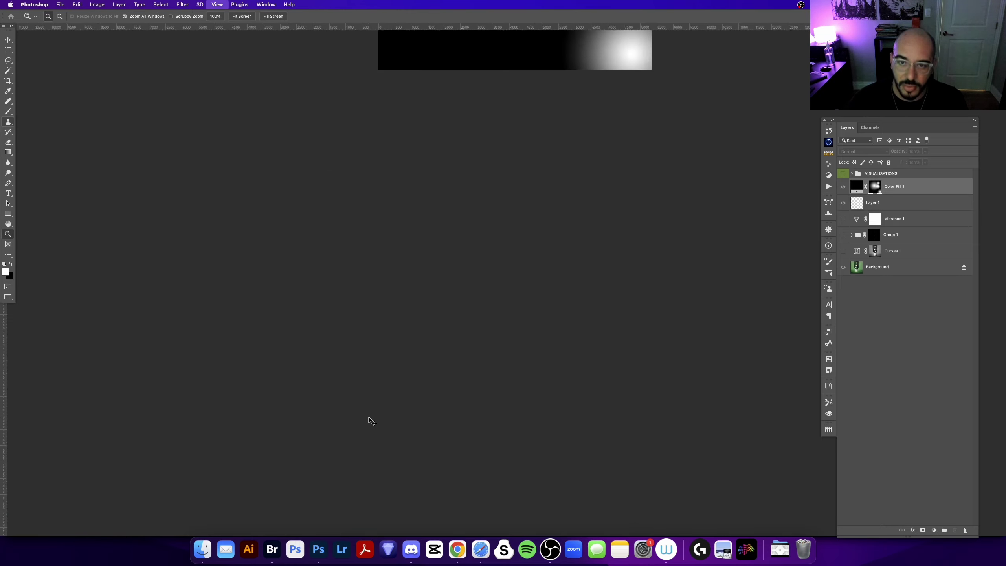
scroll(369, 418, up, 10)
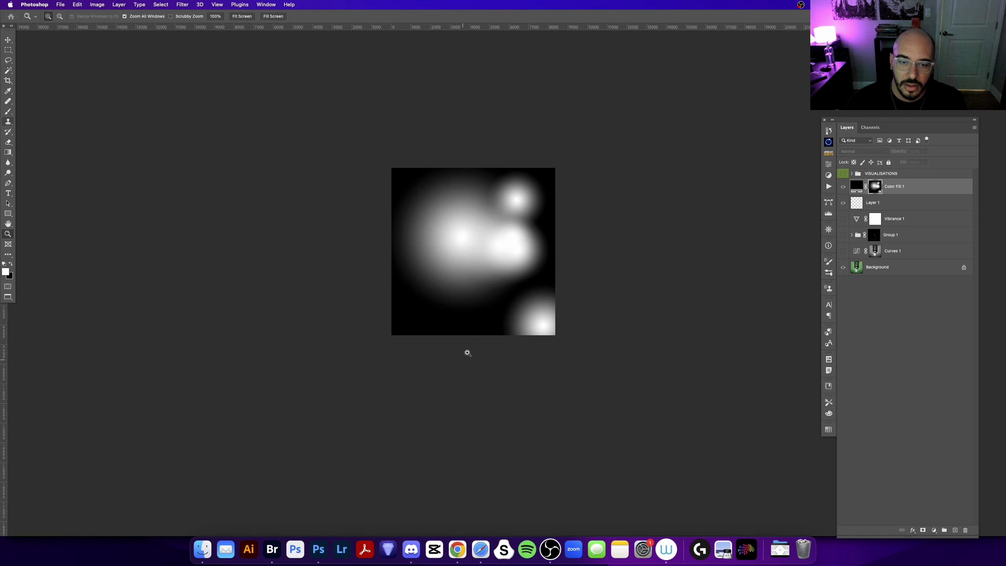
right_click(877, 185)
right_click(872, 189)
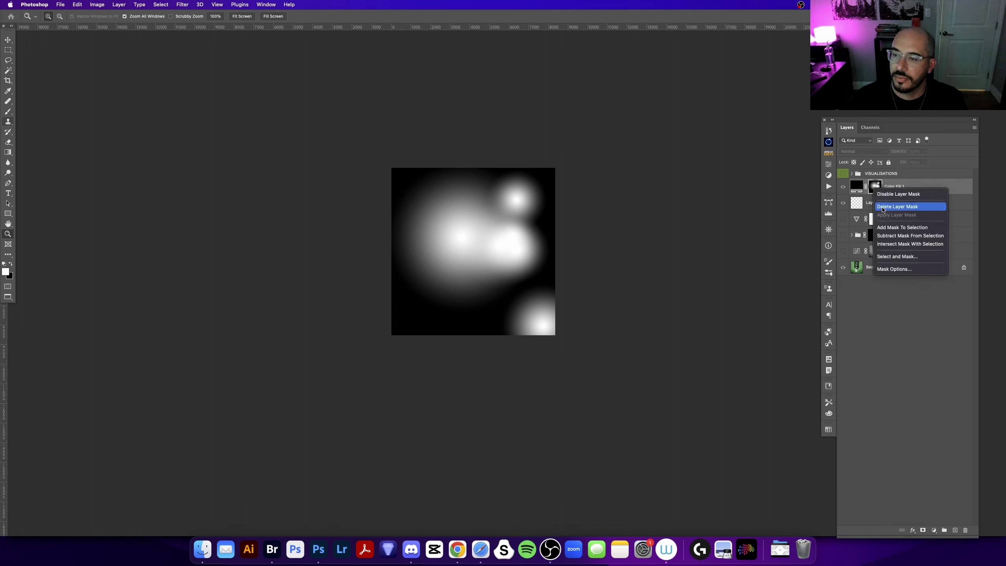
click(898, 207)
Add a new mask to the fill layer with a vertical linear gradient, dark at top.
alt+click(924, 530)
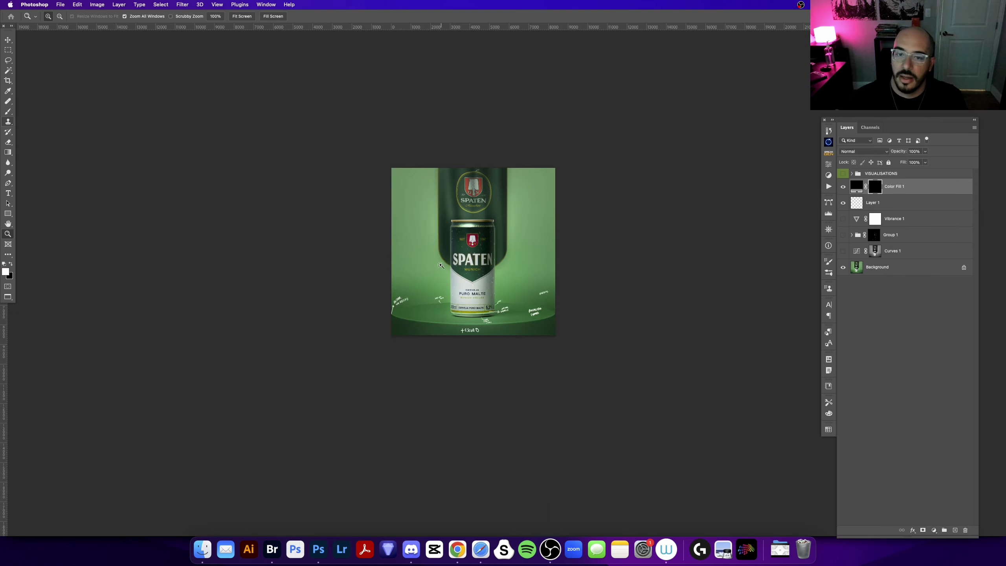
key(g)
drag(469, 504, 454, 84)
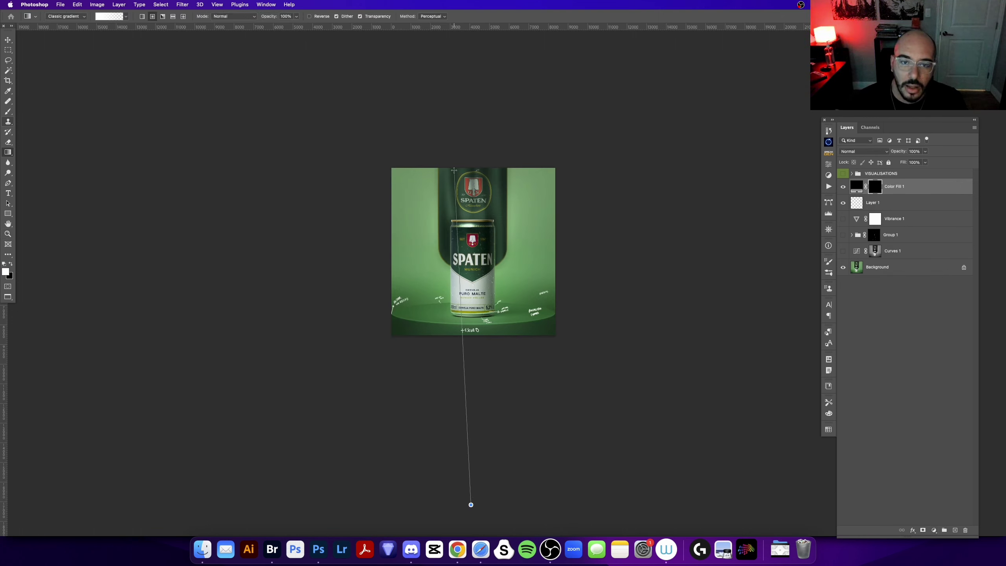
View the gradient mask on its own, zoomed in on its top edge.
alt+click(875, 189)
key(z)
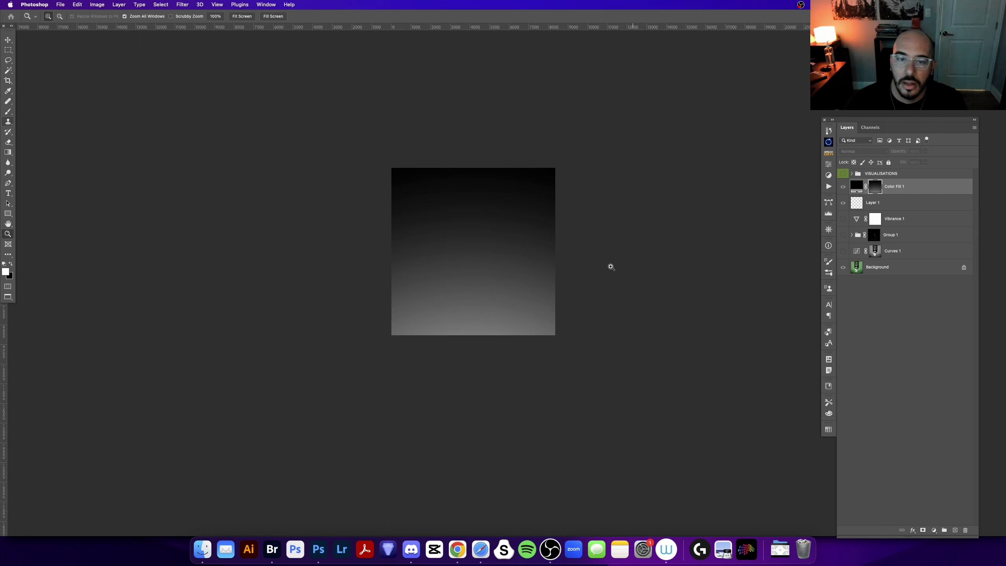
click(478, 245)
click(485, 181)
drag(484, 180, 491, 238)
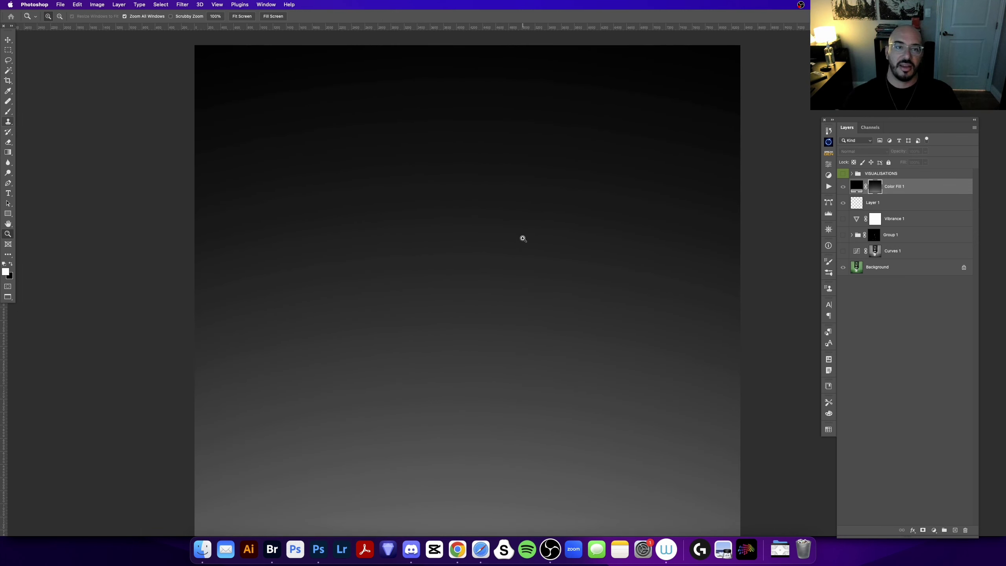
click(182, 3)
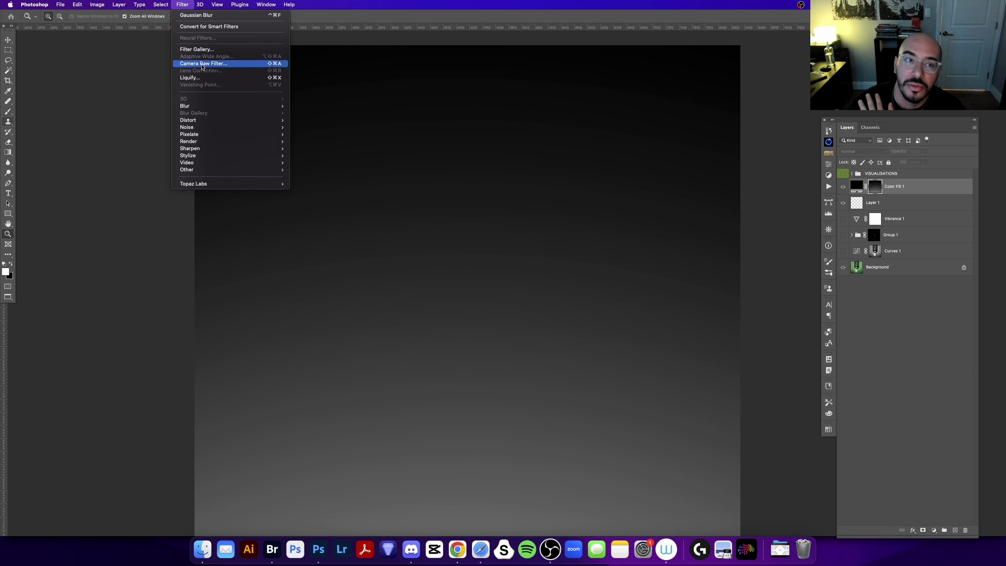
Preview Brush Strokes > Spatter in the Filter Gallery, then switch to Safari.
click(209, 49)
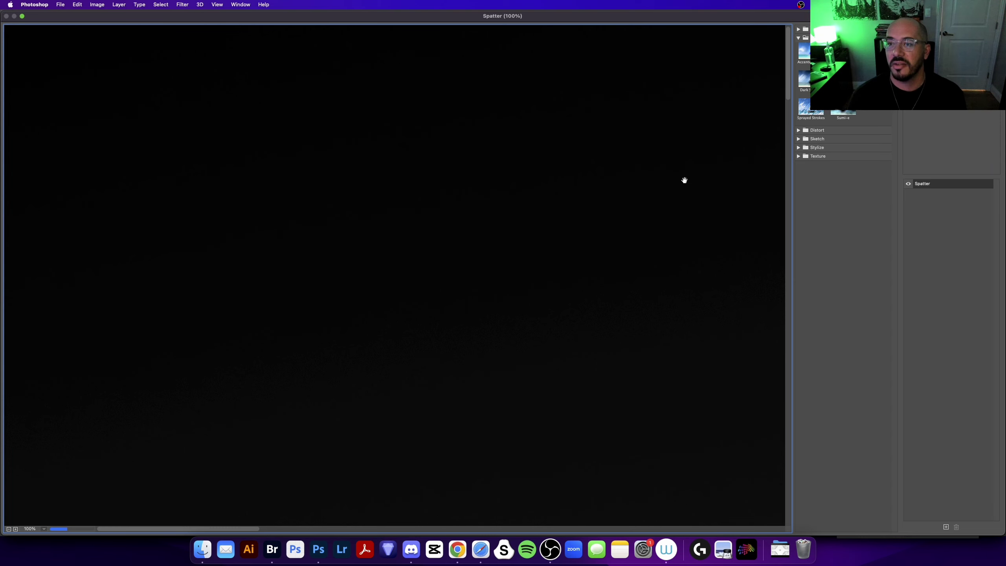
click(481, 550)
Google 'spatter' in Portuguese in a new tab, then go back to the help tab and Mission Control.
key(super+t)
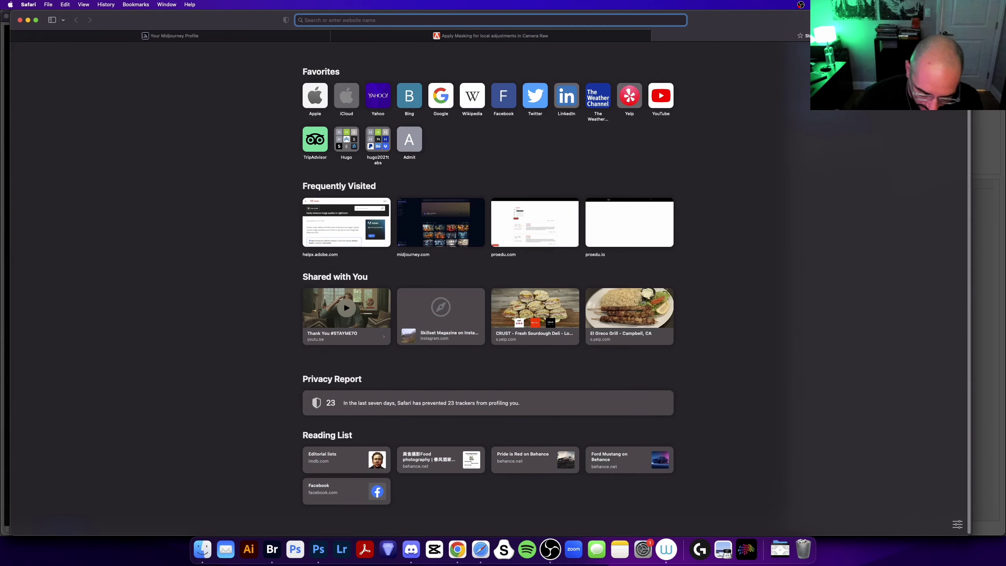
text(pspatter)
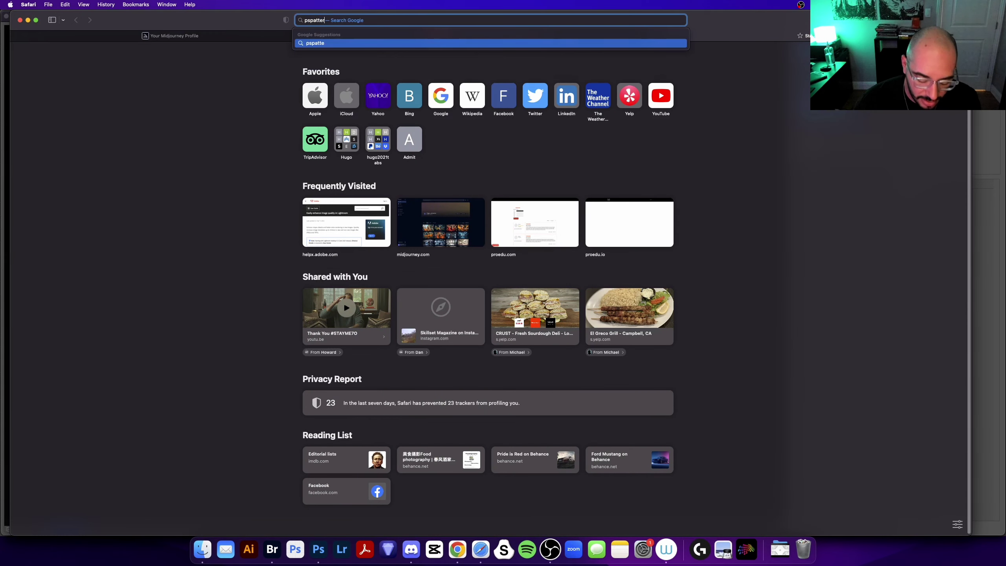
text( in poprtguues)
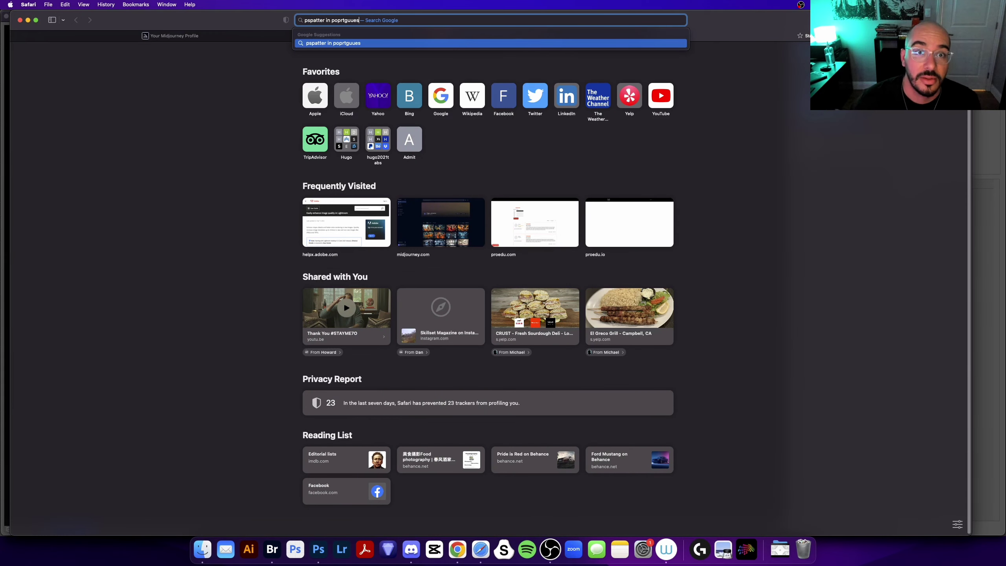
key(Return)
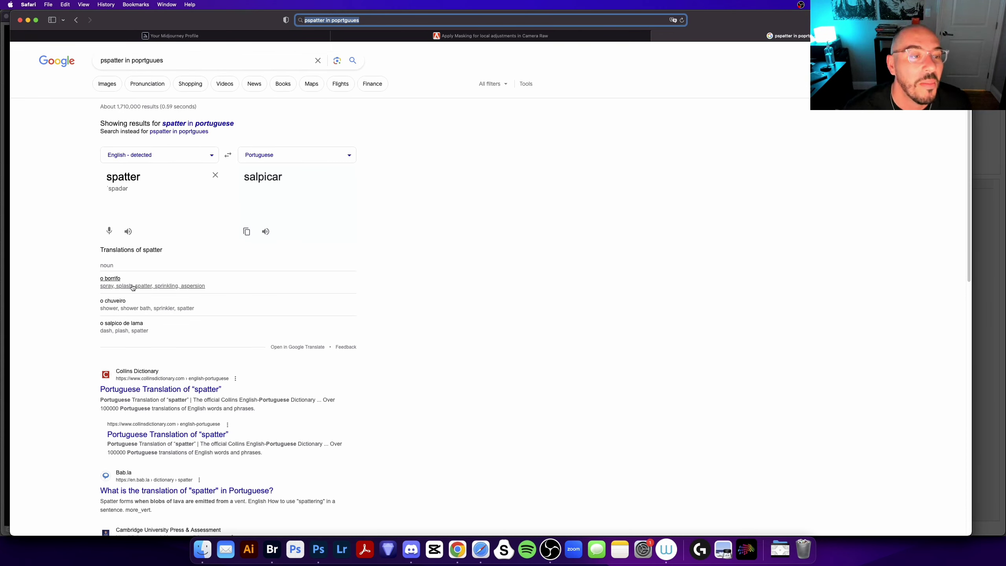
key(ctrl+shift+Tab)
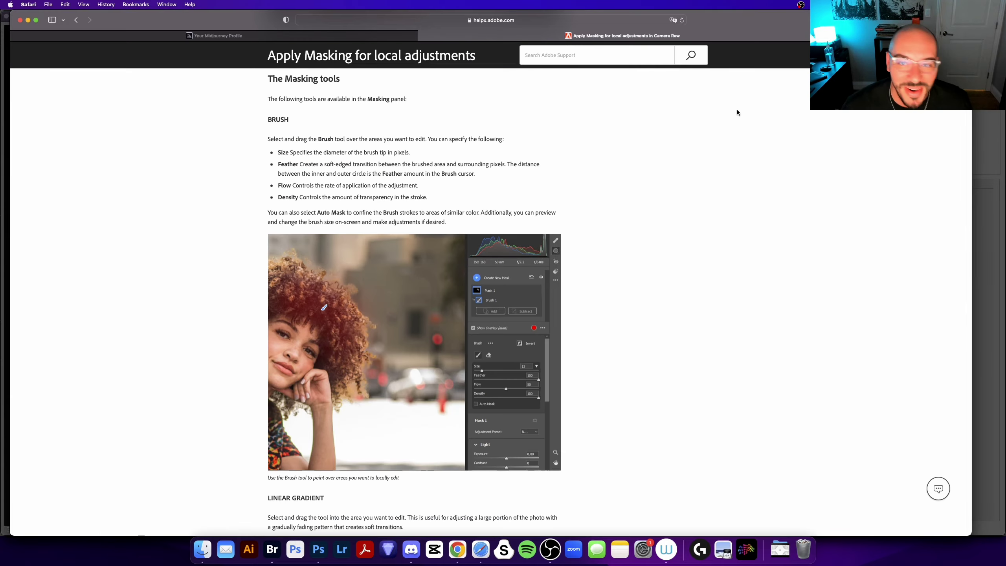
key(ctrl+Up)
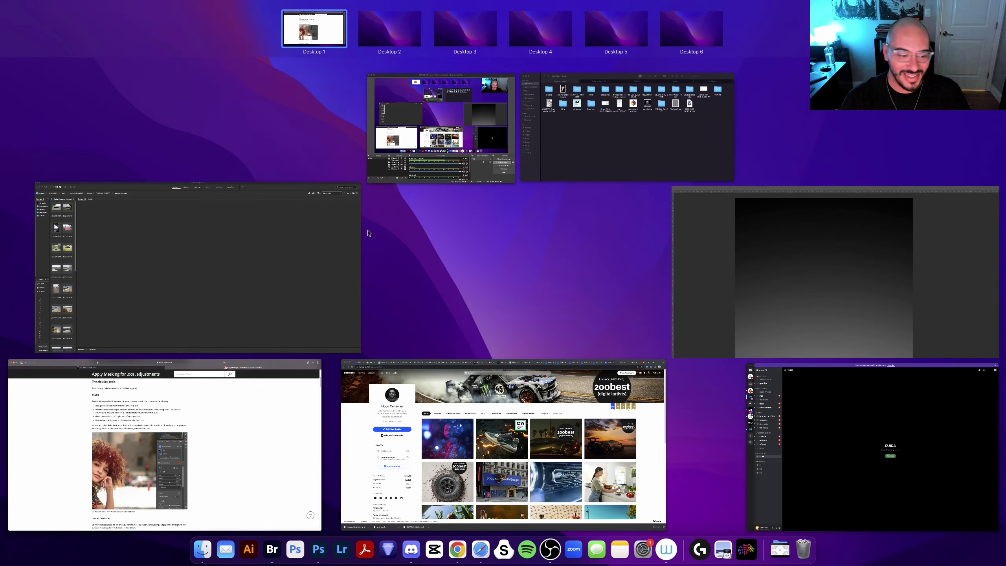
Use Mission Control to bring Photoshop's Spatter Filter Gallery window back to front.
click(539, 432)
key(ctrl+Up)
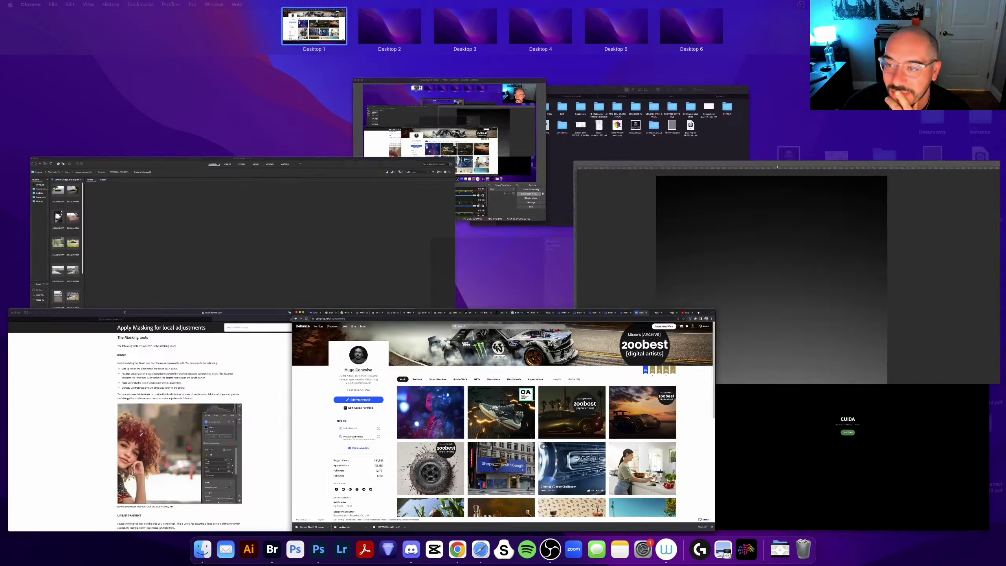
click(755, 289)
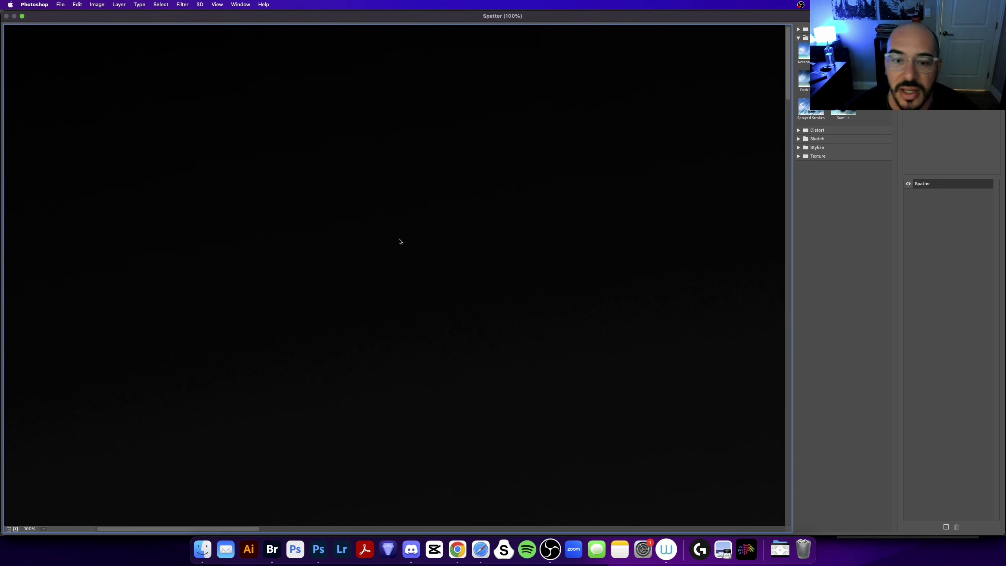
Close the Filter Gallery and add grainy noise to the gradient mask.
key(Escape)
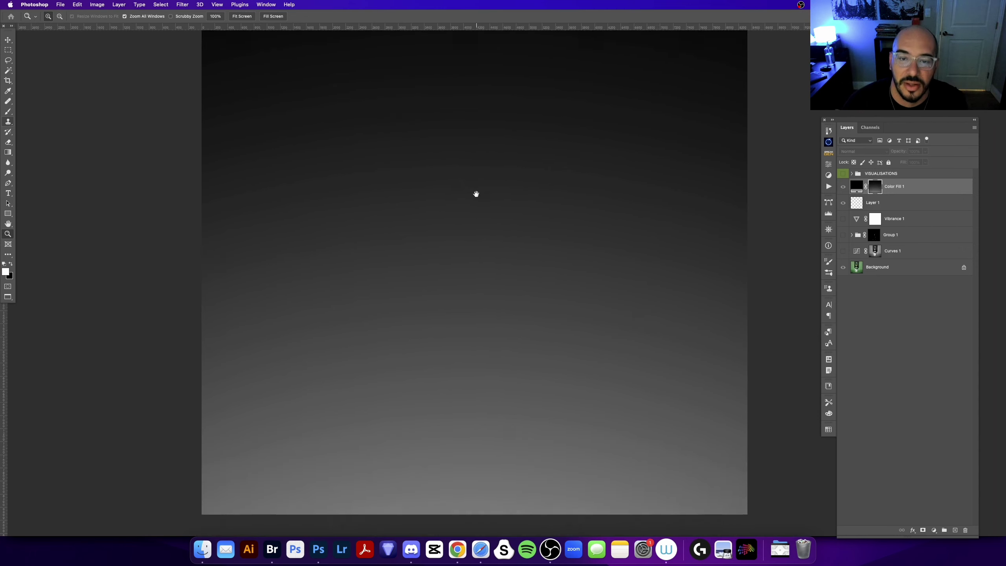
drag(466, 254, 490, 296)
scroll(476, 222, down, 3)
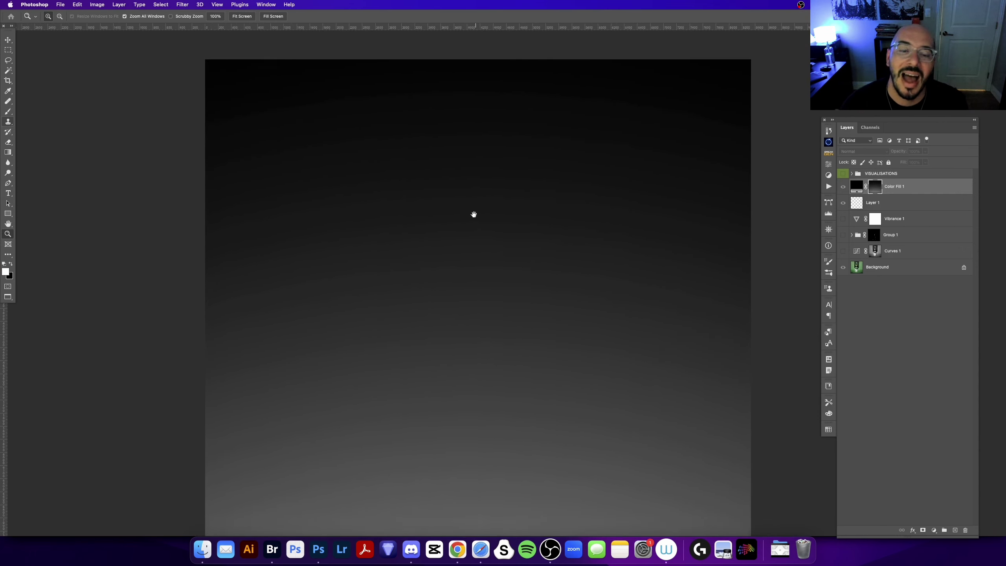
scroll(475, 214, right, 3)
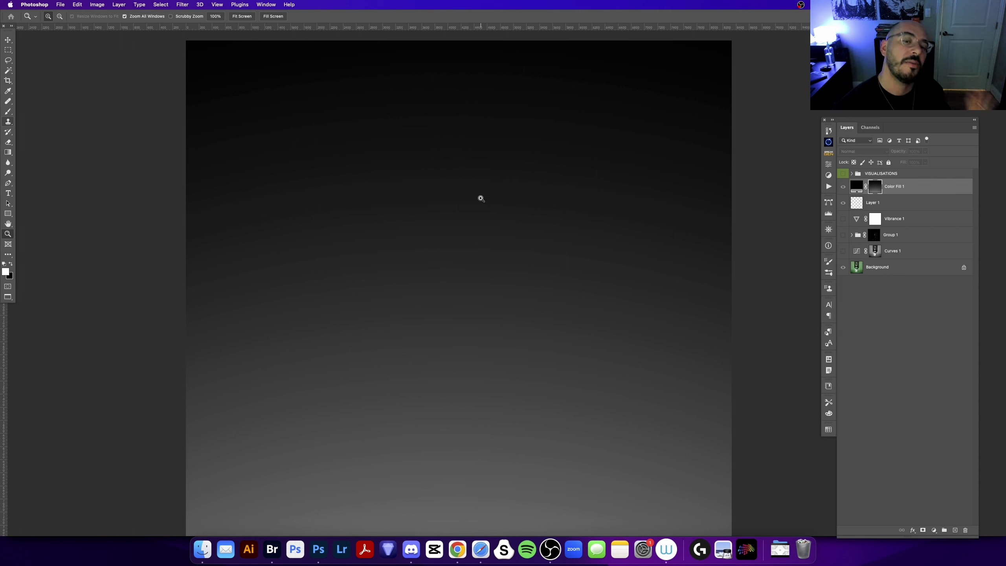
key(super+alt+f)
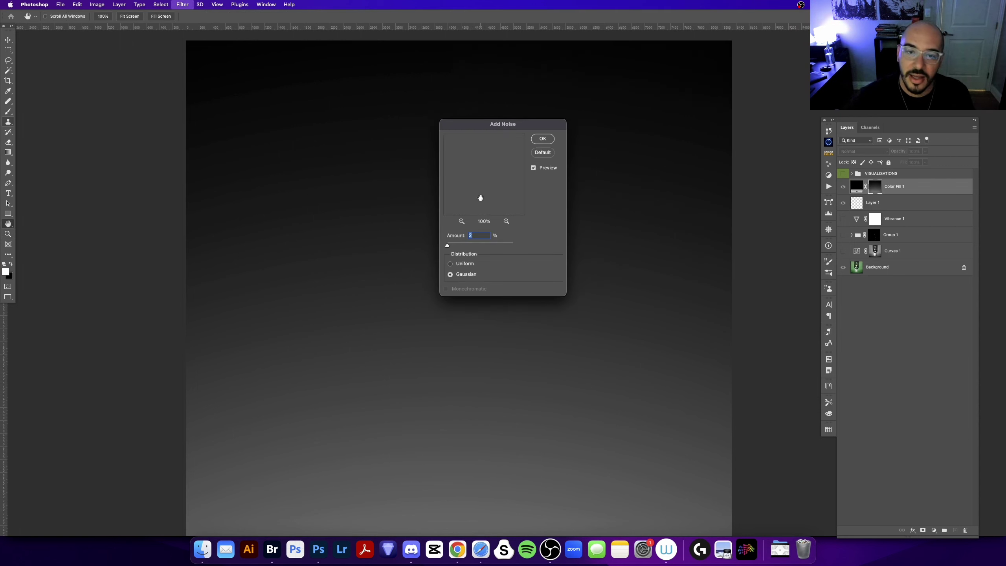
key(Return)
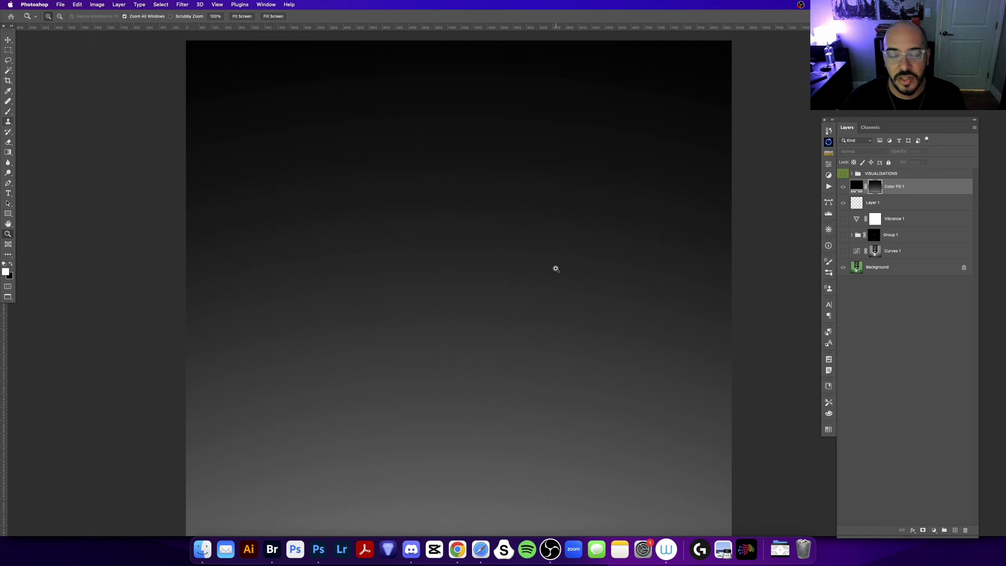
key(super+alt+f)
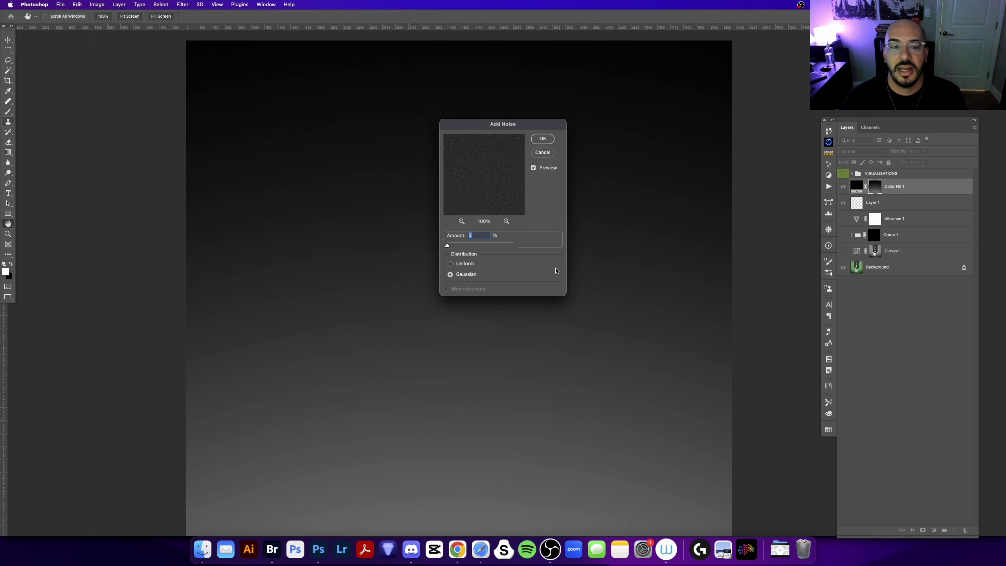
key(Return)
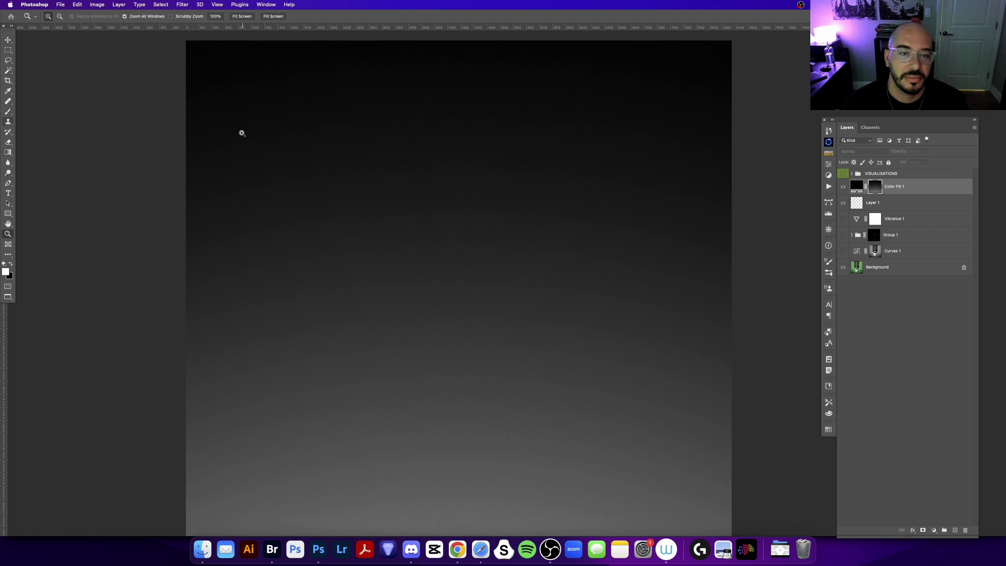
key(super+z)
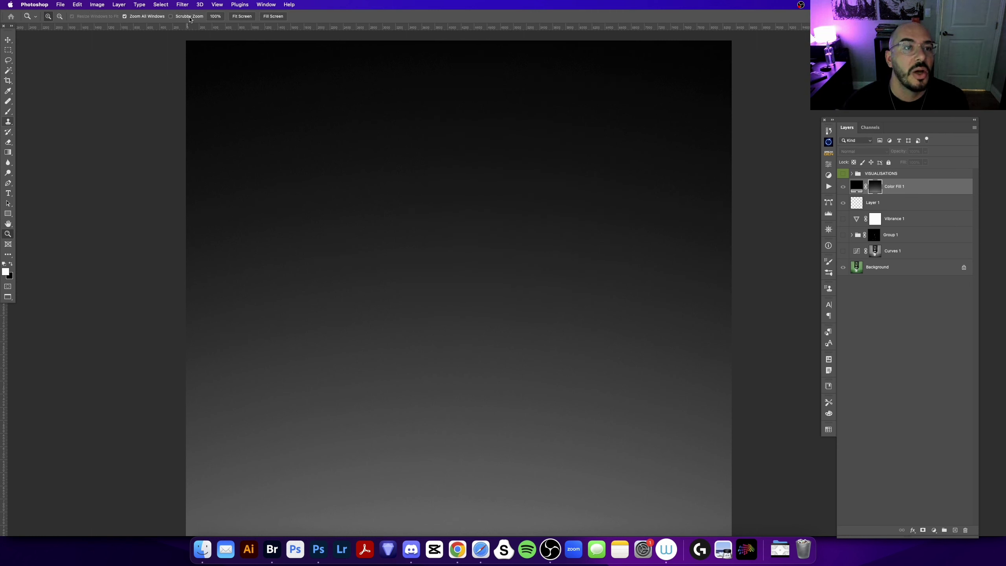
Apply the Spatter texture to the mask, inspect it, and reopen the Filter Gallery.
click(183, 4)
click(198, 51)
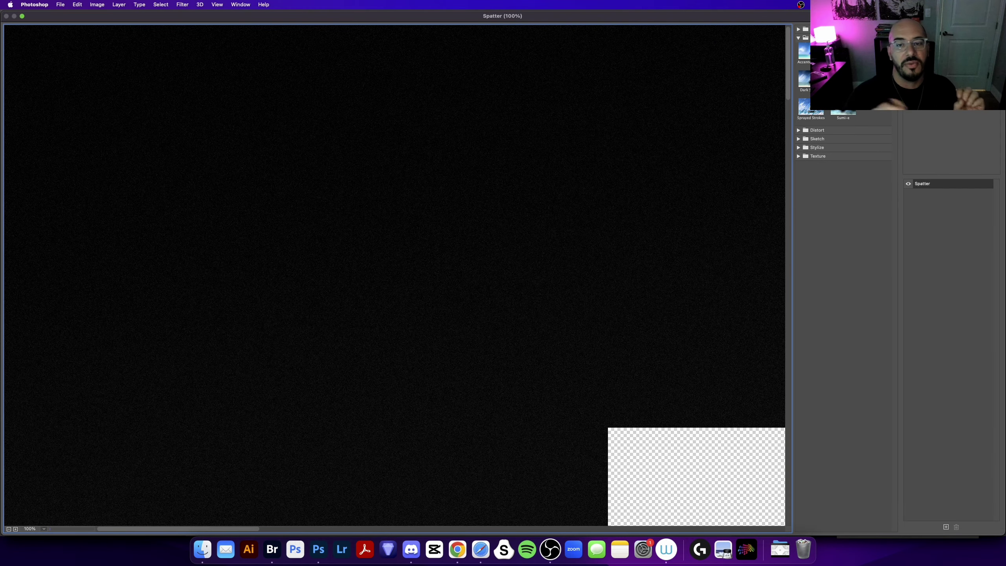
key(Return)
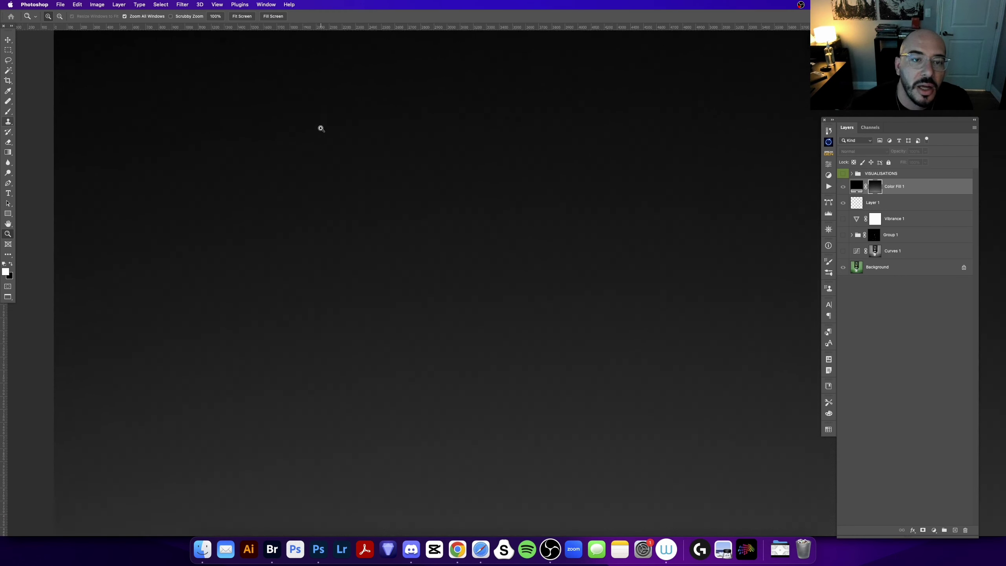
click(321, 129)
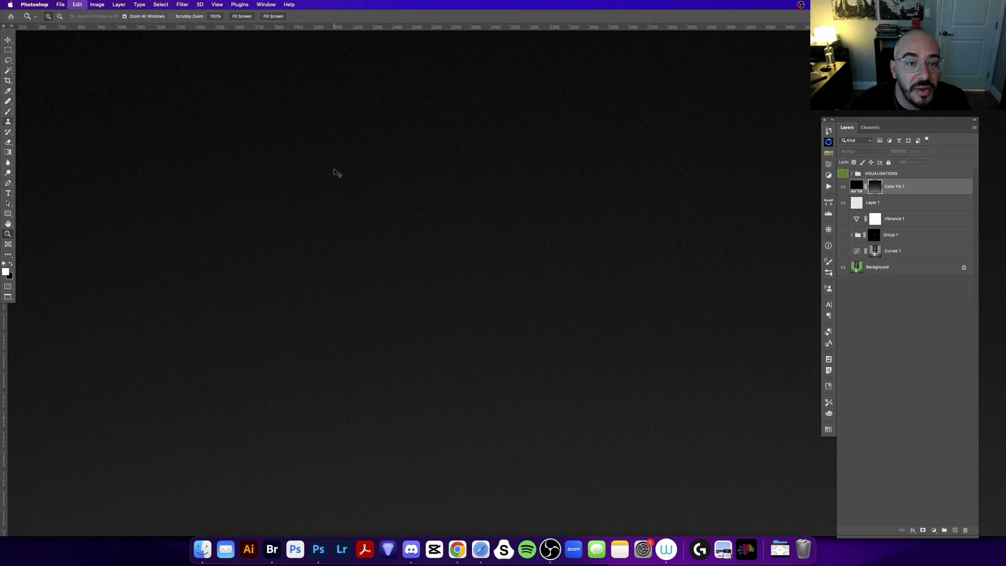
scroll(363, 245, left, 4)
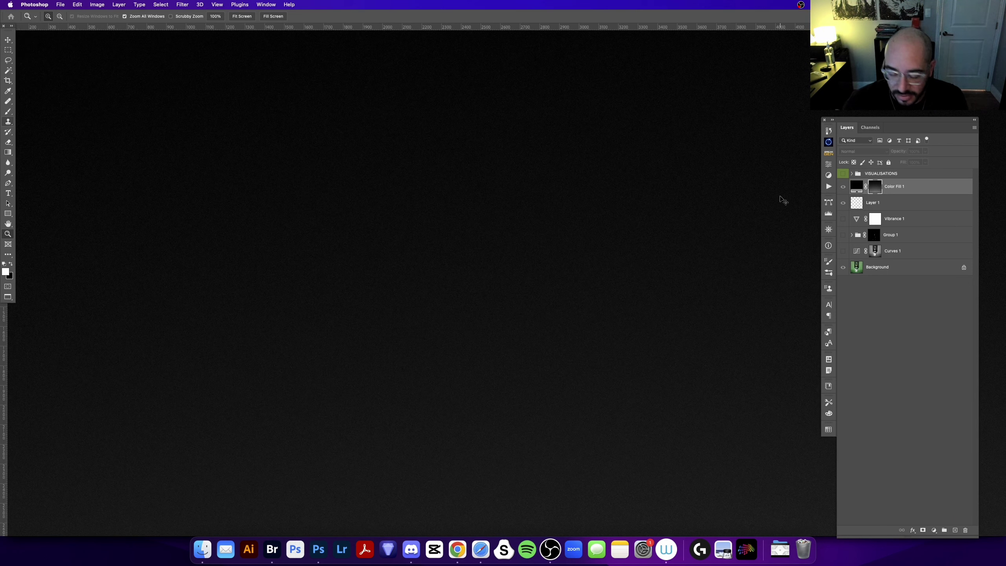
key(super+minus)
key(super+minus)
key(super+minus)
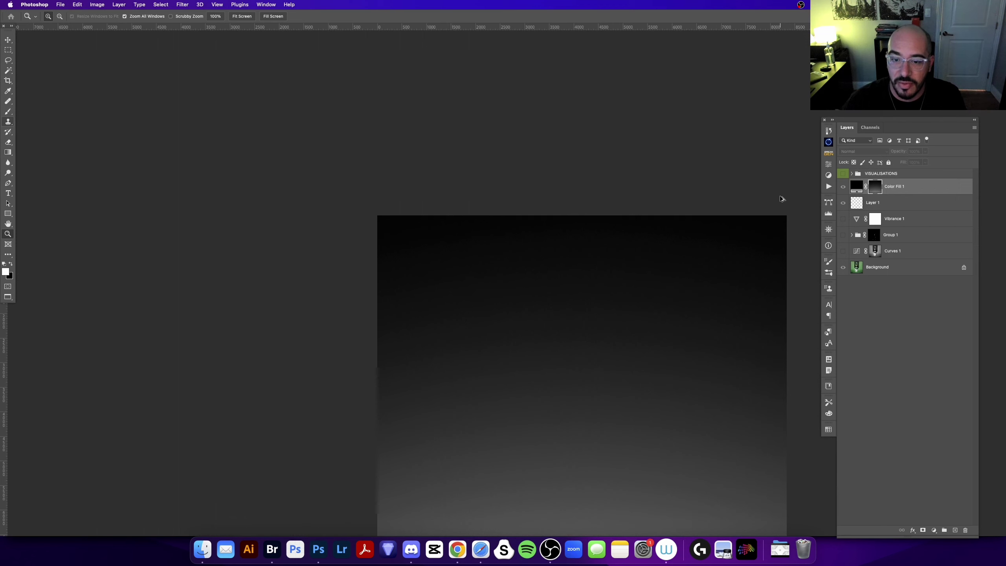
scroll(469, 254, down, 3)
scroll(226, 95, right, 3)
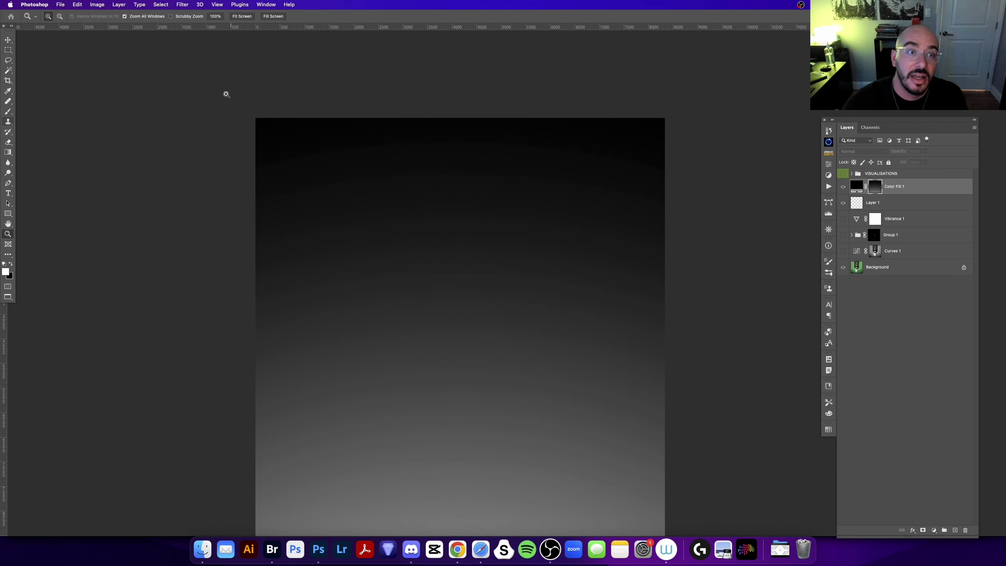
click(182, 4)
click(200, 52)
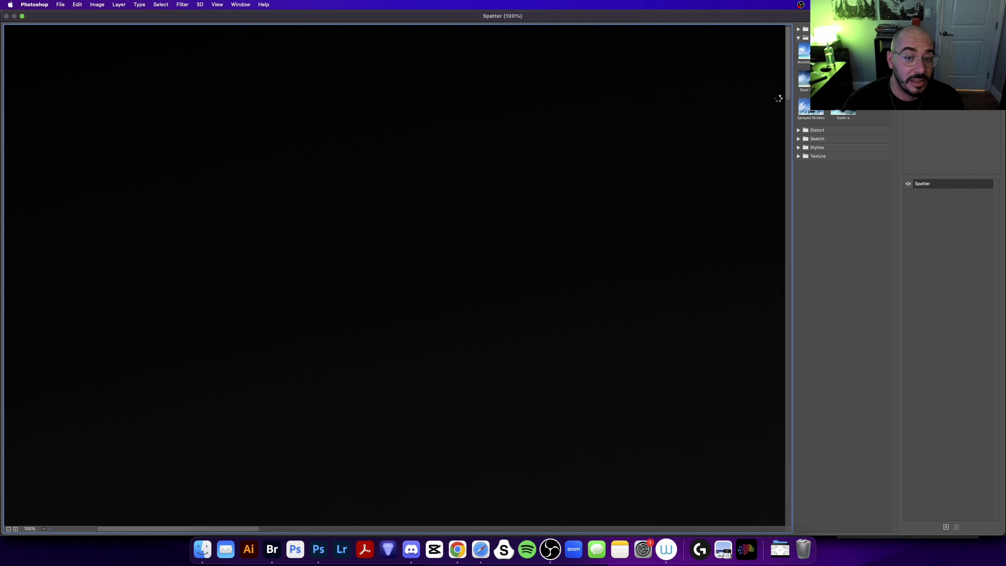
Apply another Spatter pass to the gradient mask through the Filter Gallery.
key(Return)
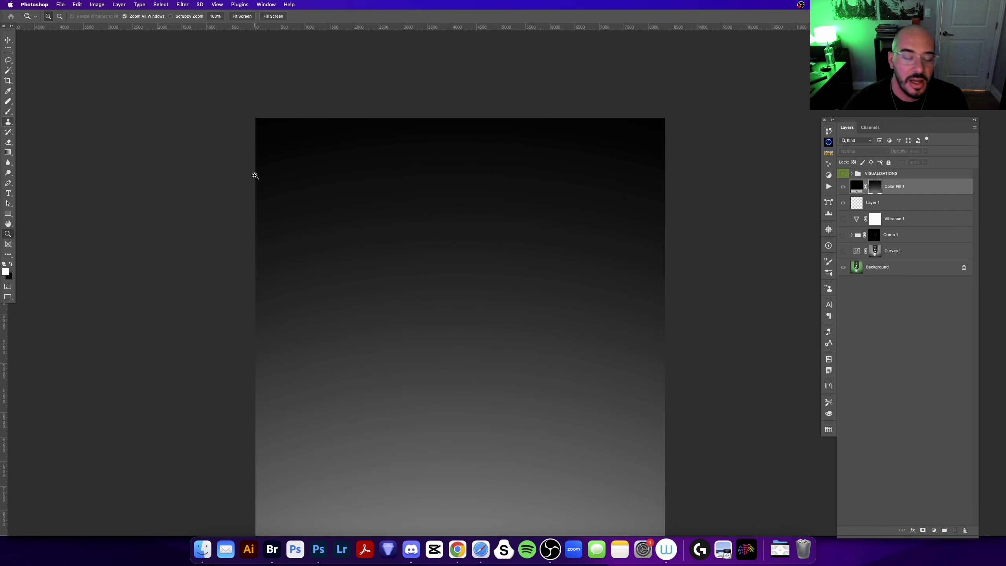
key(super+f)
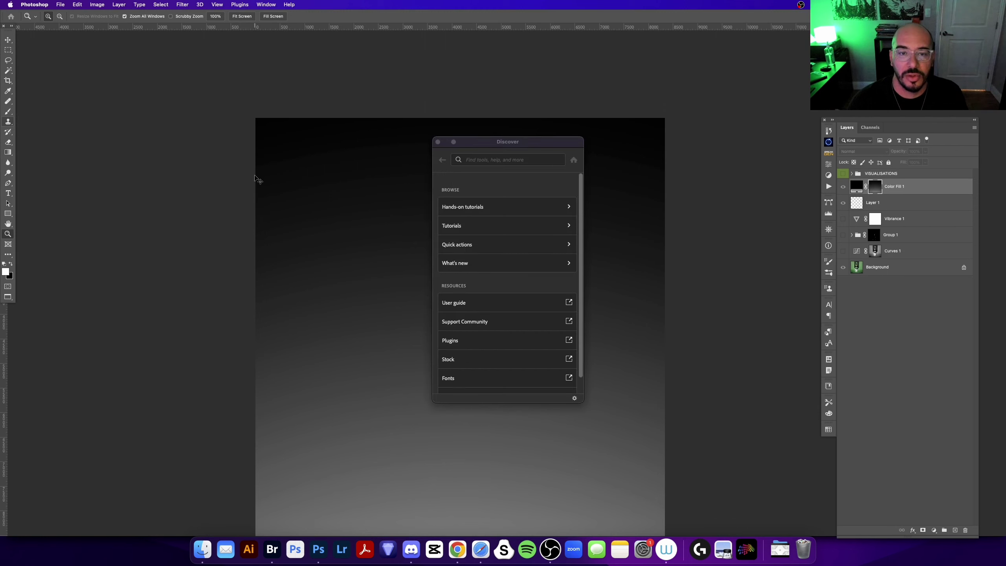
click(439, 142)
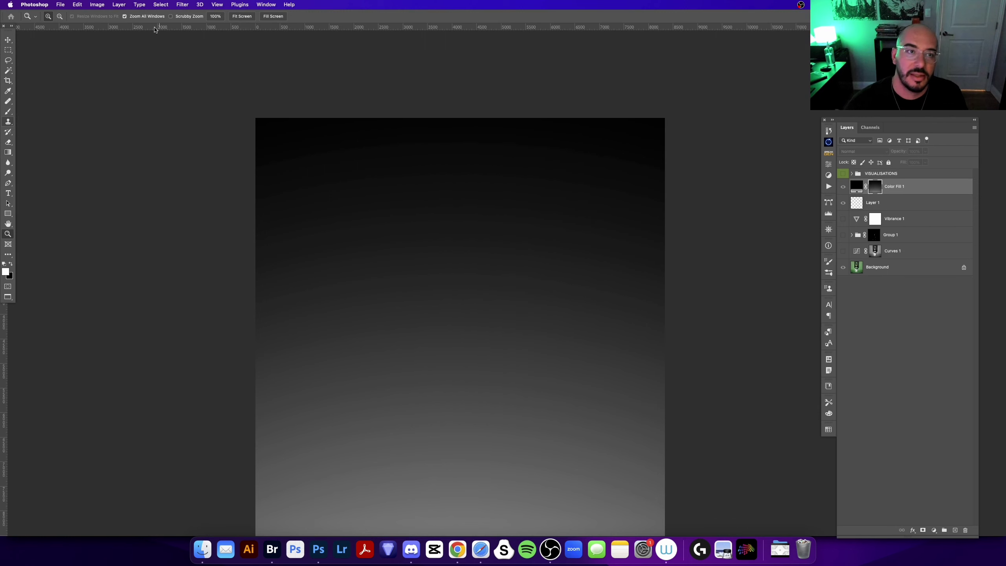
click(182, 4)
click(197, 49)
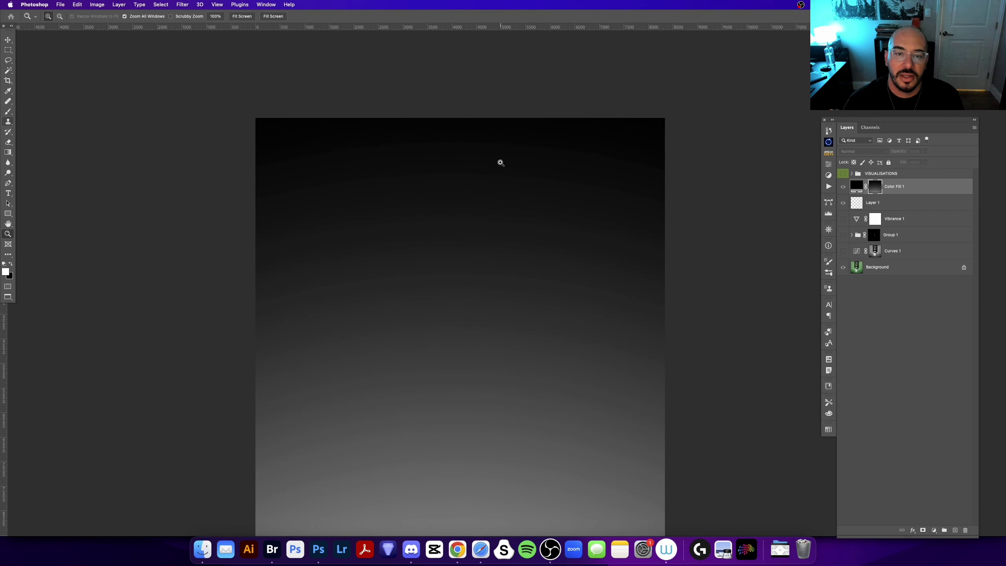
Add more noise to the mask and zoom in to check its texture.
key(super+alt+f)
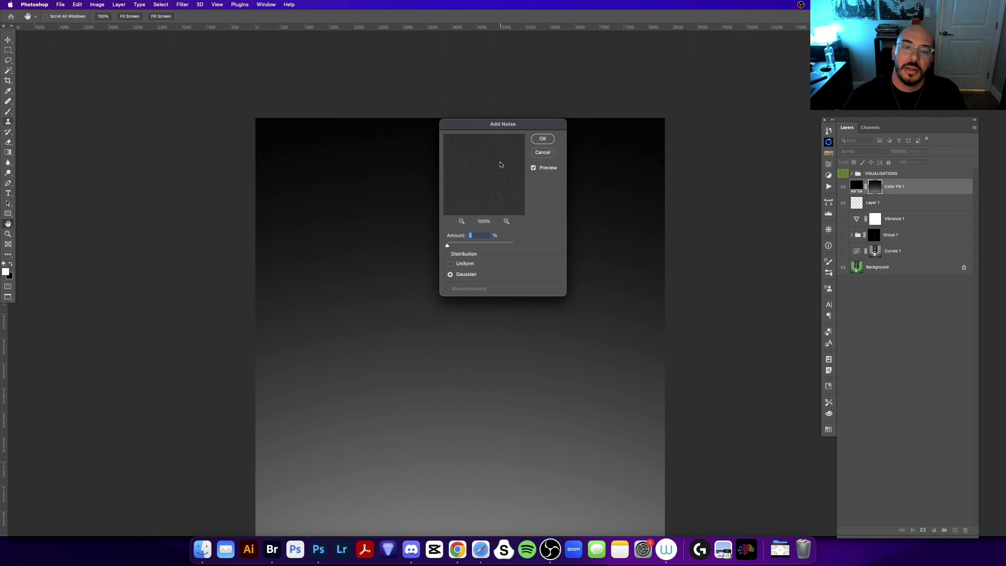
key(Return)
click(387, 220)
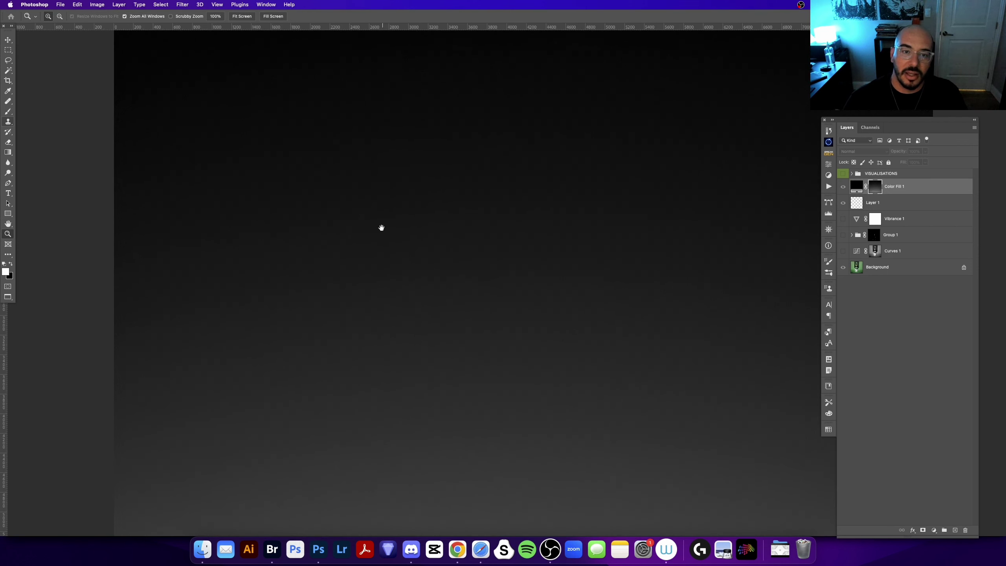
drag(380, 227, 352, 266)
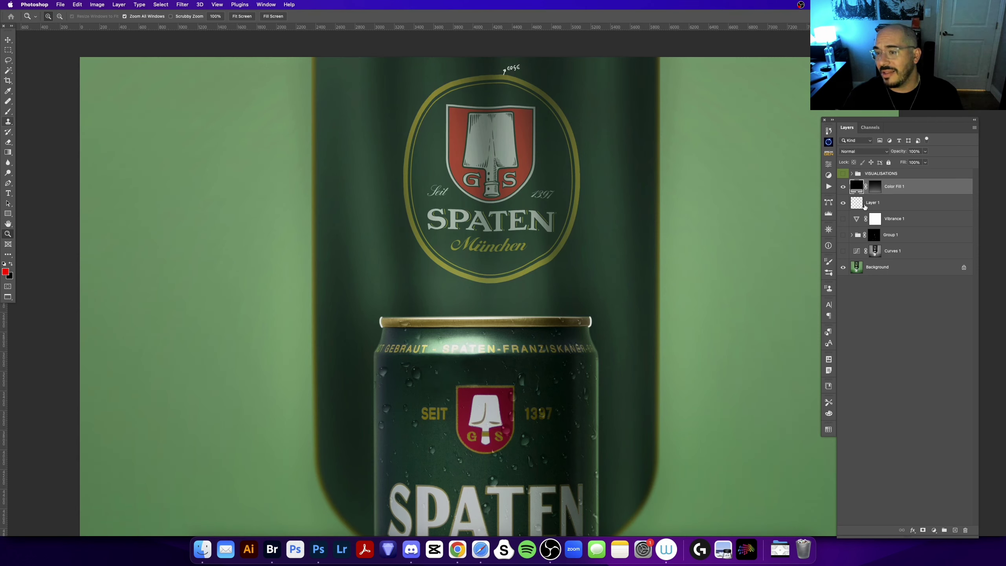
Delete the Color Fill 1 layer and zoom in on the bottle's left edge.
key(BackSpace)
scroll(641, 281, down, 2)
scroll(639, 247, down, 3)
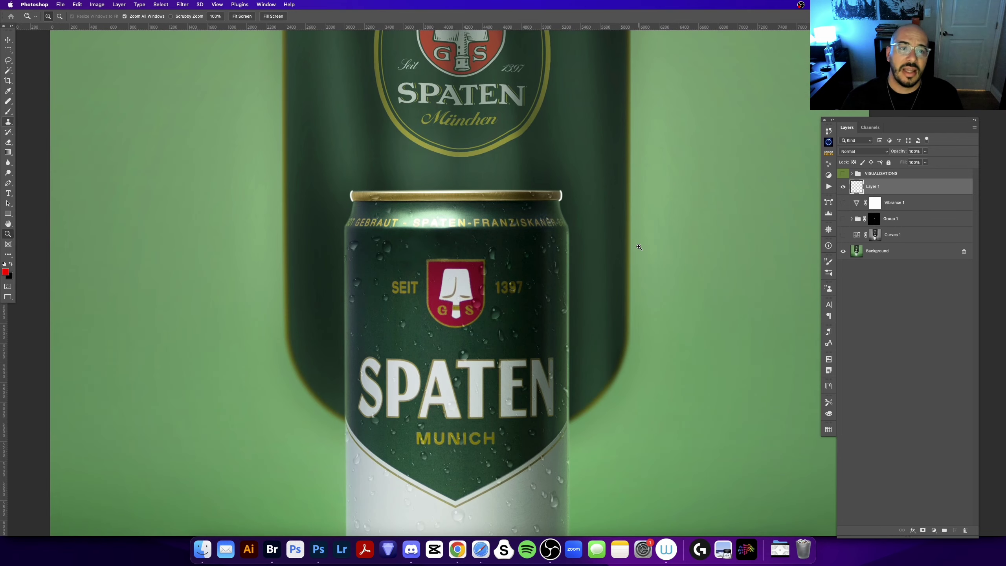
click(308, 218)
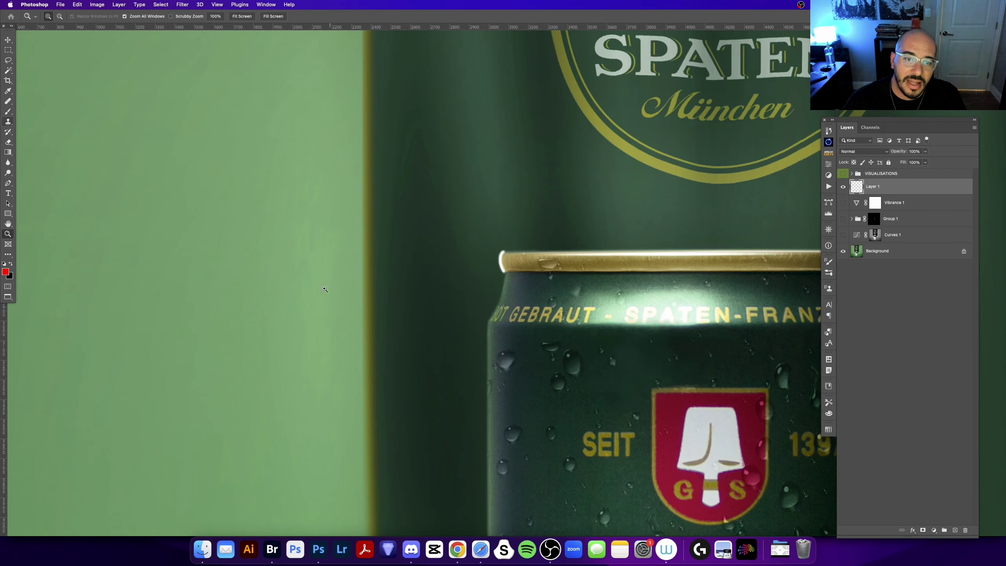
drag(326, 287, 434, 432)
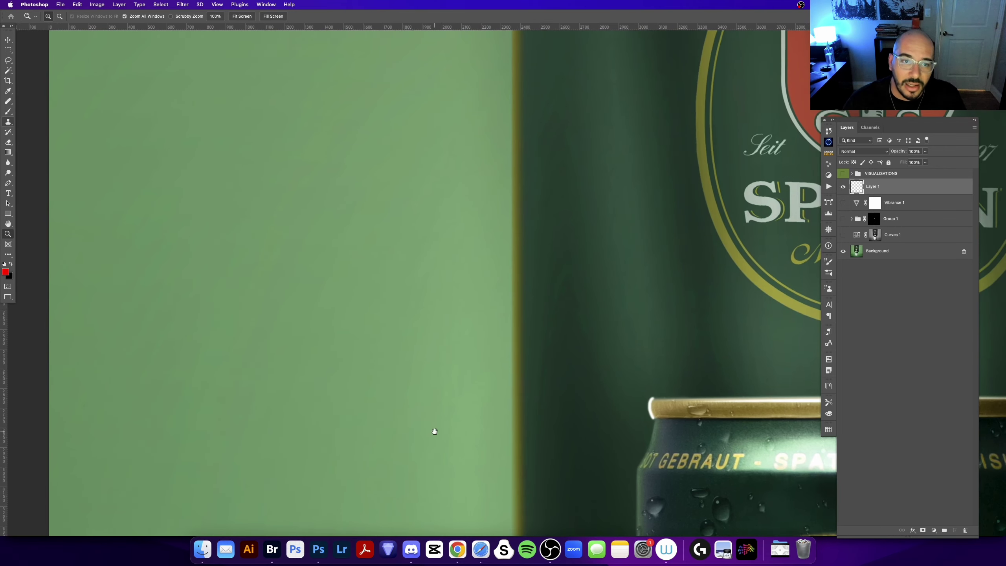
mouse_move(478, 161)
mouse_down()
mouse_move(411, 241)
mouse_move(423, 314)
mouse_up()
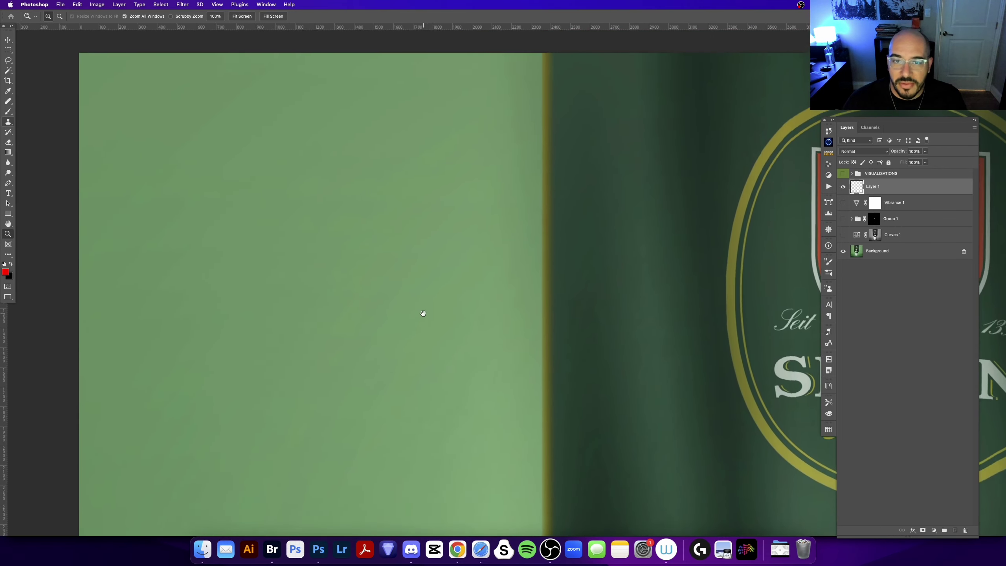
Inspect the bottle edge more closely, then fit the whole can image on screen.
click(407, 246)
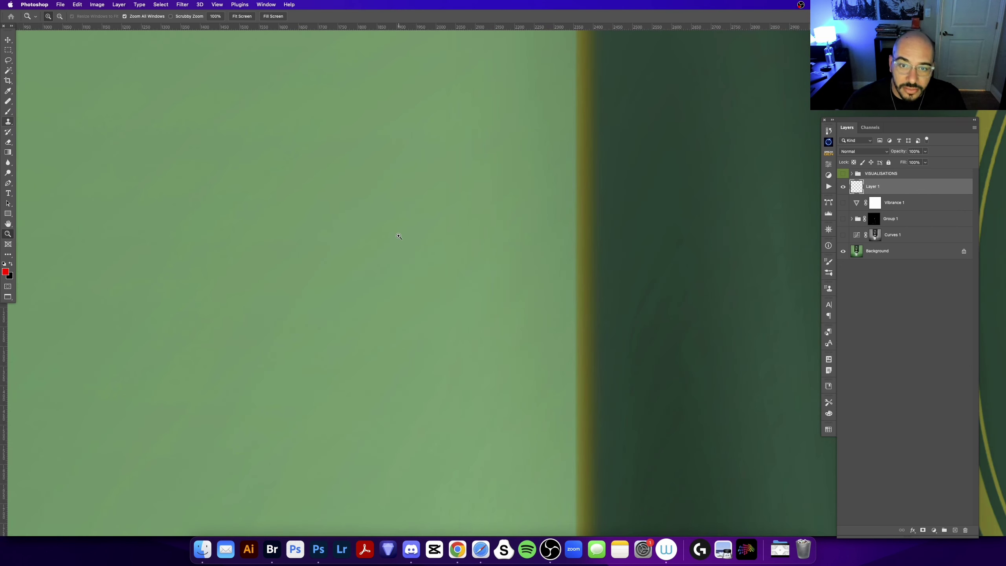
drag(445, 308, 478, 396)
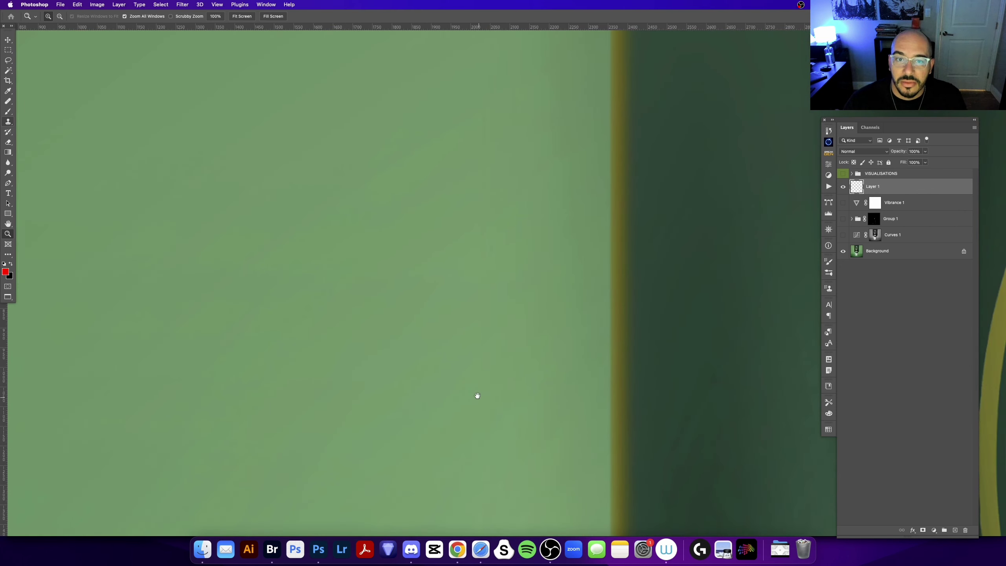
alt+click(355, 355)
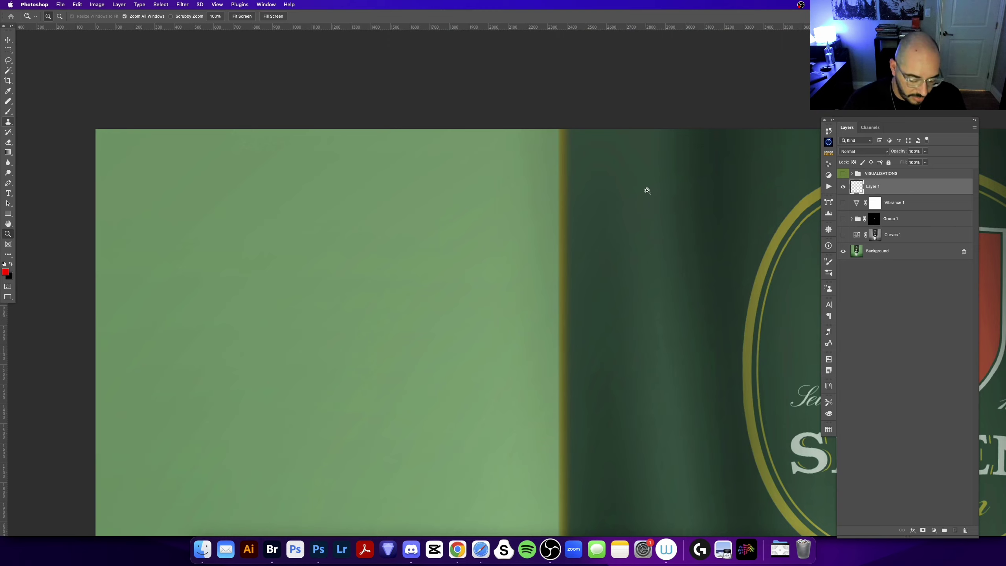
key(shift+f)
key(f)
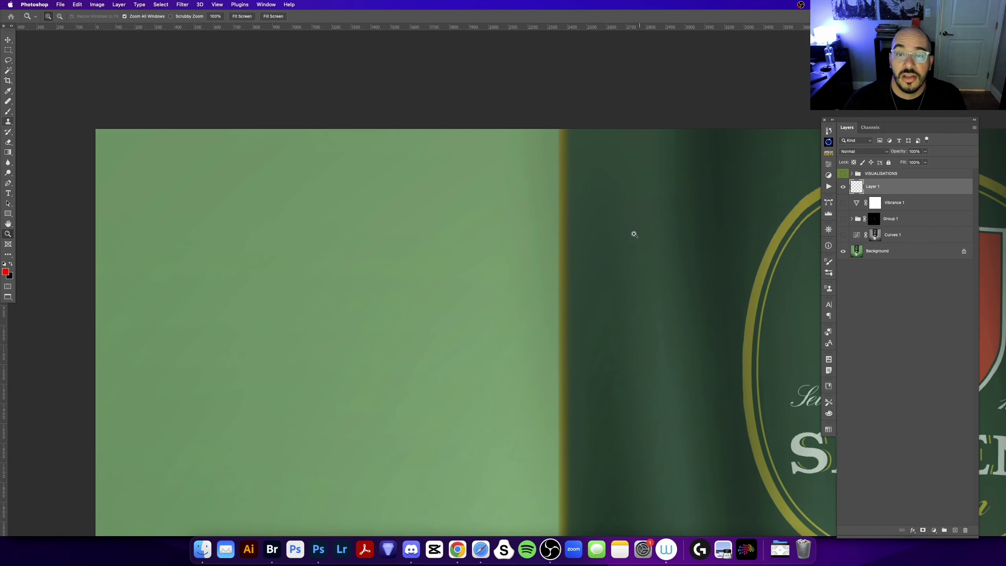
drag(437, 300, 431, 235)
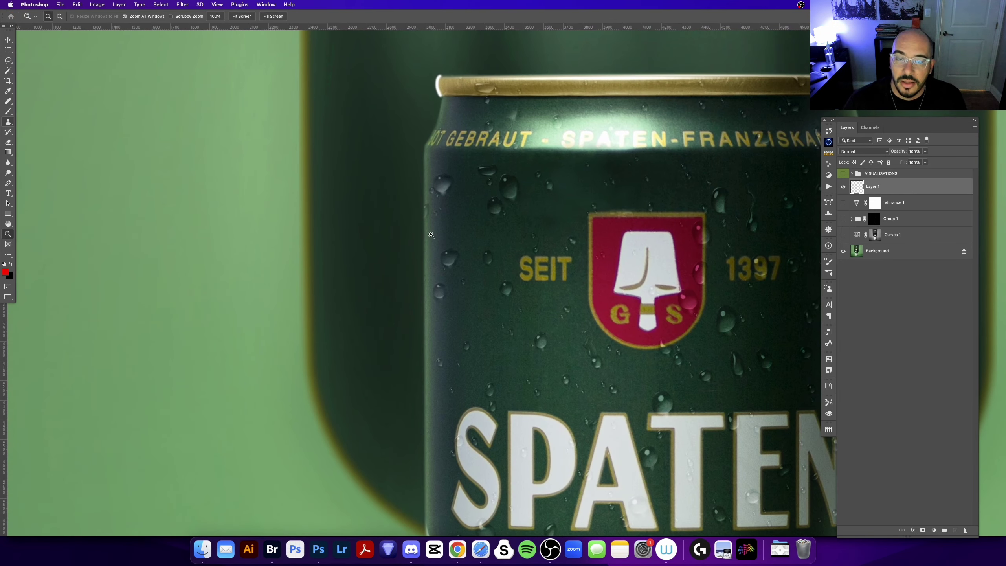
key(super+0)
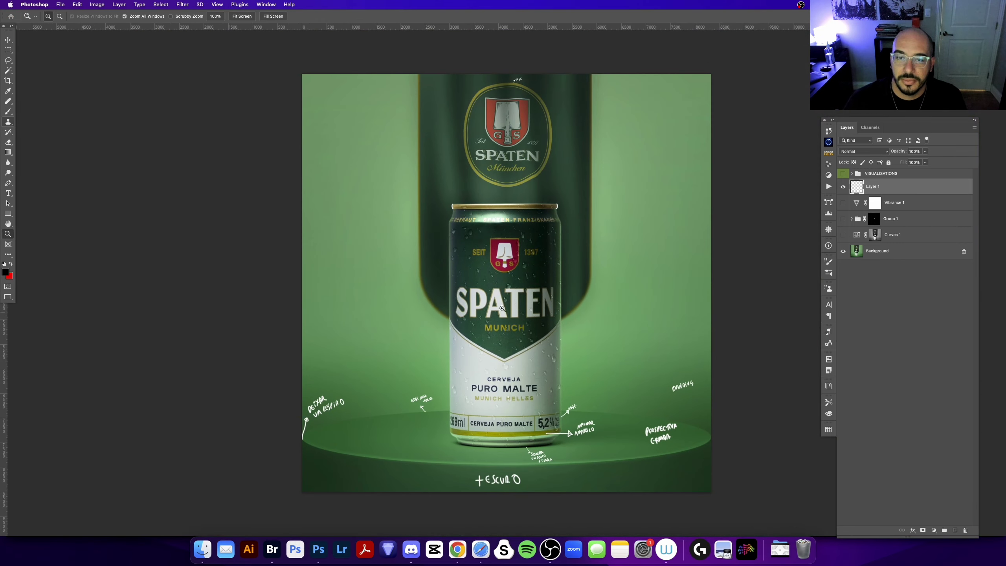
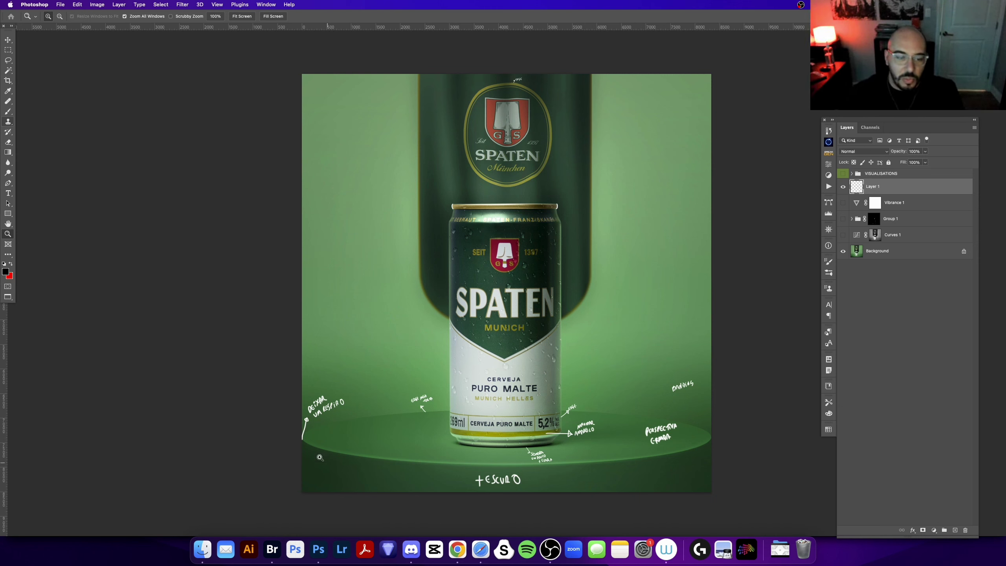
Paint black brush strokes at the platform's left and right edges, then undo them.
key(b)
drag(315, 453, 323, 436)
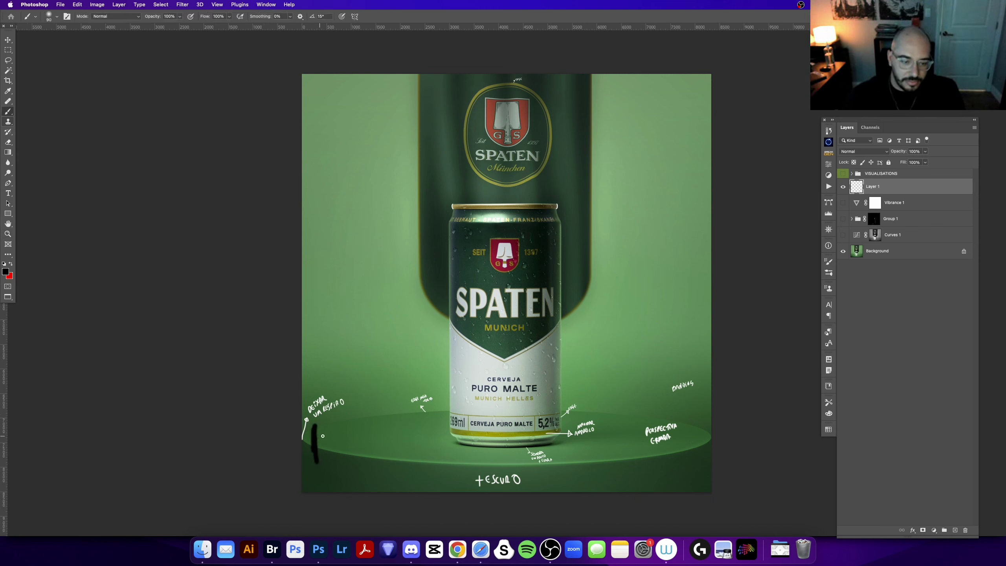
drag(699, 446, 700, 437)
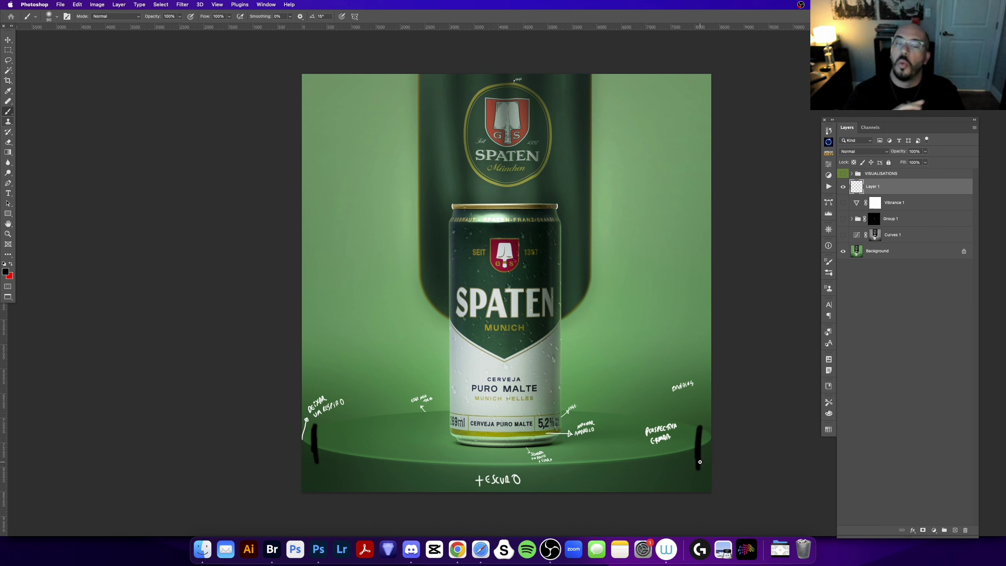
key(ctrl+z)
key(ctrl+z)
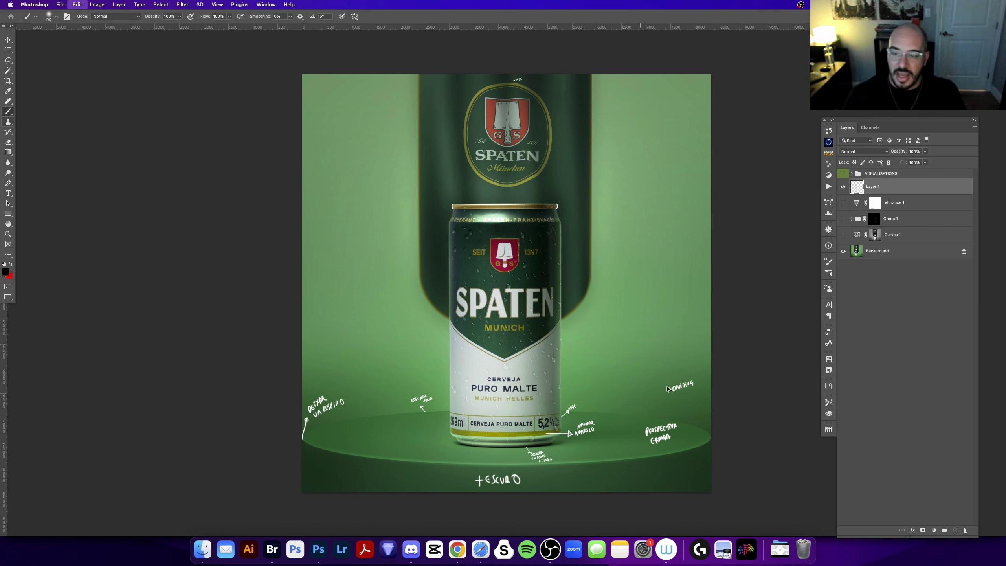
drag(704, 422, 699, 460)
key(ctrl+z)
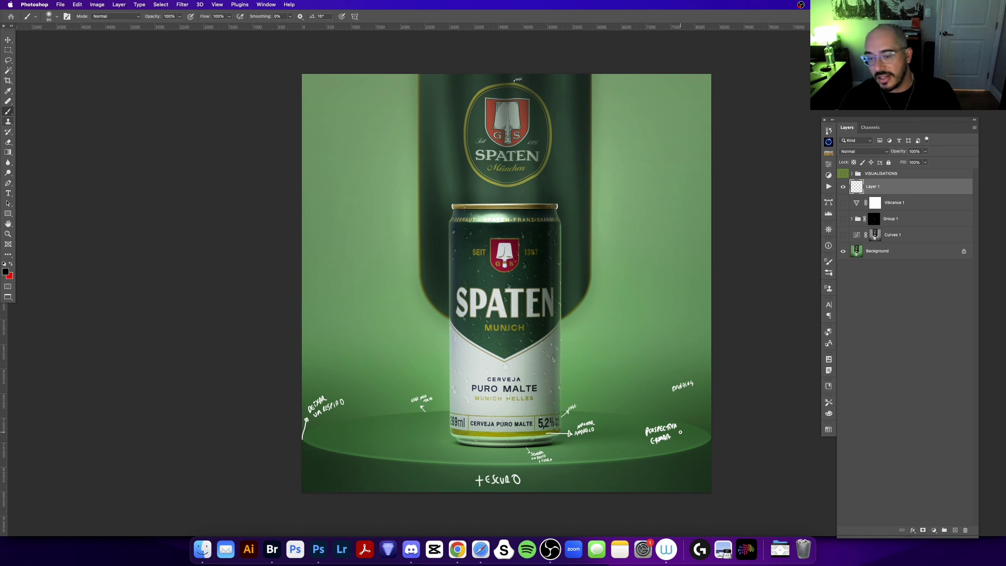
Zoom in on the can and the platform's left edge, and hide the handwritten notes layer.
scroll(461, 161, right, 2)
scroll(476, 163, right, 2)
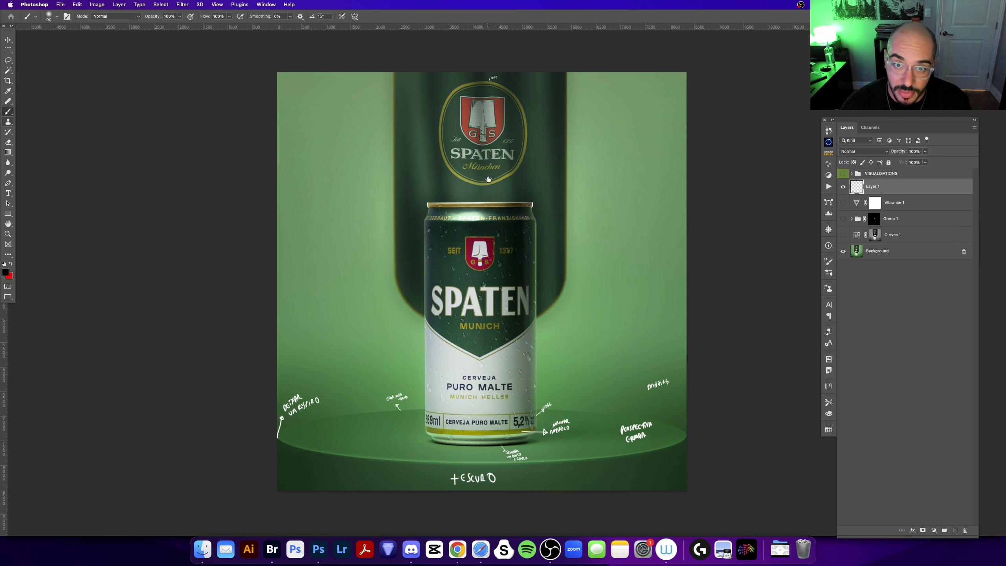
scroll(489, 180, down, 2)
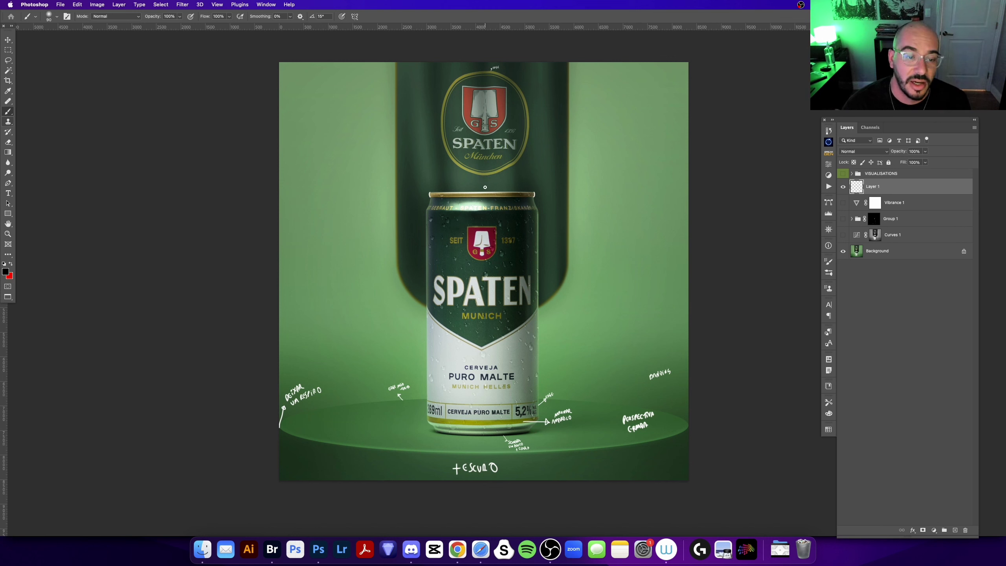
key(z)
scroll(476, 219, down, 3)
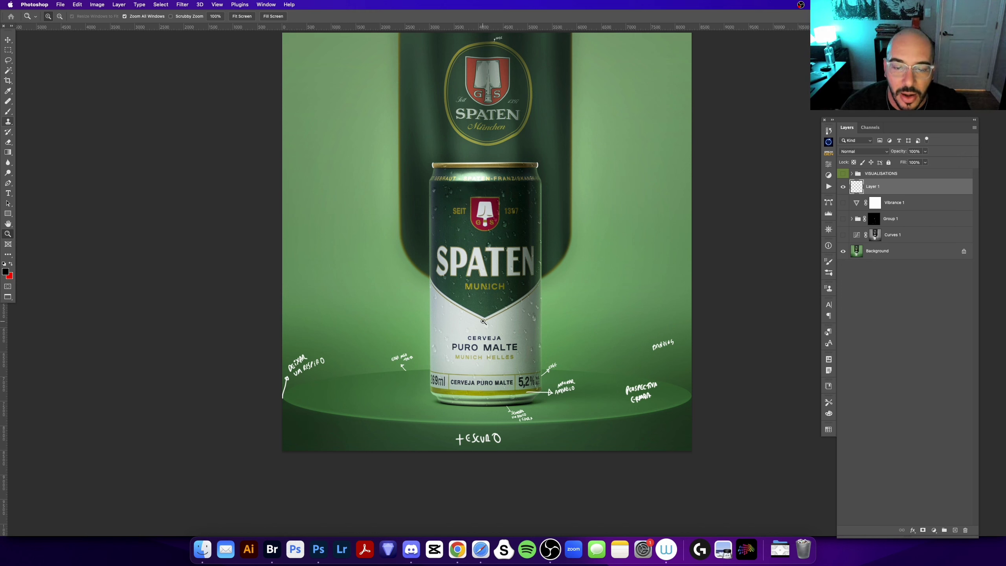
click(479, 407)
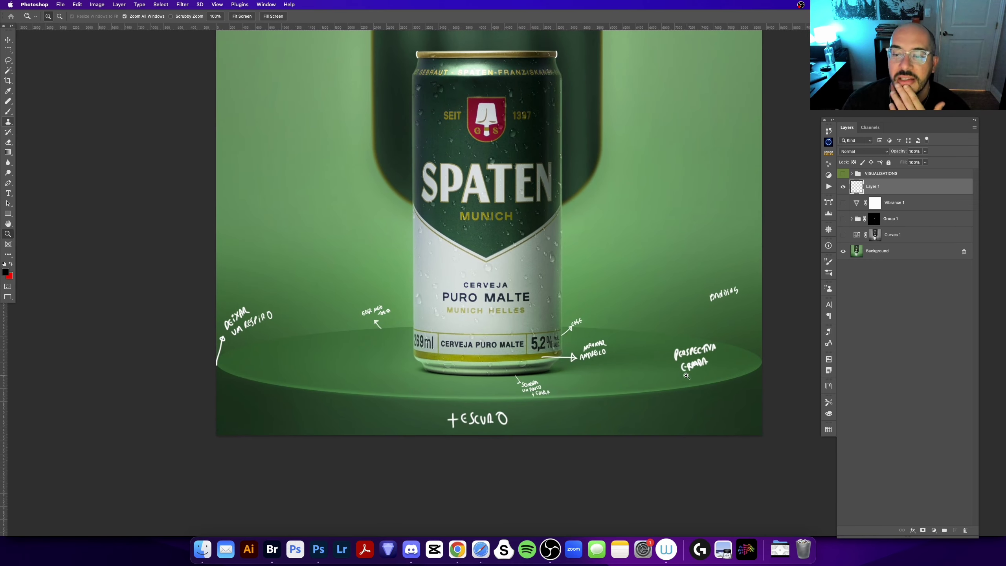
click(206, 360)
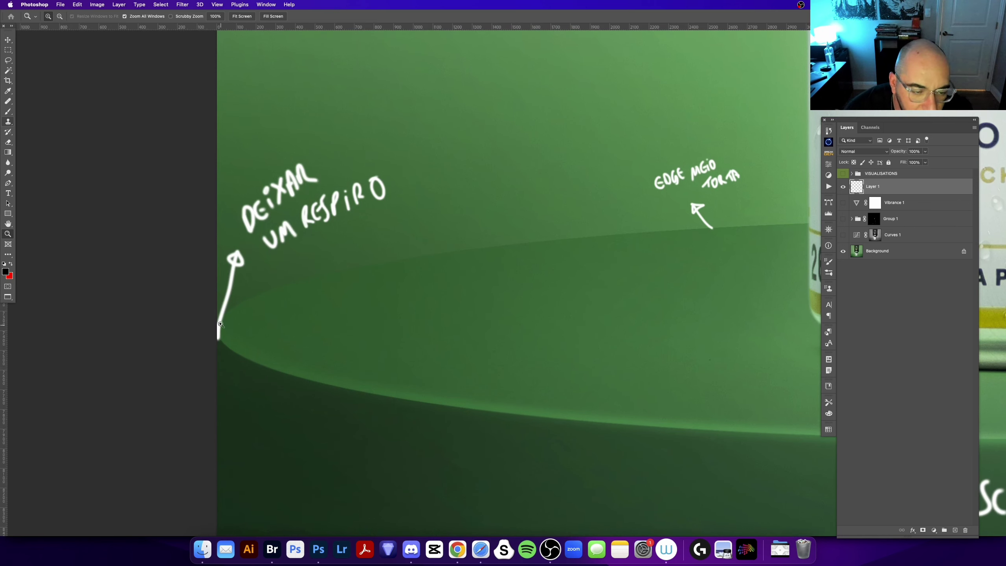
click(842, 190)
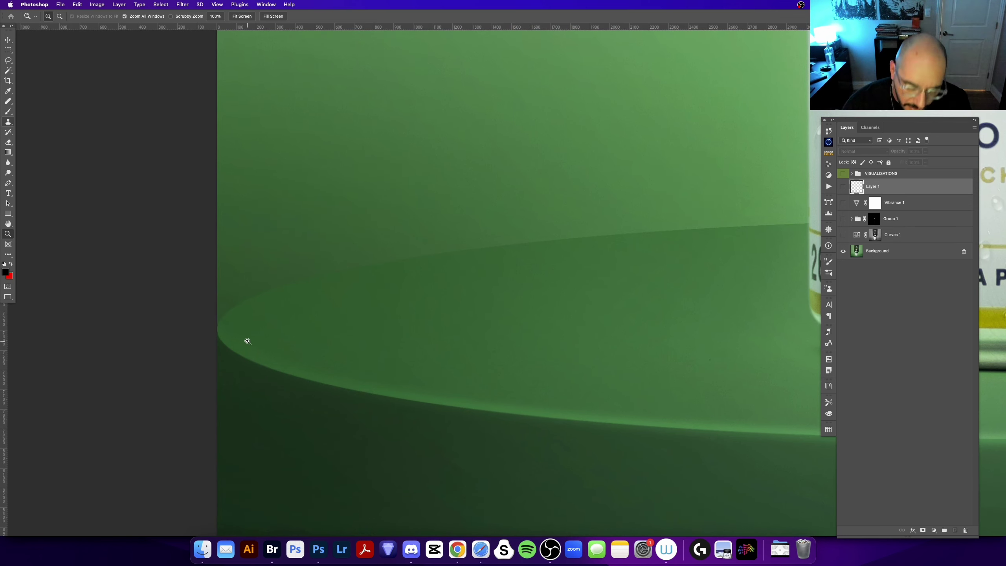
Trace a pen path along the platform's front rim from left to right edge.
key(p)
click(216, 325)
click(218, 364)
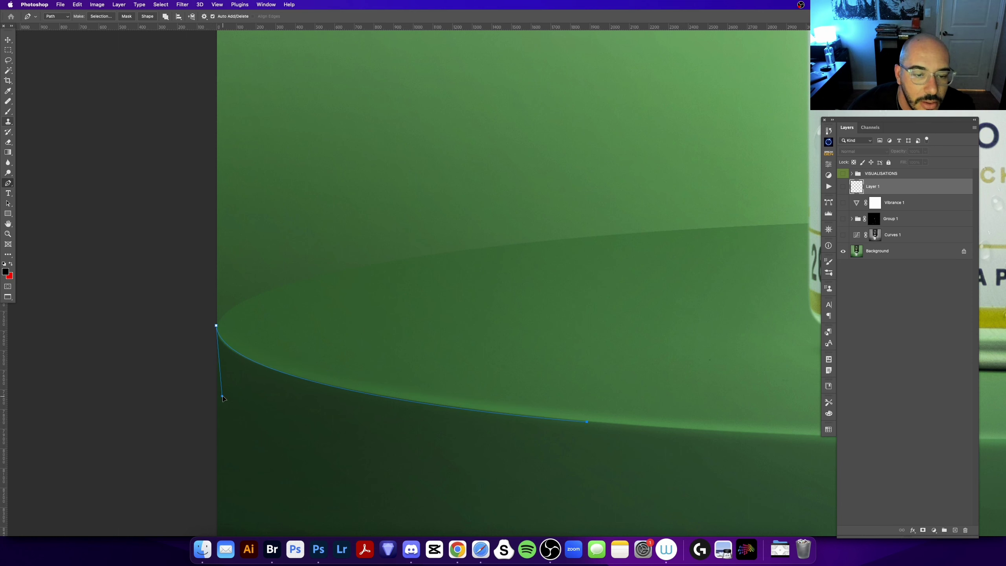
scroll(277, 376, right, 10)
scroll(277, 377, down, 2)
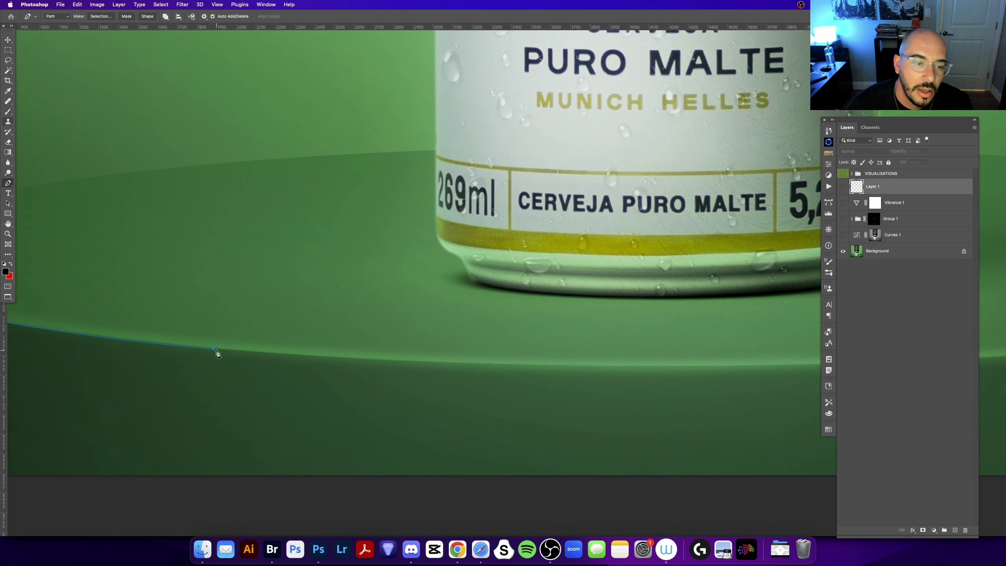
click(746, 374)
scroll(746, 374, right, 10)
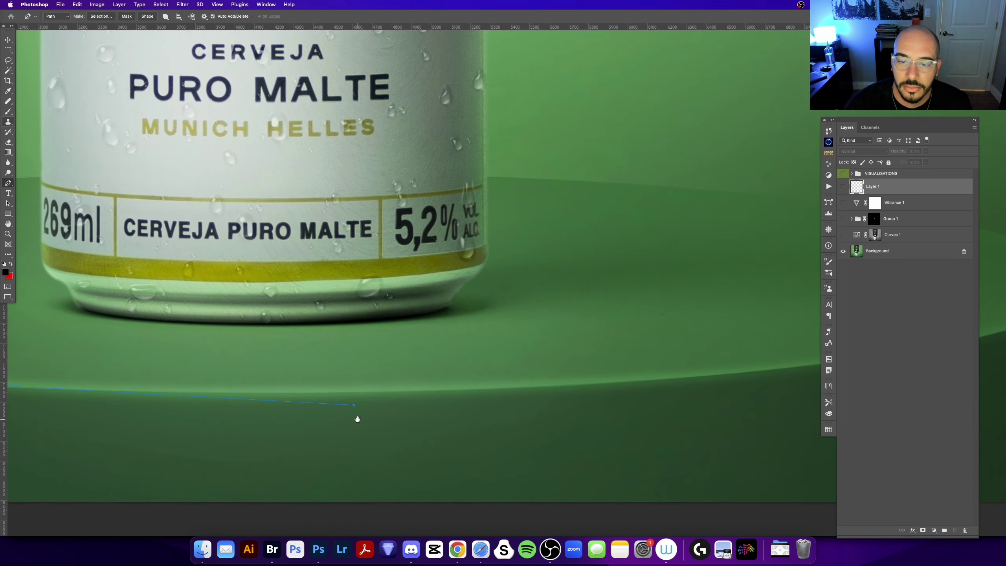
scroll(753, 374, up, 2)
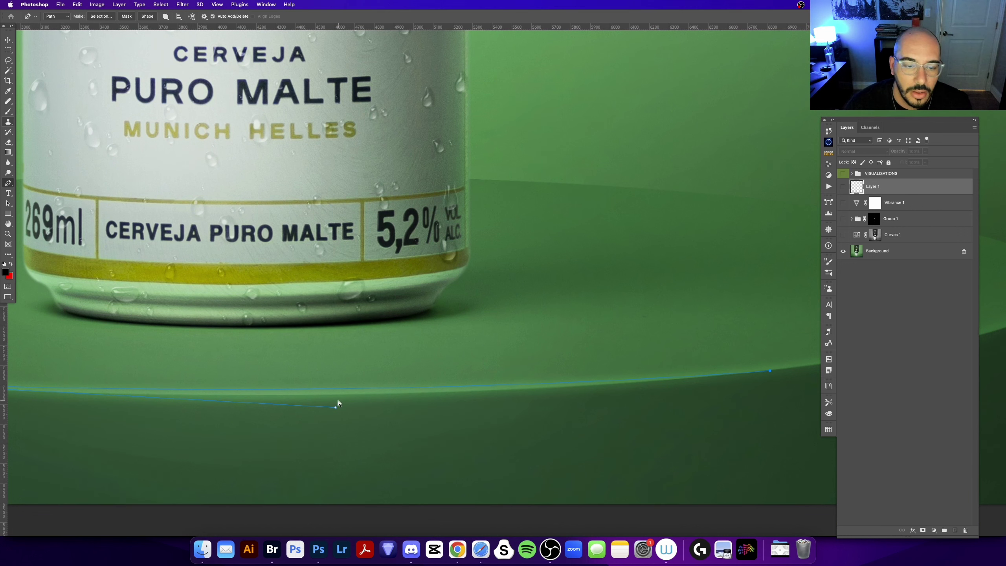
scroll(349, 423, right, 8)
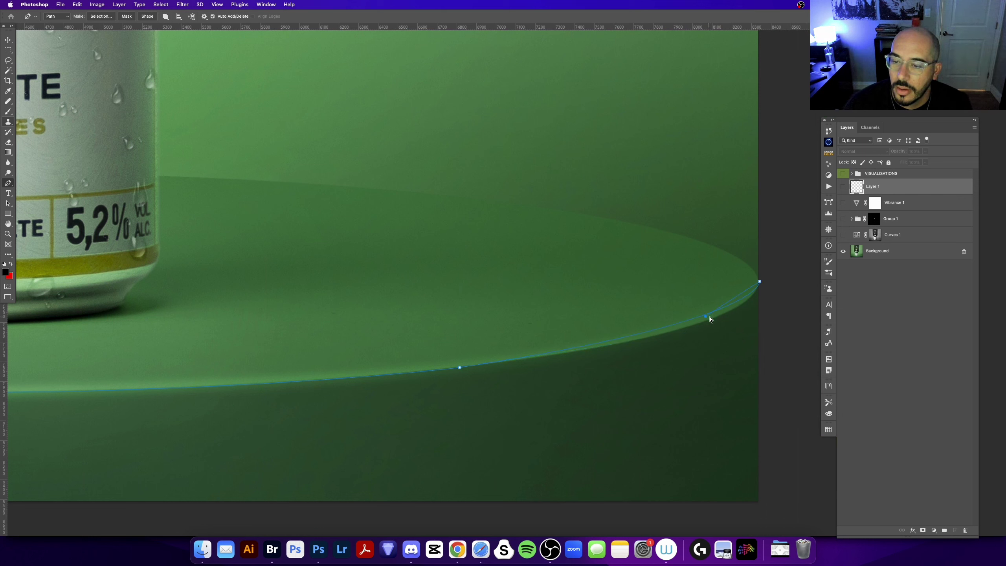
click(709, 319)
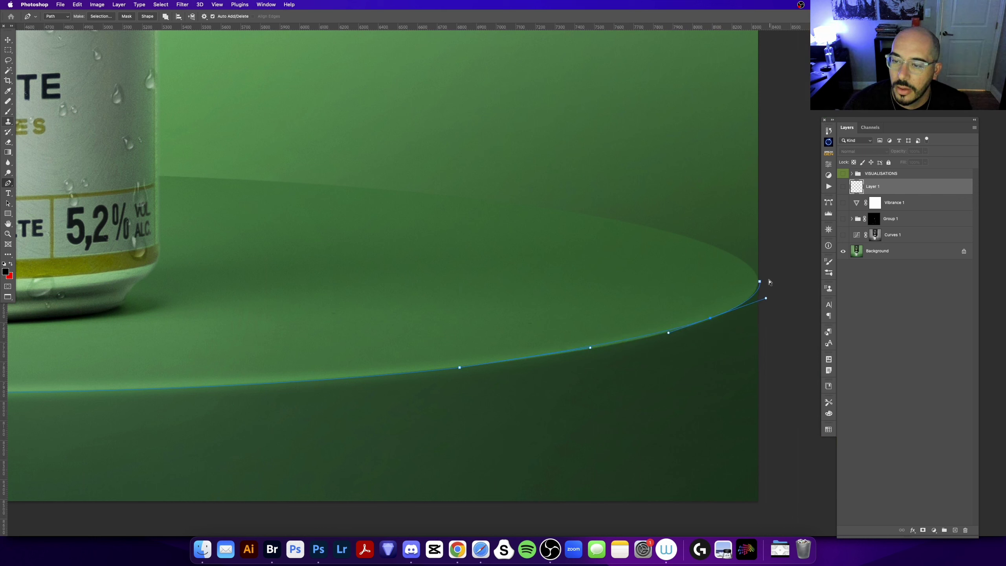
key(Return)
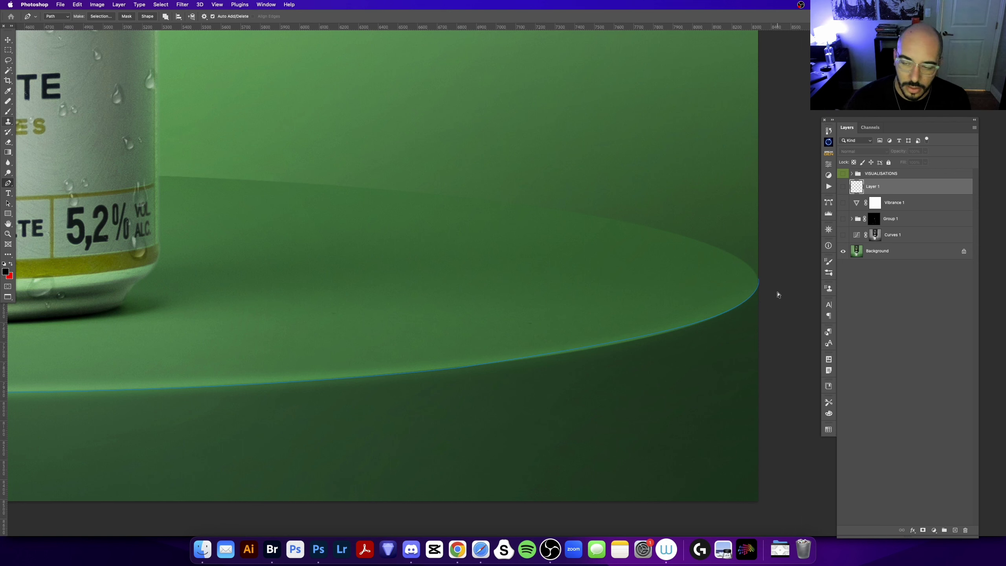
Close the path down the right side and along the image bottom, then make it a selection.
key(super+minus)
key(super+minus)
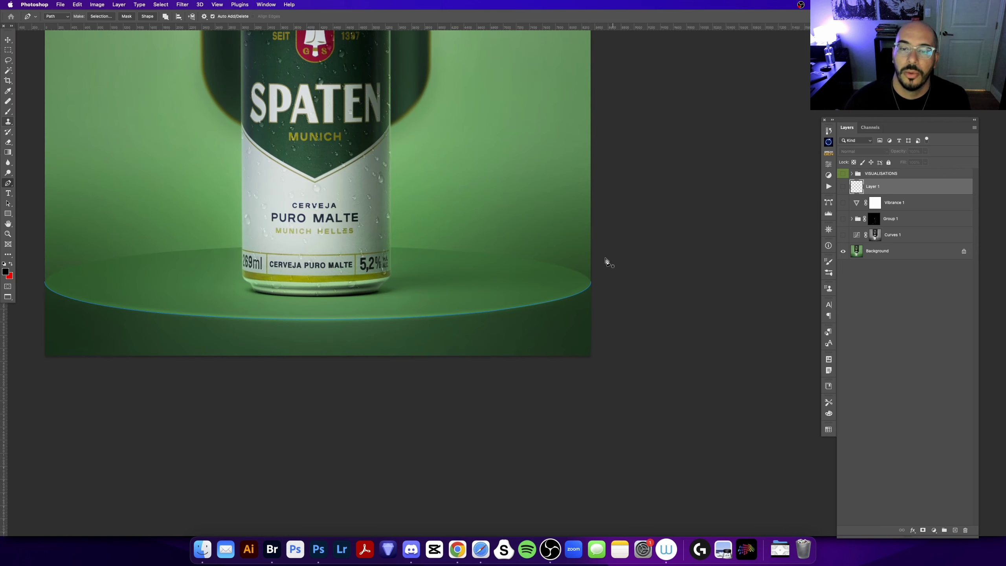
click(622, 281)
click(659, 347)
click(670, 448)
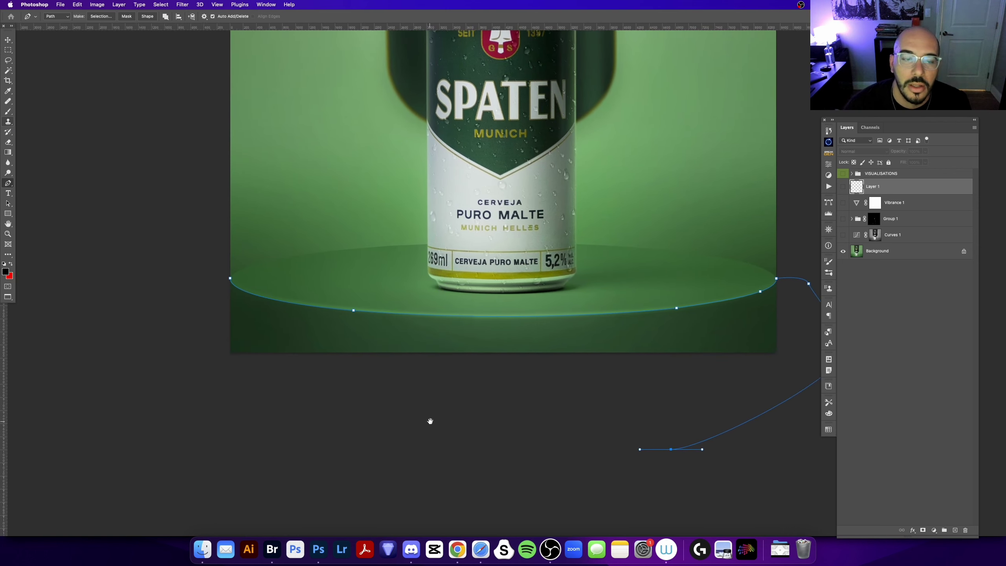
click(308, 449)
click(183, 361)
click(170, 307)
key(super+Return)
Feather the selection slightly and add a Curves adjustment darkening the area below the rim.
key(shift+F6)
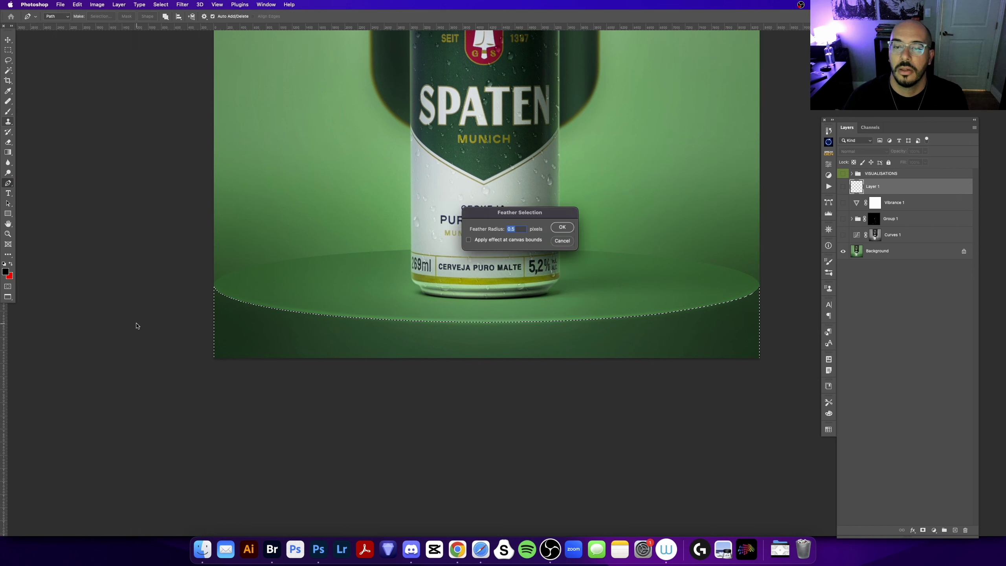
key(Return)
click(934, 530)
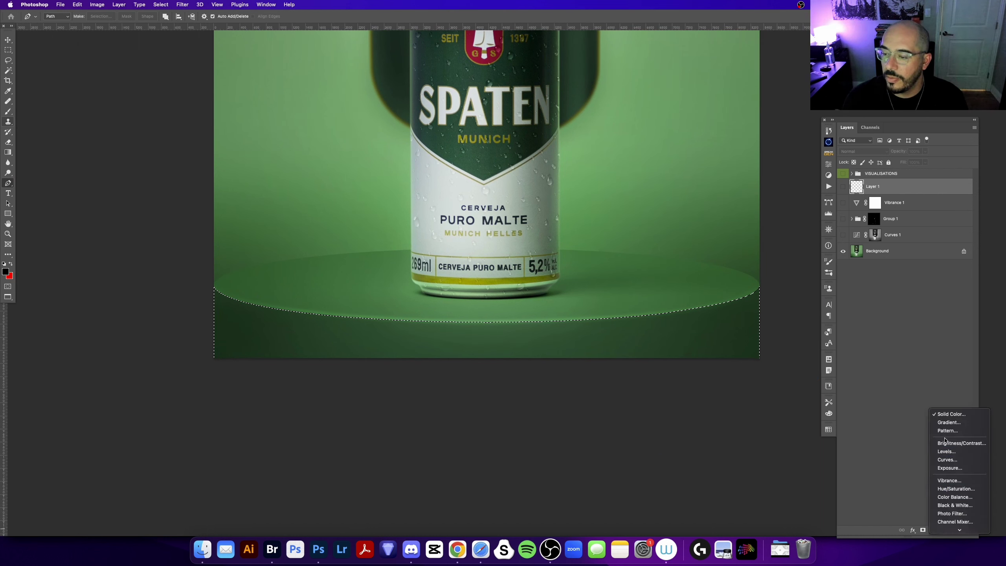
click(951, 459)
drag(768, 215, 773, 225)
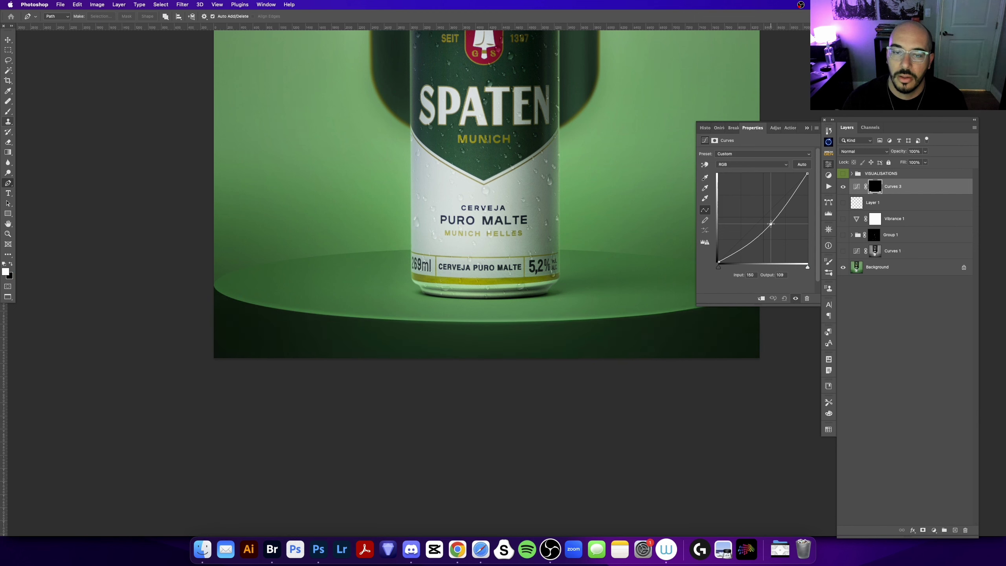
click(805, 128)
Zoom to the can and platform and toggle the darkening adjustment to compare.
scroll(708, 200, up, 3)
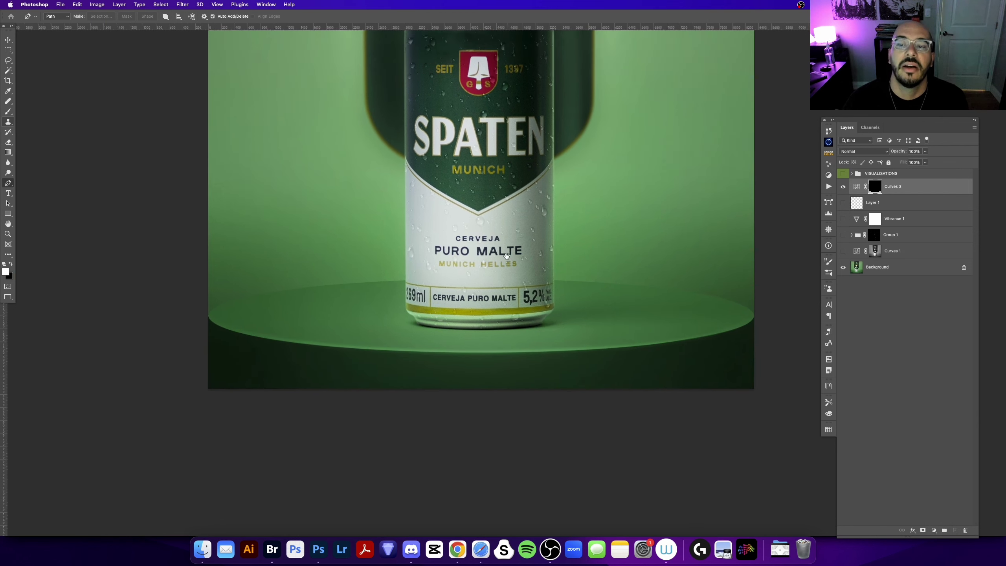
key(super+minus)
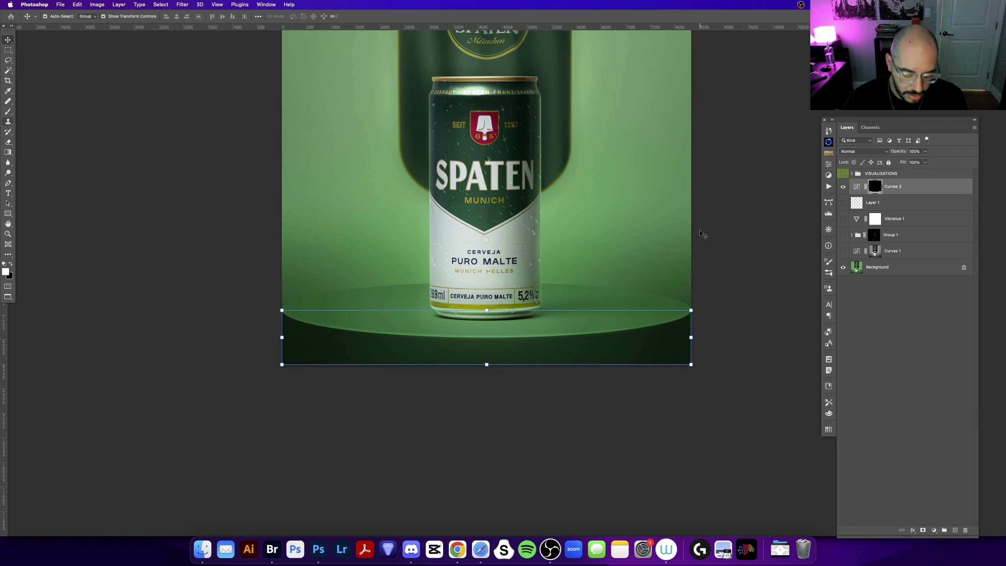
key(z)
key(5)
key(super+minus)
drag(637, 274, 646, 306)
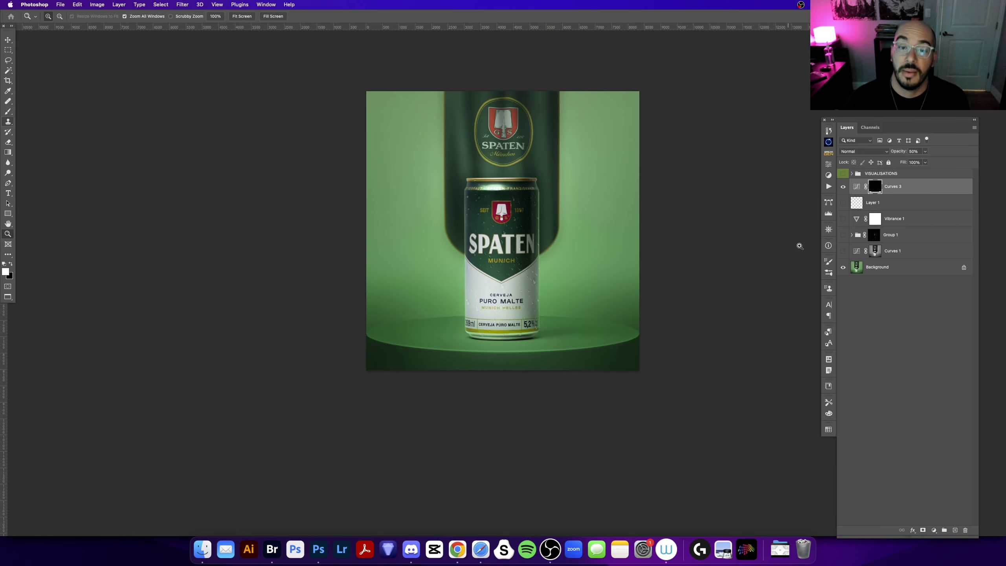
click(512, 305)
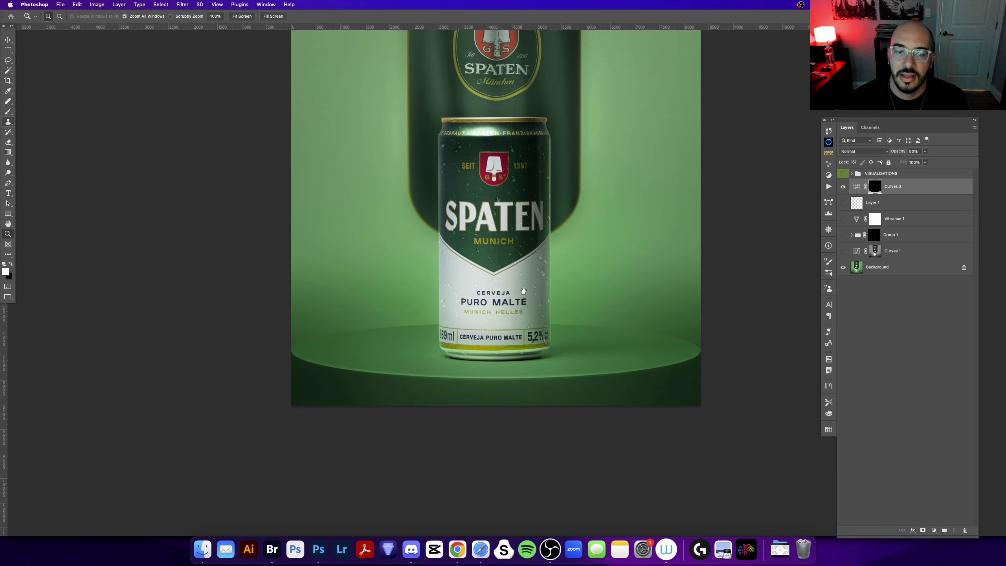
scroll(513, 306, up, 5)
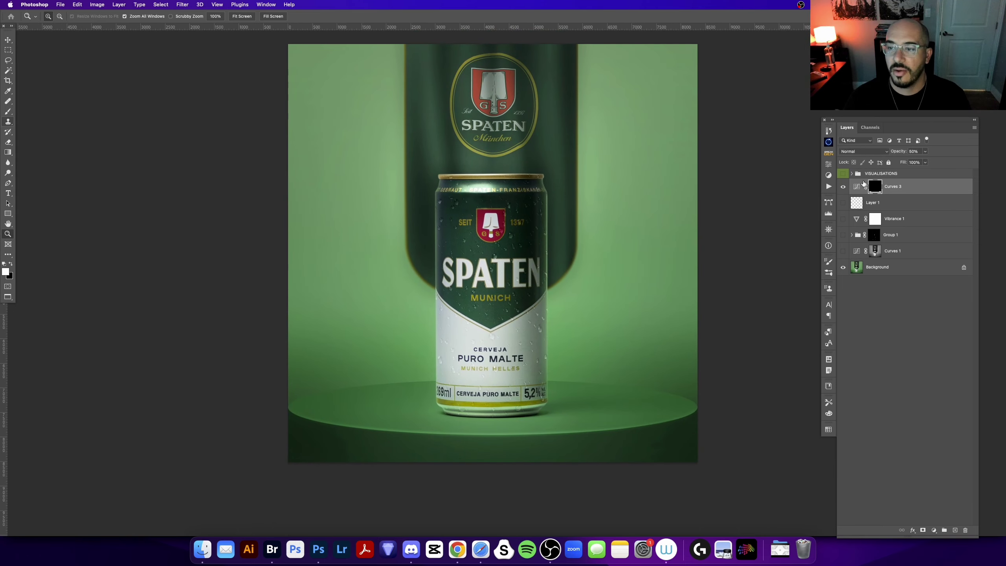
key(super+comma)
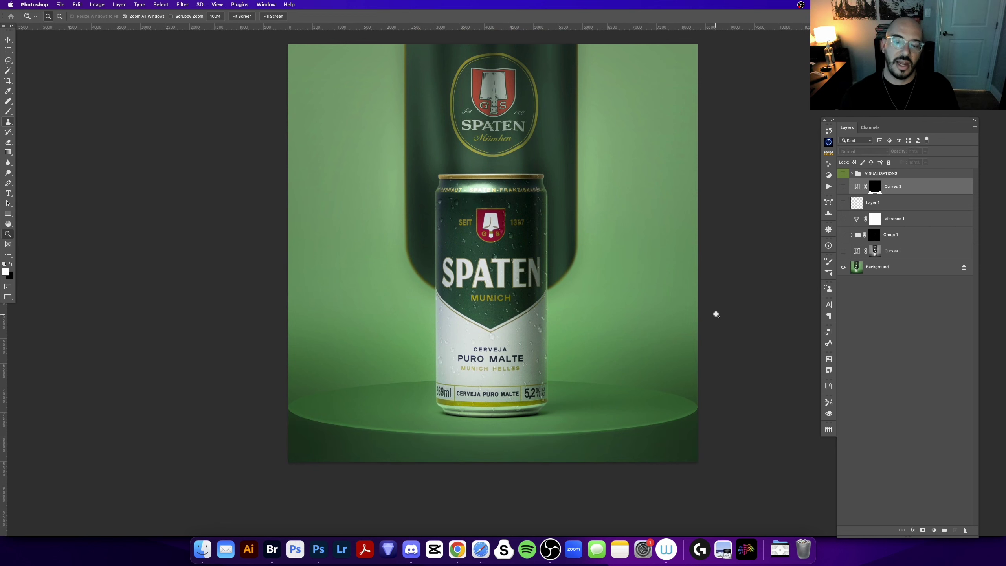
key(super+comma)
Draw a black-to-white gradient near the image bottom on the Curves 3 mask.
key(g)
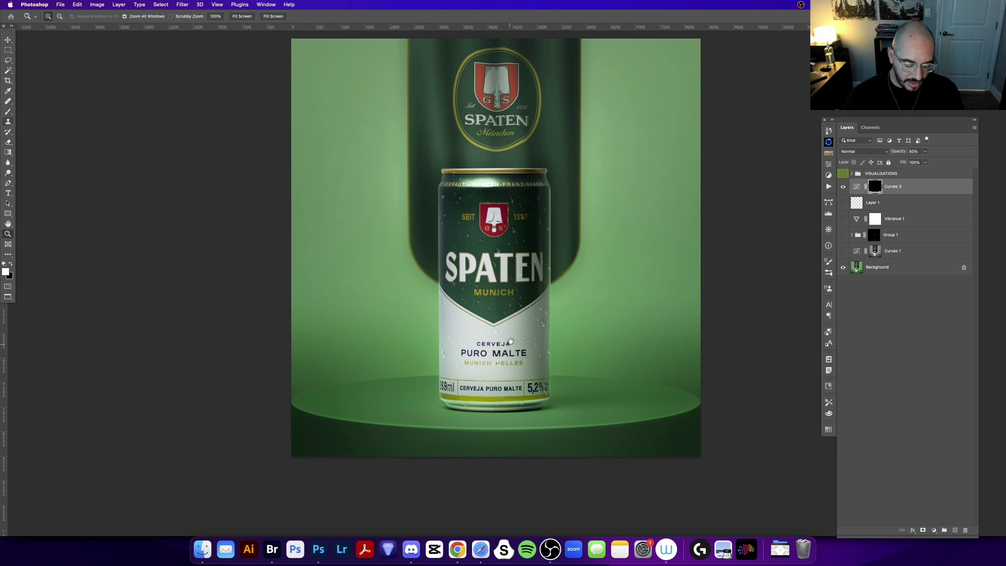
scroll(500, 380, down, 3)
key(x)
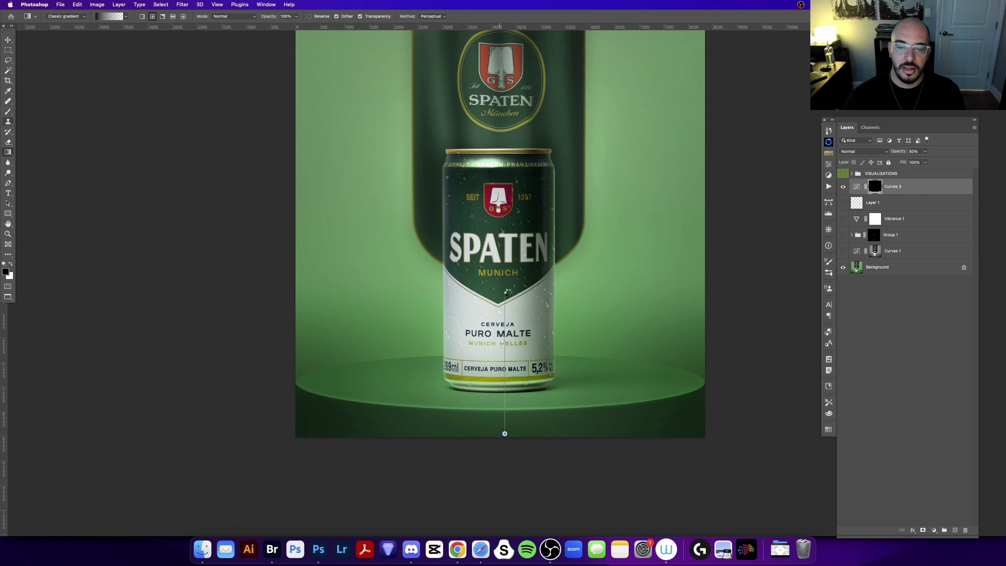
drag(505, 434, 505, 434)
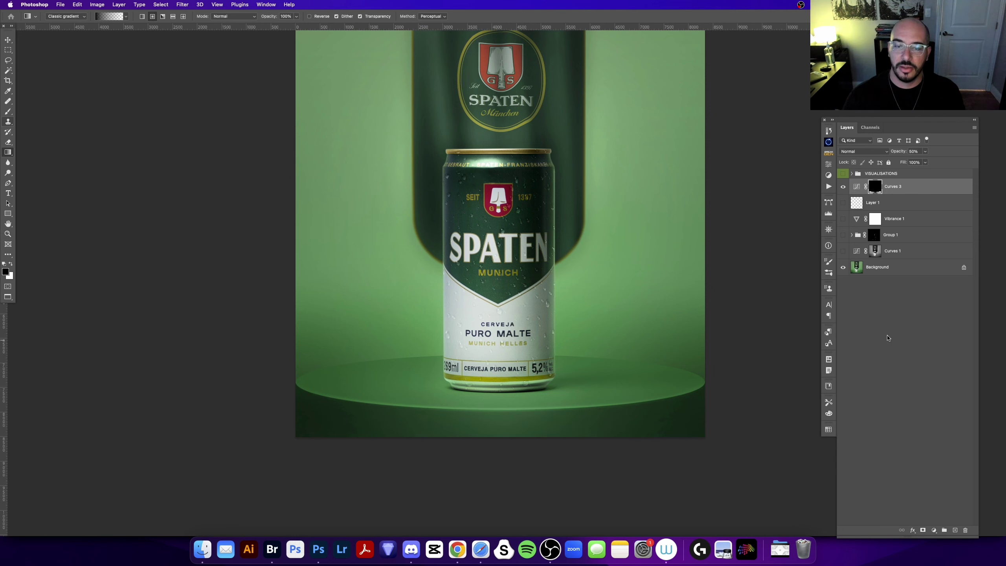
key(z)
key(super+minus)
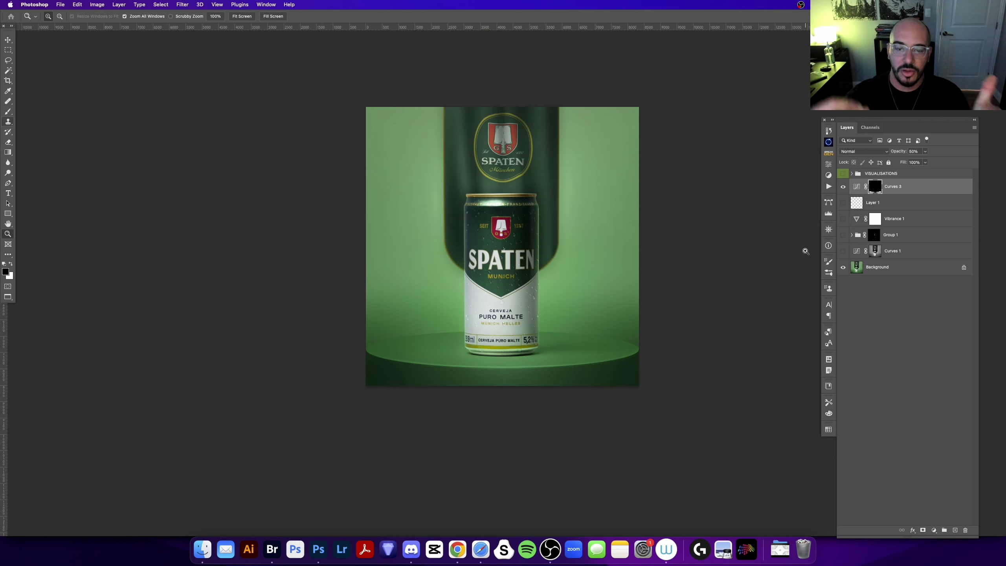
click(490, 382)
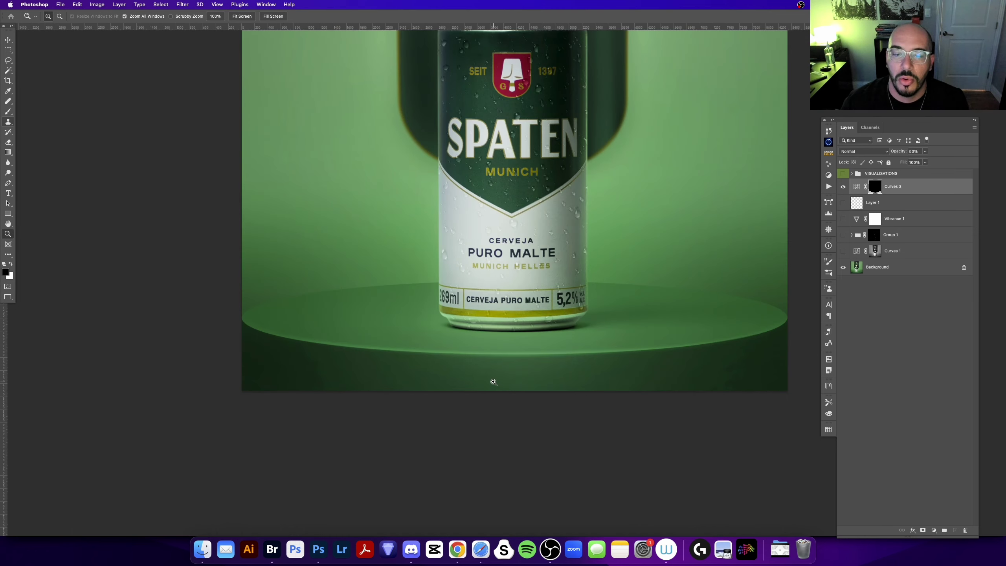
Add 2% noise and a 0.5-pixel Gaussian blur to the Curves 3 mask gradient.
alt+click(874, 188)
click(515, 361)
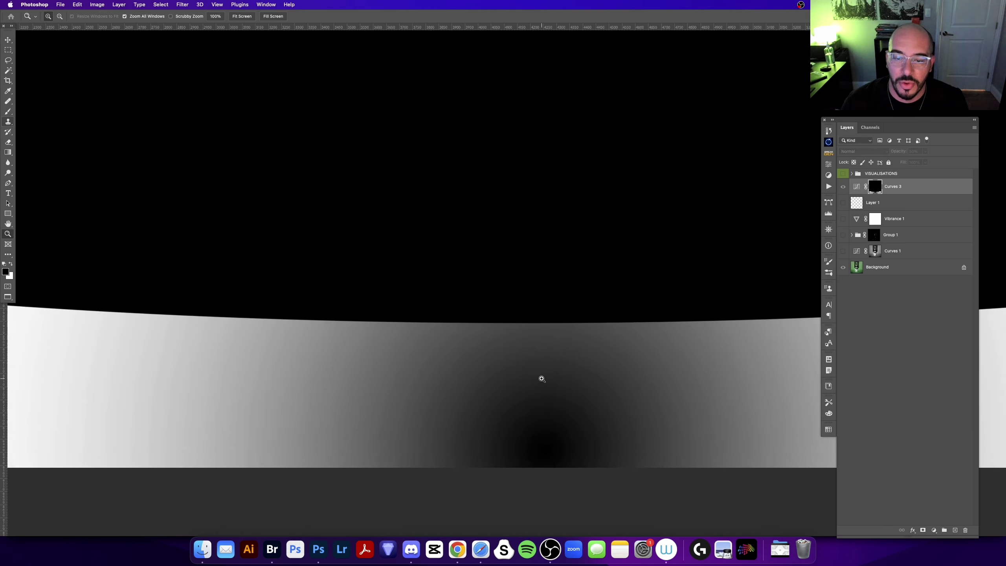
scroll(533, 328, down, 2)
key(ctrl+alt+f)
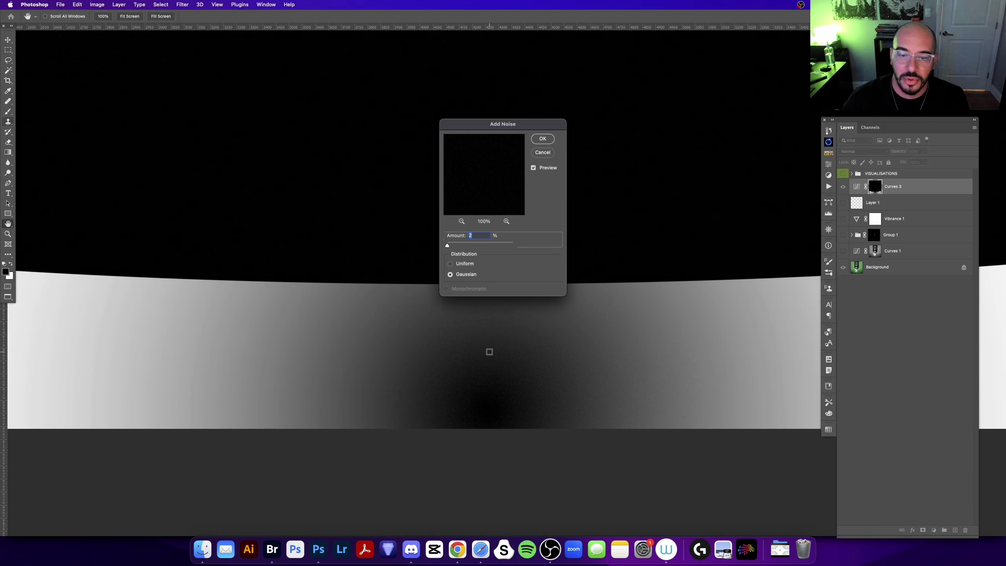
key(Return)
key(ctrl+alt+f)
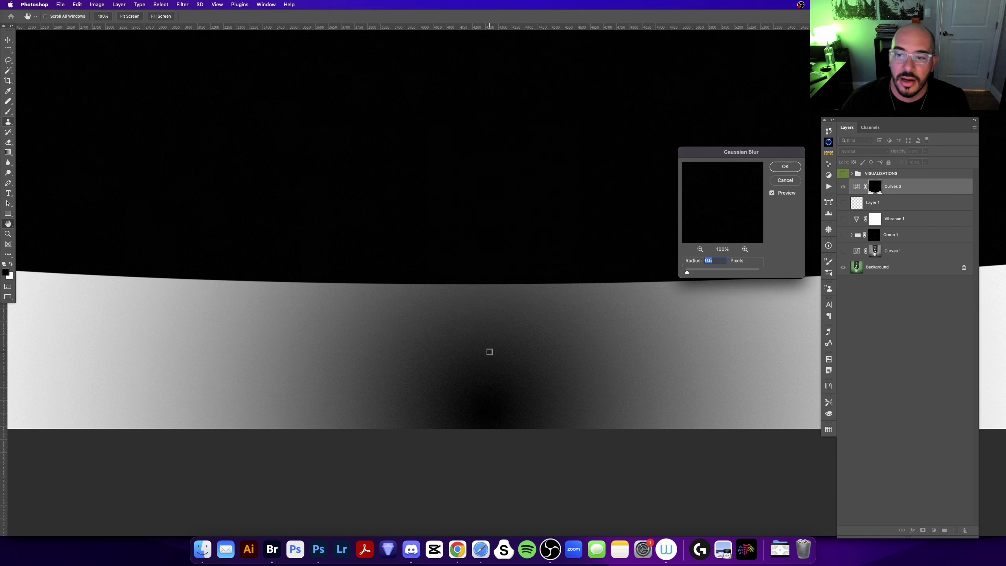
key(Return)
Exit mask view, fit the image on screen and show the handwritten annotations layer.
click(843, 203)
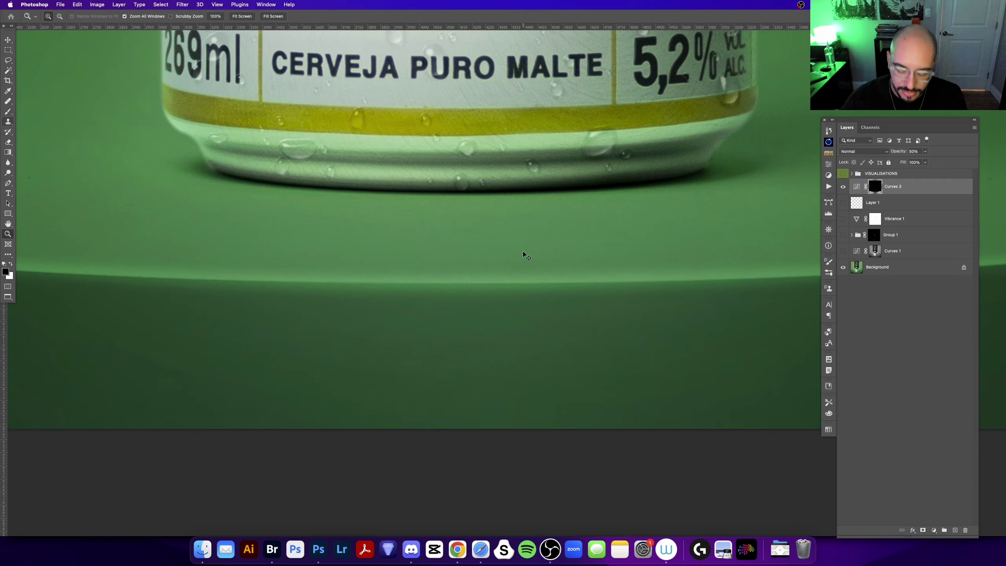
key(ctrl+0)
click(843, 202)
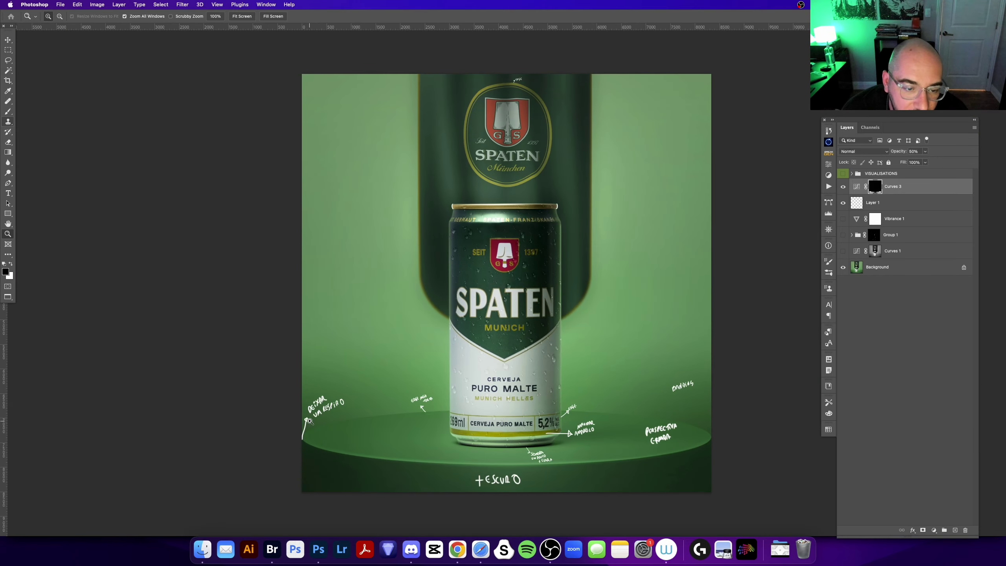
Zoom in on the can's top rim and the 5,2% label to inspect the blending.
click(472, 209)
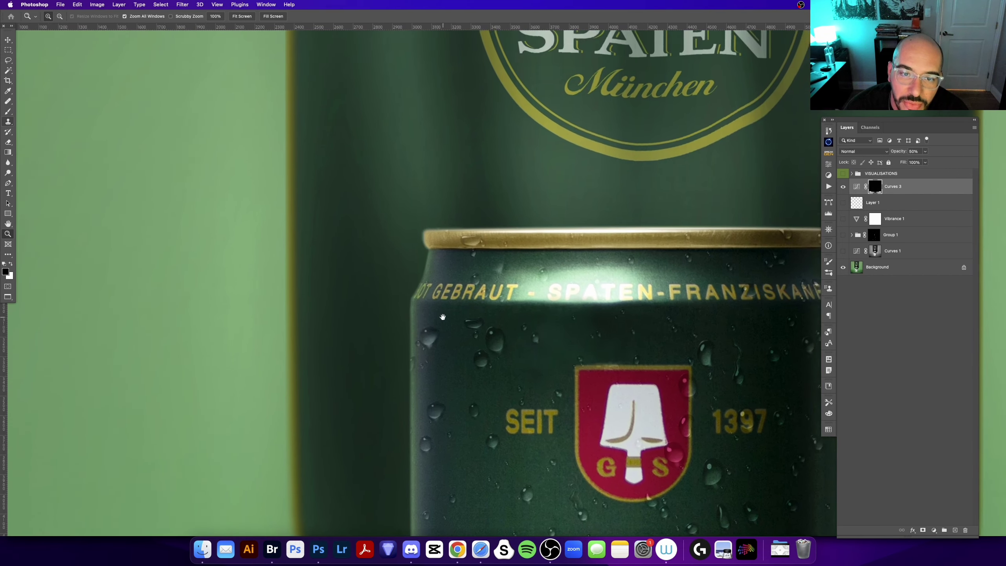
click(428, 248)
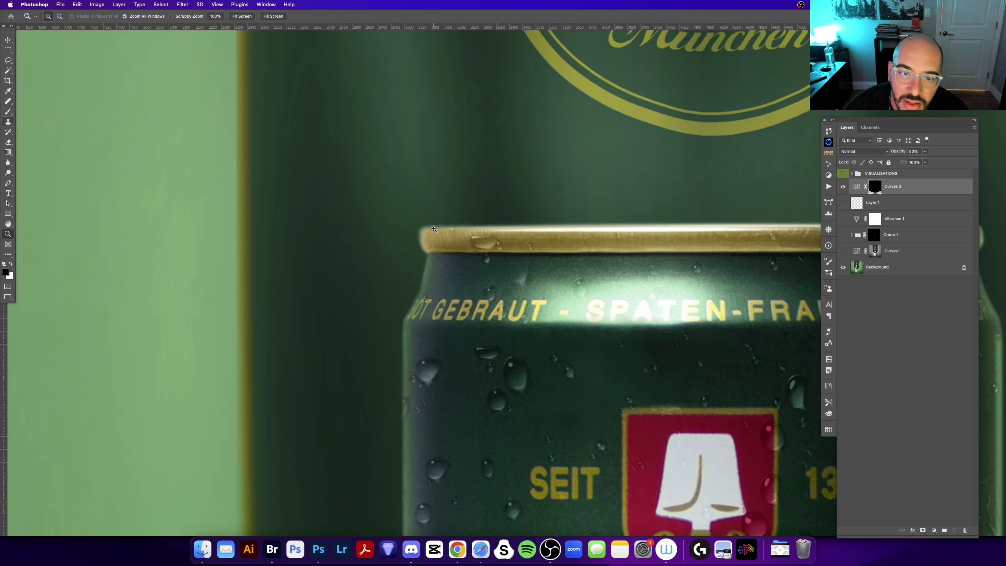
scroll(399, 358, down, 5)
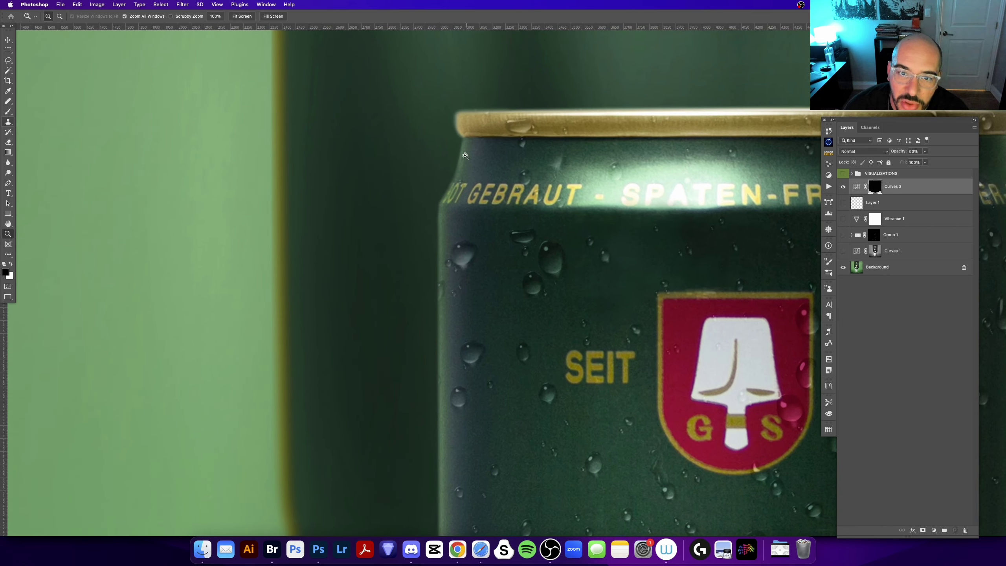
scroll(439, 473, down, 5)
scroll(438, 396, down, 3)
scroll(438, 337, down, 5)
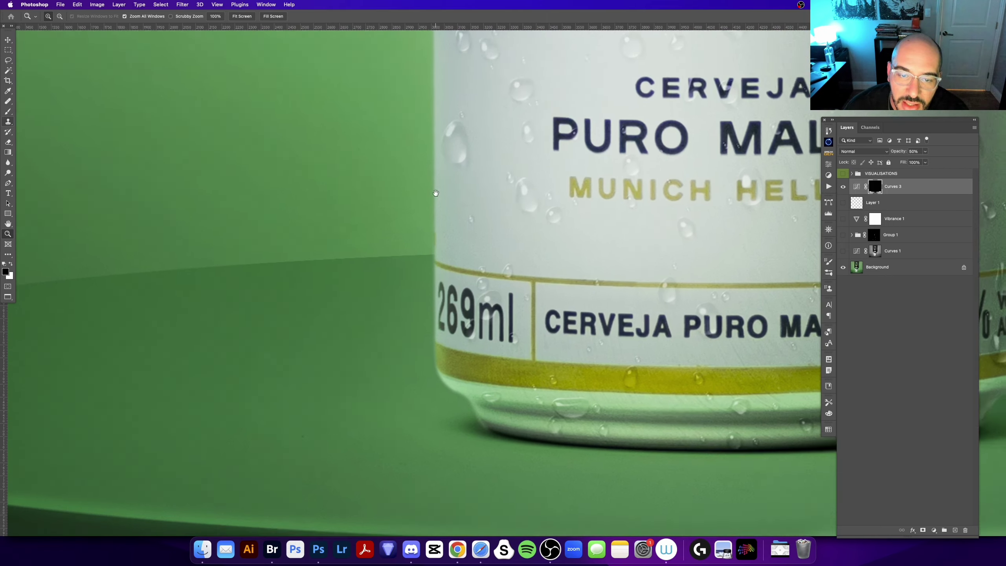
scroll(438, 314, down, 3)
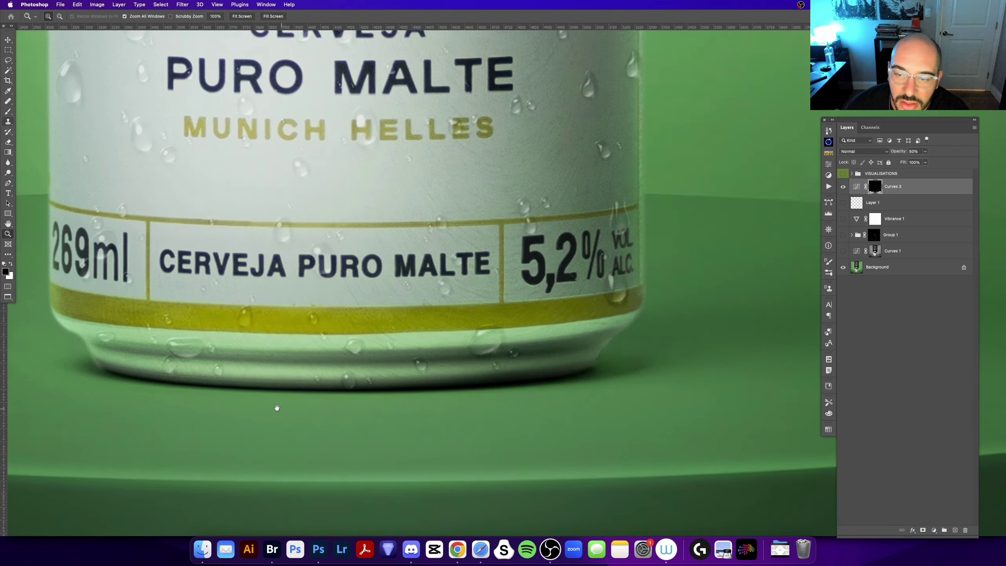
drag(562, 396, 386, 358)
scroll(338, 289, up, 5)
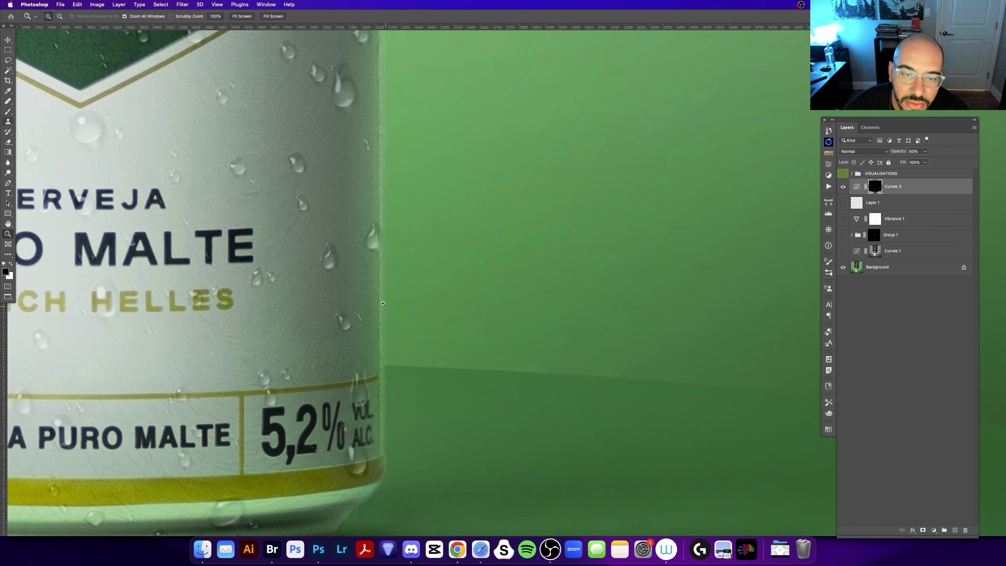
scroll(392, 331, up, 2)
scroll(393, 332, down, 2)
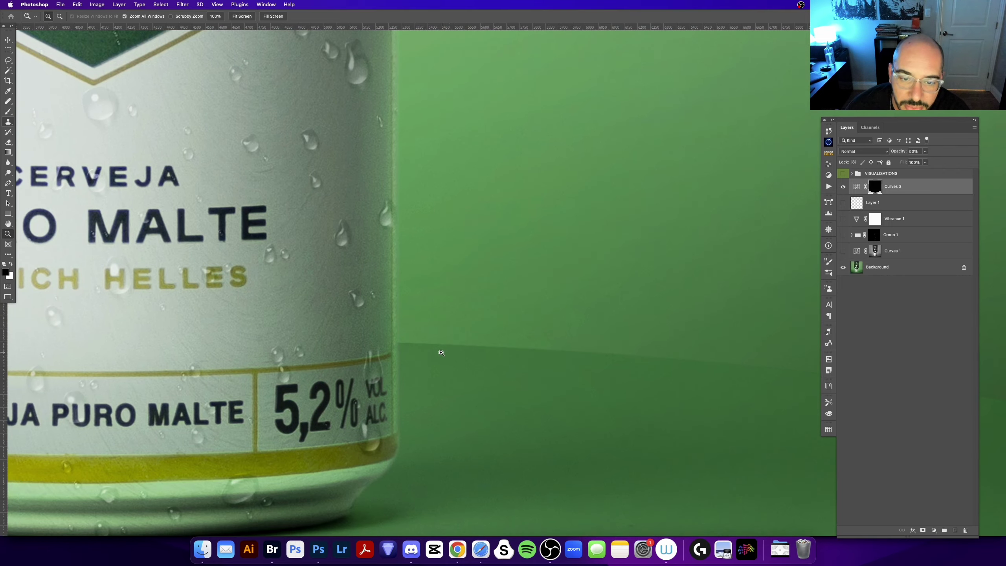
Pan along the can edge and the podium's right side, then fit the image on screen.
drag(459, 411, 309, 340)
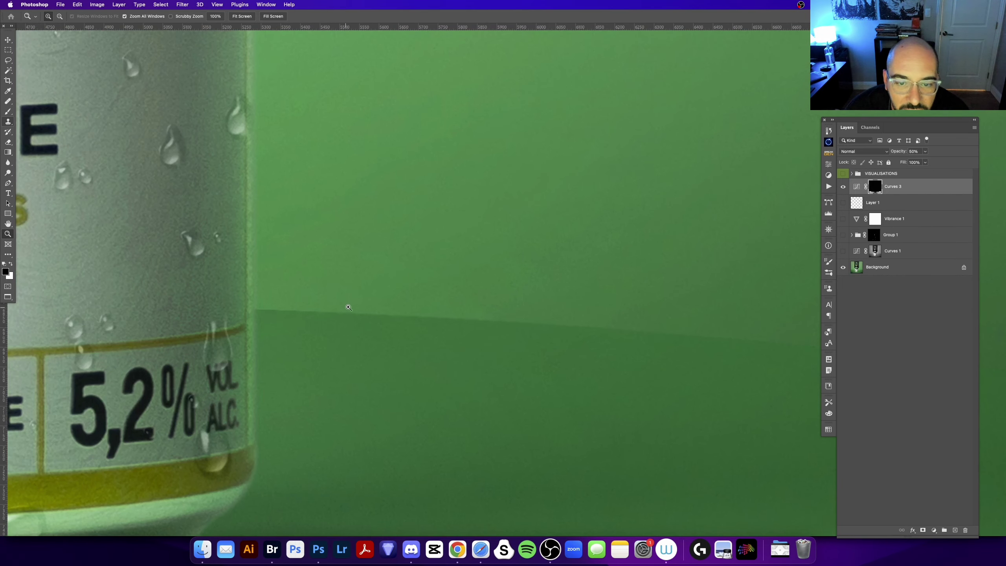
drag(699, 378, 501, 375)
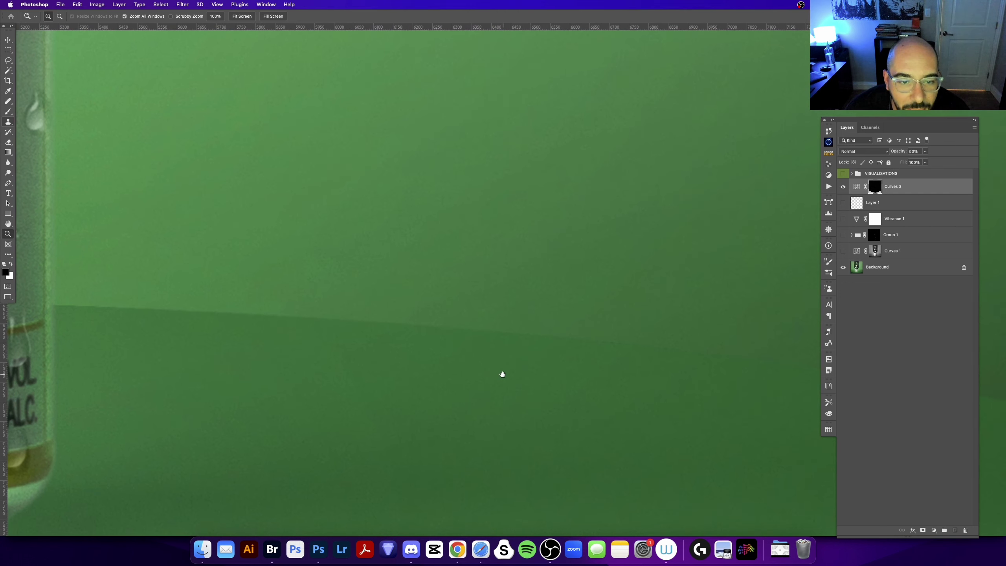
drag(613, 367, 353, 316)
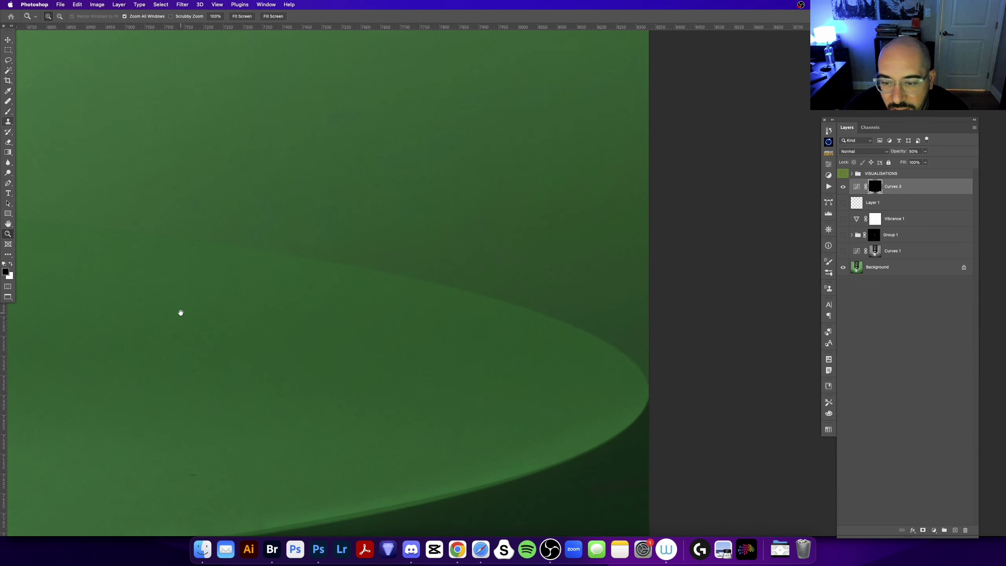
mouse_move(180, 313)
mouse_down()
mouse_move(219, 276)
mouse_move(460, 384)
mouse_up()
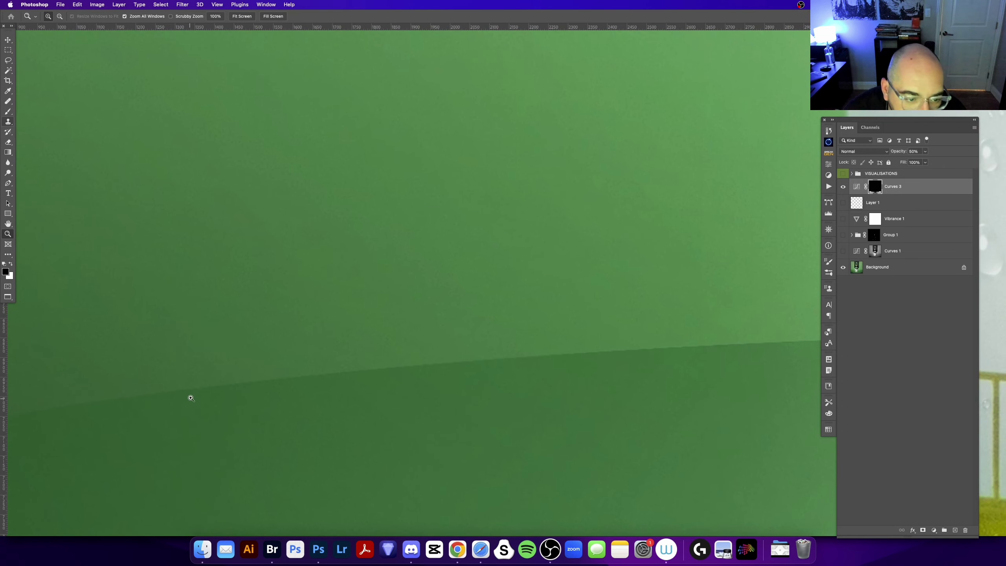
scroll(555, 405, right, 10)
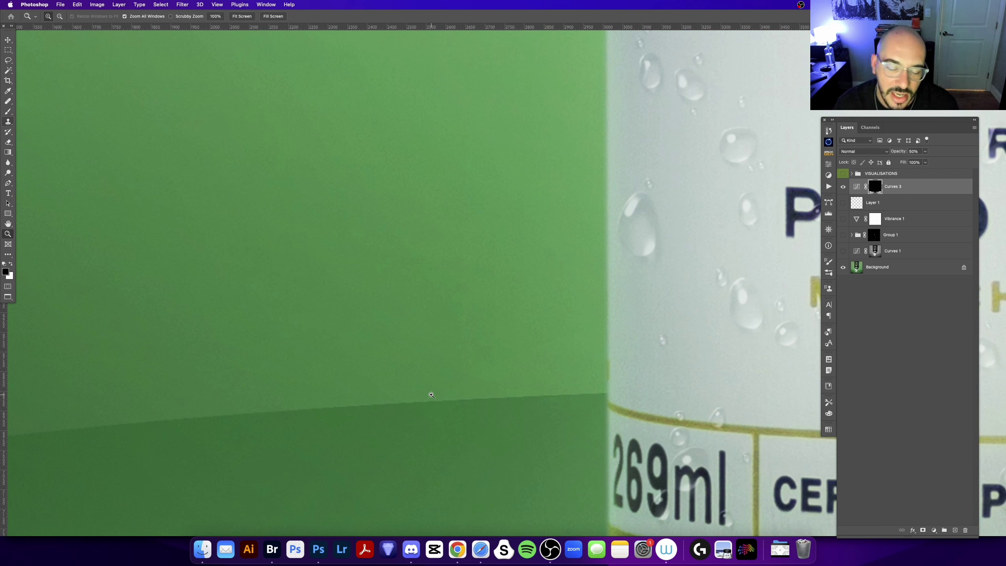
key(super+0)
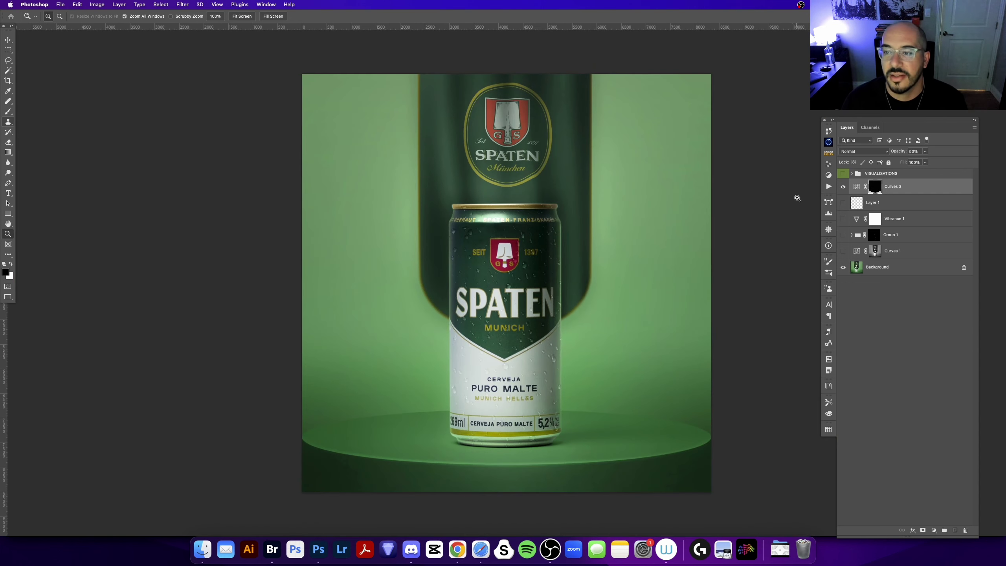
Hide Curves 3, show the annotations, and zoom in on the EDGE note and Seit 1397 lettering.
click(843, 187)
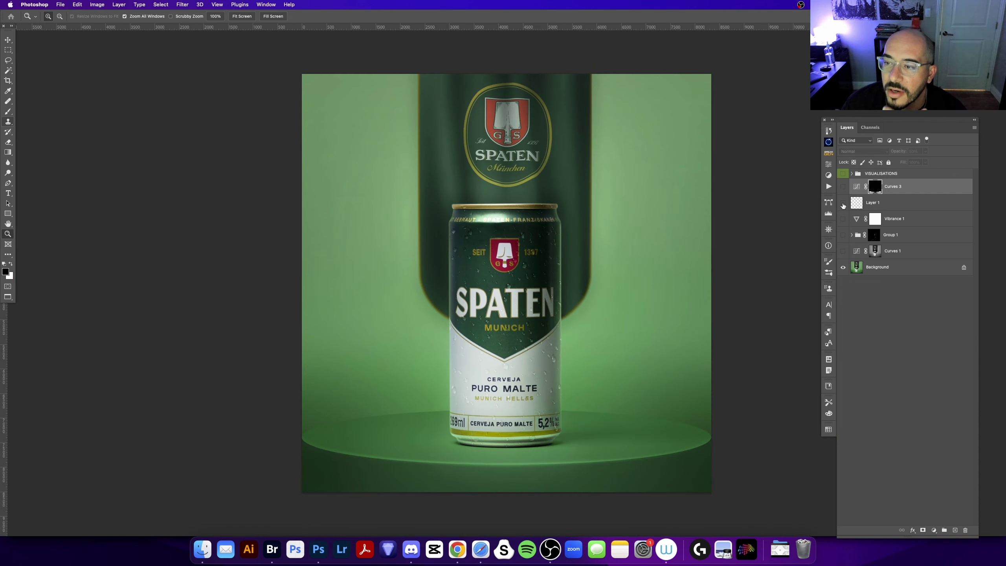
click(843, 203)
click(511, 87)
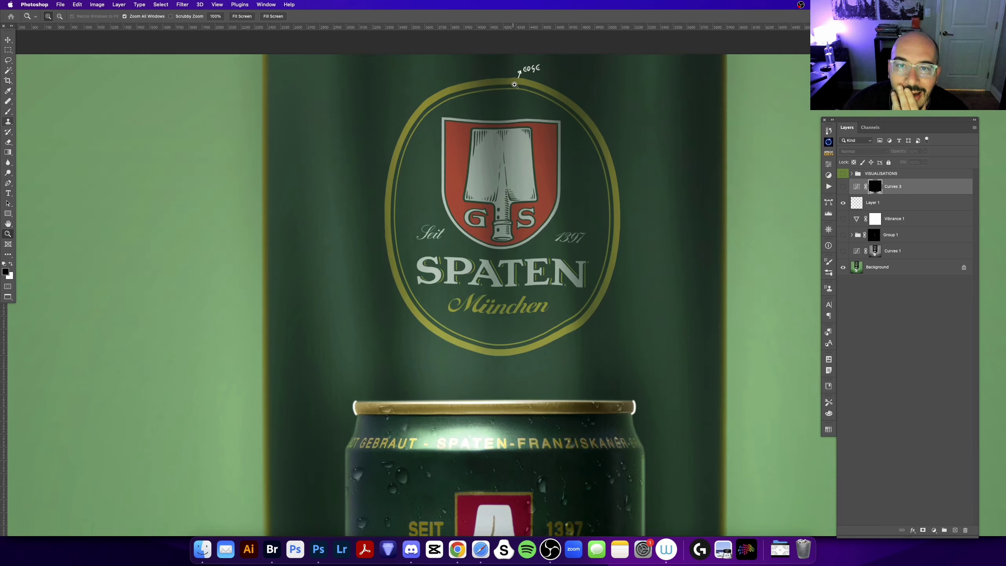
scroll(518, 111, up, 5)
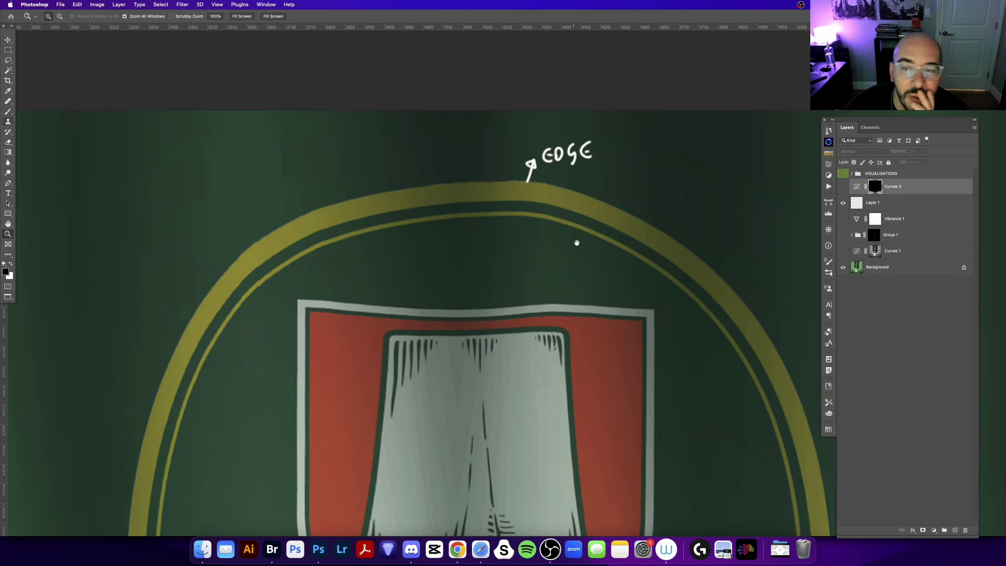
drag(577, 241, 476, 202)
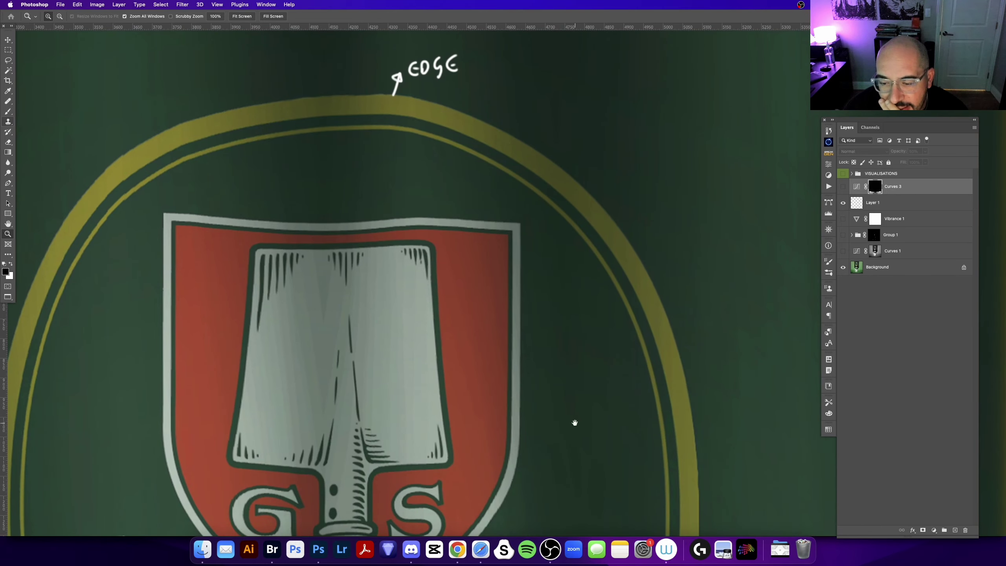
drag(573, 420, 513, 168)
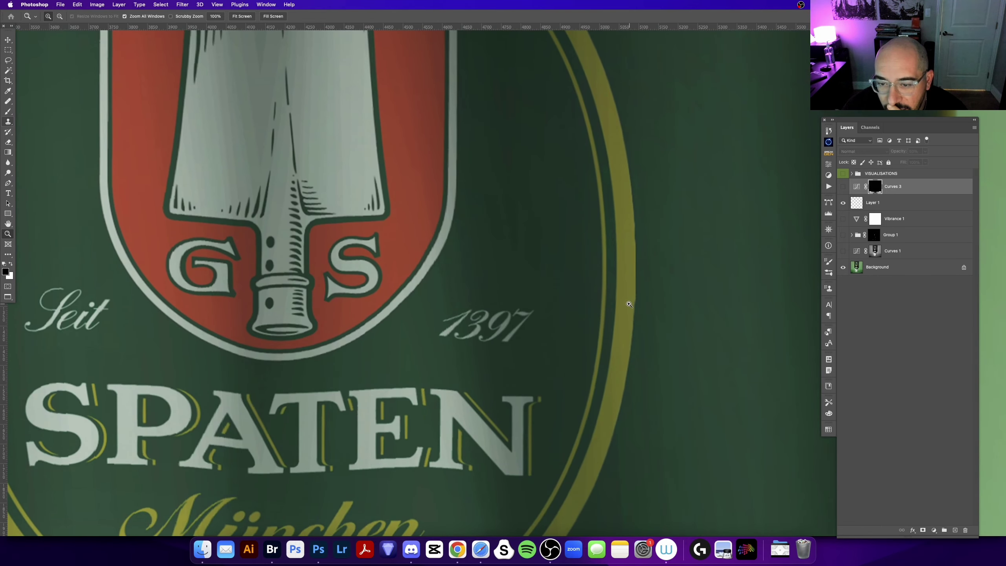
Inspect the emblem's yellow ring down toward München, then fit the whole image on screen.
click(639, 288)
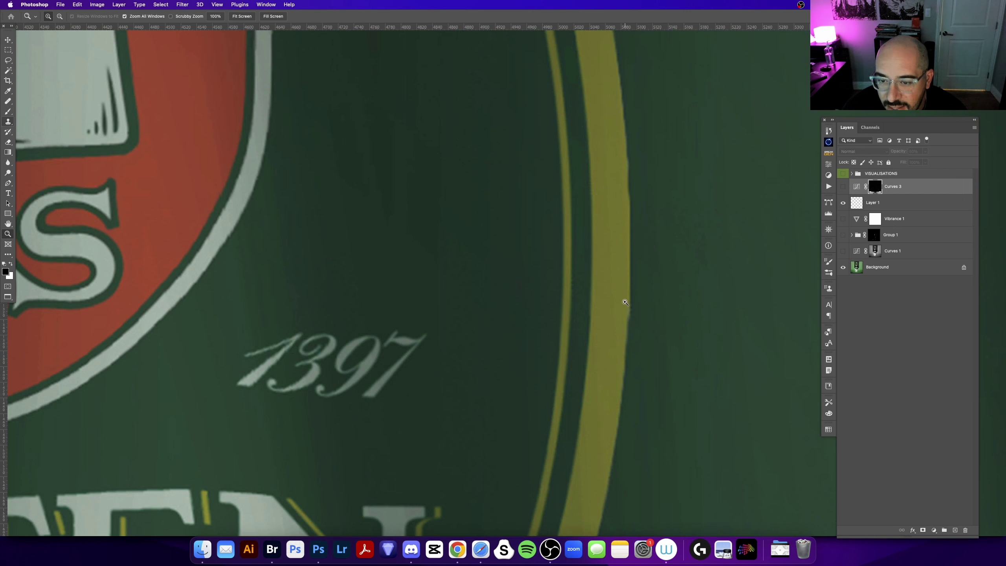
drag(596, 371, 610, 154)
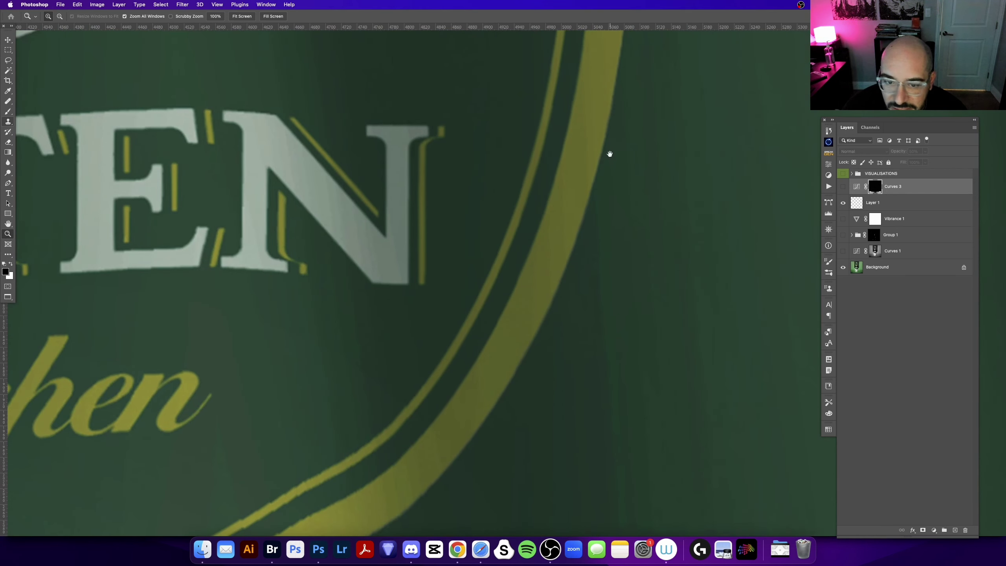
drag(455, 317, 613, 218)
drag(556, 374, 714, 123)
mouse_move(341, 322)
mouse_down()
mouse_move(620, 380)
mouse_move(447, 461)
mouse_up()
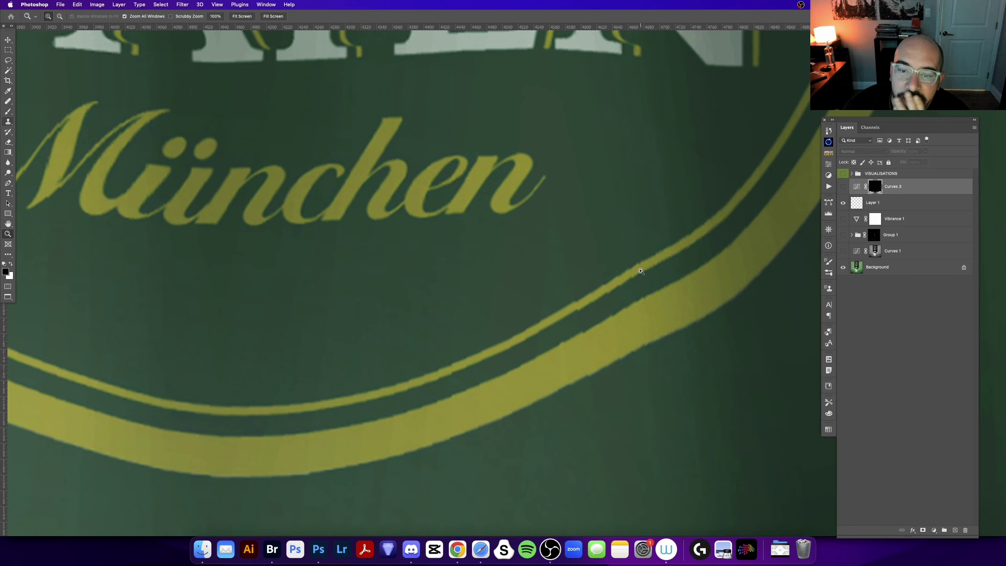
drag(641, 271, 285, 357)
mouse_move(415, 214)
mouse_down()
mouse_move(452, 245)
mouse_move(400, 203)
mouse_up()
mouse_move(385, 77)
mouse_down()
mouse_move(463, 245)
mouse_move(468, 376)
mouse_up()
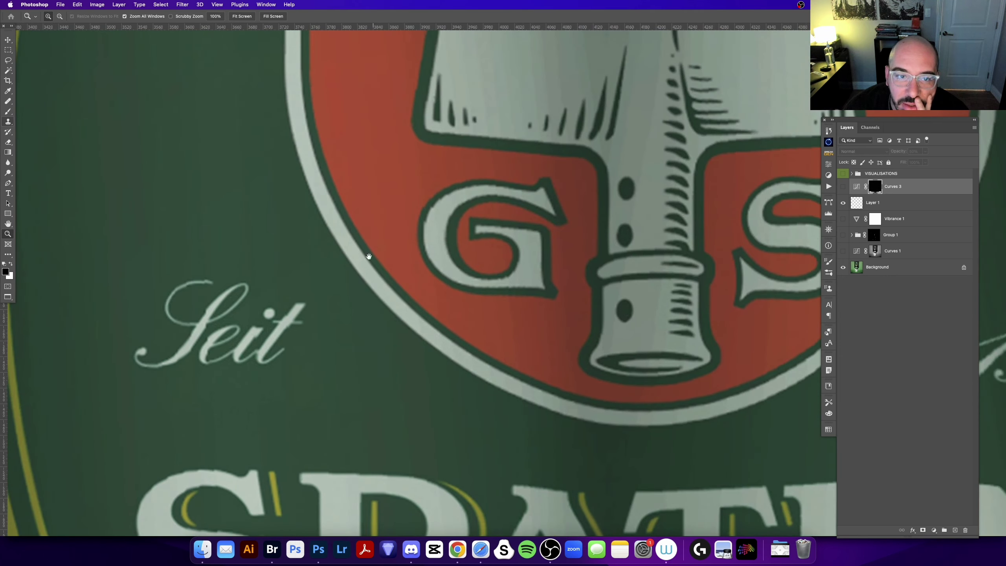
key(ctrl+0)
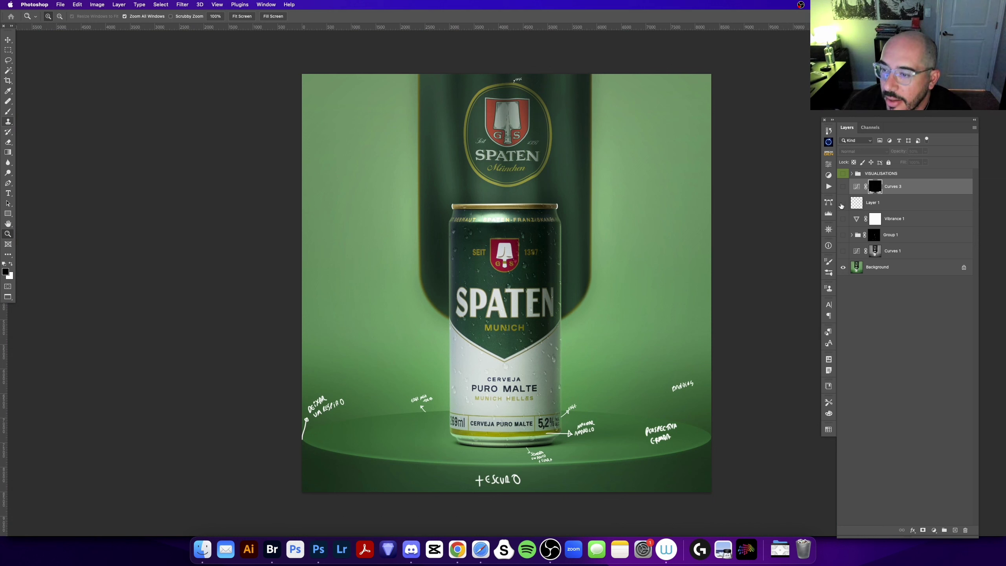
Hide Layer 1 and toggle Curves 1, Vibrance 1 and Group 1 off and back on to compare.
click(843, 203)
click(843, 235)
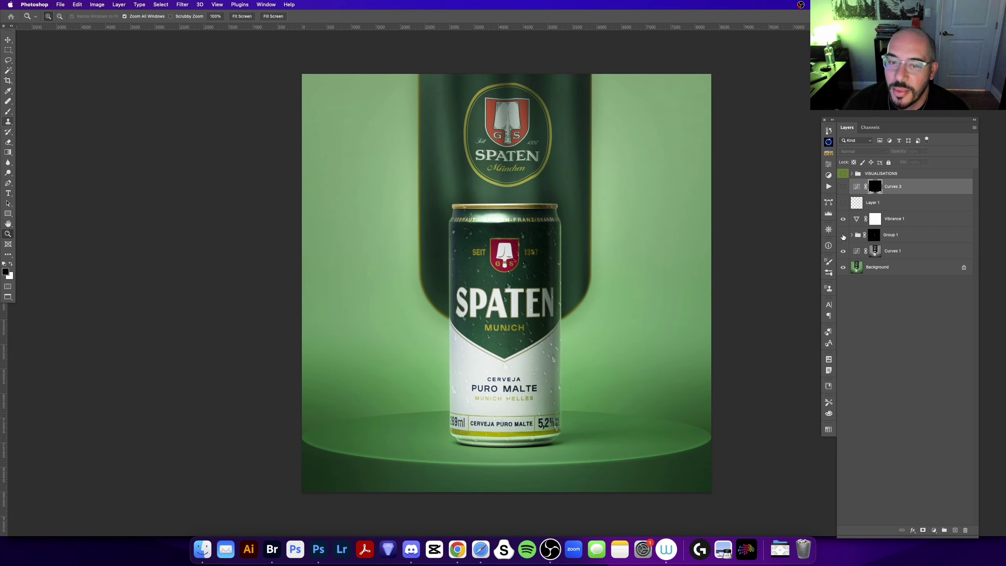
click(845, 253)
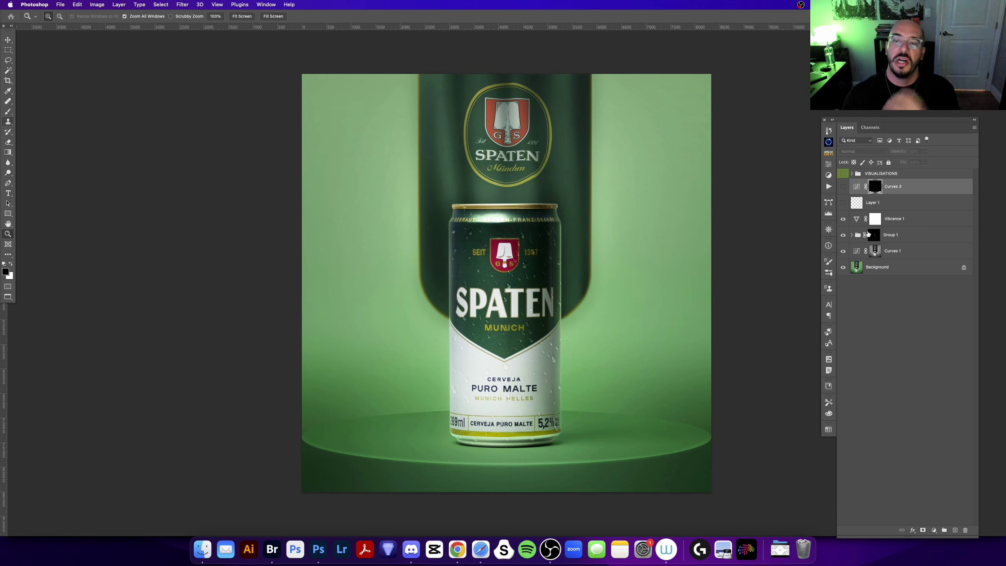
click(847, 252)
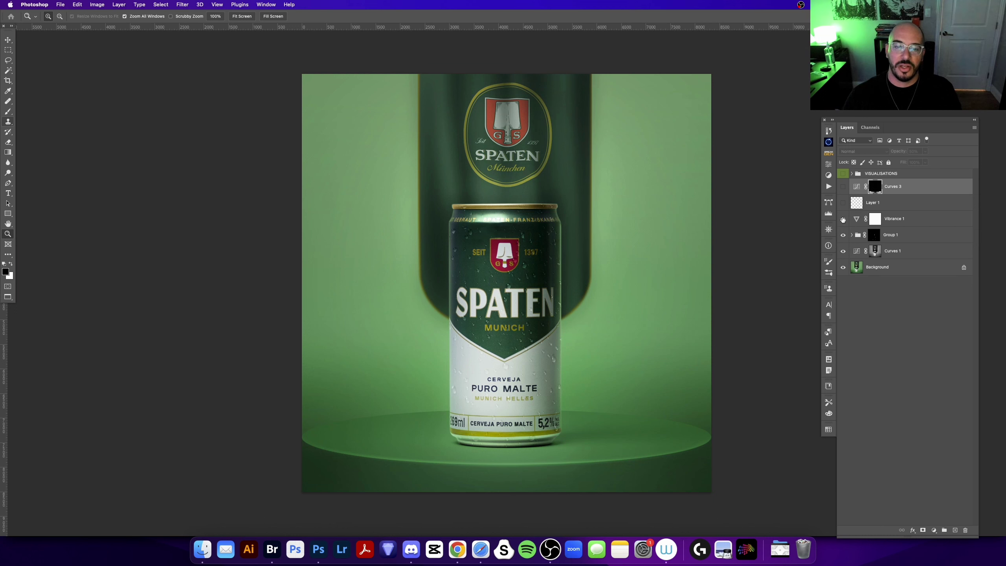
drag(843, 219, 844, 202)
click(843, 203)
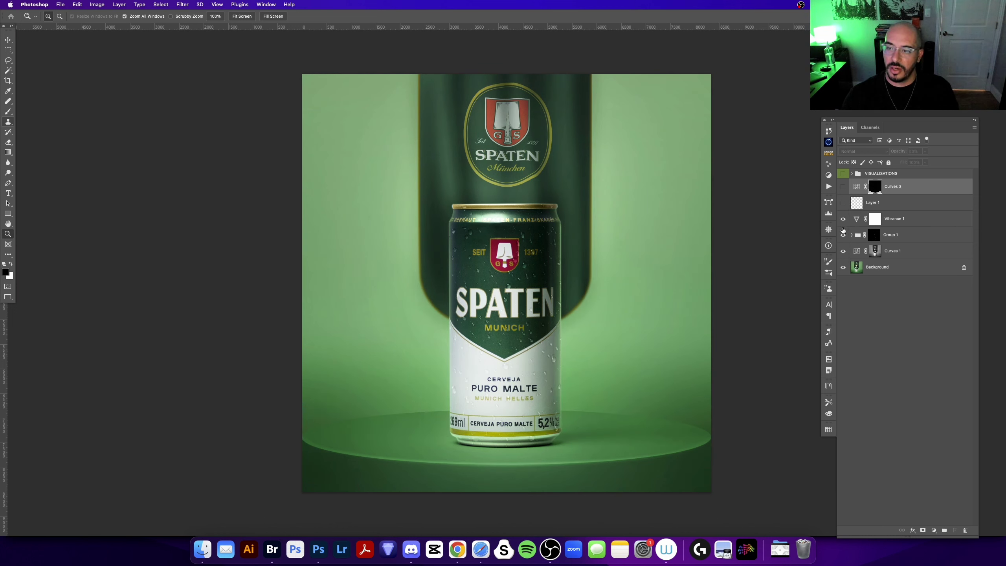
mouse_move(846, 256)
mouse_down()
mouse_move(842, 220)
mouse_move(844, 254)
mouse_up()
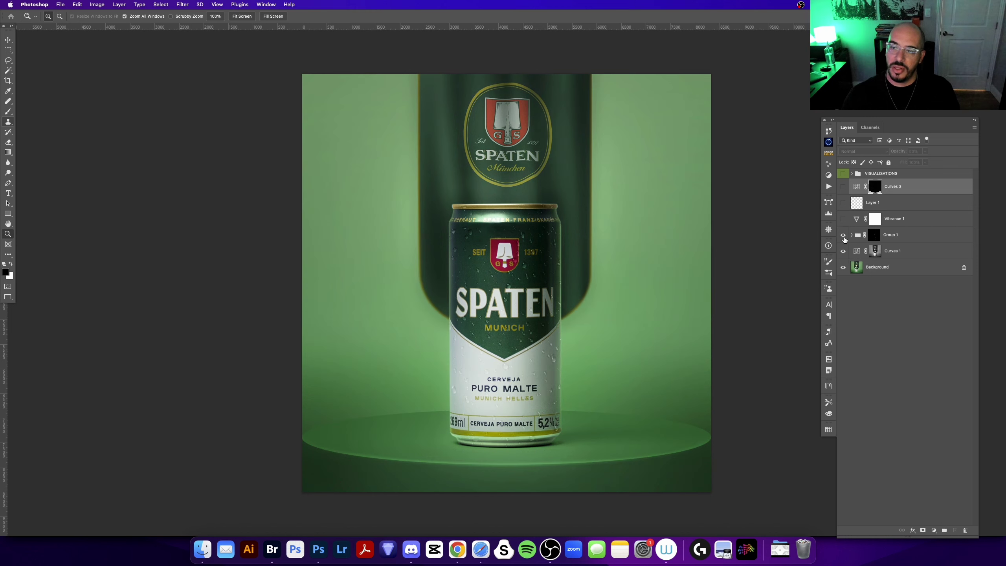
click(844, 223)
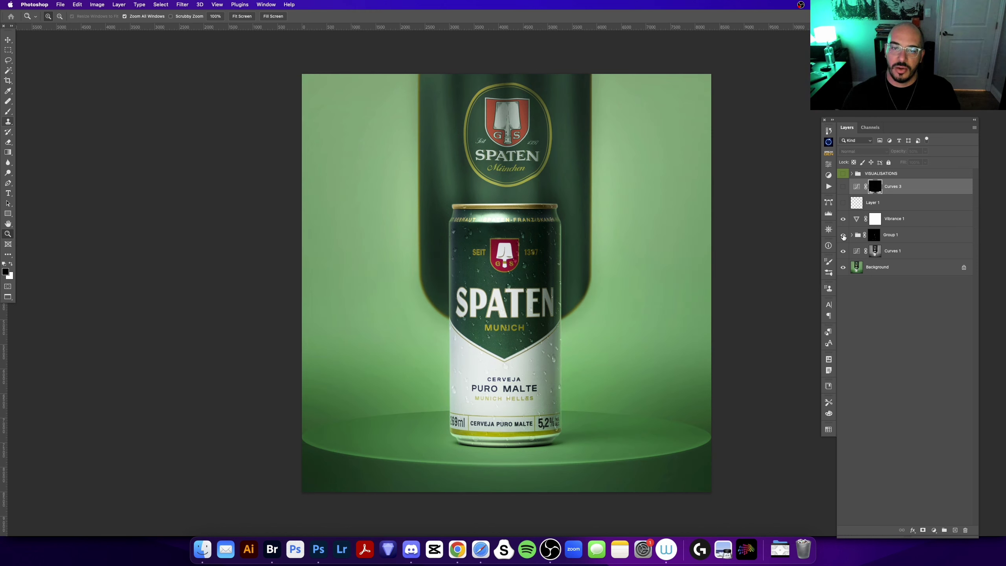
click(878, 237)
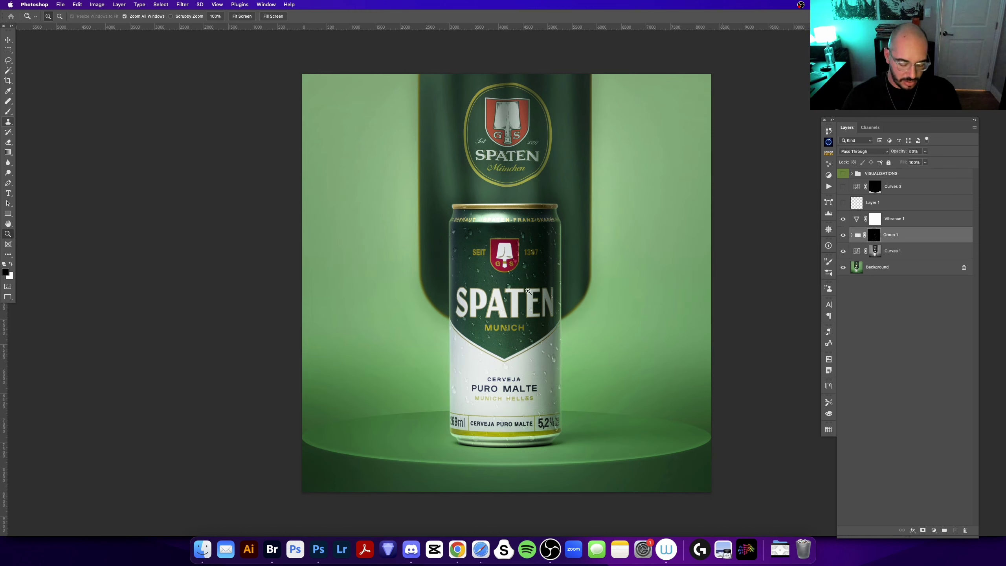
Inspect the Curves 1, Curves 2 and Group 1 droplet masks, opening Curves 2's curve inside Group 1.
click(509, 307)
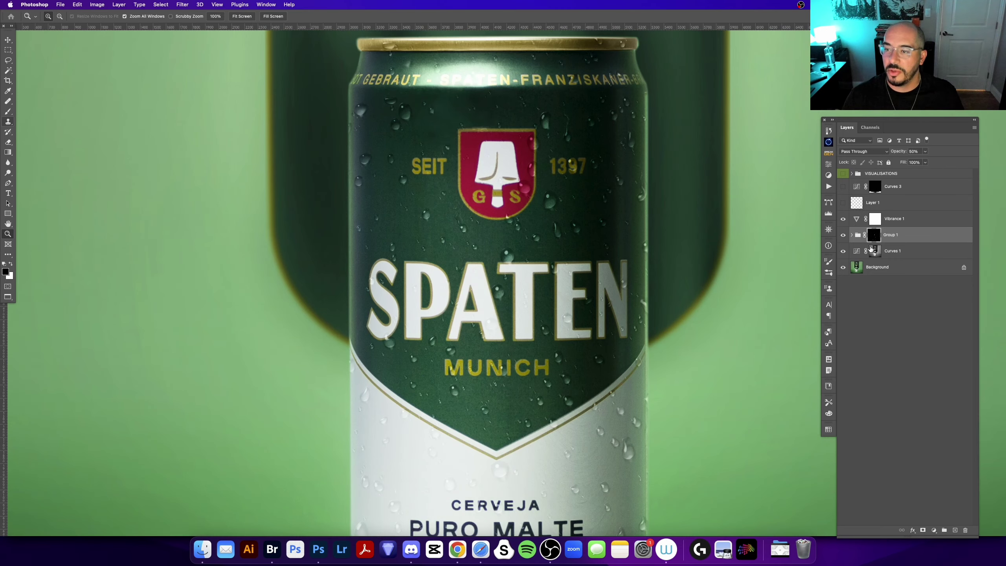
alt+click(875, 251)
click(501, 244)
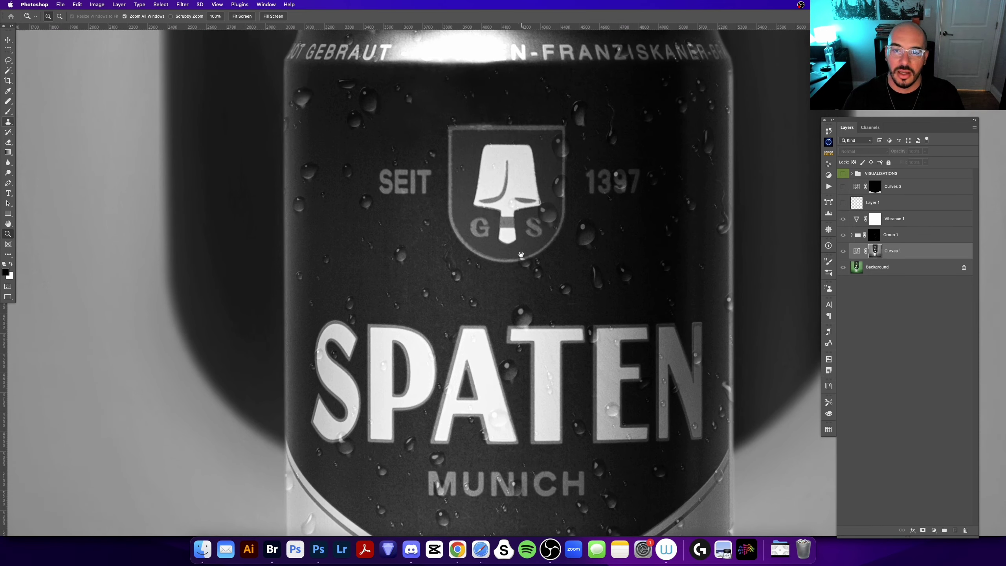
click(853, 235)
click(860, 250)
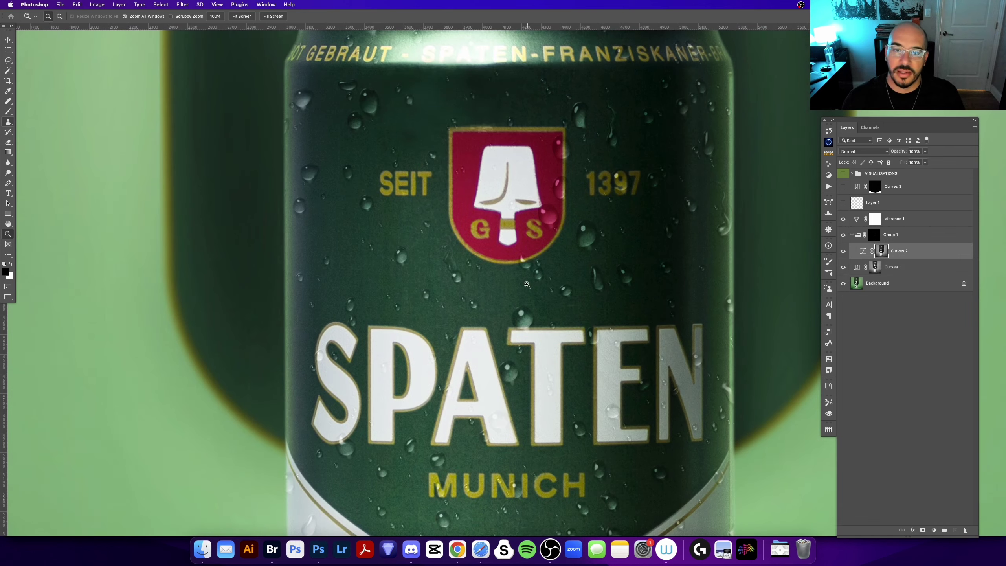
alt+click(883, 251)
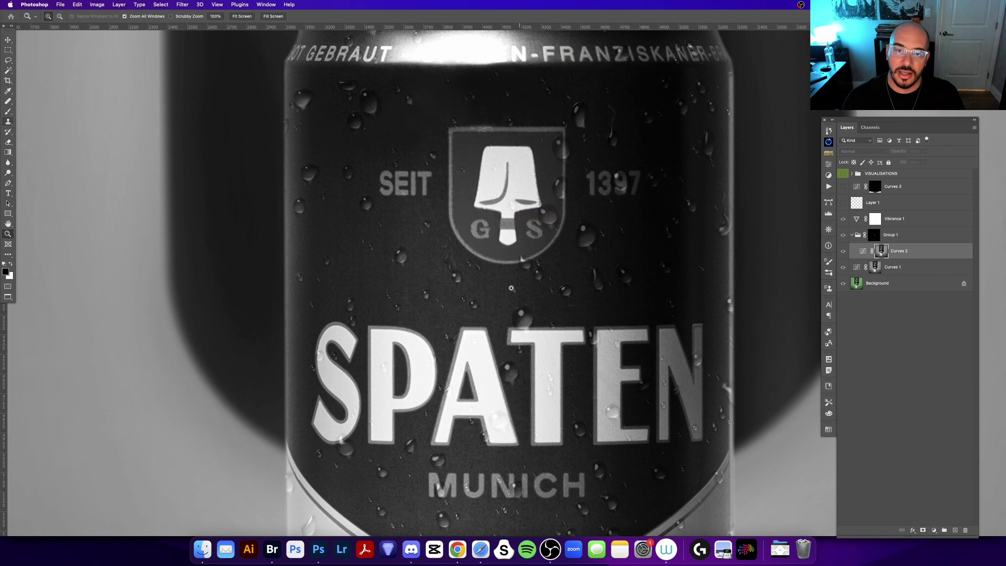
double_click(866, 253)
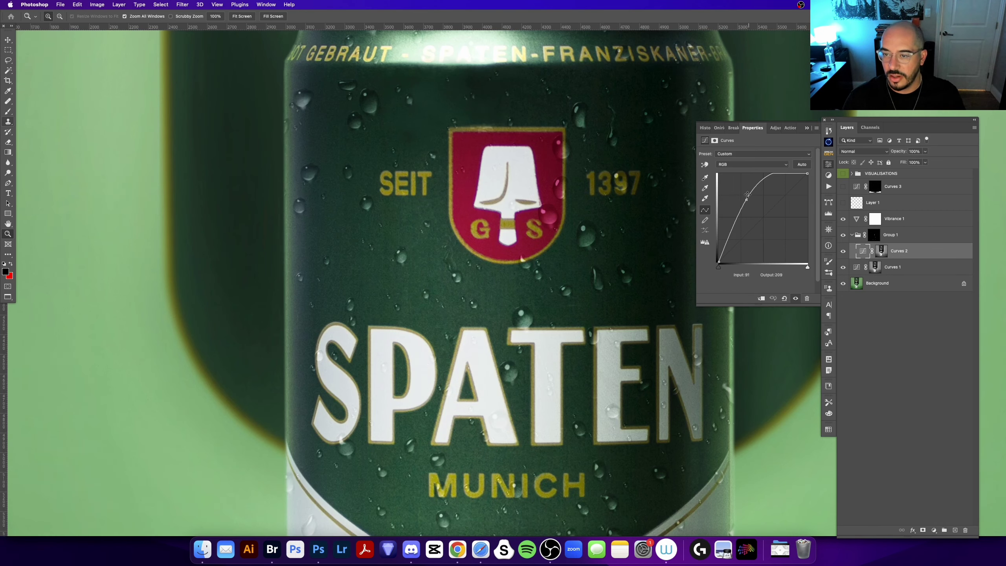
alt+click(874, 238)
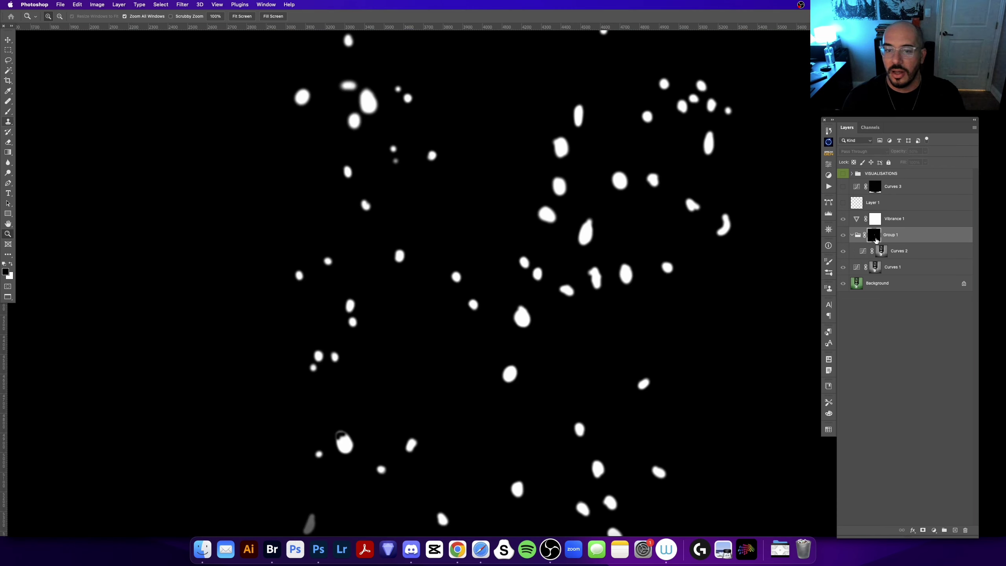
alt+click(874, 235)
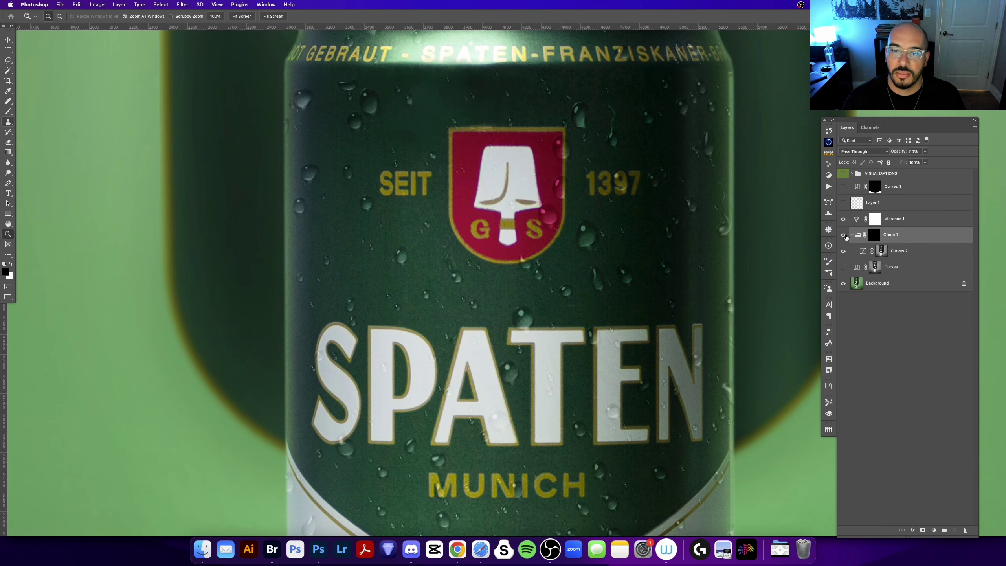
Set Group 1 to 100% opacity and toggle it off and on to compare the can.
scroll(504, 353, down, 3)
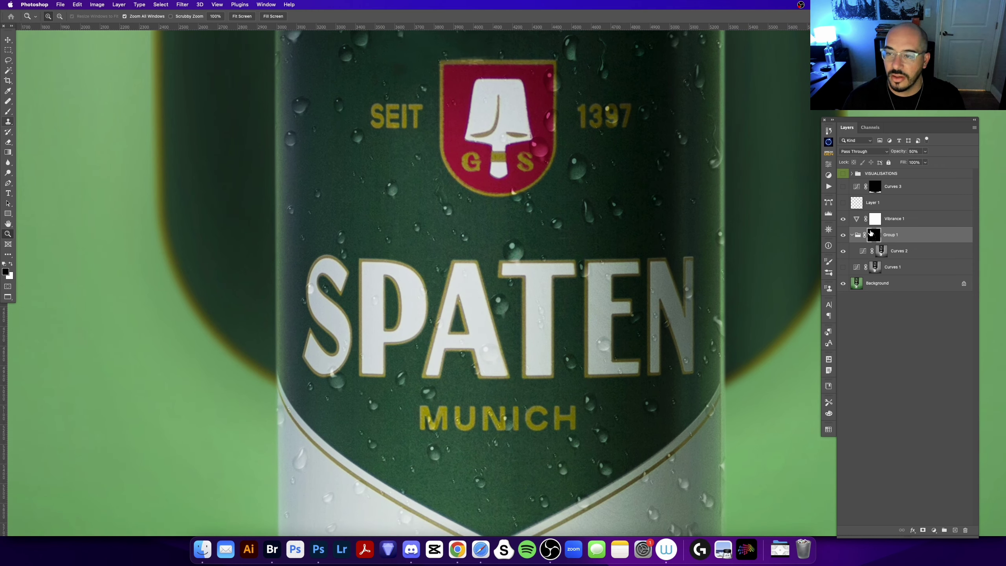
key(v)
key(0)
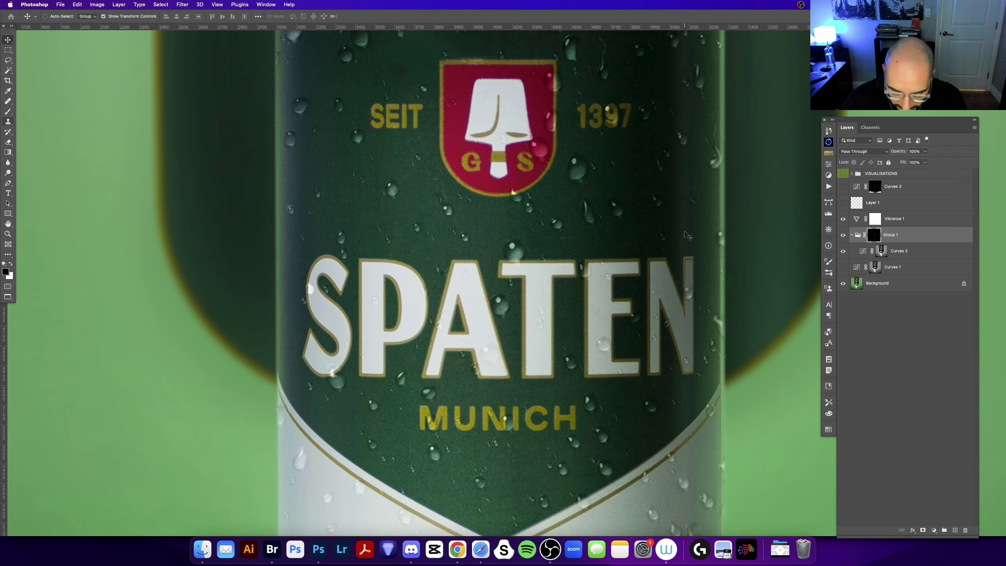
key(super+minus)
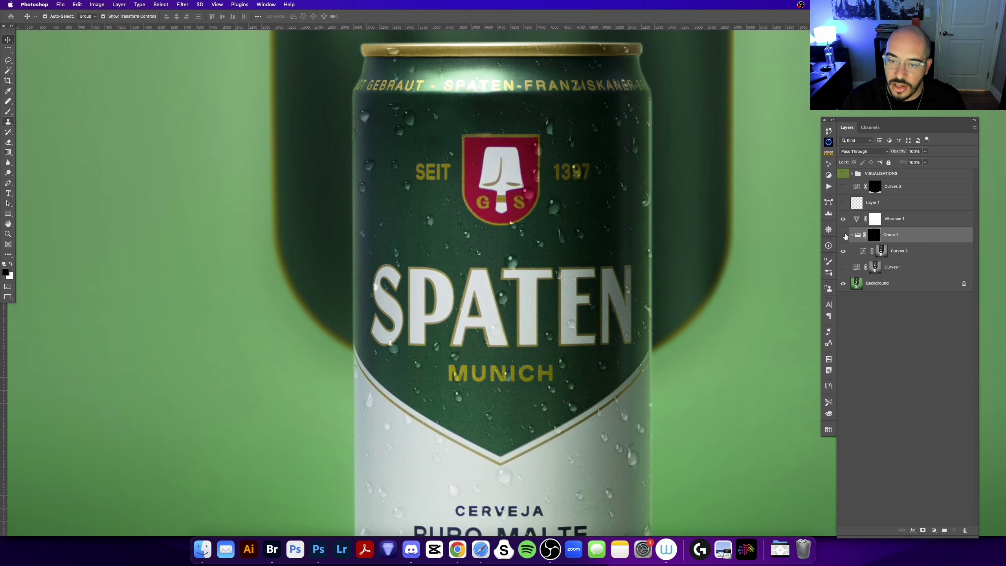
click(846, 237)
click(845, 236)
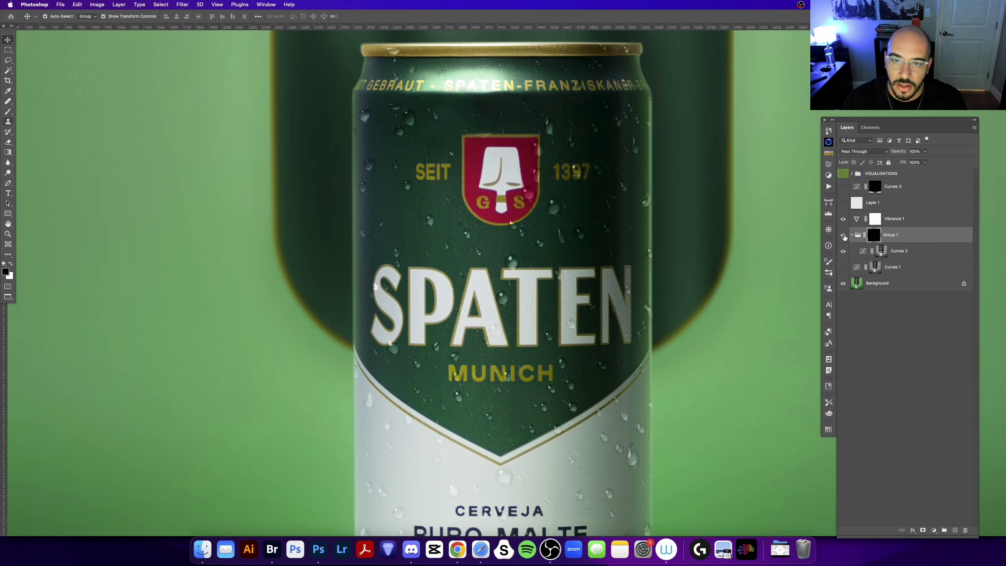
click(845, 238)
click(844, 237)
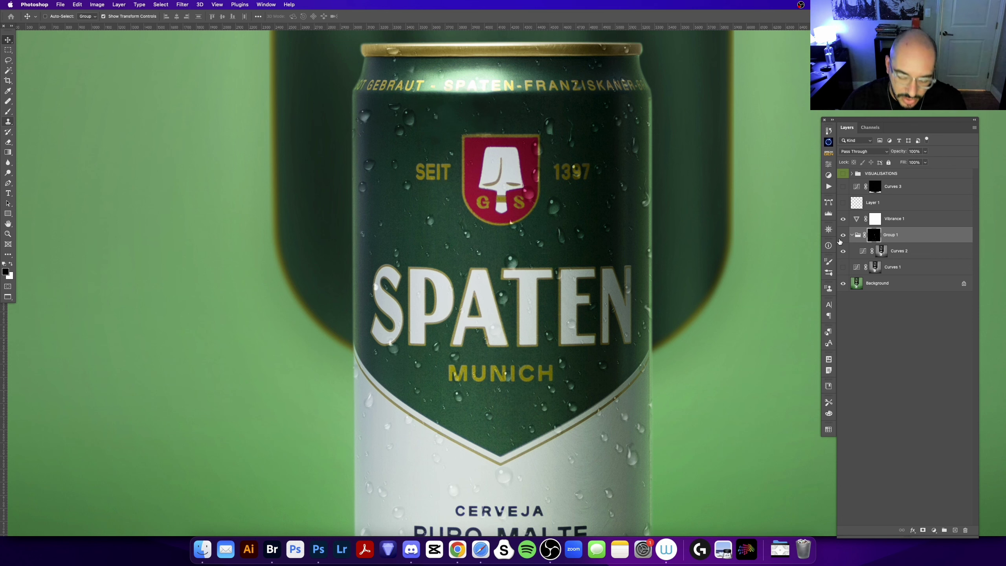
key(super+0)
Lower Group 1 to 40% opacity and compare the can with the group hidden and shown.
key(z)
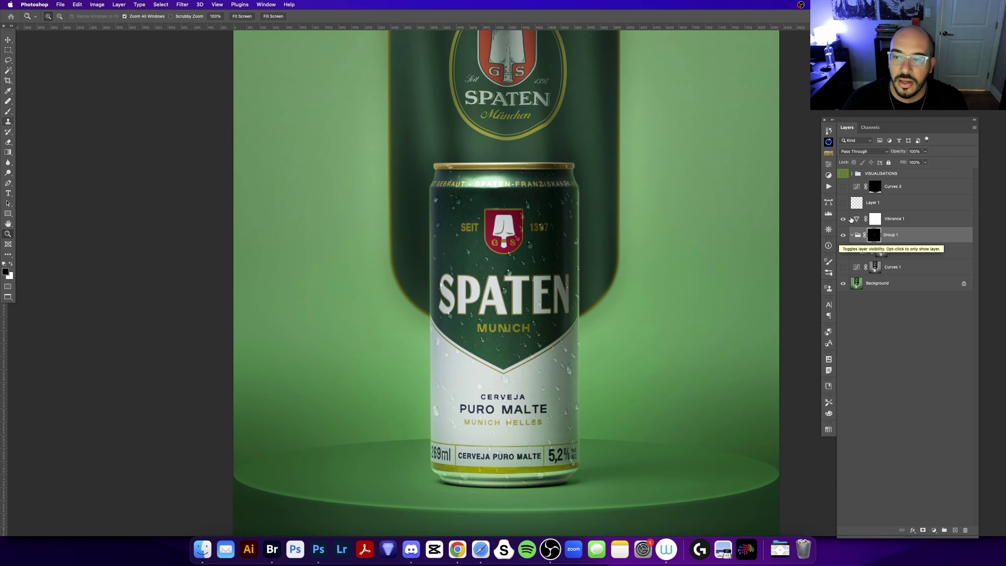
click(844, 235)
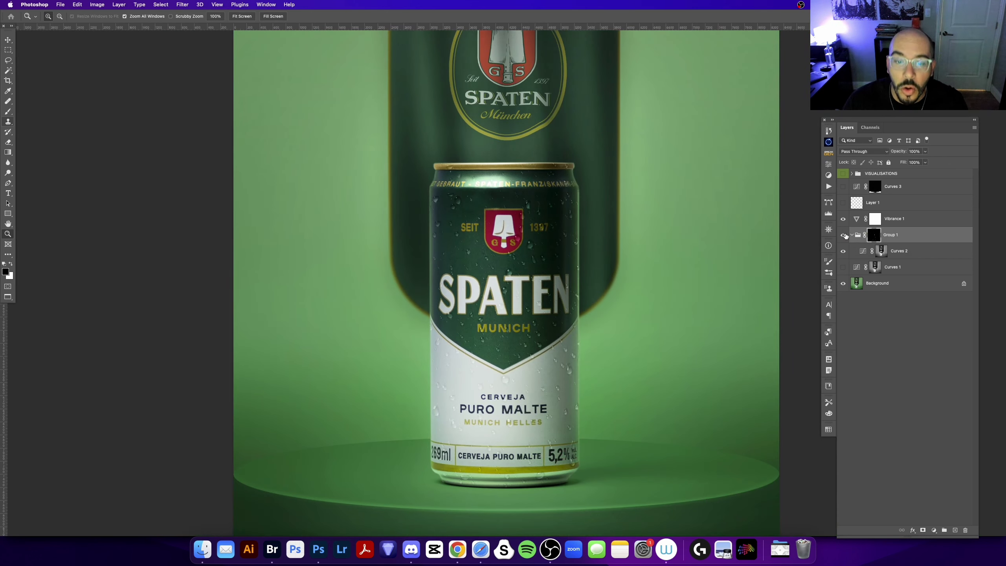
click(846, 236)
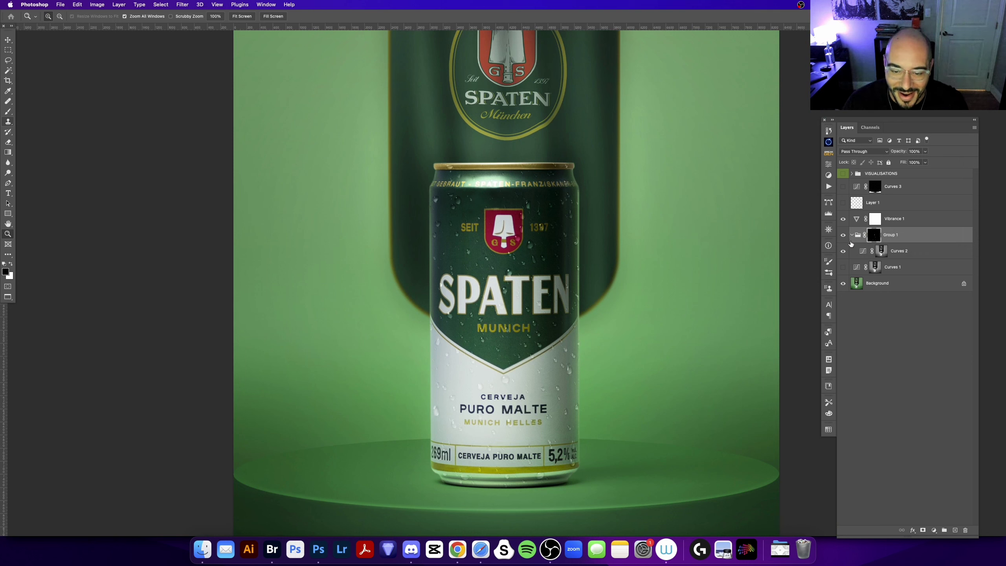
key(v)
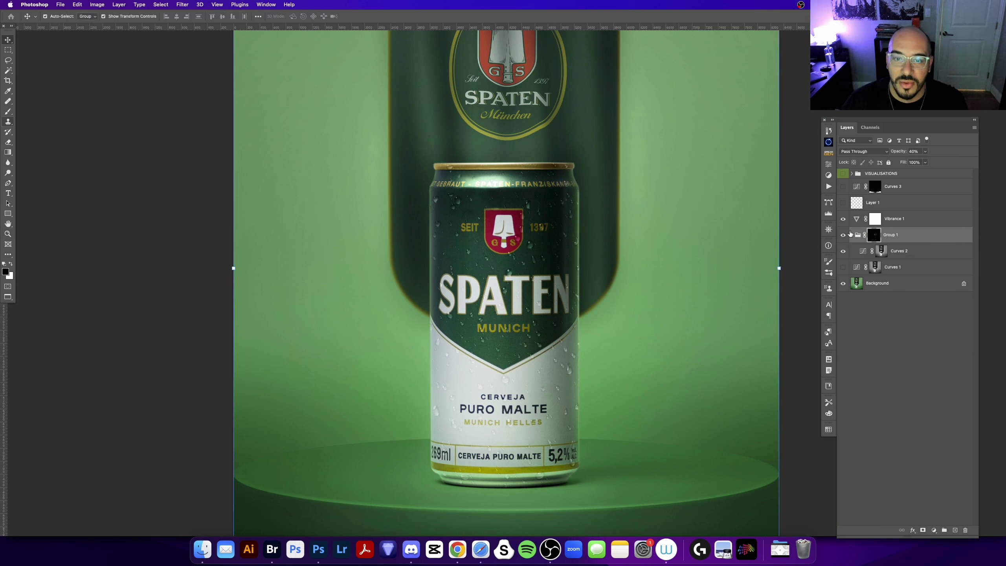
key(z)
click(844, 235)
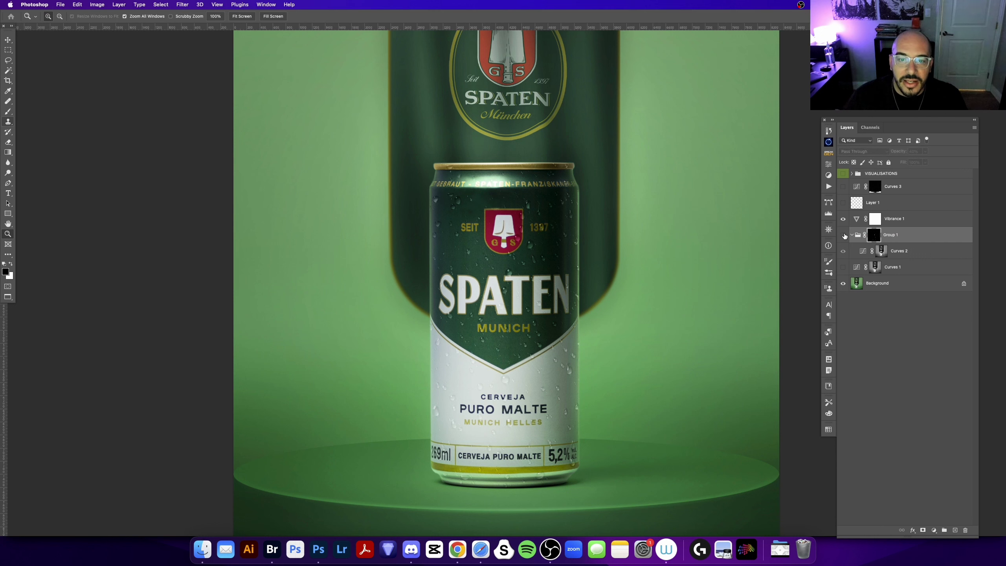
click(846, 236)
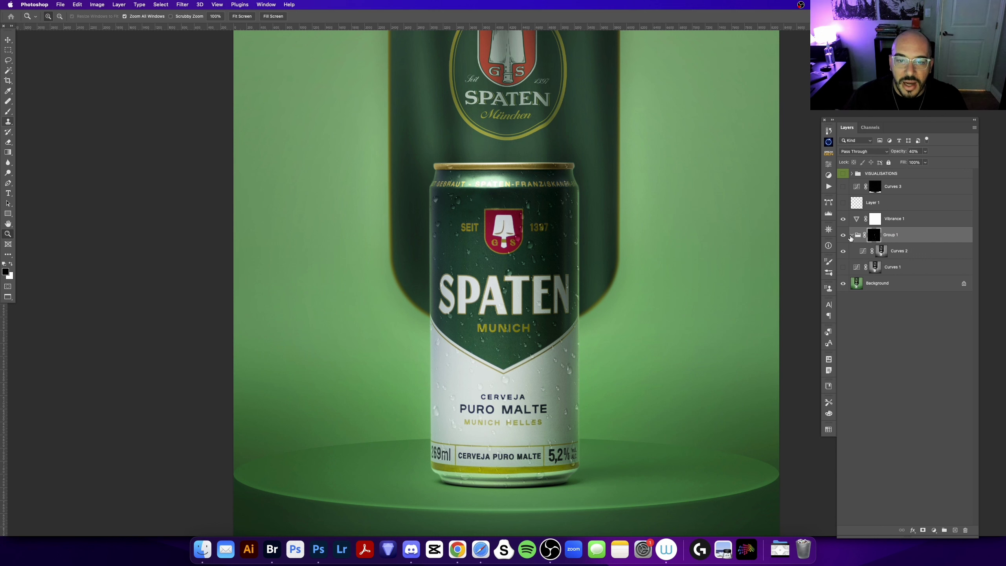
Compare the SEIT shield logo without Curves 1, then re-enable Curves 1 and Curves 2 and fit the image.
click(845, 268)
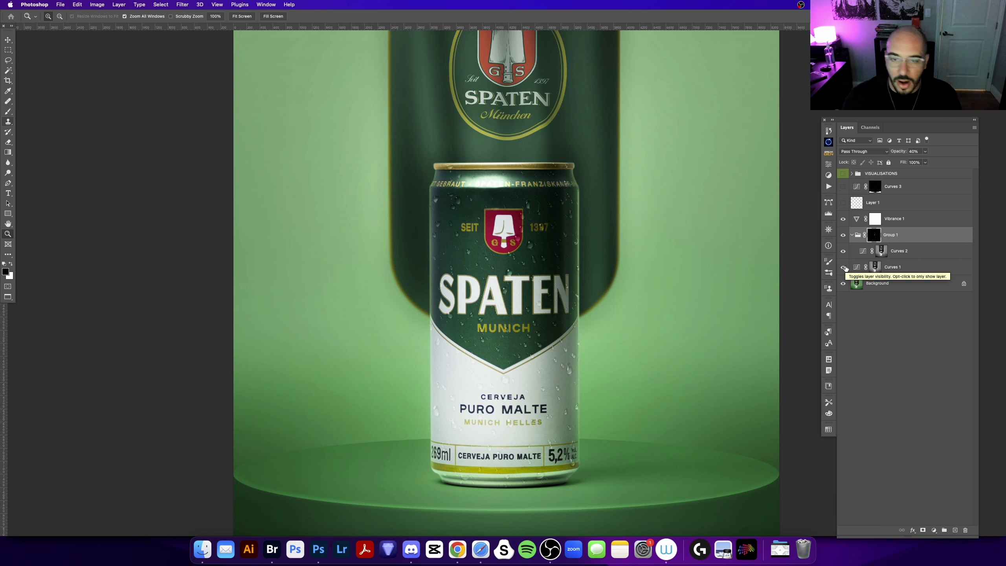
click(463, 233)
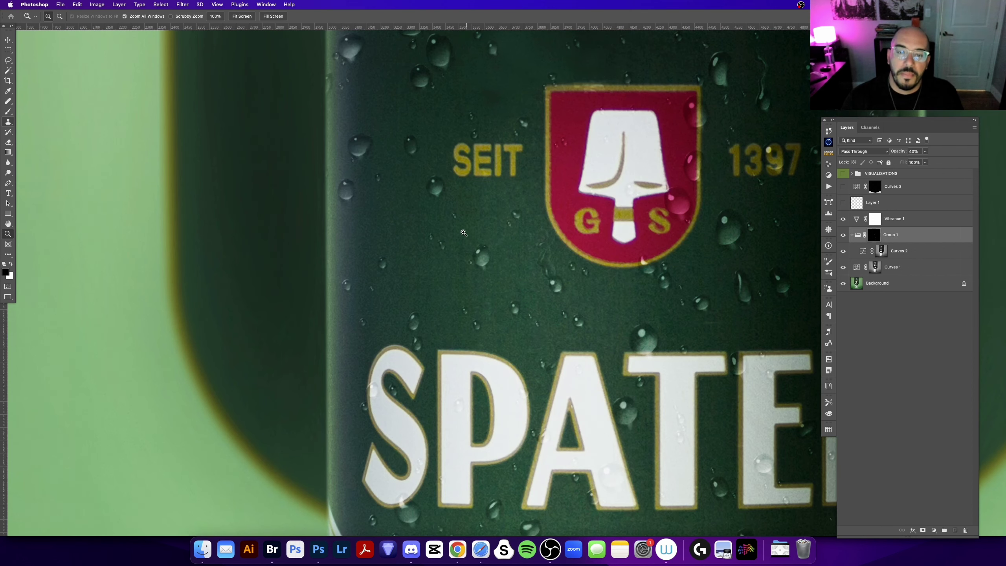
scroll(464, 232, up, 1)
scroll(436, 297, up, 5)
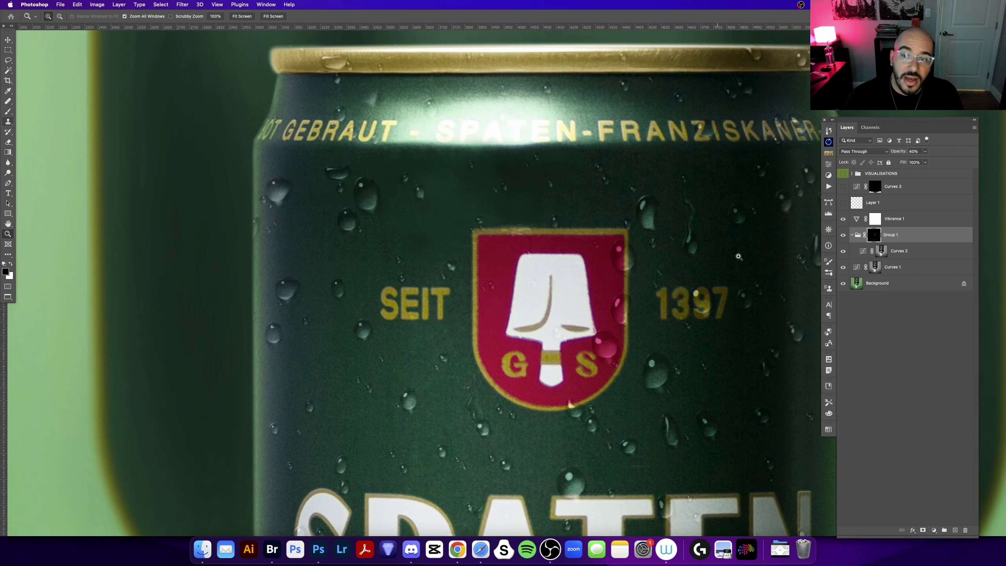
click(843, 267)
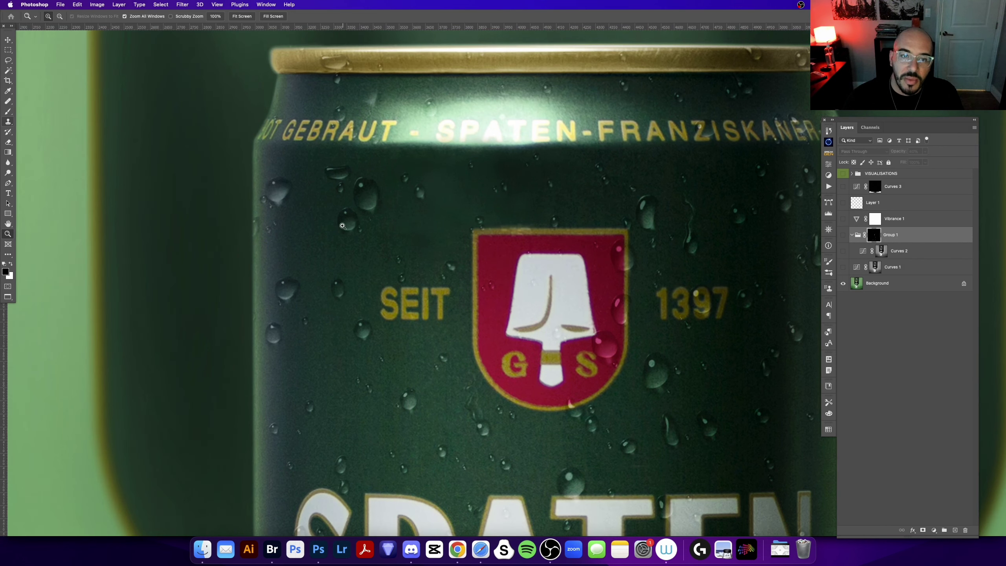
scroll(343, 226, down, 1)
scroll(356, 297, down, 5)
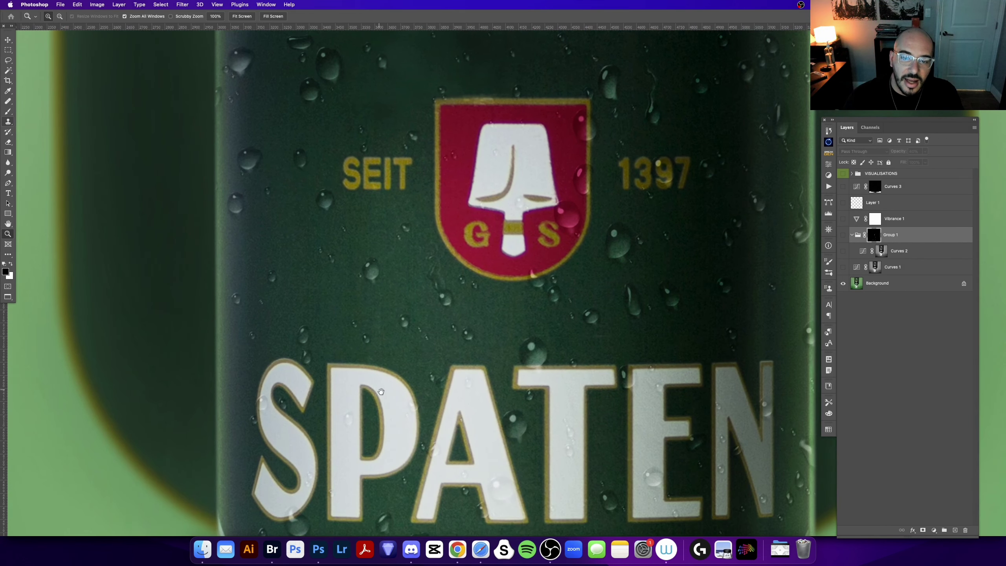
scroll(382, 391, down, 3)
click(844, 267)
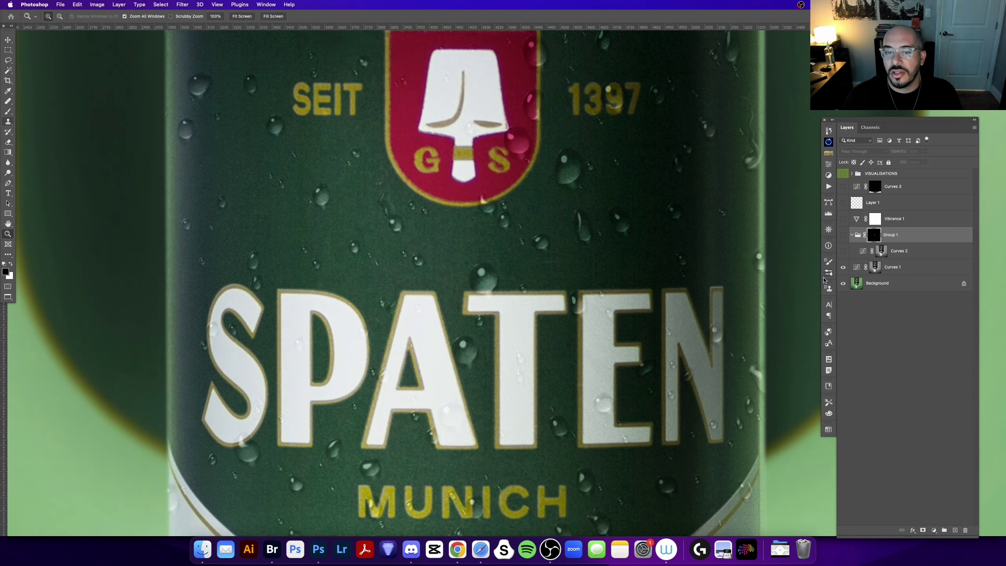
click(845, 251)
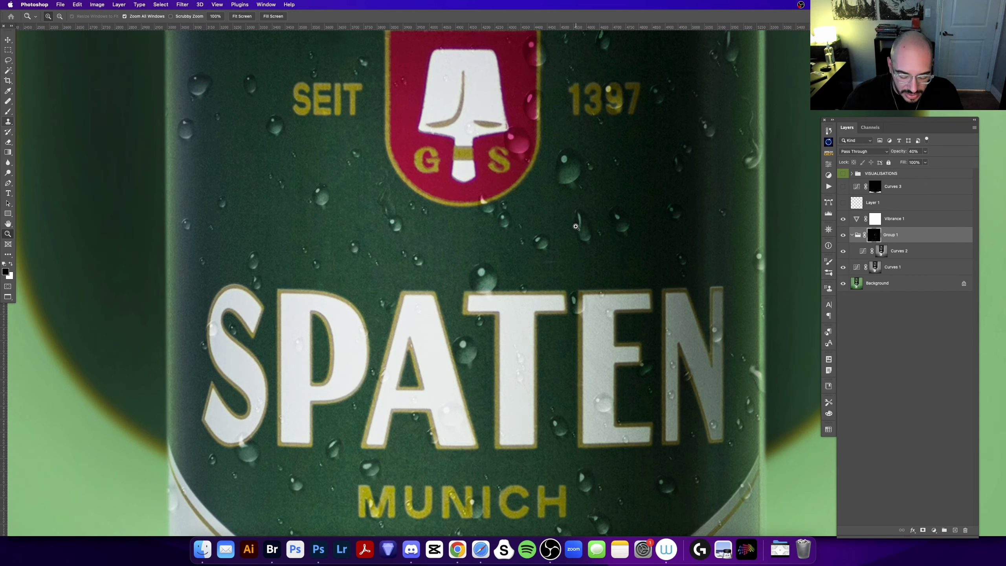
key(super+0)
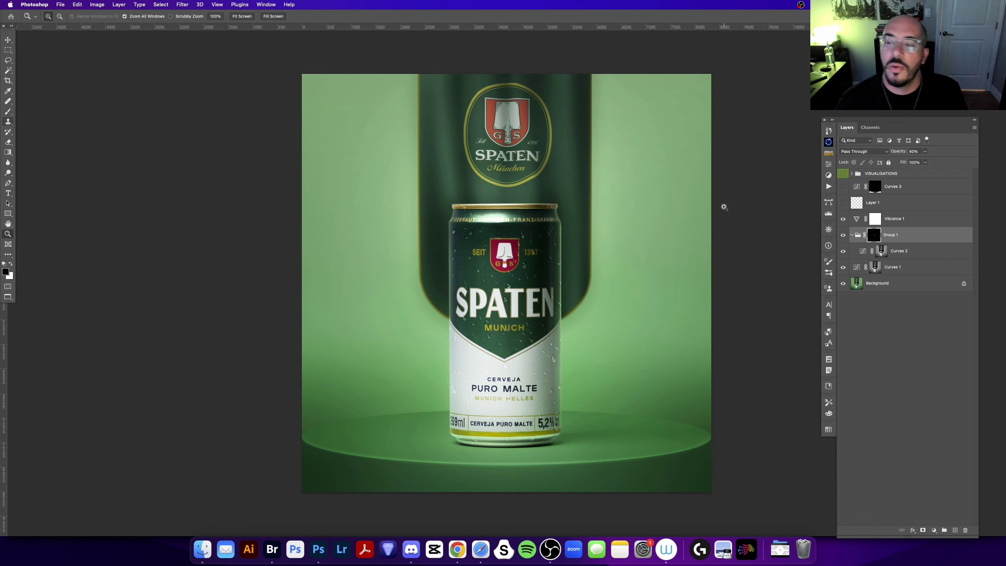
Show Layer 1's handwritten notes and zoom in on the SOMBRA shadow note below the can, then back out.
click(844, 202)
click(538, 439)
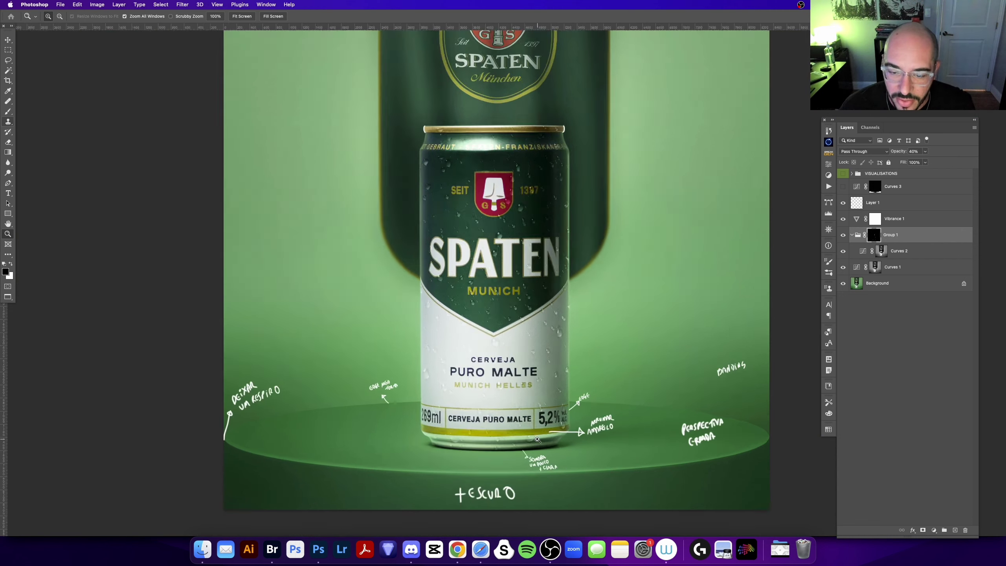
scroll(528, 445, down, 1)
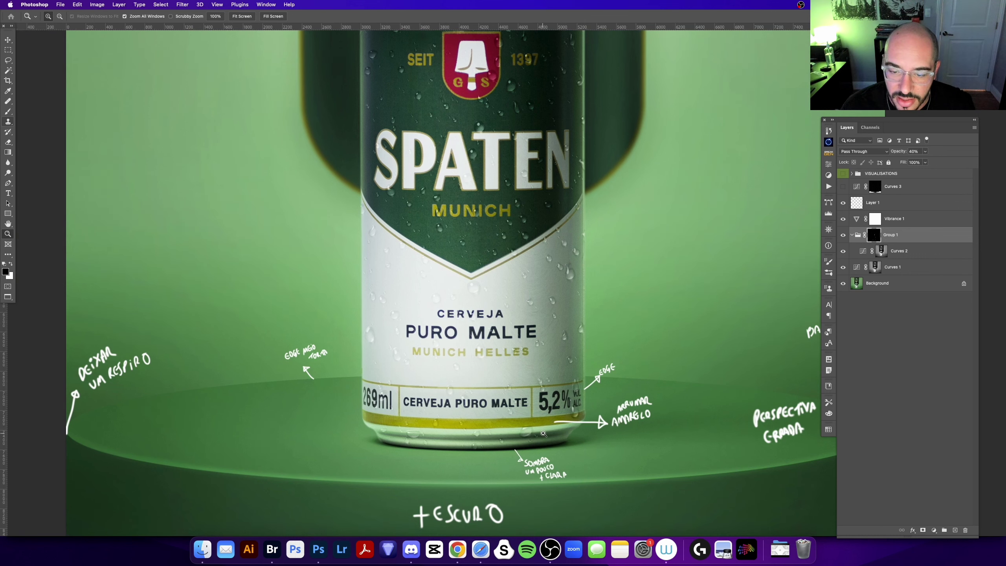
scroll(515, 428, left, 1)
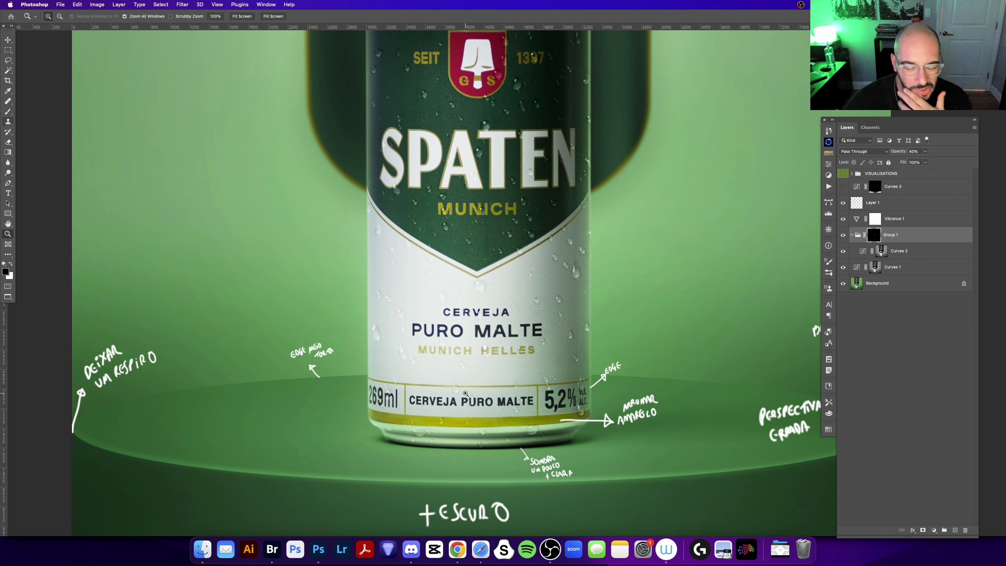
scroll(537, 374, down, 2)
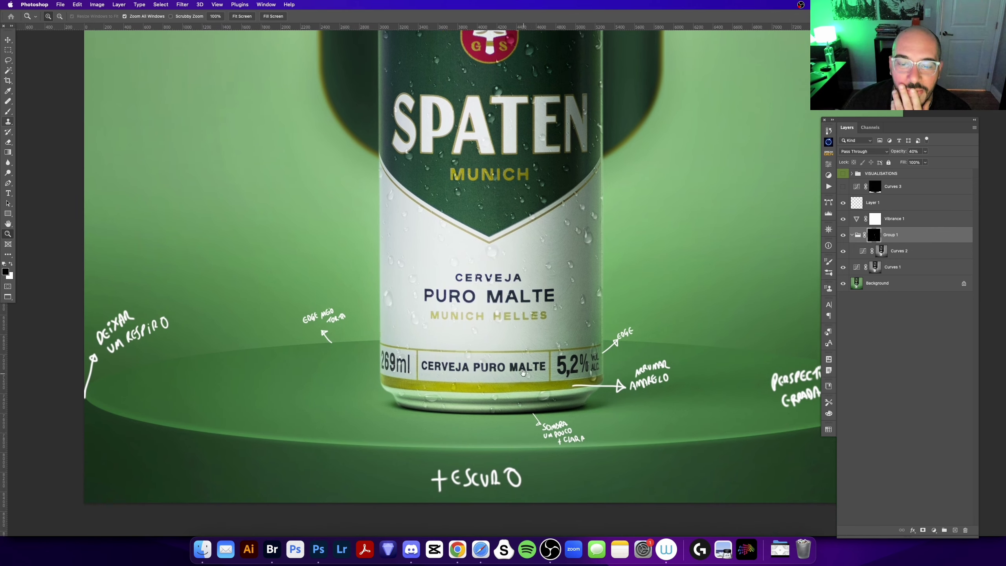
scroll(551, 386, up, 1)
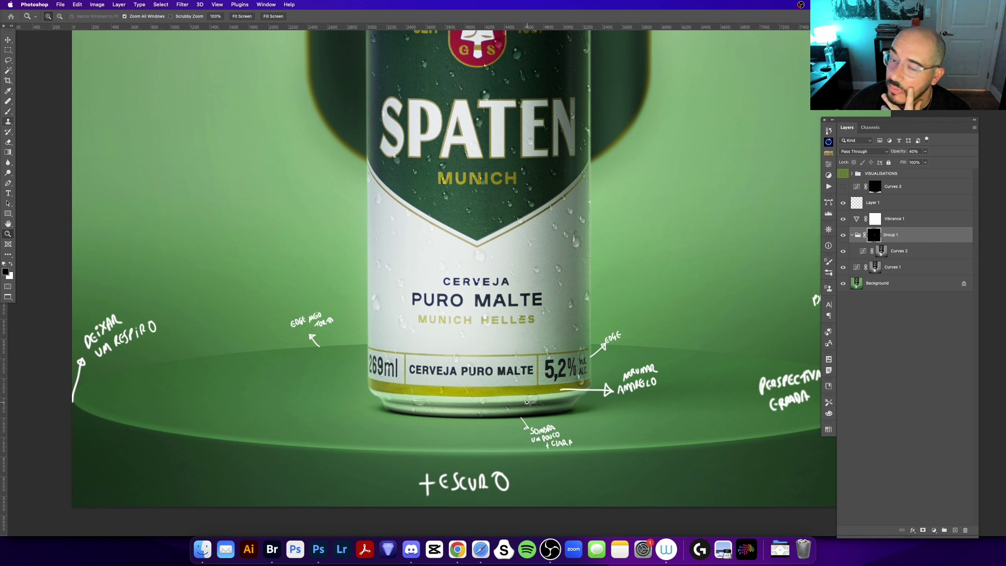
click(544, 434)
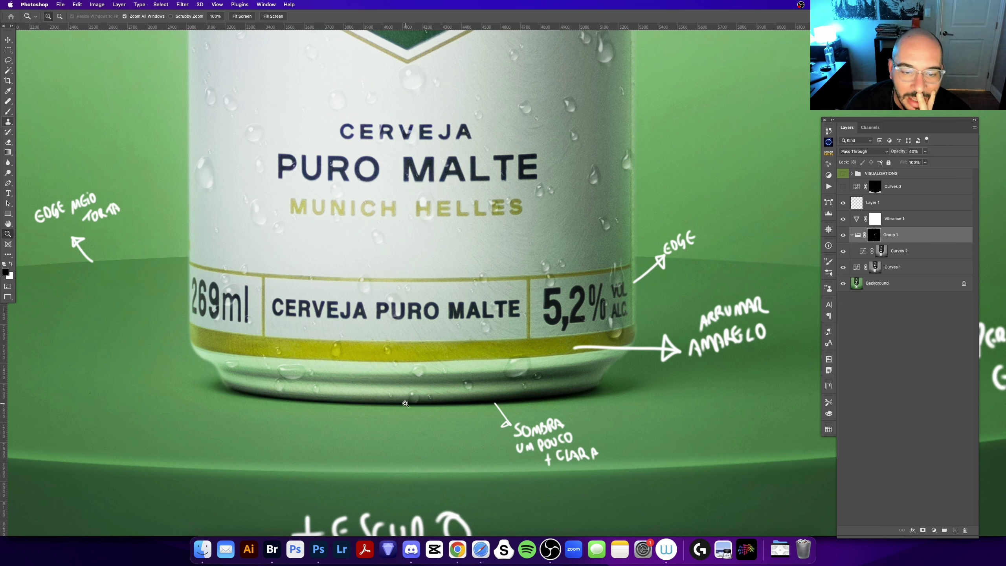
alt+click(515, 322)
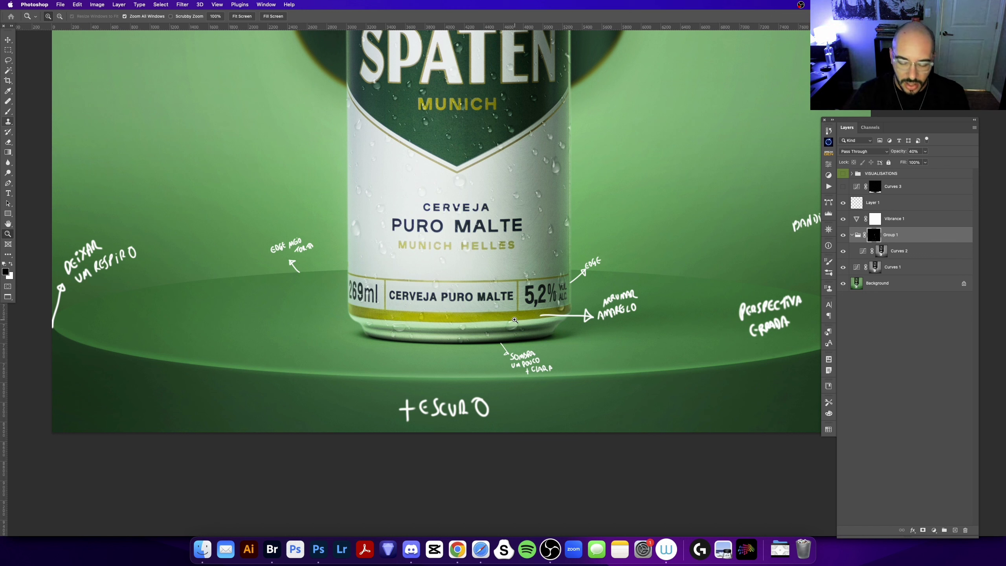
alt+click(515, 320)
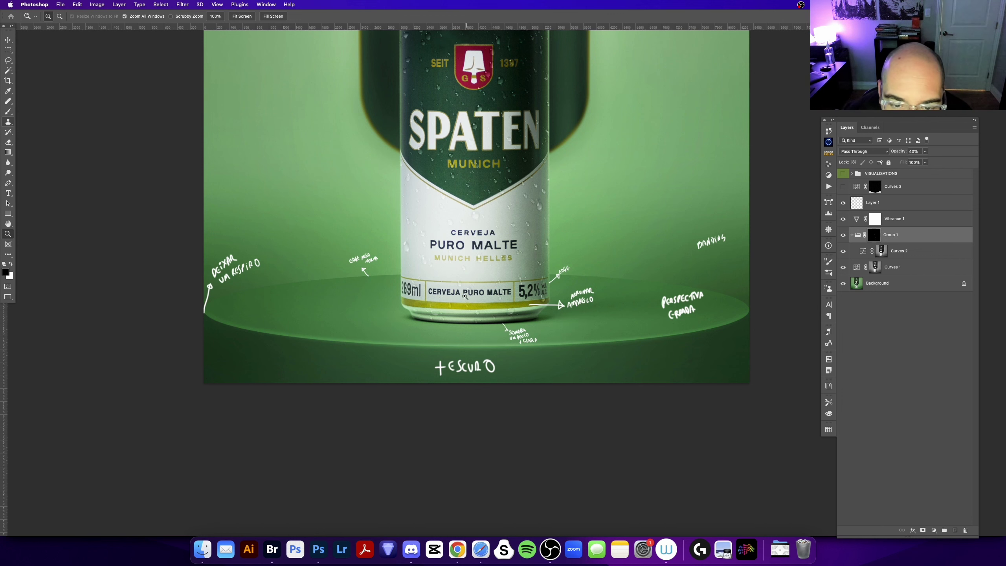
drag(473, 228, 482, 302)
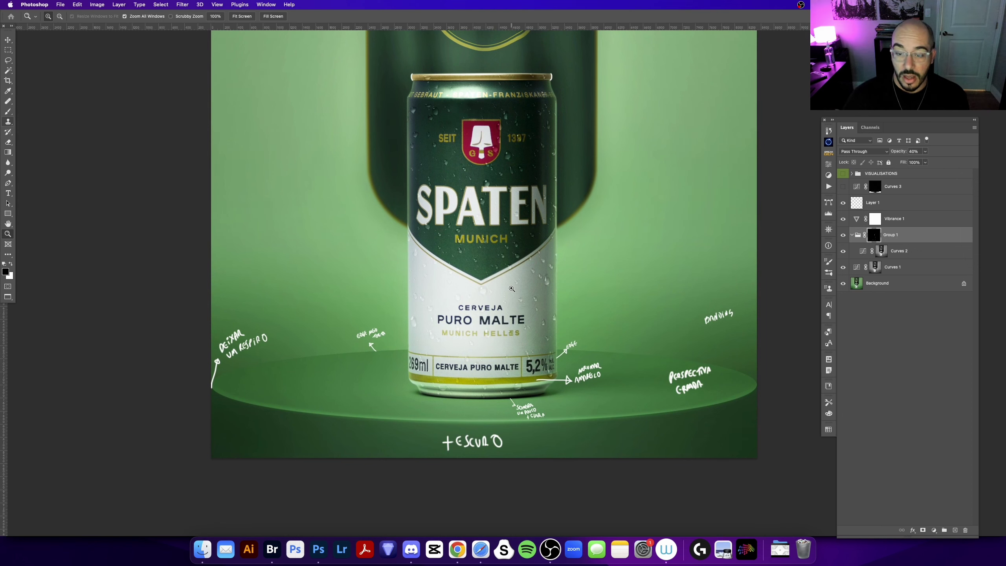
drag(432, 285, 414, 328)
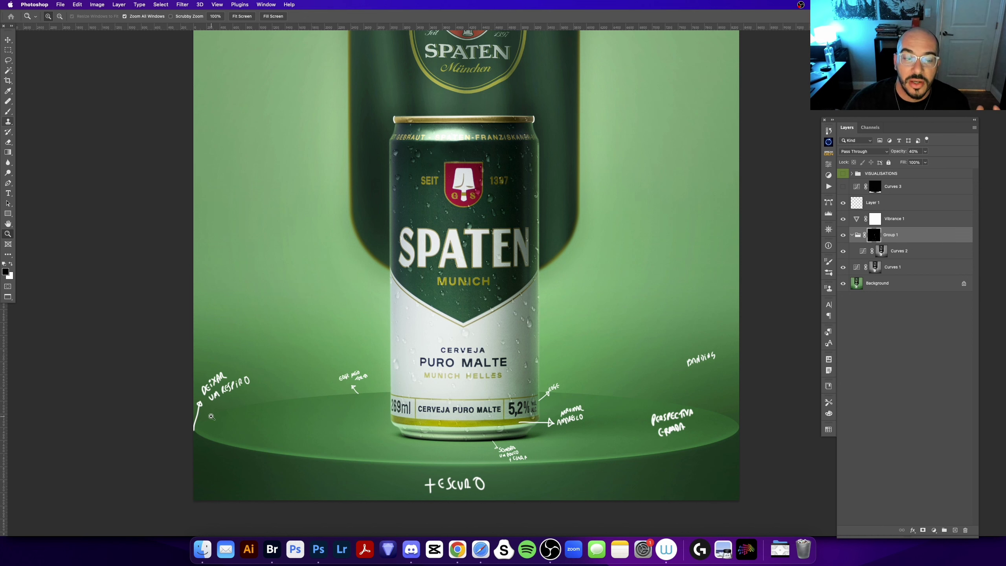
Hide Curves 1 and copy a marquee of the Background's lower platform area onto Layer 2.
click(851, 234)
click(843, 251)
click(891, 267)
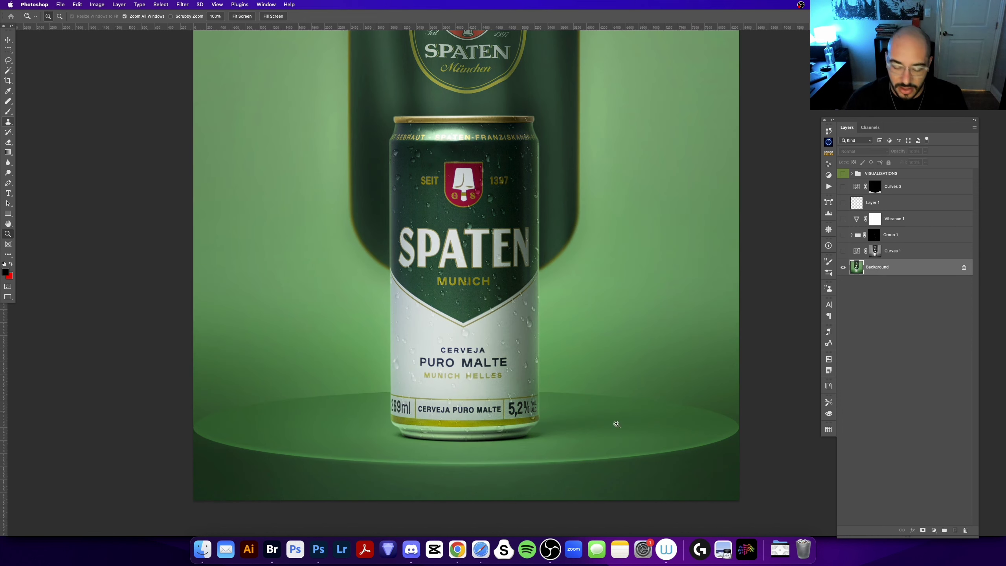
key(m)
drag(151, 351, 812, 517)
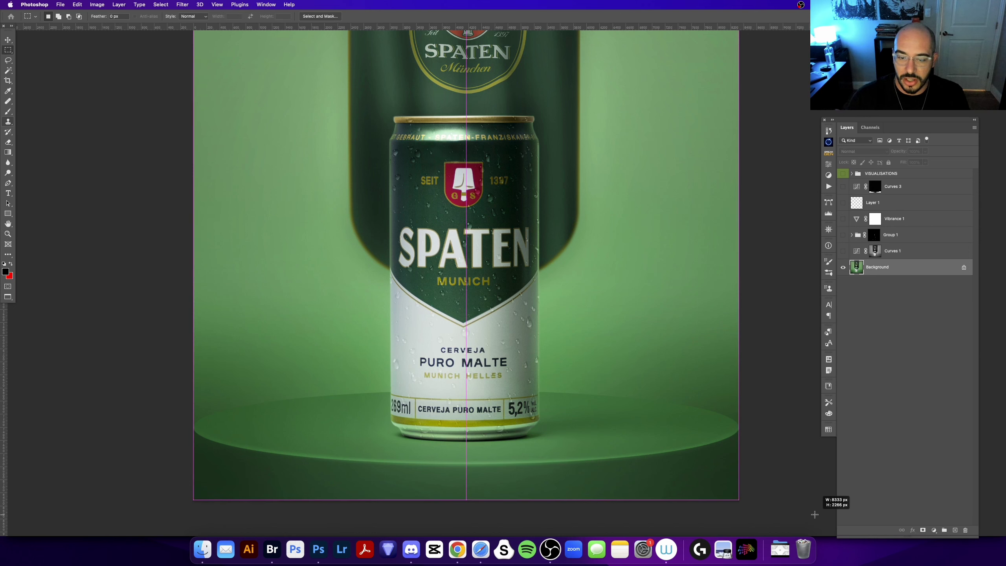
key(ctrl+j)
Squash the copied platform vertically and move it upward over the original platform.
key(v)
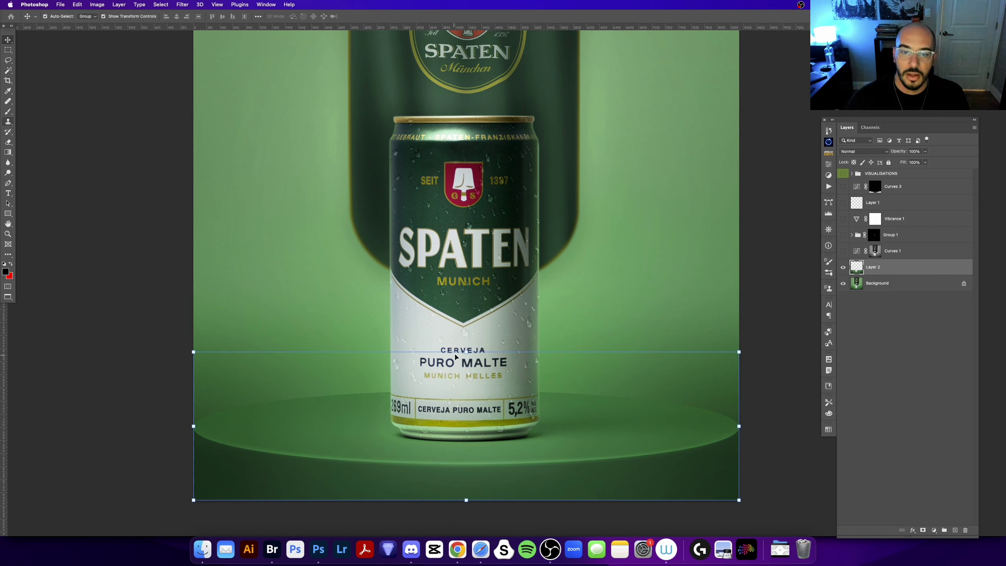
drag(466, 351, 471, 404)
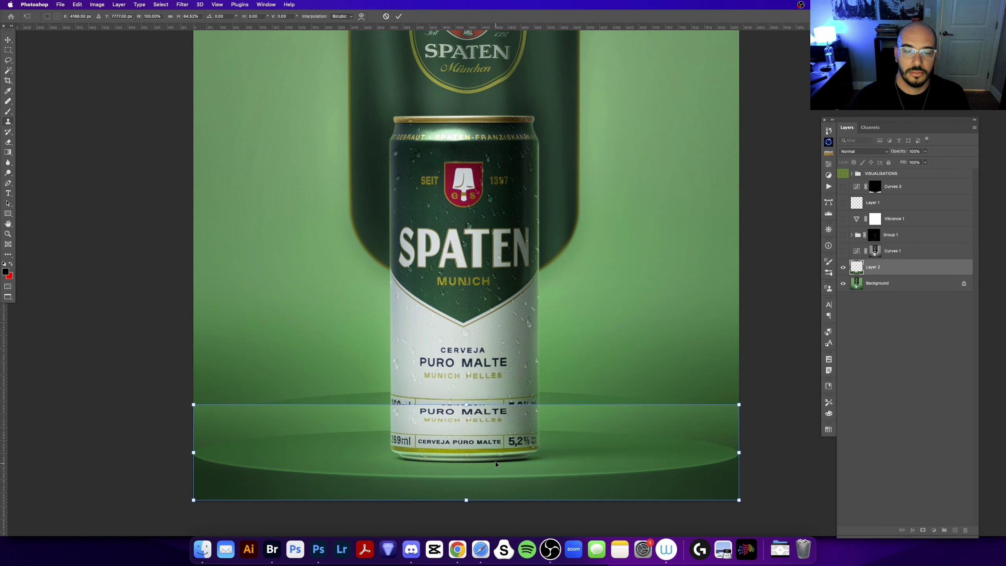
drag(495, 464, 492, 431)
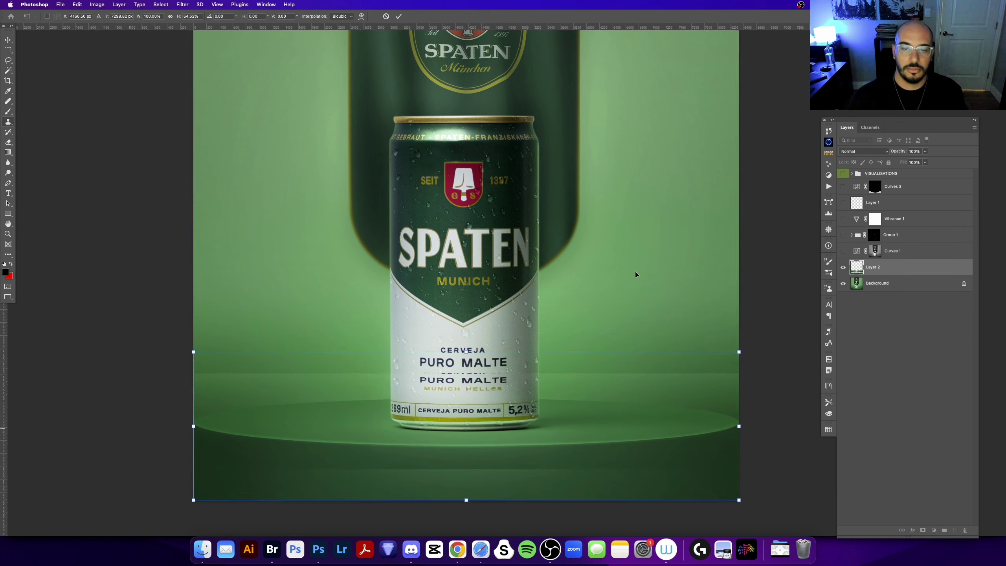
key(Return)
key(z)
scroll(454, 373, up, 2)
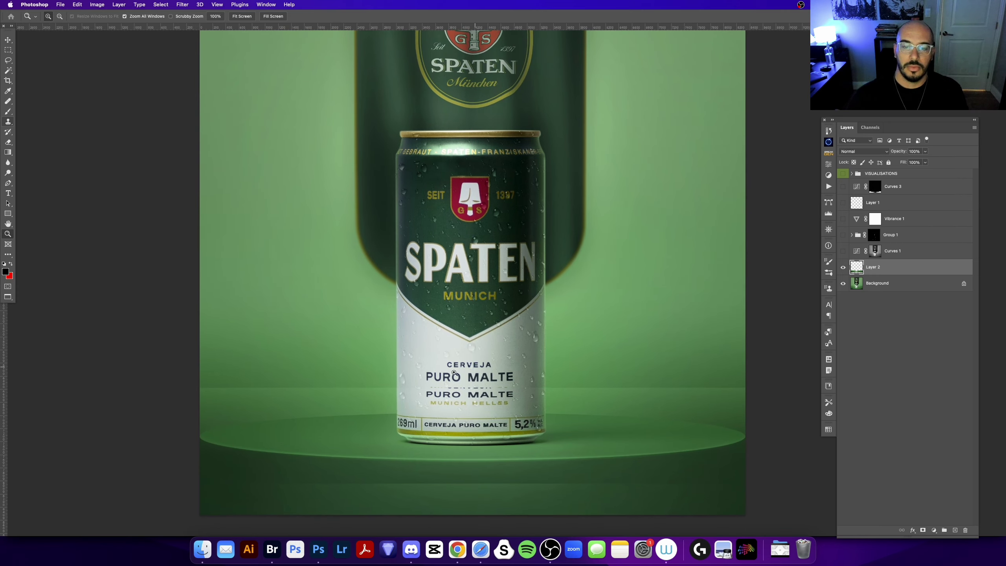
alt+click(373, 379)
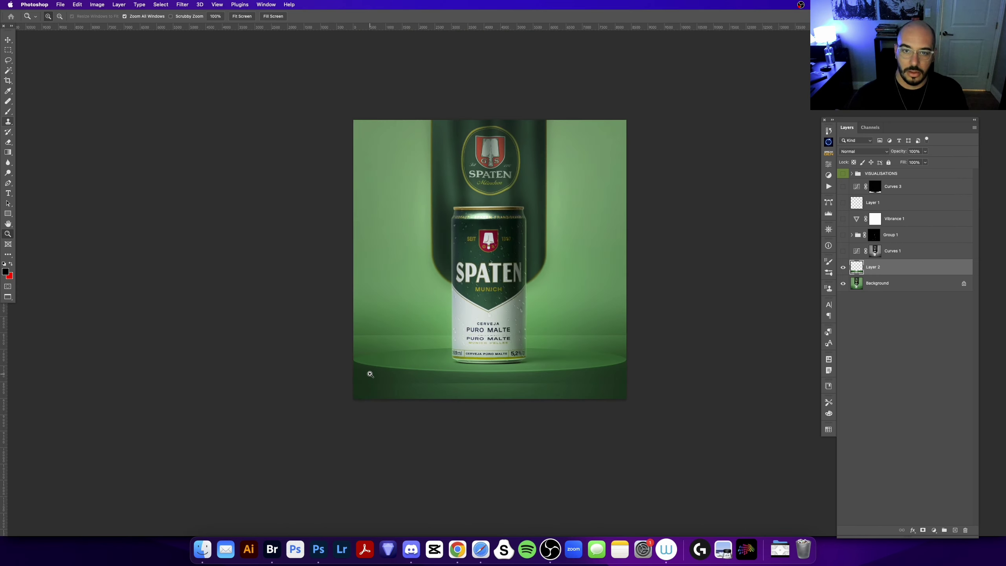
click(490, 357)
Free Transform Layer 2 again to nudge the platform copy down about 48 px.
key(ctrl+t)
drag(508, 360, 508, 372)
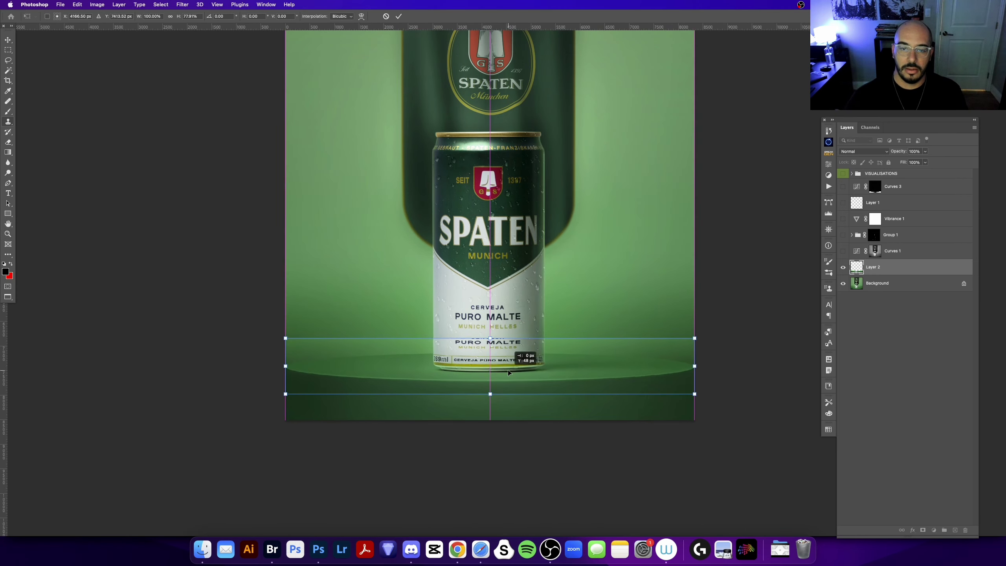
key(Return)
scroll(610, 239, up, 2)
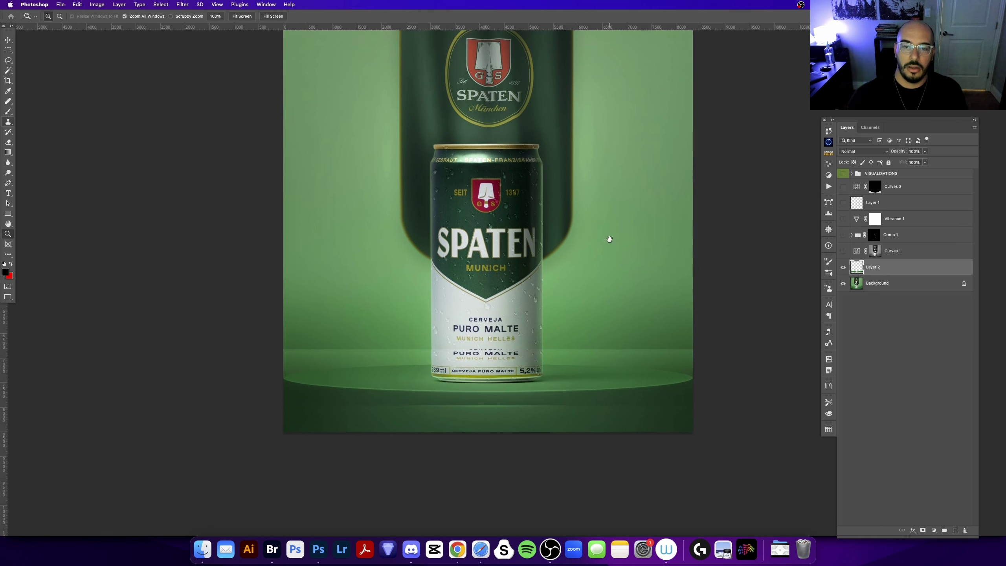
scroll(609, 239, up, 3)
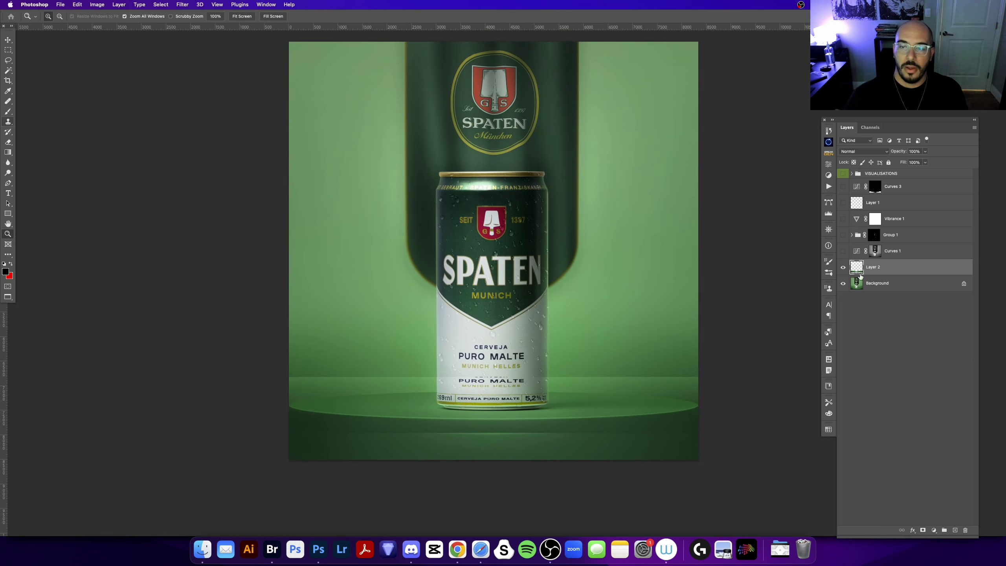
Compare with and without Layer 2, leave it hidden, preview Curves 3, and close the can document.
click(844, 268)
click(845, 269)
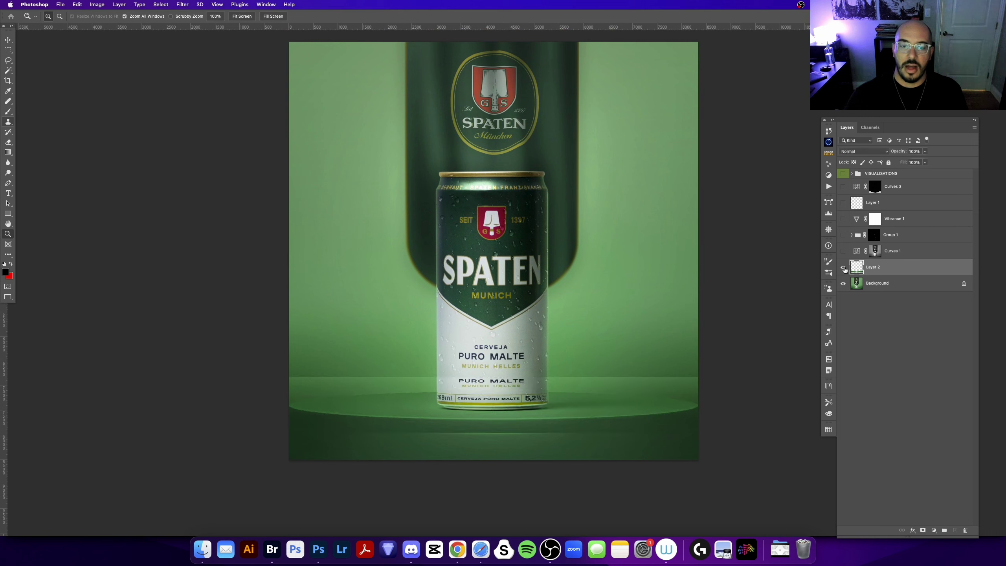
click(844, 268)
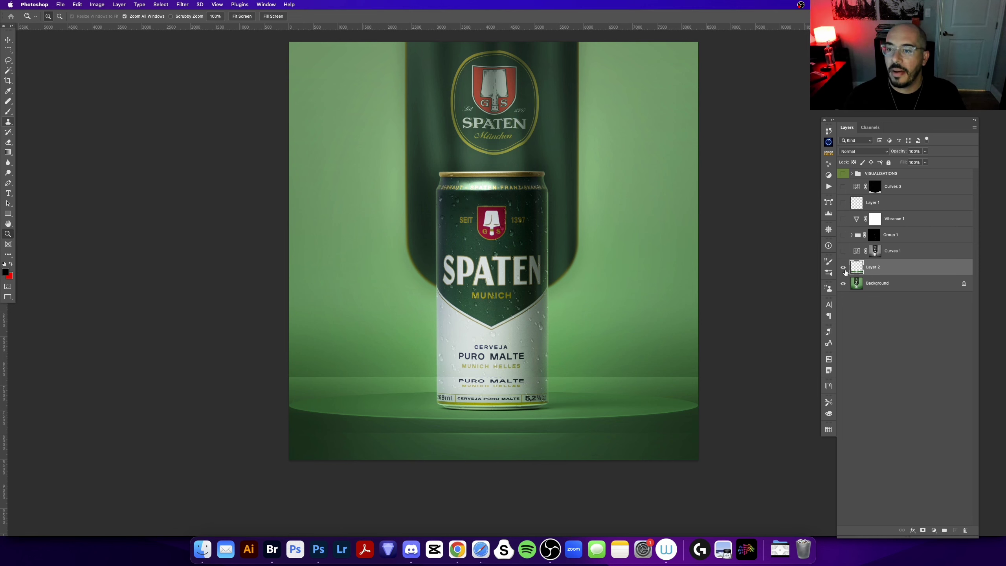
click(843, 268)
scroll(537, 159, up, 3)
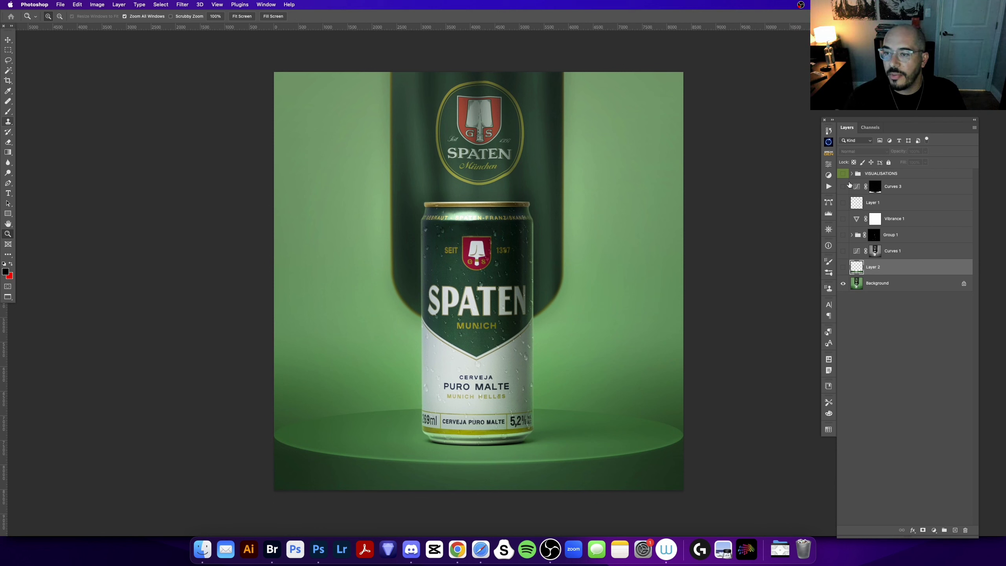
click(848, 185)
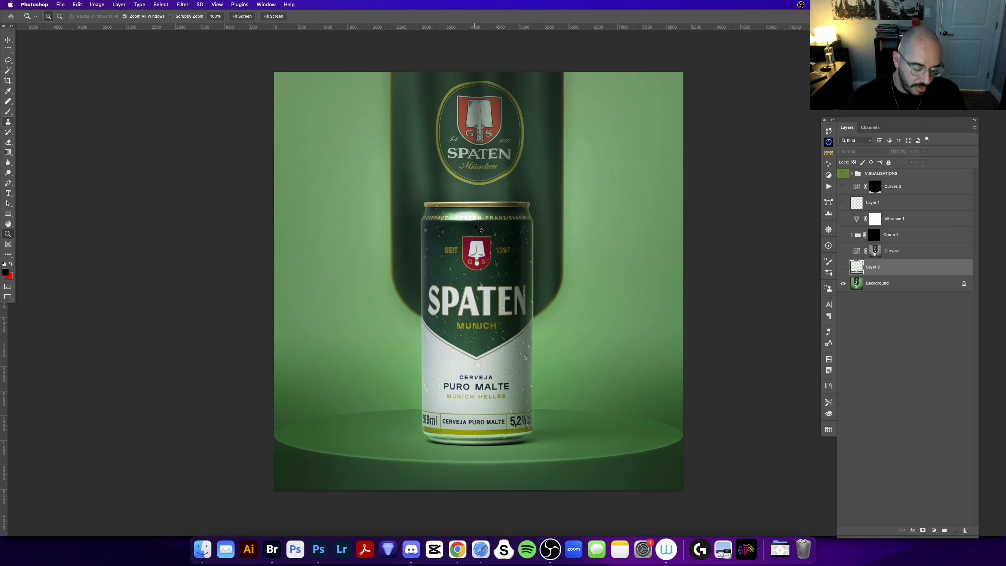
key(super+w)
Discard the can's changes, show the landscape full-screen, and reveal Layer 1's red annotations.
click(490, 198)
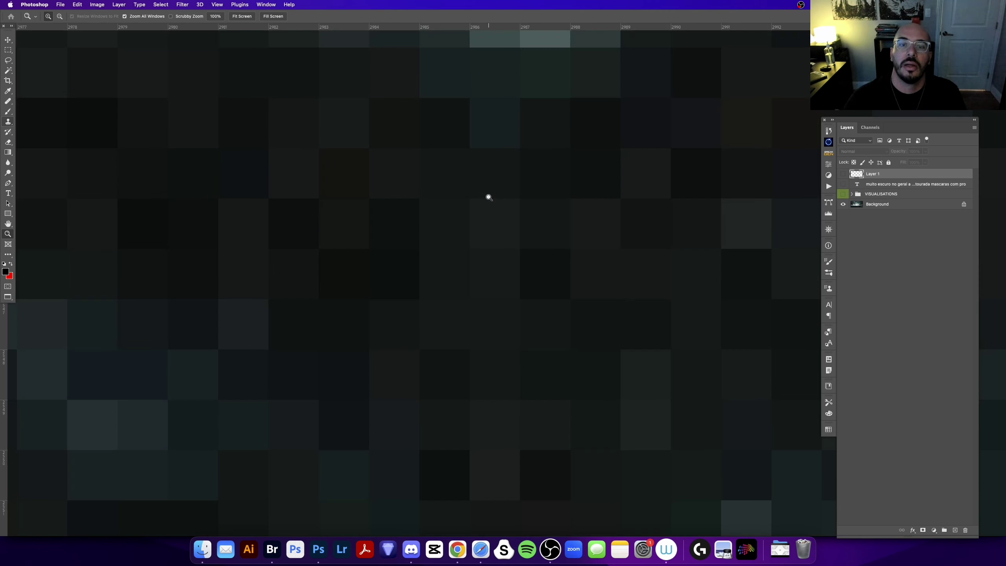
key(f)
key(f)
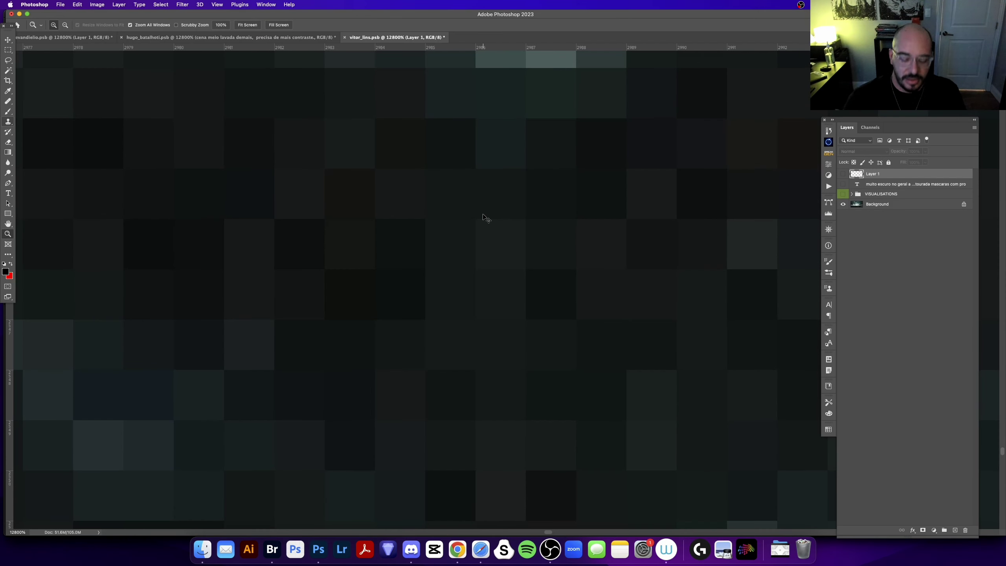
key(super+0)
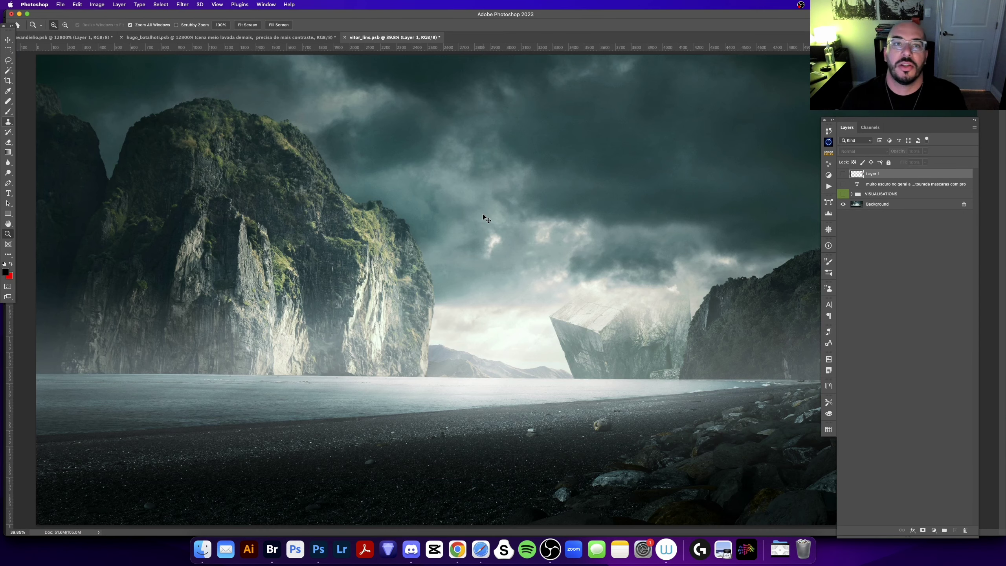
key(super+minus)
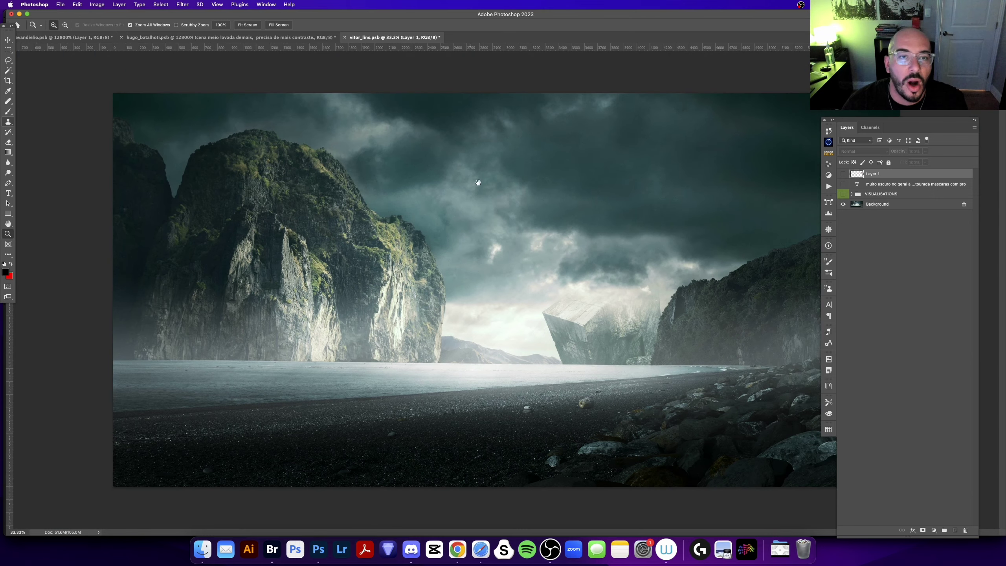
key(f)
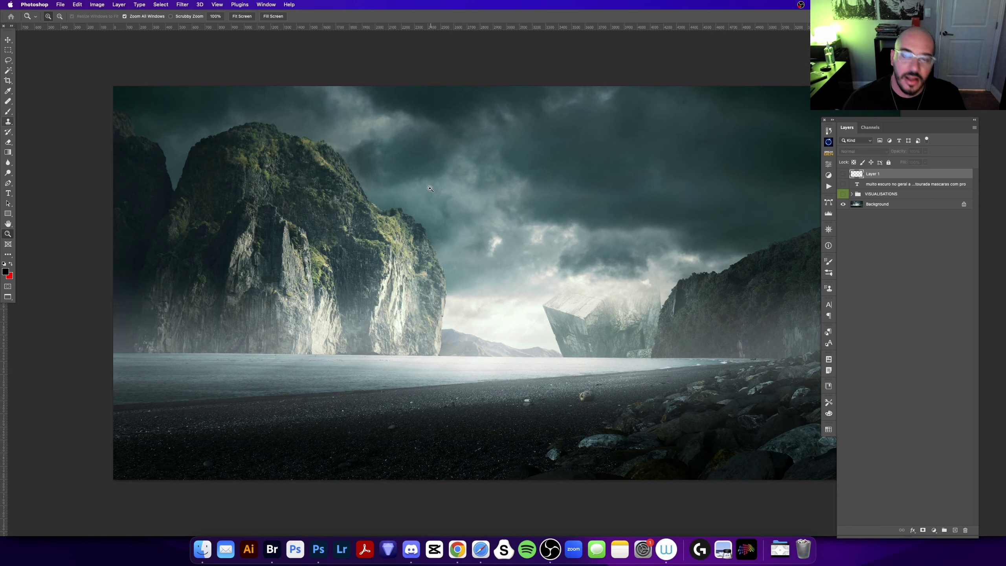
drag(484, 182, 401, 186)
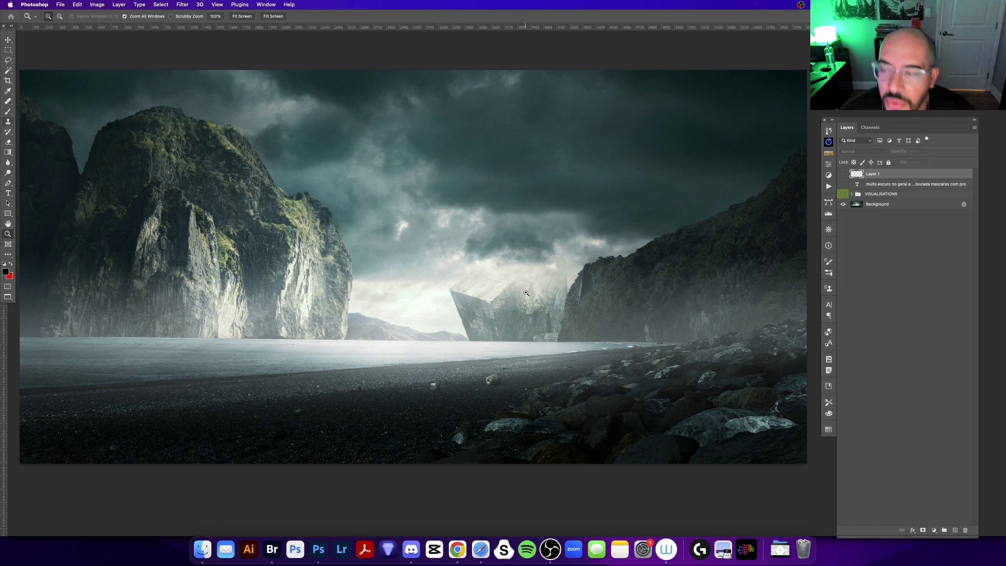
click(844, 174)
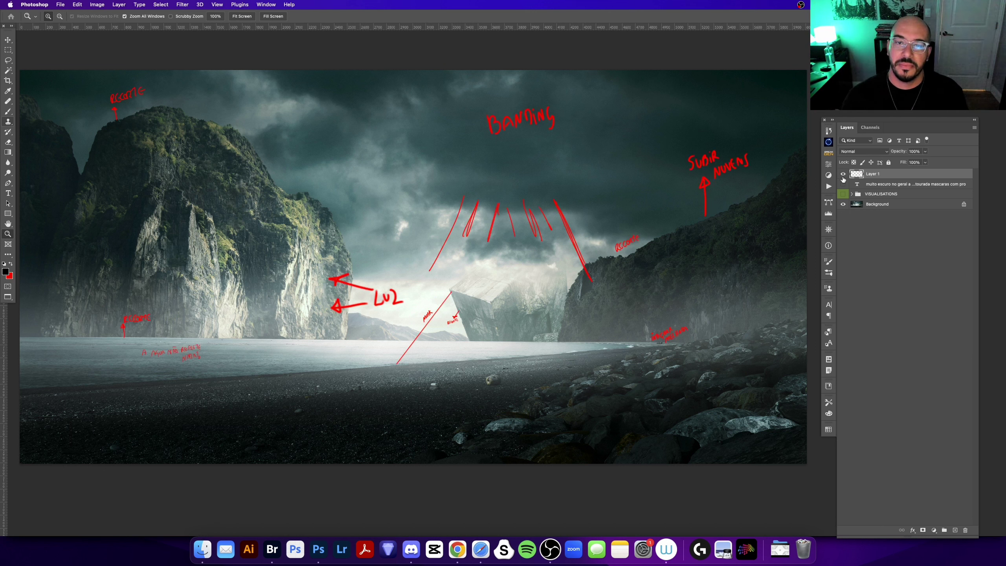
Show the white typed critique layer with notes like 'MUITO ESCURO NO GERAL'.
click(843, 184)
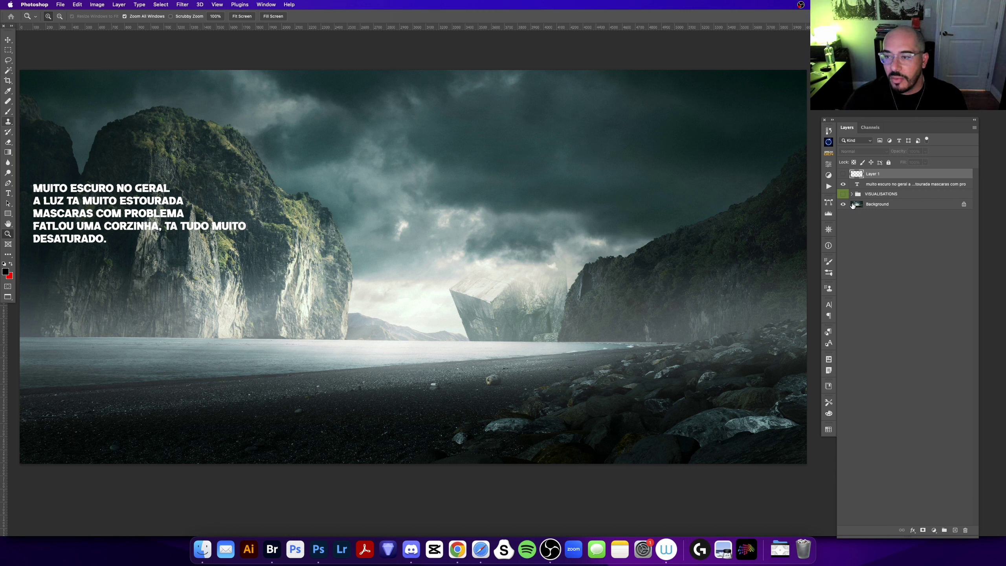
click(843, 184)
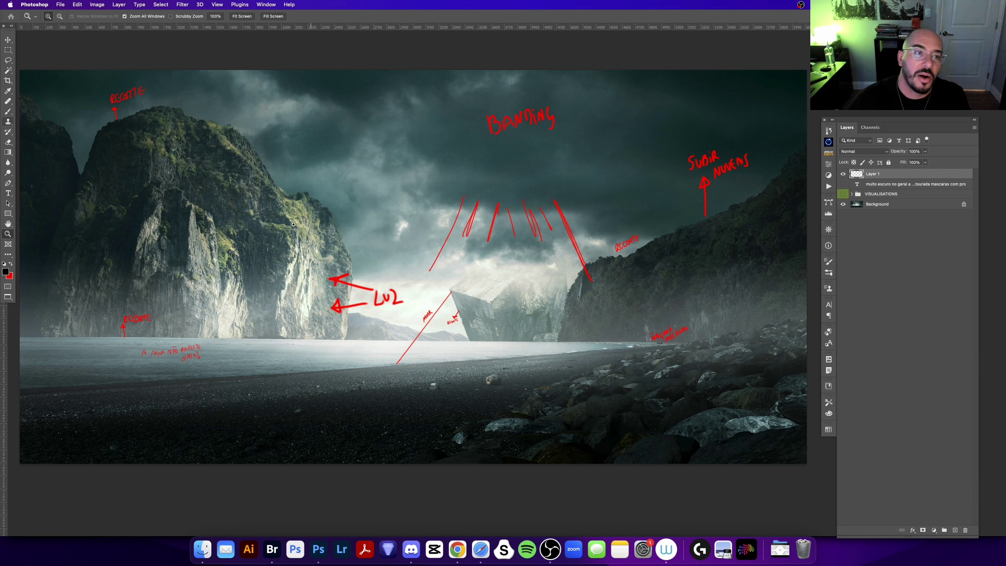
drag(113, 109, 382, 207)
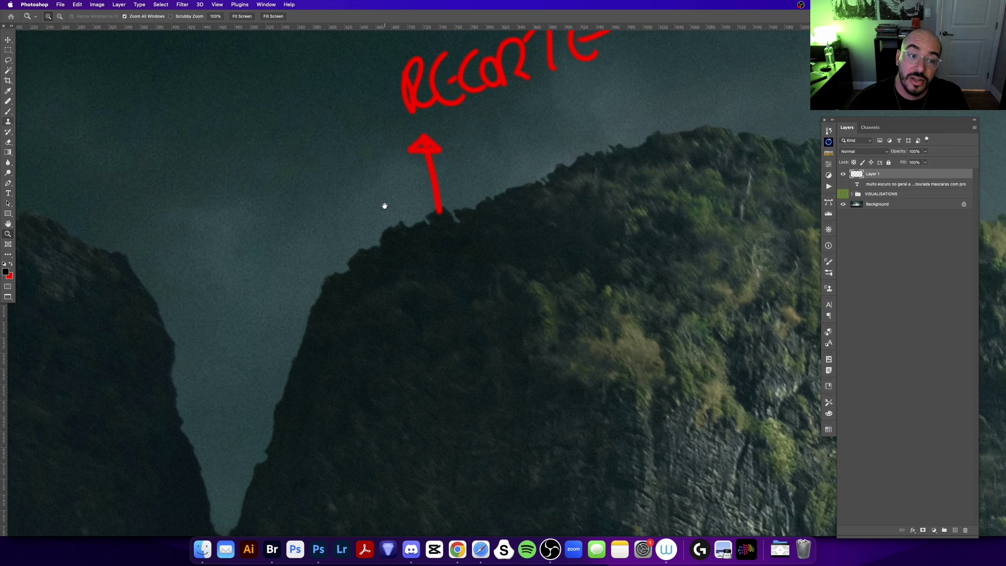
drag(194, 241, 410, 168)
scroll(614, 278, up, 3)
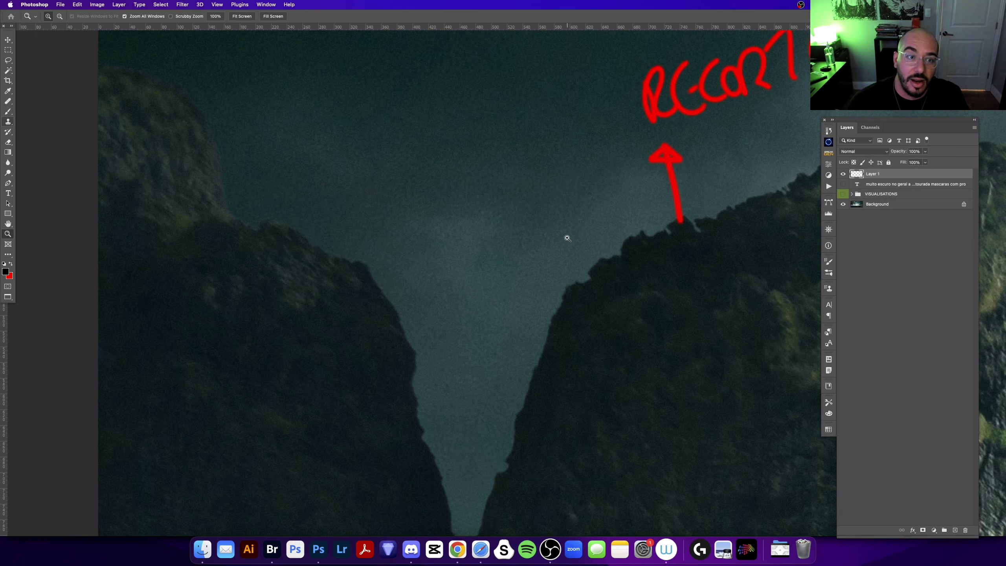
scroll(330, 268, down, 5)
scroll(330, 268, right, 4)
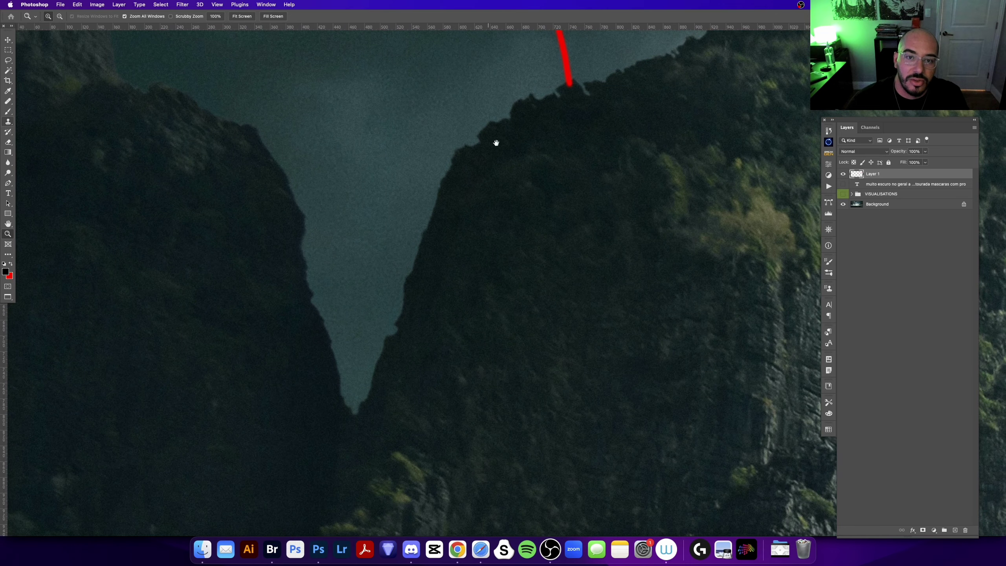
scroll(497, 143, up, 3)
scroll(254, 243, right, 5)
scroll(360, 204, right, 5)
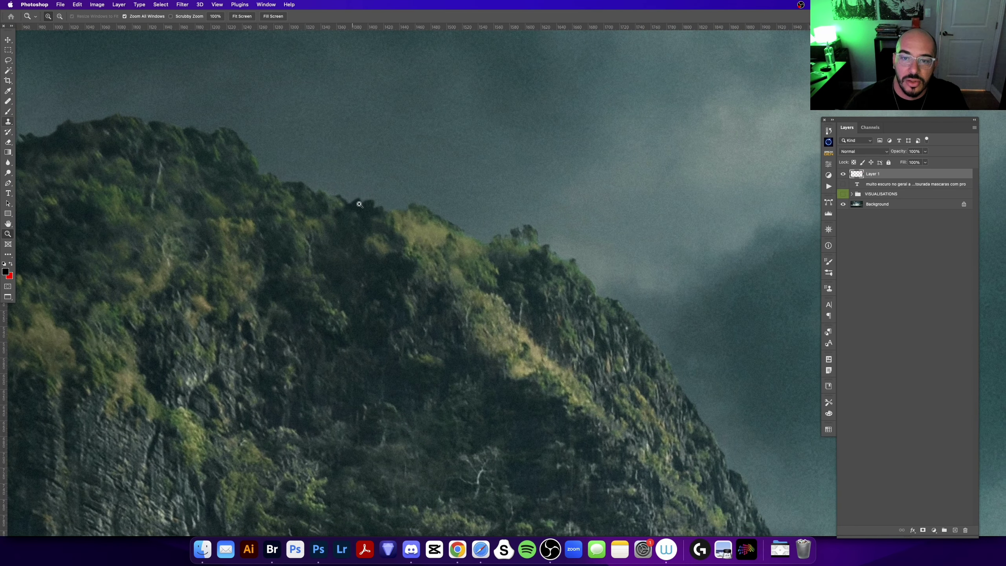
scroll(364, 202, right, 5)
scroll(363, 202, down, 3)
scroll(396, 281, right, 5)
scroll(550, 327, right, 3)
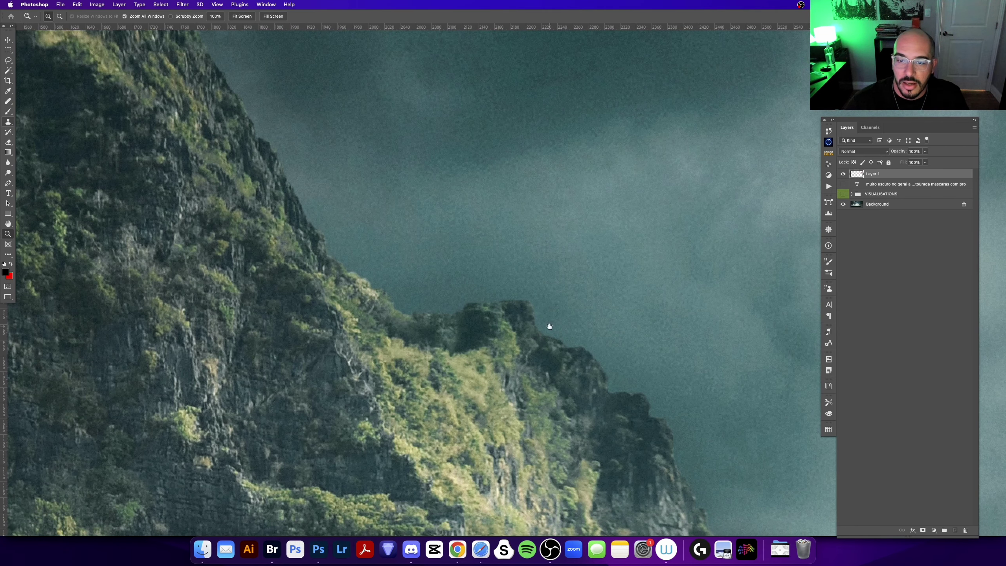
scroll(391, 173, right, 3)
scroll(692, 308, down, 2)
scroll(580, 268, right, 5)
scroll(521, 329, right, 5)
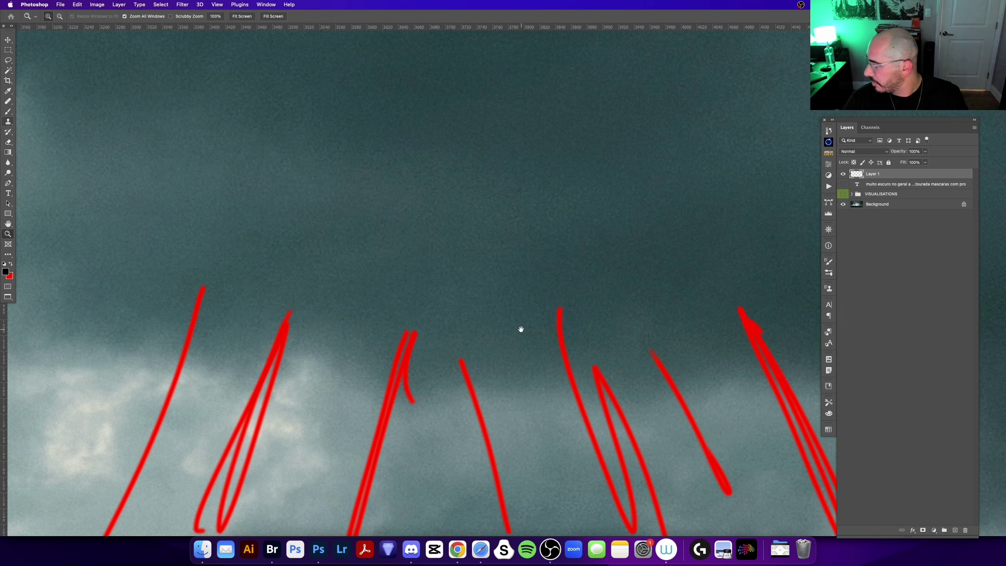
scroll(470, 286, right, 5)
scroll(186, 371, right, 5)
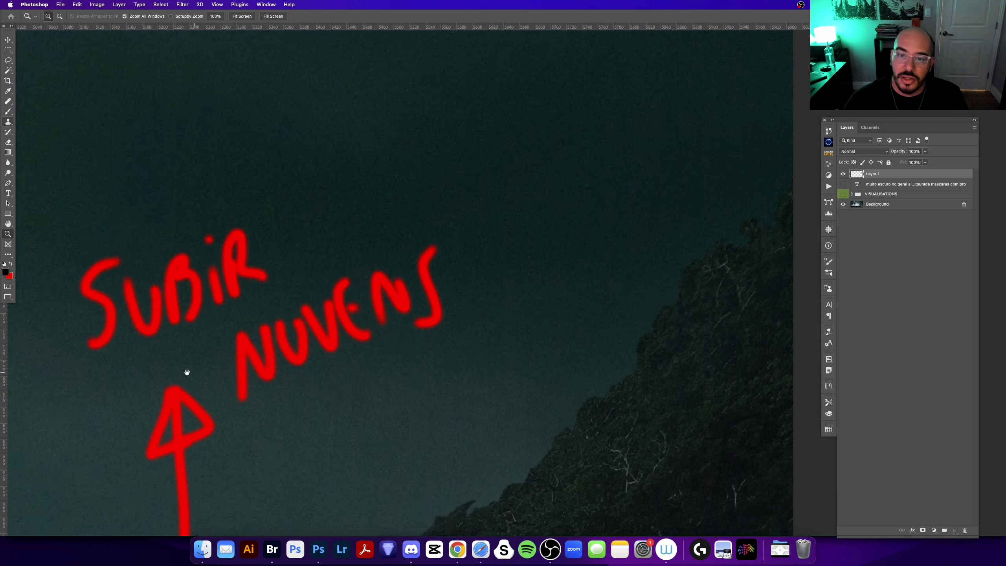
scroll(519, 297, right, 3)
scroll(549, 221, left, 2)
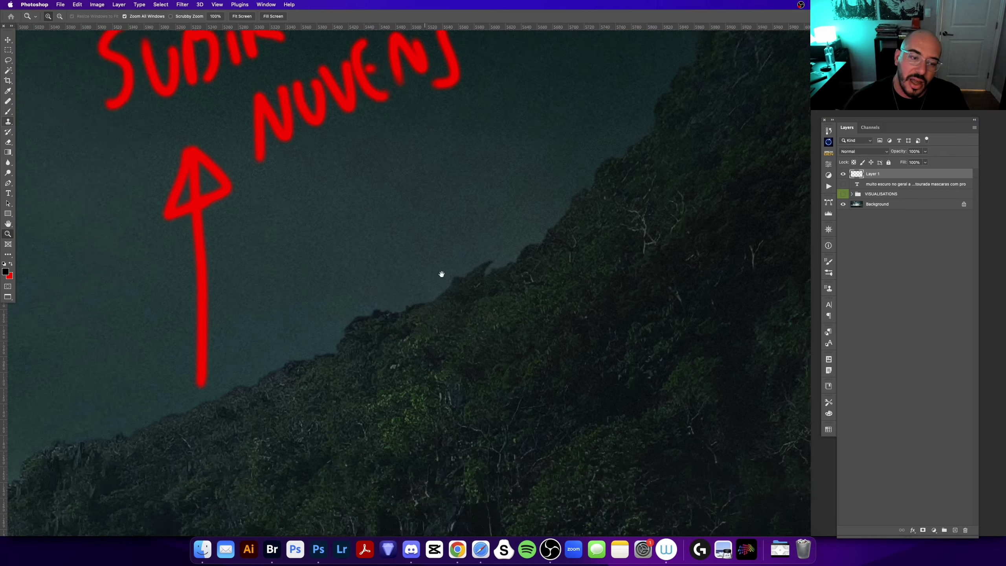
scroll(442, 274, left, 3)
scroll(531, 171, down, 3)
drag(267, 263, 597, 87)
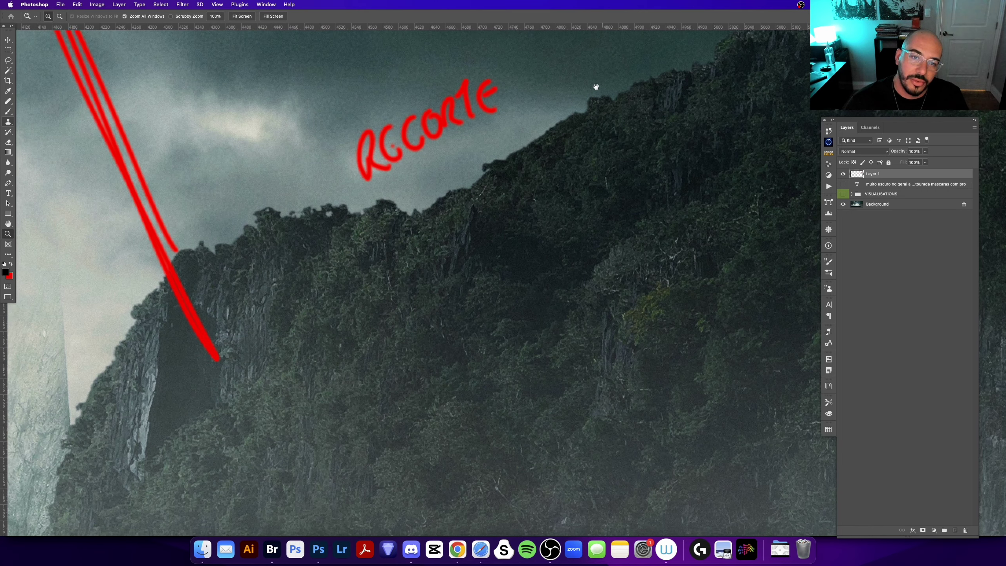
scroll(333, 207, left, 3)
scroll(428, 163, down, 2)
scroll(445, 202, left, 1)
scroll(498, 221, down, 3)
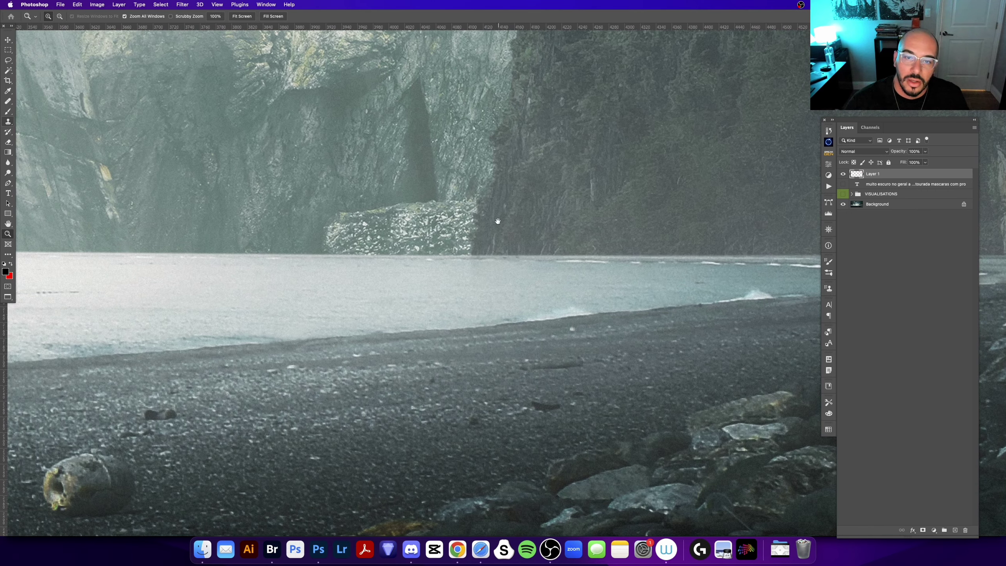
scroll(356, 270, left, 5)
scroll(349, 277, up, 3)
scroll(329, 298, left, 3)
scroll(309, 317, left, 3)
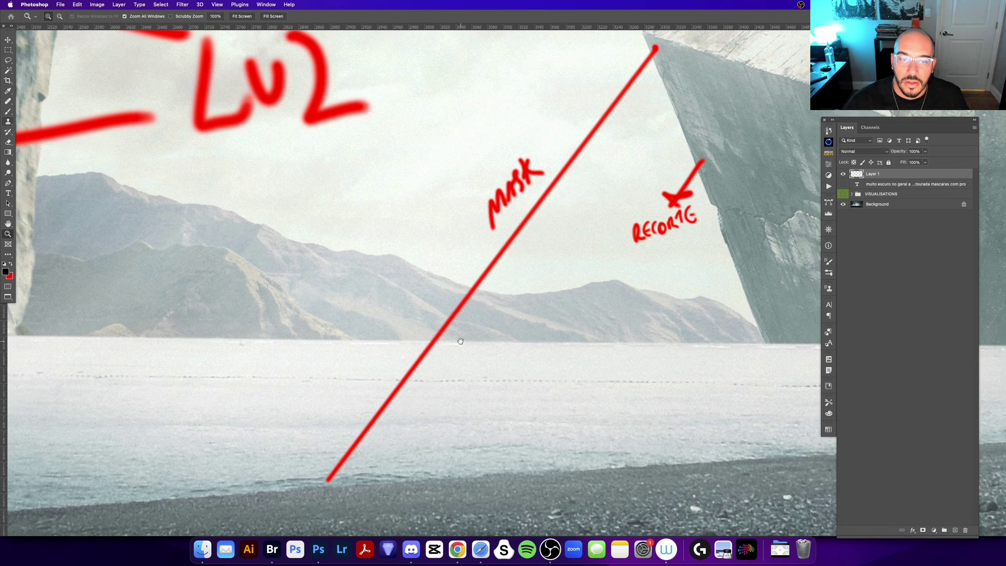
scroll(289, 337, left, 3)
scroll(284, 340, left, 5)
scroll(303, 299, left, 5)
scroll(278, 397, left, 5)
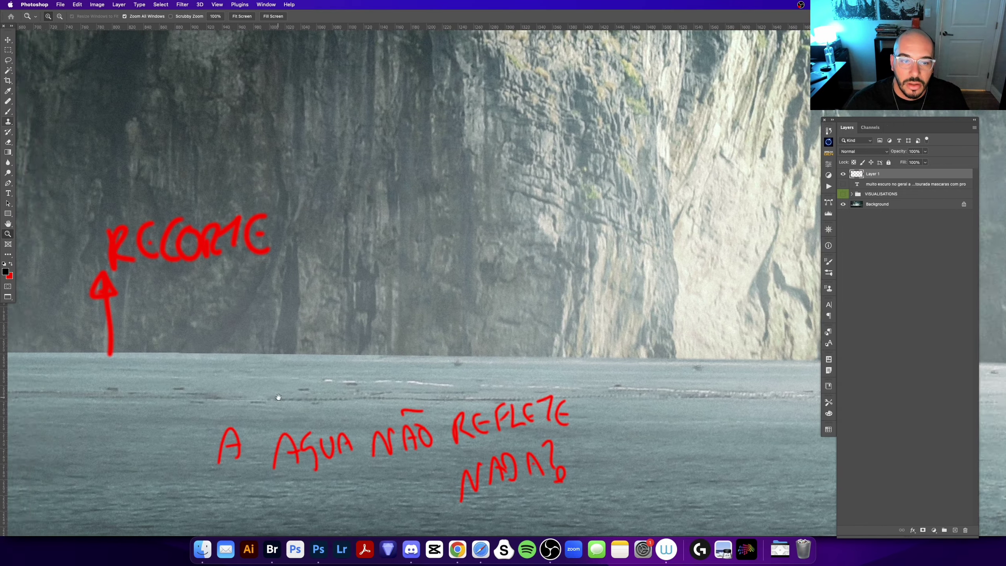
click(316, 364)
scroll(357, 396, left, 5)
scroll(396, 416, up, 1)
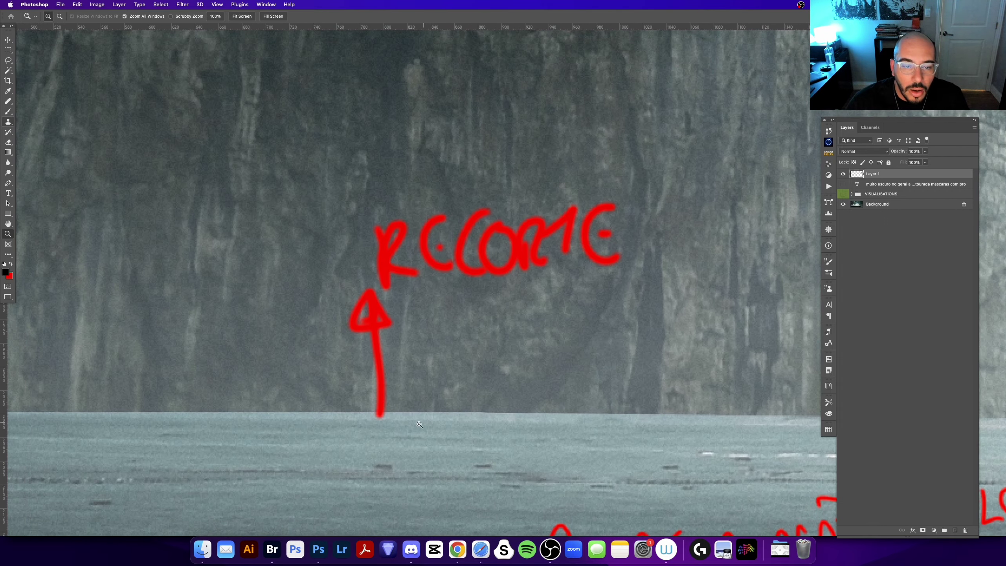
drag(150, 415, 490, 363)
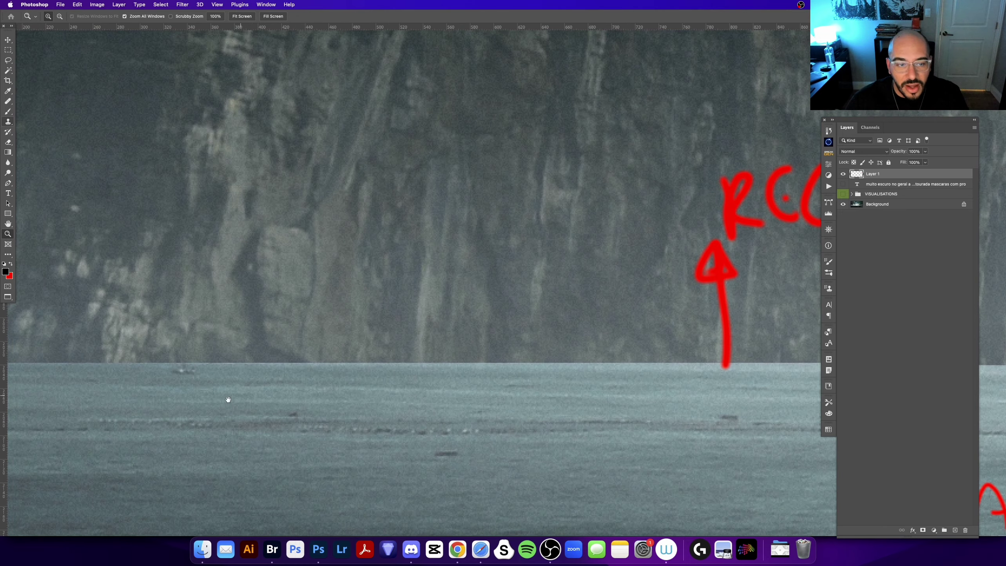
scroll(317, 380, left, 5)
scroll(444, 360, left, 2)
scroll(667, 443, right, 10)
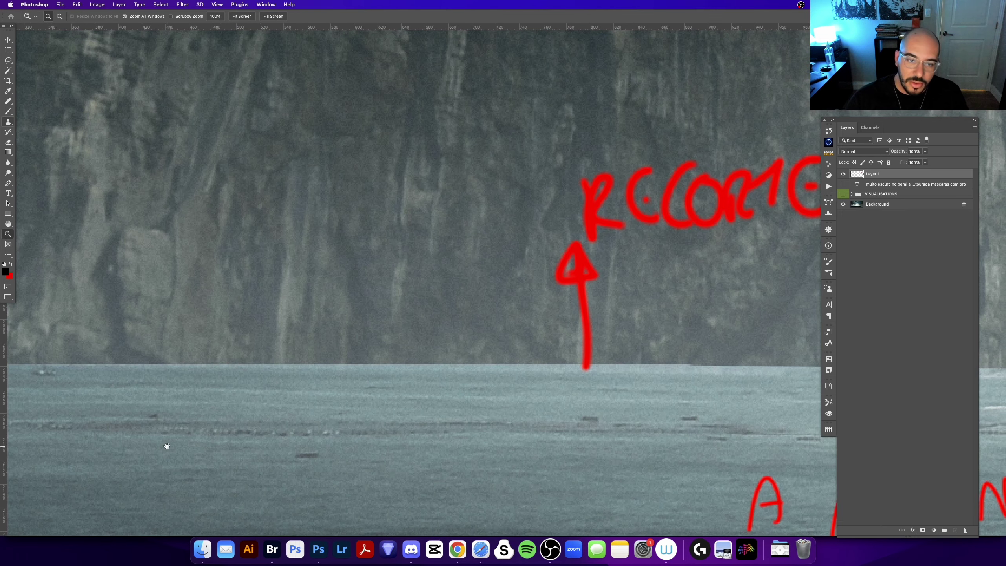
scroll(665, 428, right, 8)
scroll(662, 405, right, 5)
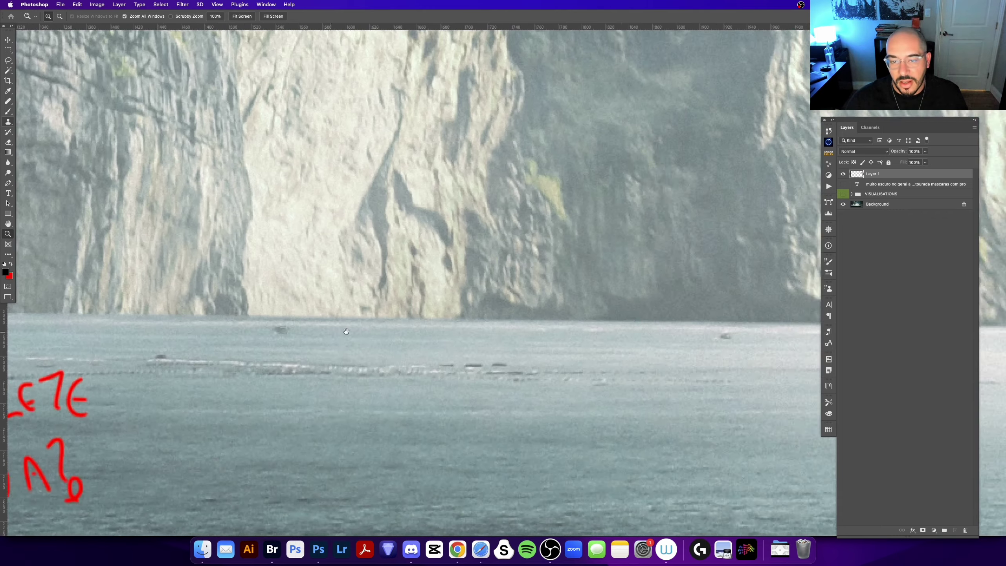
scroll(594, 393, right, 5)
scroll(512, 377, right, 5)
scroll(415, 374, right, 5)
scroll(415, 373, right, 10)
scroll(415, 373, up, 3)
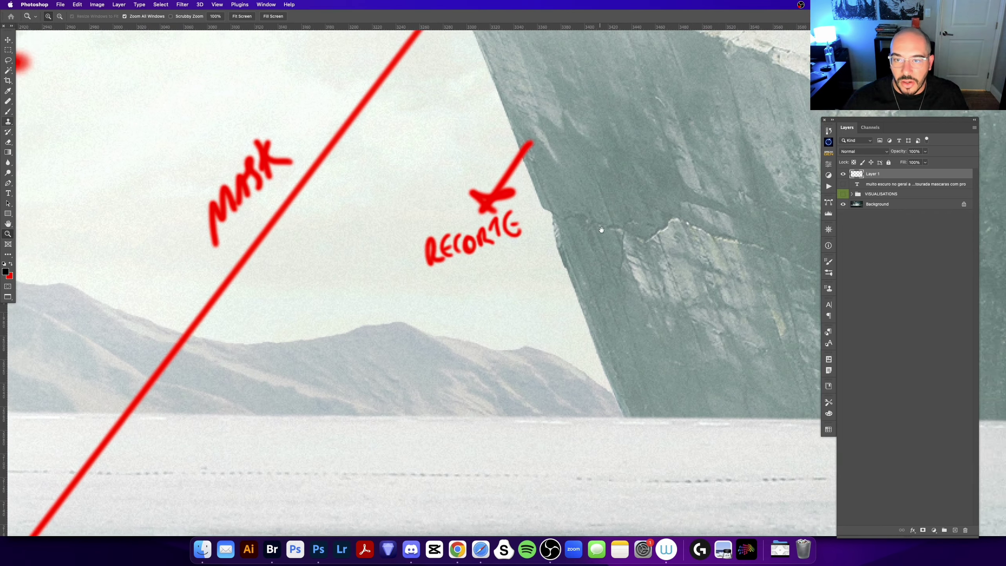
scroll(546, 303, up, 2)
scroll(573, 342, up, 3)
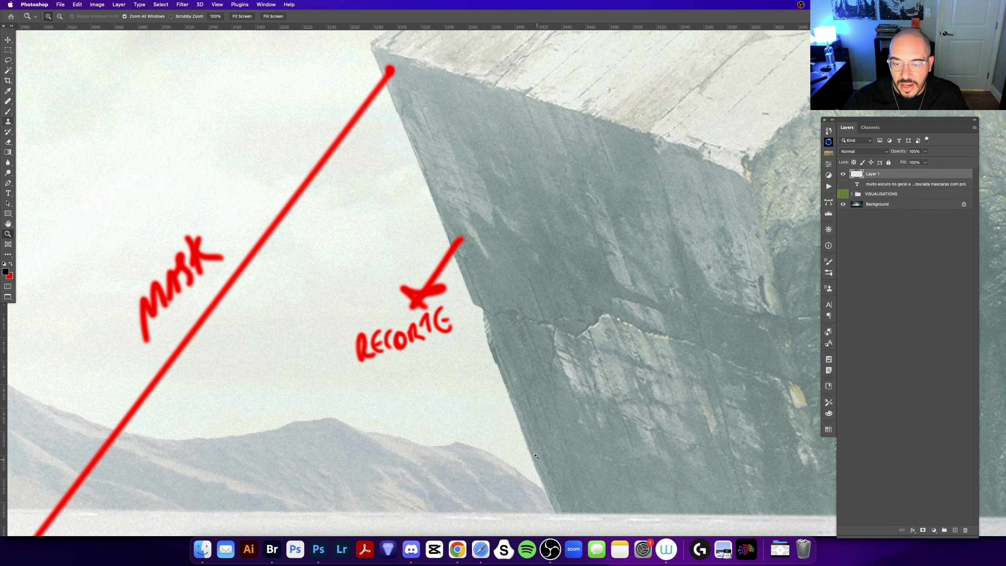
scroll(486, 324, up, 5)
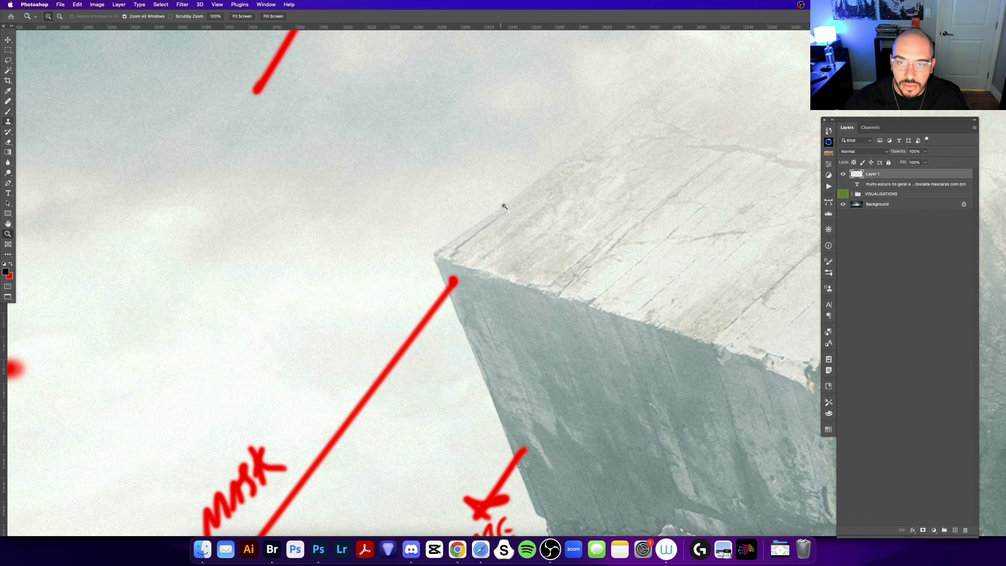
scroll(505, 206, right, 4)
scroll(504, 206, up, 2)
scroll(414, 243, right, 10)
scroll(414, 242, up, 5)
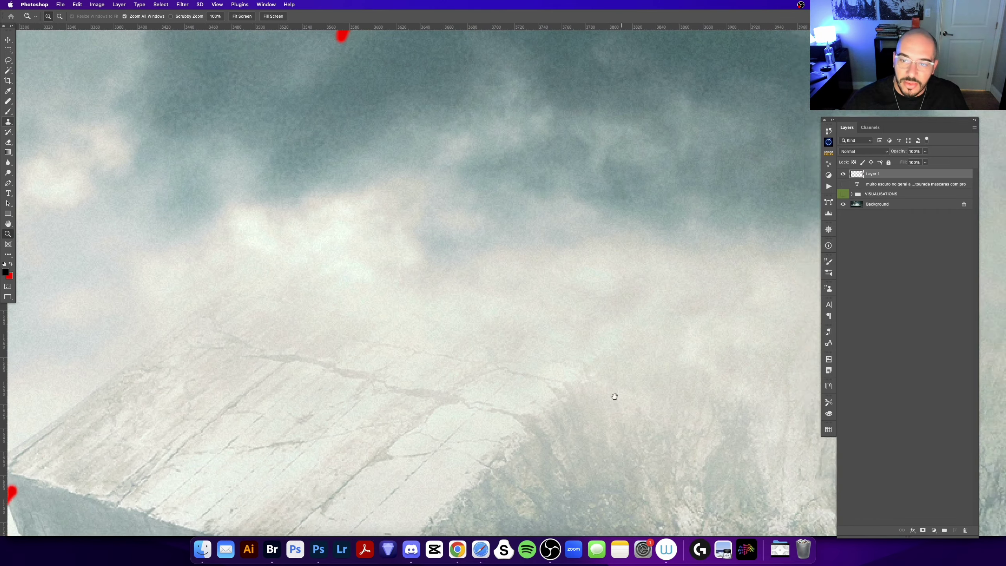
scroll(514, 289, right, 10)
scroll(515, 290, down, 5)
scroll(420, 294, down, 10)
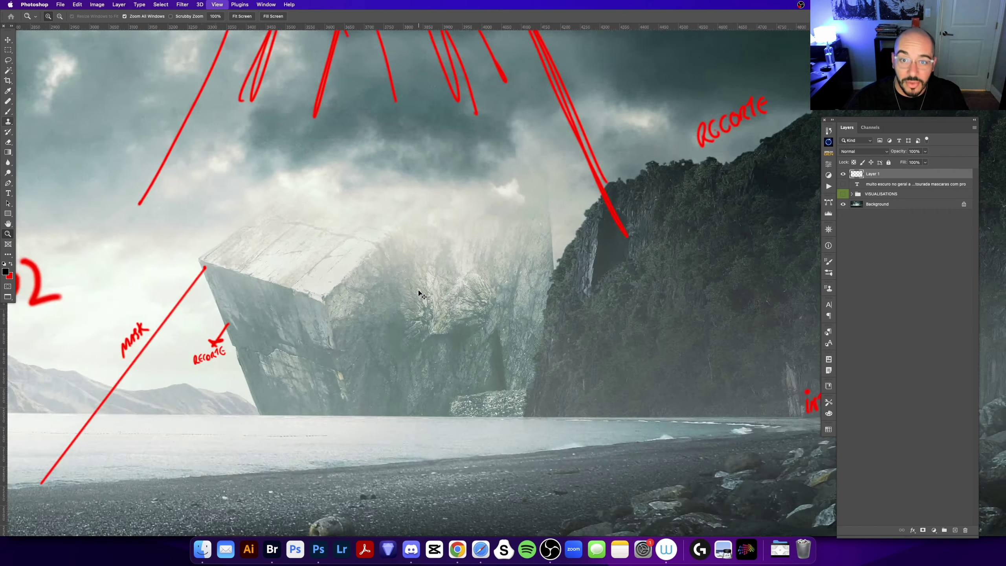
scroll(442, 200, up, 15)
scroll(268, 281, down, 15)
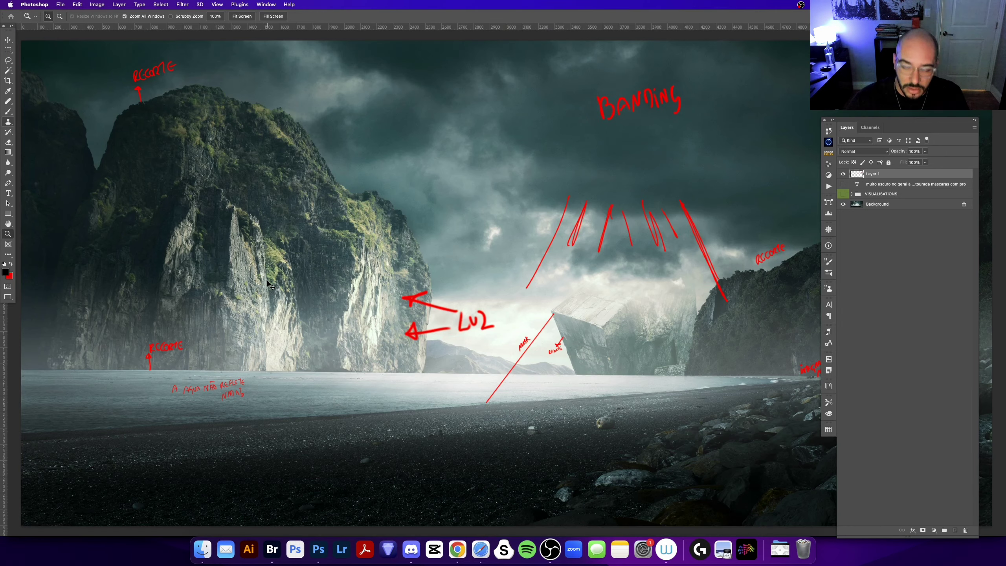
drag(744, 366, 745, 367)
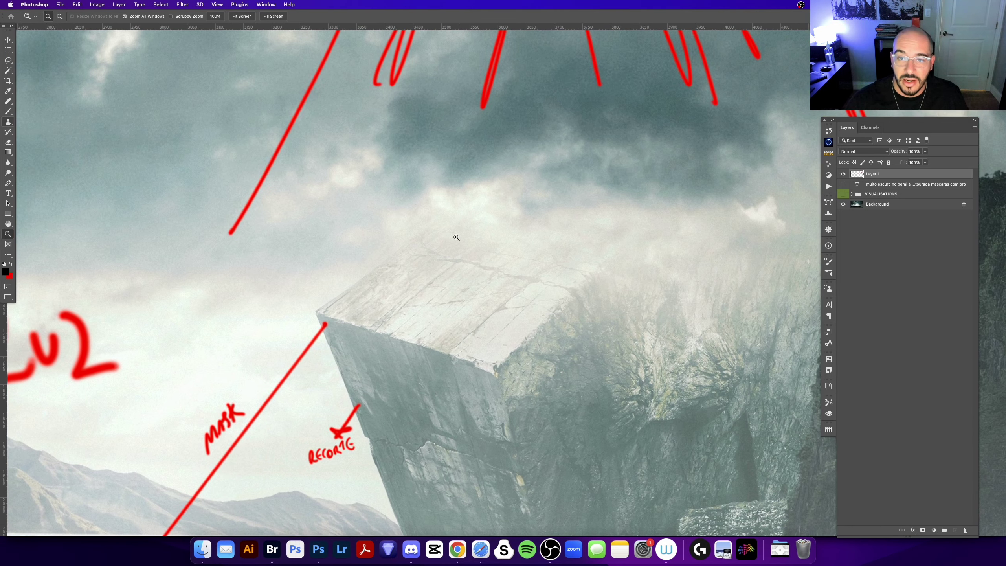
scroll(609, 290, right, 3)
scroll(608, 274, down, 1)
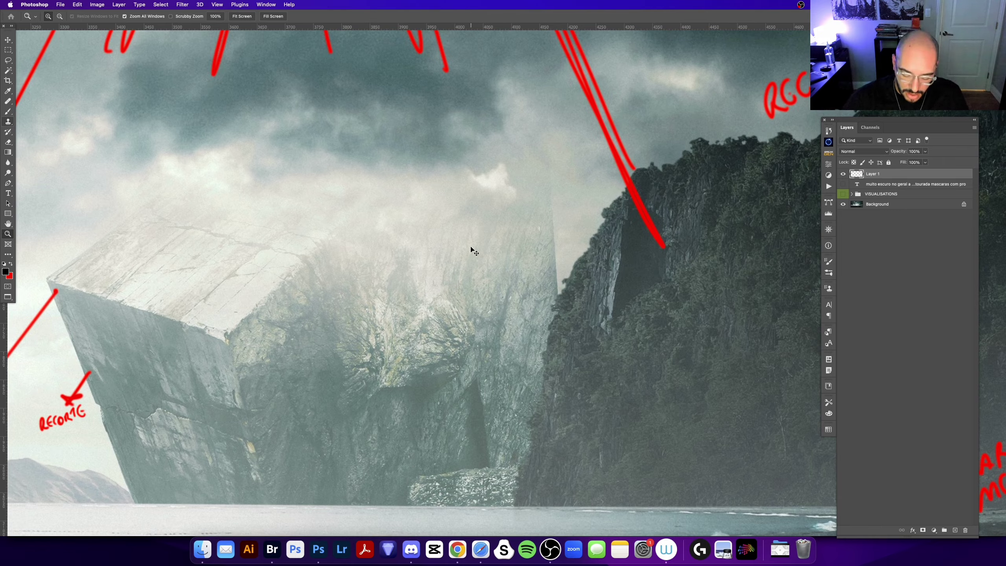
key(super+0)
drag(595, 279, 541, 272)
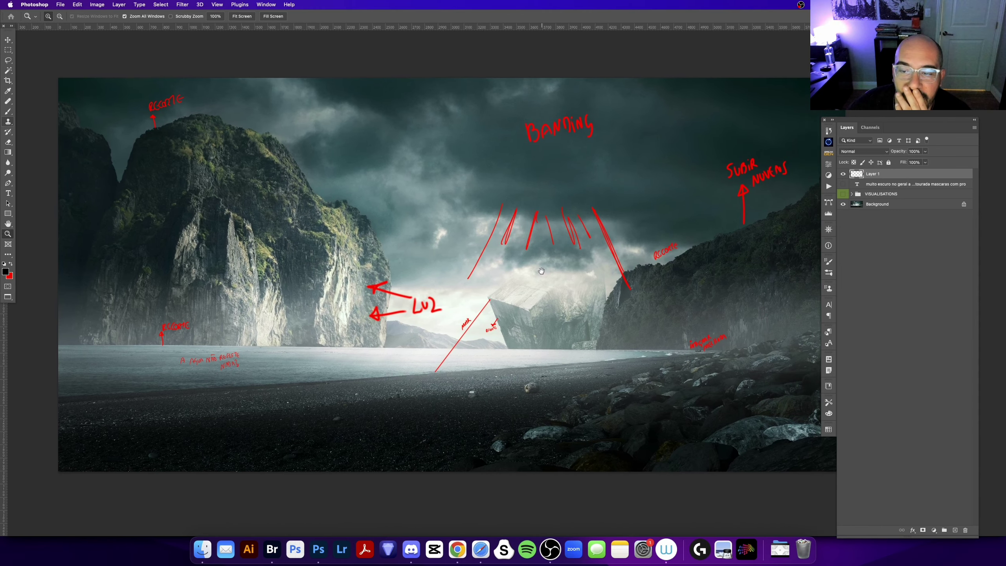
scroll(443, 341, up, 5)
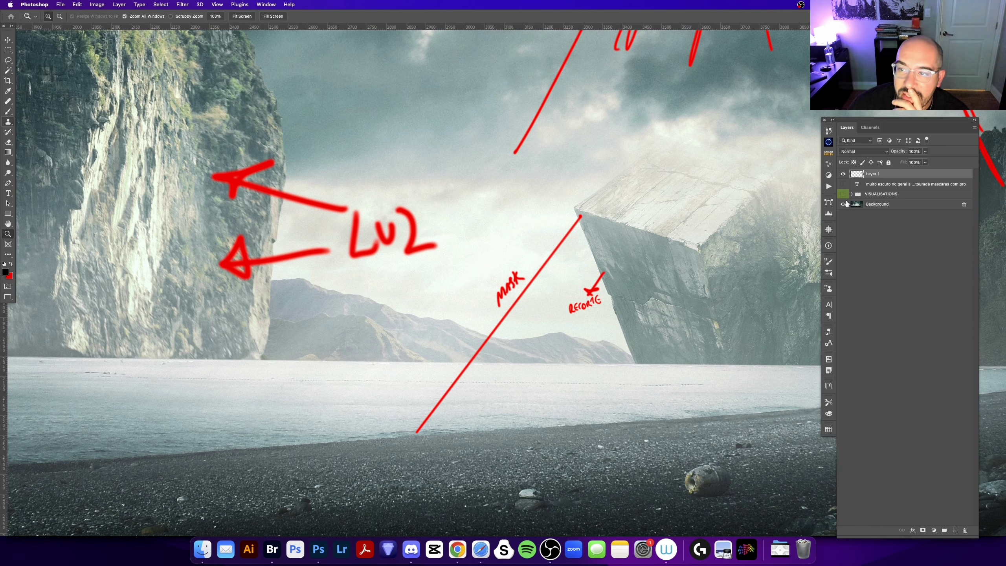
click(844, 174)
click(524, 328)
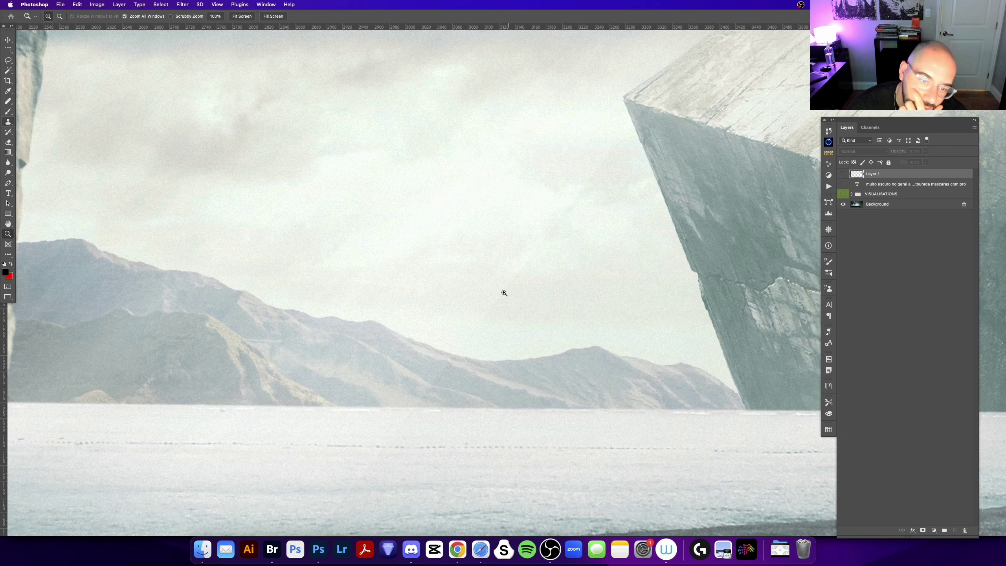
drag(366, 463, 504, 367)
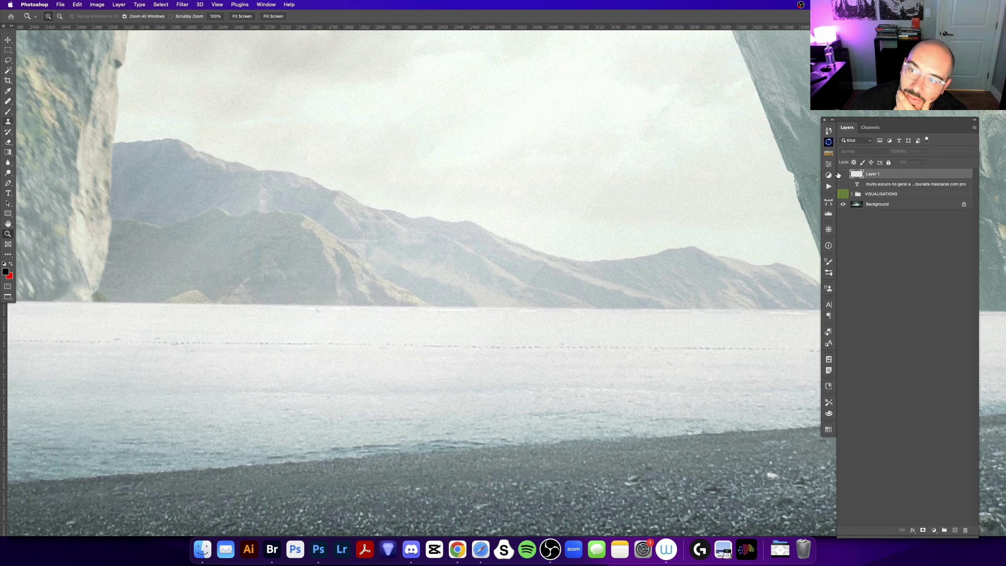
click(843, 174)
click(844, 173)
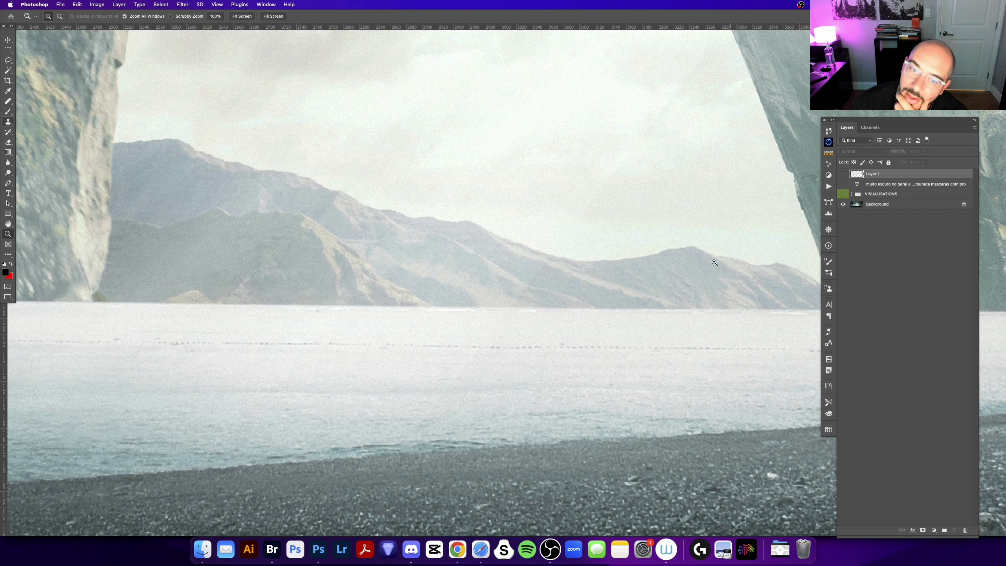
click(523, 321)
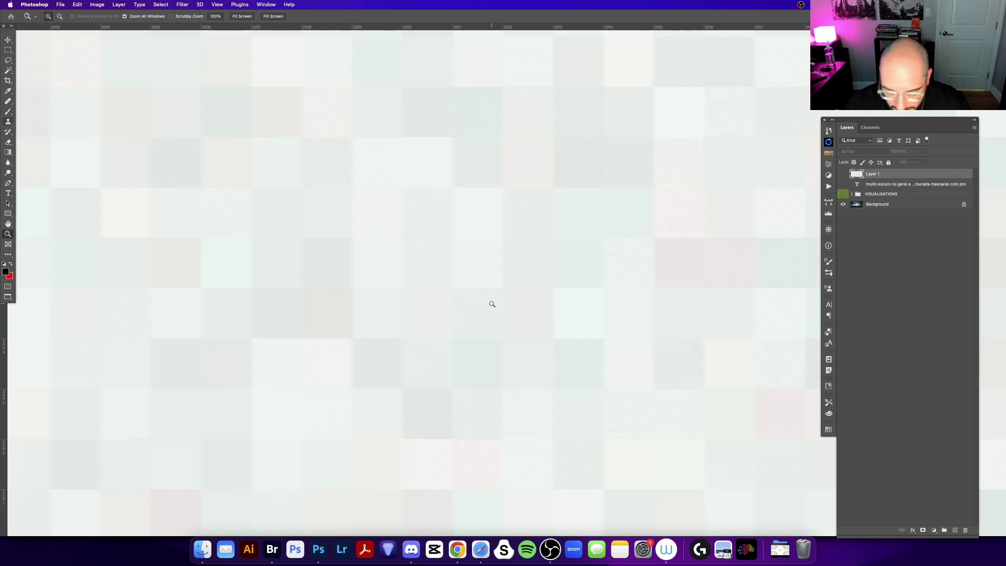
key(super+minus)
key(super+minus)
key(super+minus)
key(super+minus)
key(super+minus)
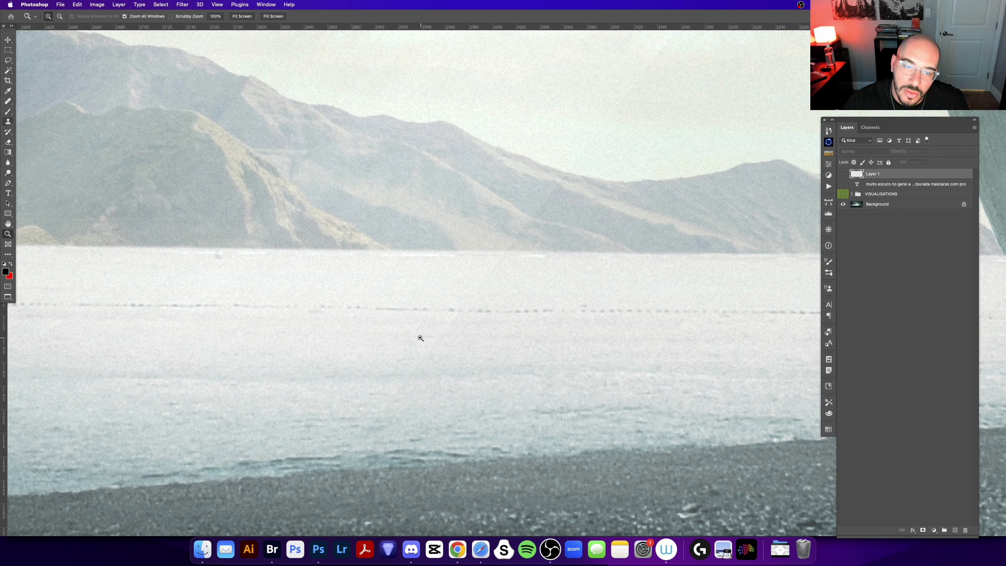
scroll(451, 346, up, 5)
scroll(451, 345, right, 5)
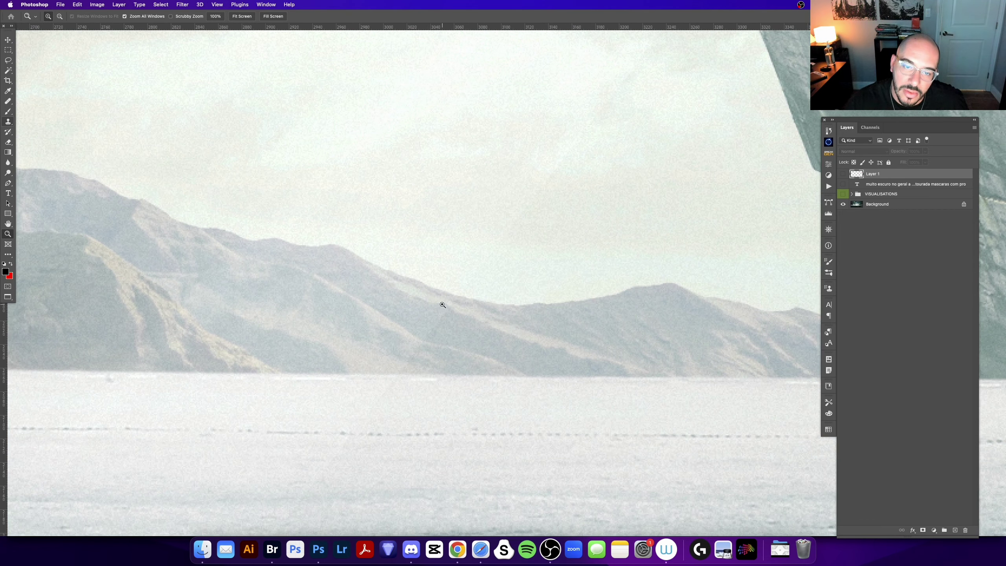
key(super+0)
click(486, 260)
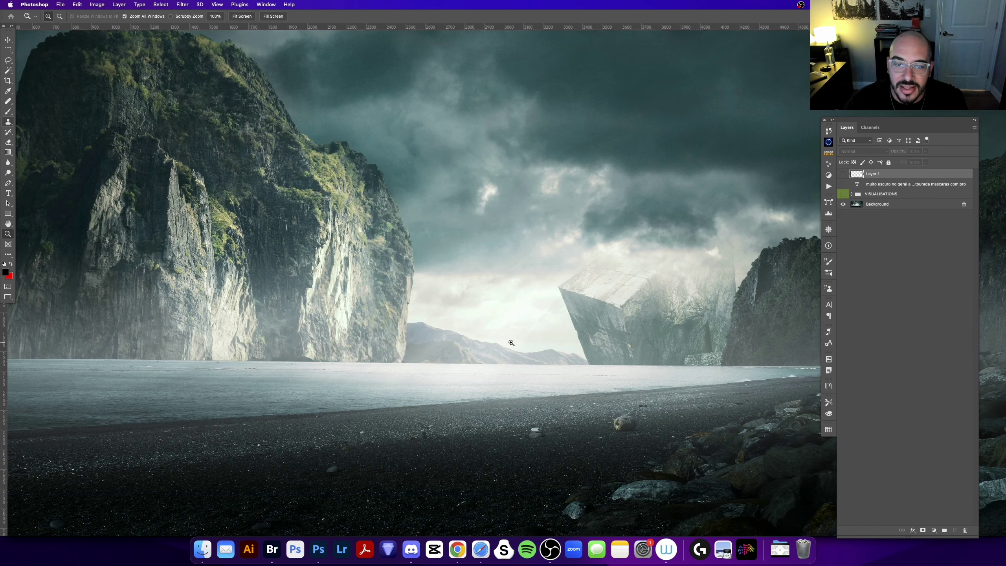
click(491, 291)
click(496, 322)
scroll(516, 366, up, 1)
scroll(517, 366, left, 1)
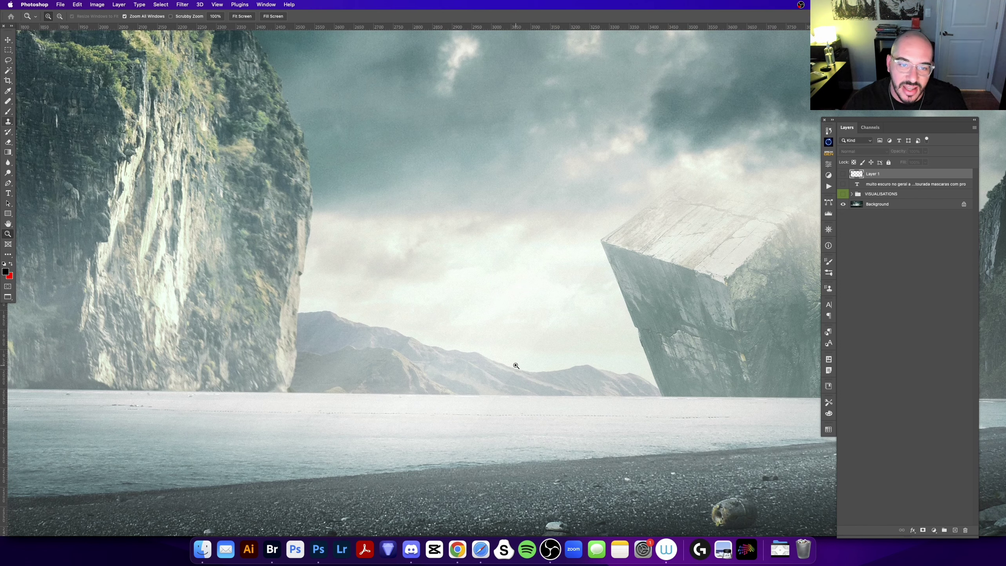
drag(554, 319, 505, 324)
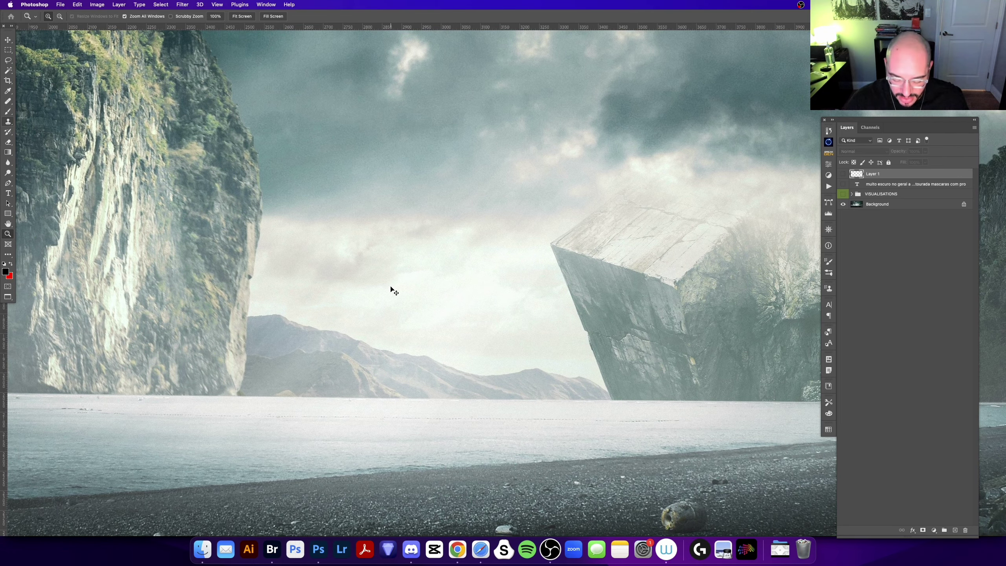
key(super+0)
scroll(534, 311, right, 3)
scroll(534, 310, up, 1)
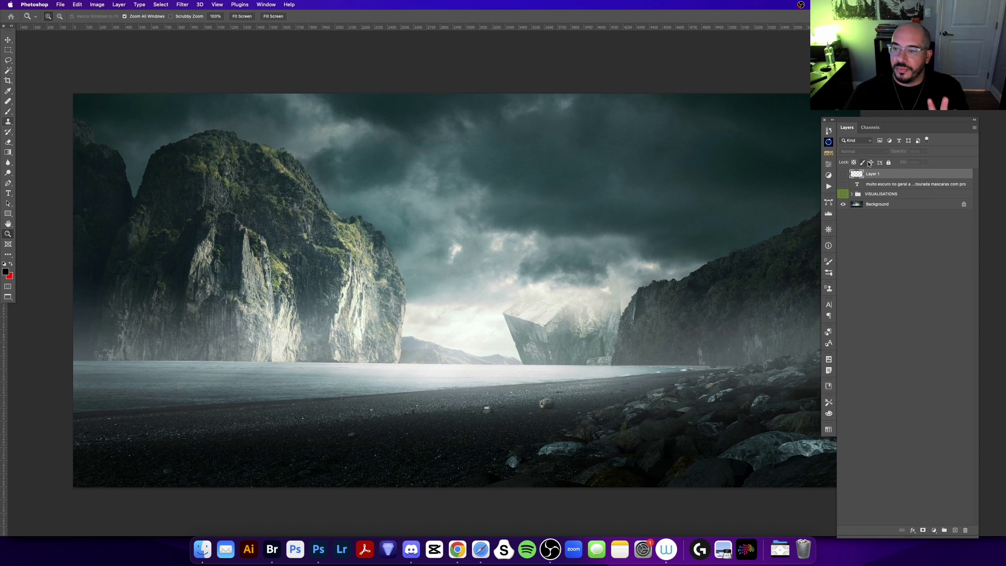
click(844, 174)
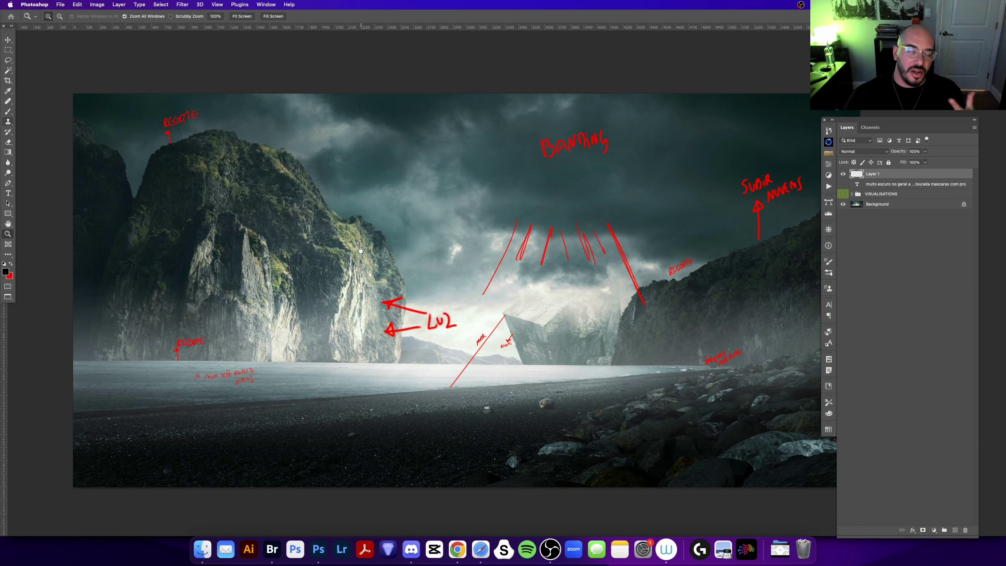
scroll(342, 247, right, 2)
scroll(342, 247, up, 1)
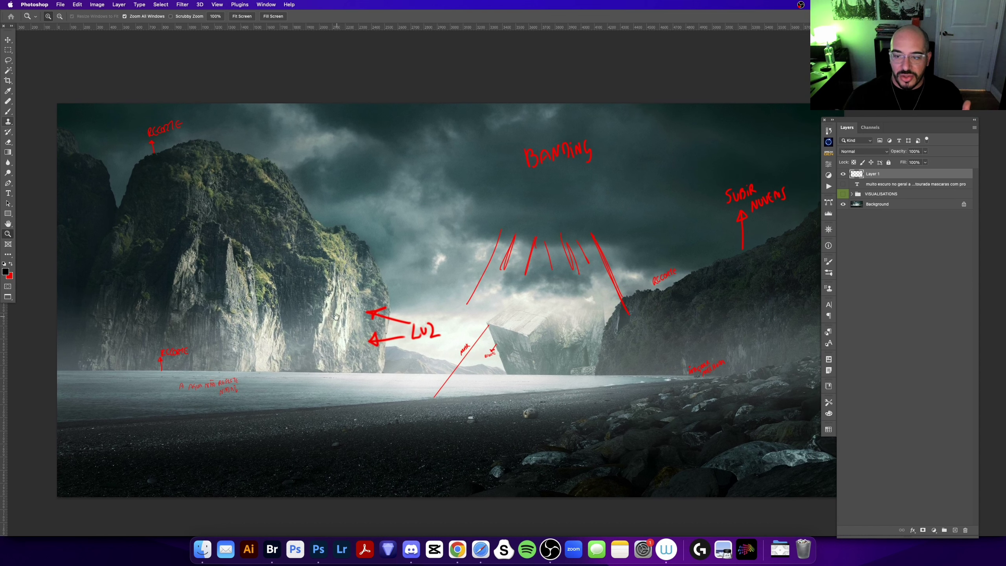
scroll(699, 370, up, 2)
scroll(699, 370, up, 4)
scroll(699, 371, up, 3)
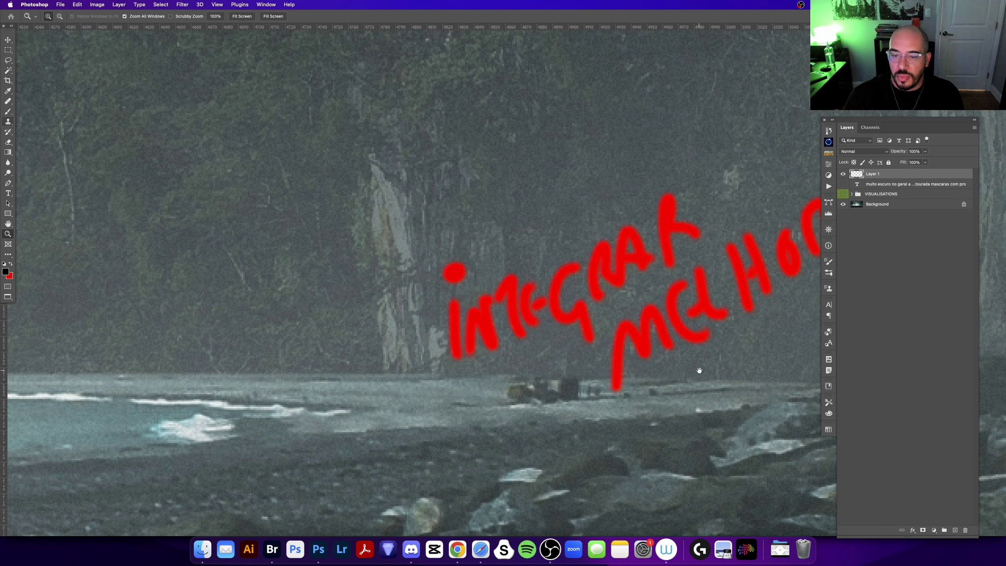
drag(687, 381, 458, 408)
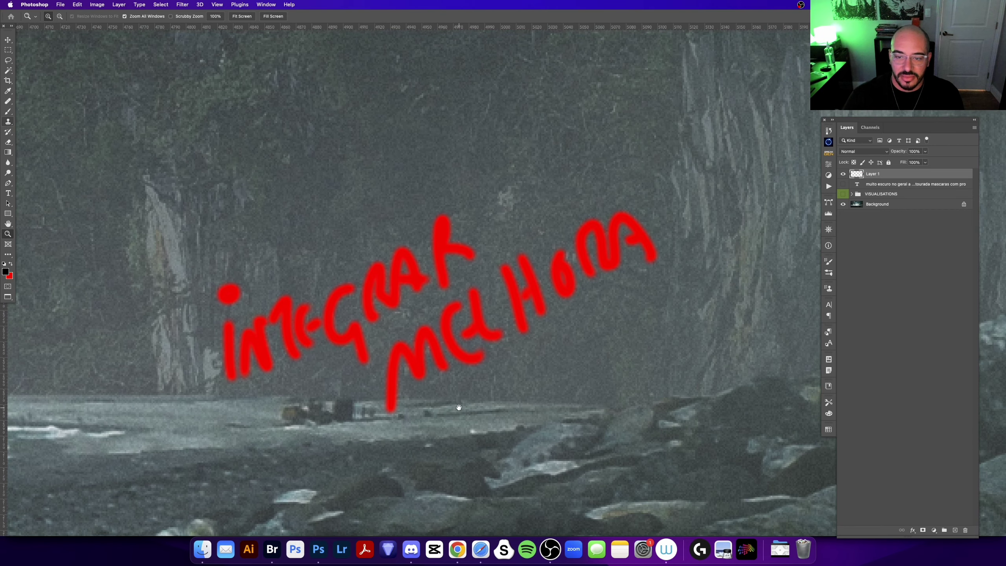
drag(148, 402, 513, 377)
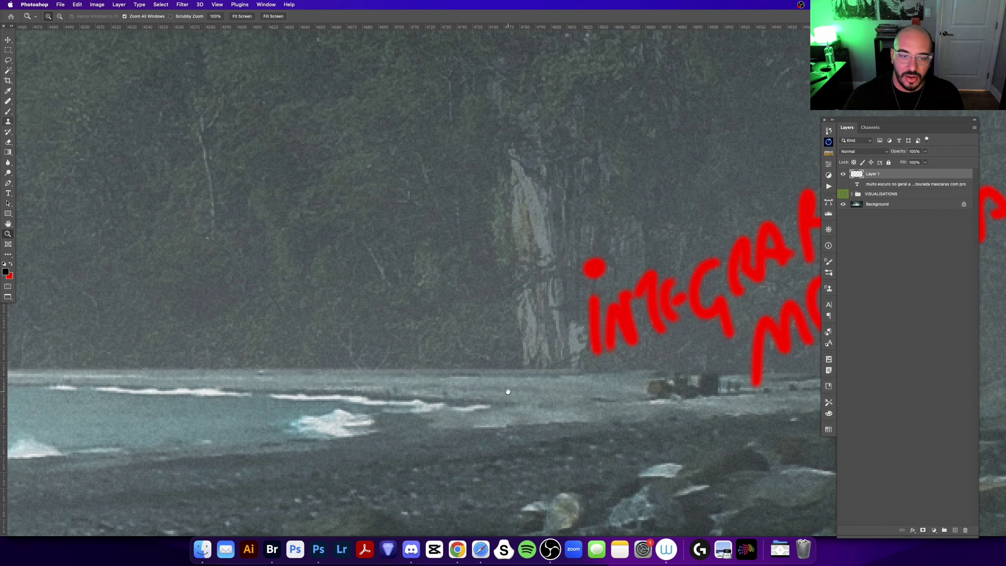
drag(243, 392, 556, 393)
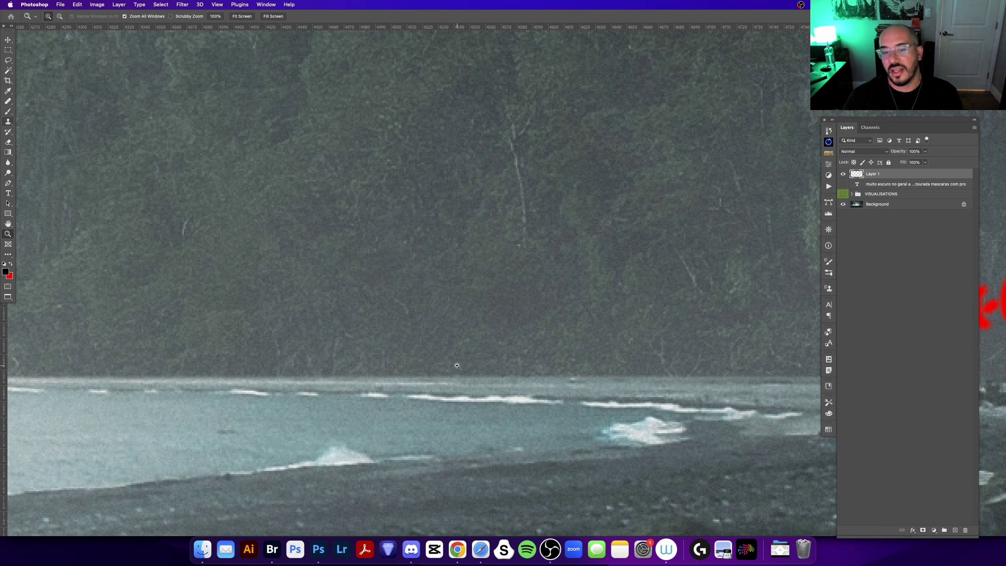
key(super+0)
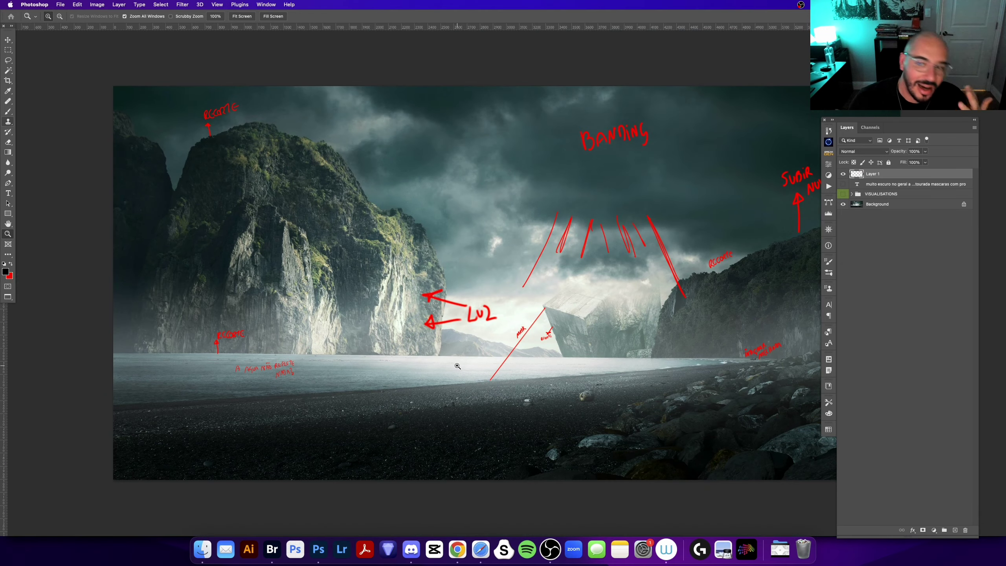
drag(491, 251, 408, 228)
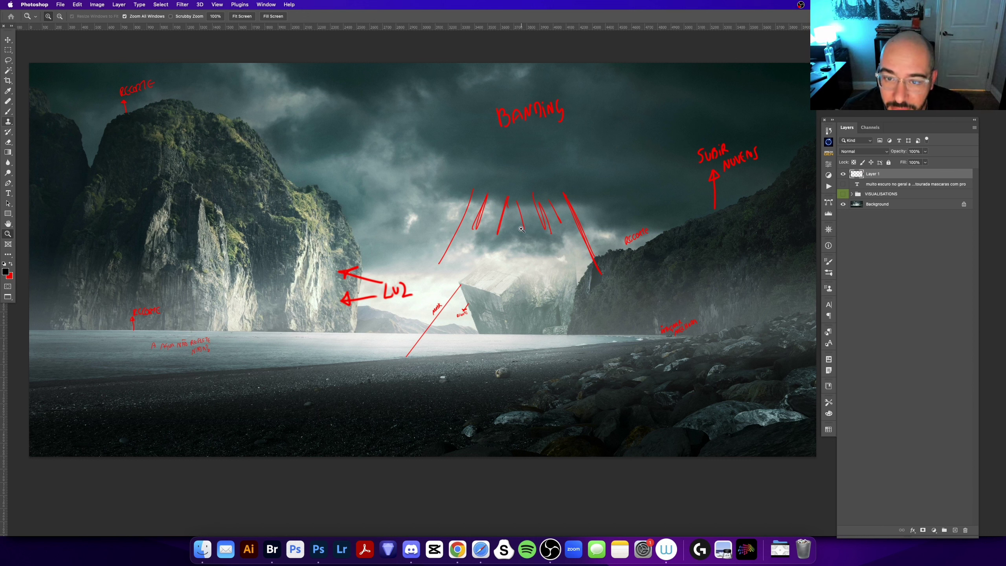
click(491, 138)
click(471, 159)
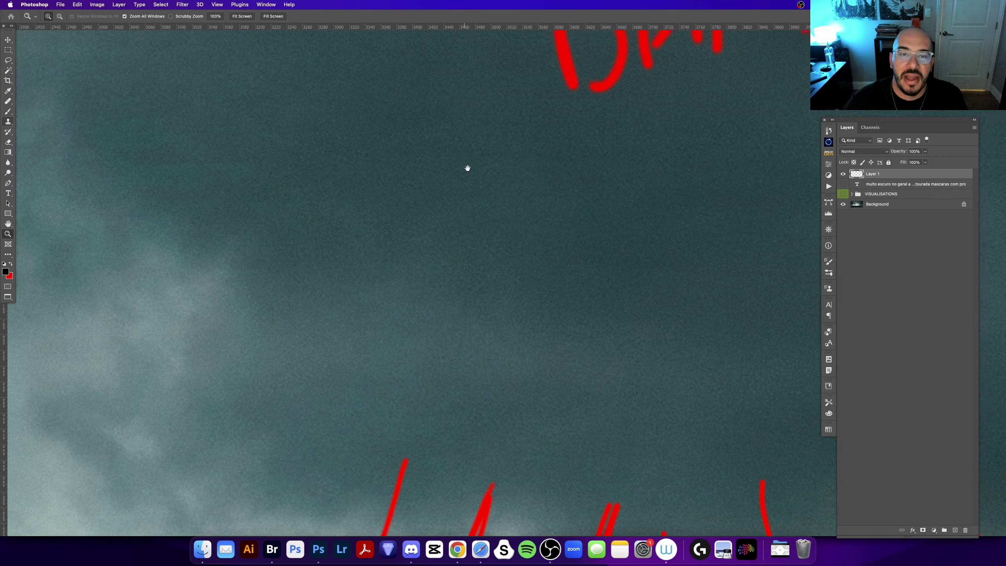
click(511, 277)
alt+click(479, 287)
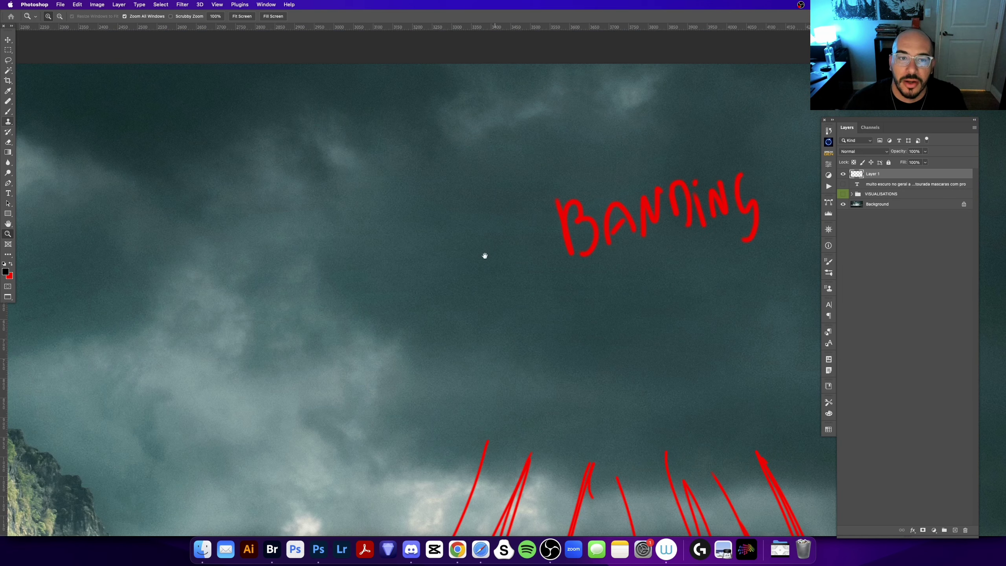
scroll(485, 255, down, 3)
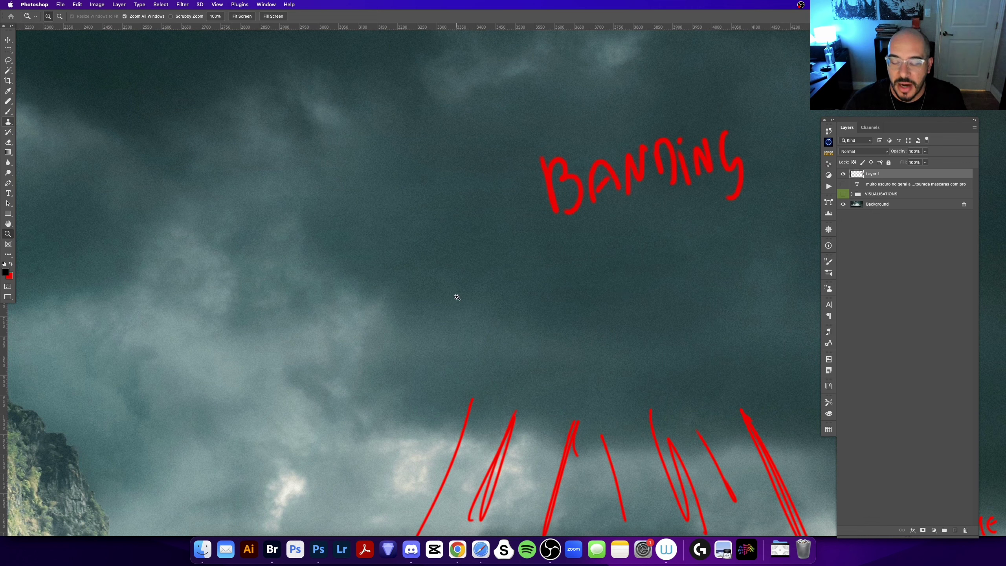
key(super+0)
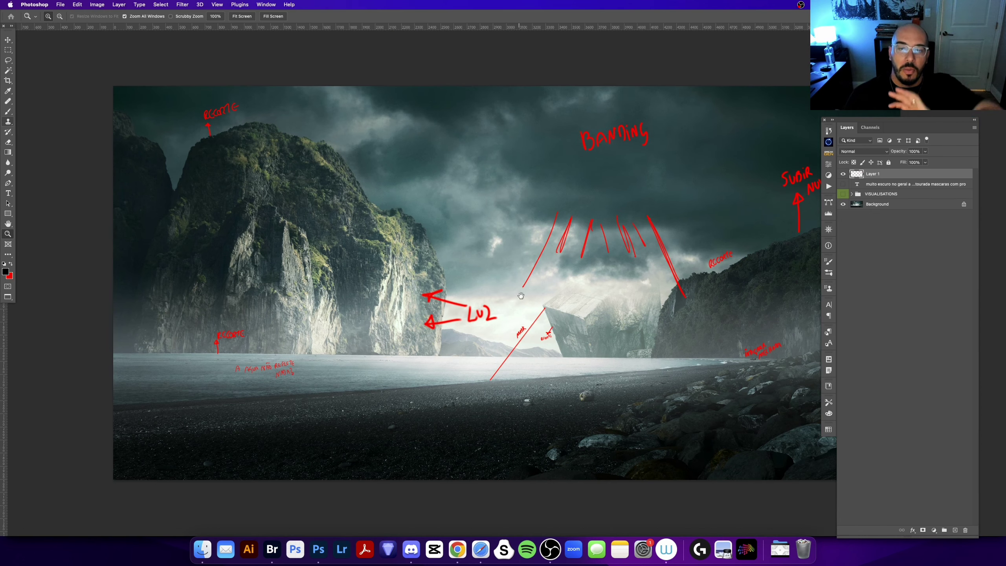
scroll(469, 283, down, 2)
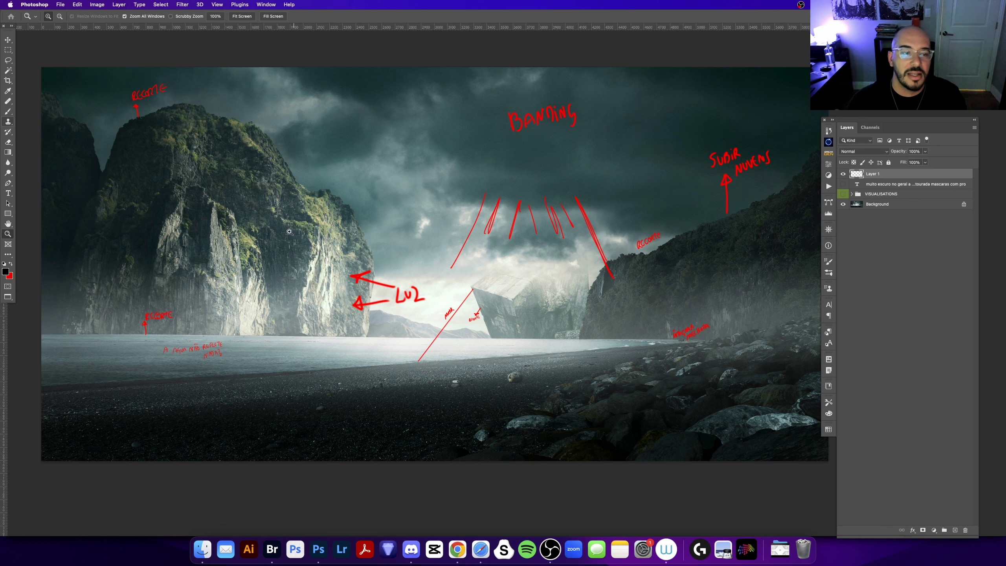
click(113, 329)
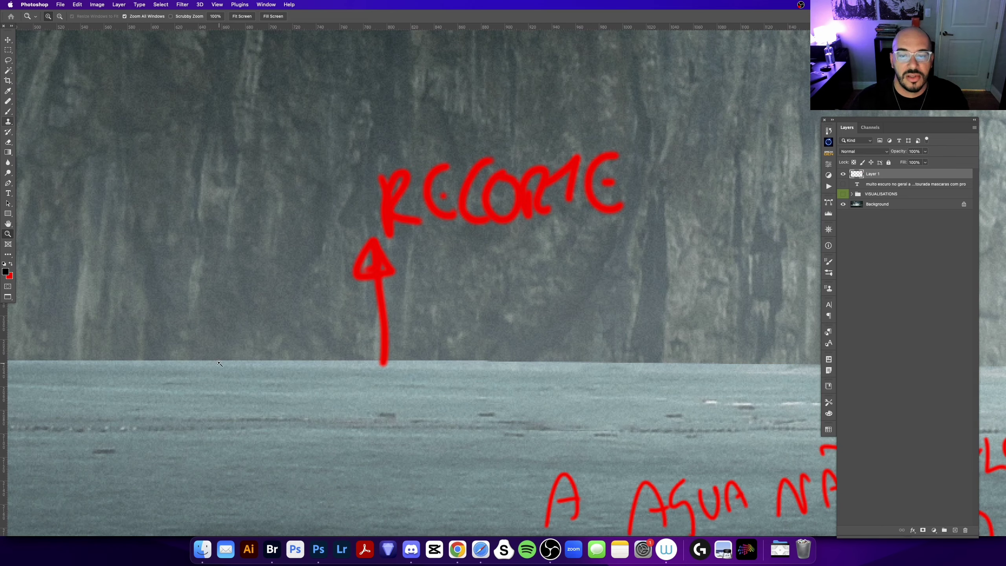
key(super+0)
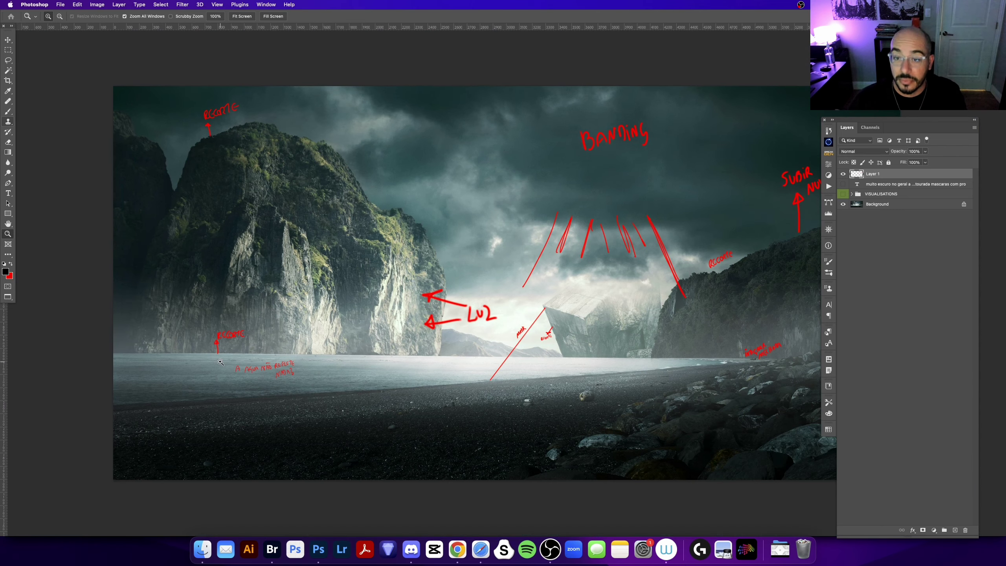
drag(436, 298, 383, 305)
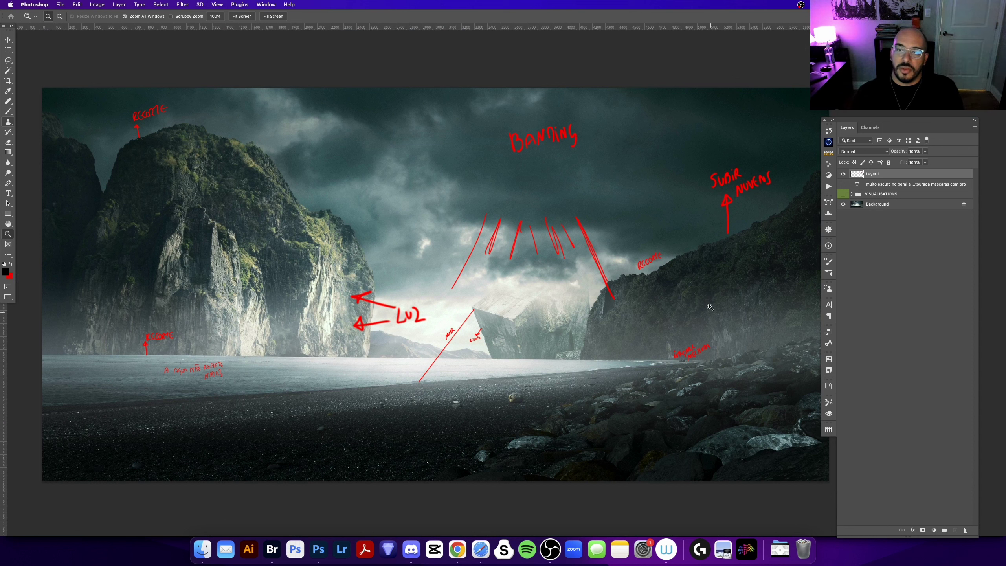
click(843, 174)
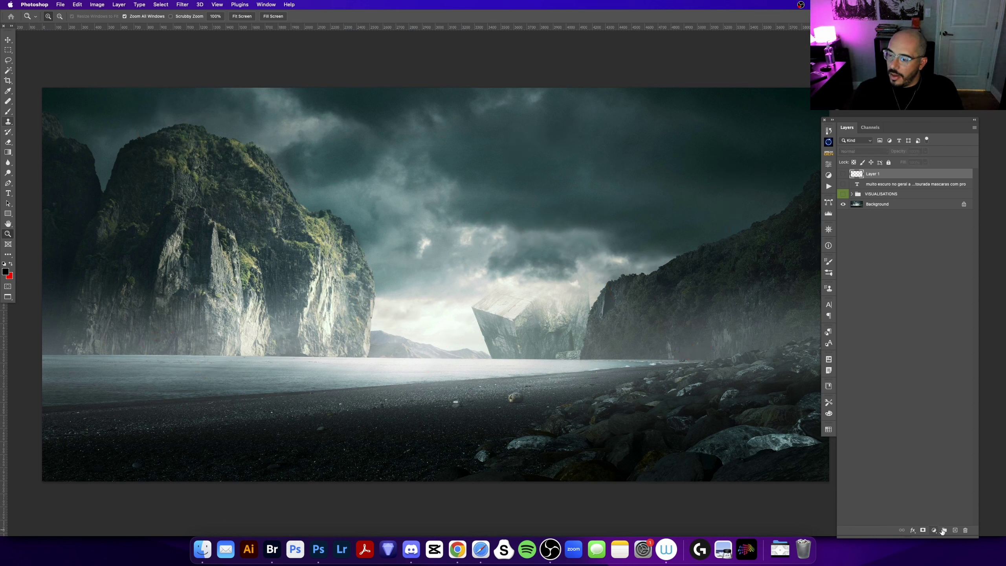
On a new layer, paint a red brush outline around the floating rock.
click(955, 530)
key(b)
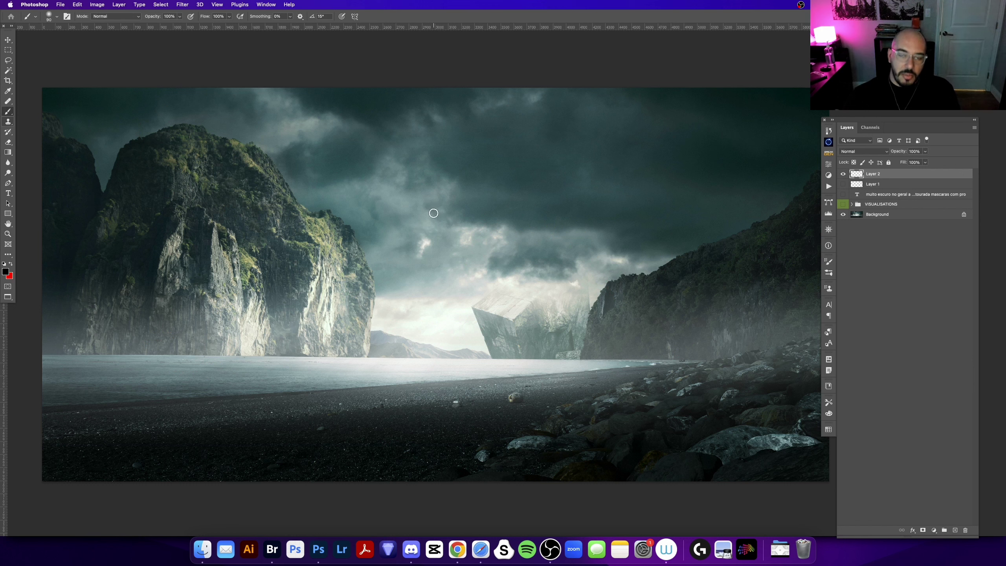
scroll(423, 188, left, 3)
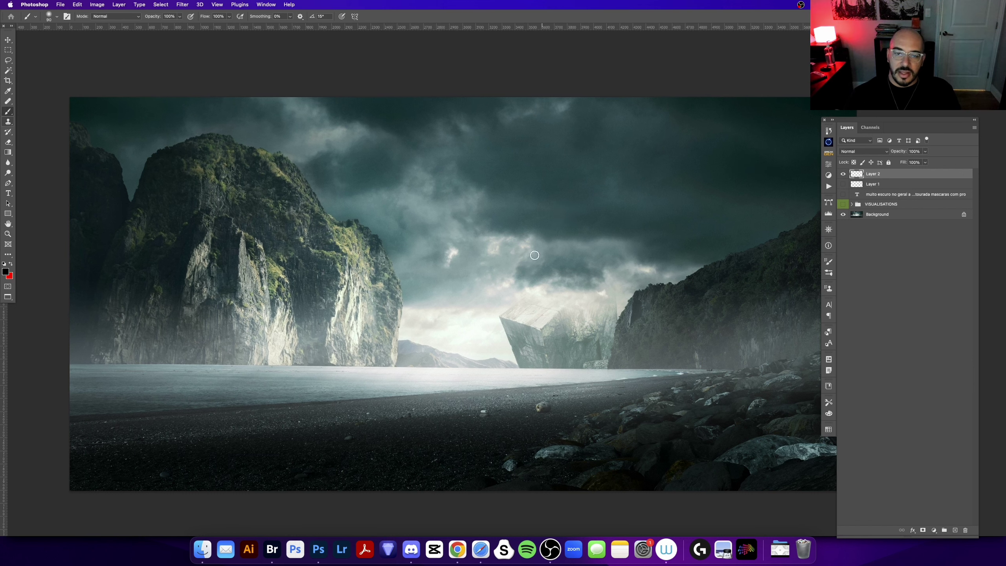
drag(569, 277, 602, 336)
key(ctrl+z)
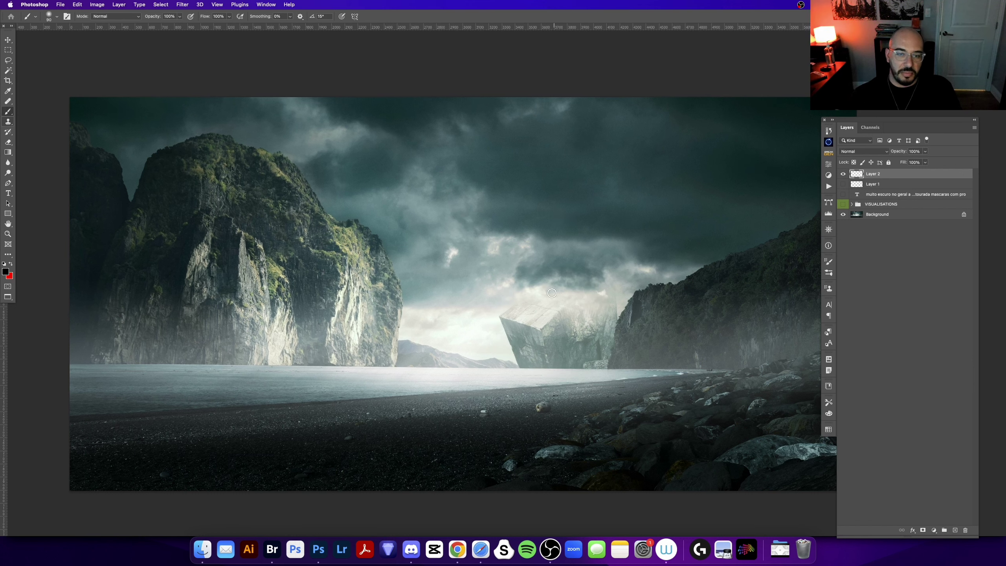
drag(553, 291, 542, 295)
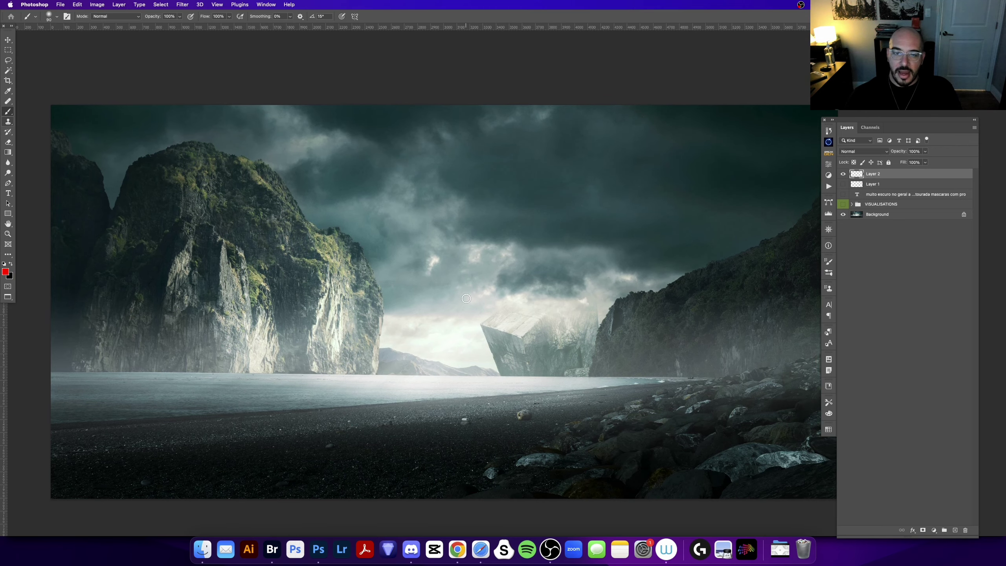
mouse_move(472, 284)
mouse_down()
mouse_move(436, 319)
mouse_move(463, 374)
mouse_up()
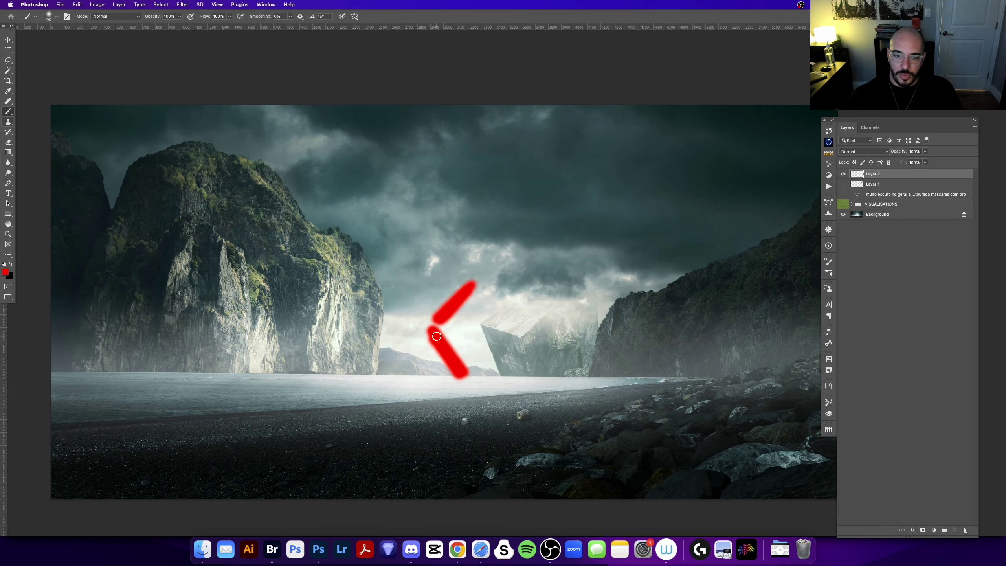
mouse_move(546, 383)
mouse_down()
mouse_move(515, 303)
mouse_move(484, 281)
mouse_move(459, 285)
mouse_up()
drag(456, 373, 544, 378)
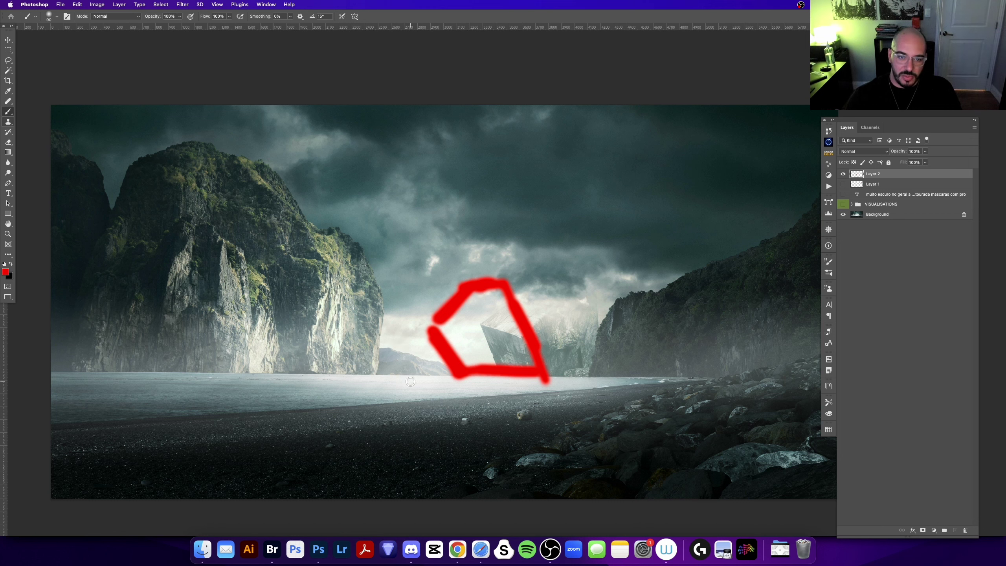
drag(392, 380, 414, 379)
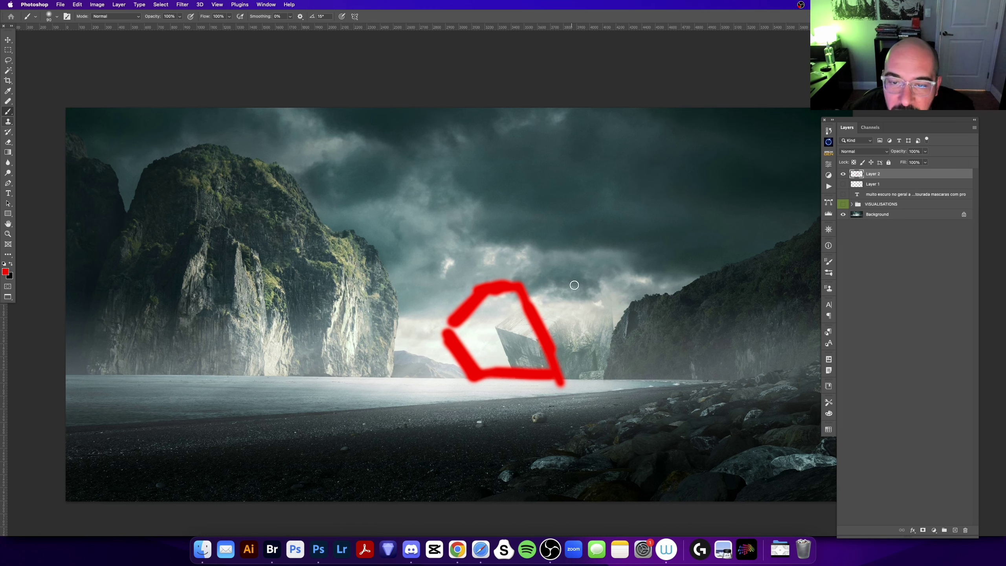
Paint a red wavy line along the clifftops across the sky, redoing the first attempt.
scroll(555, 285, right, 2)
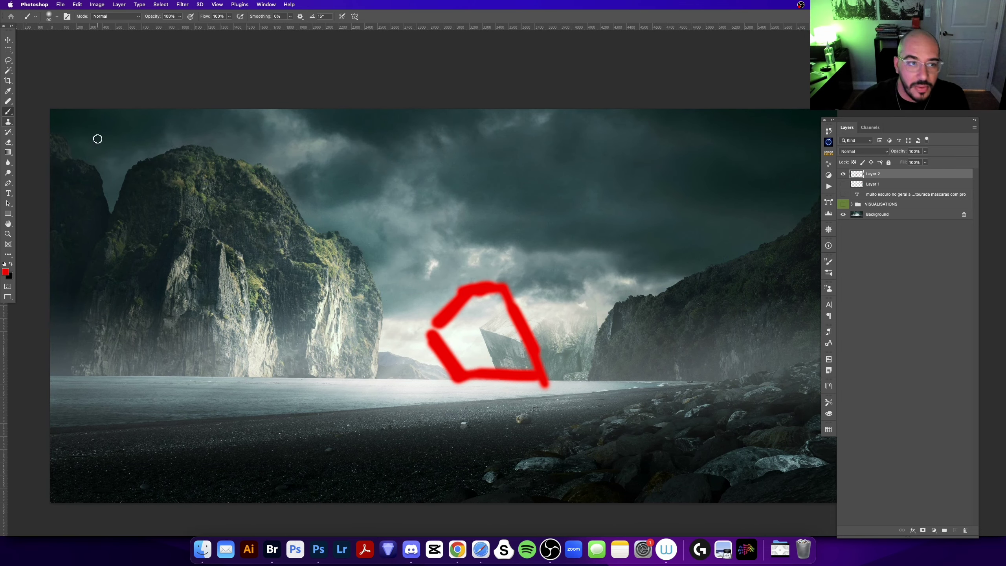
mouse_move(47, 137)
mouse_down()
mouse_move(355, 158)
mouse_move(471, 205)
mouse_move(591, 225)
mouse_up()
drag(658, 216, 822, 201)
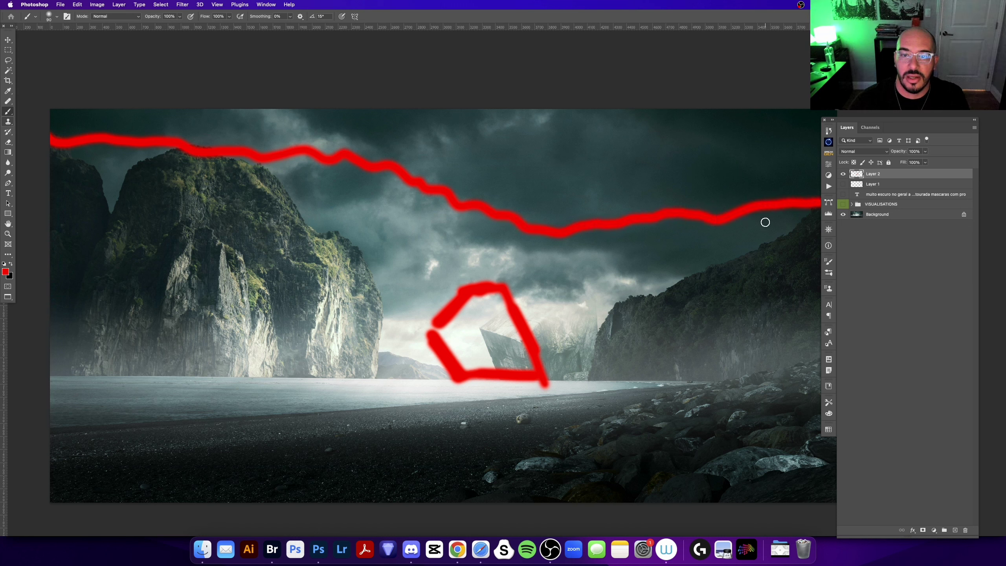
key(ctrl+z)
mouse_move(63, 151)
mouse_down()
mouse_move(315, 141)
mouse_move(432, 189)
mouse_move(580, 208)
mouse_move(819, 176)
mouse_up()
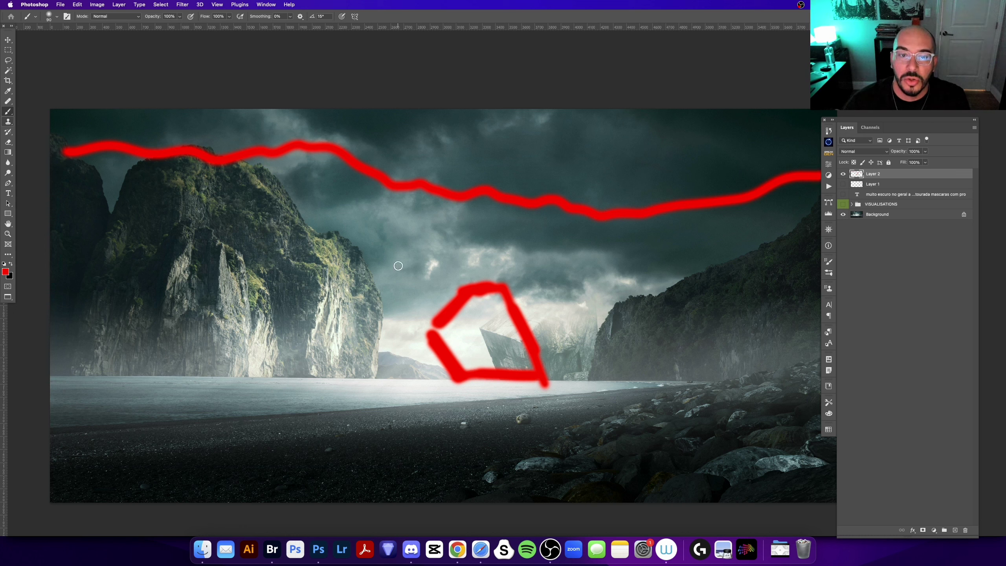
Add a Curves adjustment raised to brighten, with its mask inverted to hide the effect.
click(934, 530)
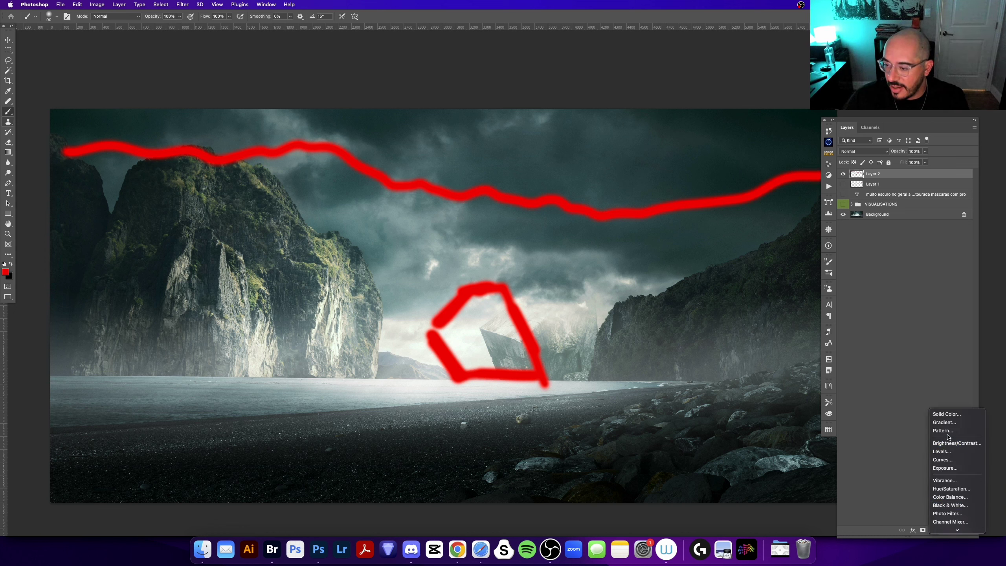
click(943, 460)
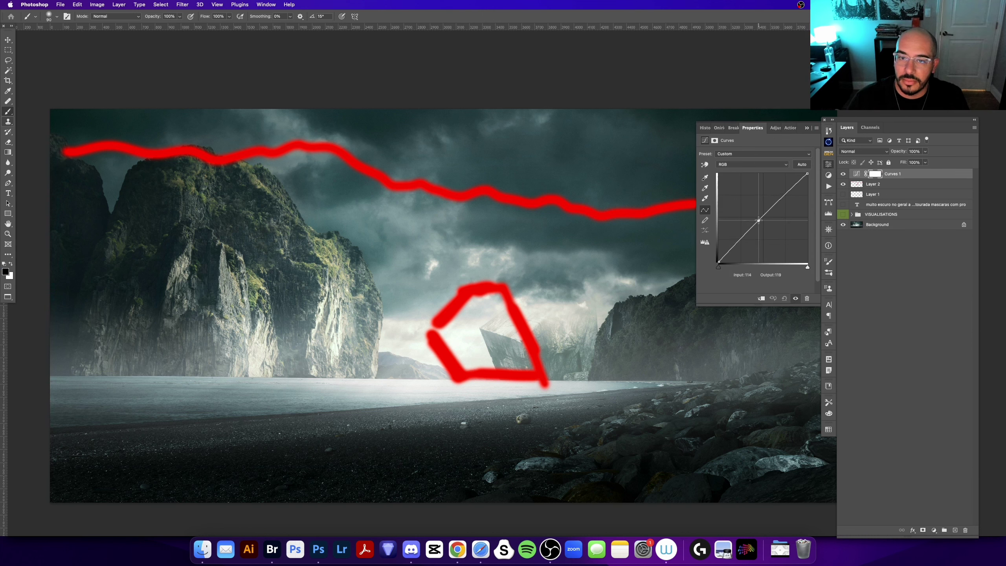
drag(758, 221, 752, 210)
click(807, 129)
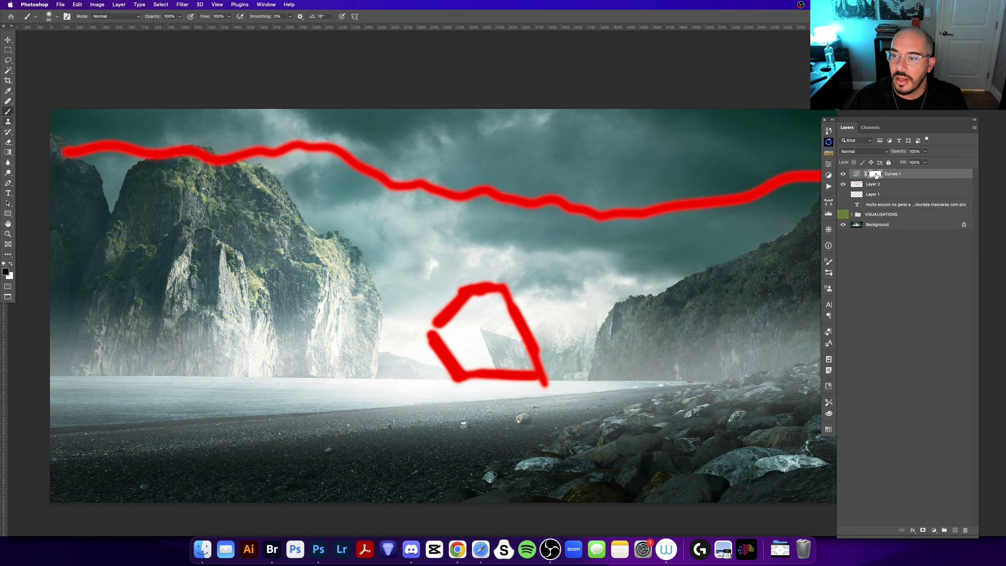
key(super+i)
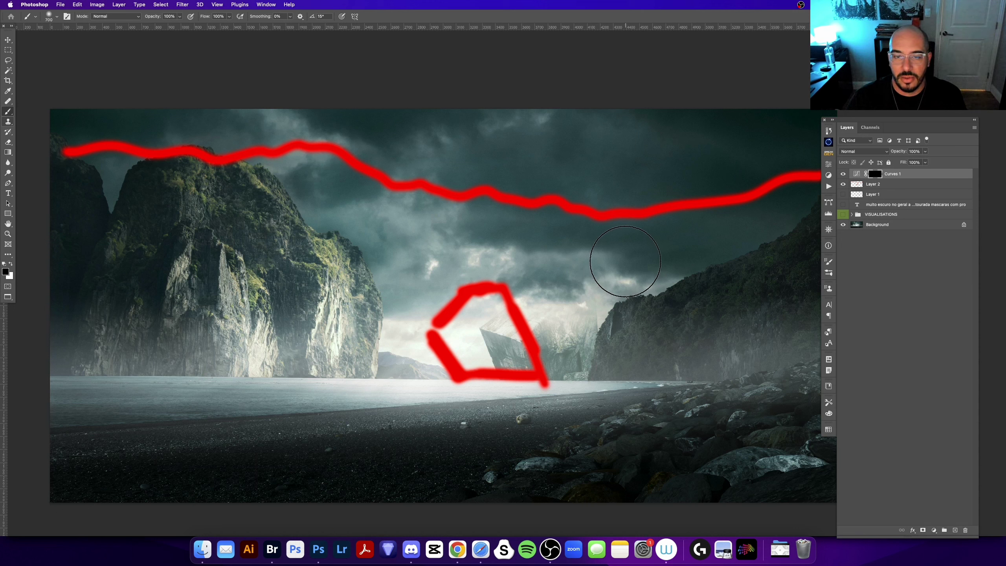
Paint white on the Curves 1 mask with a 600 brush over the sky and left cliff.
key(x)
key(bracketright)
key(bracketright)
key(bracketright)
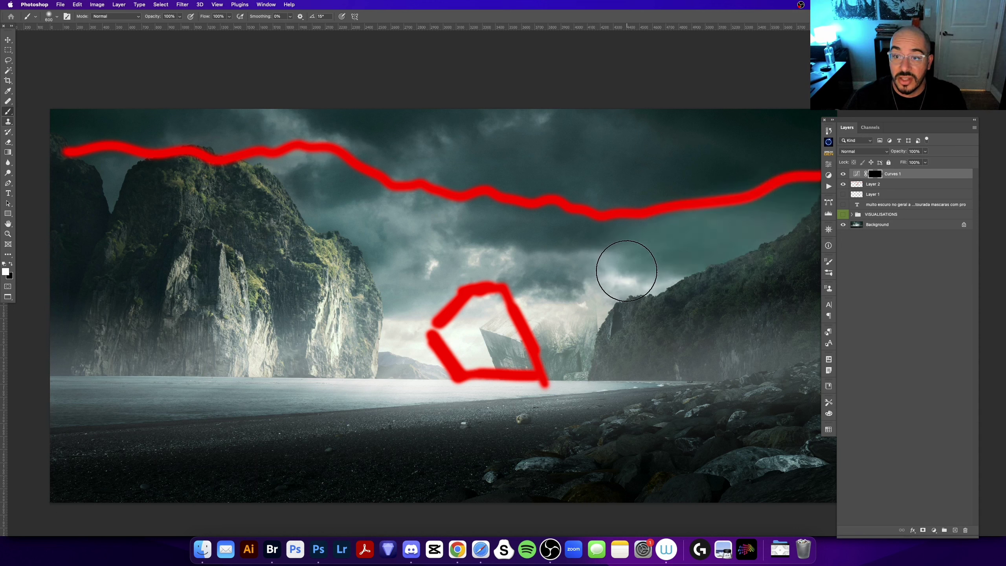
drag(504, 243, 487, 239)
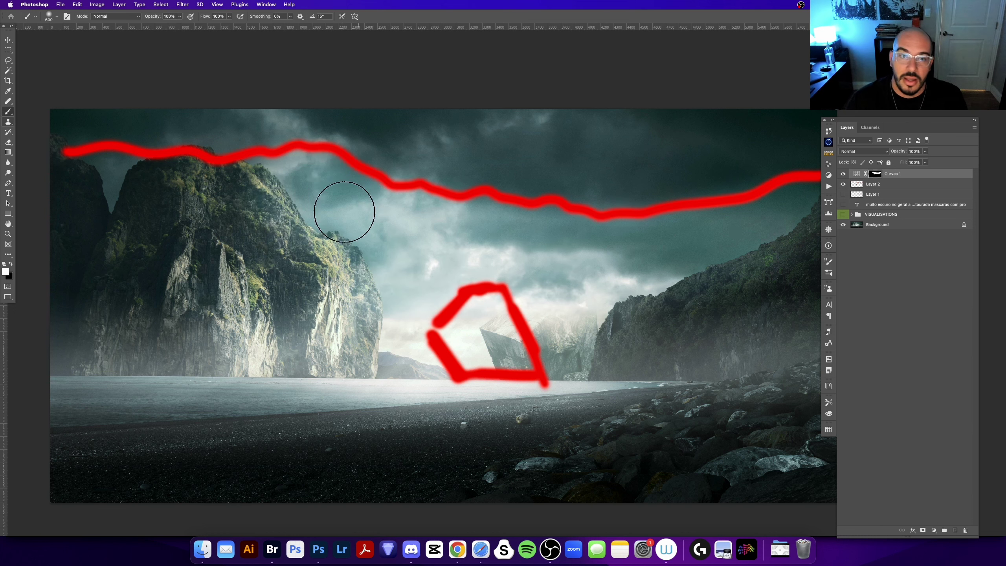
drag(341, 208, 83, 200)
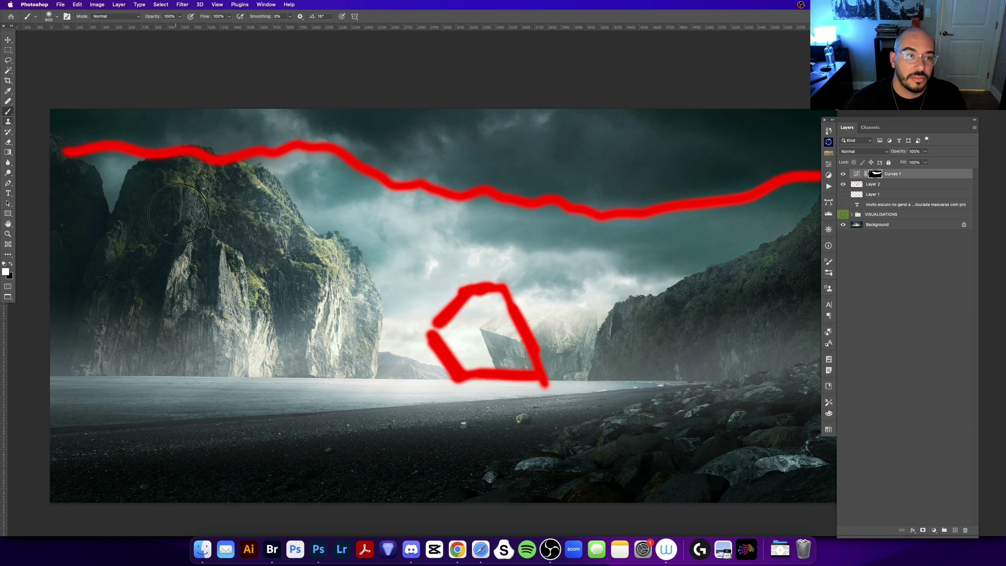
key(z)
key(super+minus)
click(412, 291)
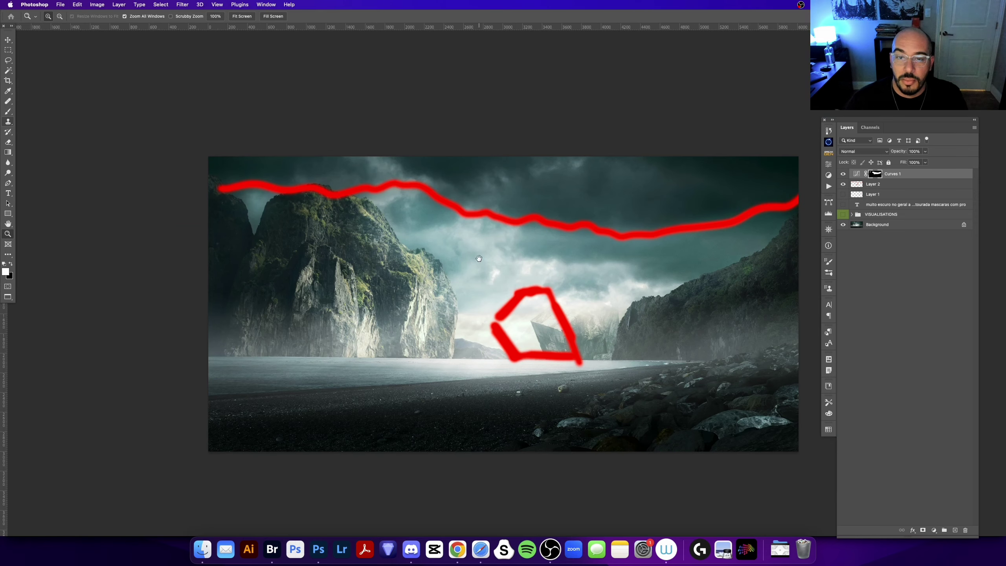
Toggle the new red strokes to compare, hide the earlier annotations, and select the red outline layer.
click(844, 184)
scroll(491, 309, up, 1)
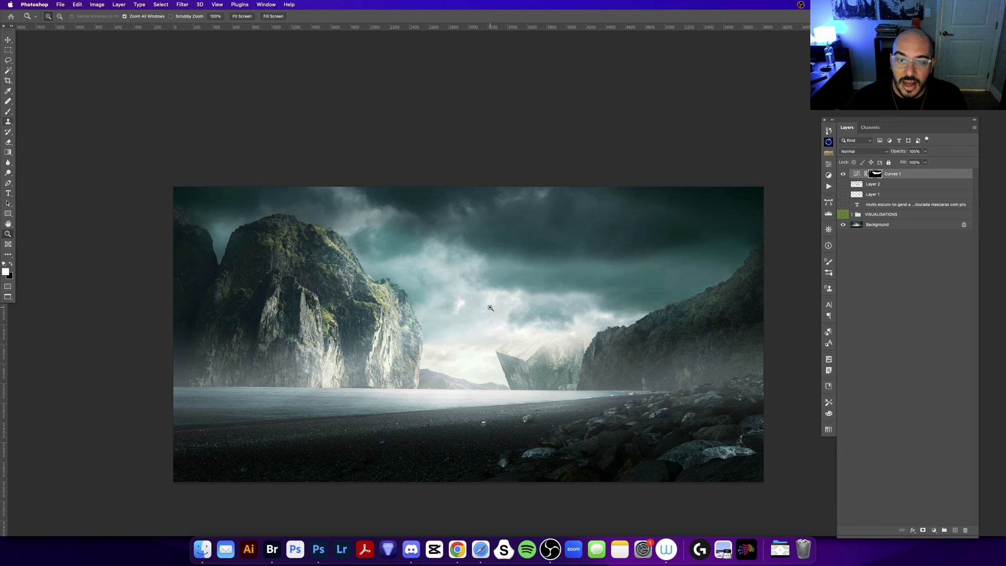
click(844, 184)
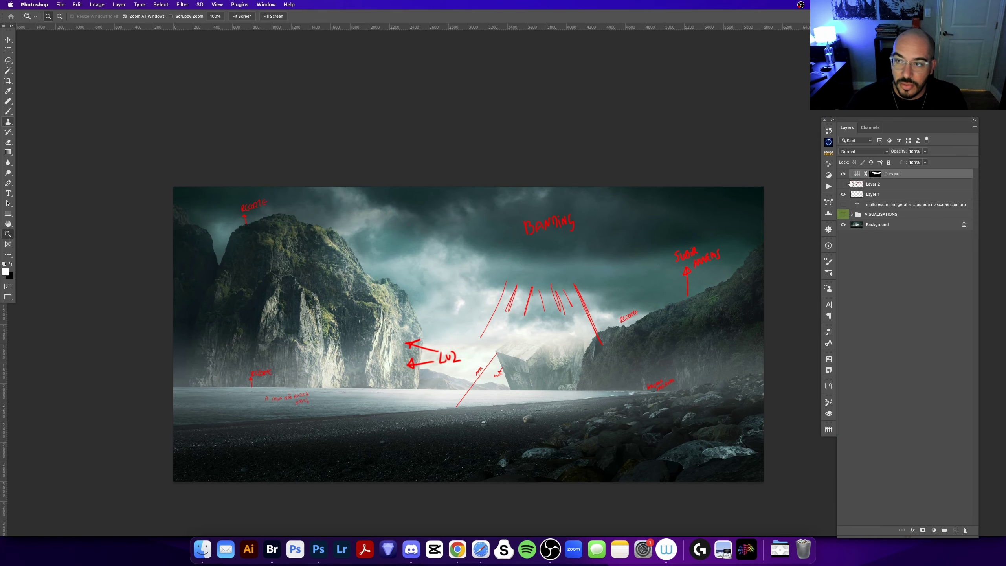
drag(843, 194, 844, 184)
click(873, 184)
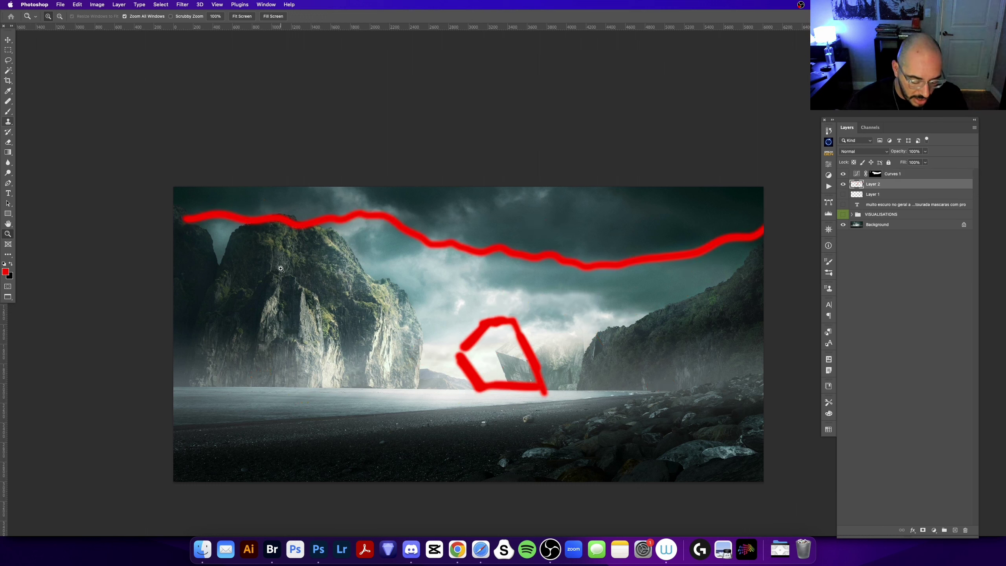
Erase the red line across the sky with an enlarged eraser.
key(e)
key(bracketright)
key(bracketright)
key(bracketright)
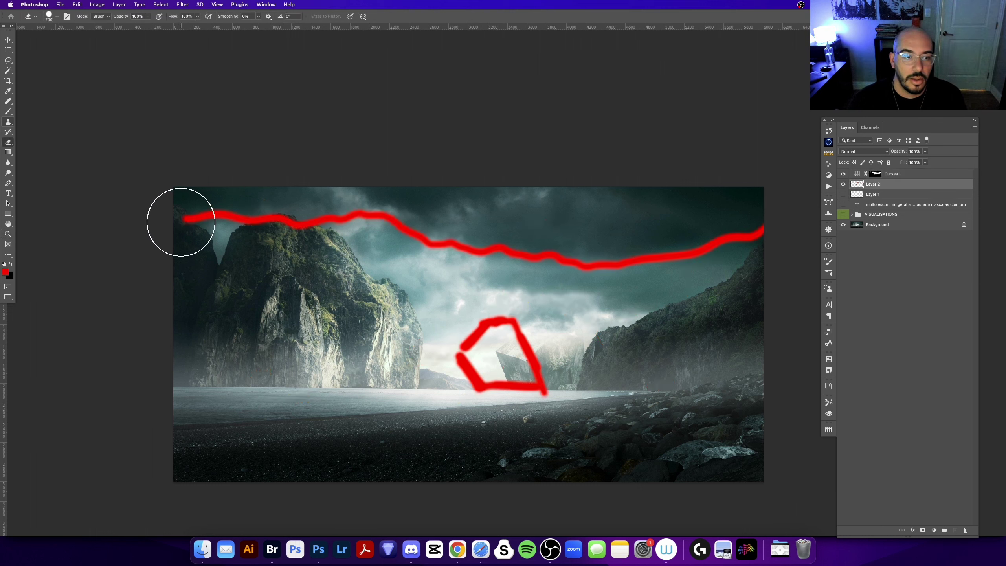
mouse_move(180, 220)
mouse_down()
mouse_move(692, 220)
mouse_move(752, 232)
mouse_up()
key(z)
click(567, 231)
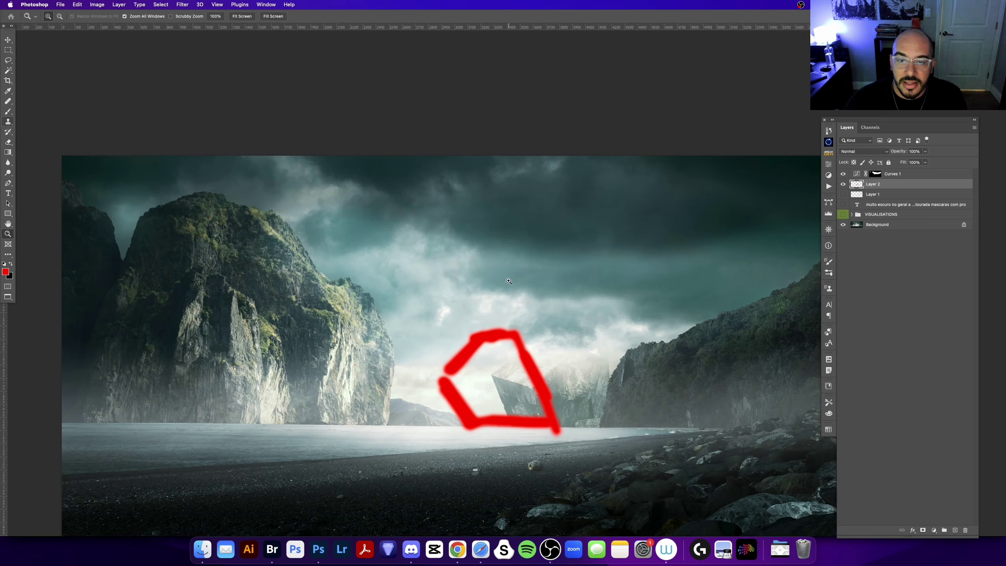
Keep the red outline visible with earlier notes hidden, and add a new layer above it.
click(844, 194)
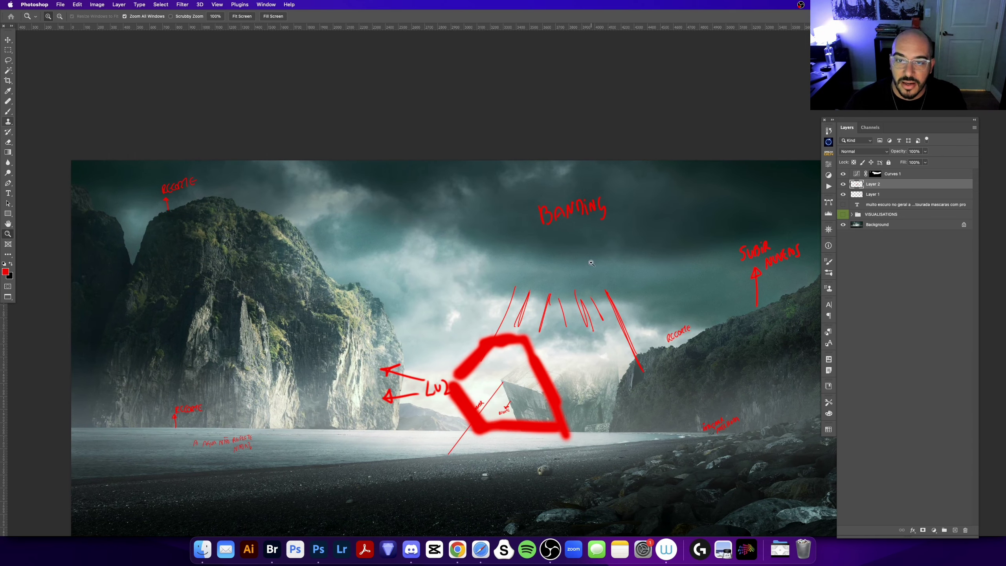
key(v)
click(844, 184)
click(873, 194)
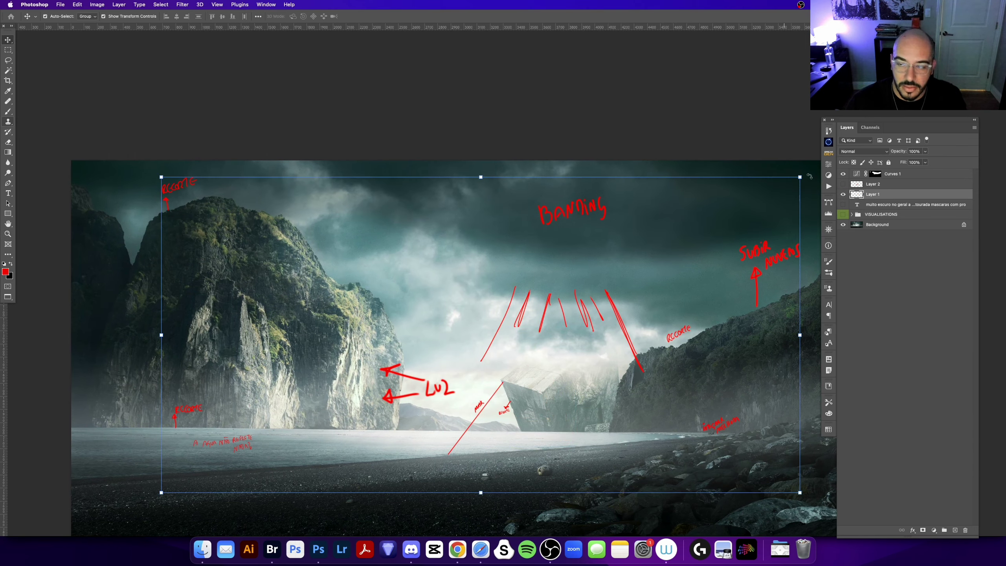
click(844, 184)
click(844, 194)
click(873, 184)
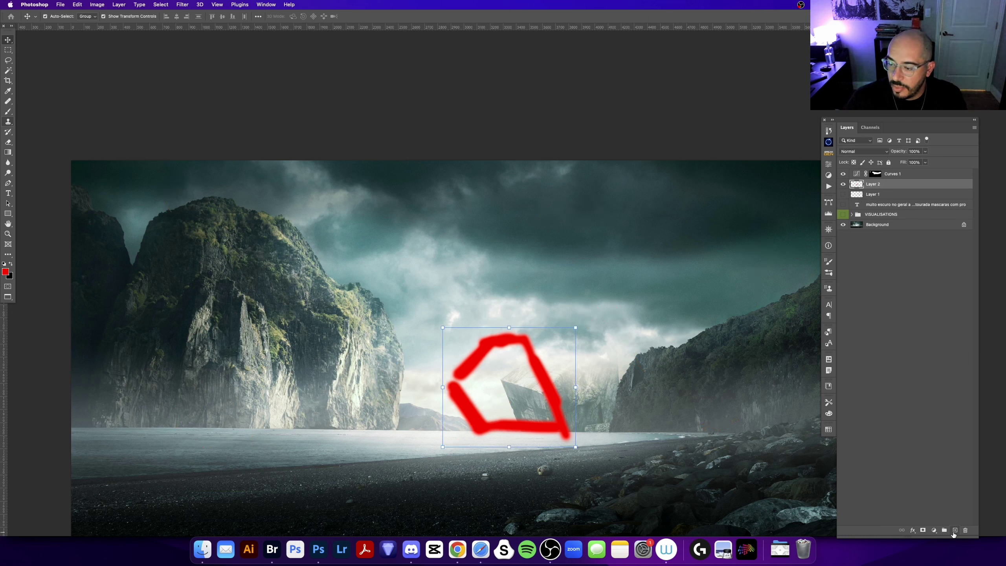
click(955, 530)
Paint six white diagonal light rays above the block with a size-250 white brush.
key(b)
key(d)
key(x)
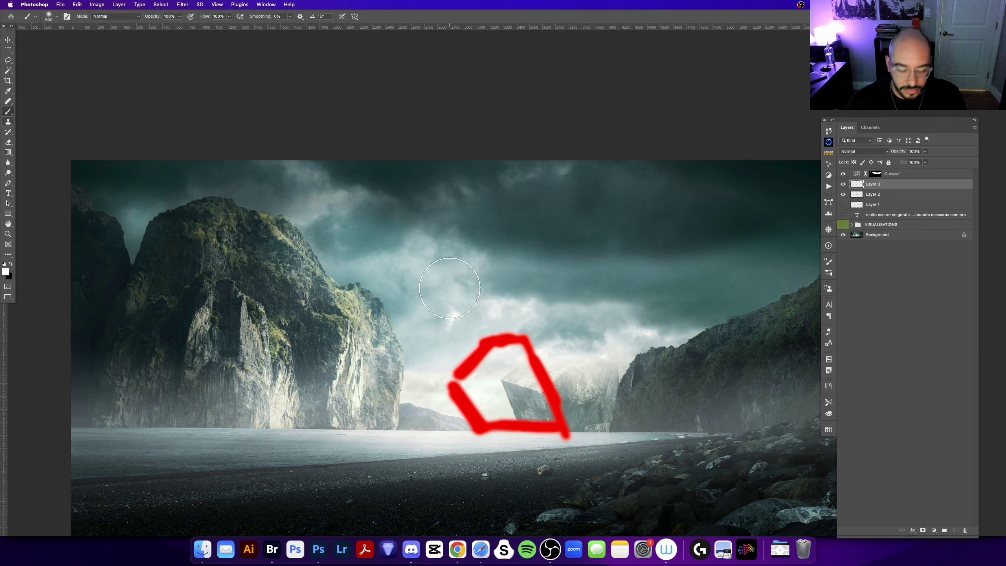
key(bracketleft)
key(bracketleft)
key(bracketleft)
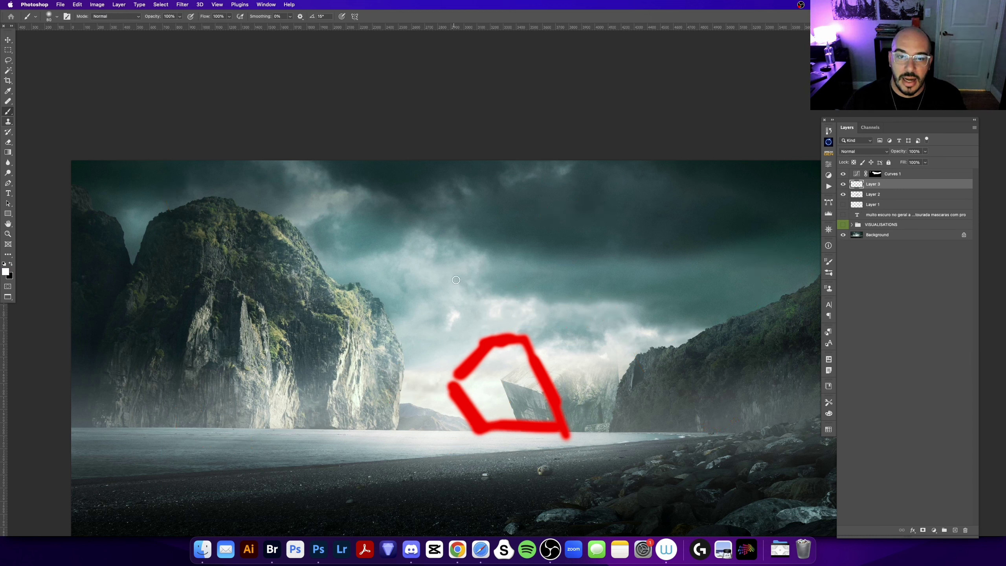
drag(481, 257, 424, 319)
mouse_move(488, 265)
mouse_down()
mouse_move(455, 317)
mouse_move(463, 338)
mouse_up()
mouse_move(511, 282)
mouse_down()
mouse_move(498, 321)
mouse_move(506, 338)
mouse_up()
mouse_move(528, 282)
mouse_down()
mouse_move(549, 338)
mouse_move(567, 340)
mouse_up()
drag(562, 283, 606, 337)
mouse_move(594, 275)
mouse_down()
mouse_move(644, 319)
mouse_move(559, 295)
mouse_up()
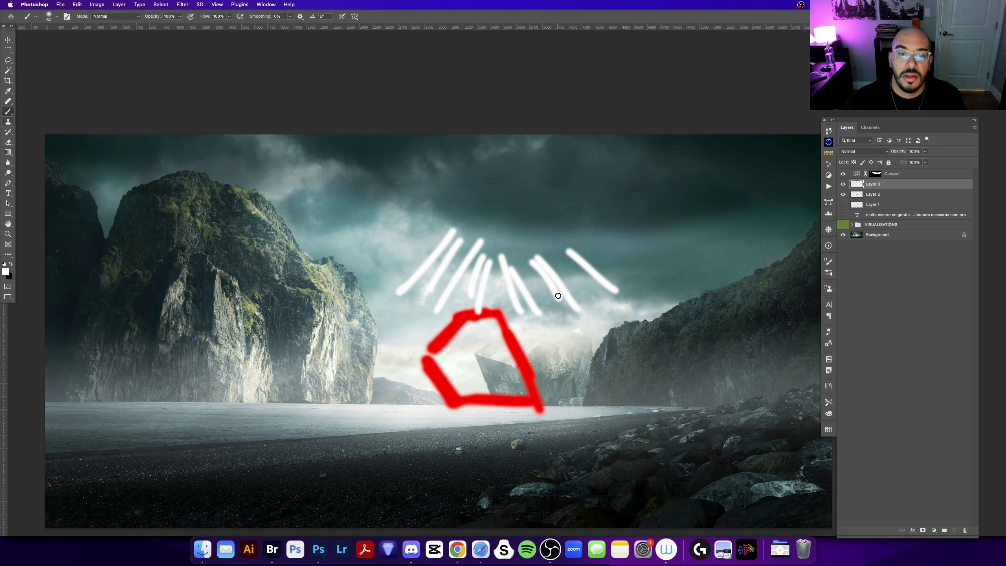
Paint a long white wavy line across the sky and three small circle marks on the right.
scroll(418, 210, up, 3)
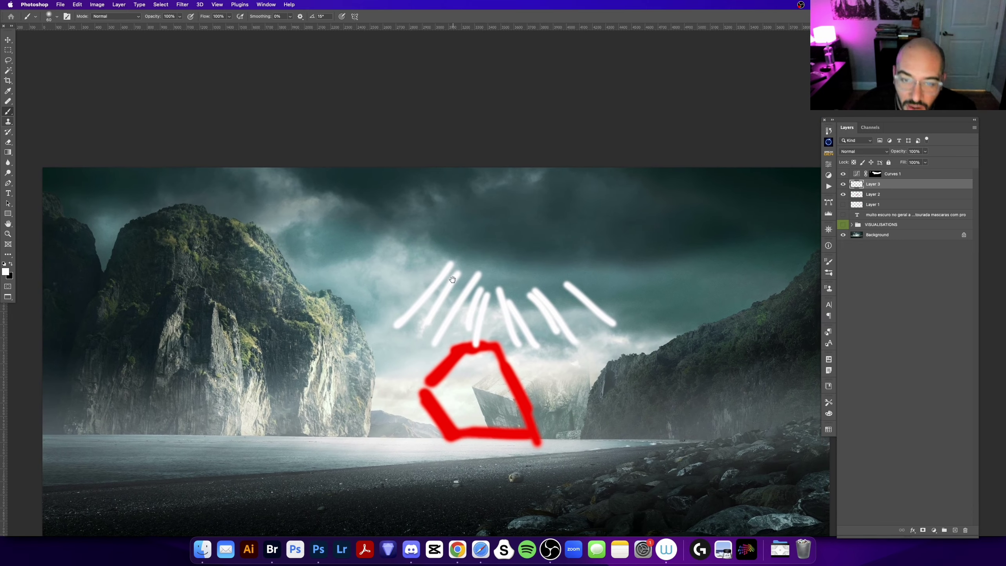
mouse_move(56, 217)
mouse_down()
mouse_move(248, 211)
mouse_move(615, 276)
mouse_move(826, 211)
mouse_up()
scroll(669, 317, right, 4)
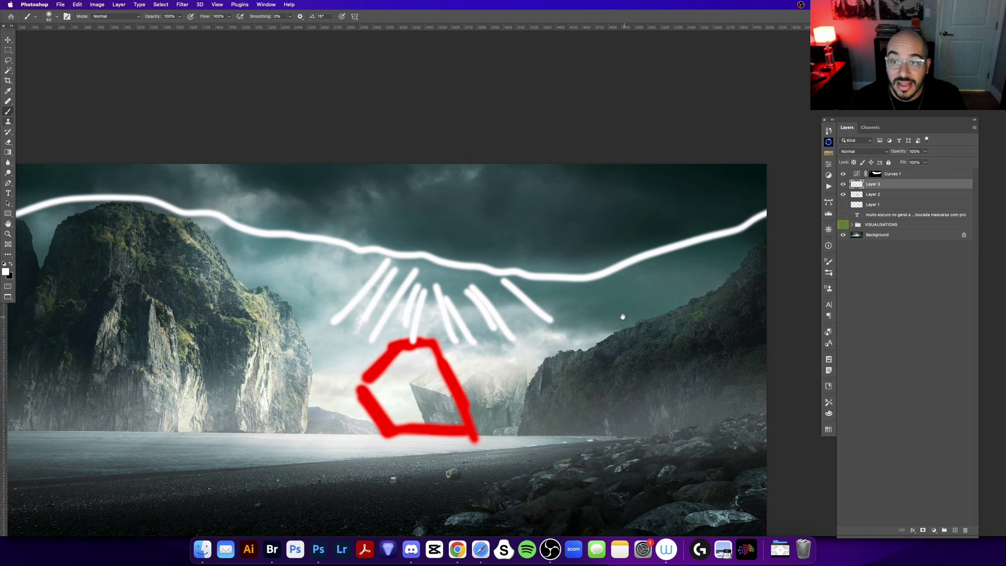
drag(656, 171, 660, 200)
drag(710, 344, 705, 390)
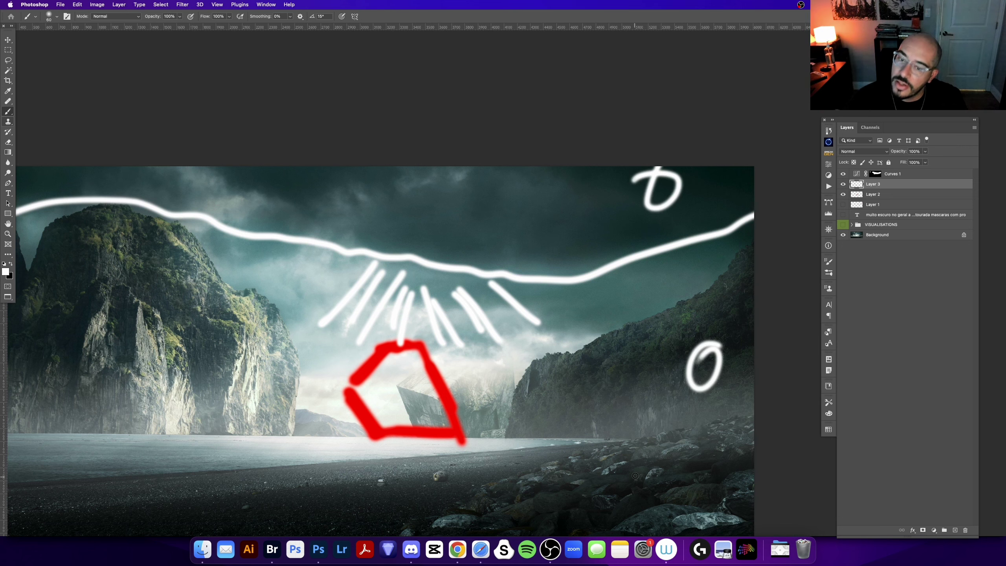
drag(650, 446, 632, 489)
Undo the lowest white circle mark and zoom out to view the whole image.
scroll(446, 388, left, 12)
scroll(447, 388, right, 9)
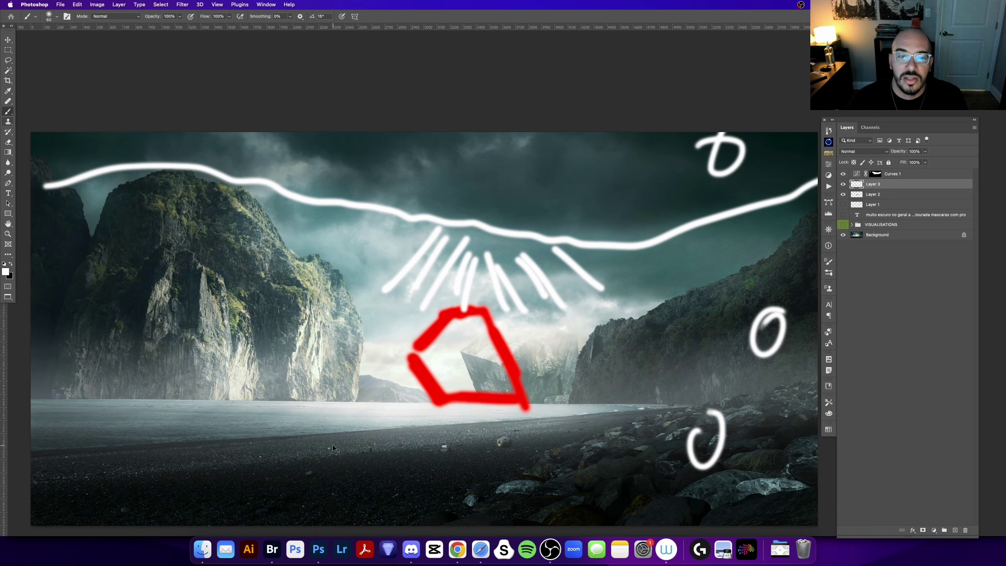
key(super+z)
key(super+minus)
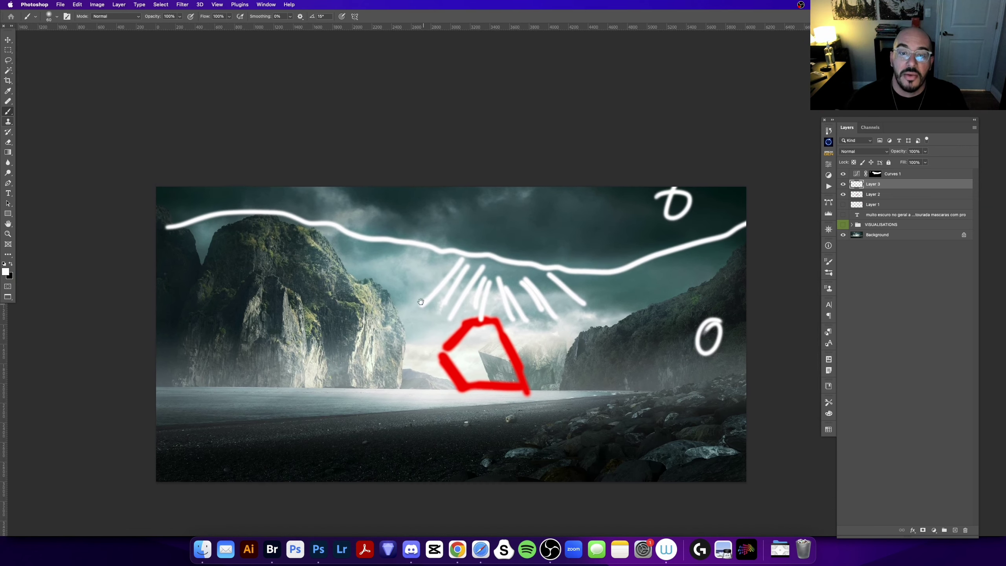
scroll(416, 298, up, 1)
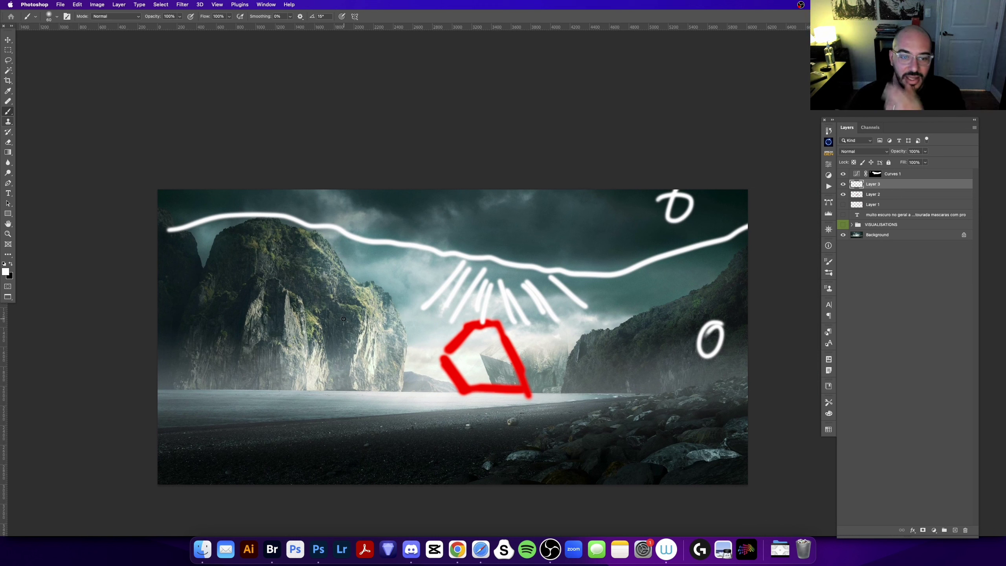
key(z)
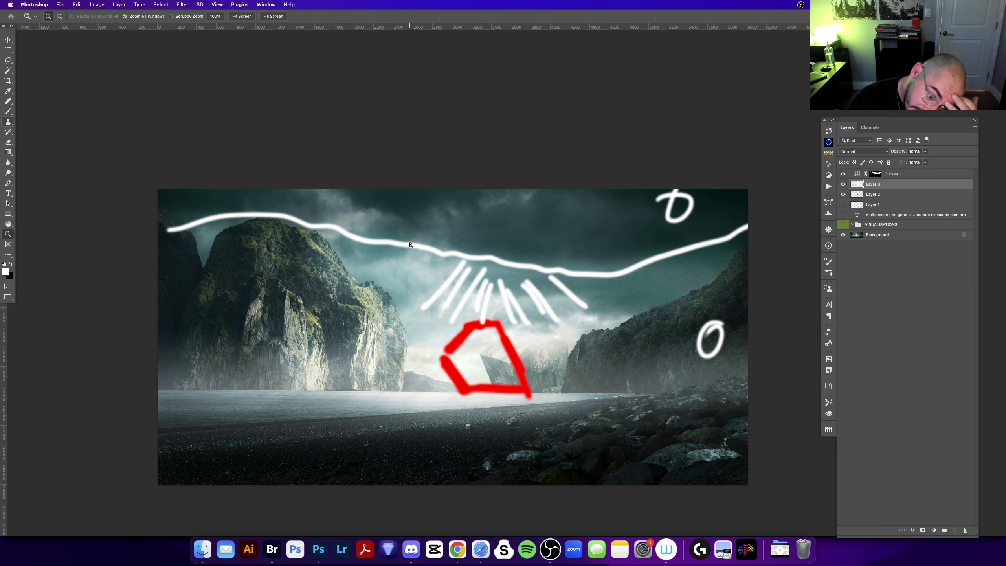
scroll(408, 245, right, 3)
scroll(409, 246, up, 1)
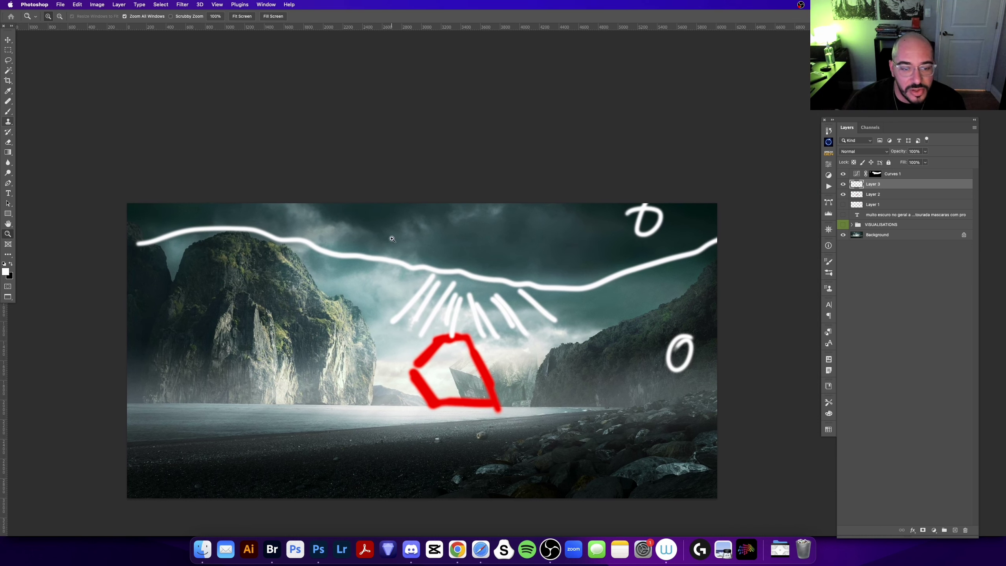
Zoom in and pan around the cliffs, shore and red shape of the cliff image.
click(272, 428)
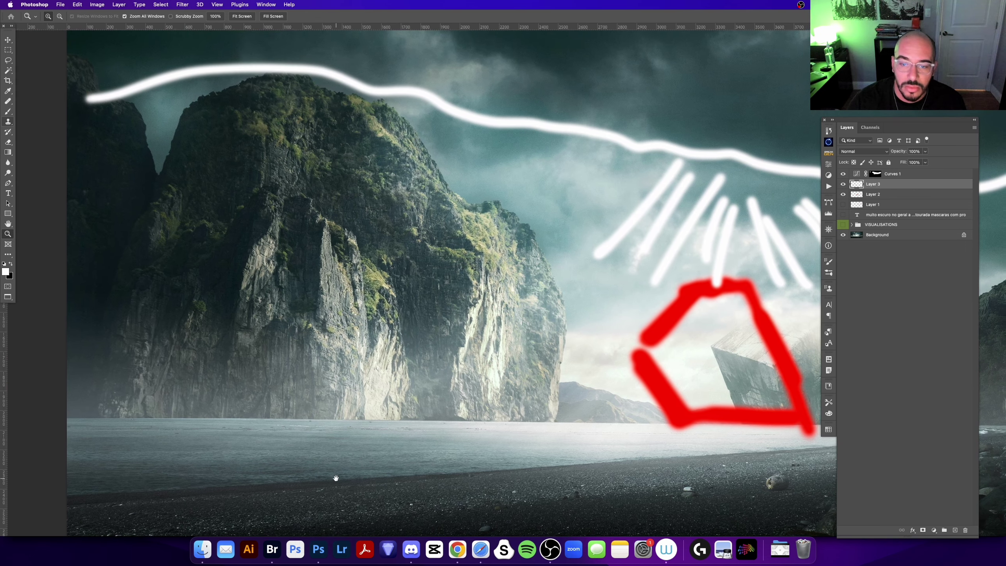
mouse_move(331, 473)
mouse_down()
mouse_move(300, 446)
mouse_move(302, 435)
mouse_up()
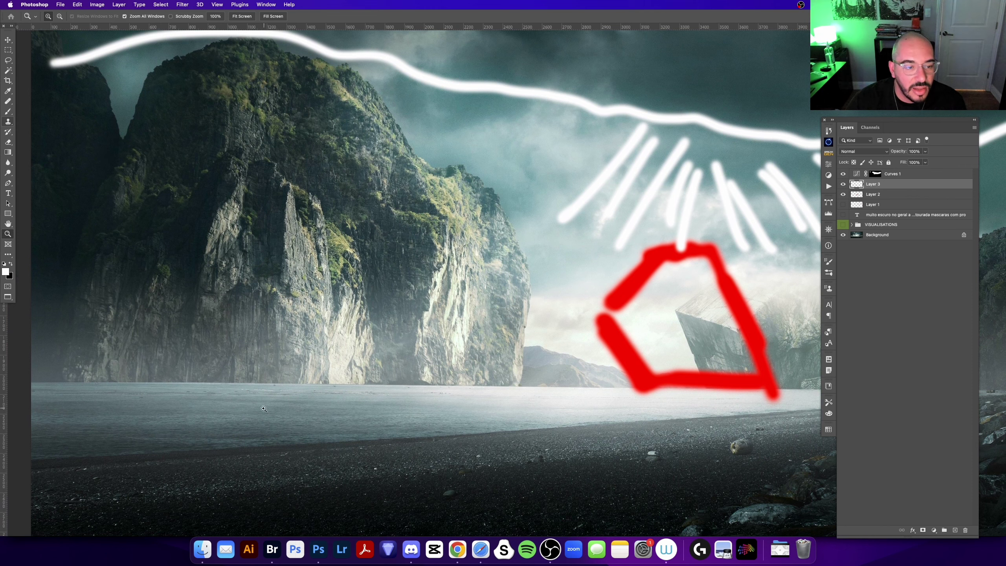
drag(692, 386, 407, 356)
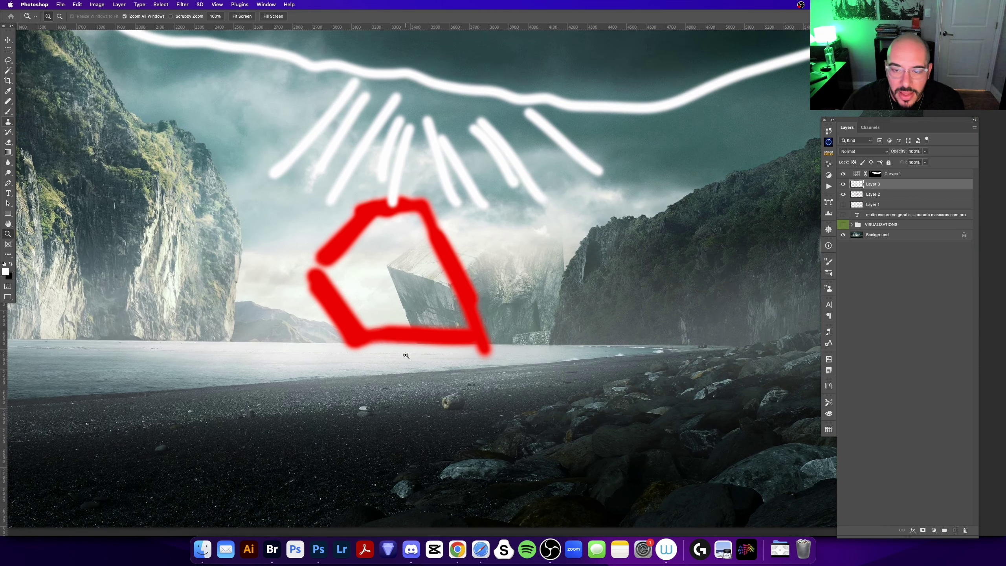
alt+click(406, 356)
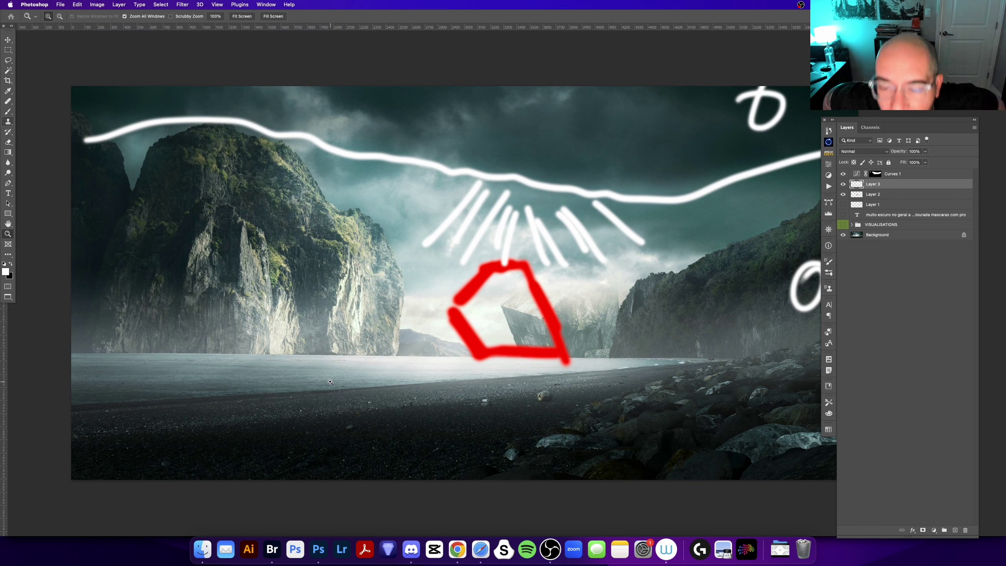
mouse_move(413, 314)
mouse_down()
mouse_move(399, 310)
mouse_move(398, 327)
mouse_up()
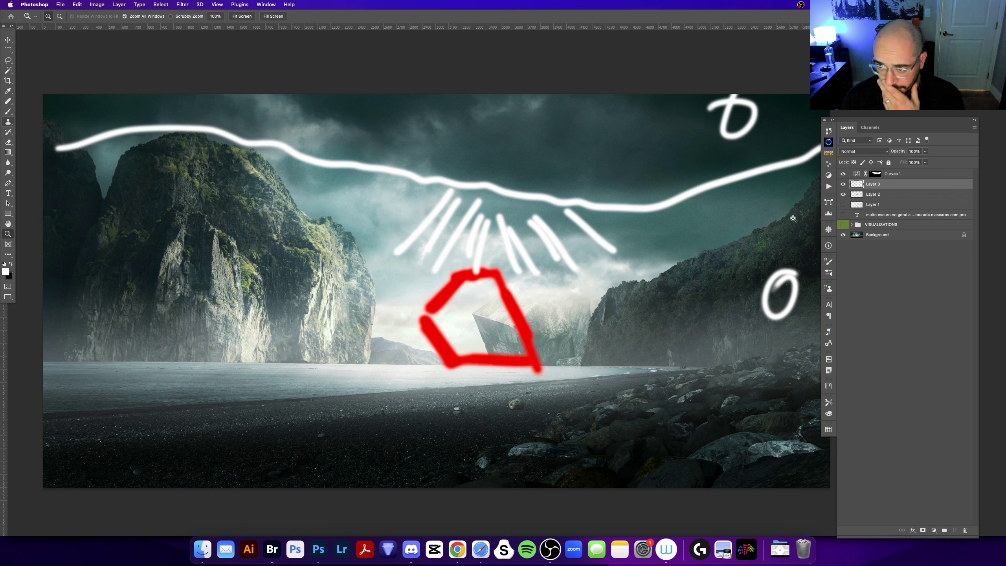
Hide Curves 1 and Layer 3, then close the cliff document.
drag(843, 195, 843, 174)
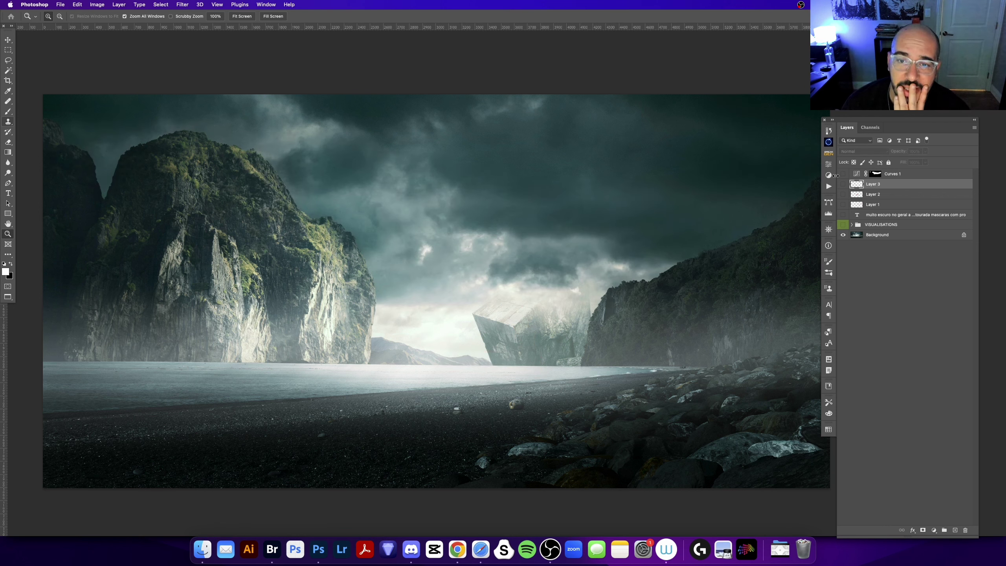
drag(508, 209, 479, 203)
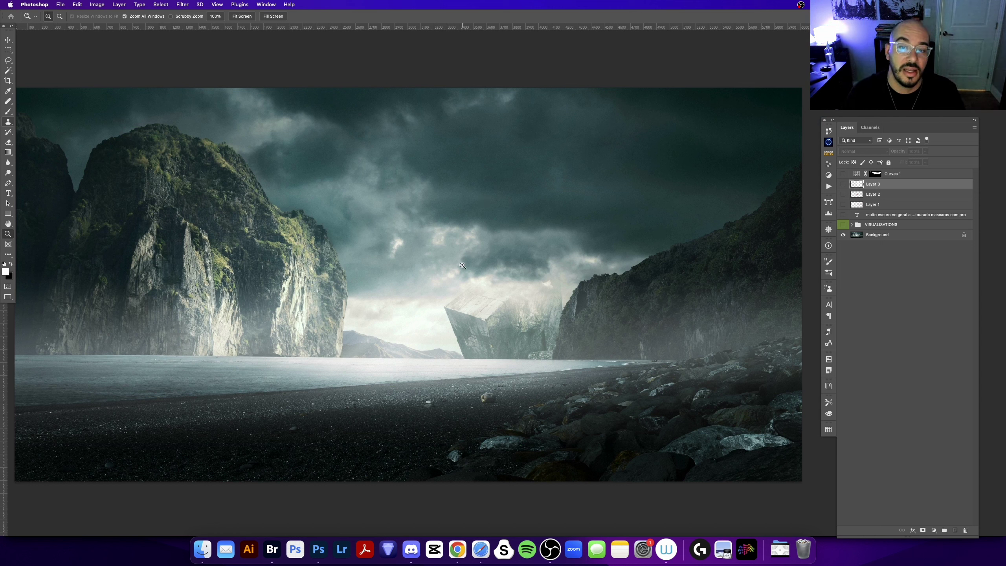
key(super+w)
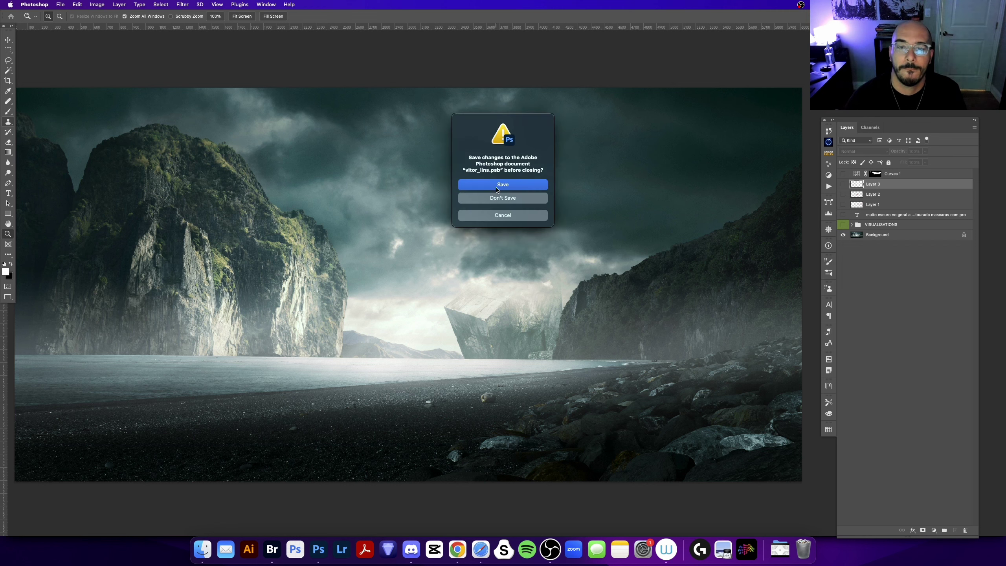
Dismiss the save prompt and switch to the off-road motorbike image.
click(512, 193)
key(super+w)
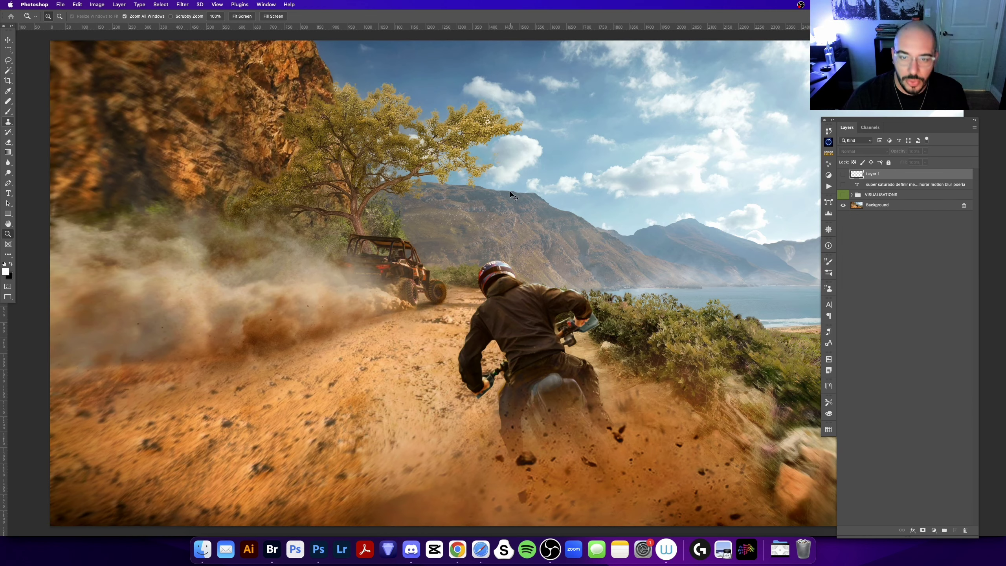
key(super+w)
key(super+w)
key(ctrl+Tab)
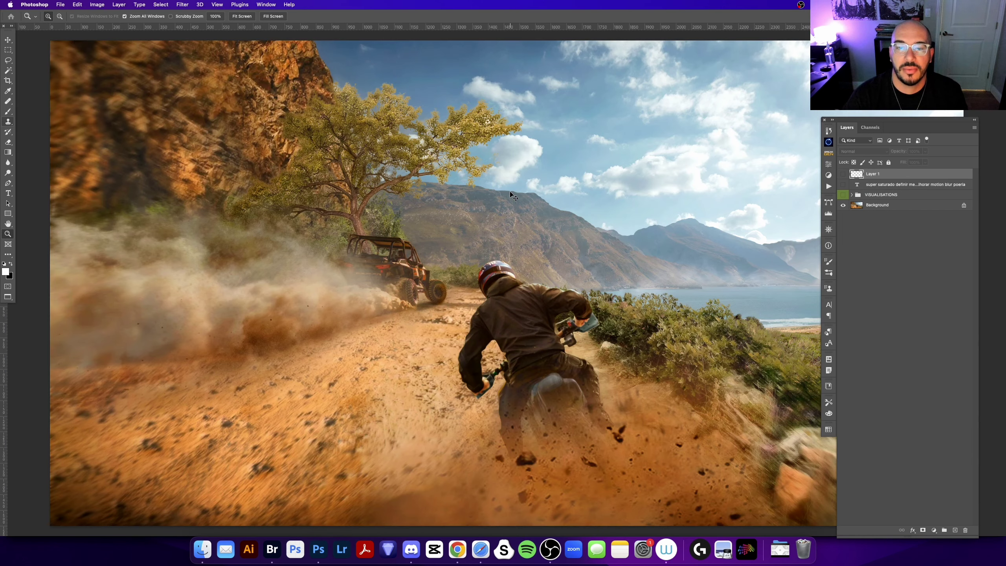
Reset colours to black and white, go full screen with menu bar, and show the critique notes.
key(d)
key(f)
key(f)
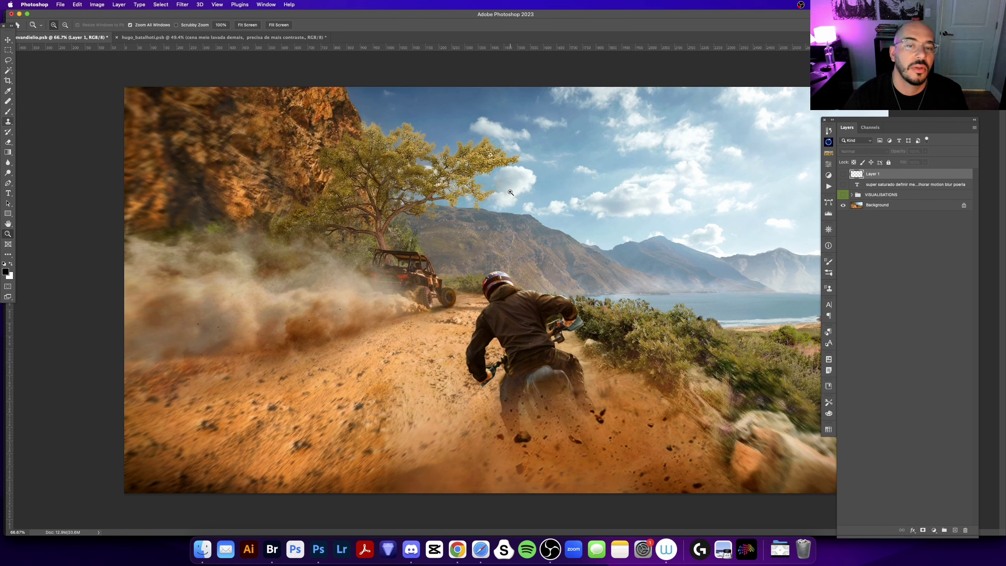
key(f)
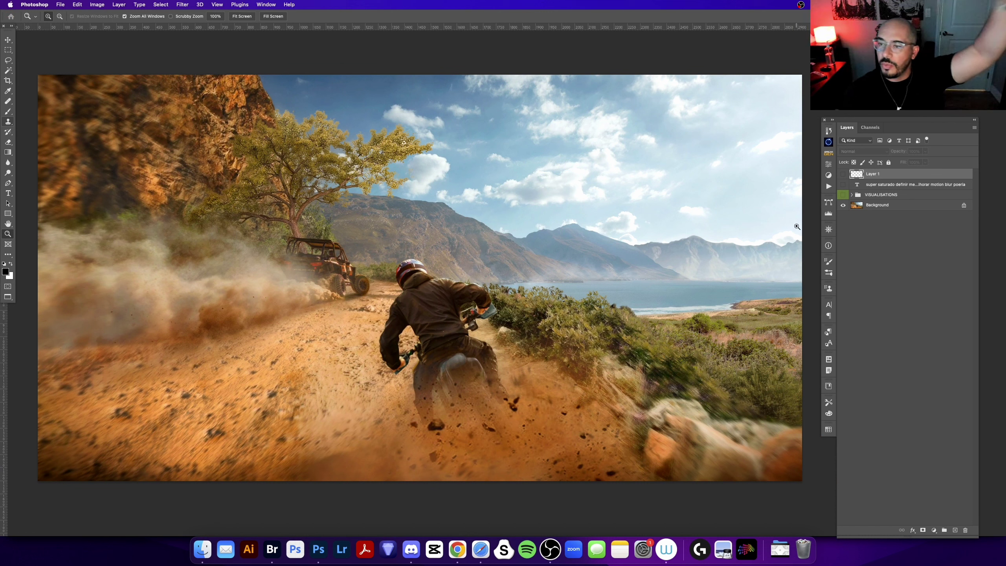
click(843, 184)
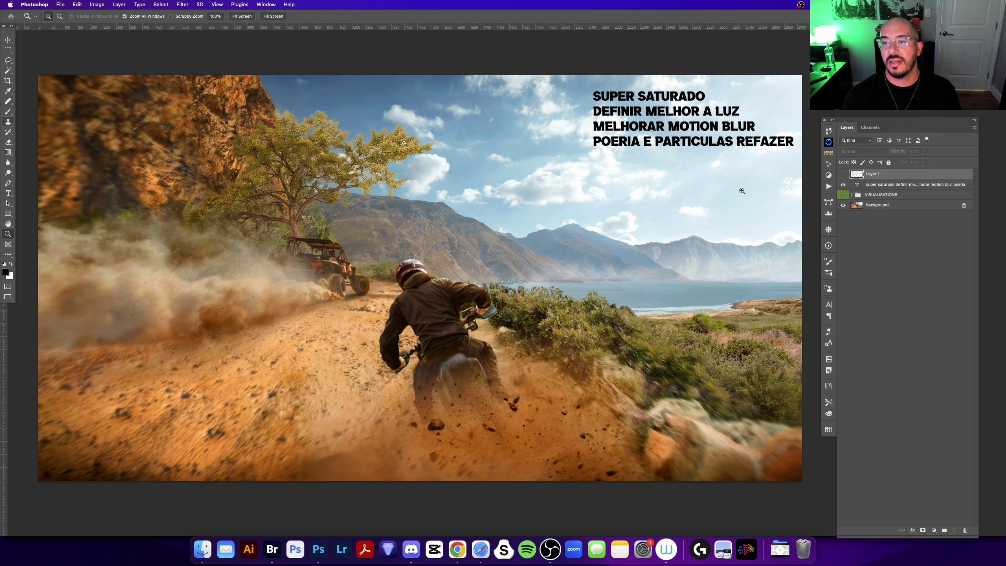
Toggle the critique-notes text and Layer 1's white arrows on and off to compare.
click(843, 184)
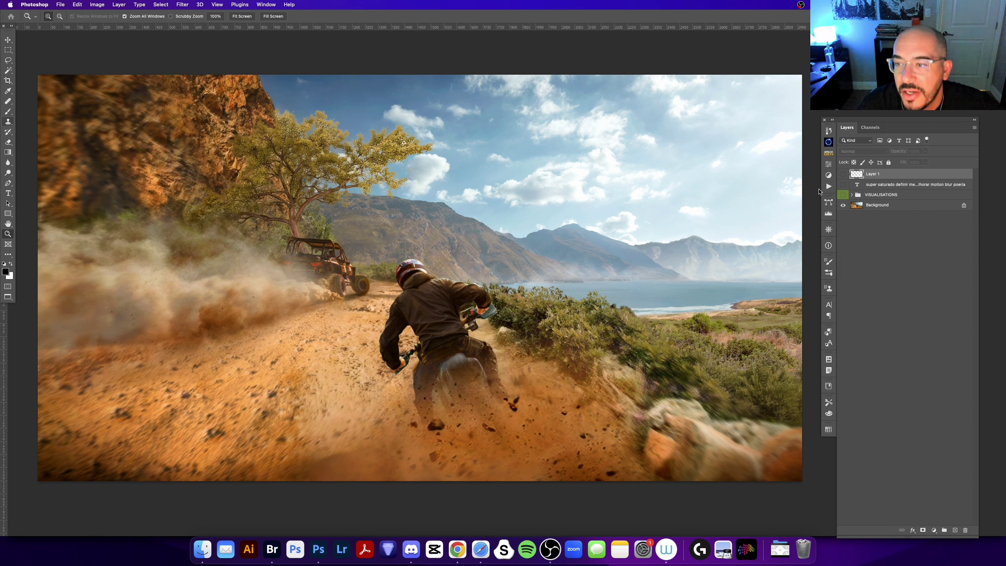
click(843, 174)
click(844, 175)
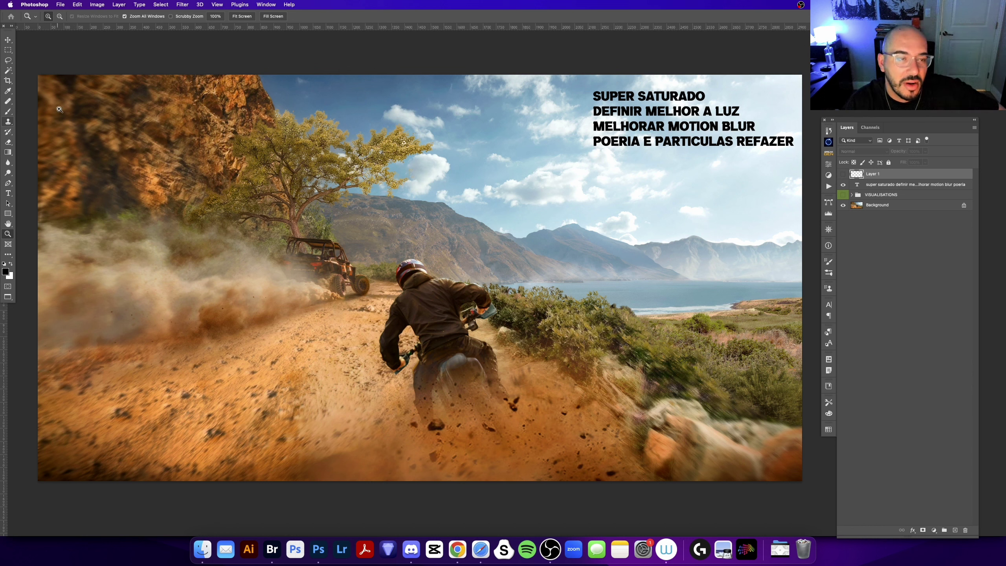
Add a new empty layer and try black, then white, brush loops, undoing each.
click(955, 530)
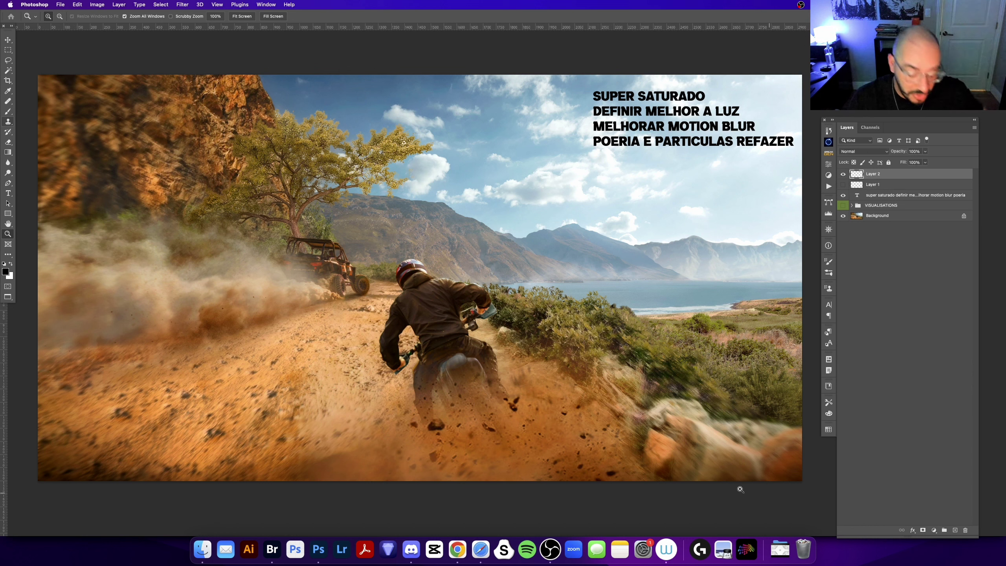
key(b)
drag(45, 88, 236, 76)
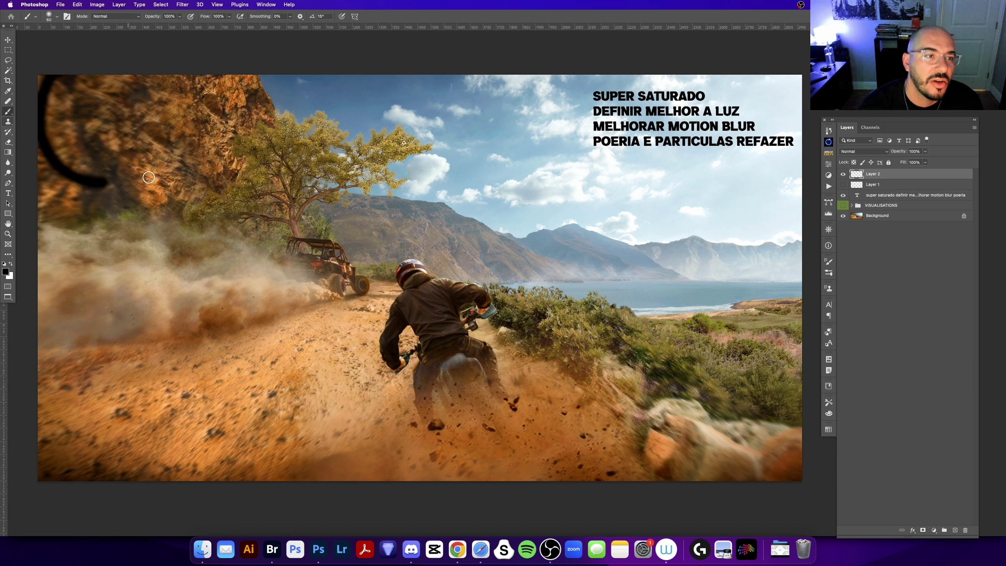
key(super+z)
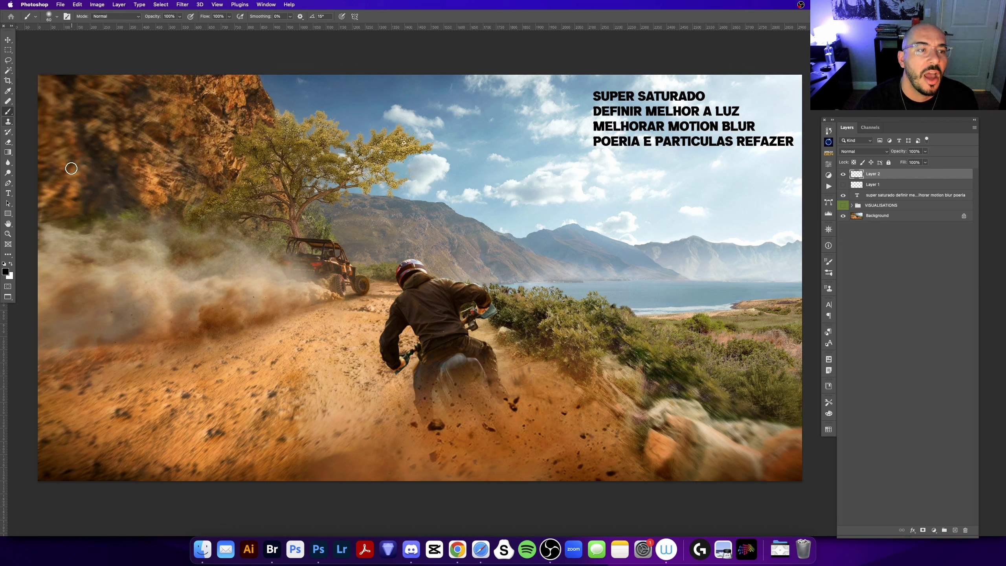
key(x)
mouse_move(40, 206)
mouse_down()
mouse_move(243, 97)
mouse_move(71, 114)
mouse_up()
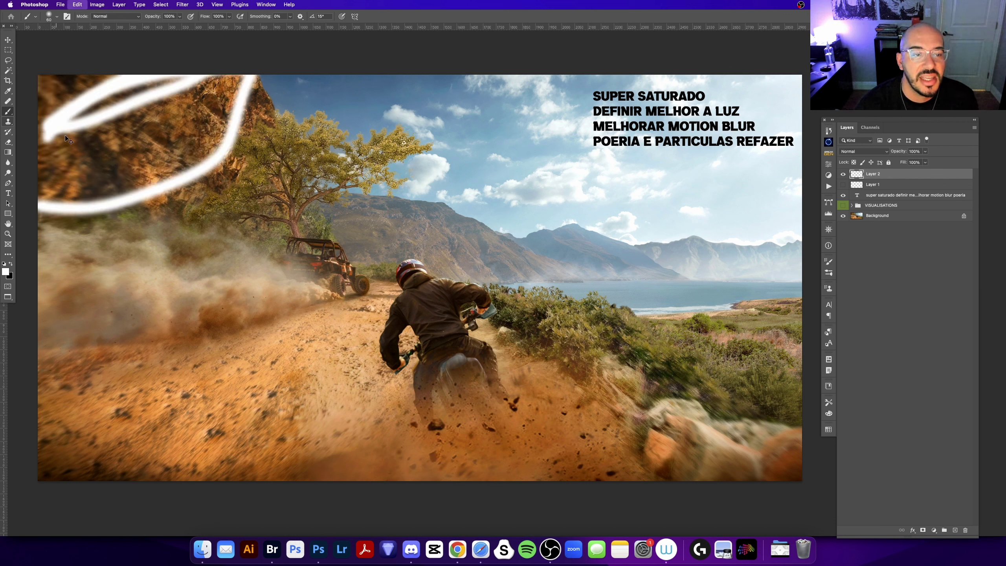
key(super+z)
Zoom in on the dirt track and paint diagonal and curved white strokes.
key(z)
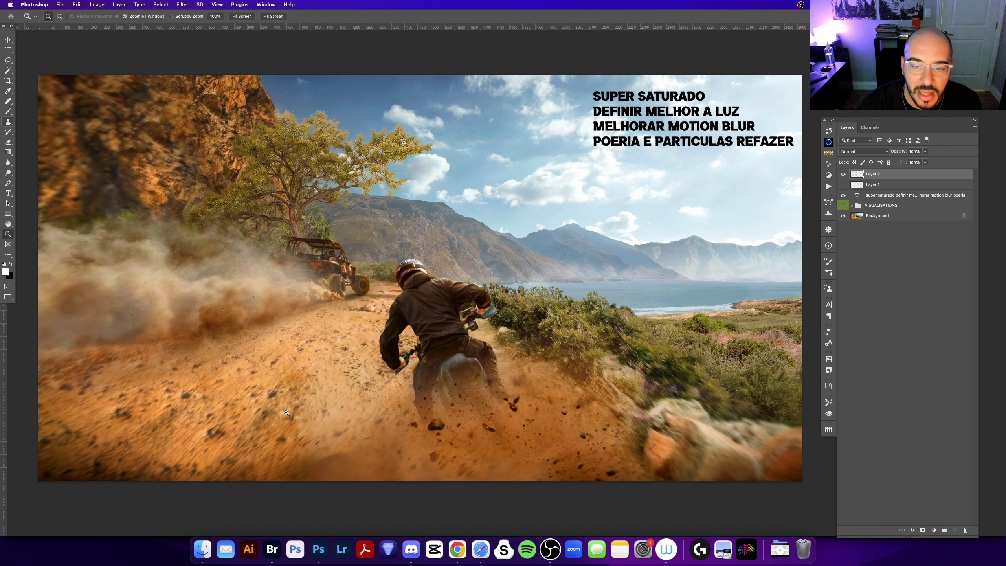
click(287, 388)
key(b)
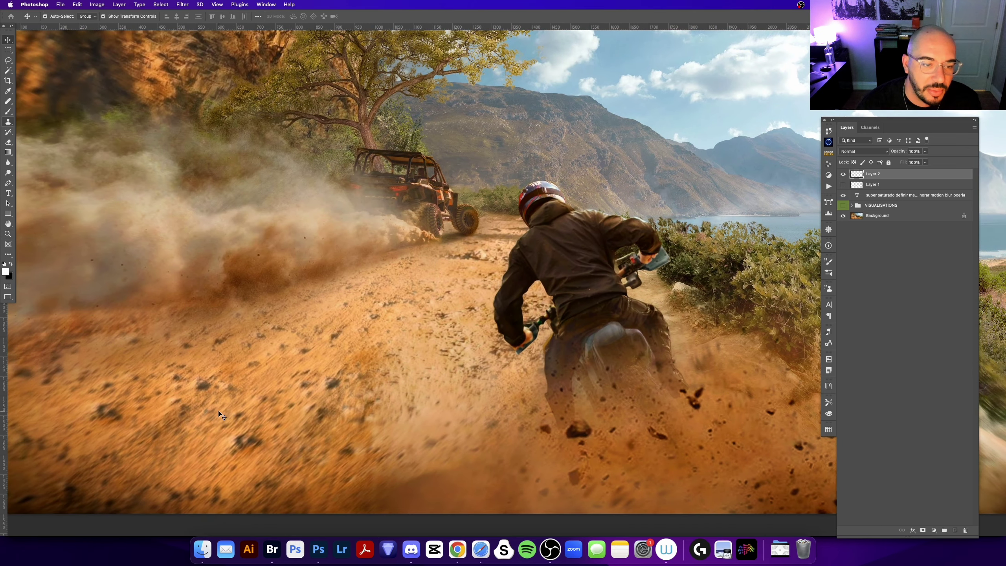
drag(172, 477, 369, 296)
drag(411, 448, 264, 357)
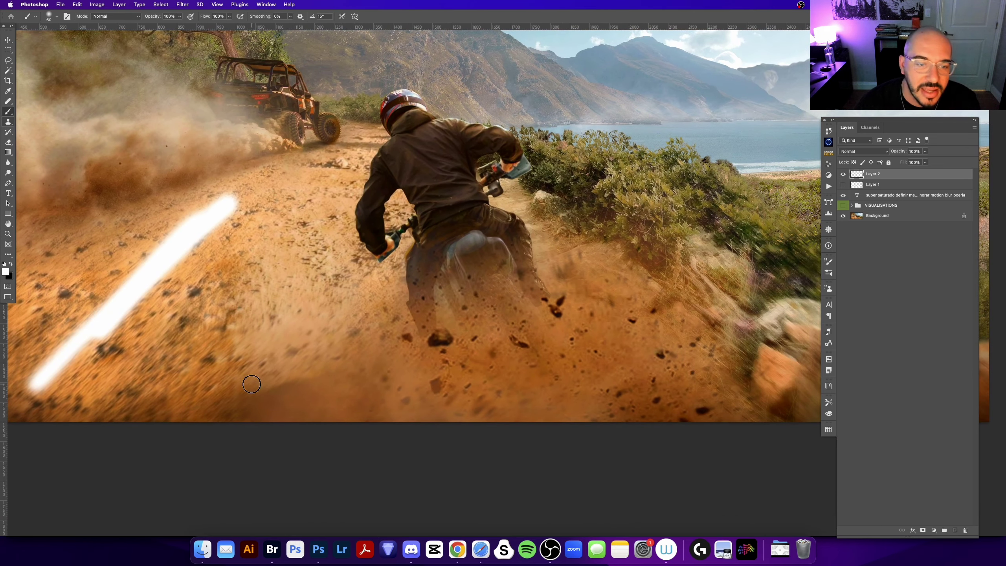
drag(191, 405, 392, 293)
mouse_move(575, 364)
mouse_down()
mouse_move(384, 364)
mouse_move(331, 424)
mouse_up()
Draw two straight white lines toward the lower right, then undo the recent strokes.
click(382, 335)
shift+click(593, 496)
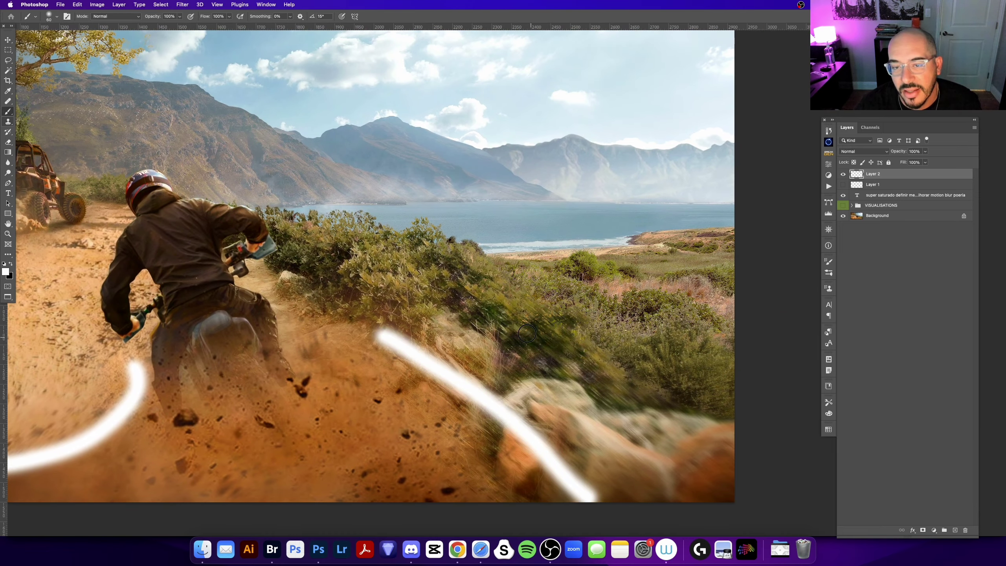
click(452, 293)
shift+click(691, 467)
drag(312, 308, 449, 349)
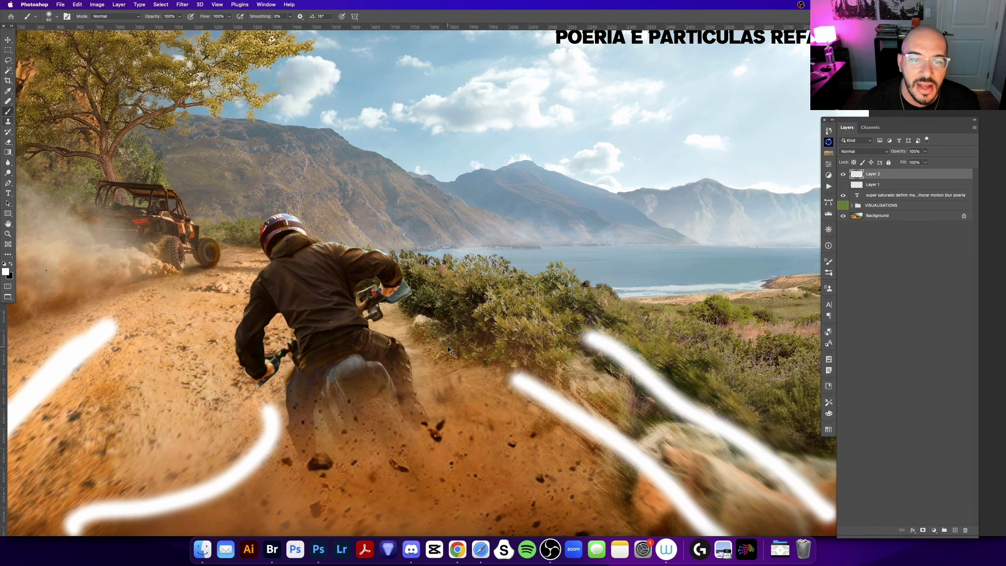
key(ctrl+z)
key(ctrl+z)
key(ctrl+z)
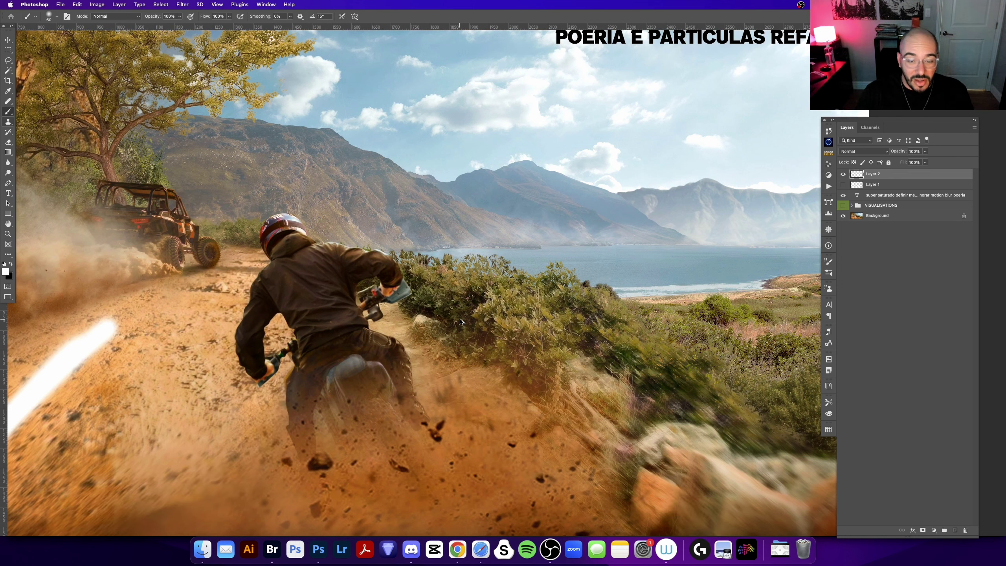
key(ctrl+z)
key(ctrl+minus)
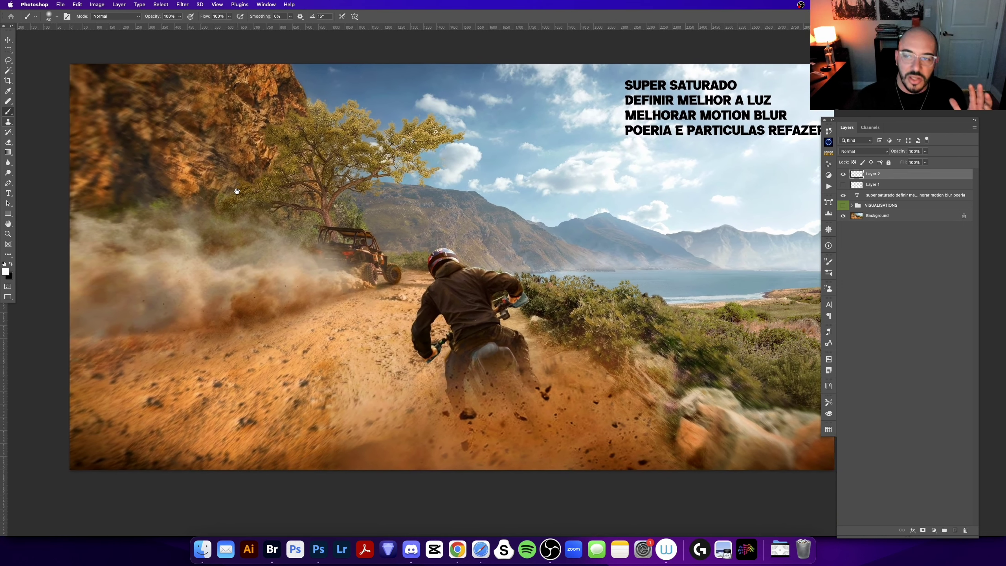
Reposition the image and turn on Layer 1 to reveal the white arrows and RECORTE labels.
drag(292, 207, 215, 187)
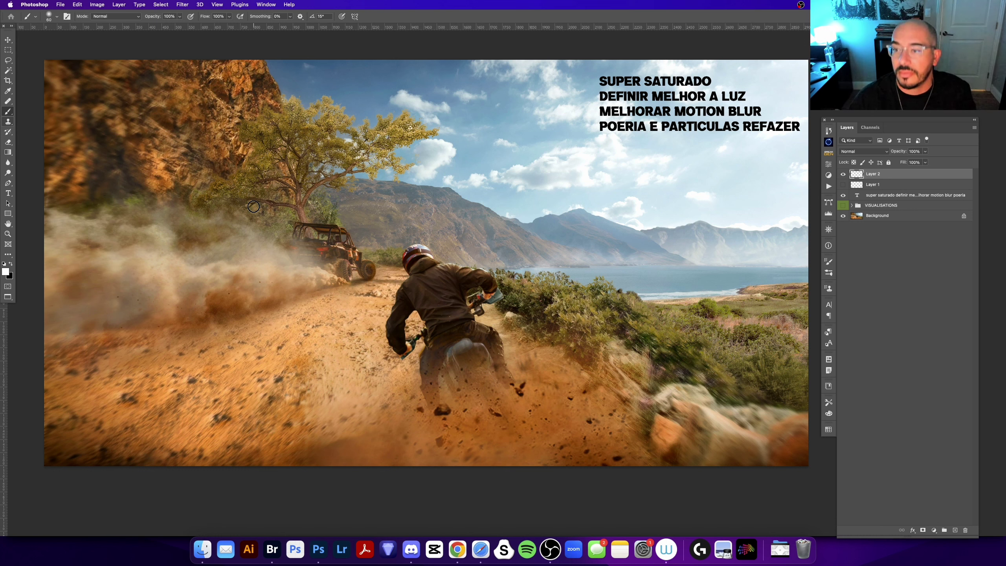
click(843, 174)
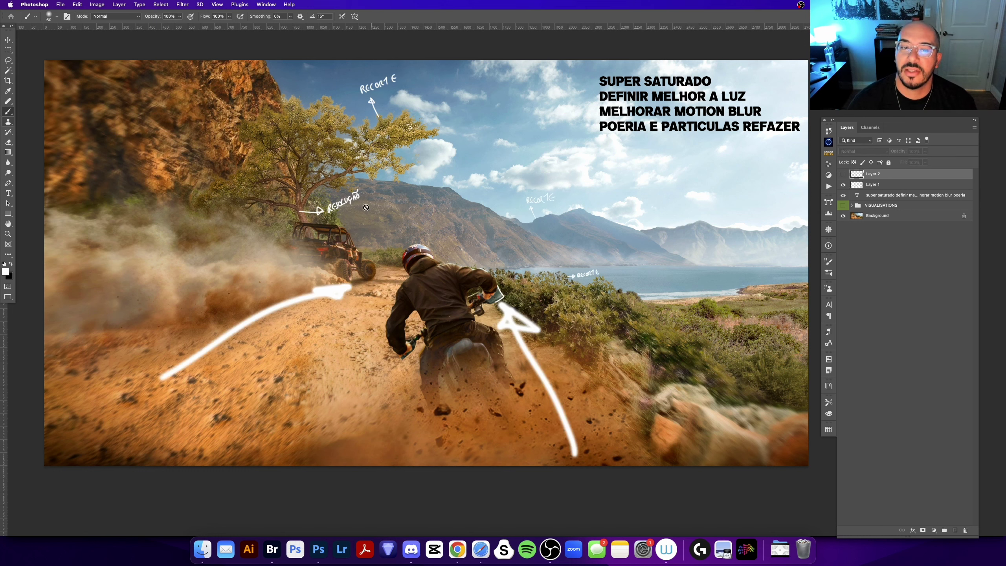
scroll(366, 207, right, 3)
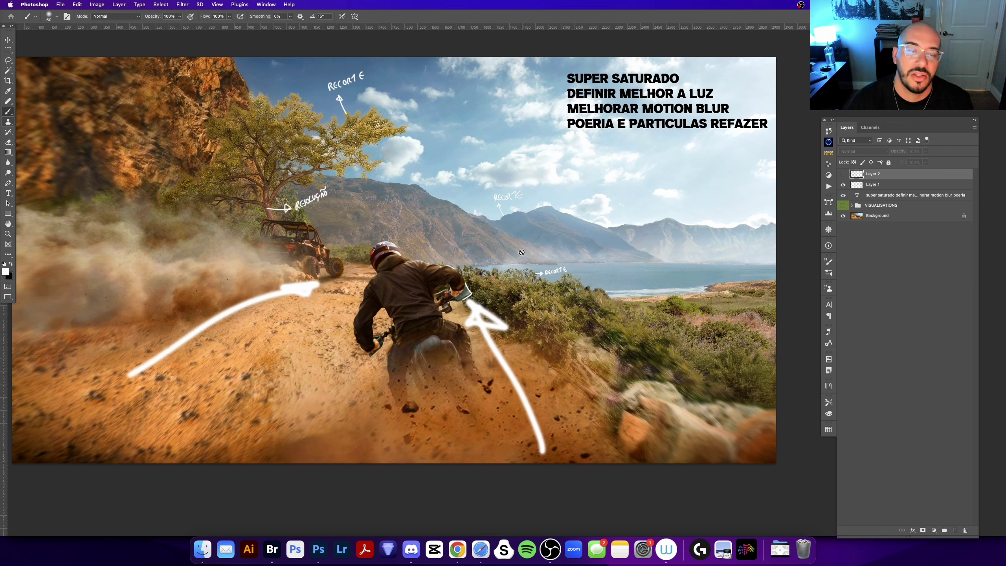
key(z)
click(509, 200)
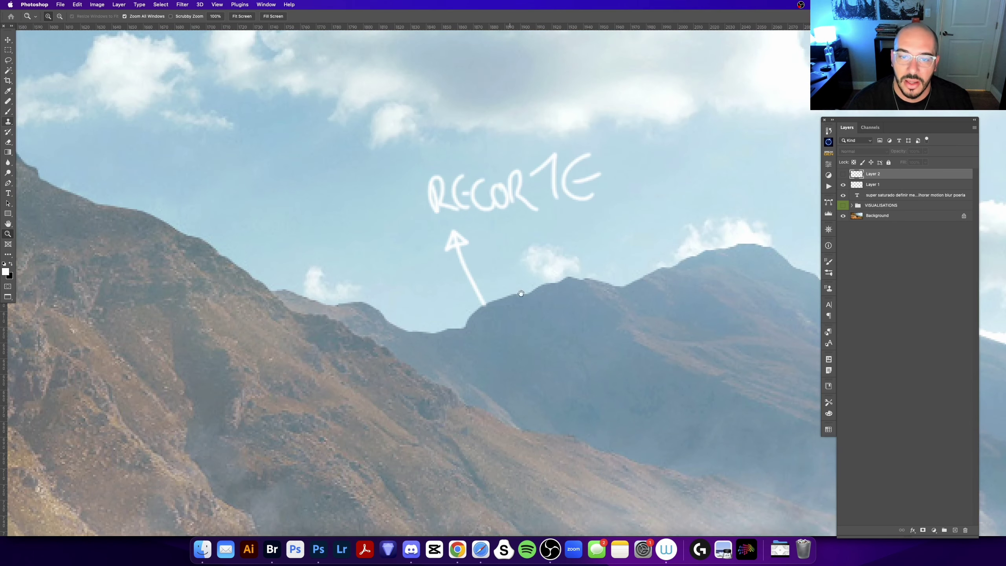
drag(521, 293, 428, 263)
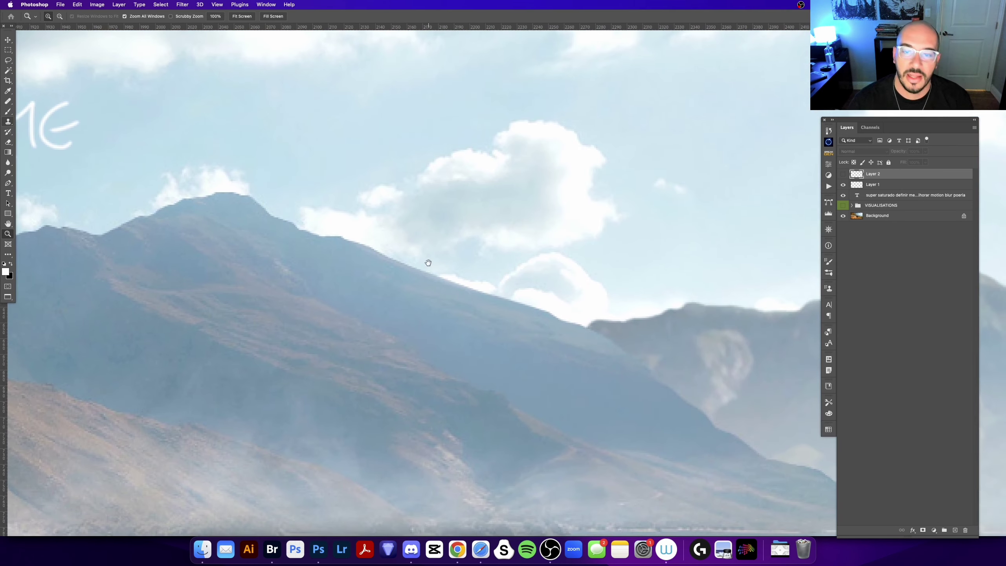
mouse_move(638, 337)
mouse_down()
mouse_move(344, 227)
mouse_move(276, 225)
mouse_up()
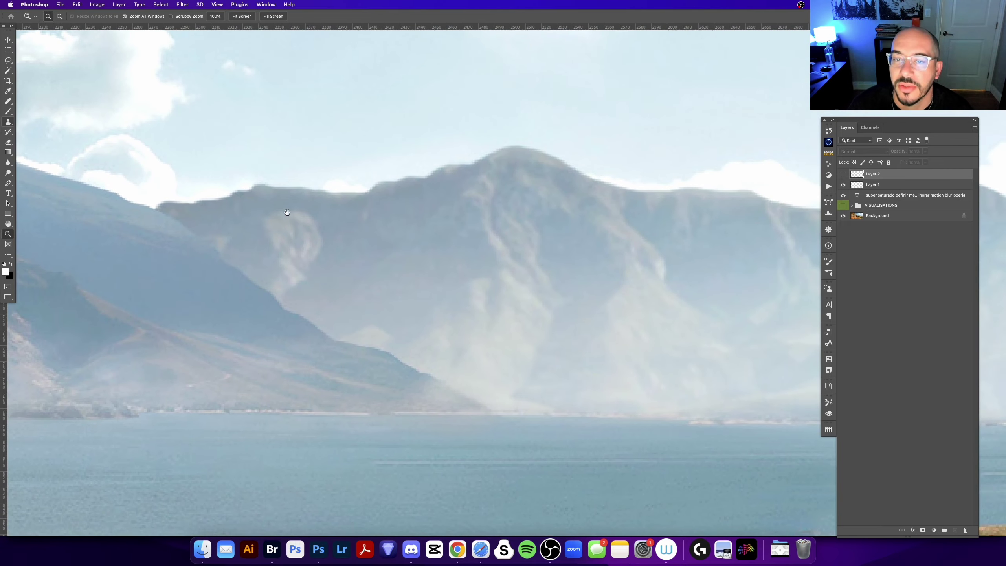
mouse_move(164, 263)
mouse_down()
mouse_move(422, 254)
mouse_move(705, 225)
mouse_up()
drag(195, 251, 301, 250)
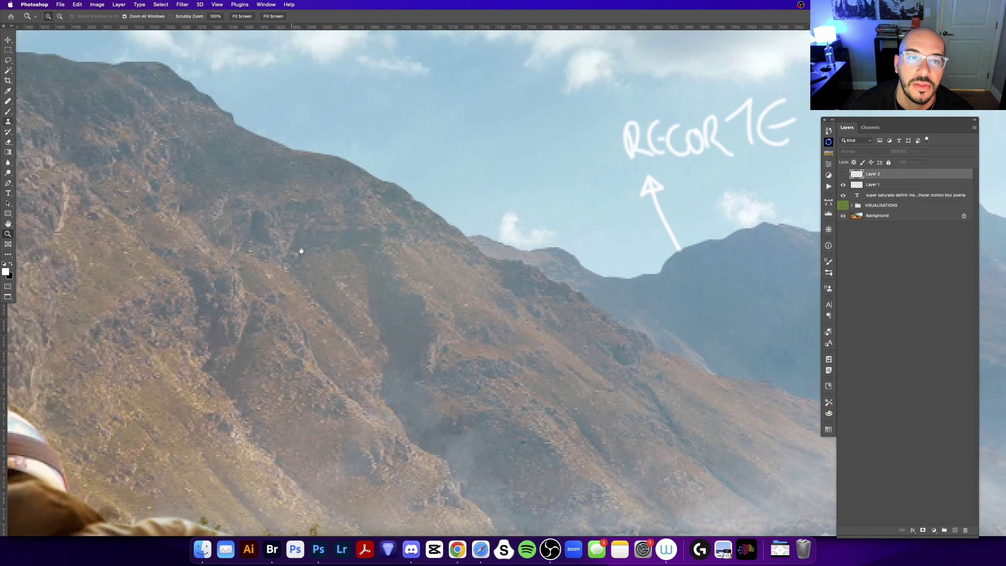
drag(241, 143, 419, 234)
scroll(498, 257, left, 3)
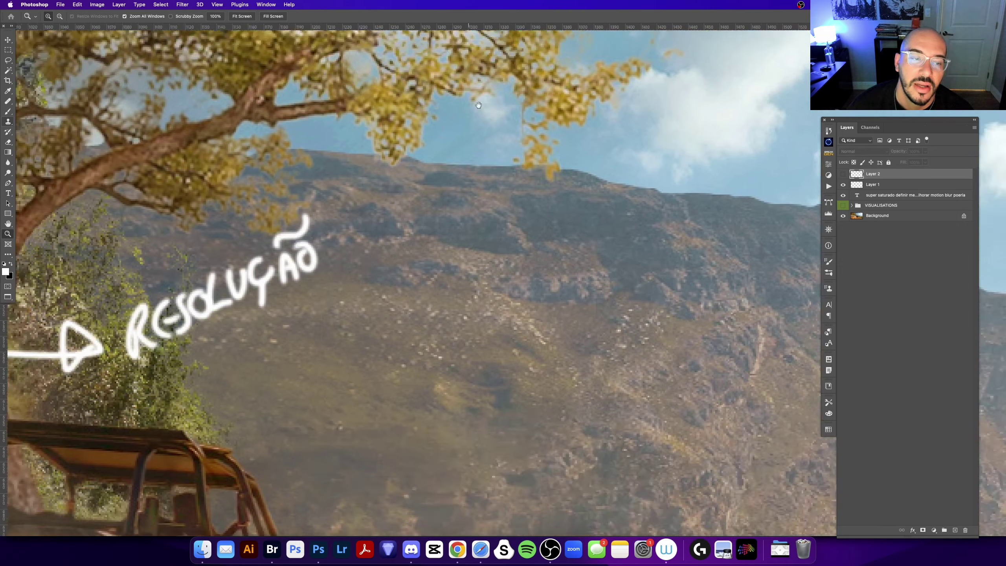
scroll(468, 274, left, 3)
scroll(436, 289, left, 3)
scroll(573, 181, right, 5)
scroll(573, 181, up, 2)
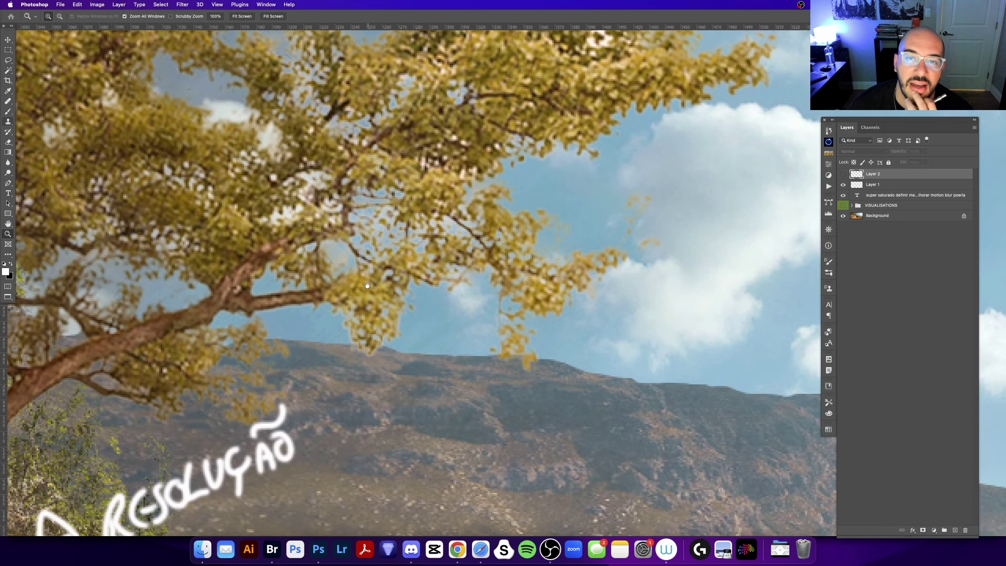
scroll(446, 212, right, 3)
scroll(445, 212, up, 2)
drag(314, 202, 422, 349)
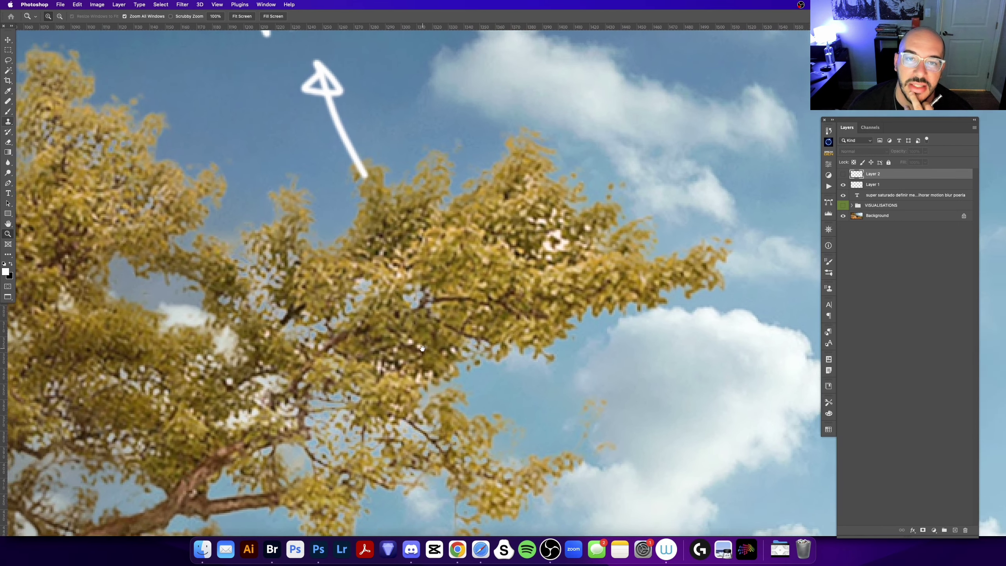
scroll(299, 292, left, 3)
scroll(298, 292, up, 1)
scroll(329, 233, left, 2)
scroll(357, 178, left, 2)
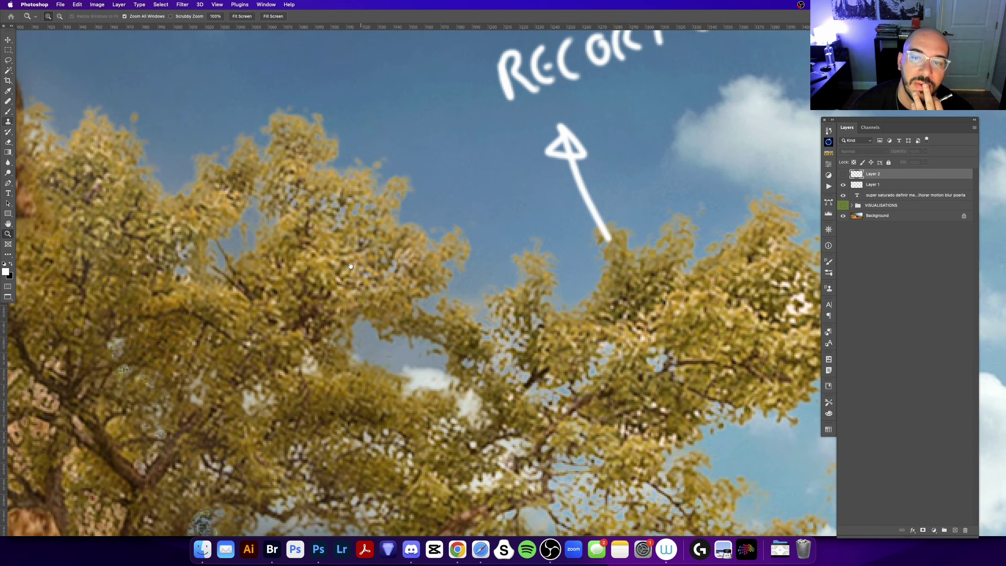
scroll(386, 117, left, 3)
scroll(386, 117, down, 3)
scroll(386, 117, down, 5)
scroll(393, 125, down, 3)
scroll(399, 134, left, 2)
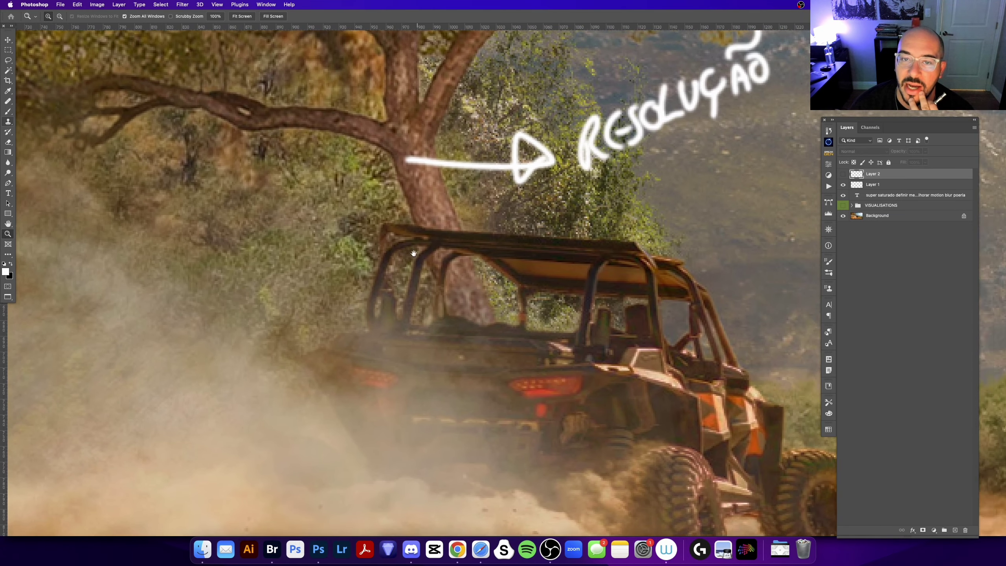
scroll(412, 167, up, 2)
scroll(389, 201, right, 1)
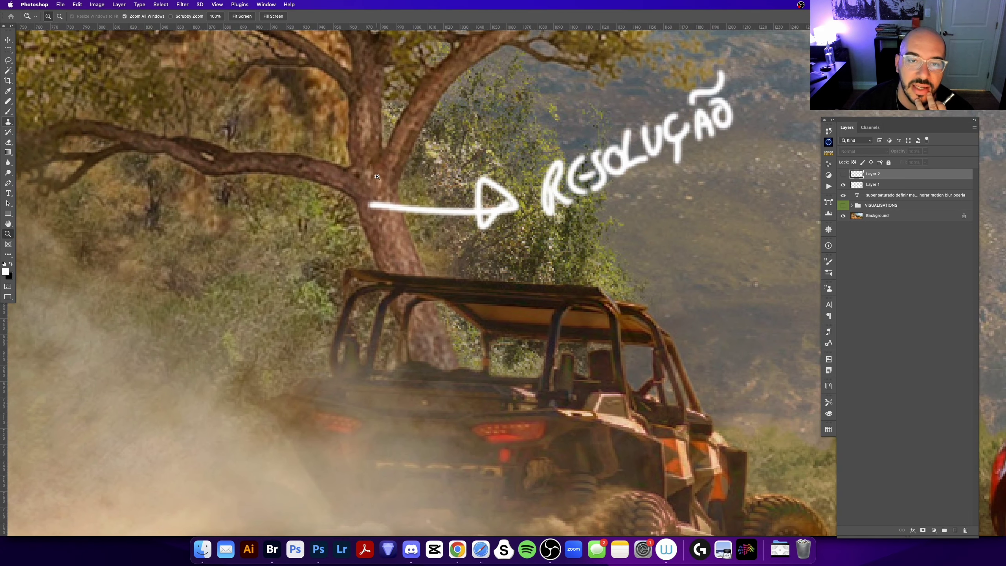
scroll(501, 403, down, 5)
scroll(501, 402, right, 6)
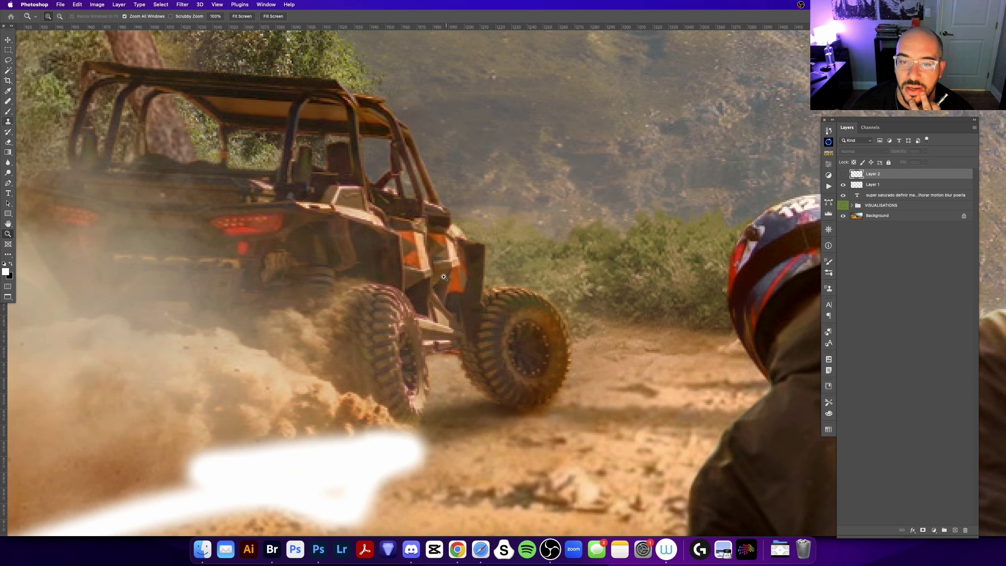
scroll(619, 379, right, 6)
scroll(606, 238, down, 3)
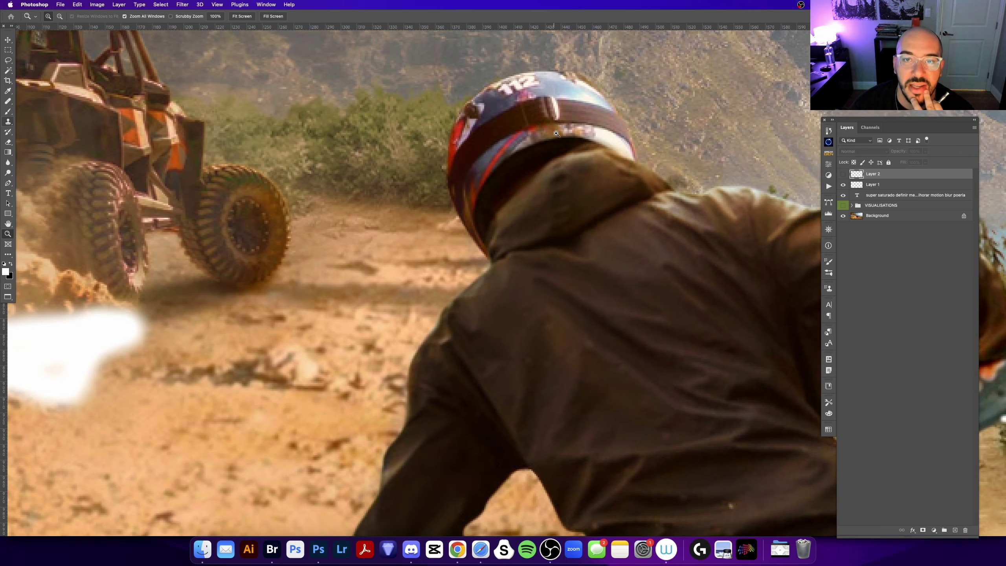
scroll(557, 134, right, 5)
scroll(404, 206, right, 8)
scroll(405, 206, down, 4)
scroll(337, 238, up, 2)
scroll(337, 238, right, 4)
scroll(280, 257, right, 5)
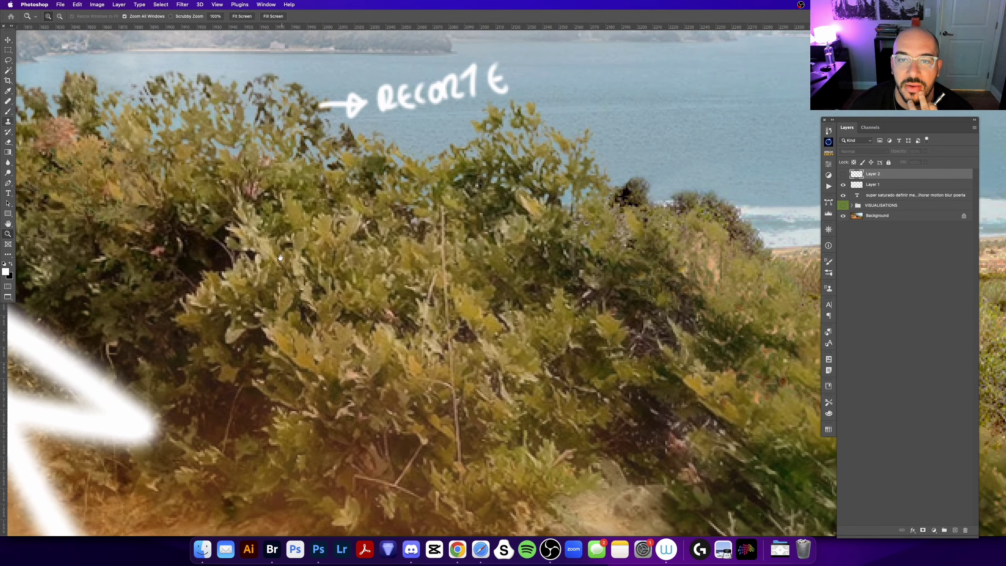
scroll(281, 258, right, 3)
scroll(285, 269, up, 4)
scroll(286, 270, right, 3)
scroll(293, 293, right, 2)
scroll(302, 315, right, 6)
scroll(303, 315, down, 3)
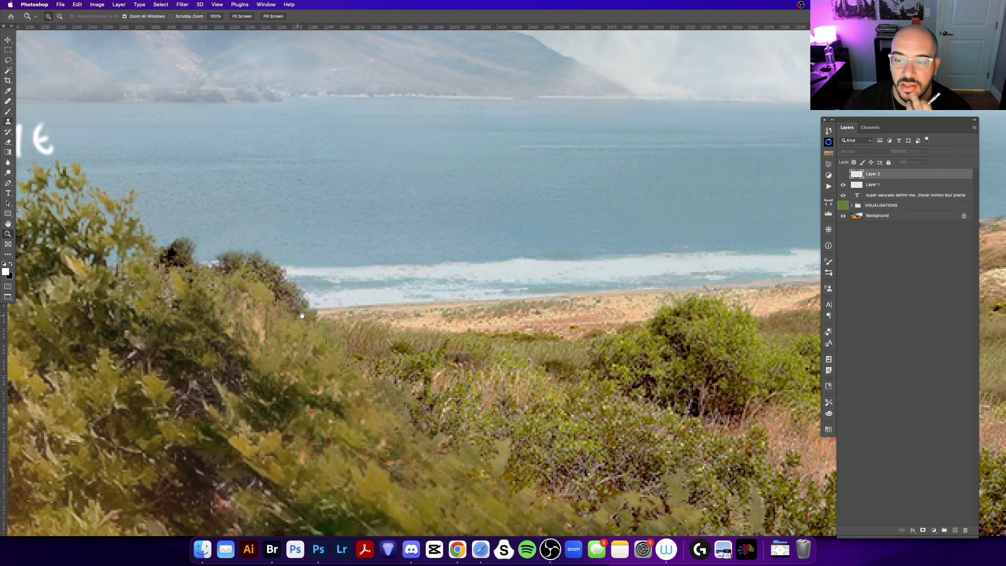
alt+click(477, 356)
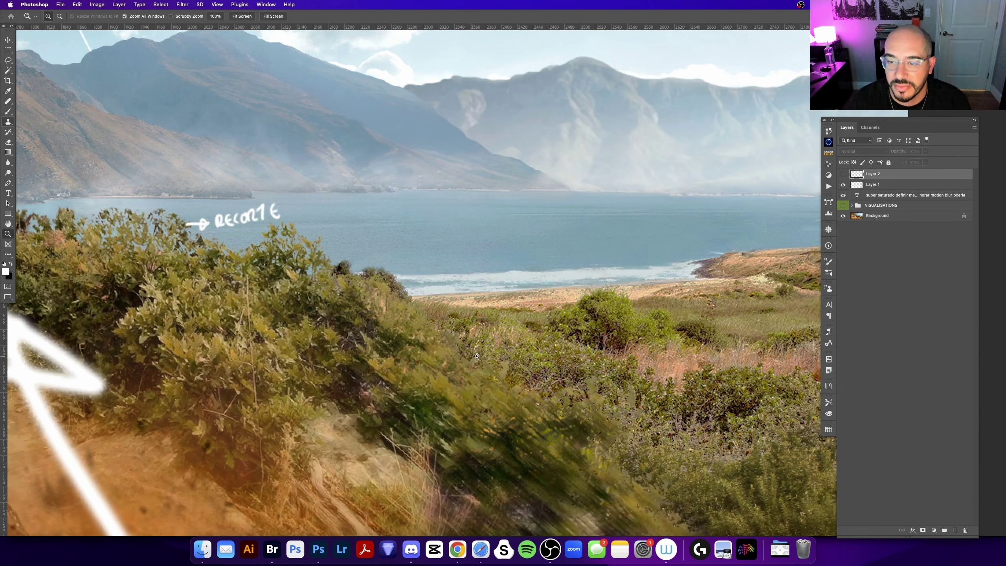
scroll(495, 329, down, 2)
scroll(475, 318, right, 3)
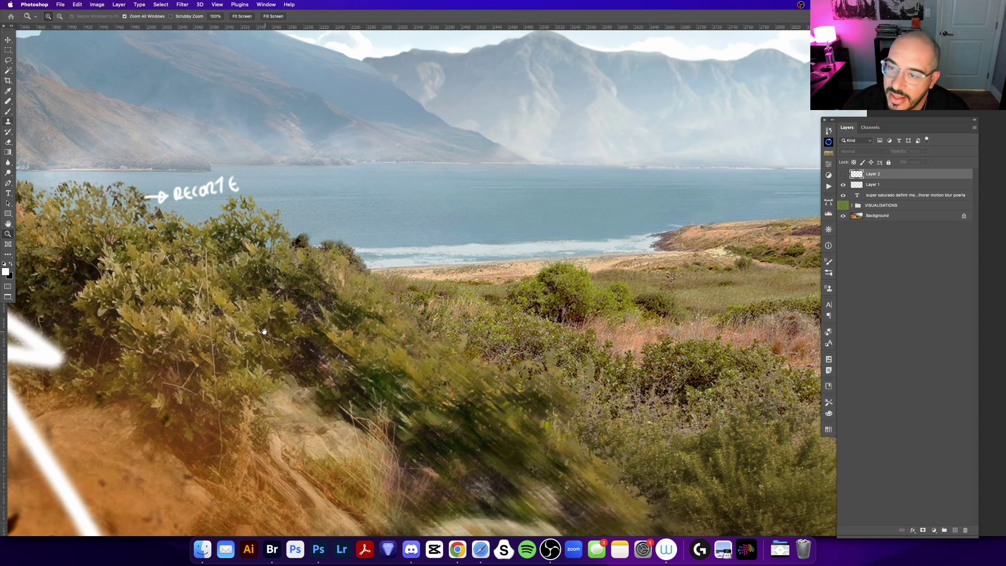
scroll(377, 330, left, 10)
scroll(376, 330, up, 5)
scroll(325, 330, left, 12)
scroll(280, 331, left, 2)
drag(281, 332, 404, 329)
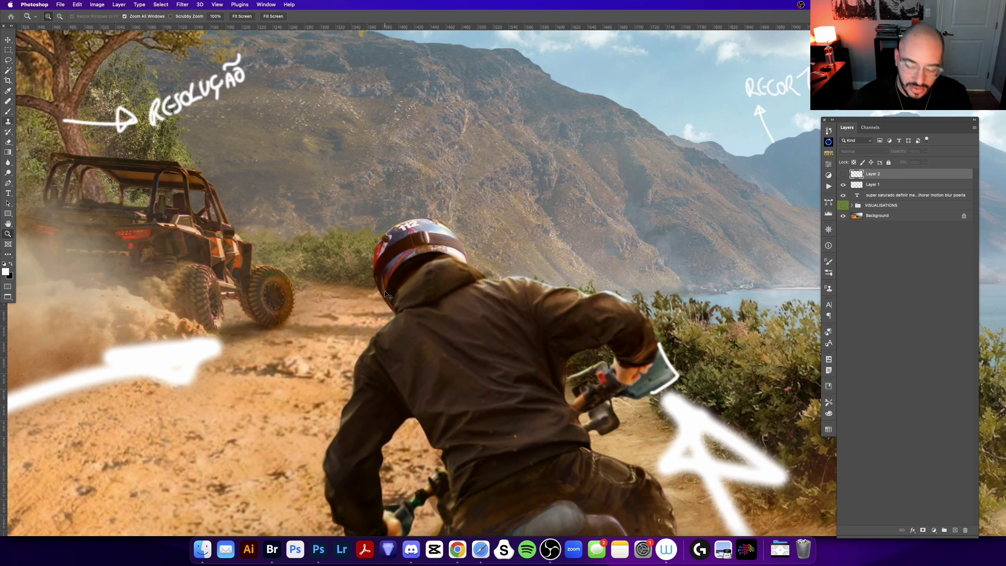
key(super+0)
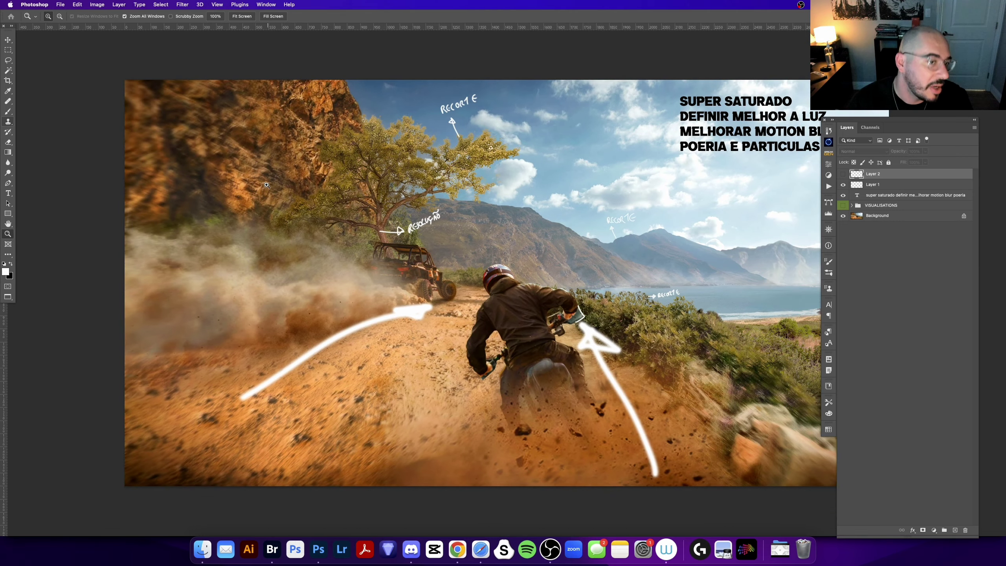
scroll(266, 185, down, 2)
scroll(264, 163, right, 5)
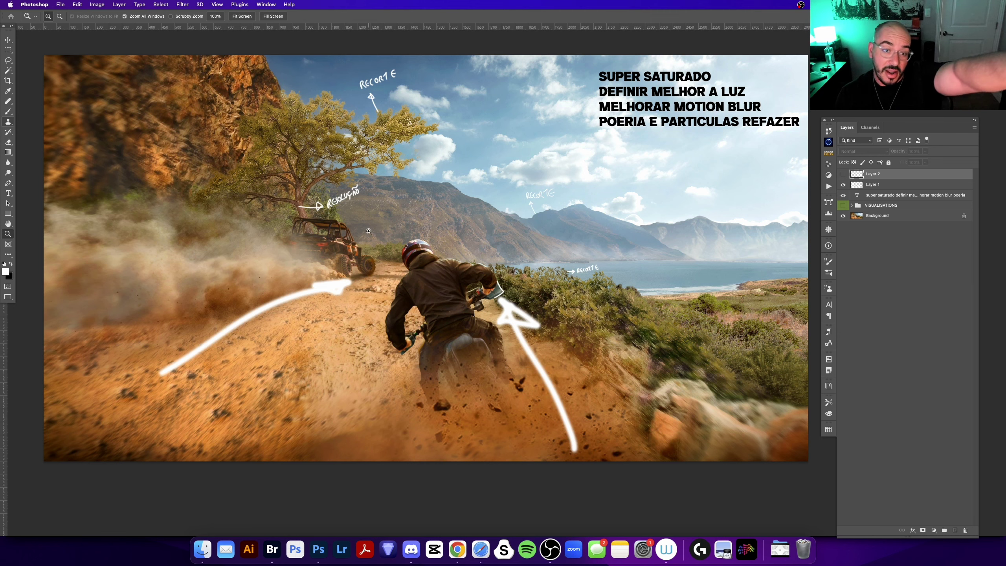
click(358, 285)
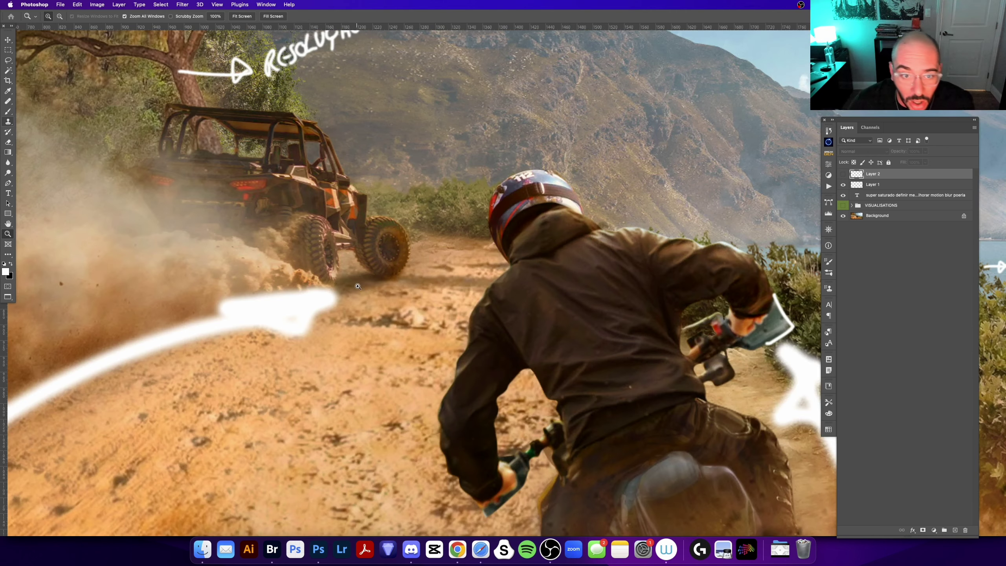
drag(494, 234, 264, 324)
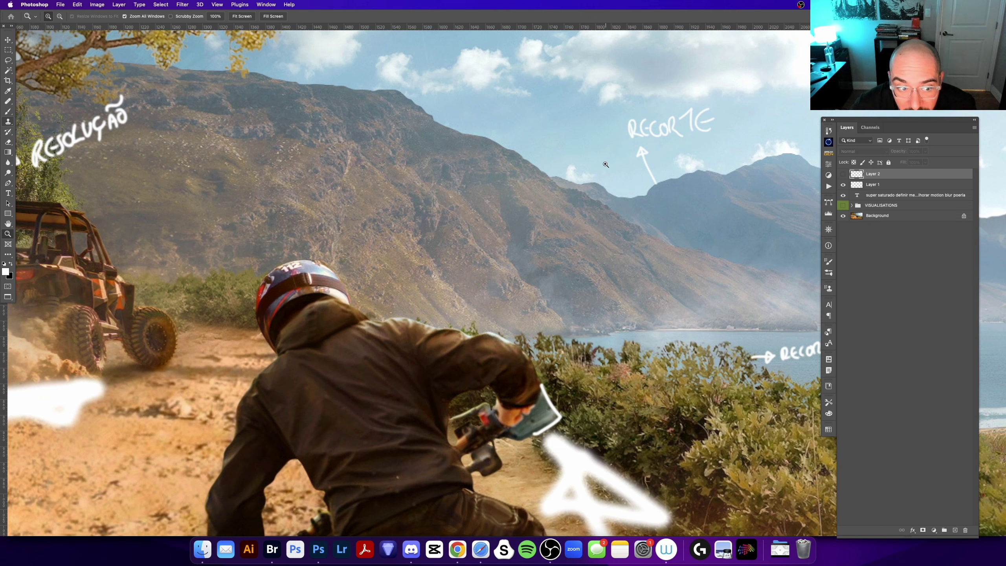
key(super+0)
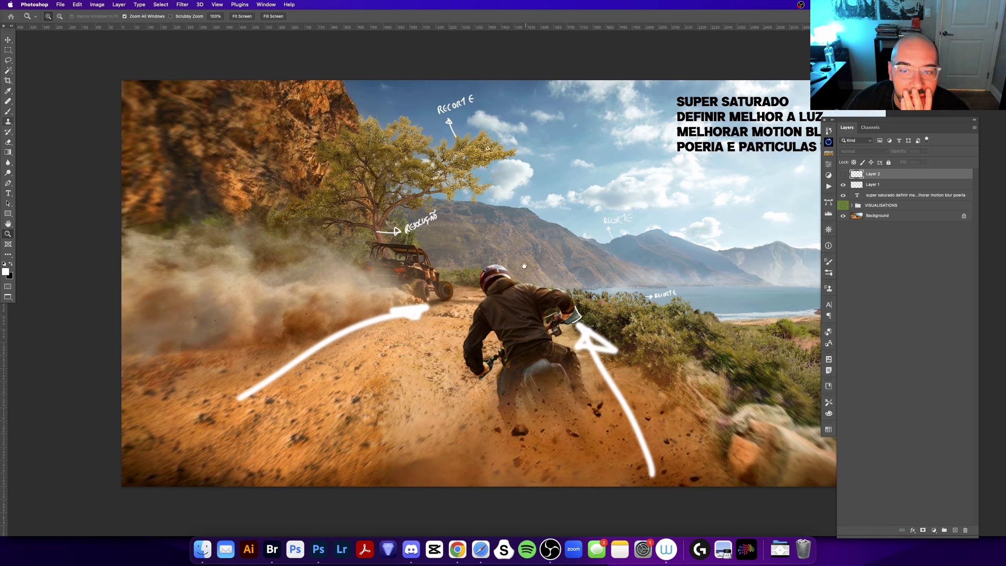
mouse_move(491, 264)
mouse_down()
mouse_move(432, 261)
mouse_move(440, 255)
mouse_up()
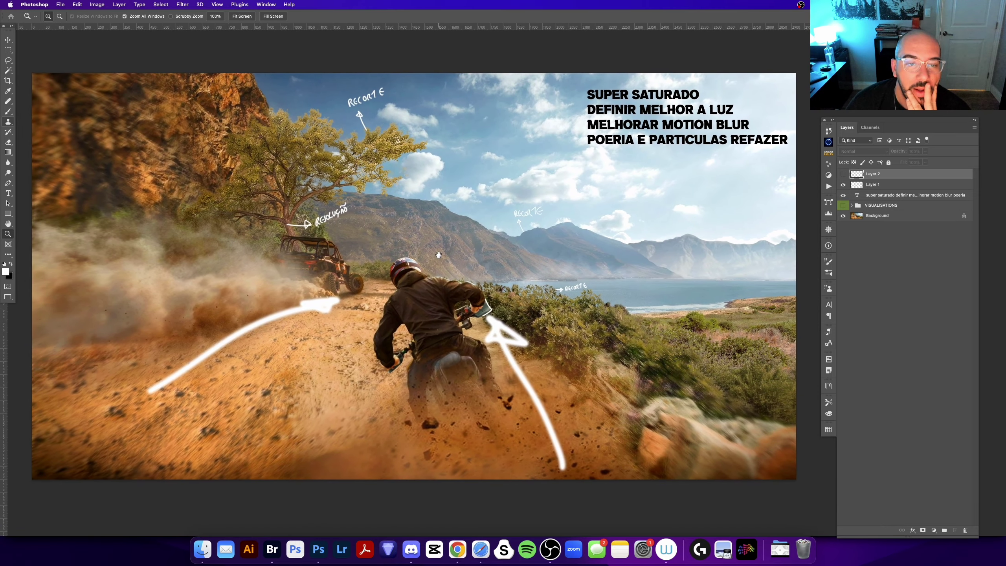
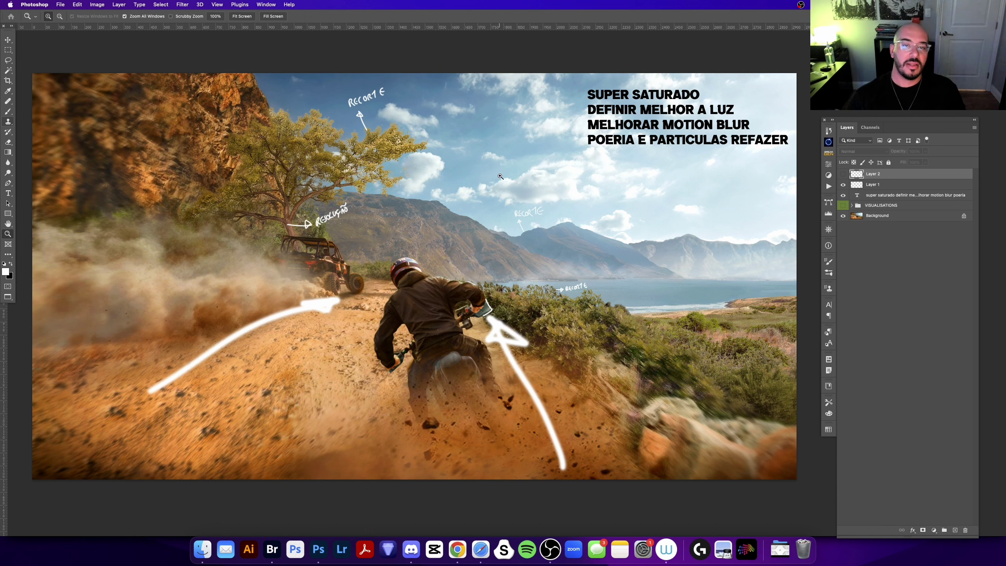
Close the dirt-bike composite with its review notes, answering the save prompt.
drag(487, 187, 495, 172)
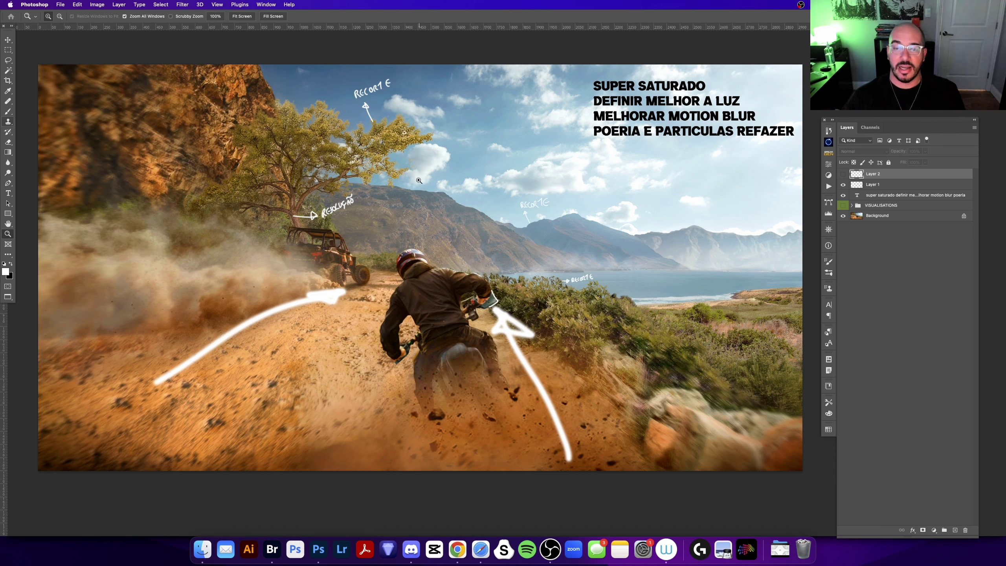
scroll(409, 203, up, 2)
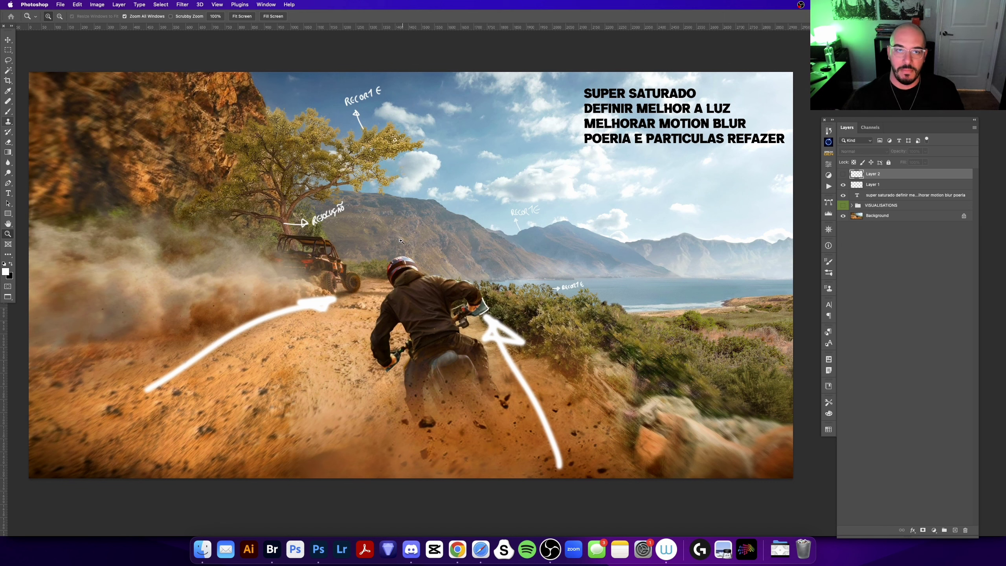
key(super+w)
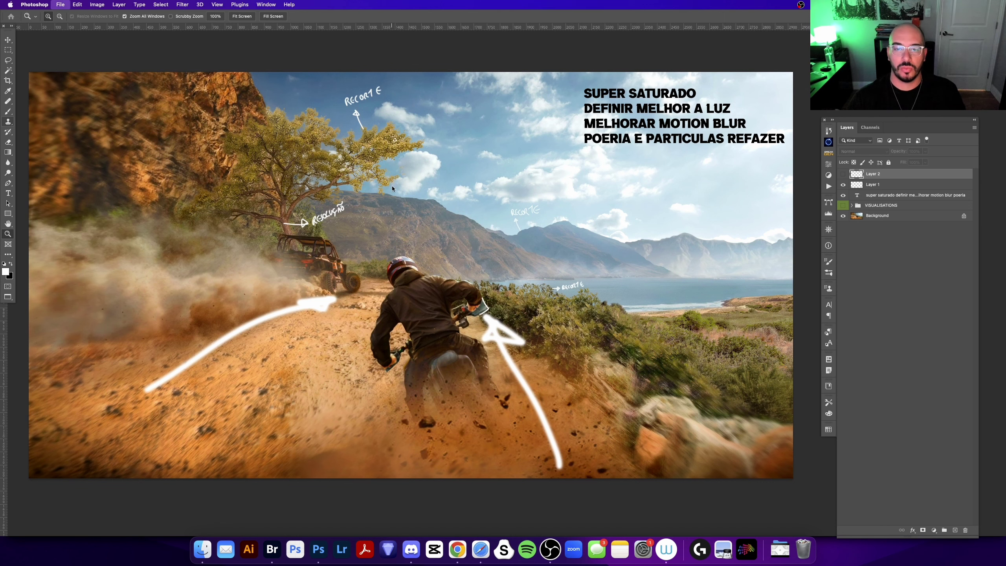
click(525, 196)
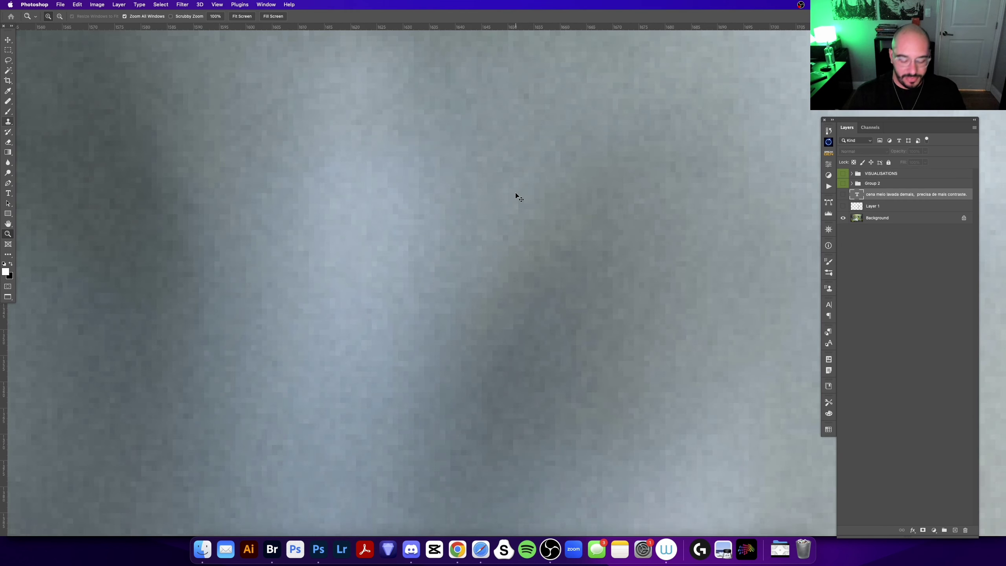
Fit the matcha bottle composite on screen and cycle through the screen modes.
key(super+0)
key(f)
key(f)
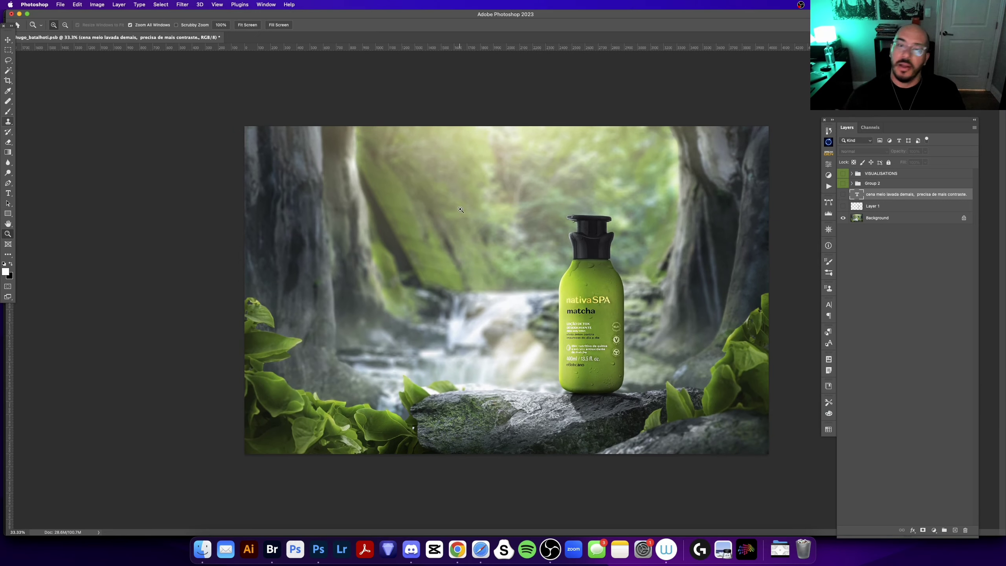
key(g)
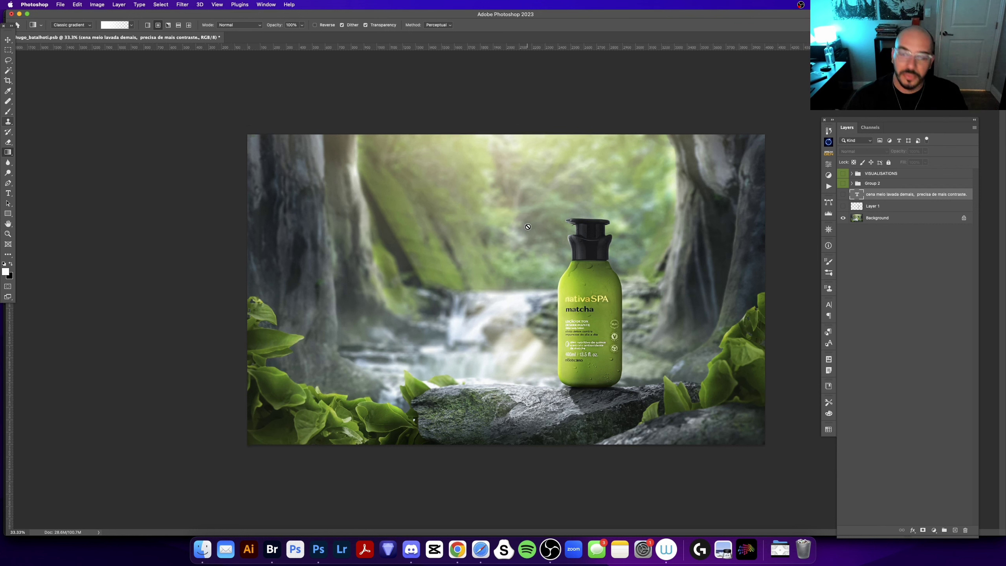
key(f)
key(z)
Zoom in and out on the bottle scene, then show Layer 1's red markup and the caption.
click(458, 193)
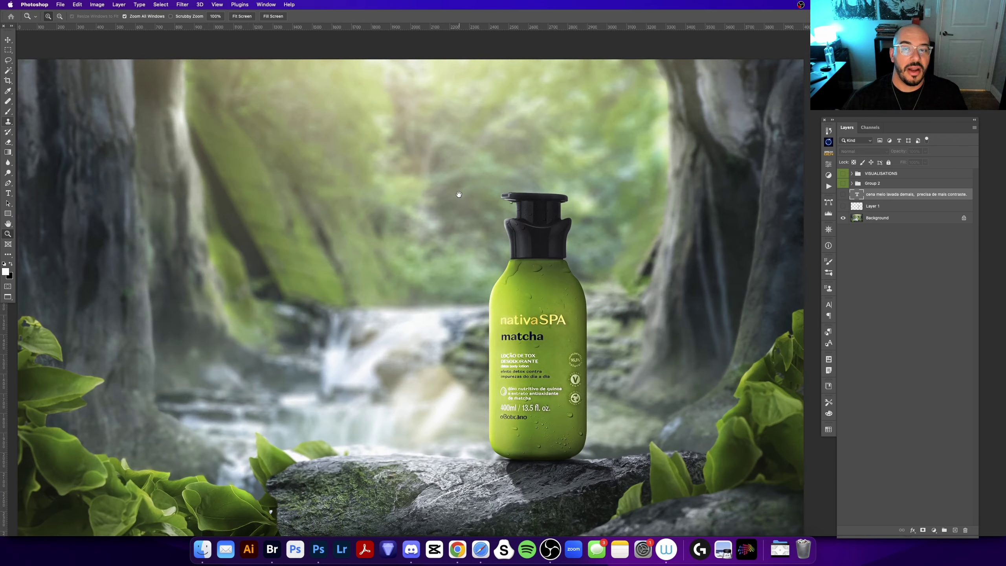
drag(472, 170, 467, 170)
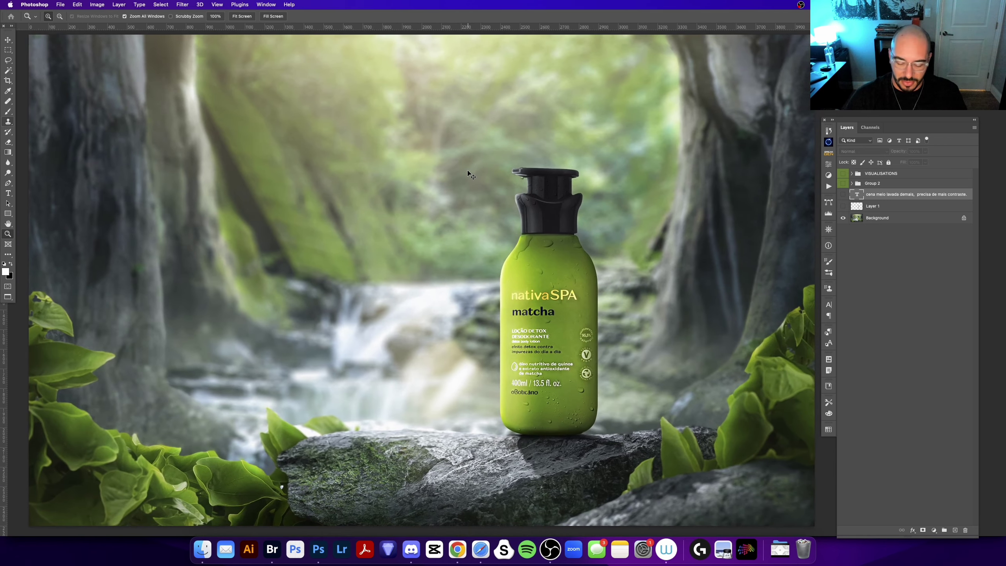
key(super+minus)
scroll(446, 247, up, 2)
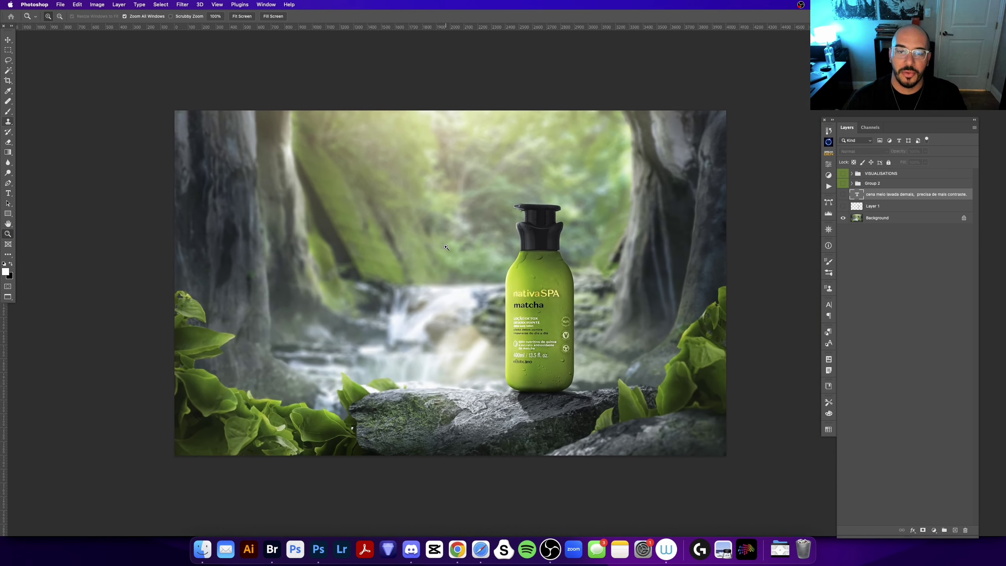
scroll(447, 246, up, 3)
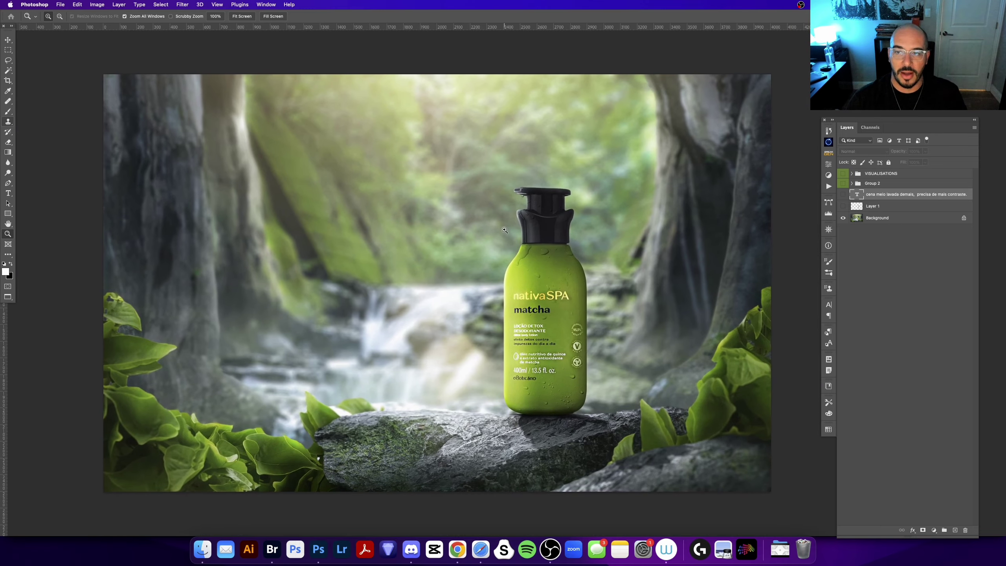
click(843, 205)
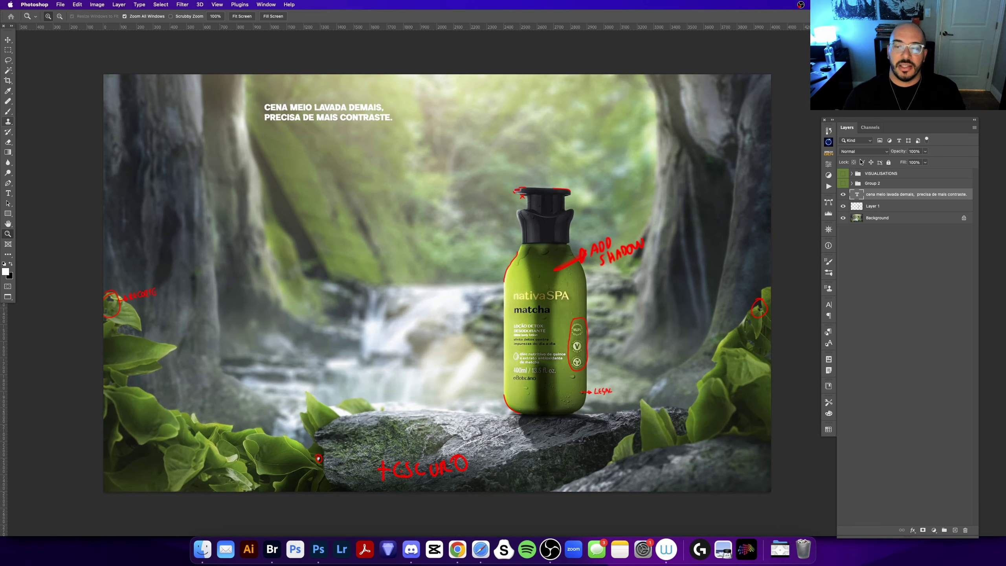
Hide the contrast caption layer and zoom in on the circled leaf at left.
click(844, 194)
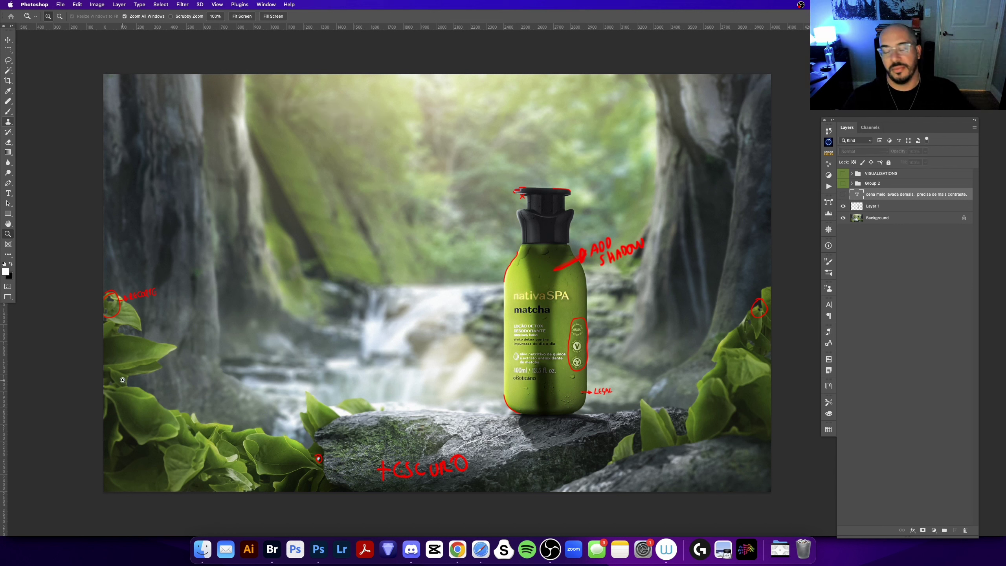
click(110, 311)
click(102, 283)
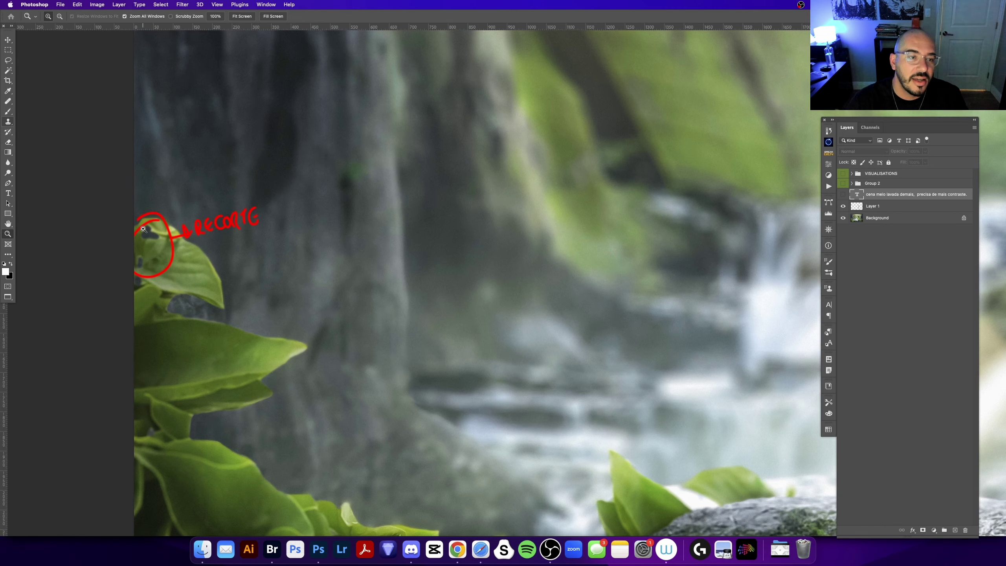
mouse_move(159, 277)
mouse_down()
mouse_move(146, 223)
mouse_move(121, 212)
mouse_up()
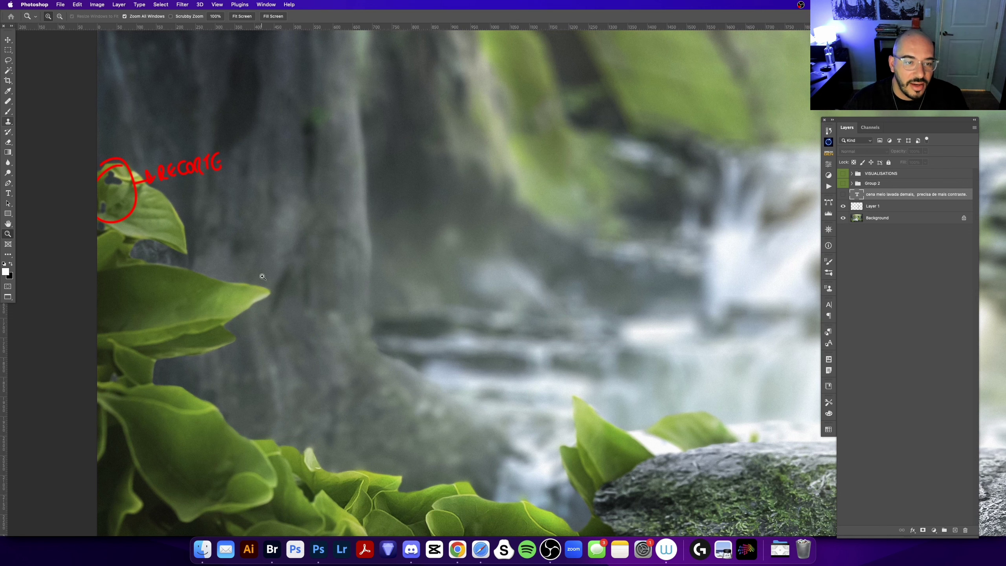
drag(181, 398, 157, 327)
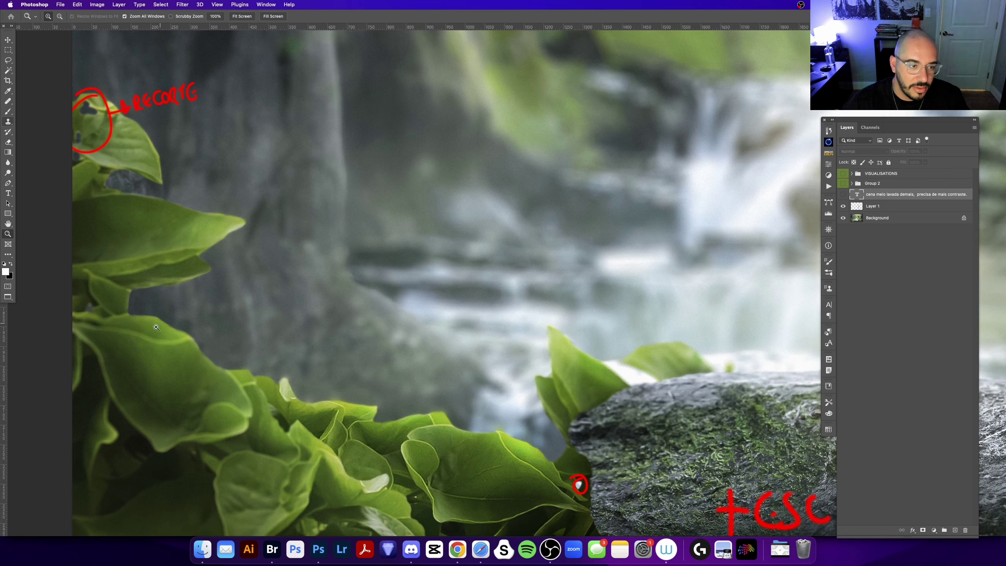
Pan across the leaves and rock to inspect the ADD SHADOW, +ESCURO, LEGAL and badge notes.
scroll(192, 358, down, 3)
scroll(178, 355, right, 3)
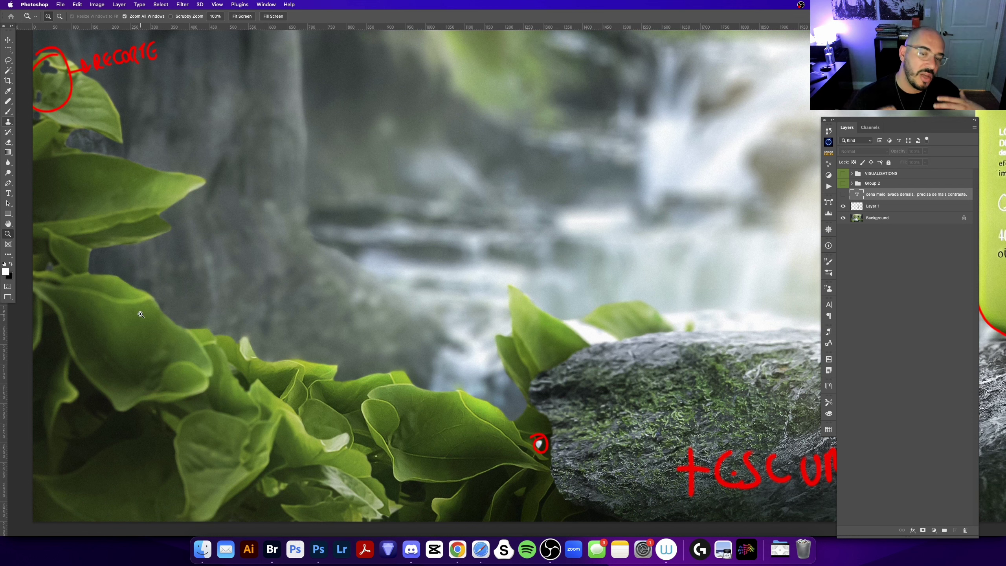
drag(296, 391, 305, 324)
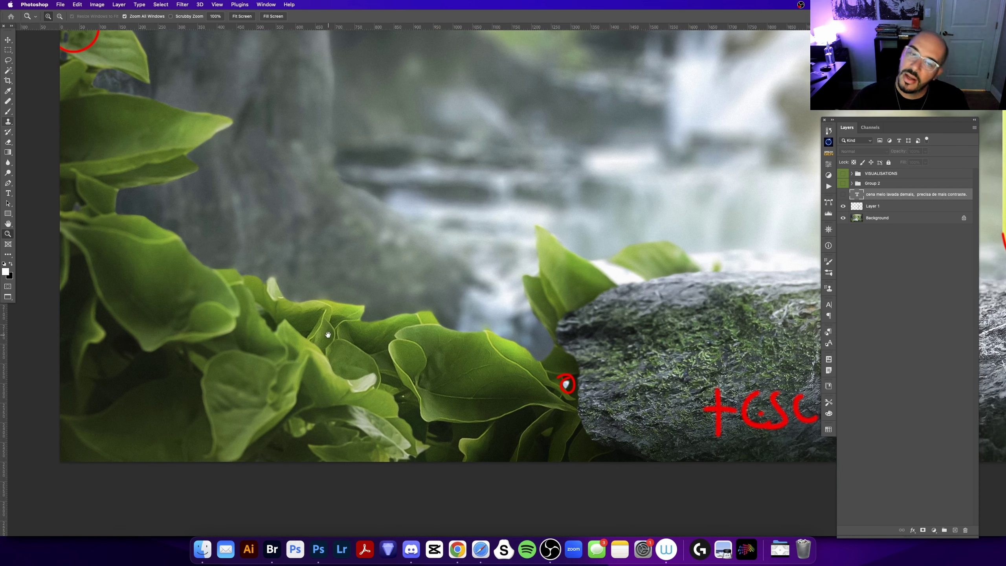
drag(259, 267, 265, 272)
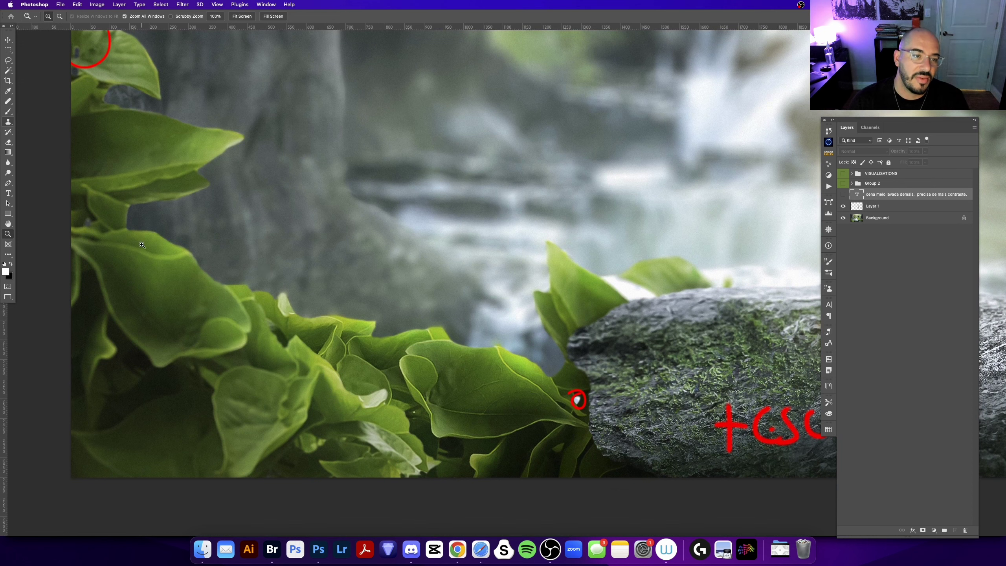
scroll(458, 268, down, 3)
scroll(457, 268, right, 5)
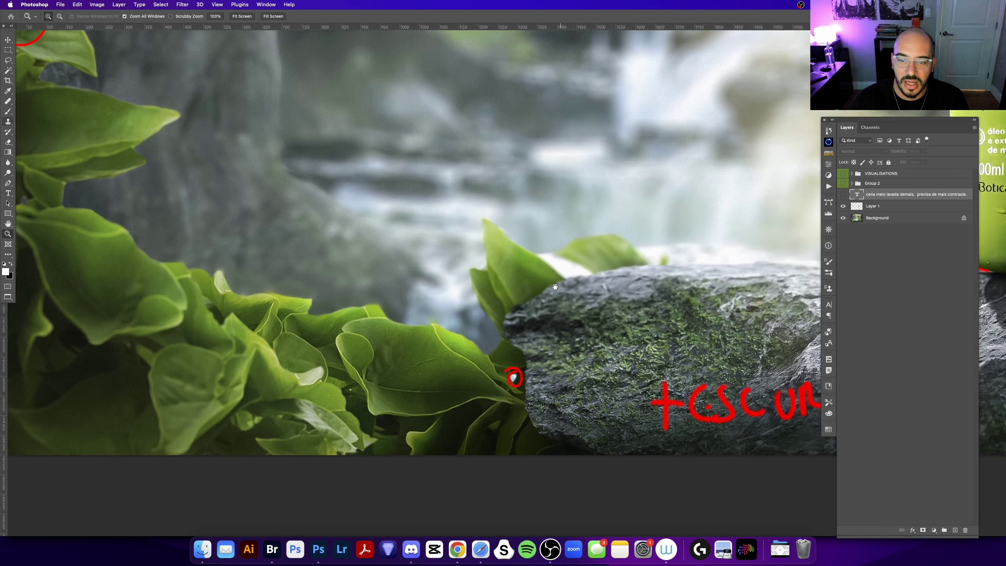
scroll(650, 319, right, 10)
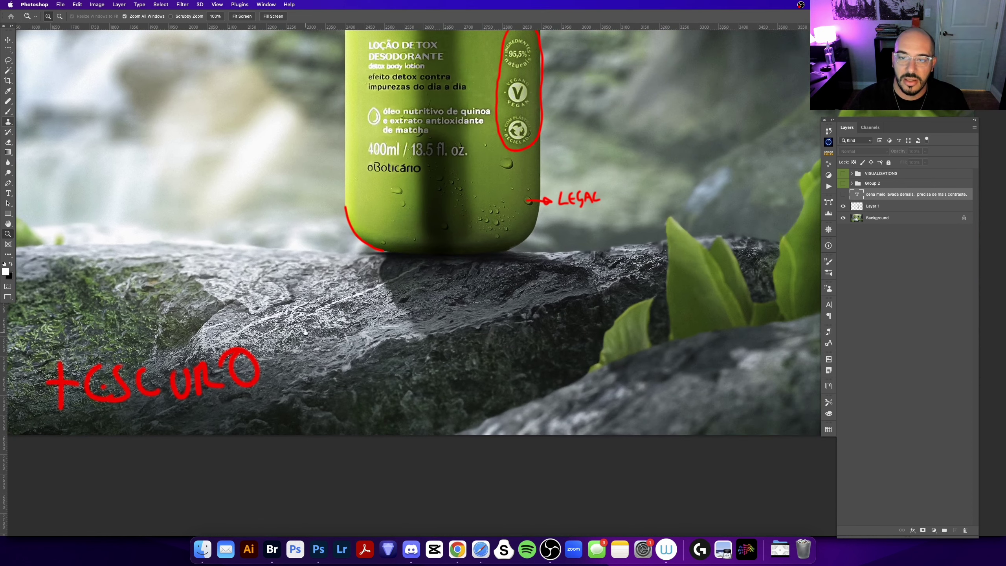
scroll(634, 277, right, 2)
scroll(614, 238, right, 5)
scroll(587, 184, up, 3)
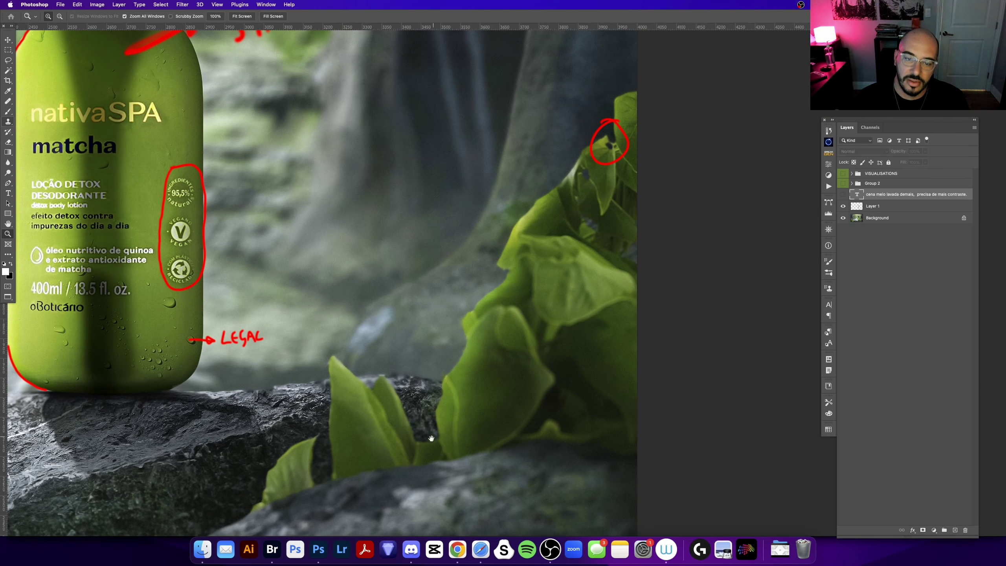
scroll(515, 376, left, 4)
scroll(515, 377, down, 2)
scroll(577, 339, left, 2)
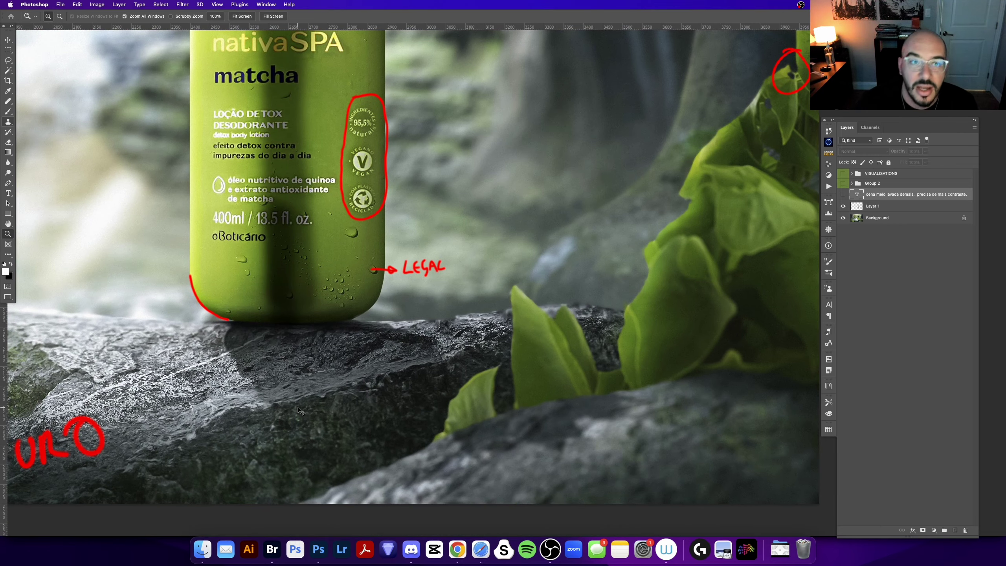
scroll(300, 411, down, 5)
Scroll-zoom and pan across the bottle toward the red markings around its cap.
scroll(535, 281, up, 3)
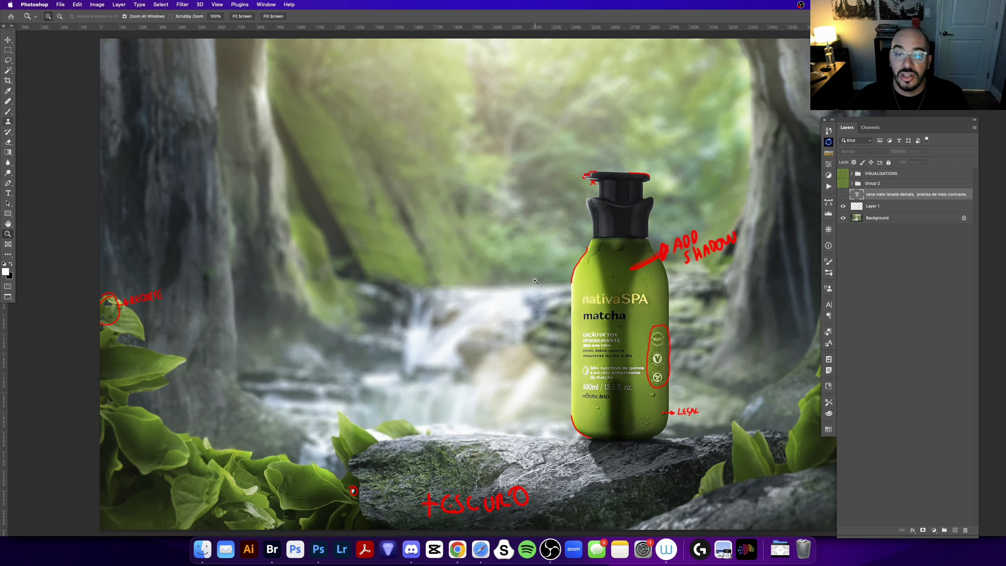
scroll(536, 281, right, 3)
scroll(475, 301, right, 3)
scroll(398, 349, down, 5)
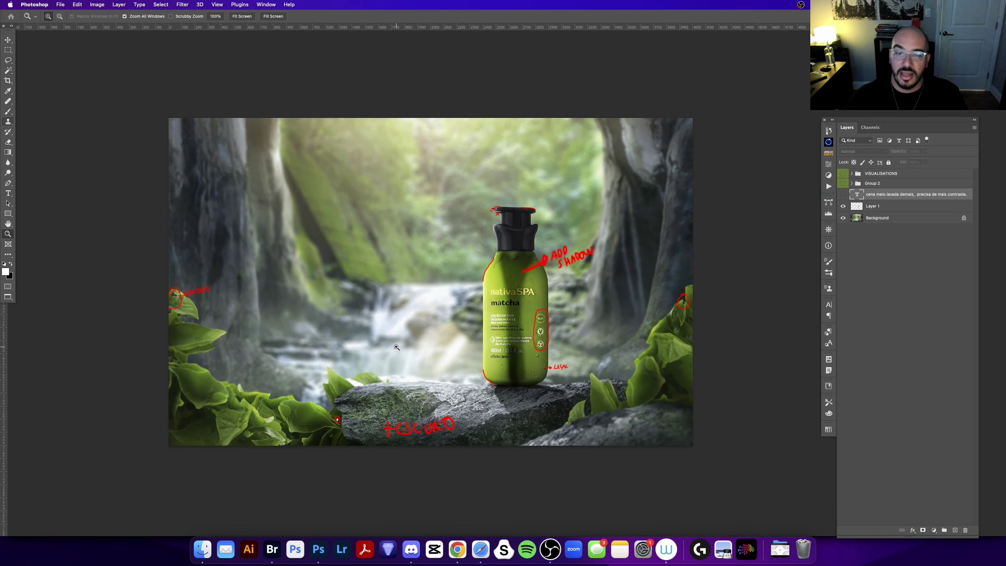
scroll(437, 267, up, 1)
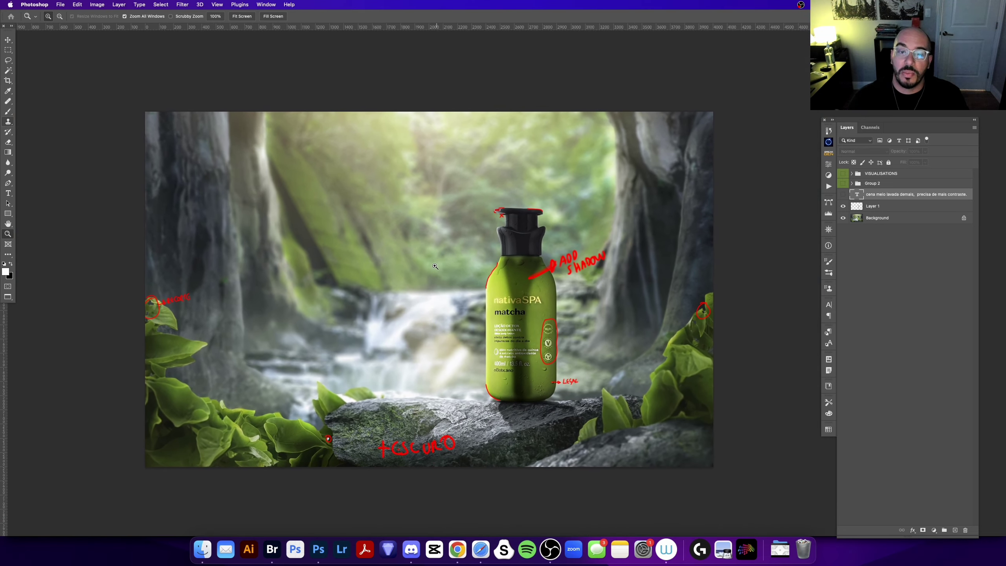
scroll(437, 264, up, 1)
scroll(438, 260, up, 2)
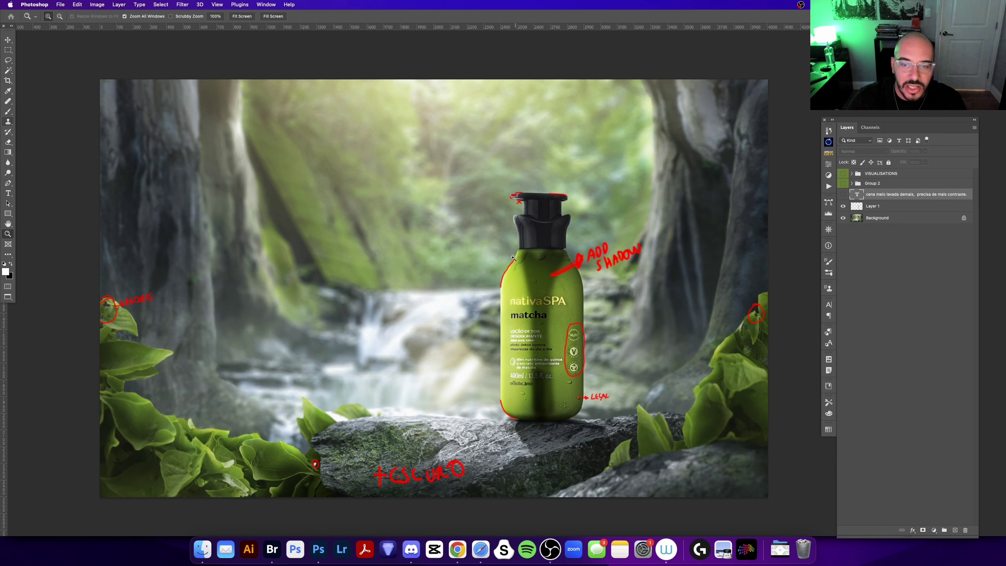
scroll(512, 258, right, 3)
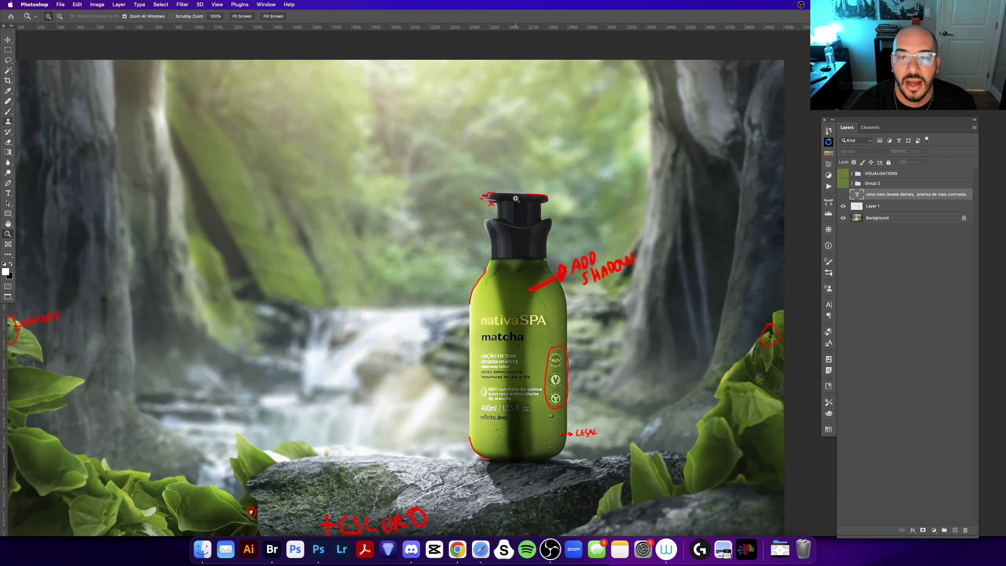
Zoom onto the bottle cap and droplet with the red markup layer hidden.
click(505, 202)
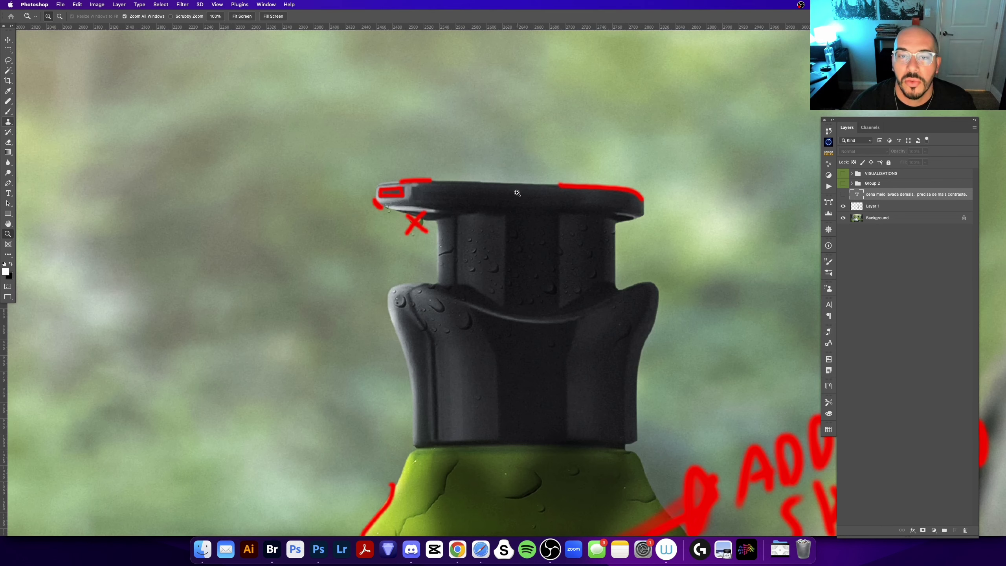
click(844, 206)
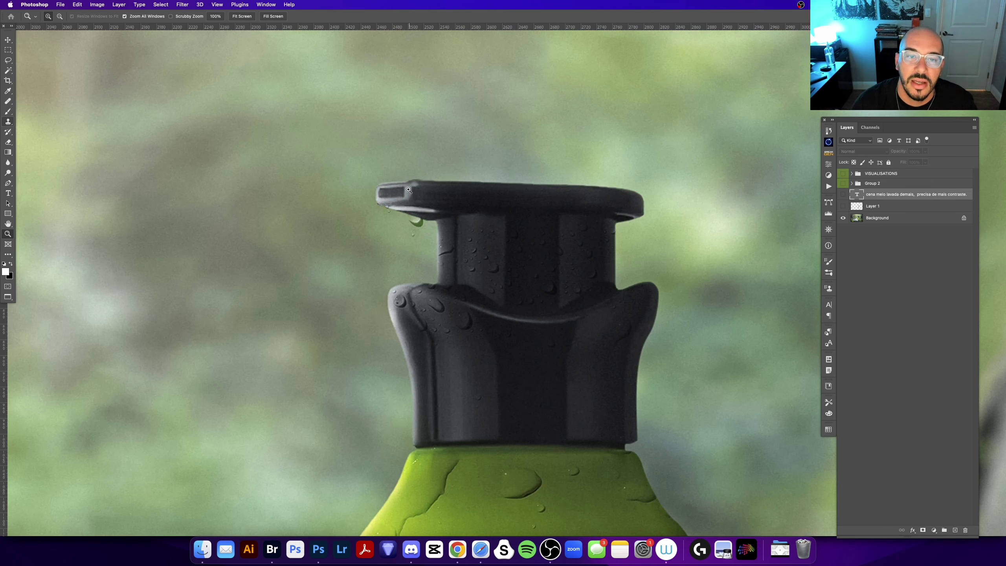
click(415, 221)
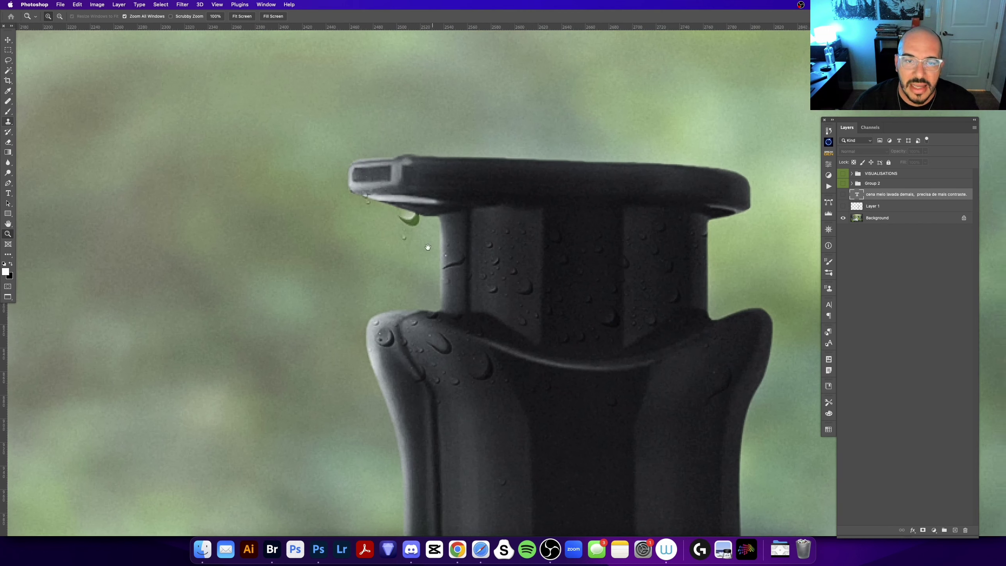
scroll(420, 238, right, 3)
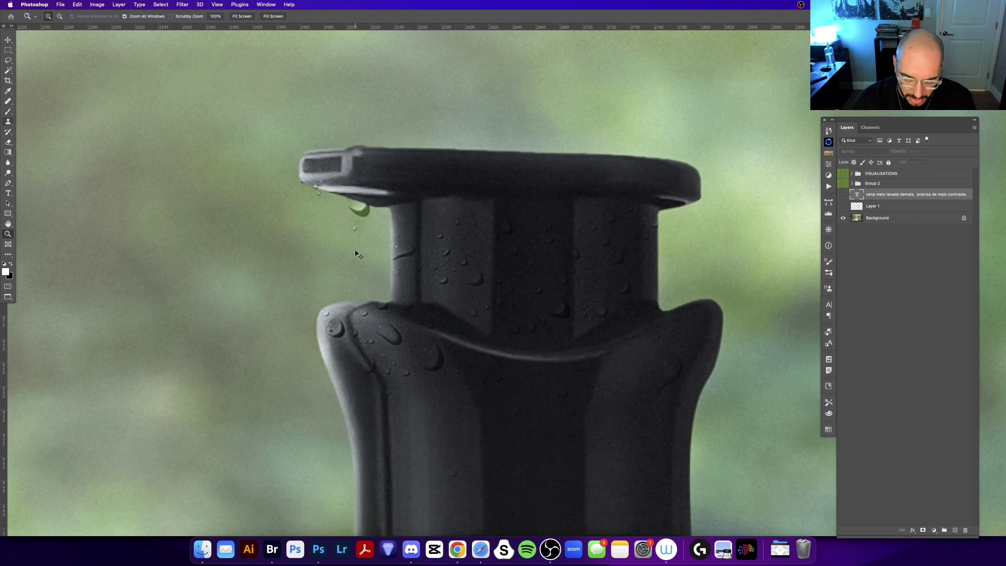
key(super+0)
click(664, 215)
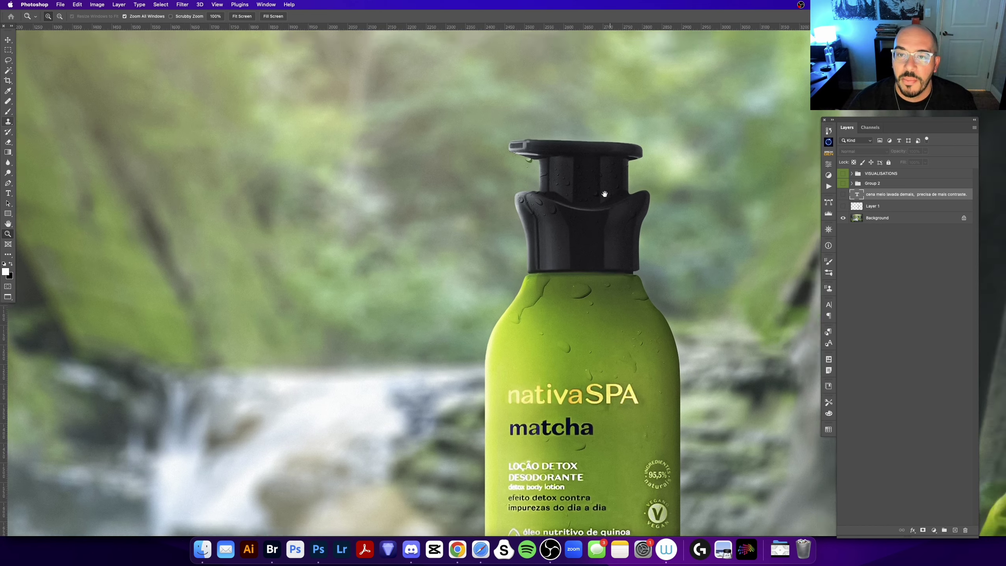
click(607, 197)
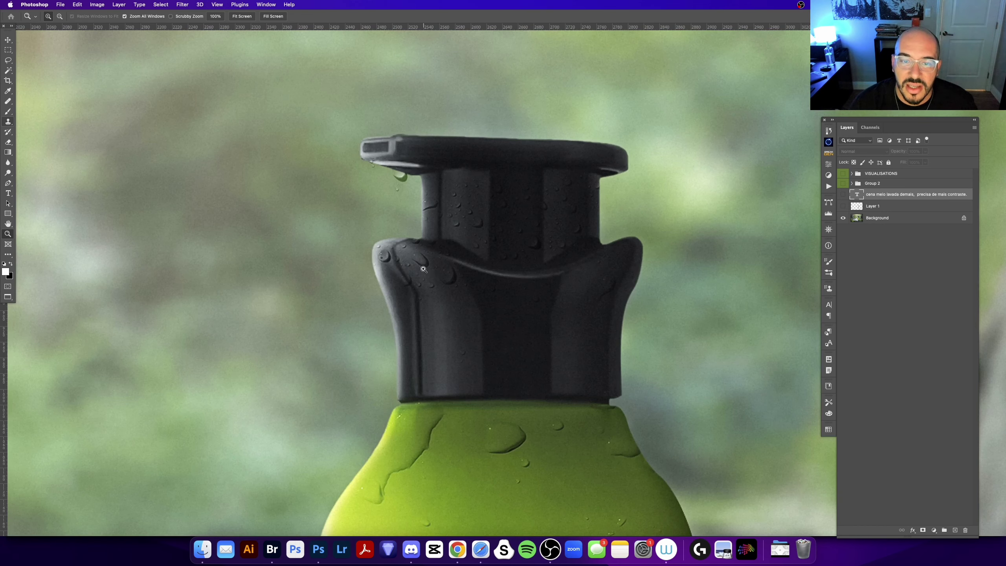
Pan down to the label, toggling the red markup on and off to compare.
drag(480, 335, 384, 329)
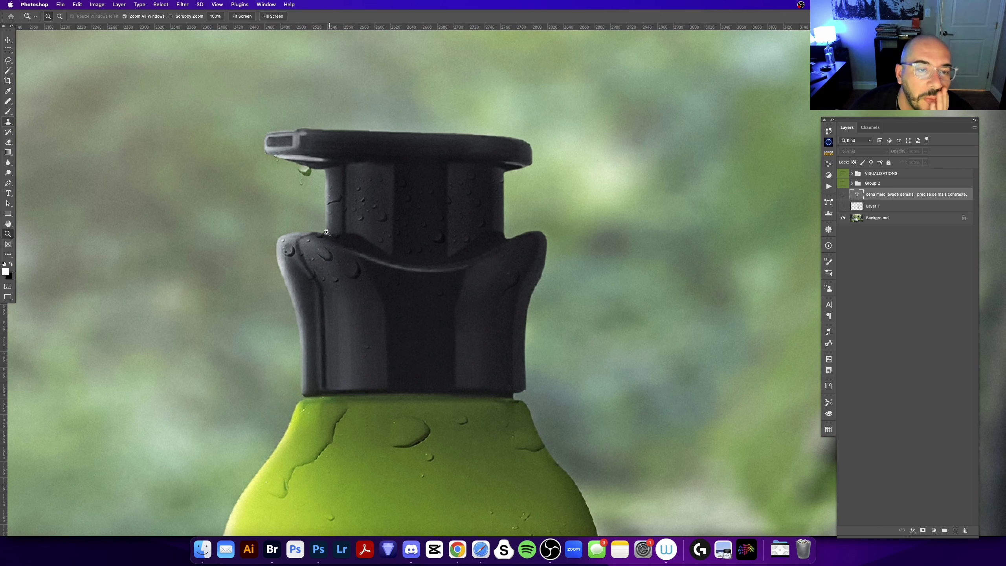
drag(335, 272, 355, 195)
scroll(363, 325, down, 5)
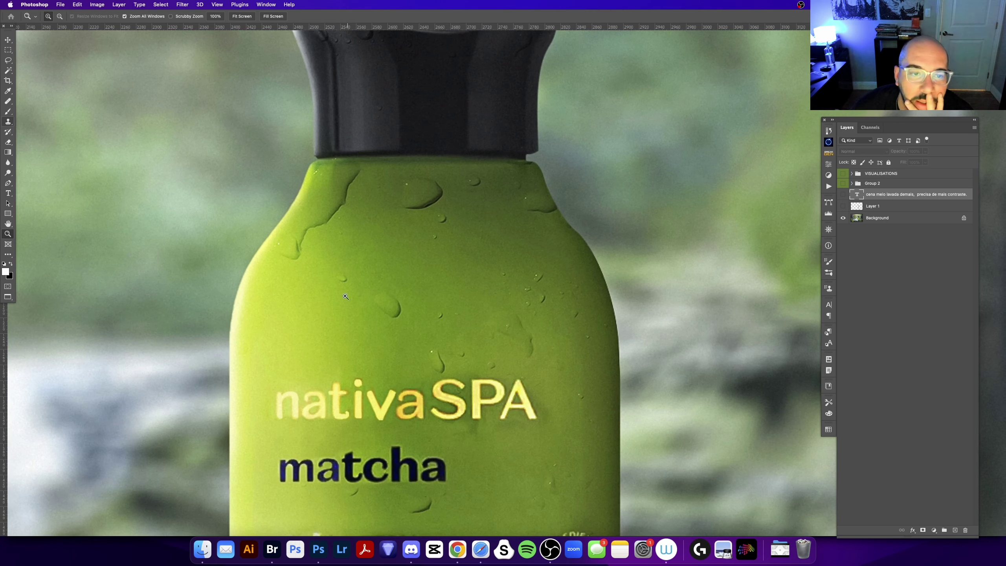
scroll(364, 333, down, 2)
scroll(368, 345, down, 4)
scroll(368, 345, down, 2)
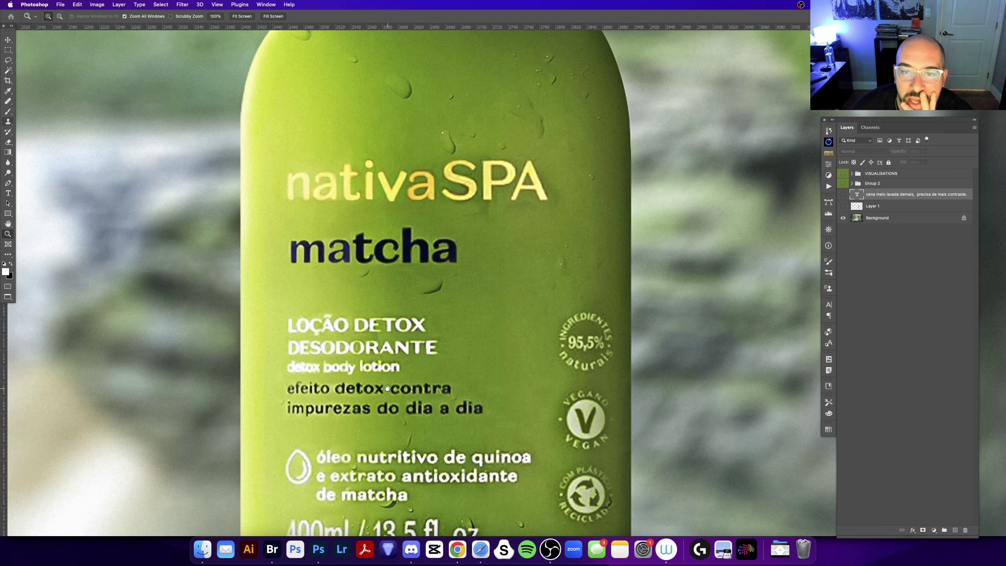
scroll(388, 297, down, 5)
scroll(400, 270, down, 1)
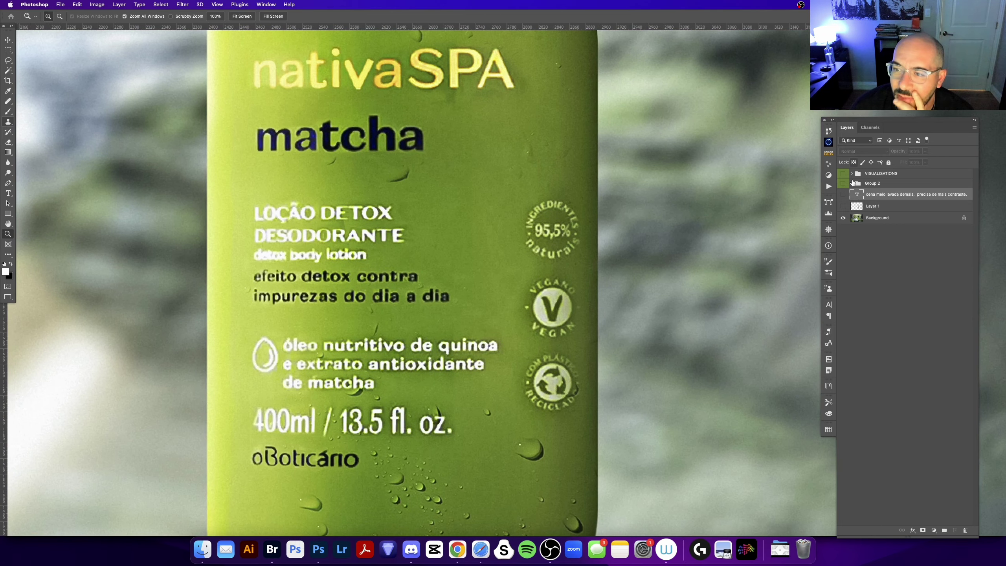
click(843, 205)
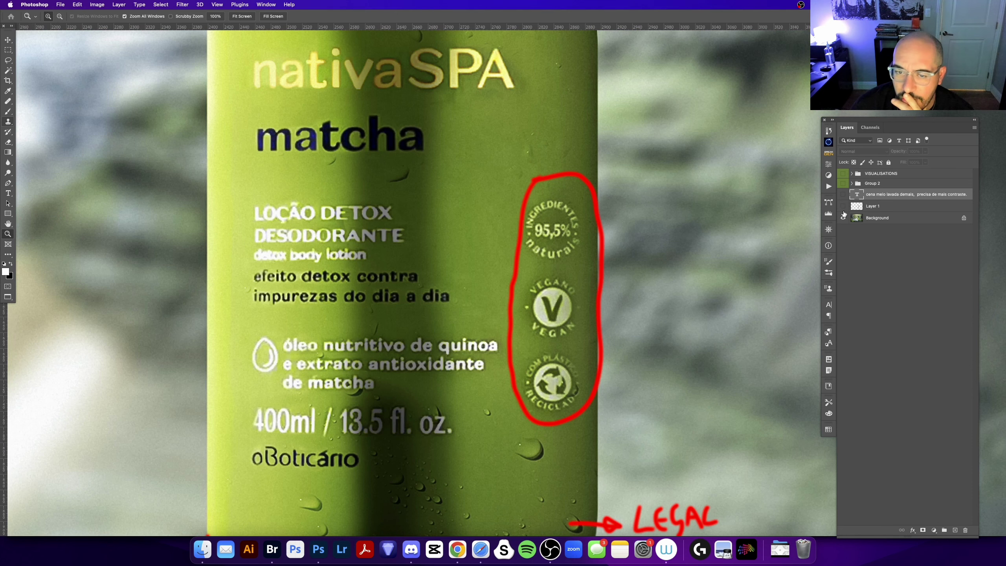
click(844, 205)
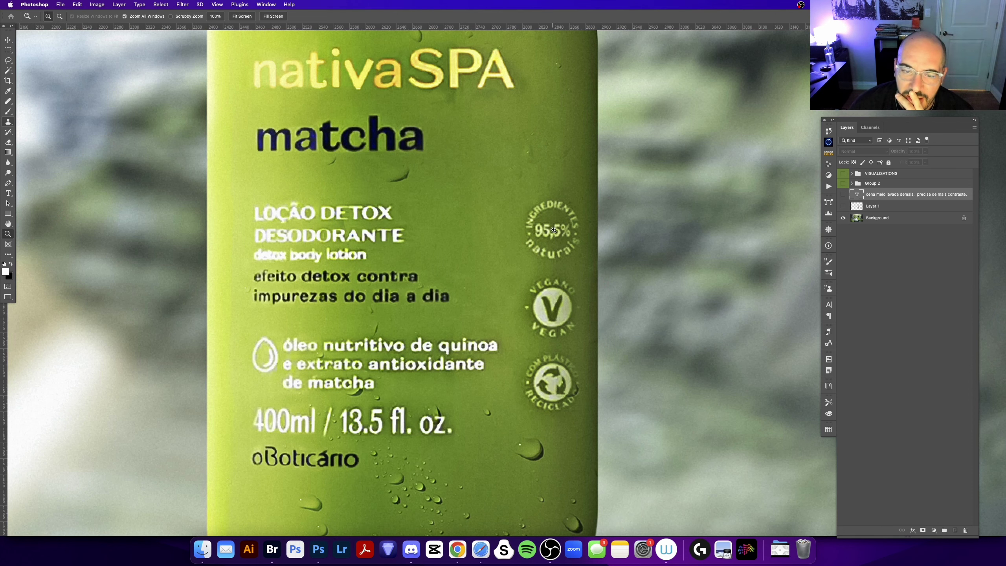
Check the LEGAL markup at the bottle base, hide it again and zoom out.
scroll(554, 230, down, 2)
scroll(543, 270, down, 3)
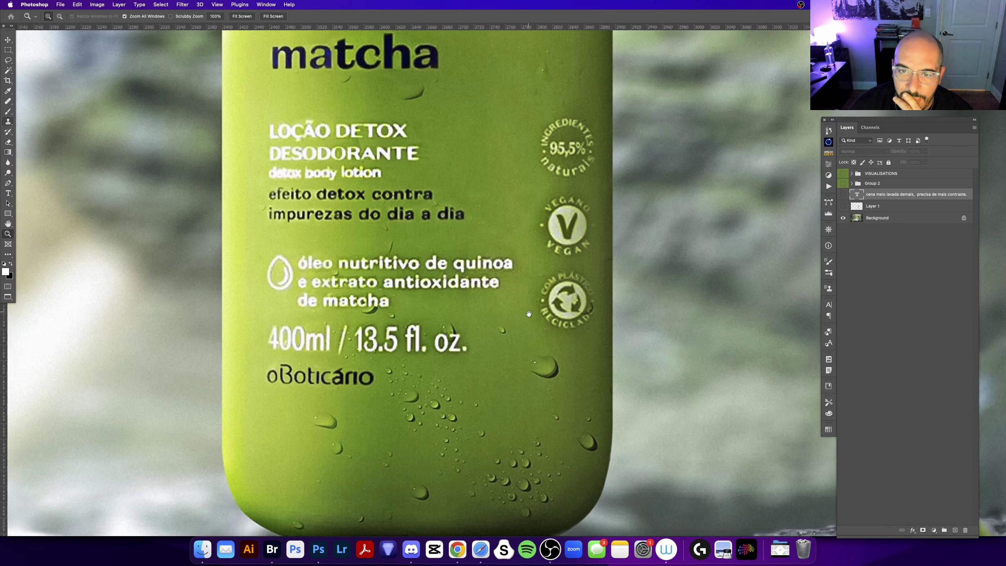
scroll(529, 314, up, 1)
scroll(571, 239, down, 4)
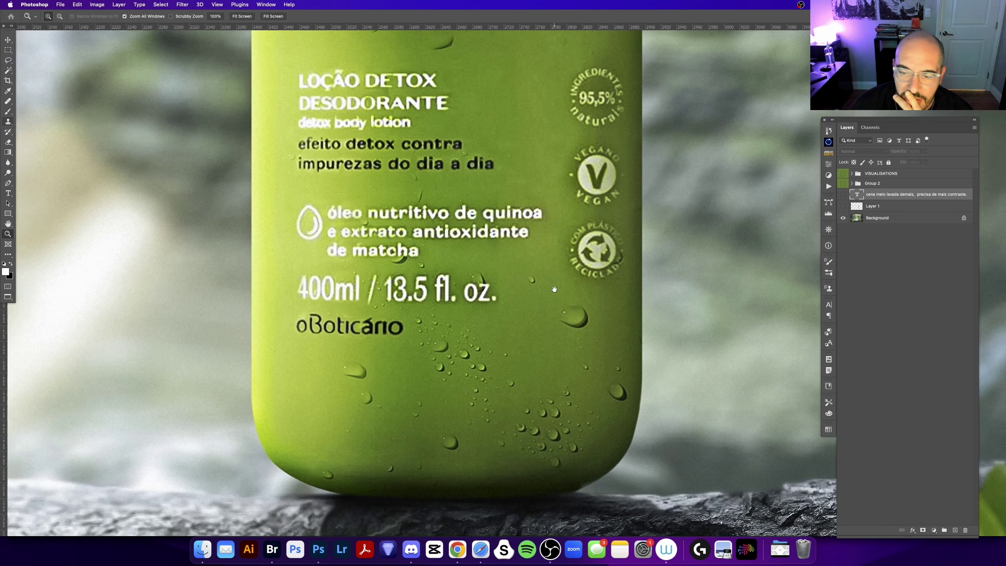
scroll(510, 338, down, 1)
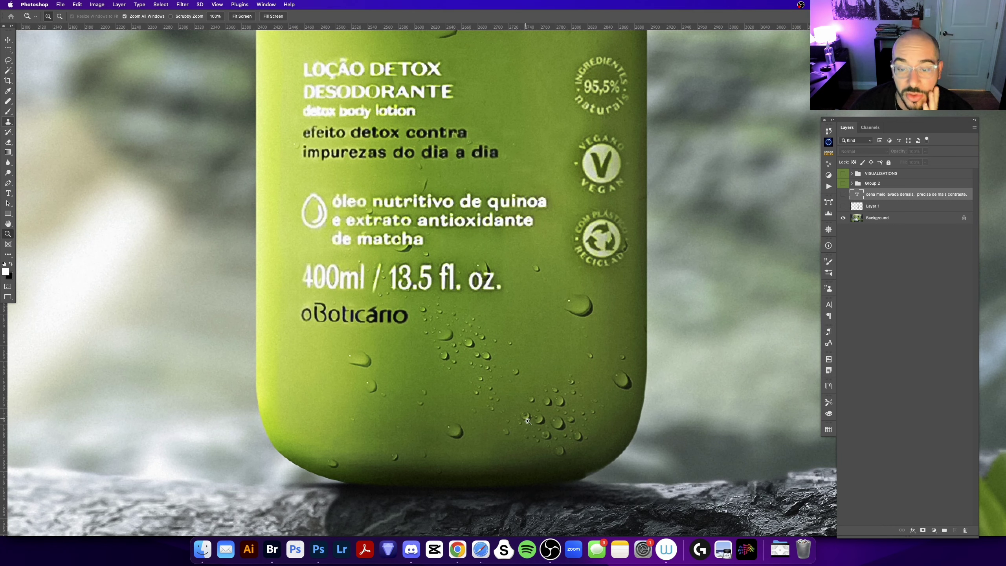
click(844, 206)
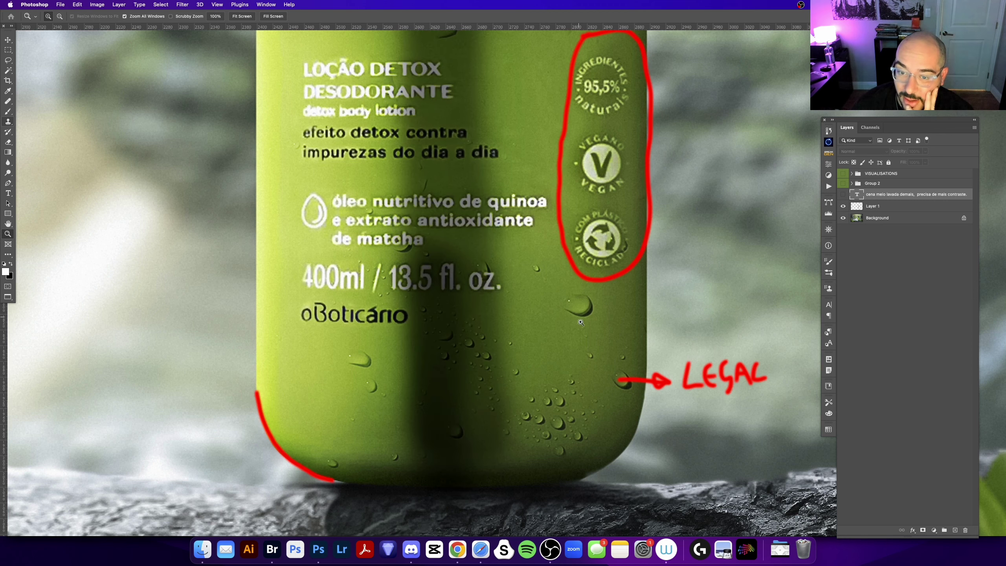
click(843, 206)
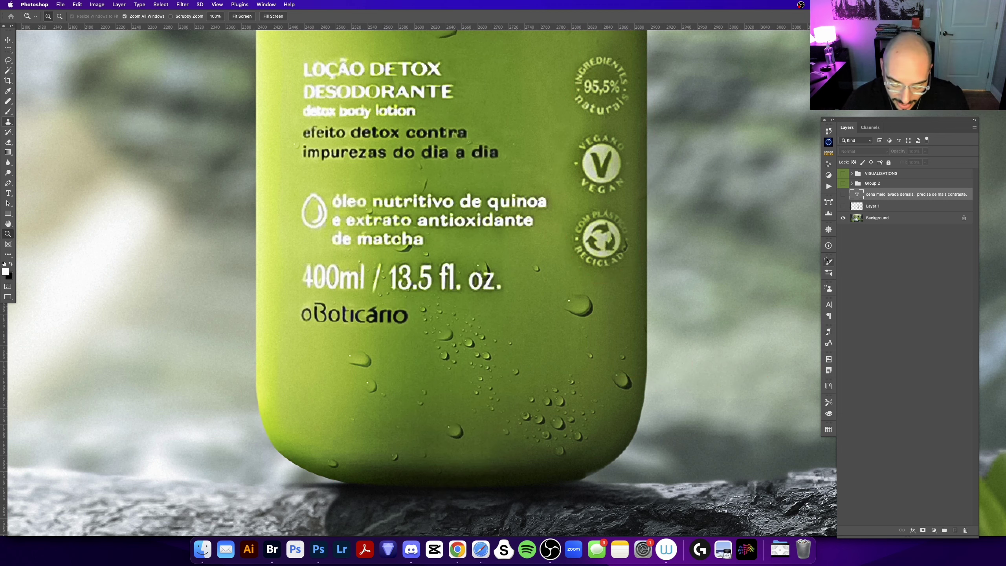
key(super+minus)
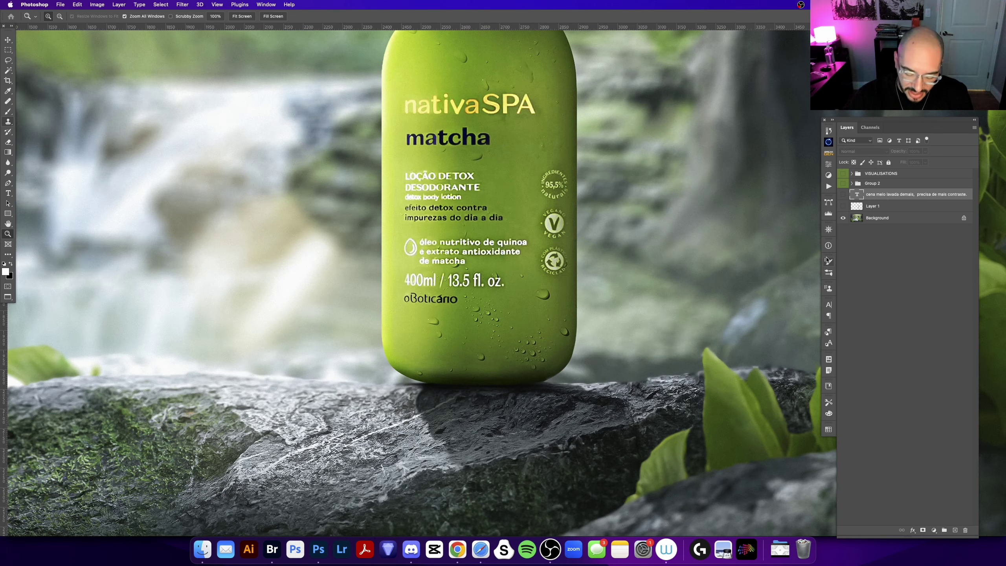
key(super+minus)
key(super+minus)
key(super+minus)
scroll(536, 285, right, 2)
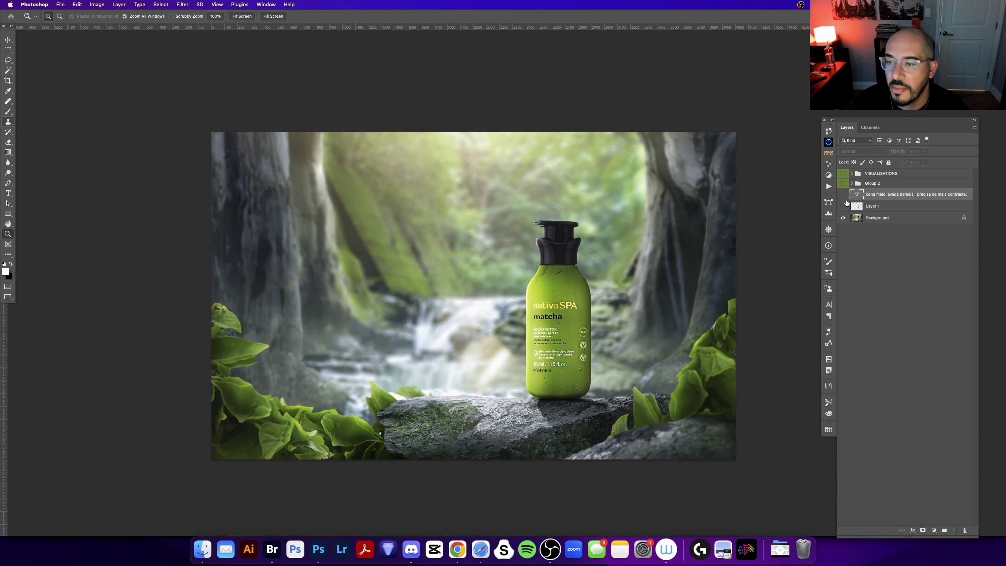
click(843, 206)
click(844, 206)
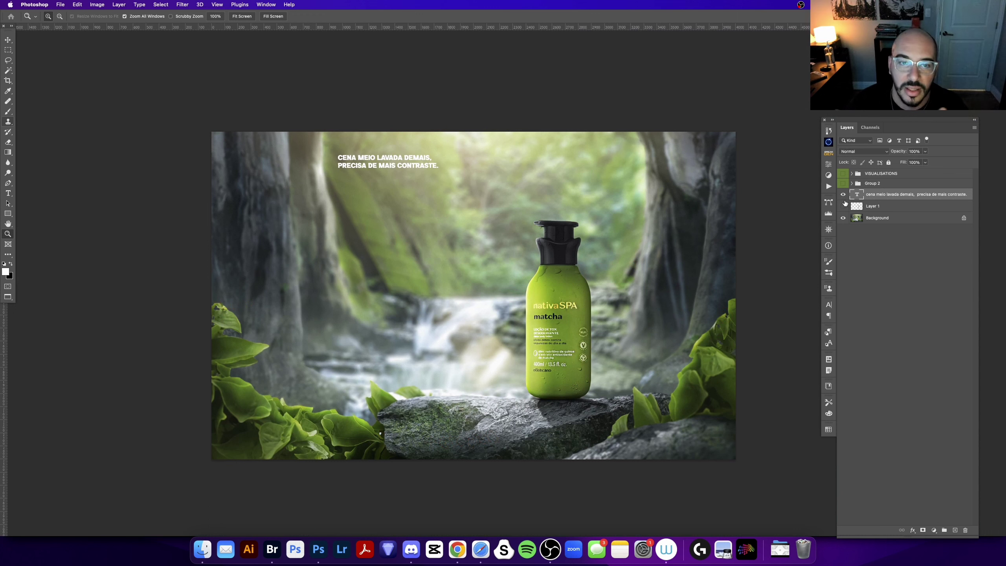
click(844, 195)
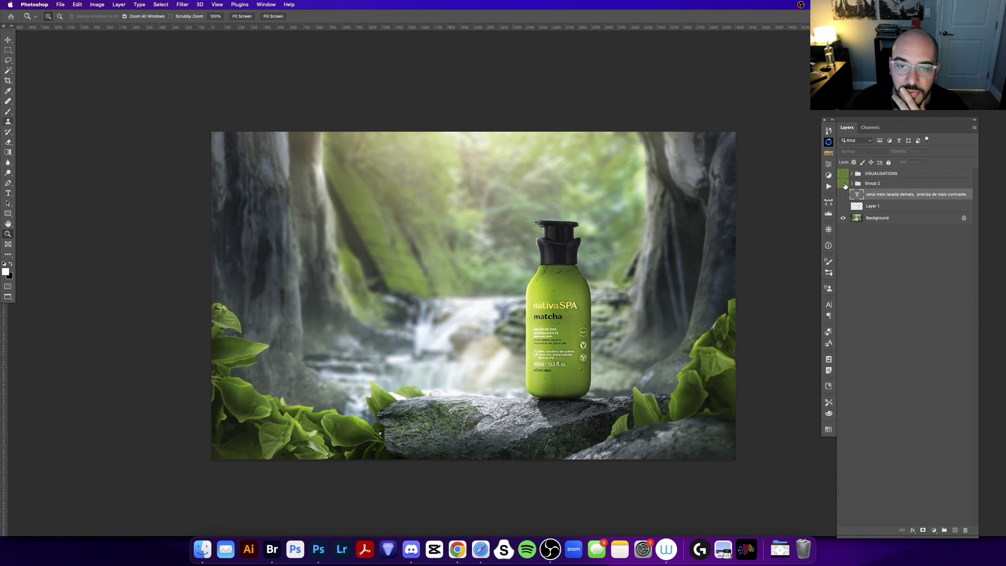
click(844, 183)
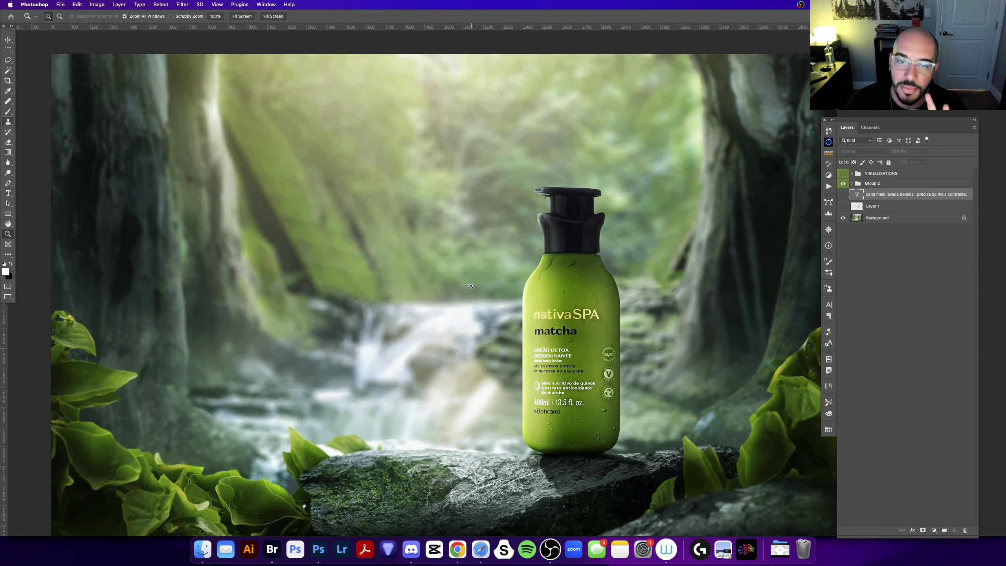
click(471, 286)
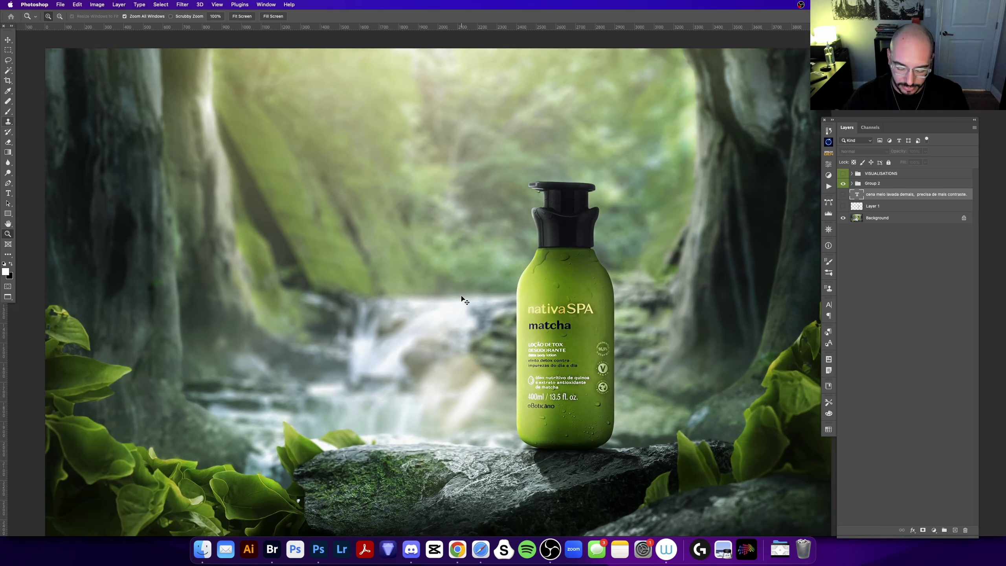
alt+click(461, 299)
click(844, 184)
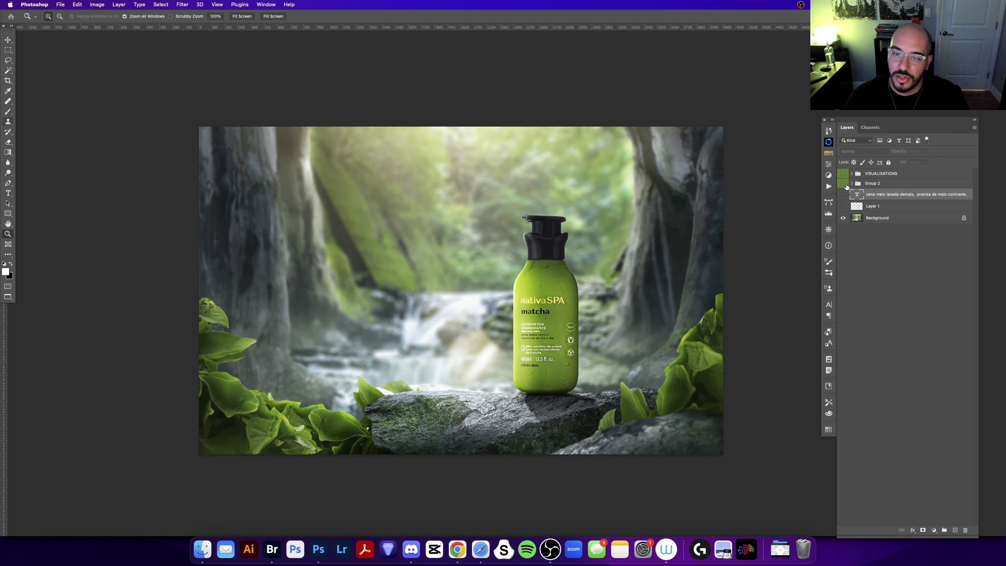
click(843, 195)
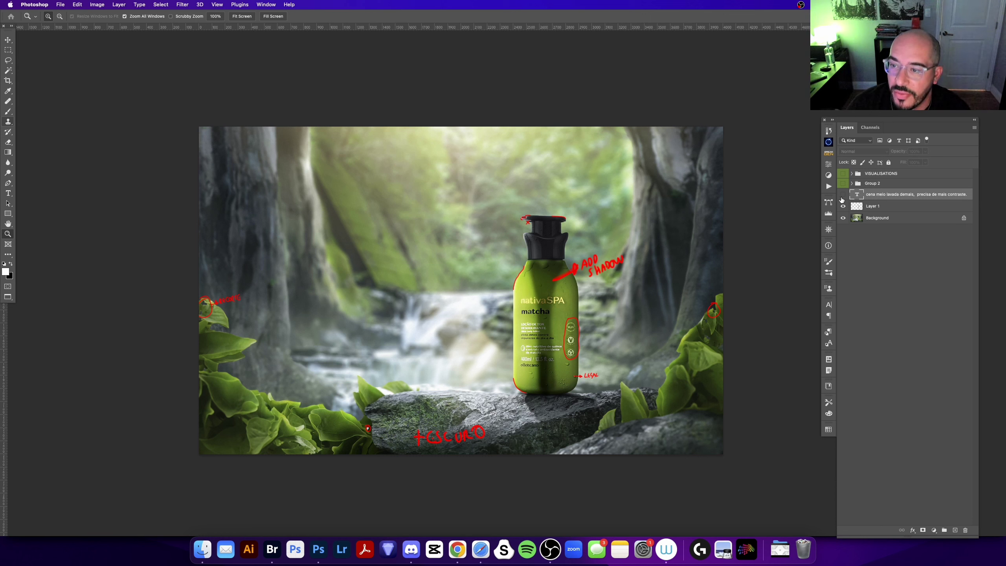
click(843, 206)
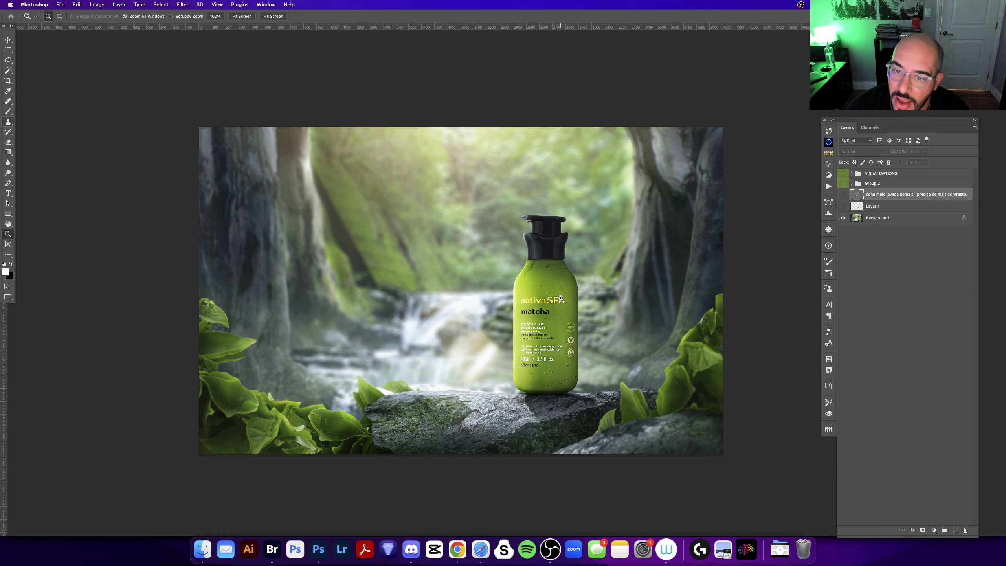
click(844, 184)
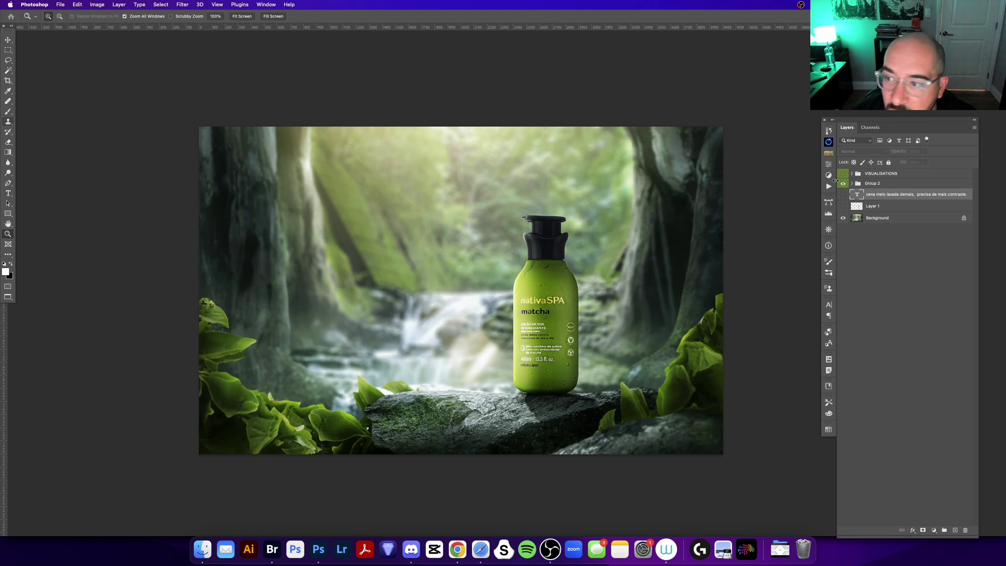
click(844, 184)
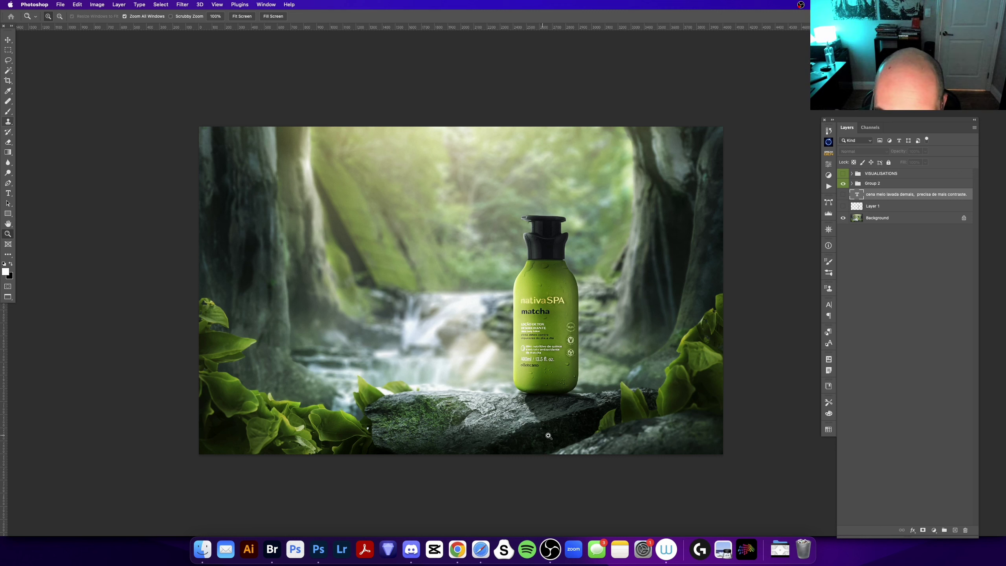
key(super+comma)
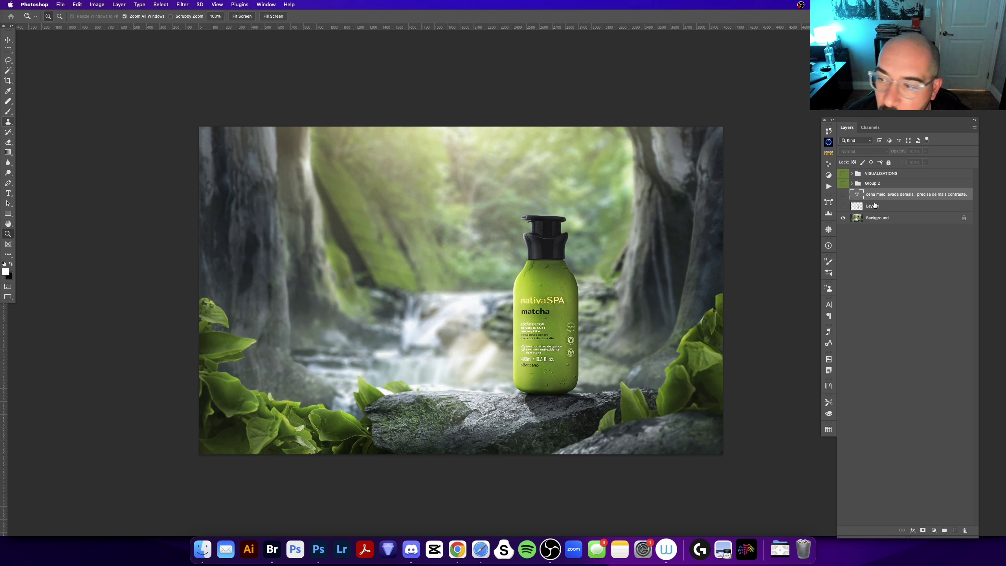
key(super+comma)
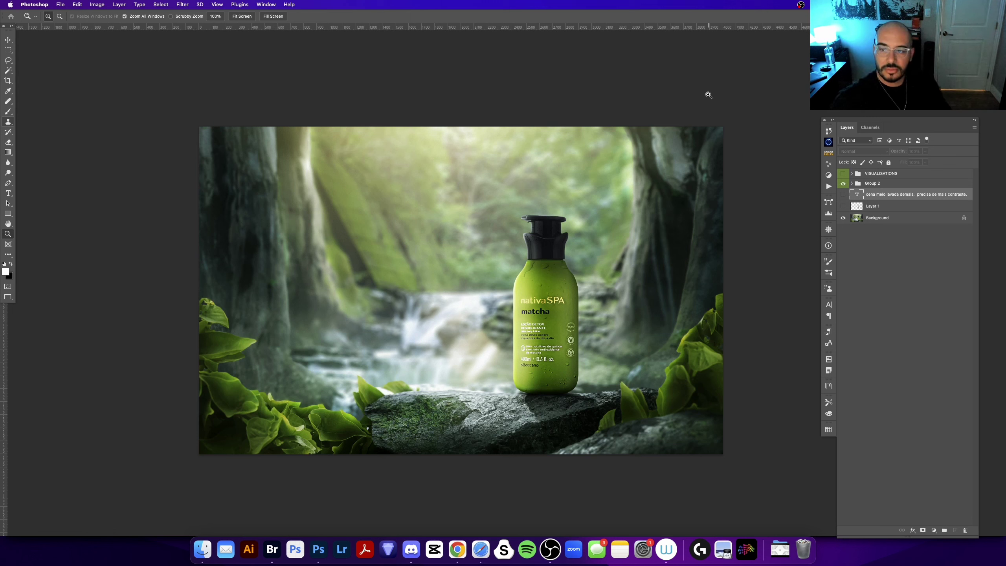
Expand Group 2 and compare Group 1, Curves 6 and Curves 1, previewing the Curves 1 mask.
click(852, 183)
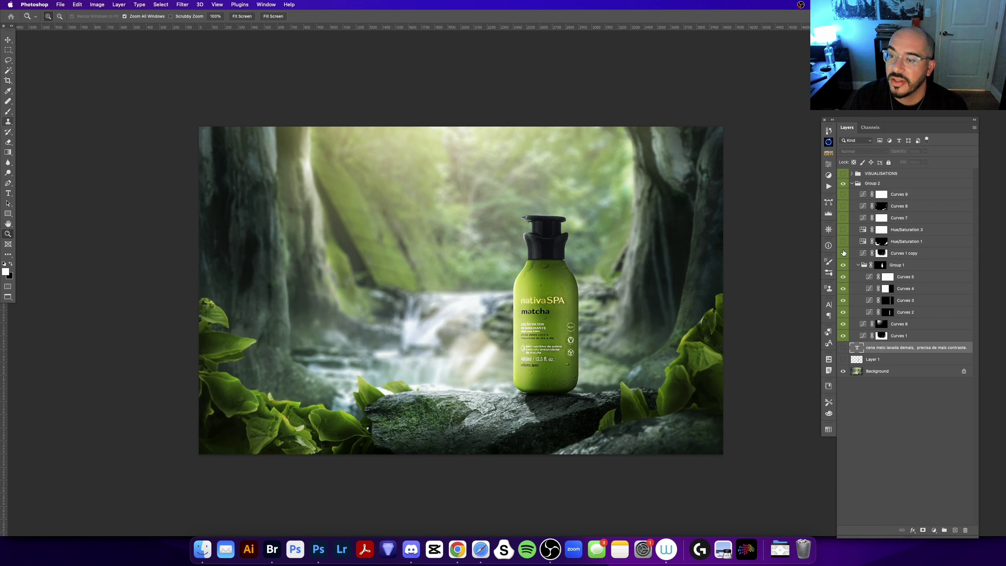
click(848, 265)
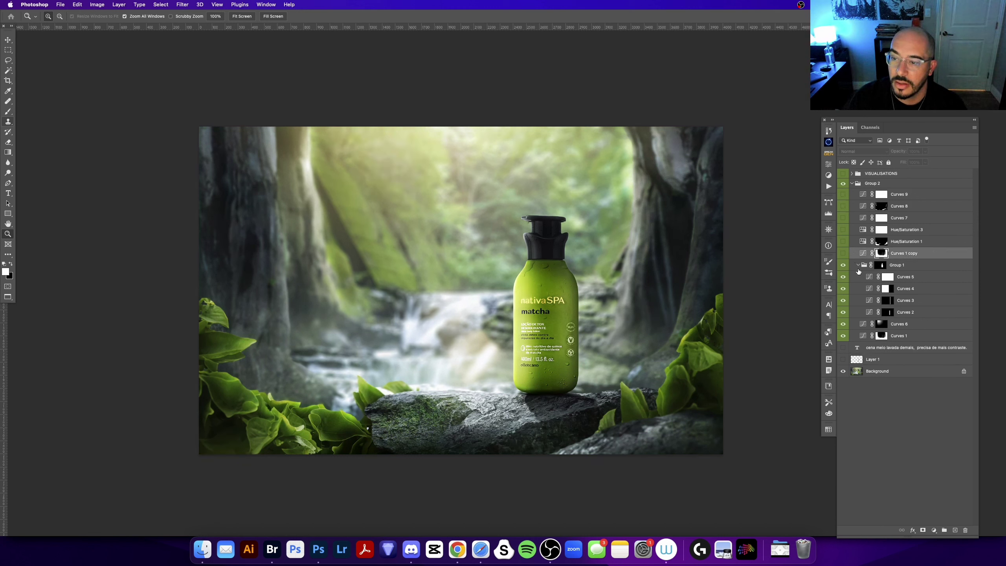
click(859, 265)
click(843, 277)
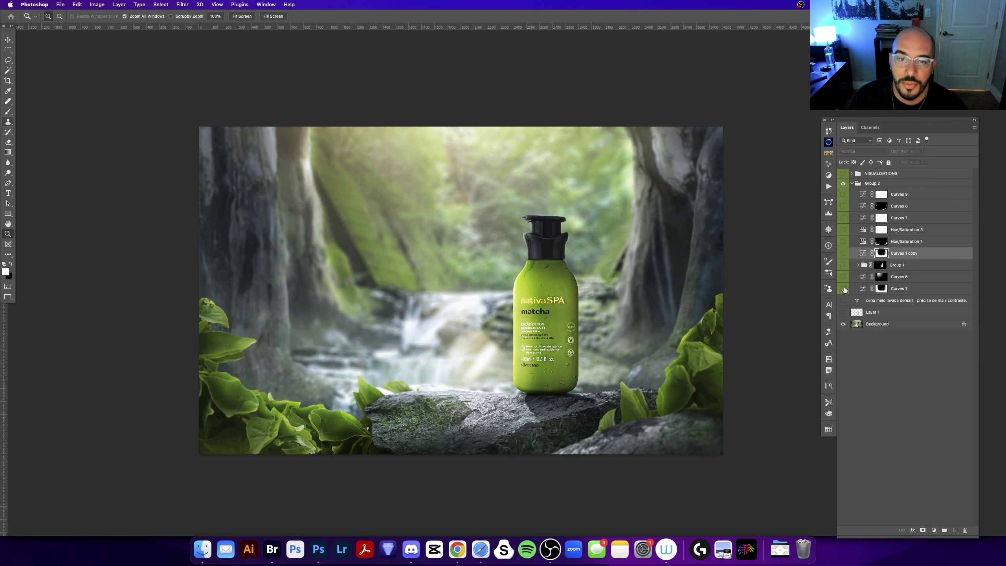
click(844, 290)
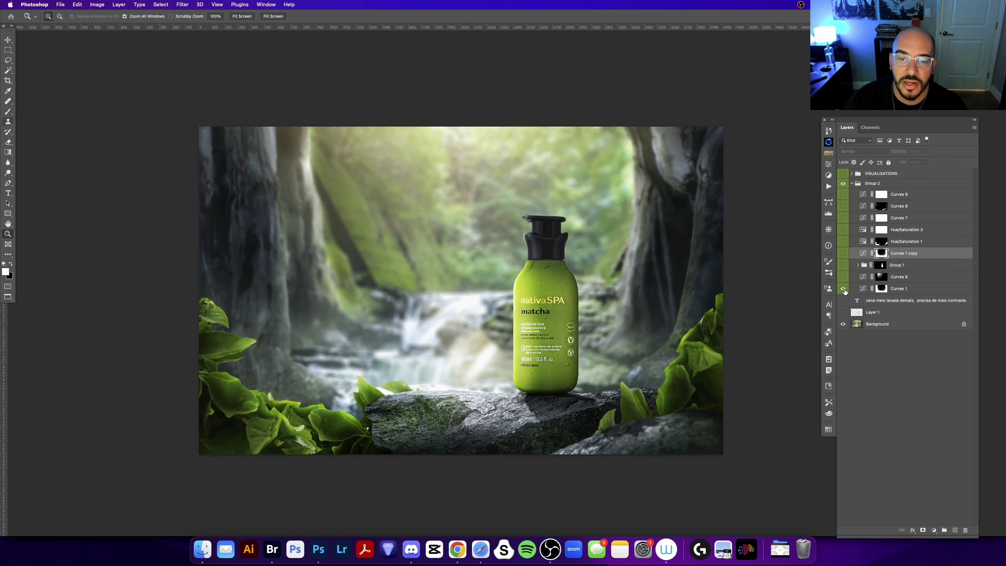
alt+click(882, 291)
alt+click(882, 291)
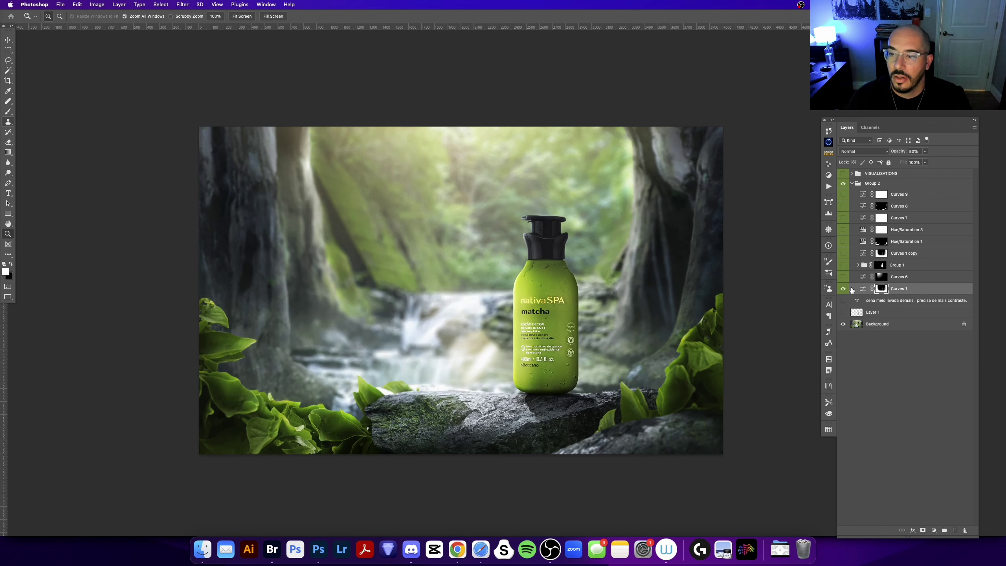
click(844, 289)
click(844, 278)
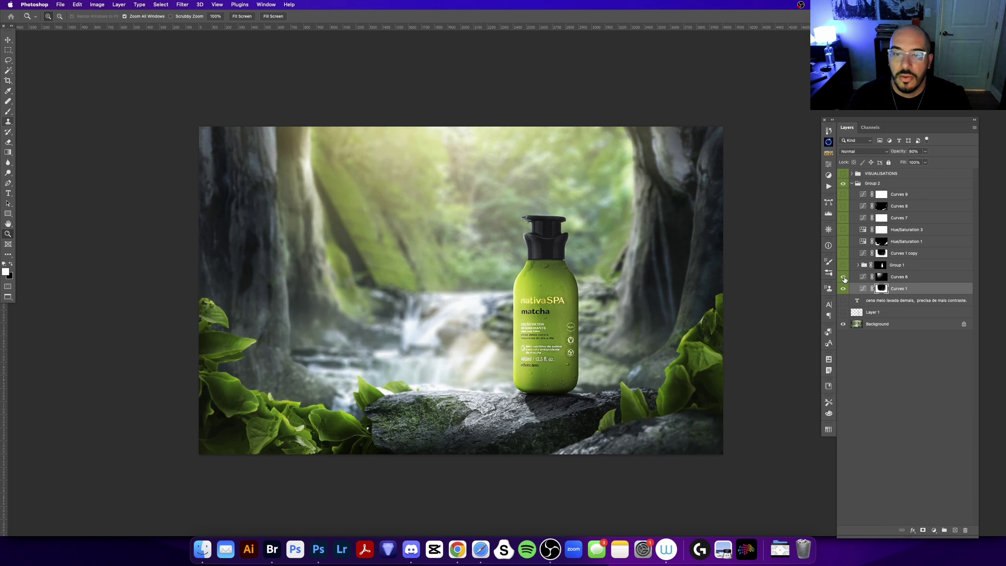
click(845, 277)
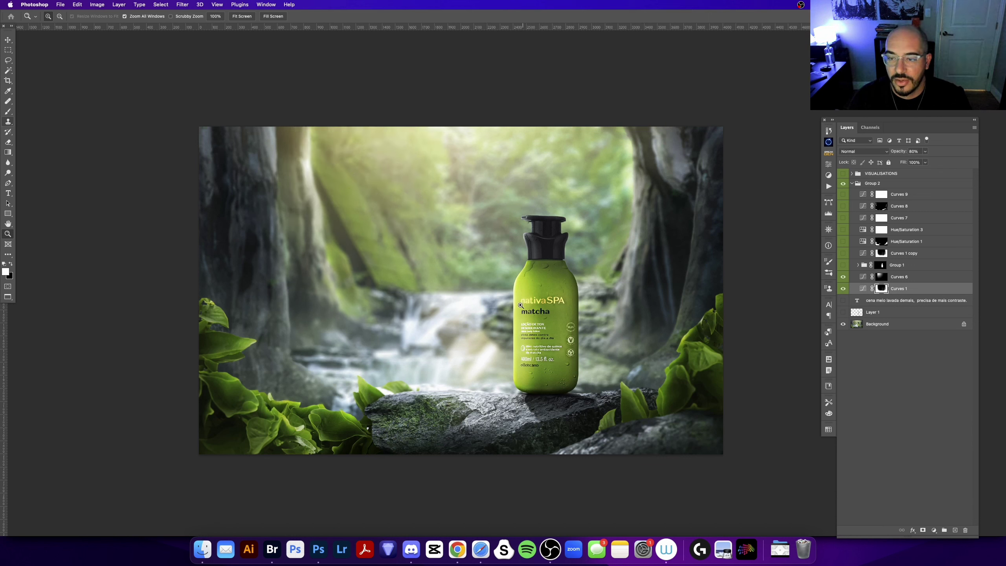
Re-enable and expand Group 1, switching on Curves 6, 2, 3 and 5.
click(845, 266)
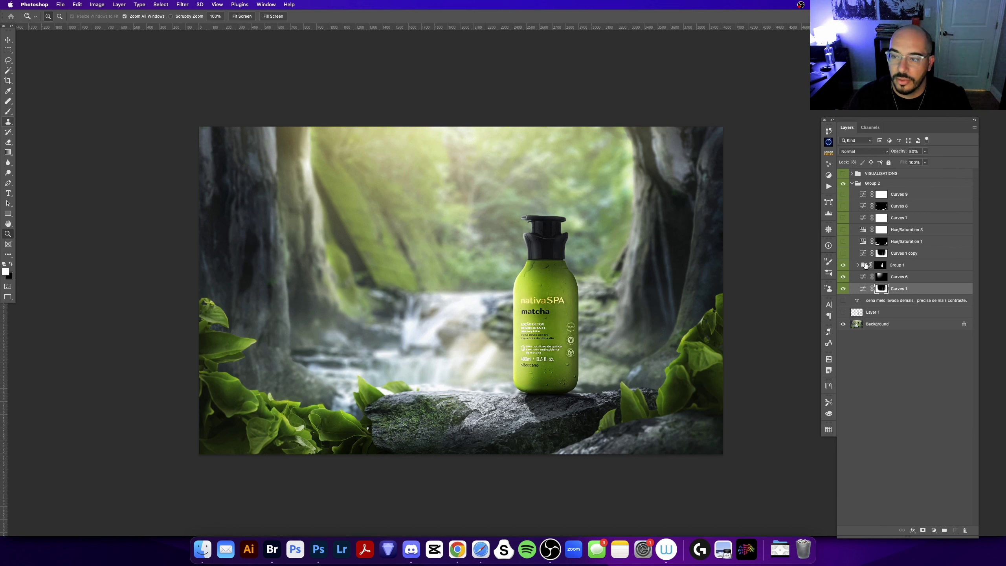
click(858, 266)
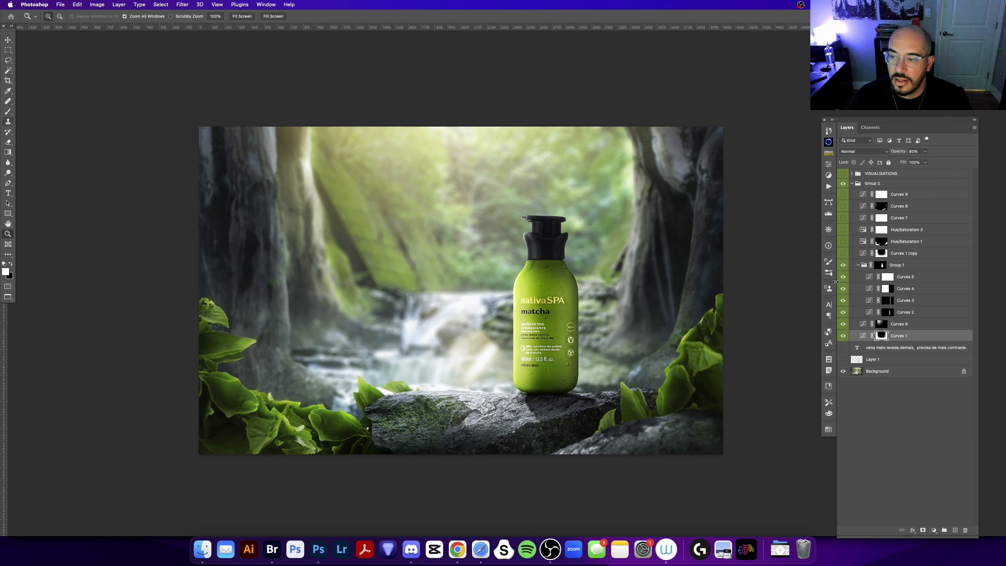
click(843, 324)
click(845, 312)
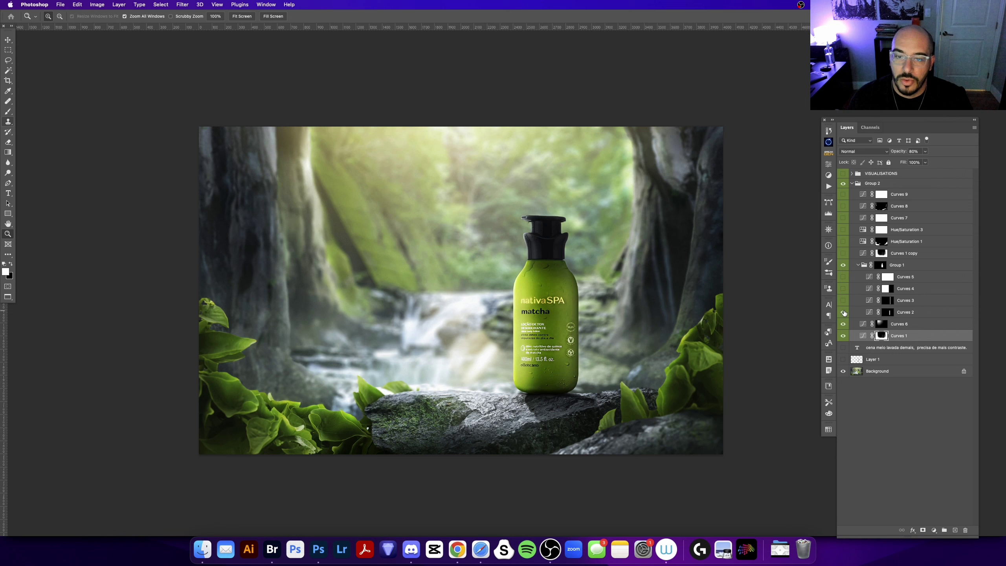
alt+click(887, 314)
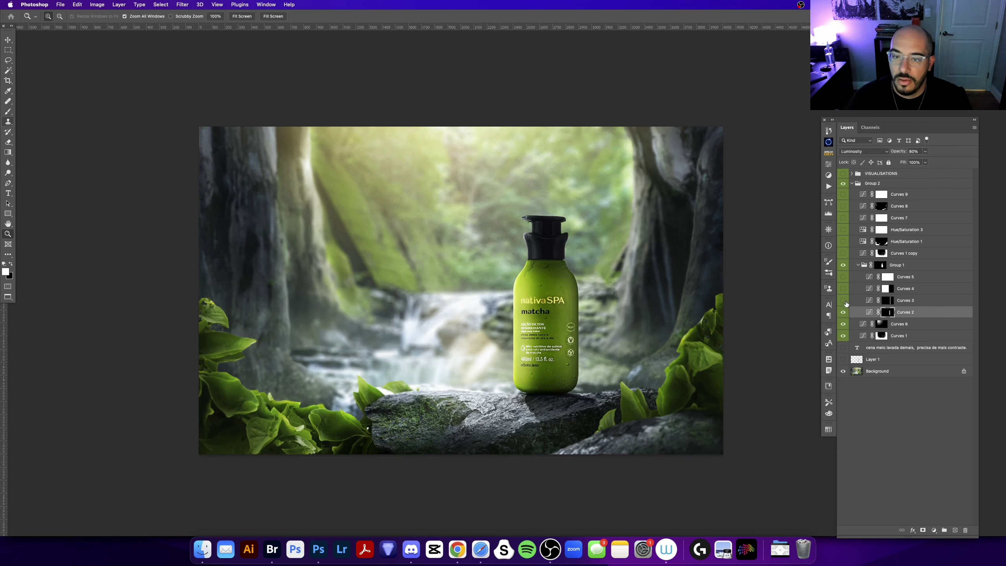
click(845, 301)
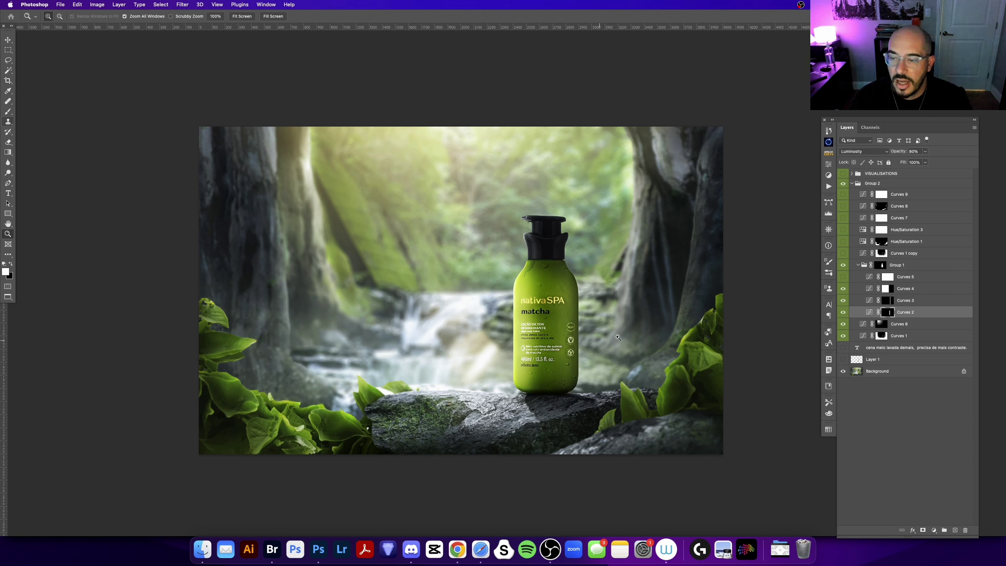
click(843, 277)
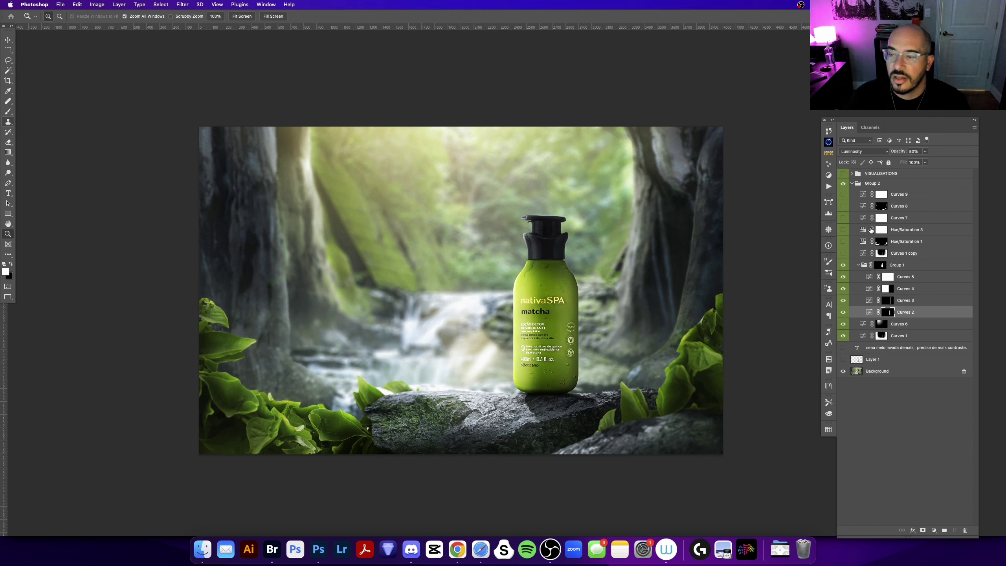
Switch on Curves 1 copy, inspect its curve, and preview the Hue/Saturation 1 mask.
click(844, 253)
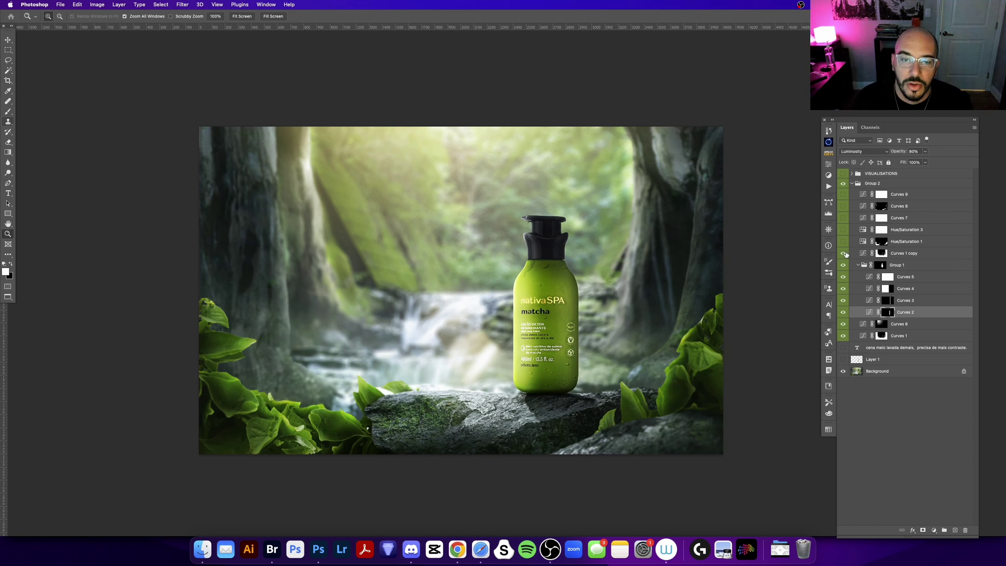
double_click(860, 253)
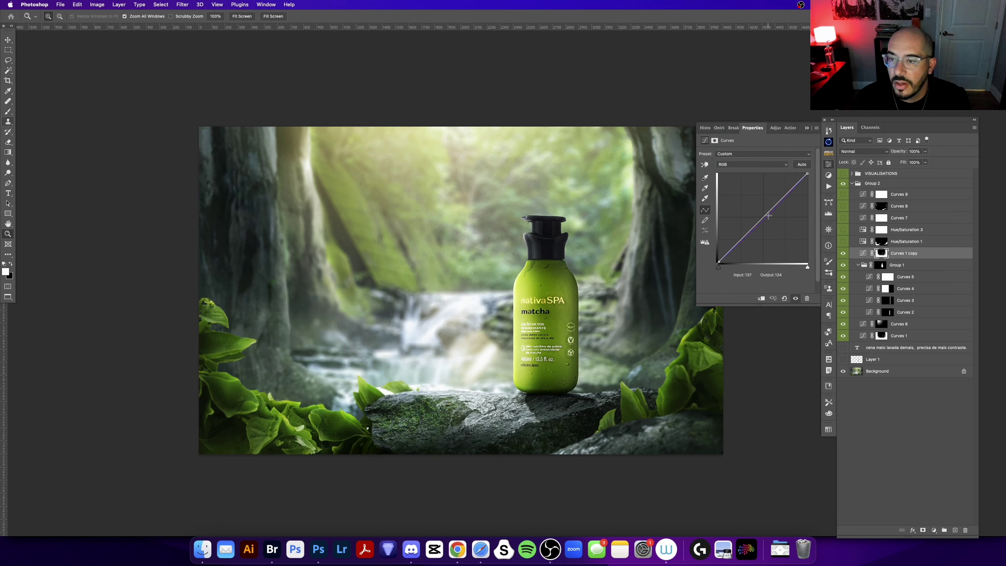
click(807, 127)
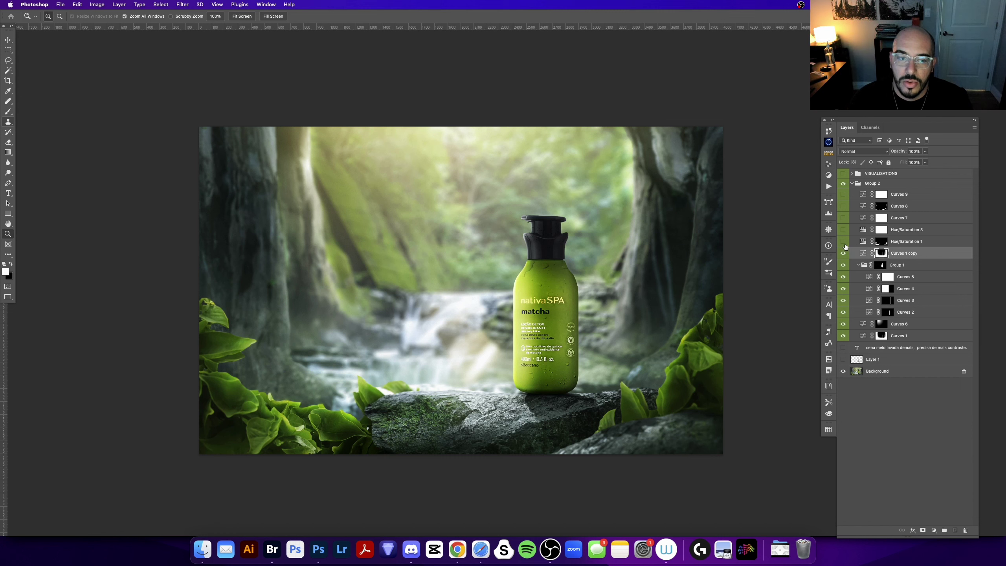
alt+click(883, 243)
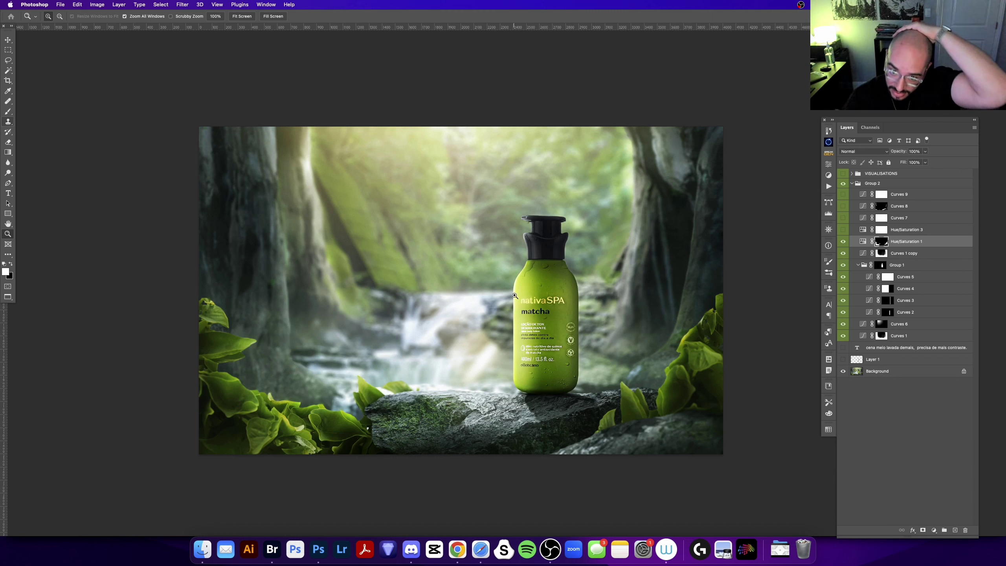
Turn on Hue/Saturation 3 and Curves 7–9, inspecting and toggling Curves 9.
click(843, 229)
click(844, 206)
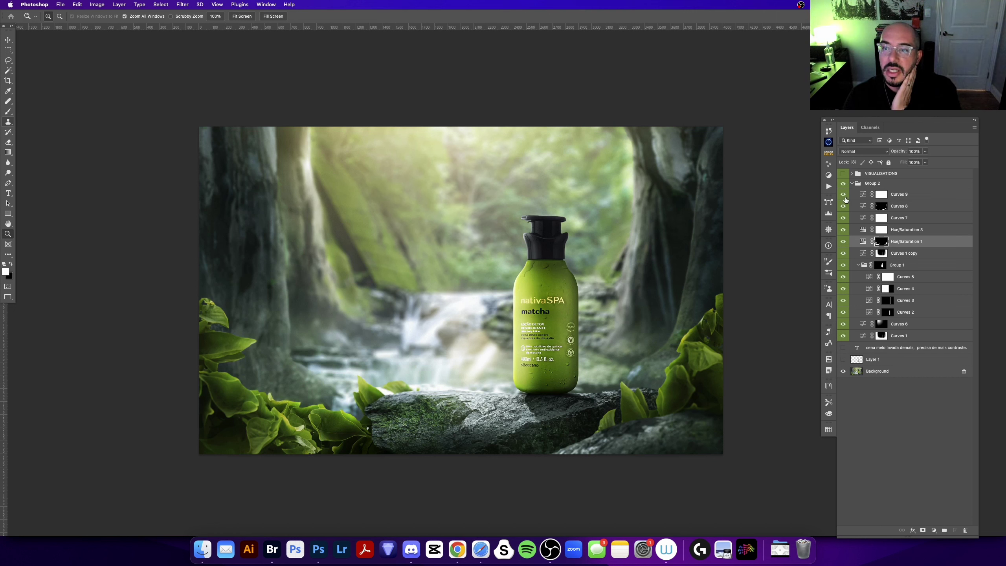
double_click(864, 194)
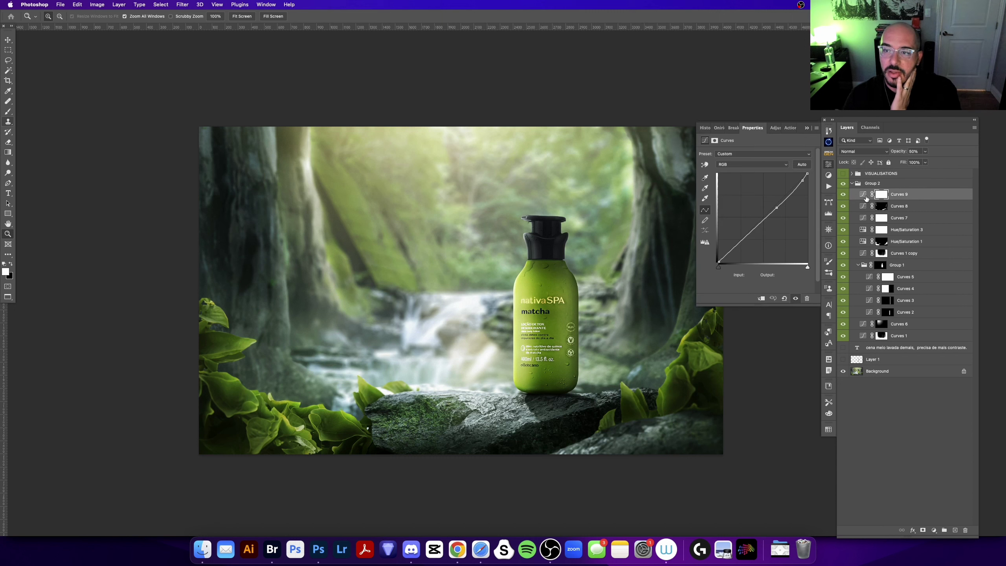
click(844, 195)
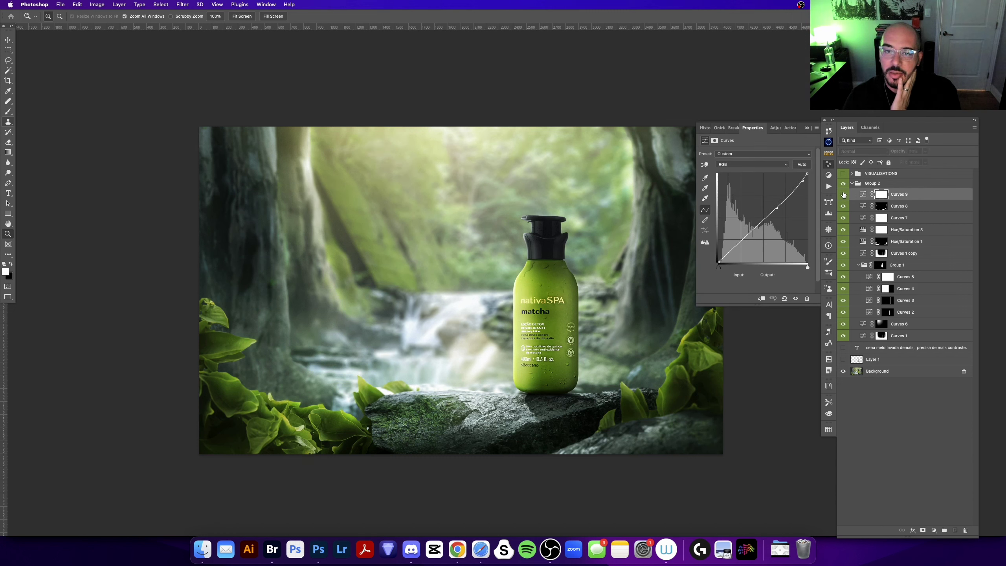
click(843, 195)
Inspect the Curves 8 settings and toggle it on and off to compare.
click(863, 207)
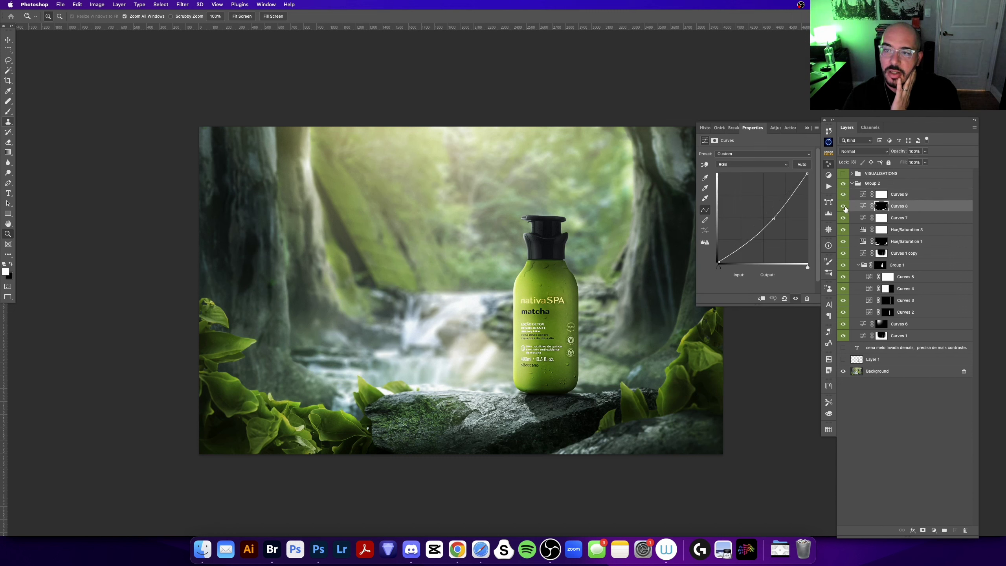
click(844, 206)
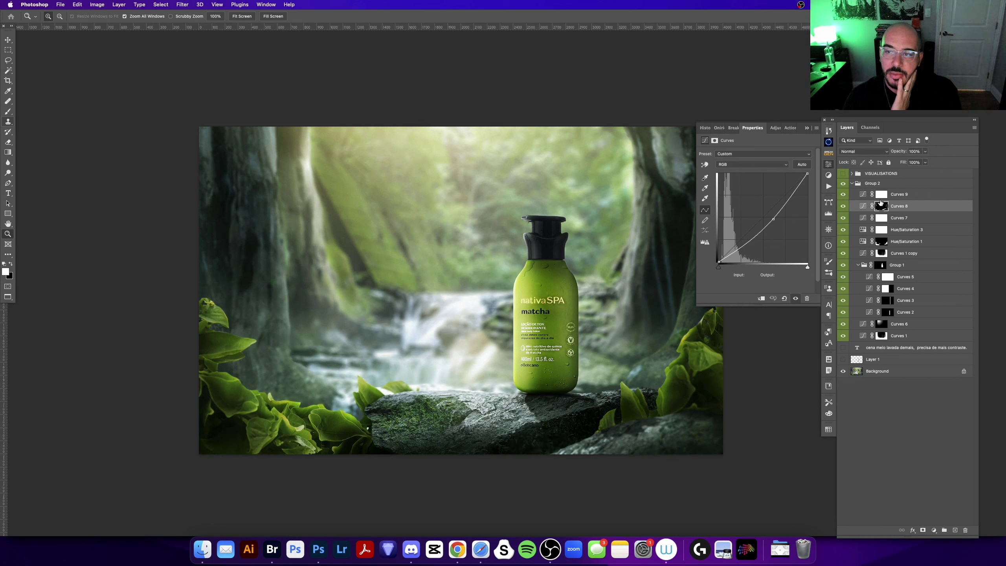
click(844, 206)
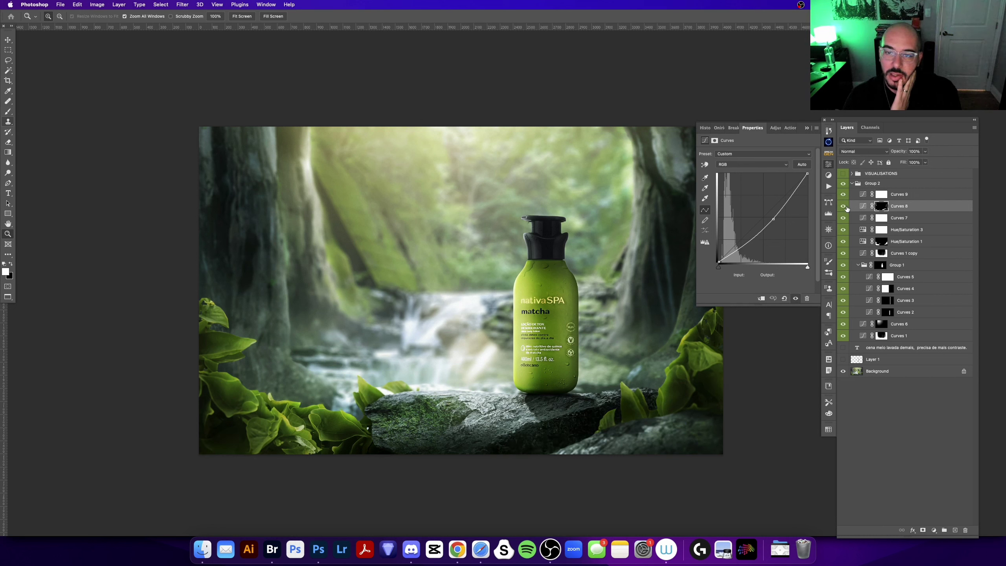
click(844, 206)
click(844, 207)
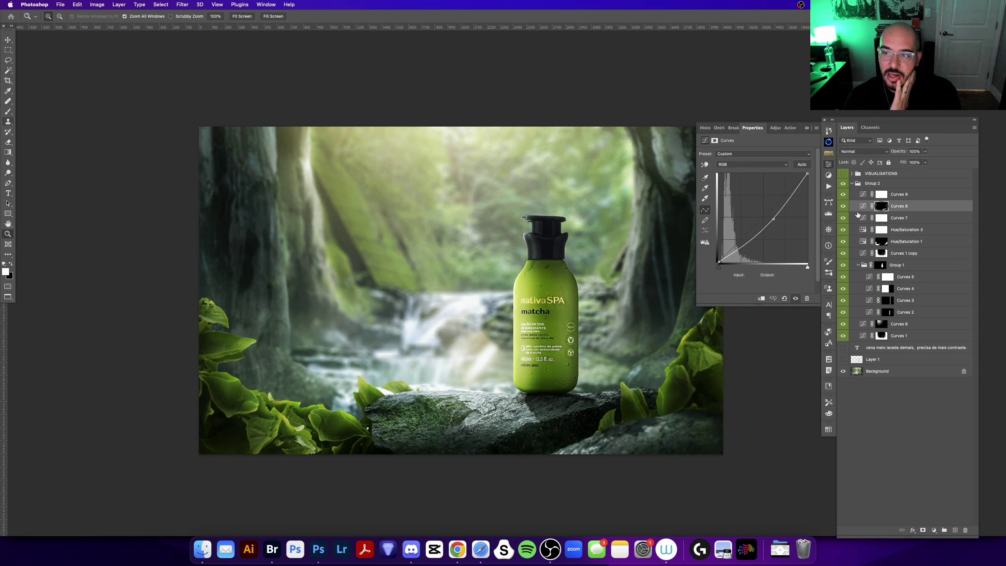
Check Curves 7, close the Properties panel and collapse Group 2.
click(864, 219)
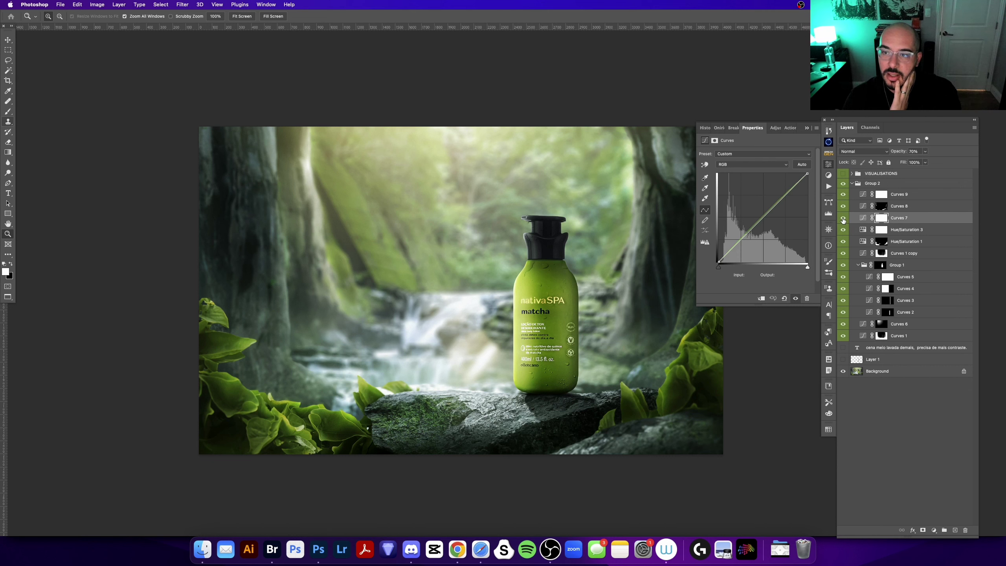
click(843, 219)
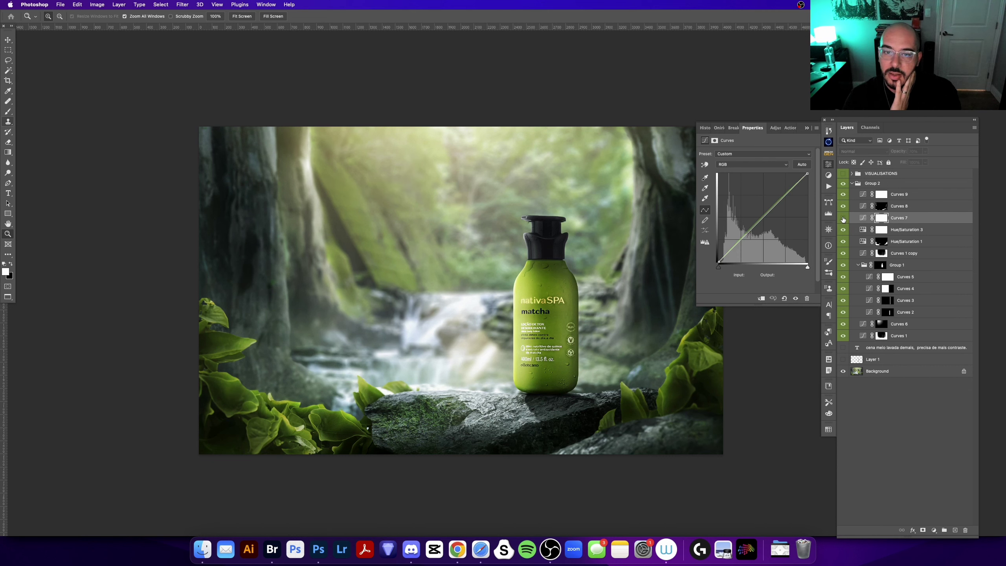
click(807, 129)
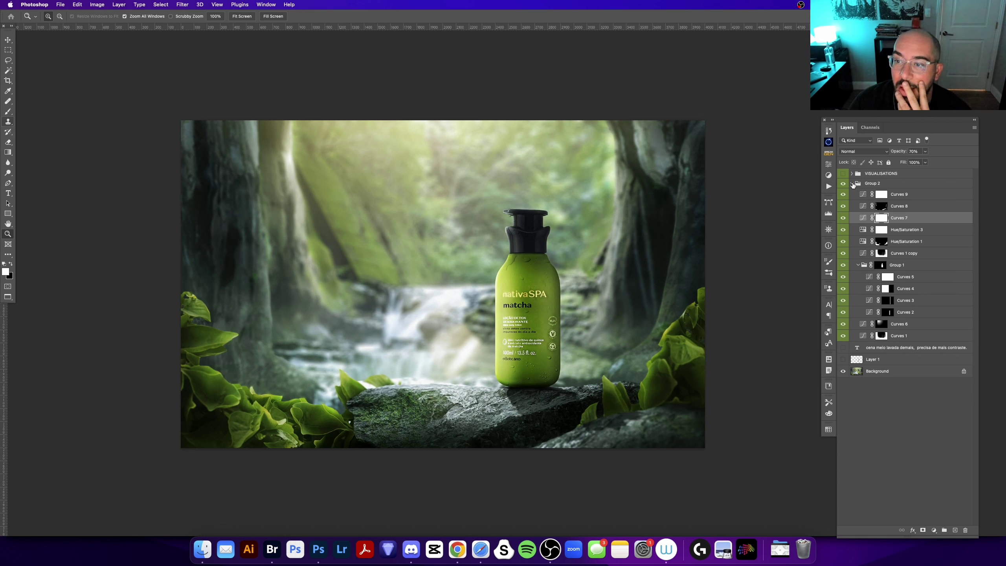
click(853, 184)
click(843, 183)
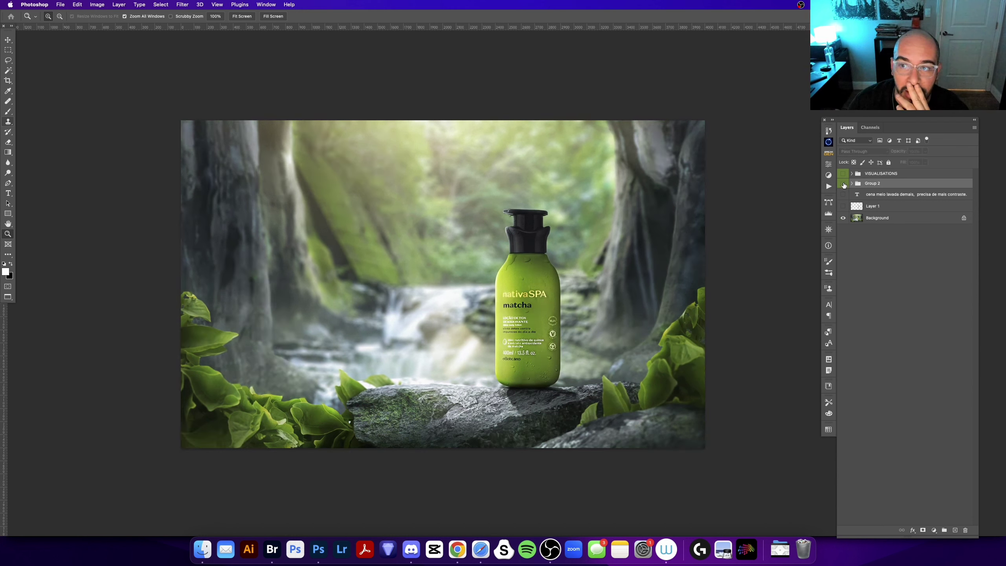
Re-enable Group 2, nudge the canvas, and switch to the portfolio Work page in Chrome.
click(844, 184)
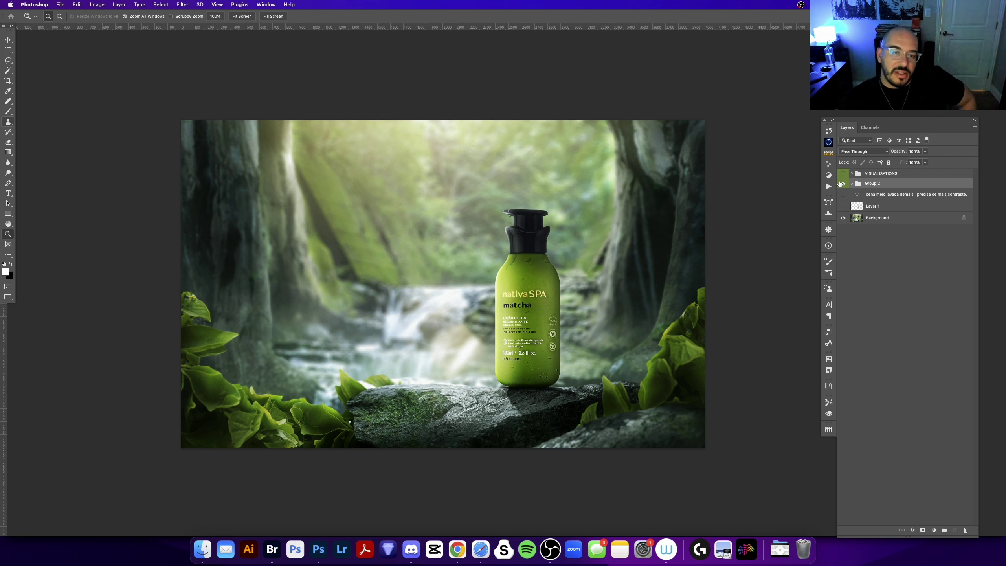
drag(360, 131, 360, 150)
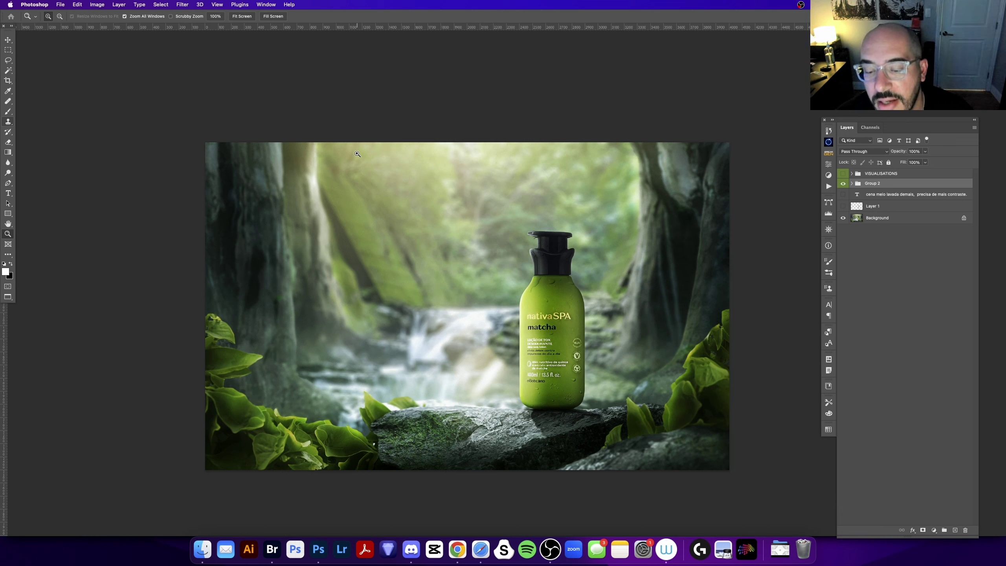
key(super+Tab)
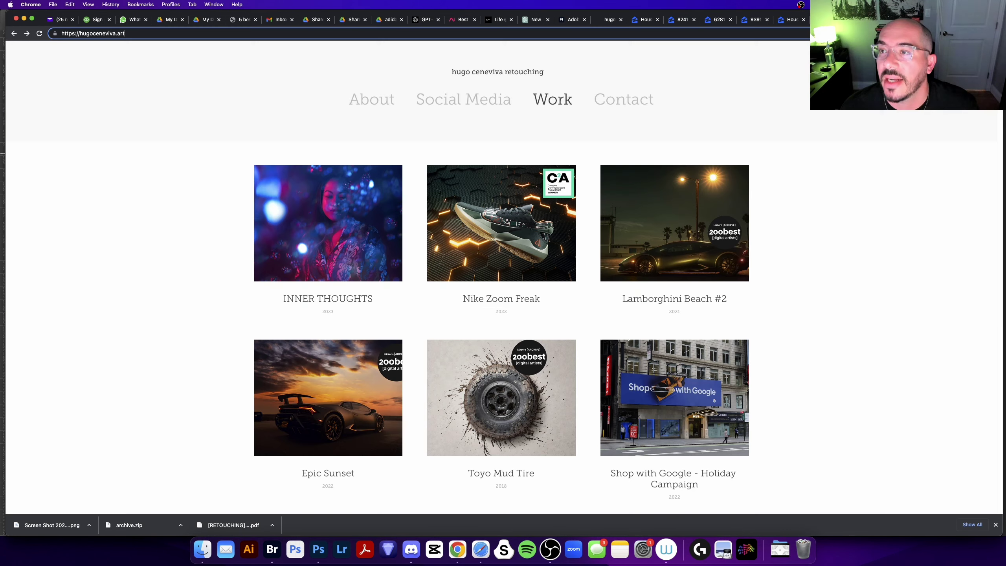
Go to the presenter's Instagram profile in a new Chrome tab.
key(super+t)
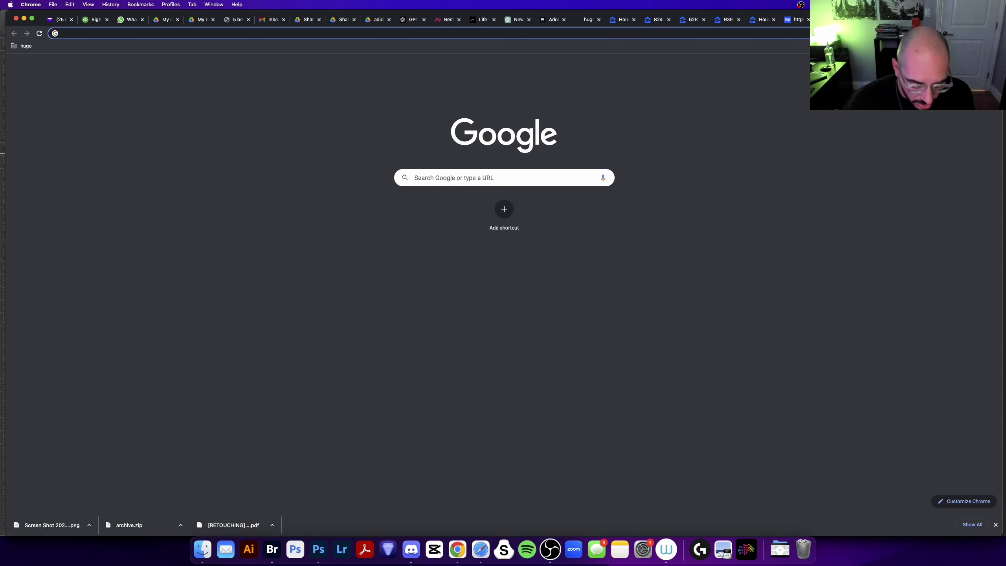
text(inst)
key(Return)
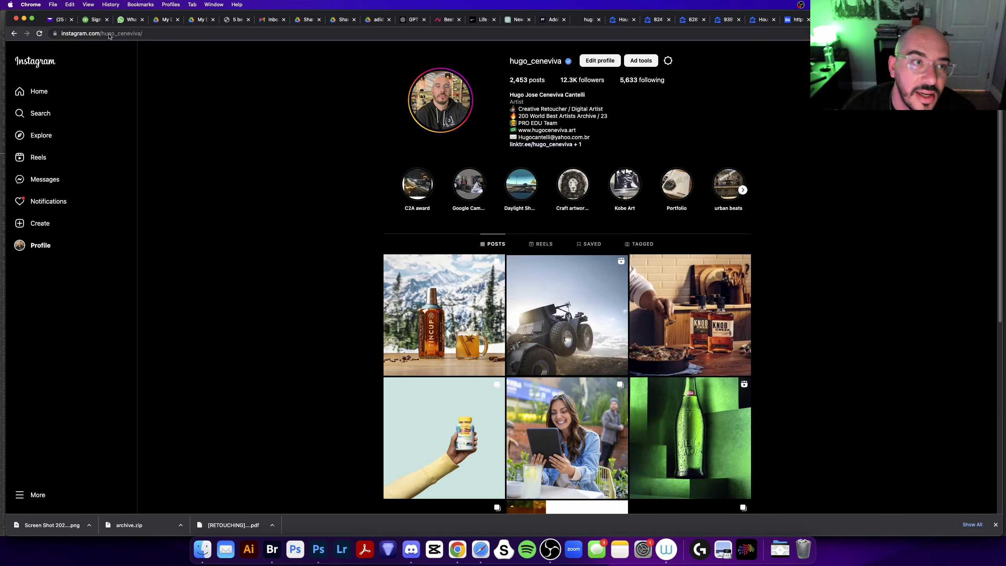
Open the bio's Battle Tested Retouching Class link, then close that tab and the links list.
click(538, 145)
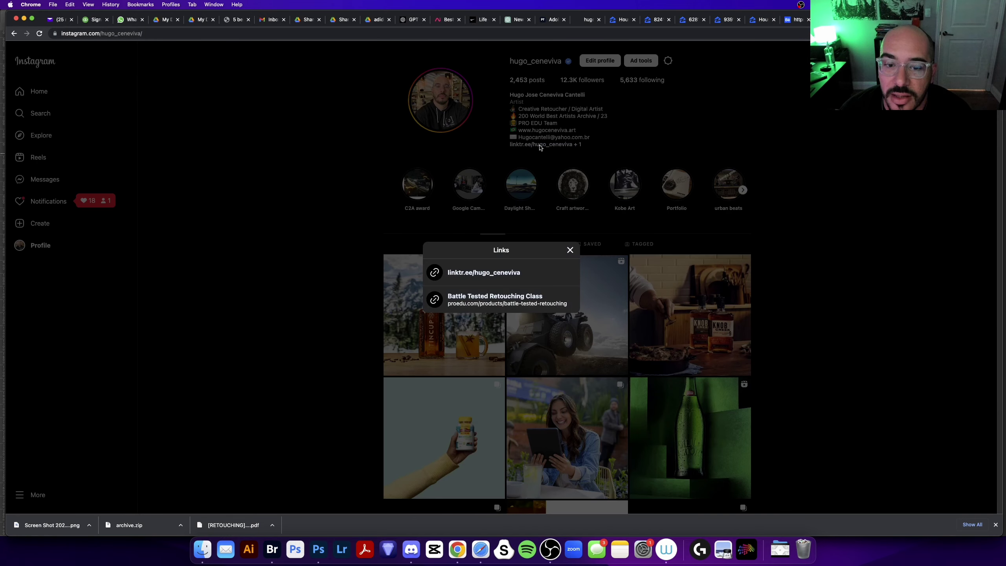
click(486, 298)
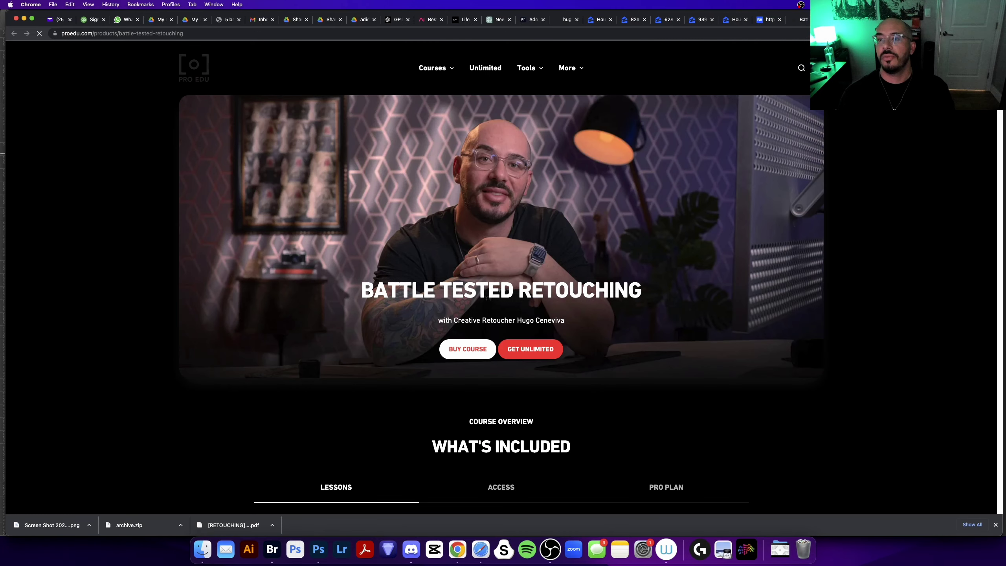
key(super+w)
click(419, 279)
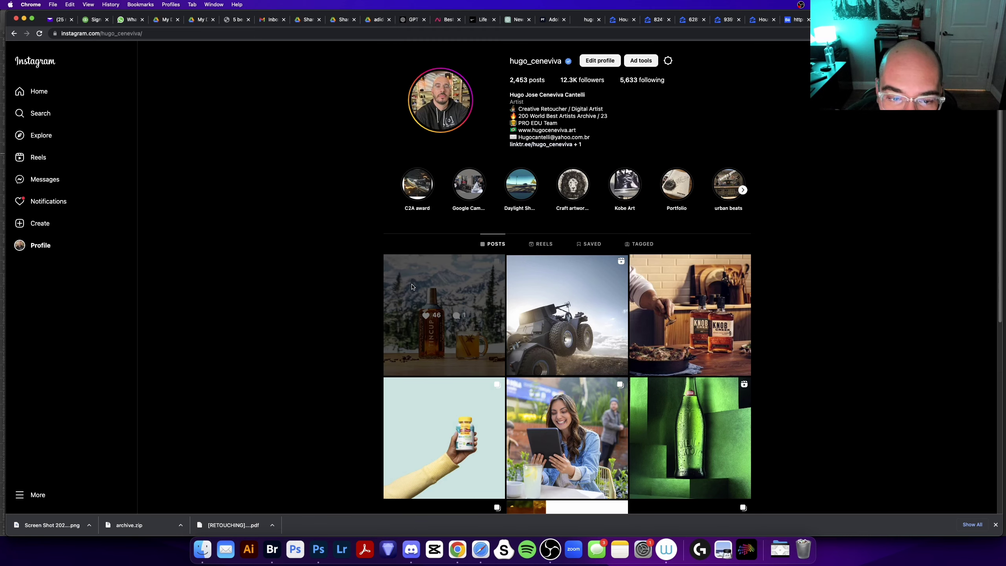
click(418, 297)
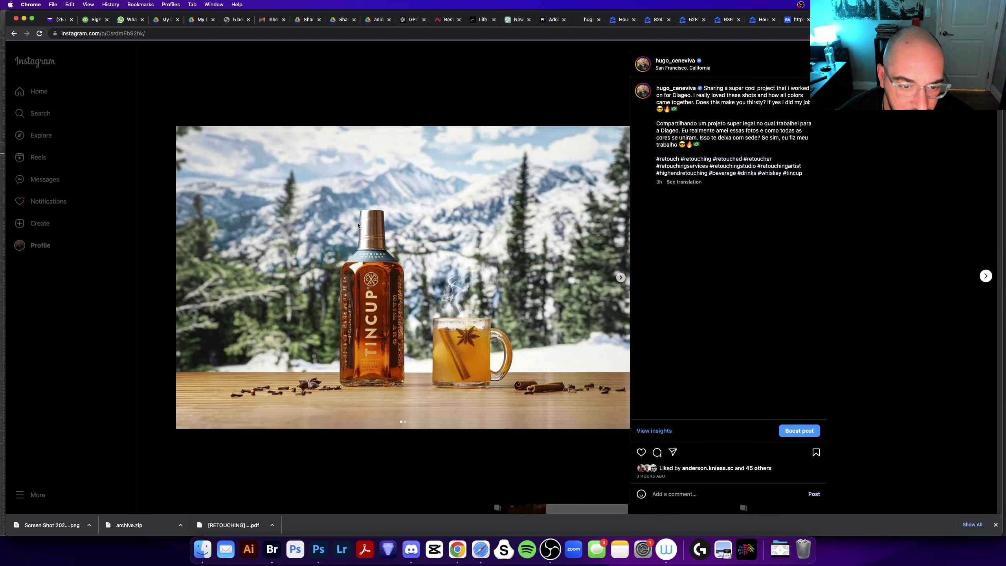
click(621, 278)
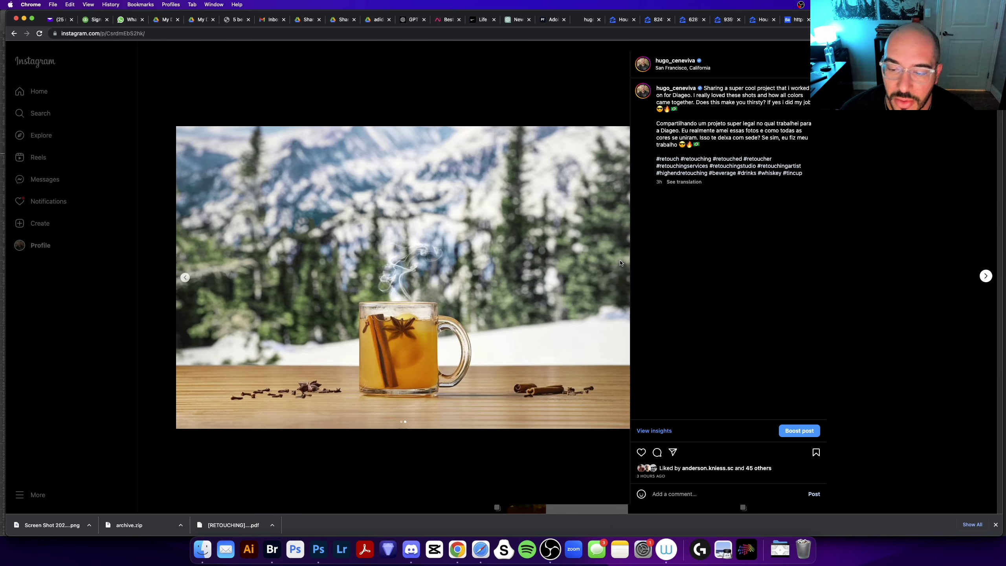
click(185, 278)
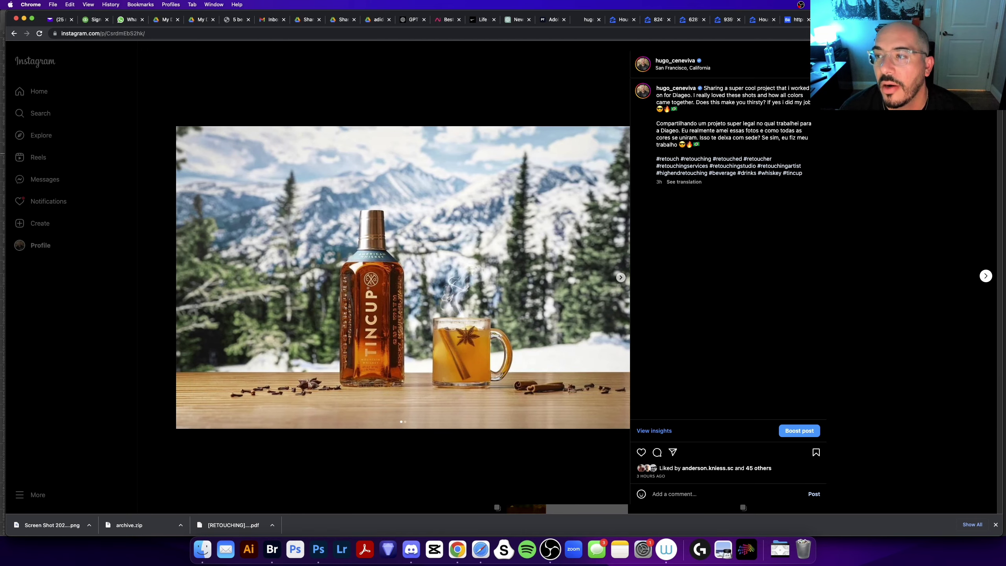
key(Escape)
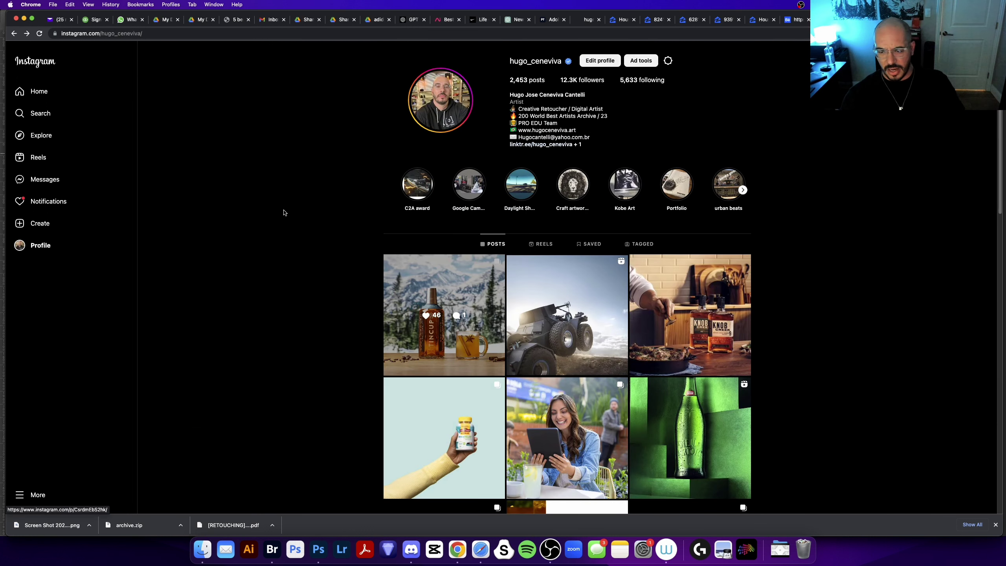